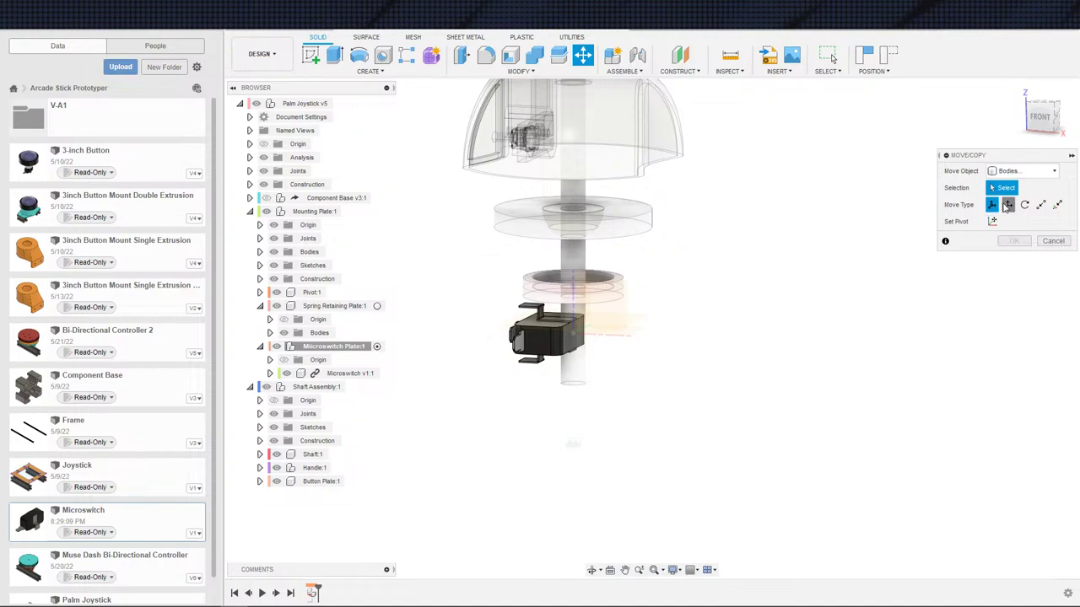
- Move the Microswitch component 3 mm along its X direction using a translate move
click(1008, 204)
click(1005, 172)
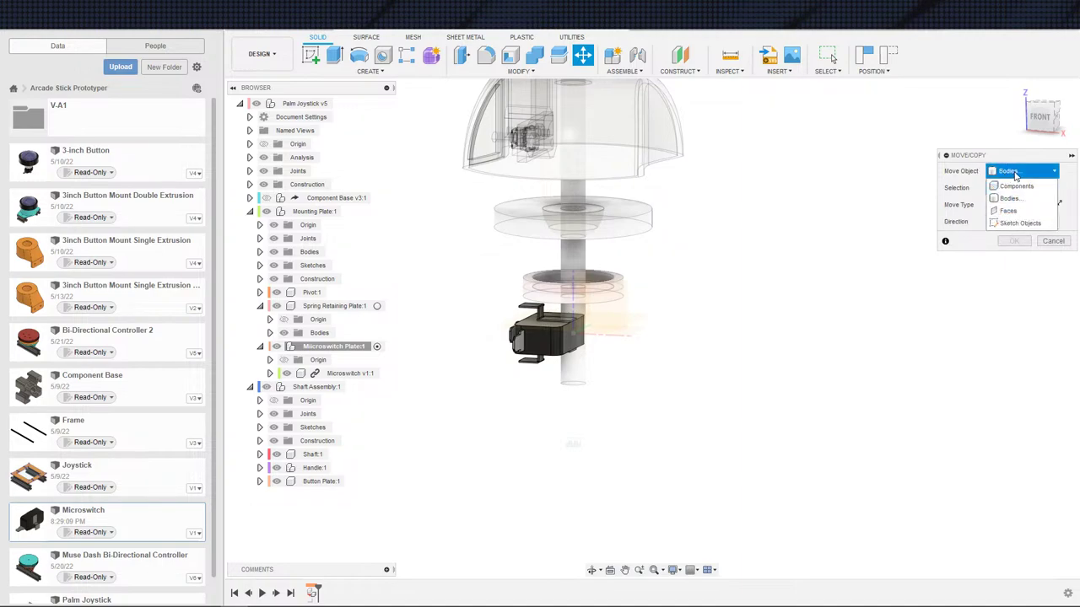
click(1016, 186)
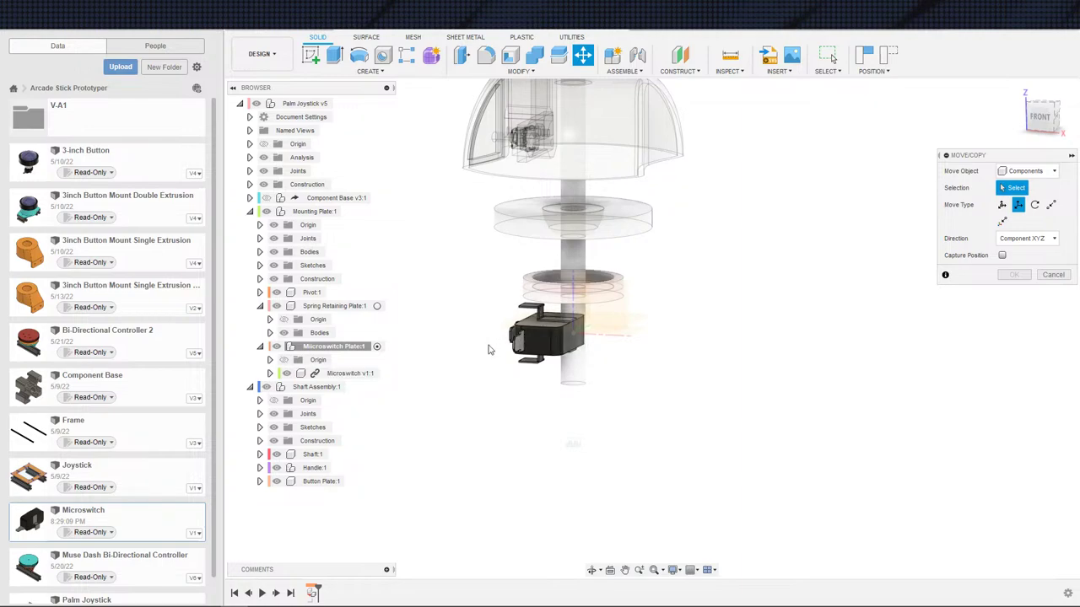
click(545, 341)
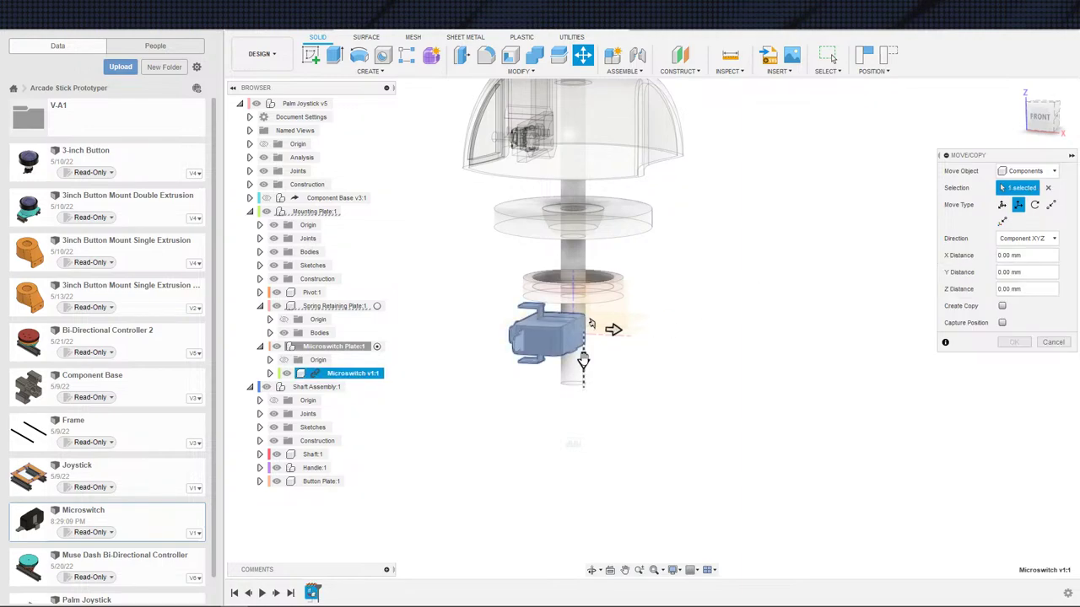
drag(584, 359, 584, 374)
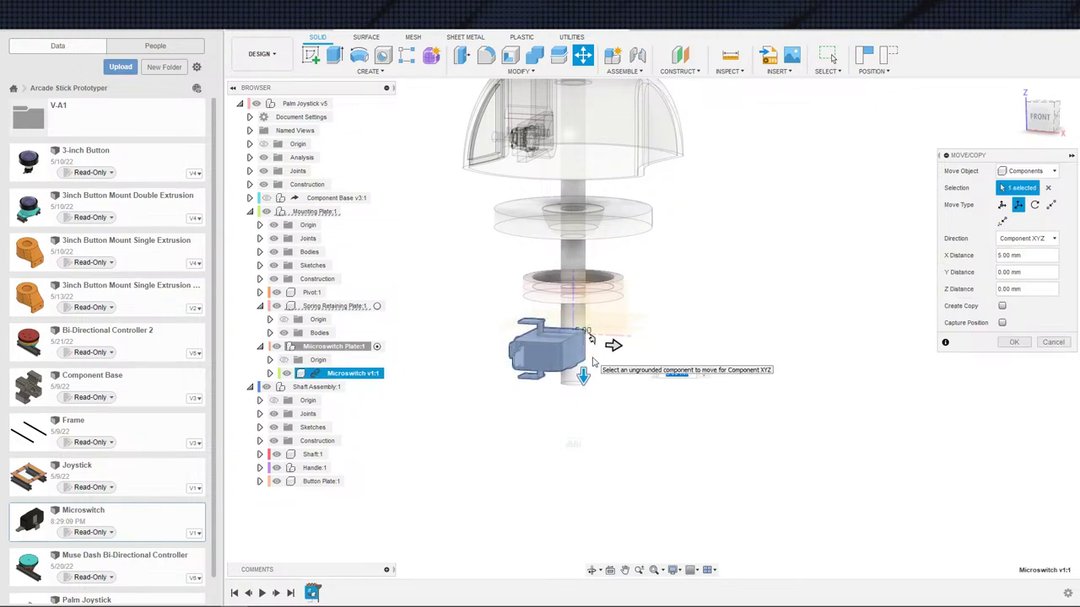
text(3)
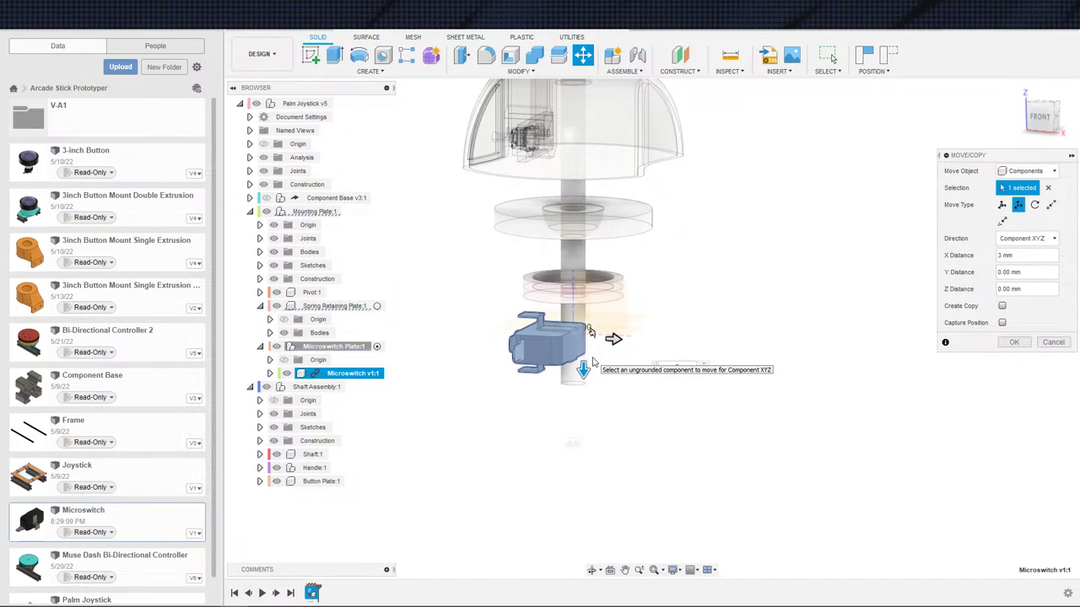
- Shift the Microswitch component away from the shaft along its negative Z direction and capture its new position
drag(614, 339, 573, 345)
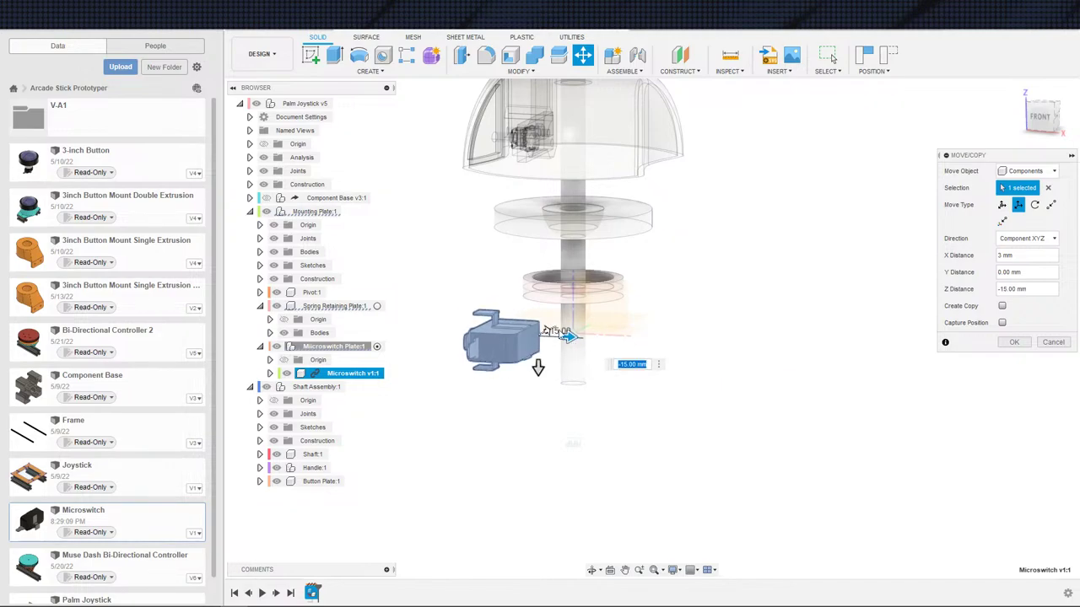
shift+middle_drag(568, 302, 594, 309)
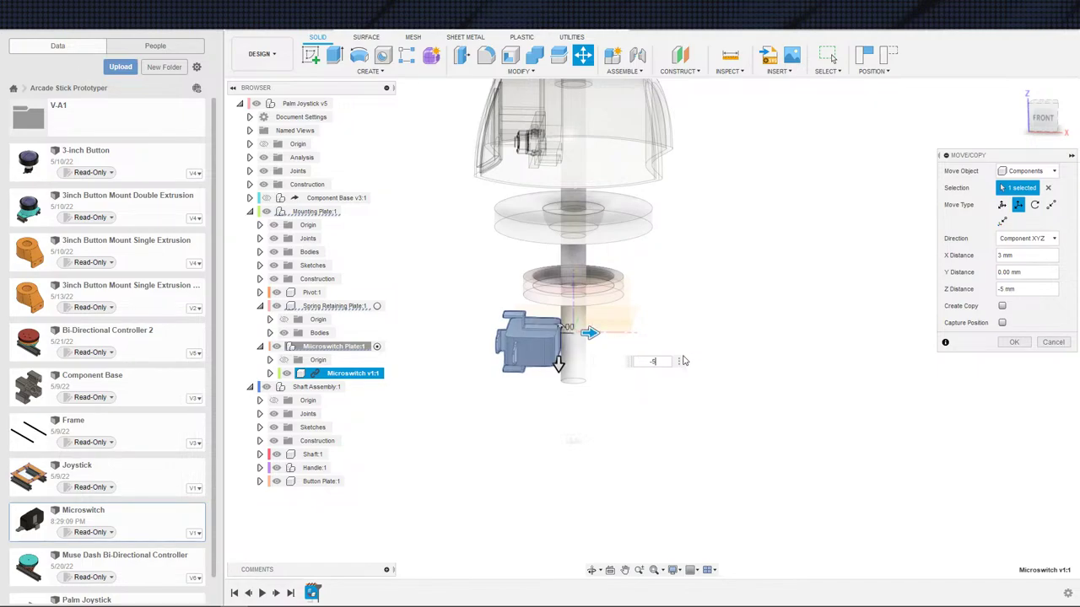
mouse_move(676, 345)
shift+middle_down()
mouse_move(684, 325)
mouse_move(679, 343)
shift+middle_up()
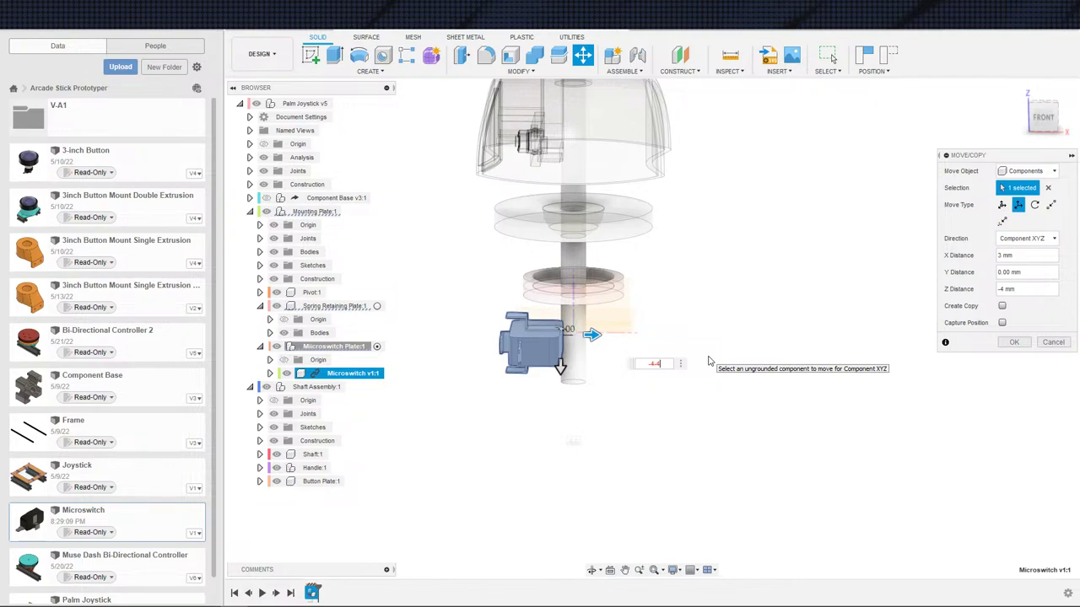
key(Return)
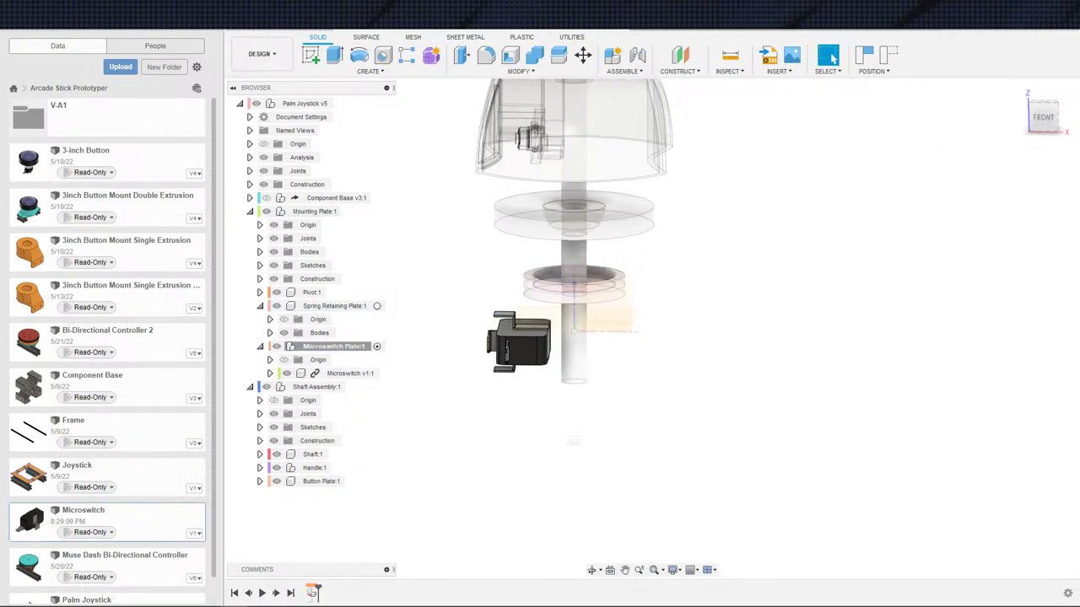
click(863, 54)
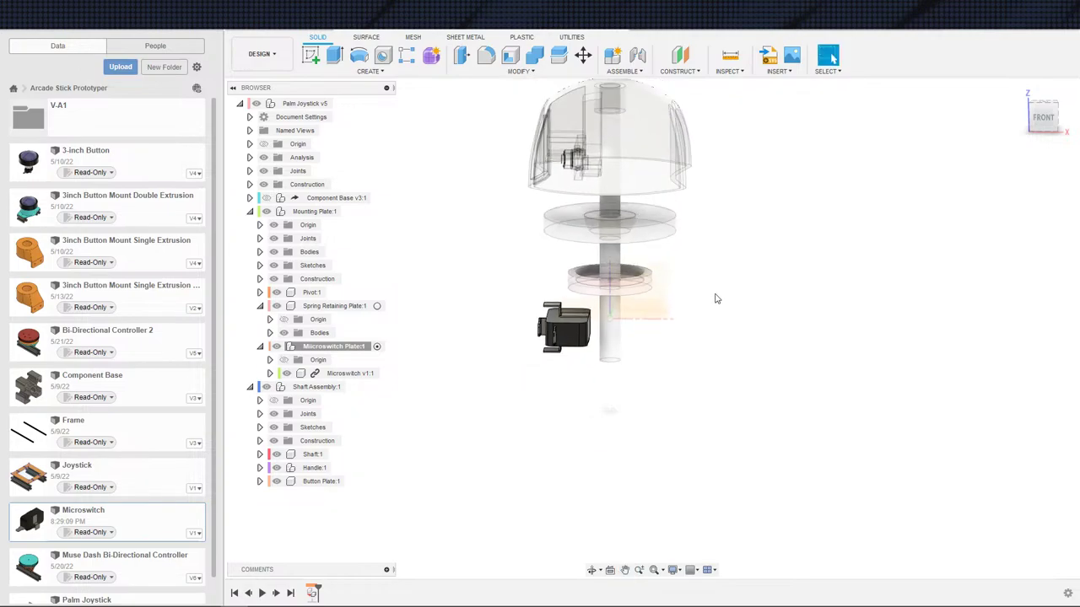
- Create a horizontal sketch in the Microswitch Plate component and start projecting geometry into it
key(s)
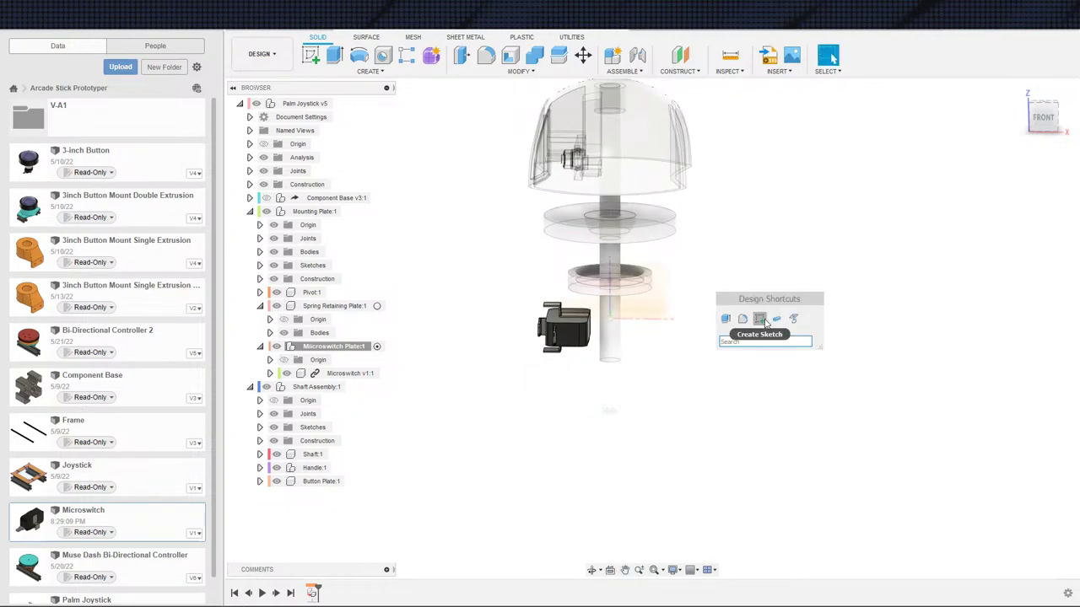
click(763, 320)
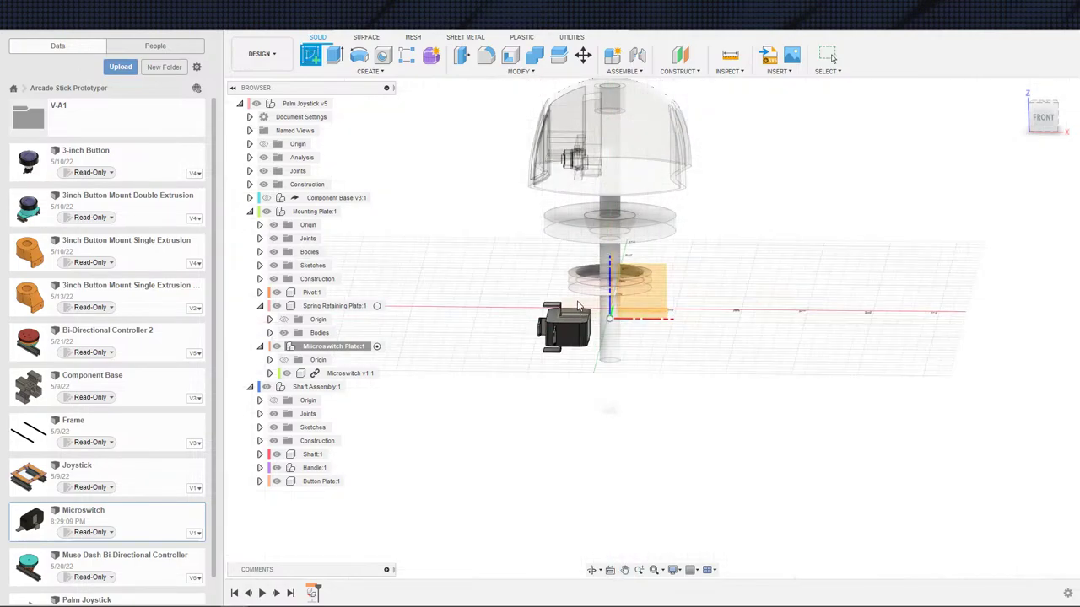
shift+middle_drag(529, 359, 597, 378)
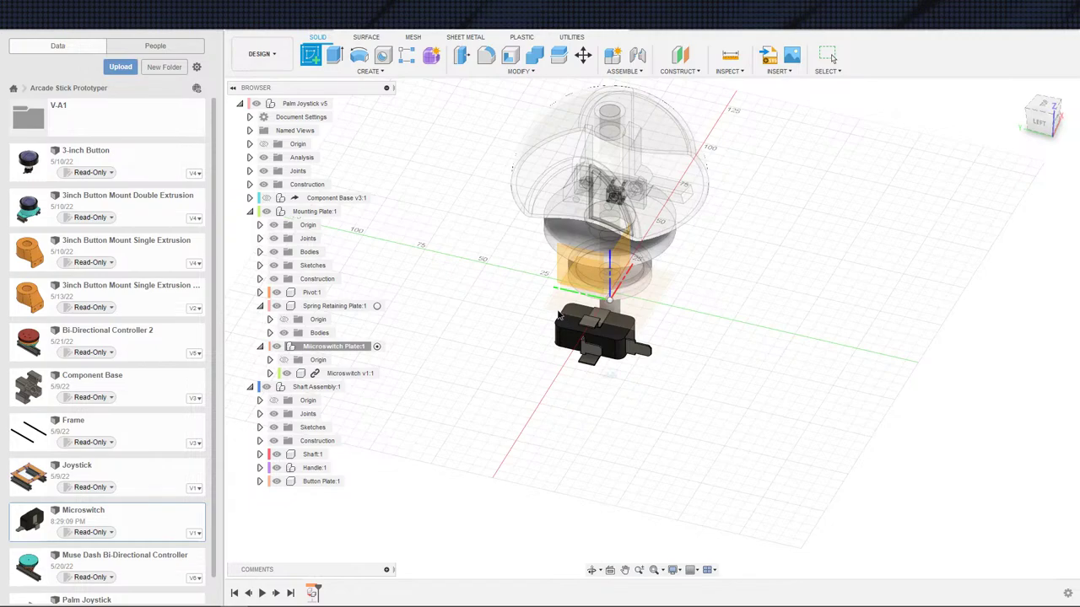
key(s)
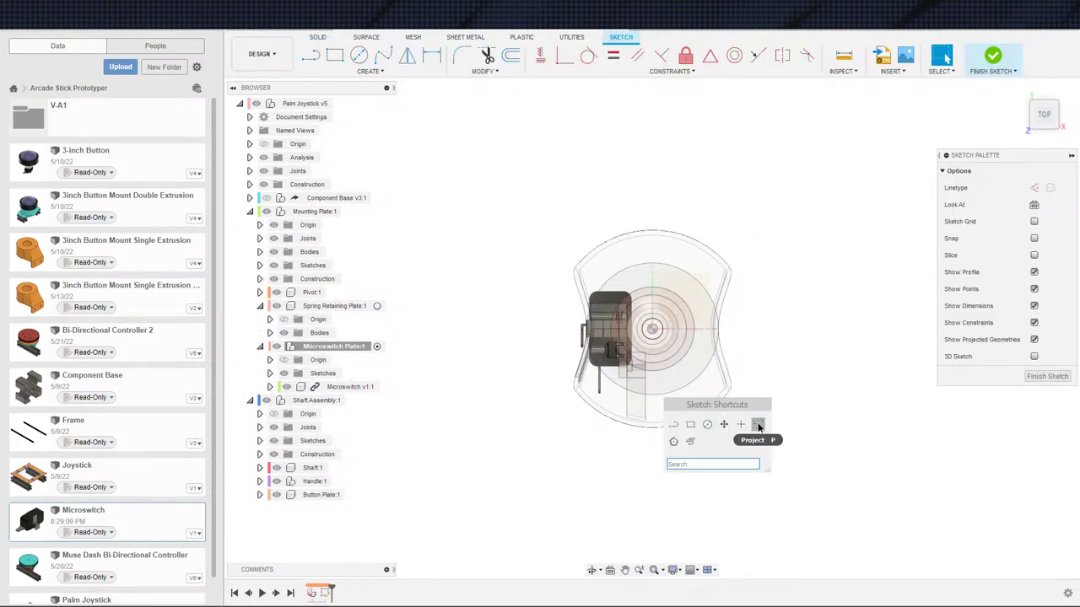
click(758, 427)
shift+middle_drag(757, 427, 685, 425)
click(681, 424)
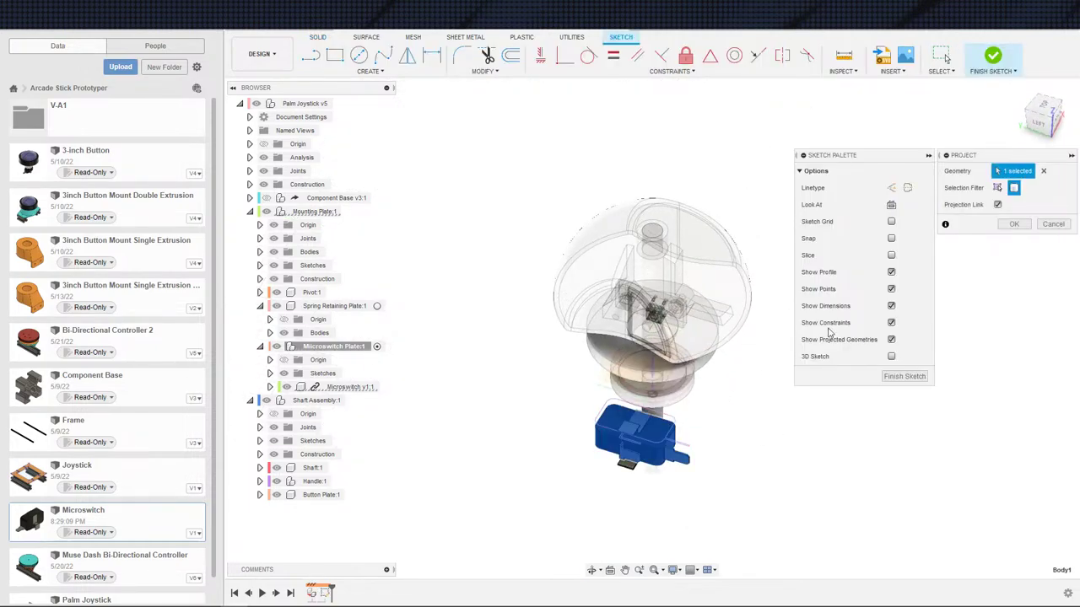
click(680, 395)
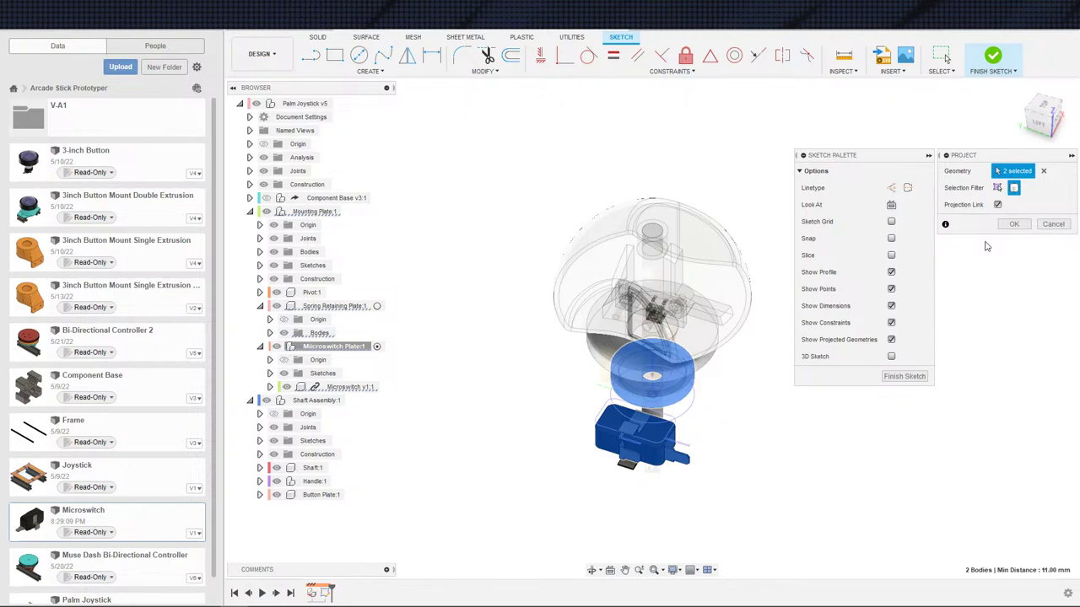
click(1044, 172)
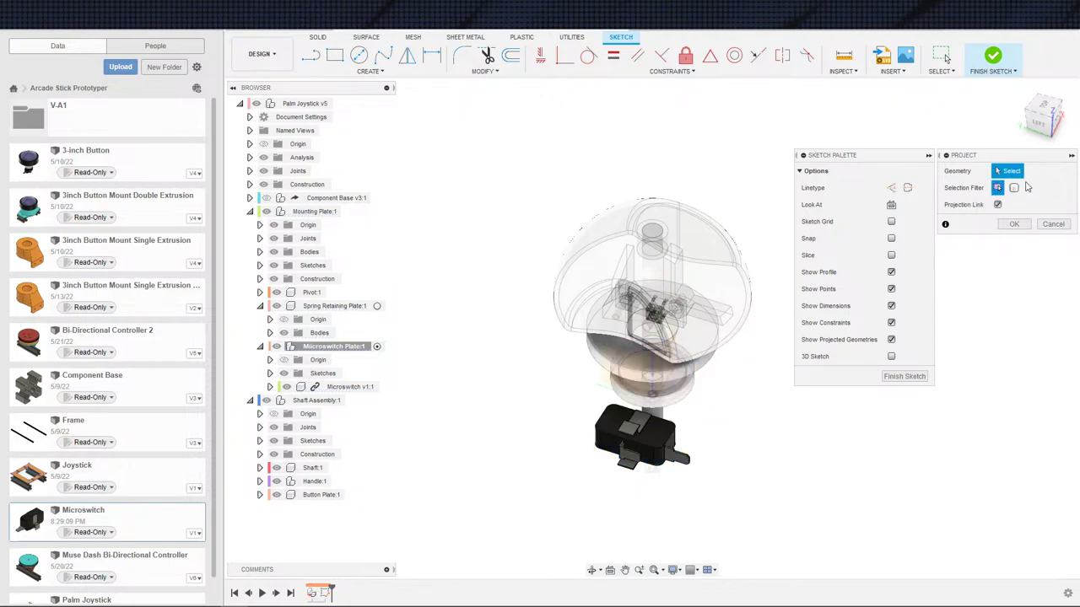
- Project the microswitch's large face and the shaft's cylindrical face into the sketch, and look straight at the sketch plane
click(665, 441)
shift+middle_drag(753, 411, 715, 369)
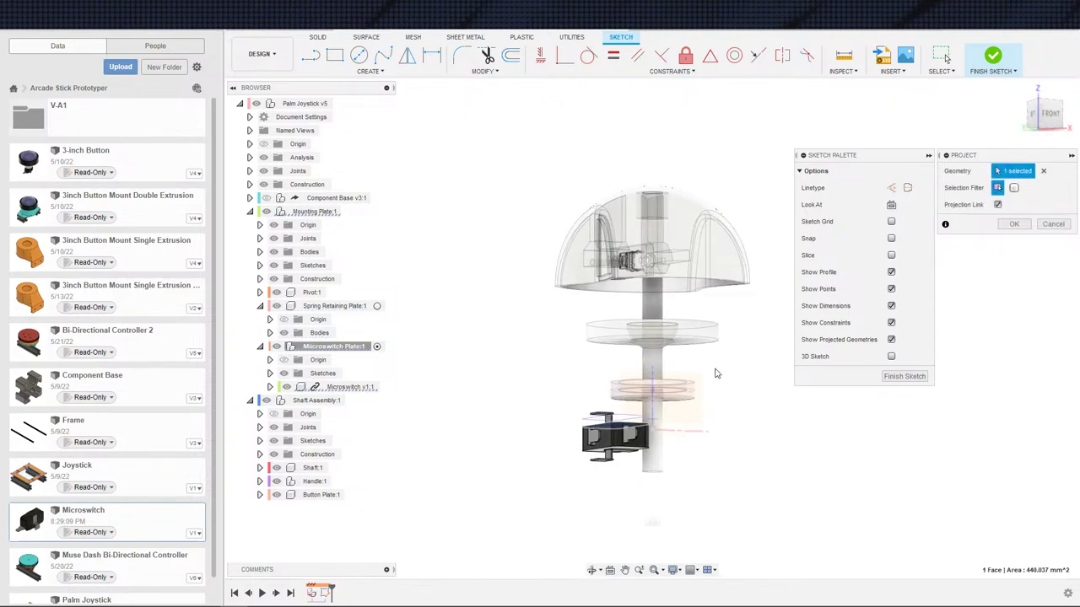
click(654, 462)
click(1015, 226)
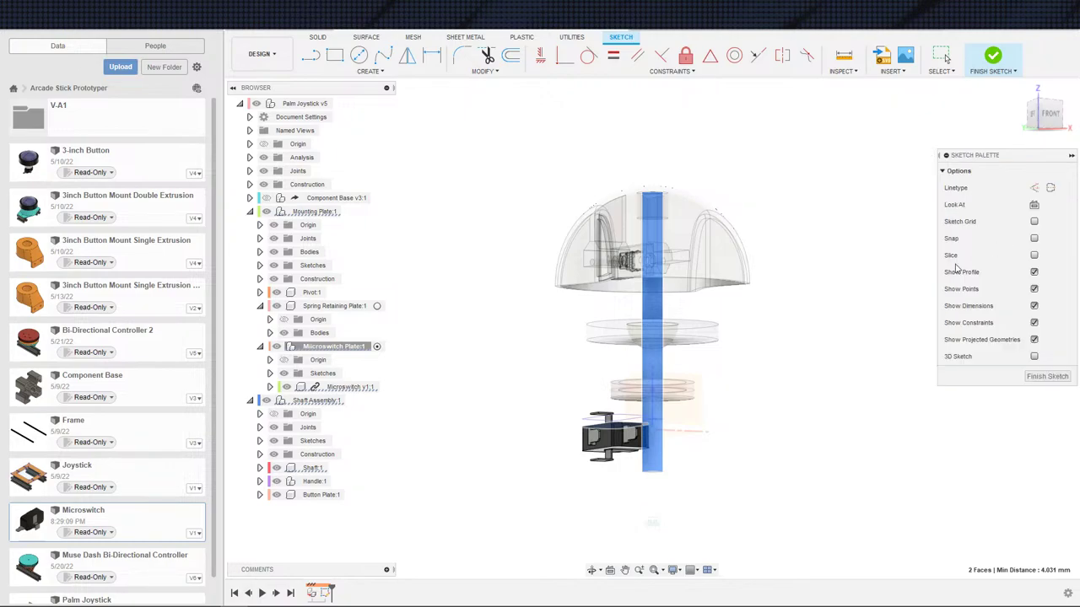
shift+middle_drag(827, 354, 796, 426)
click(1035, 205)
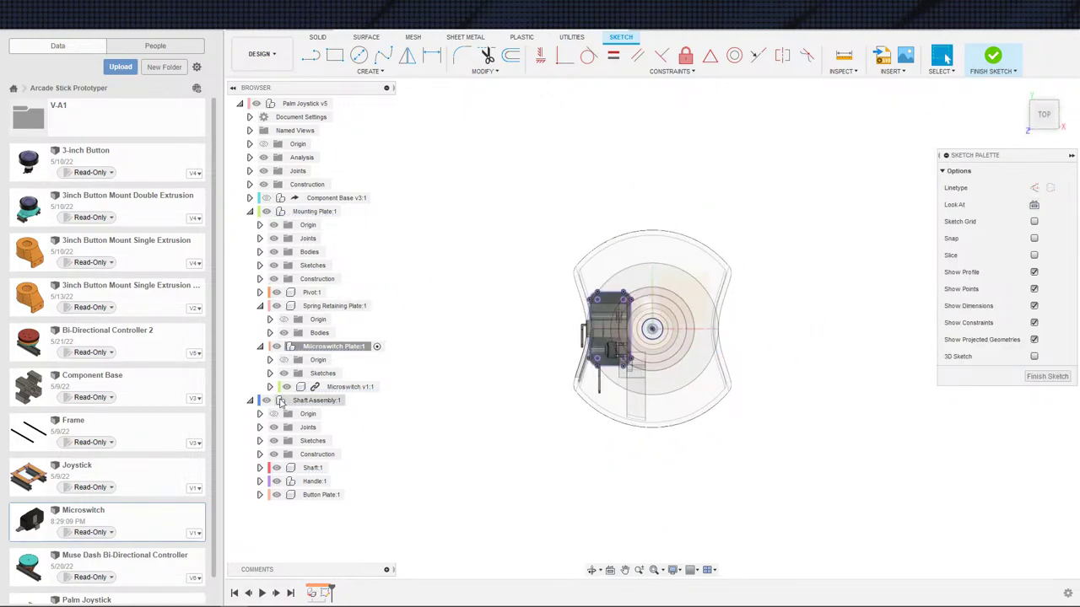
- Hide the Shaft Assembly, Spring Retaining Plate, Pivot and Microswitch components
click(266, 401)
click(251, 402)
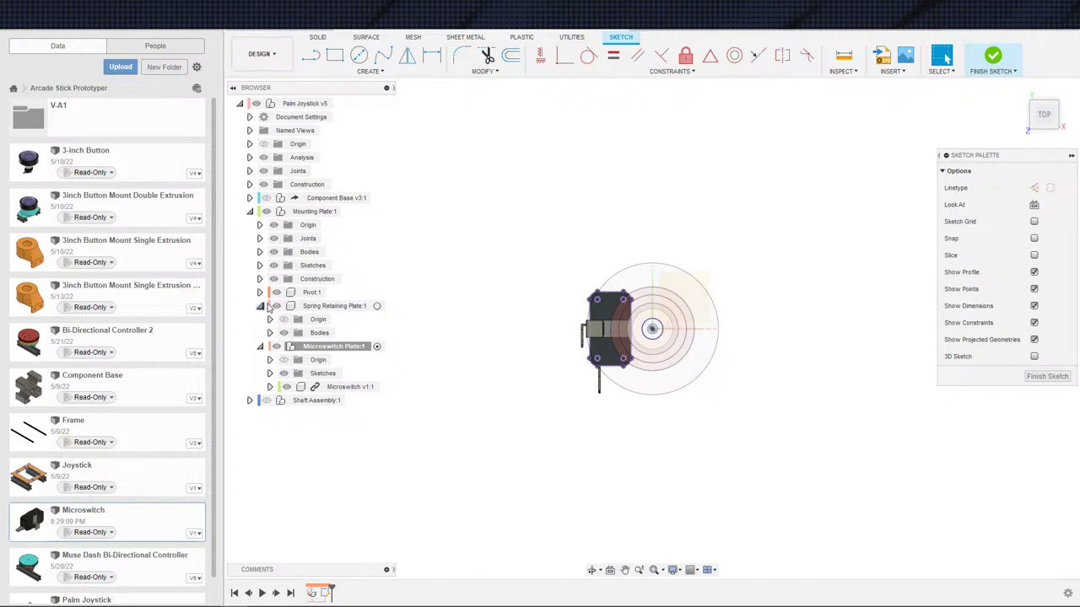
click(275, 306)
click(260, 306)
click(260, 291)
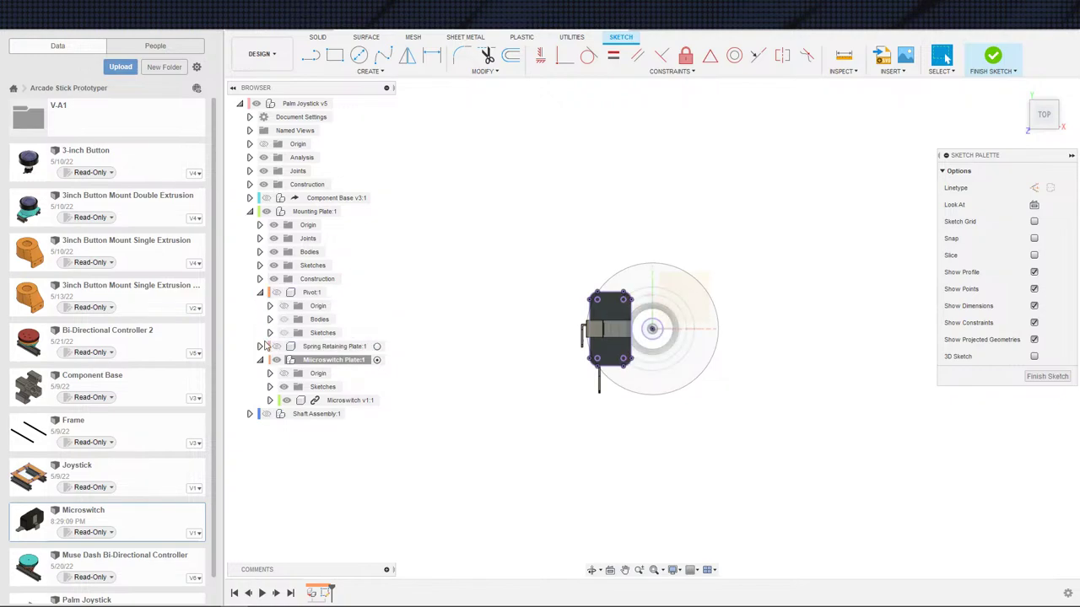
click(260, 292)
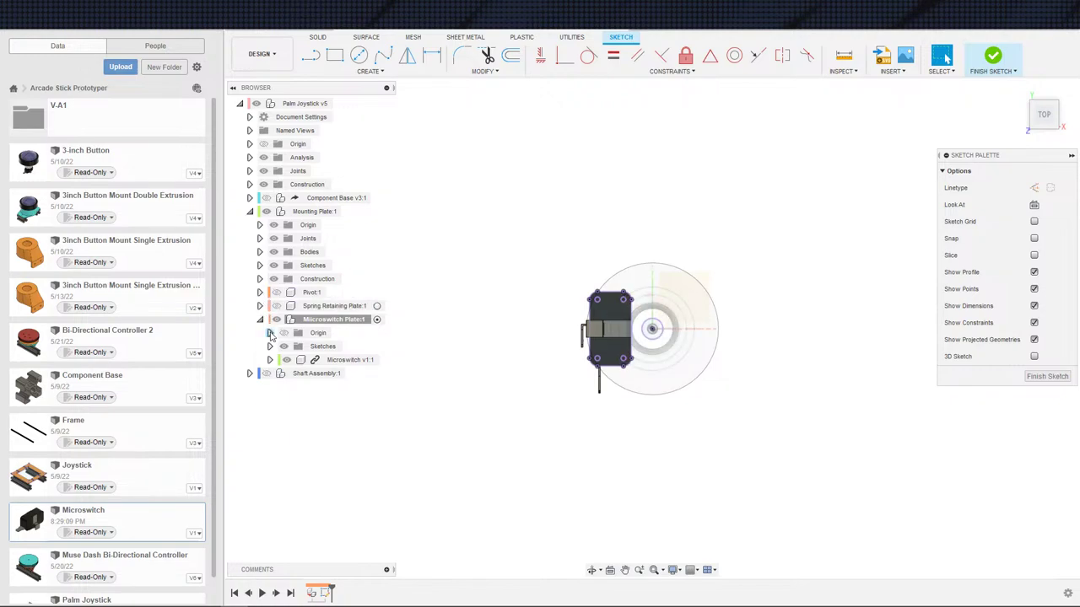
click(286, 360)
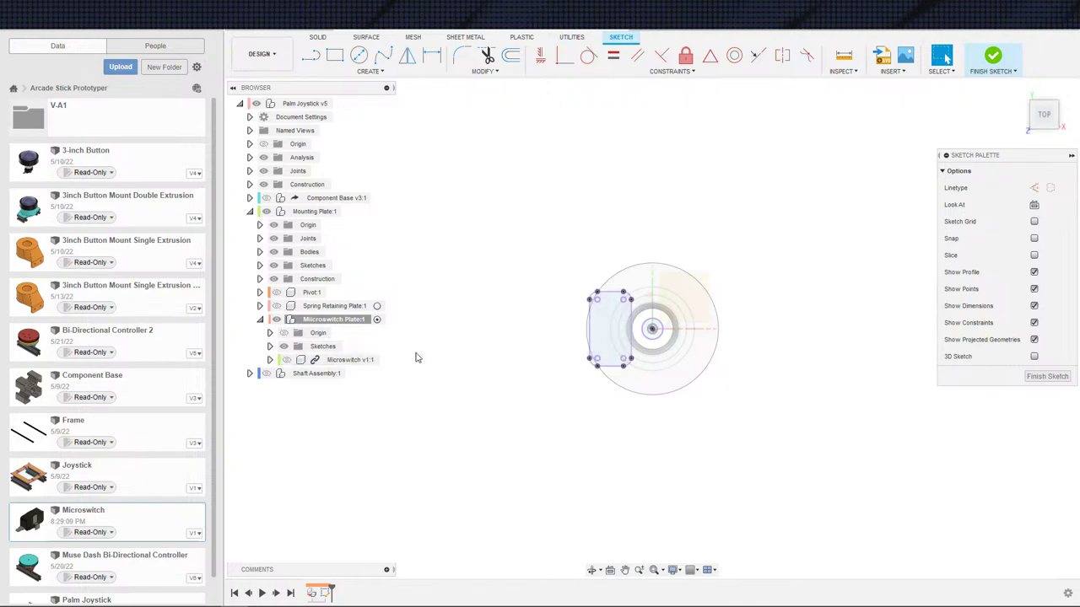
- Hide the Mounting Plate's bodies, Sketch2 and origin, and look straight at the active sketch
scroll(499, 370, up, 2)
scroll(498, 369, down, 2)
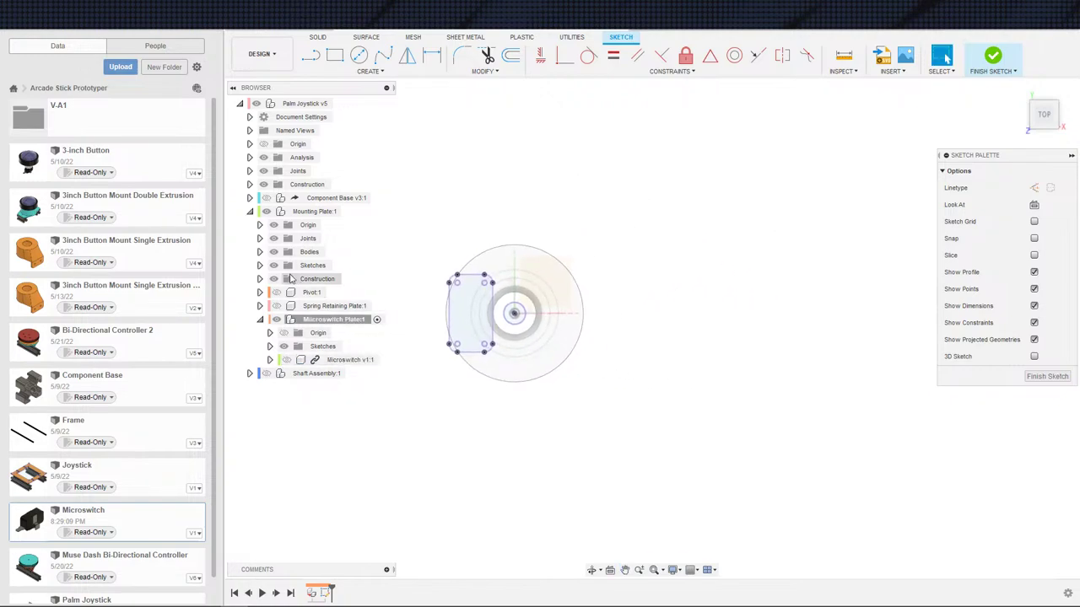
click(273, 251)
scroll(607, 353, down, 2)
mouse_move(593, 349)
middle_down()
mouse_move(608, 335)
mouse_move(546, 369)
middle_up()
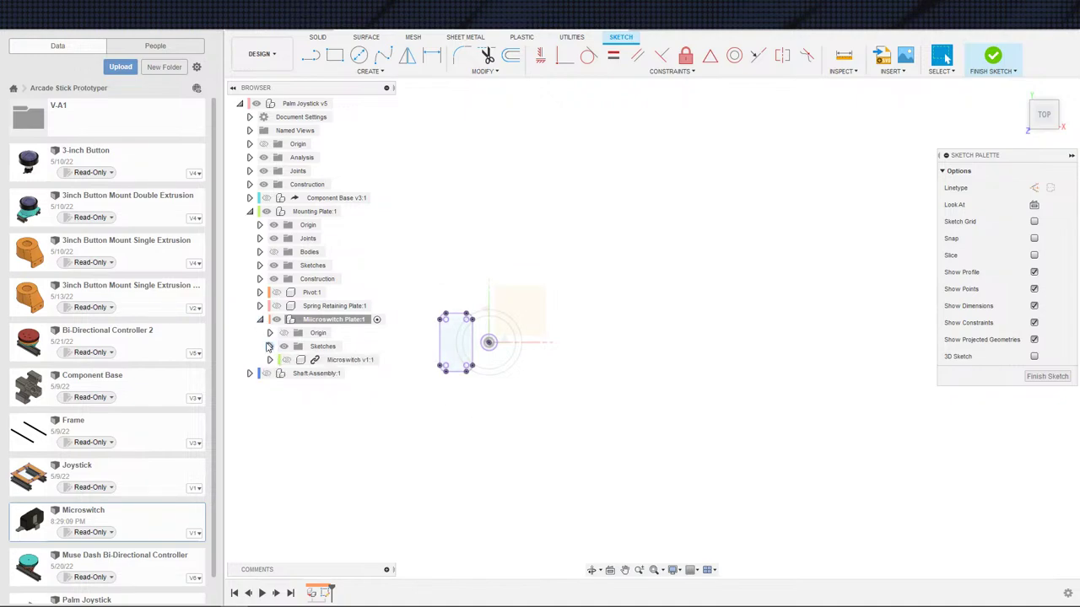
mouse_move(522, 377)
shift+middle_down()
mouse_move(544, 283)
mouse_move(538, 352)
mouse_move(514, 329)
shift+middle_up()
click(259, 266)
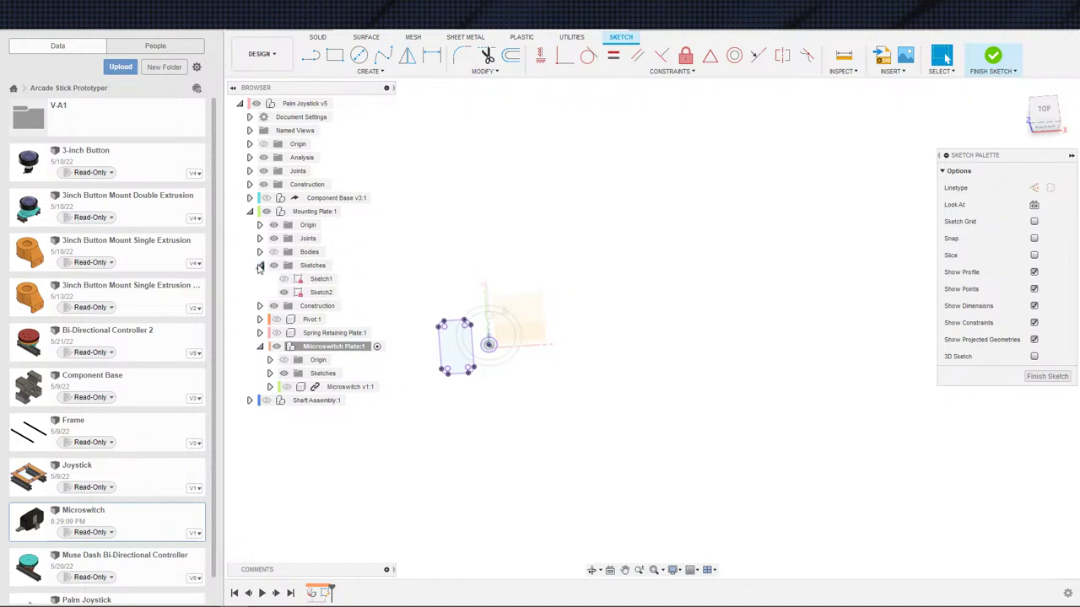
click(260, 266)
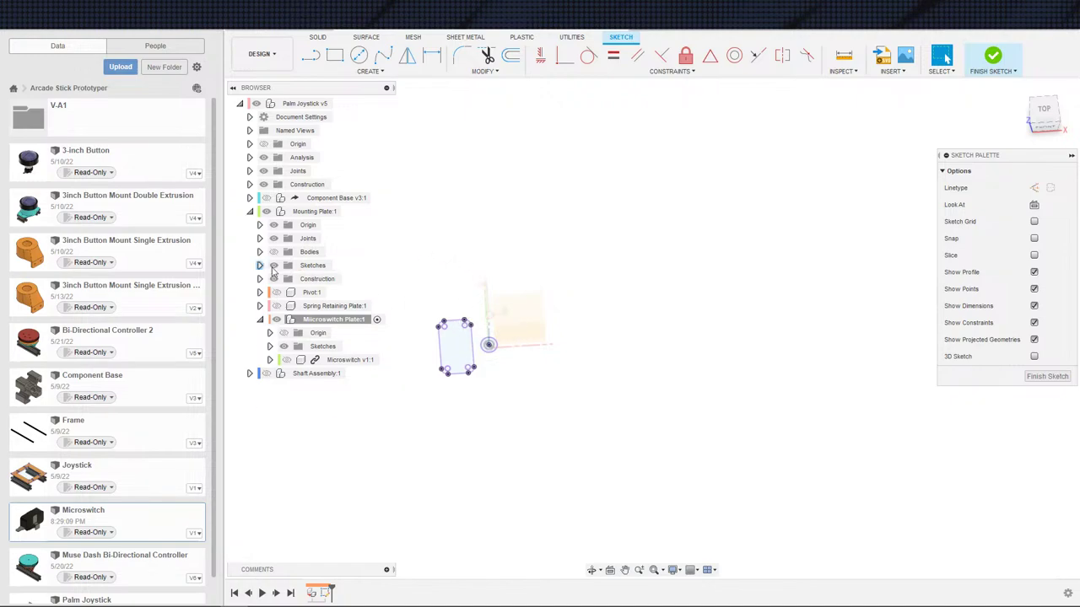
shift+middle_drag(415, 279, 406, 306)
scroll(474, 330, up, 3)
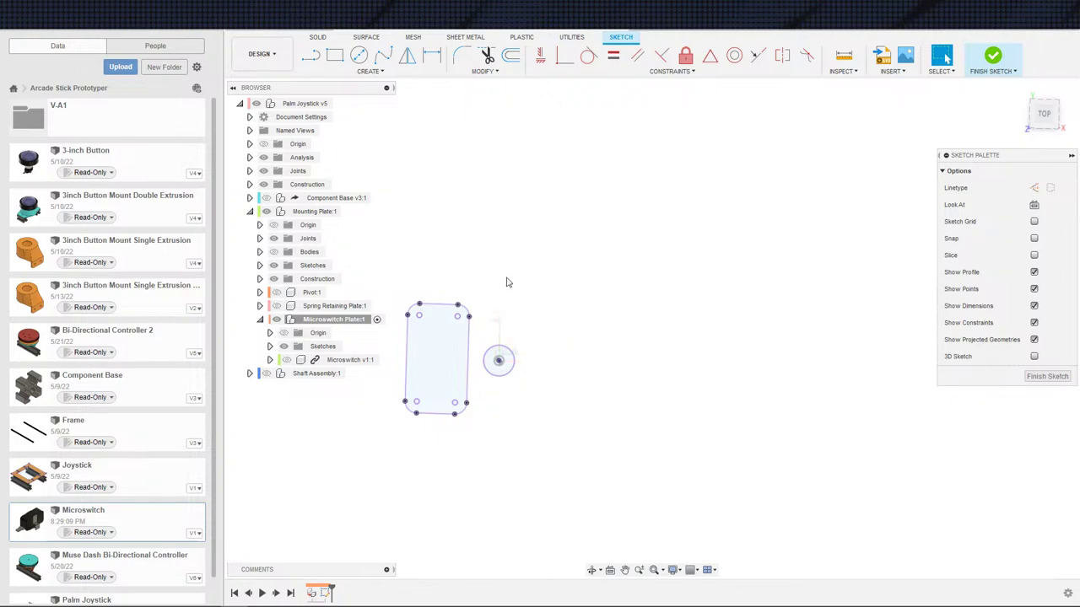
middle_drag(506, 282, 518, 243)
click(1033, 205)
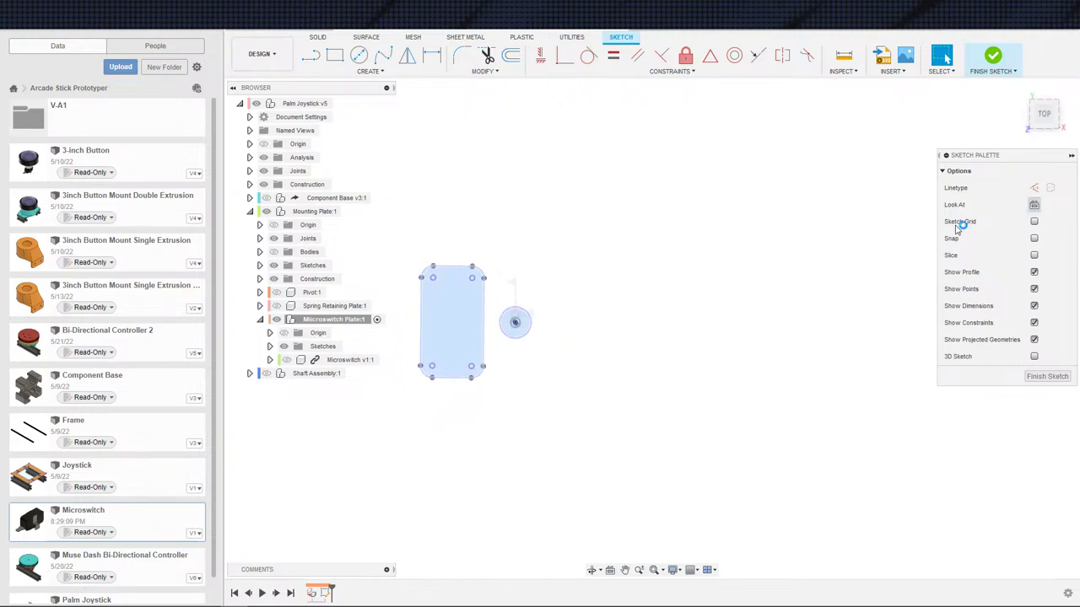
- Draw a circle about 43.5 mm in diameter centred on the projected shaft circle
key(c)
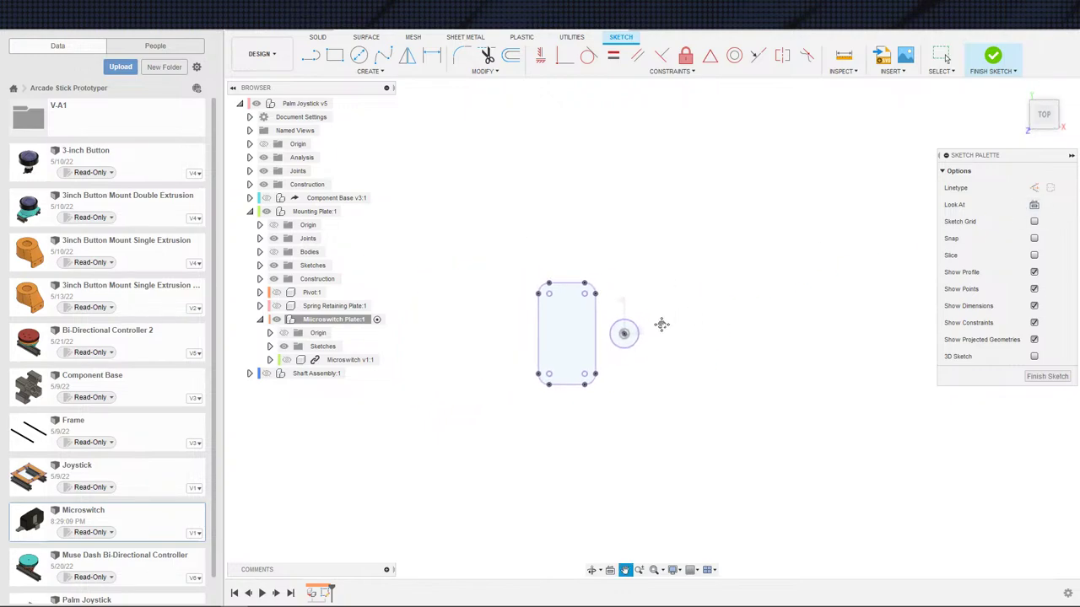
click(626, 333)
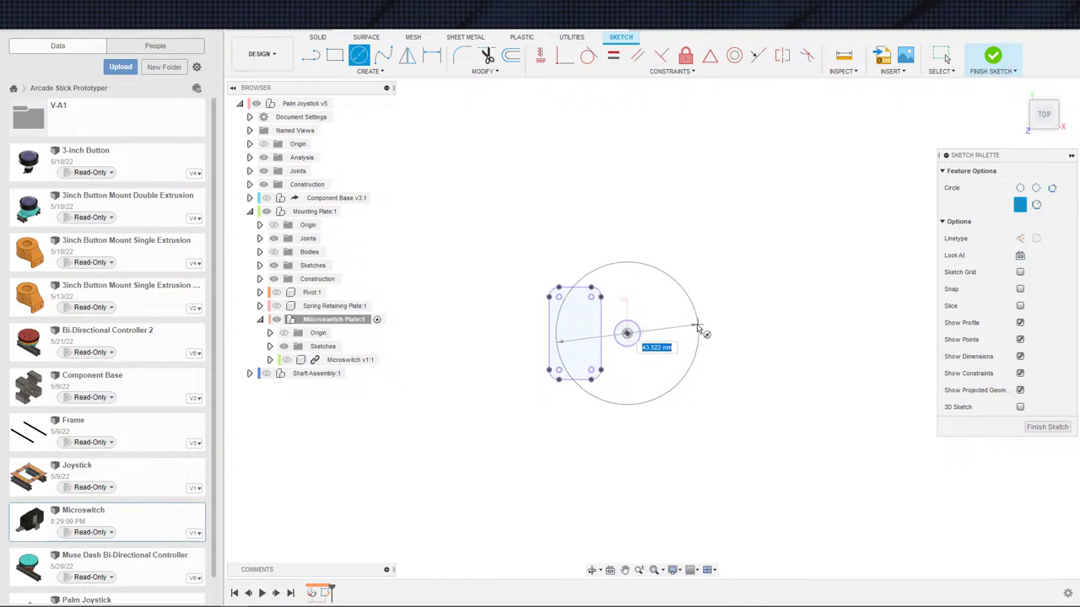
click(695, 327)
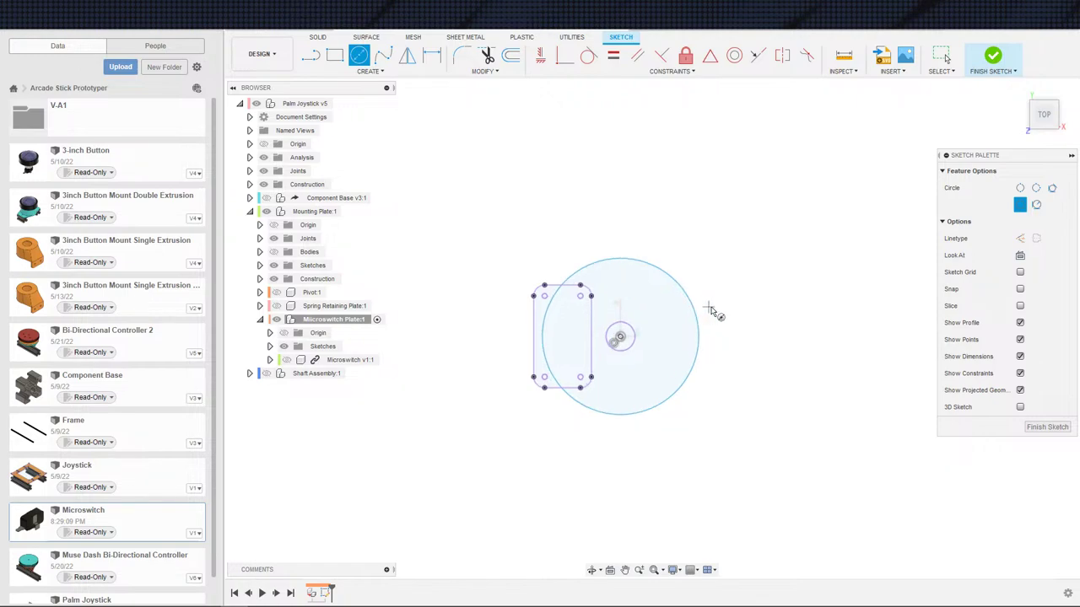
key(Escape)
key(d)
click(747, 287)
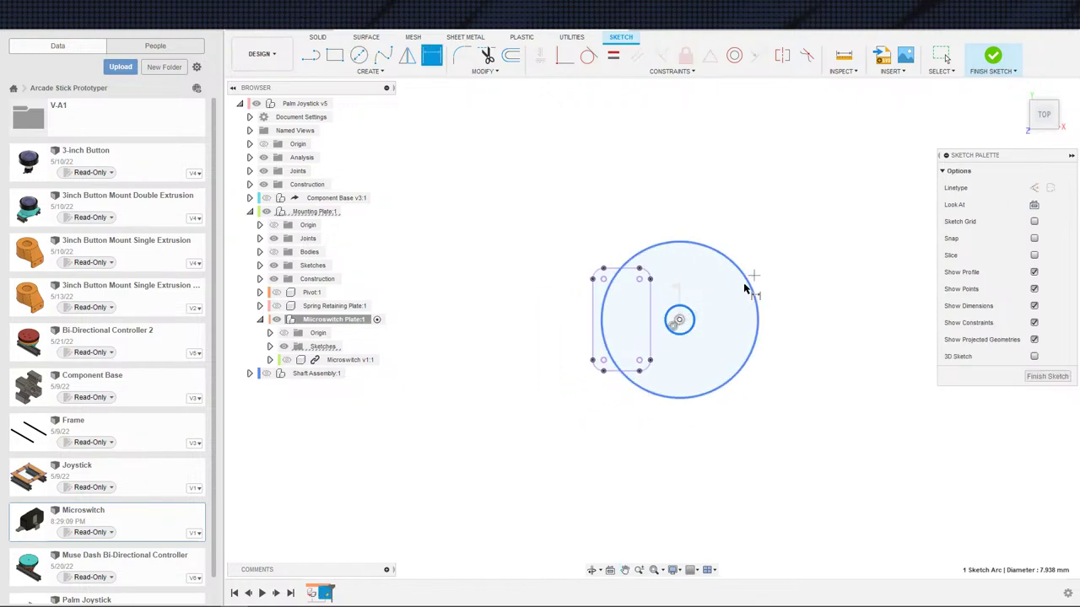
key(Escape)
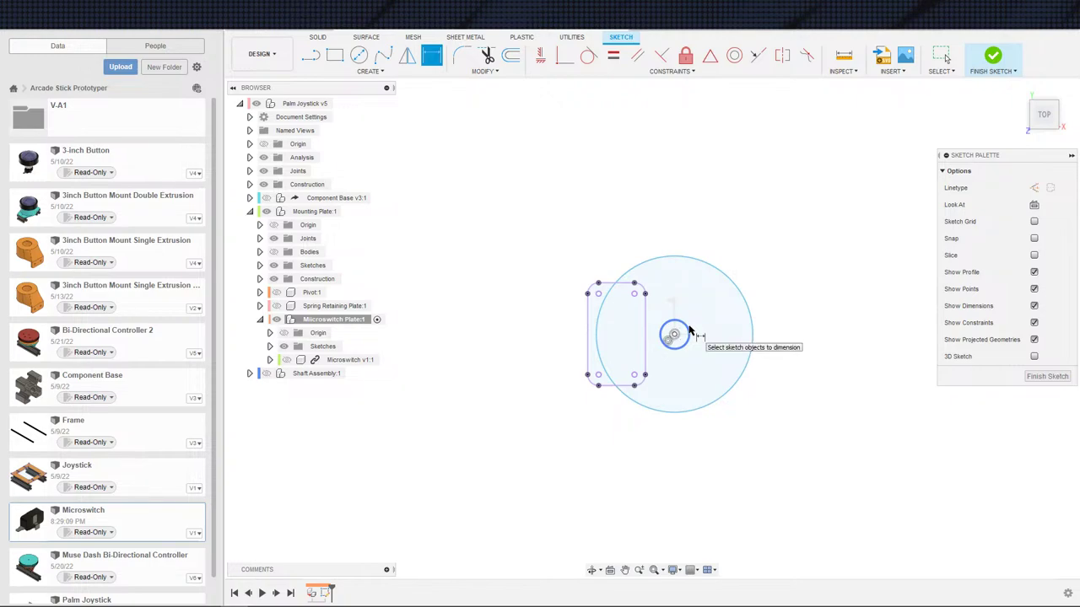
scroll(690, 300, down, 1)
key(Escape)
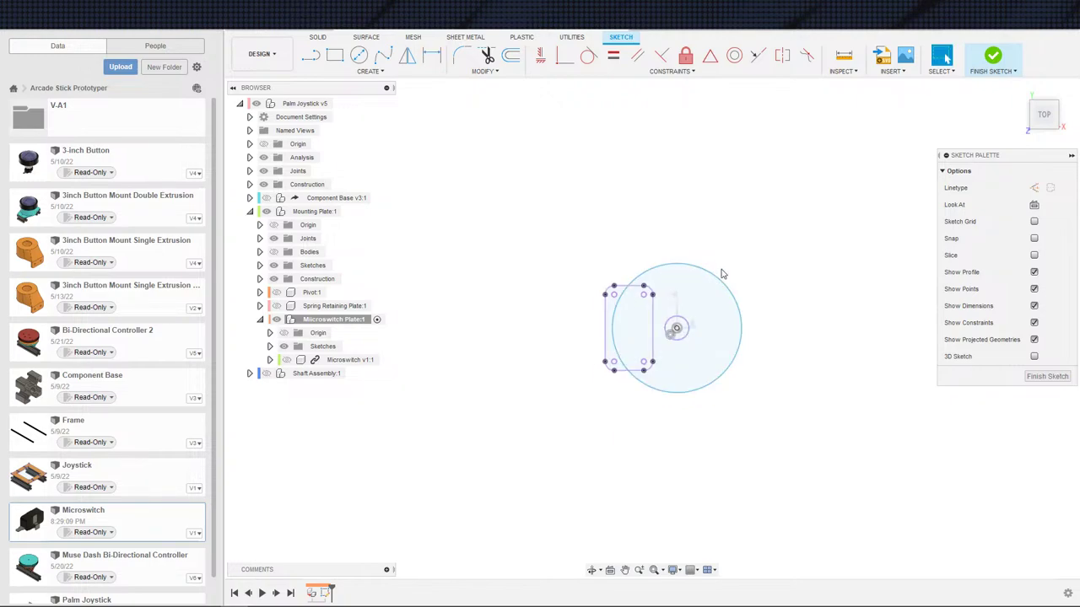
- Draw a circle about 19.5 mm in diameter centred on the upper corner-arc centre of the projected switch outline nearest the shaft
key(c)
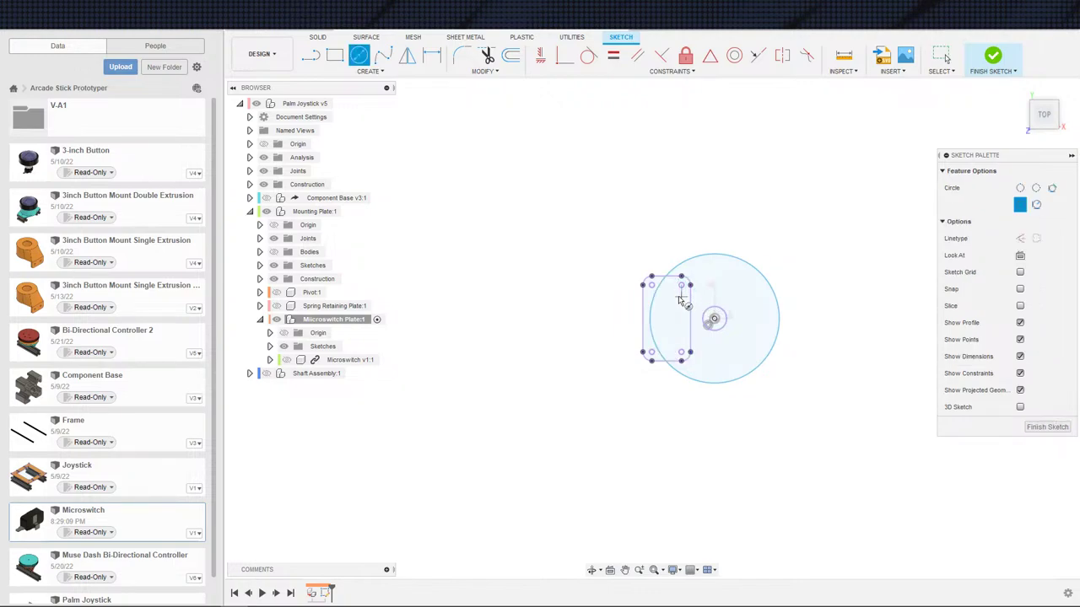
scroll(683, 288, up, 2)
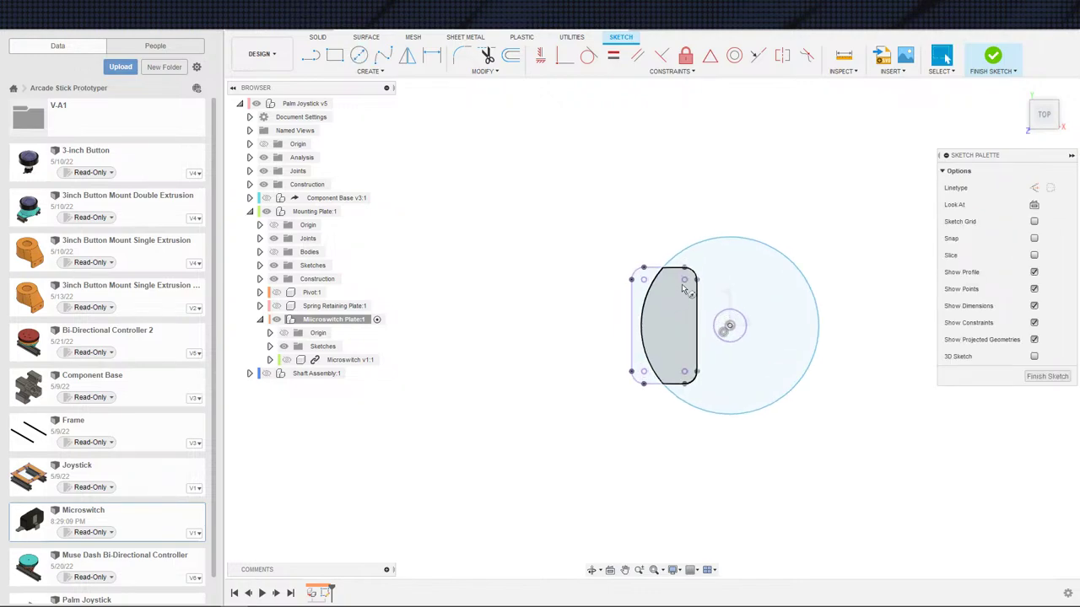
click(685, 280)
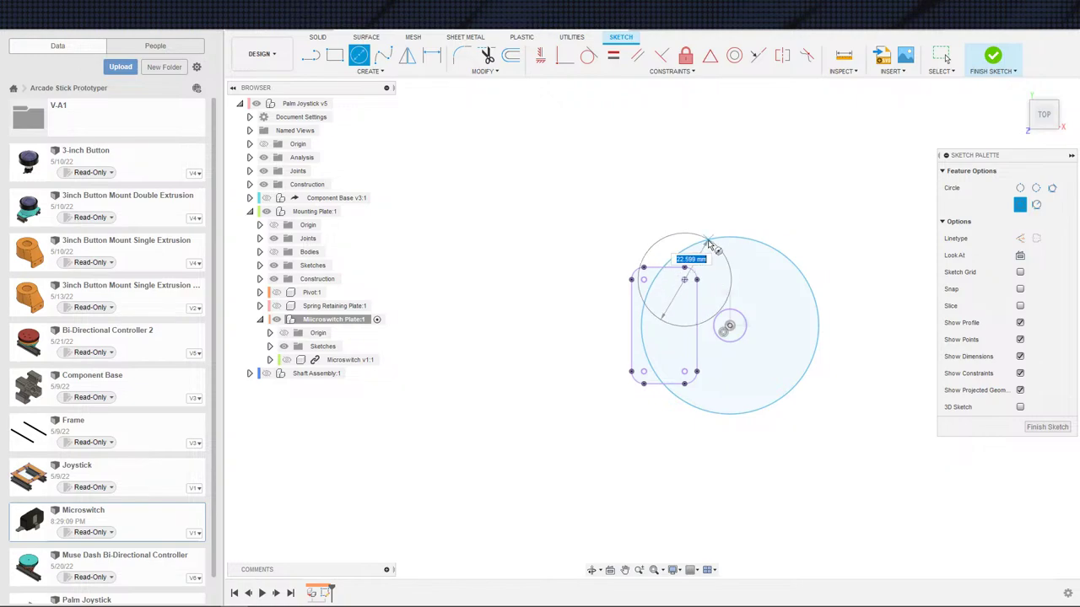
click(668, 246)
key(Escape)
scroll(667, 248, up, 2)
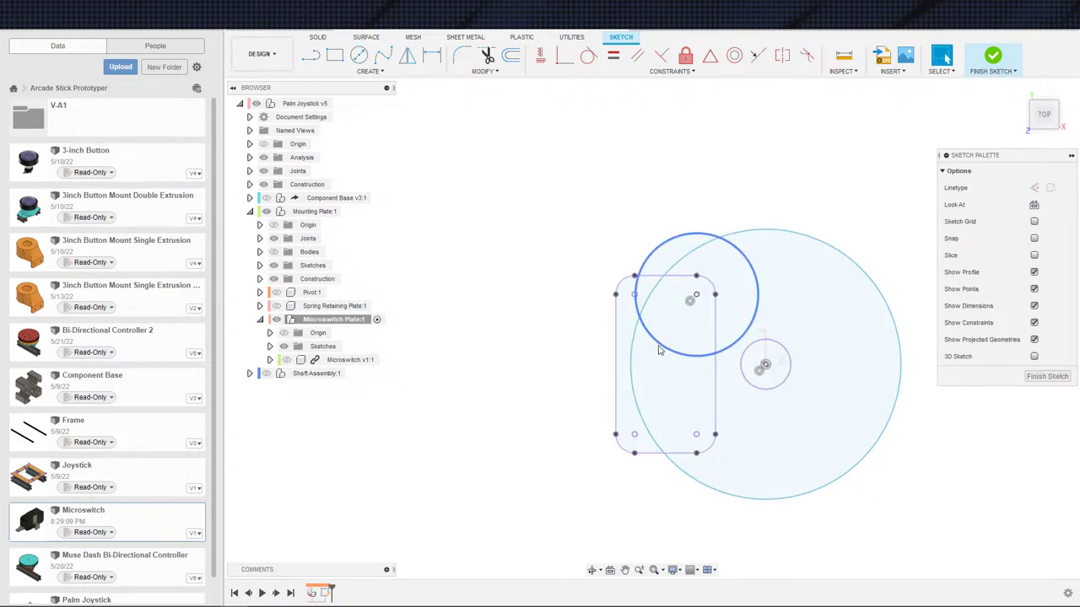
- Set the diameter of the circle at the switch outline's upper corner to 2.5 mm
click(667, 348)
key(d)
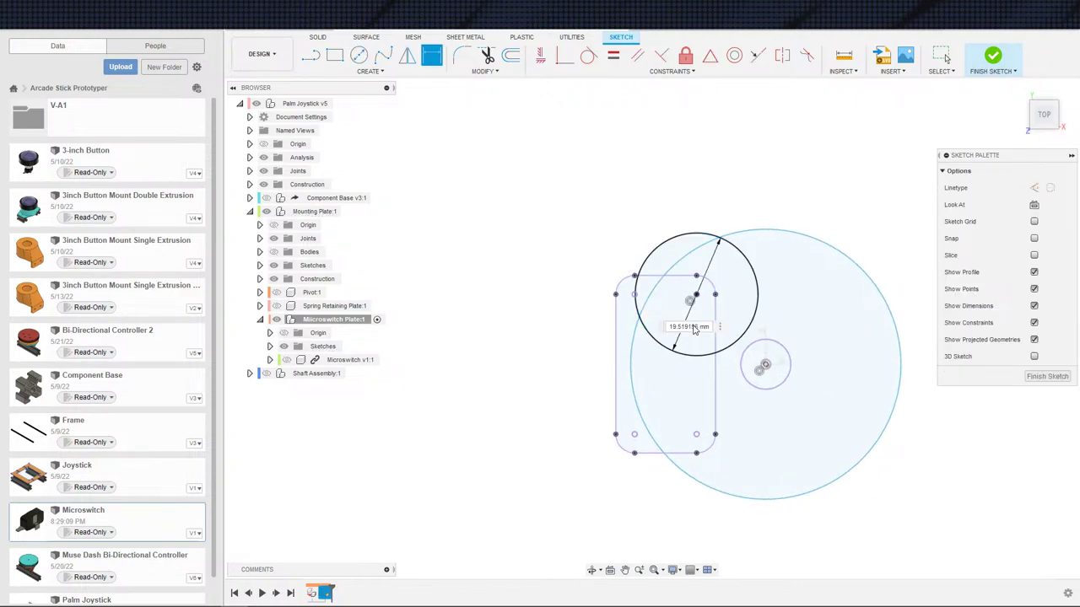
click(693, 328)
text(2.5)
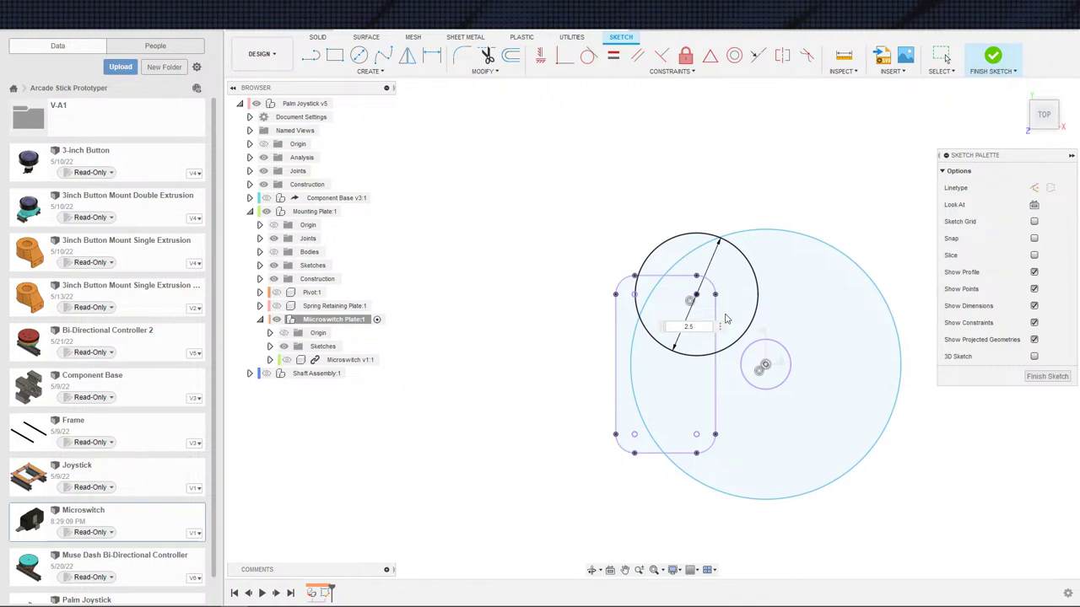
key(Return)
scroll(700, 296, up, 2)
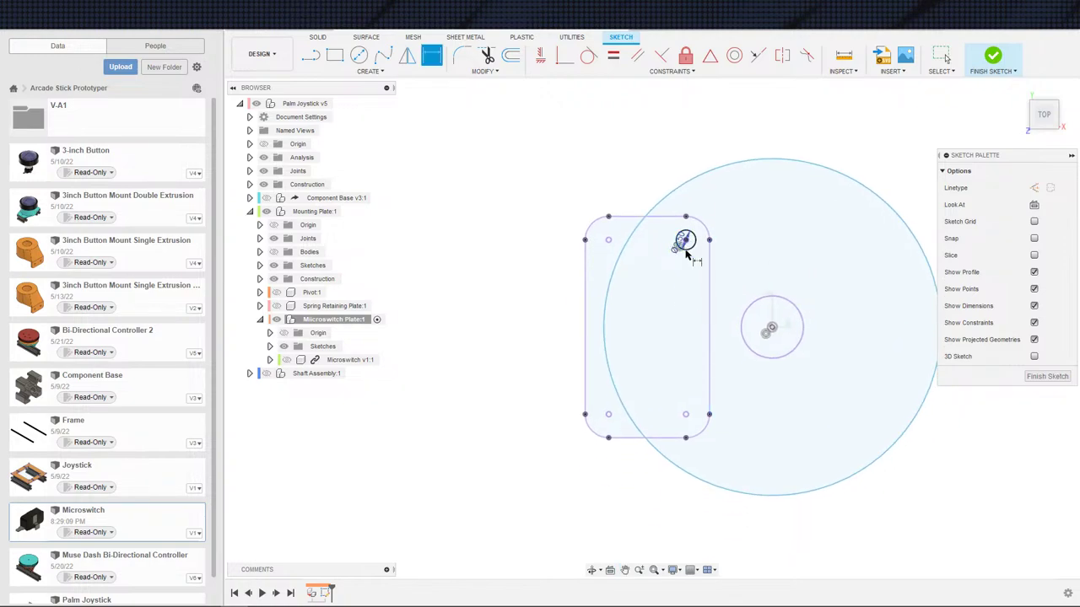
key(Escape)
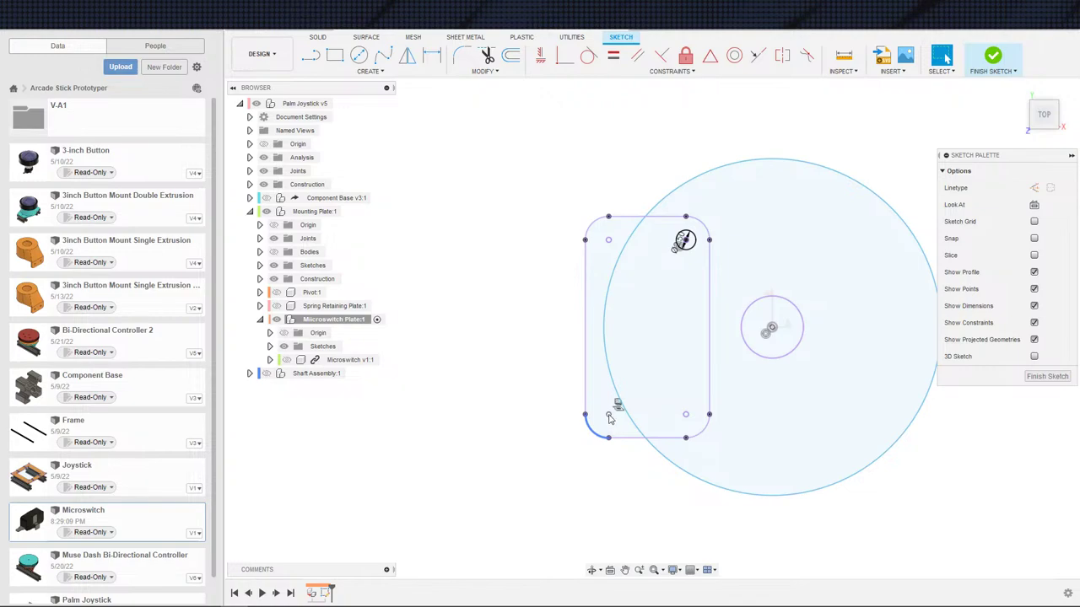
- Draw a circle about 2.6 mm in diameter centred on the diagonally opposite, lower corner-arc centre of the switch outline
key(c)
click(608, 414)
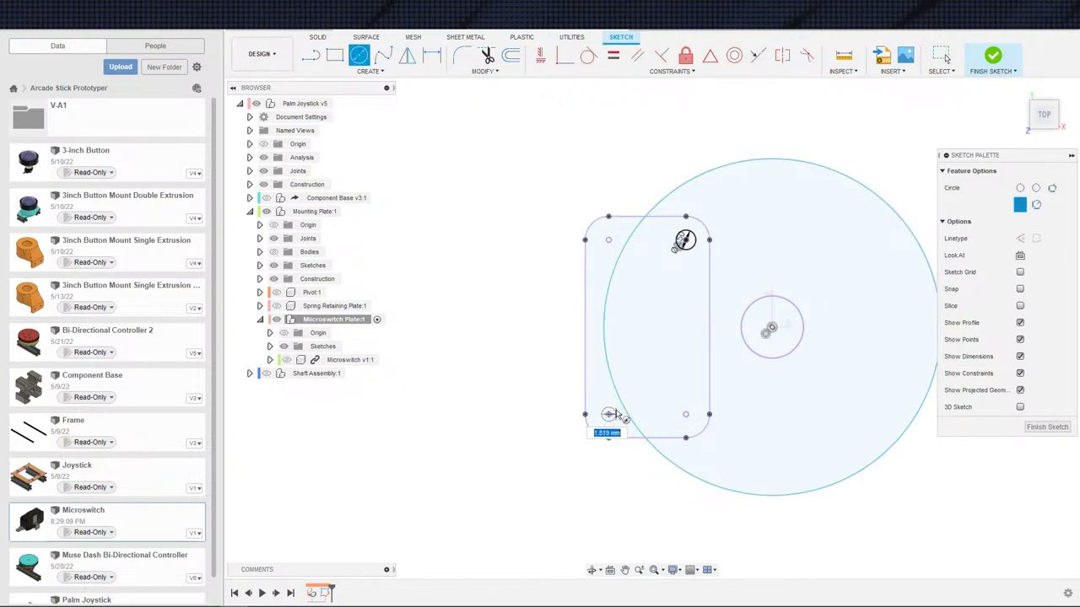
click(617, 416)
key(Escape)
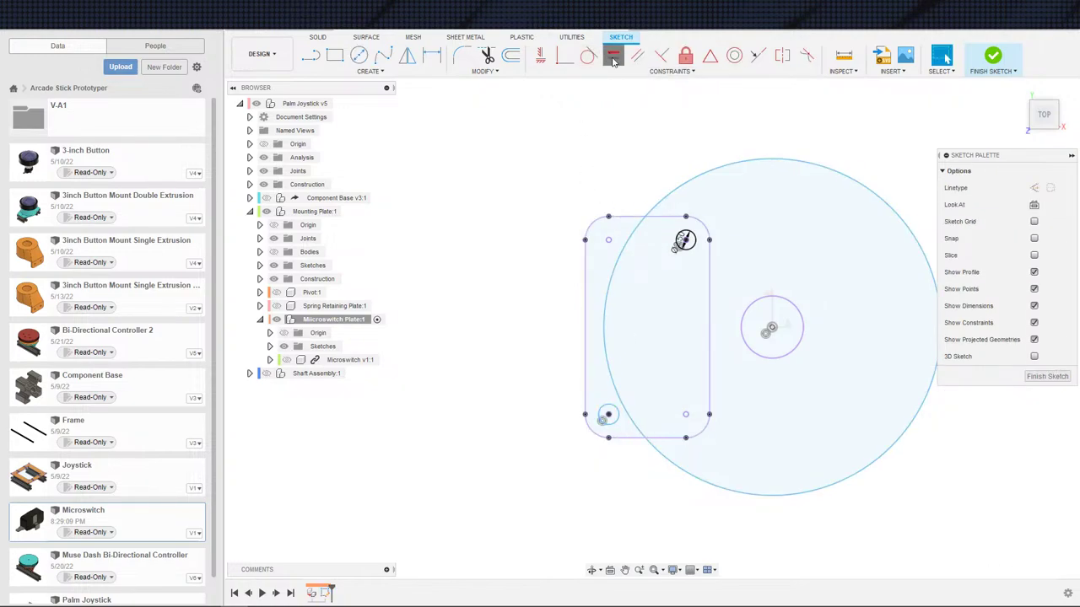
- Apply an Equal constraint between the lower corner circle and the upper 2.5 mm circle
click(613, 57)
click(607, 410)
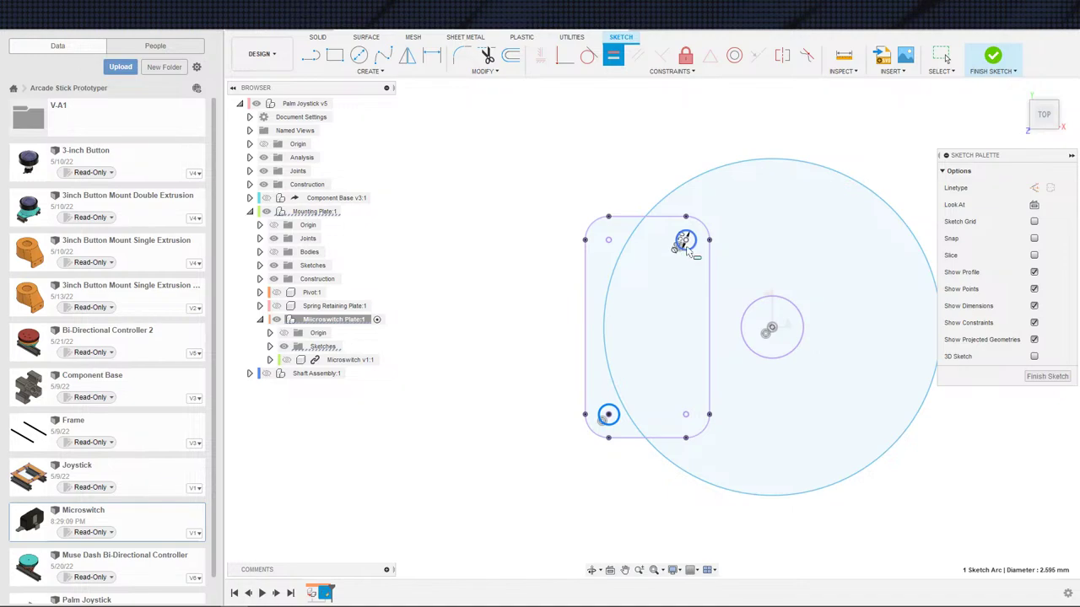
click(685, 243)
key(Escape)
scroll(645, 358, down, 2)
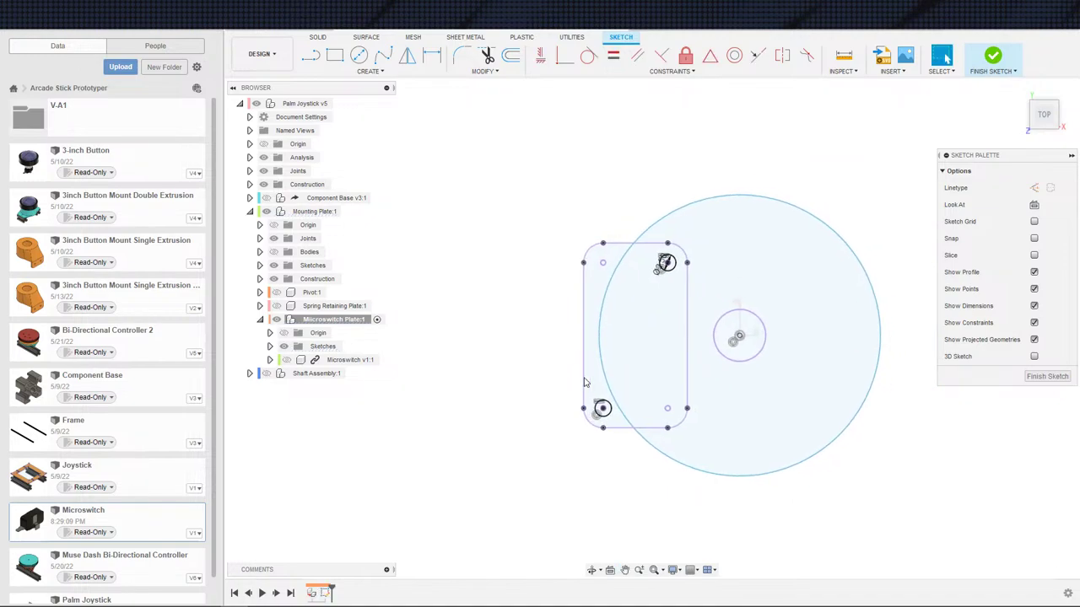
- Convert the whole projected outline of the microswitch to construction lines
double_click(585, 380)
key(x)
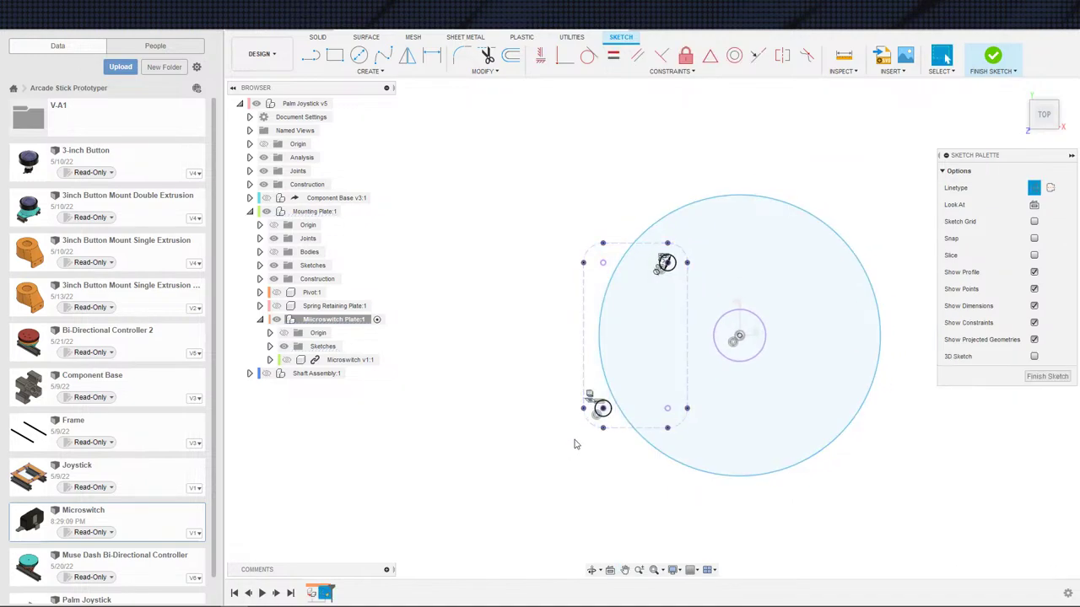
scroll(548, 434, down, 3)
- Draw a horizontal centre-to-centre slot from the upper hole circle's centre, away from the shaft, about 4.9 mm between centres and 9.9 mm wide
key(s)
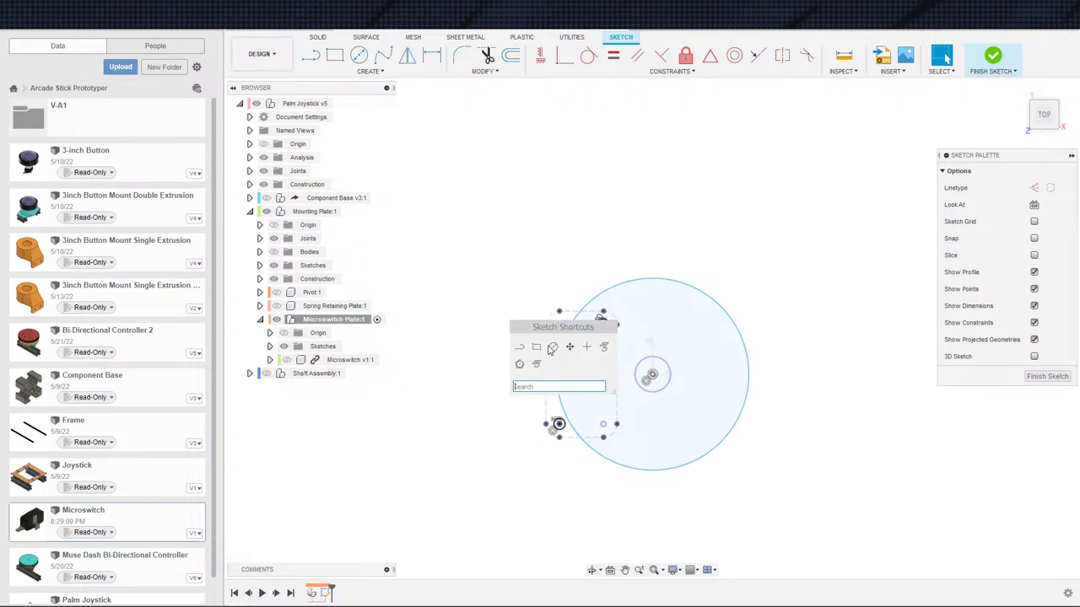
click(371, 70)
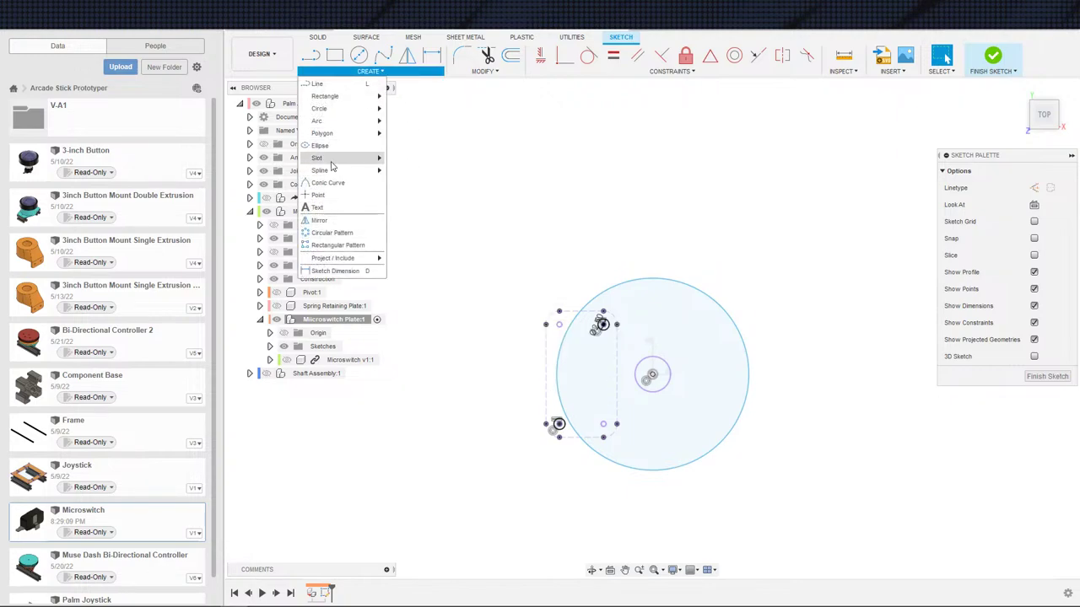
mouse_move(335, 160)
click(402, 159)
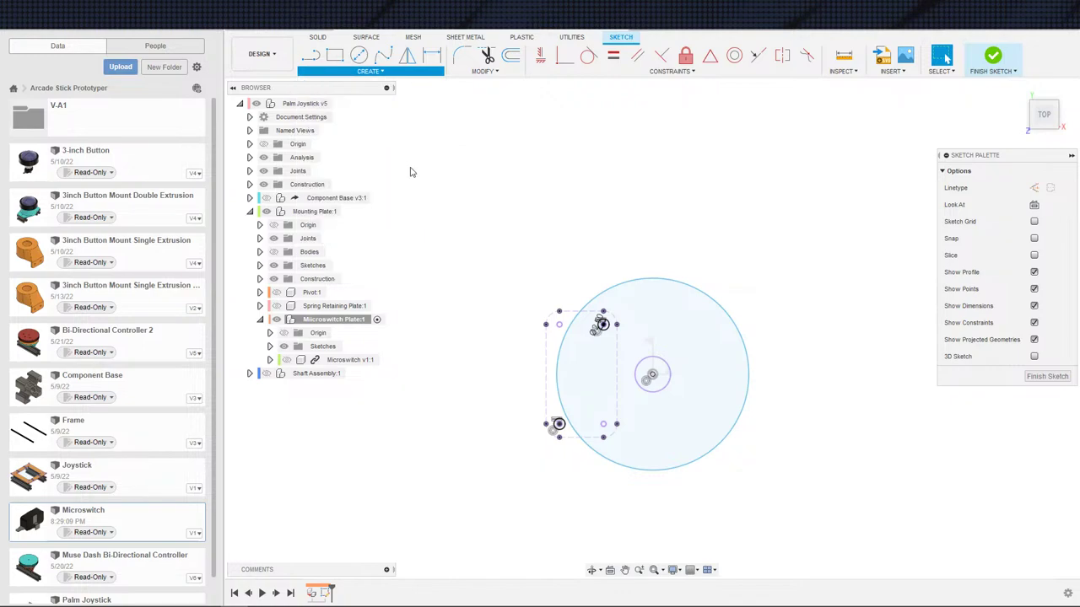
click(601, 324)
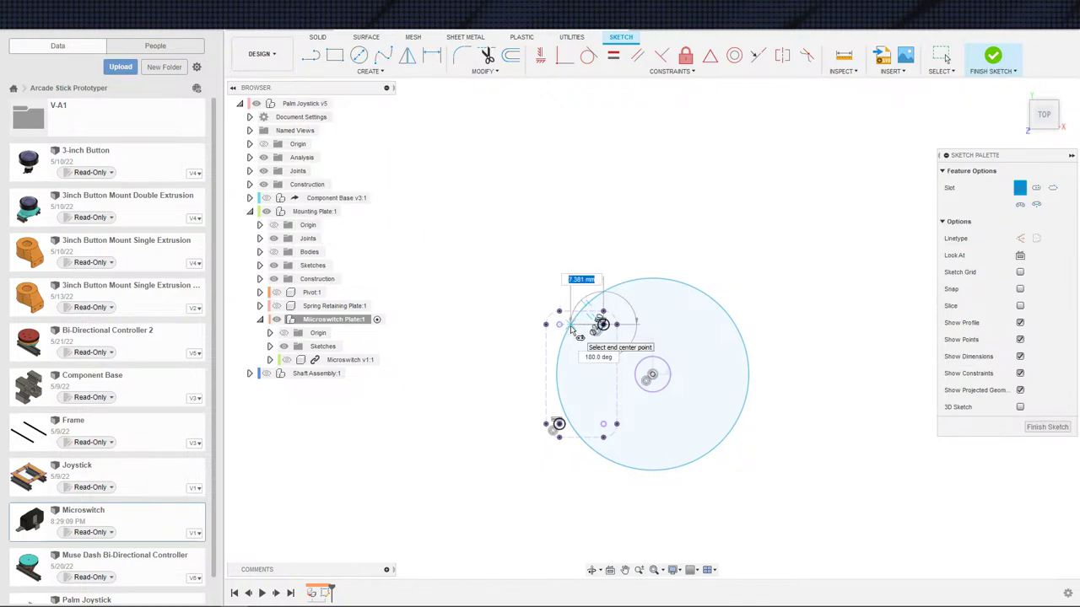
click(580, 327)
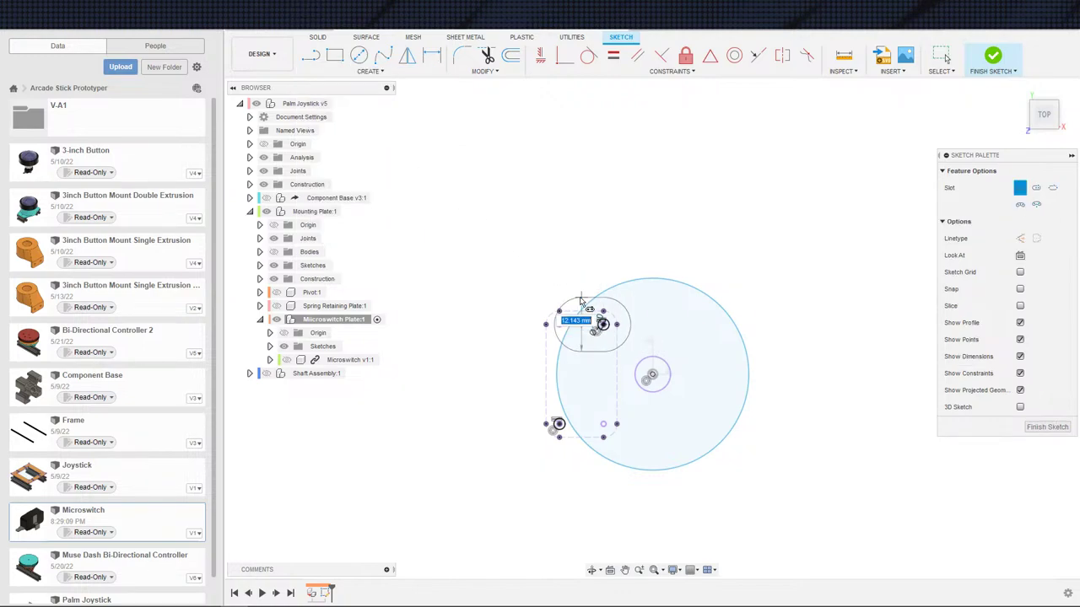
click(583, 303)
scroll(583, 302, up, 3)
middle_drag(588, 296, 534, 260)
key(Escape)
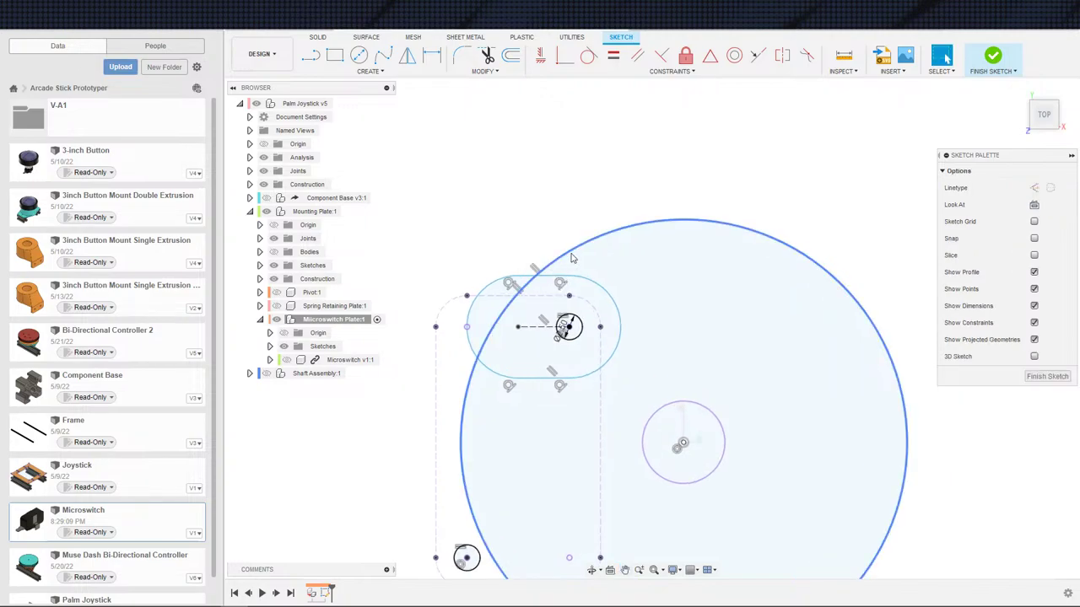
- Apply a Tangent constraint between the slot's end arc nearest the shaft and the upper 2.5 mm hole circle
scroll(540, 259, up, 4)
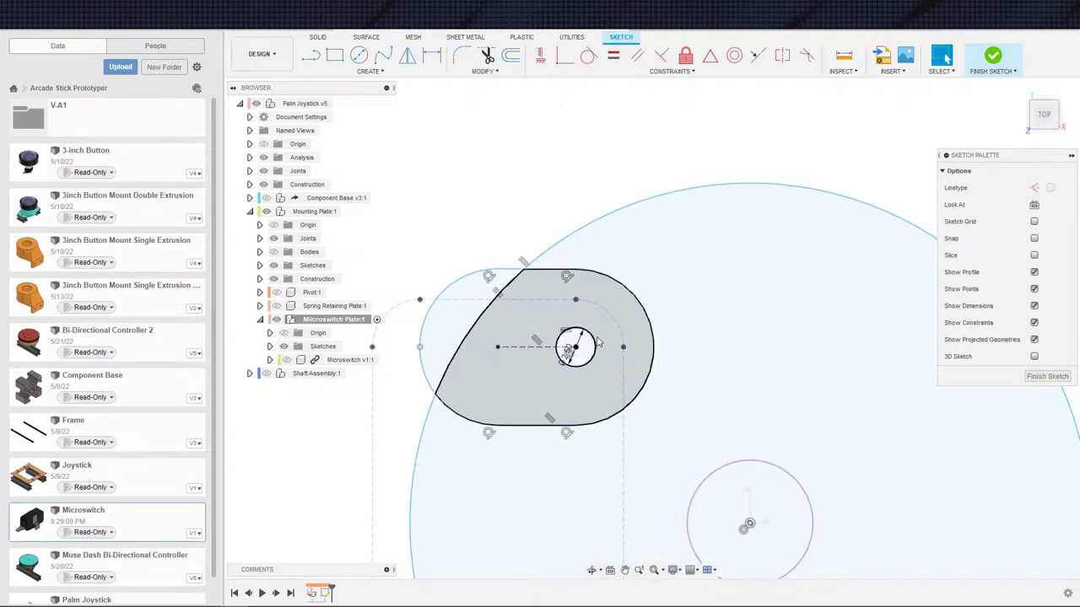
click(613, 285)
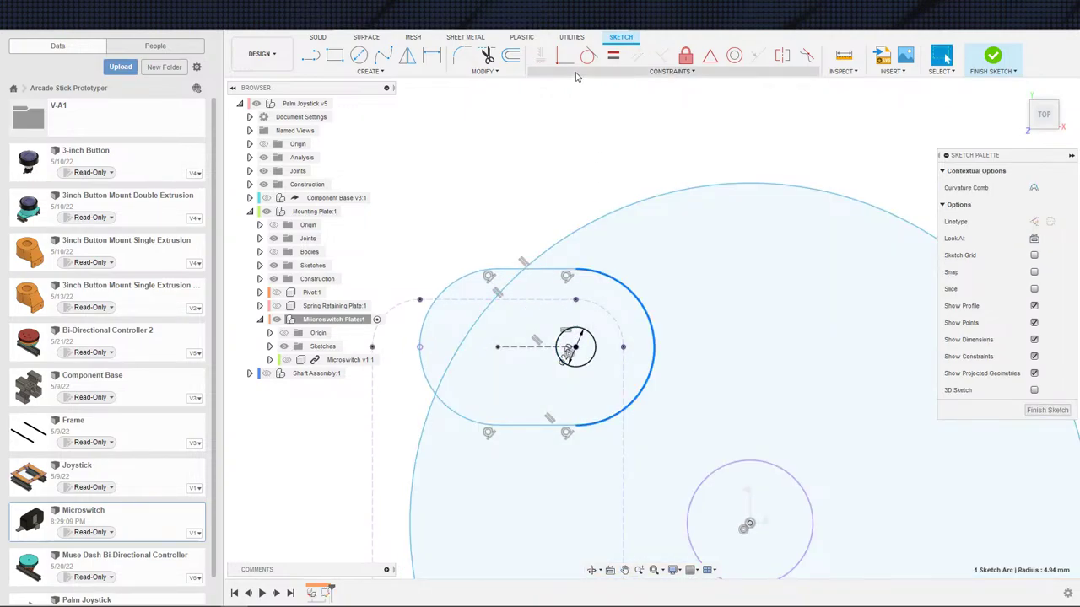
click(592, 337)
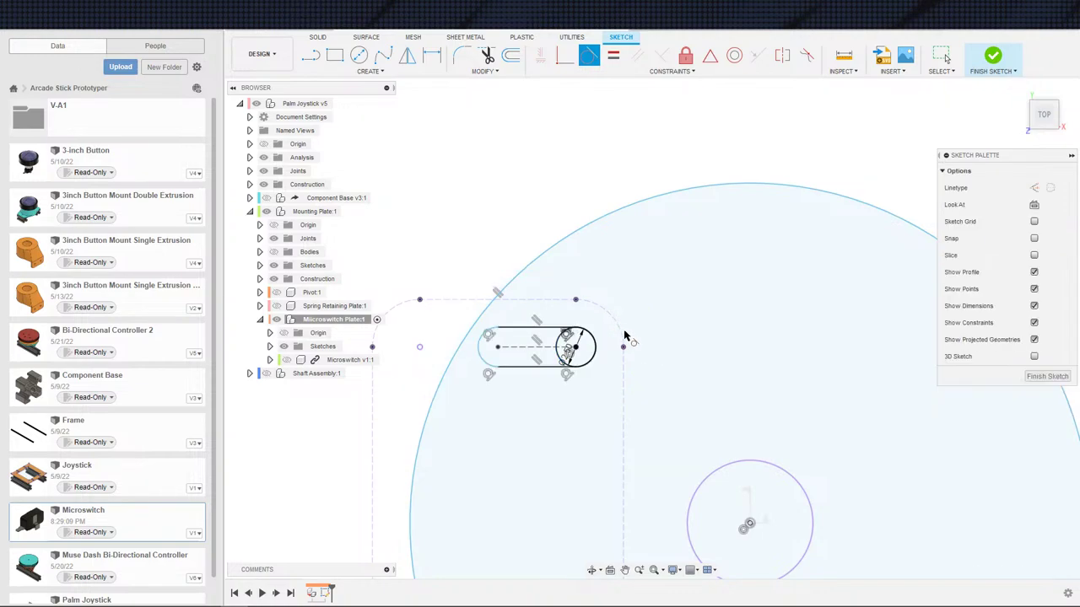
scroll(625, 325, down, 1)
mouse_move(498, 344)
middle_down()
mouse_move(540, 300)
mouse_move(572, 287)
middle_up()
scroll(571, 288, down, 1)
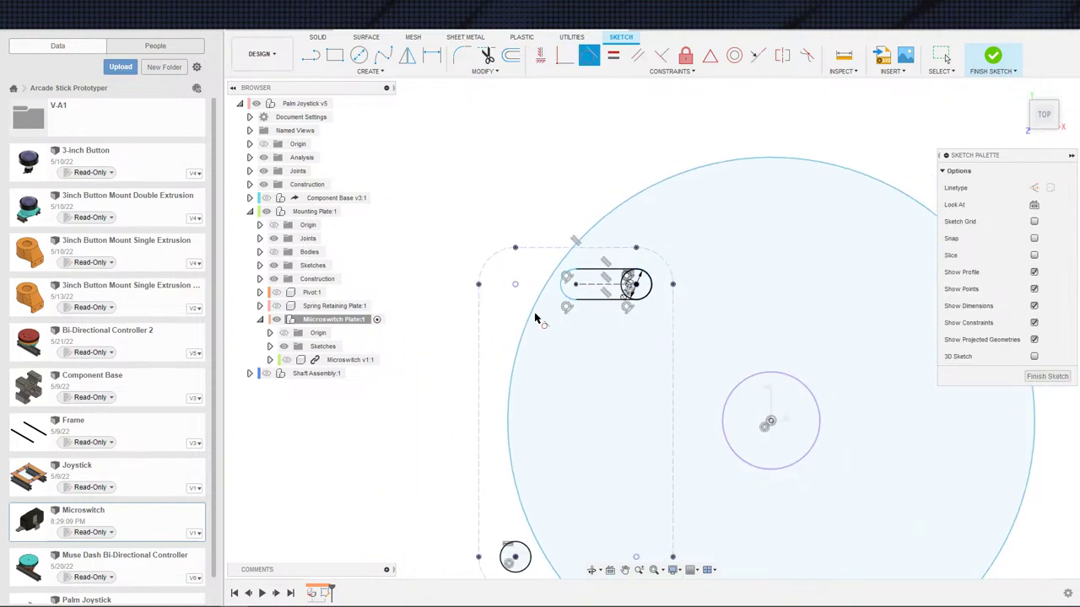
key(Escape)
- Dimension the upper slot's centre-to-centre distance at 6 mm
key(d)
click(615, 284)
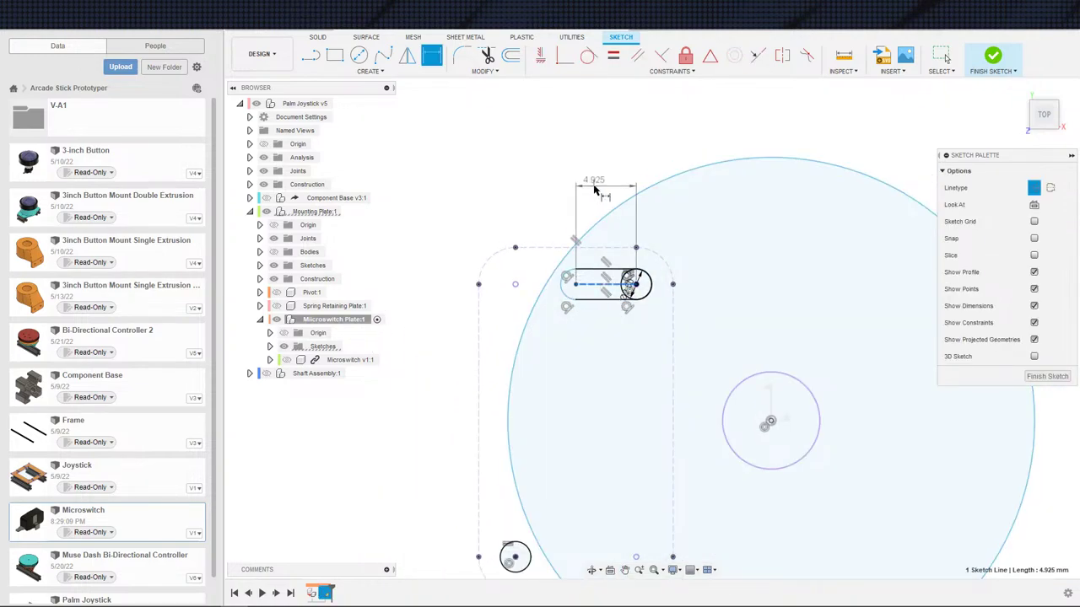
click(632, 186)
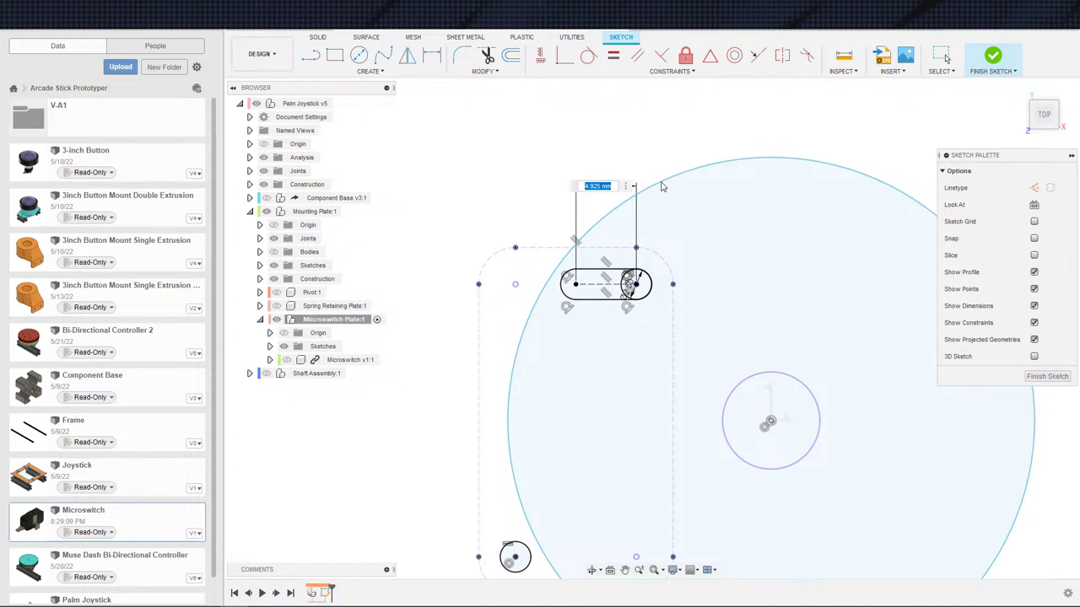
key(Return)
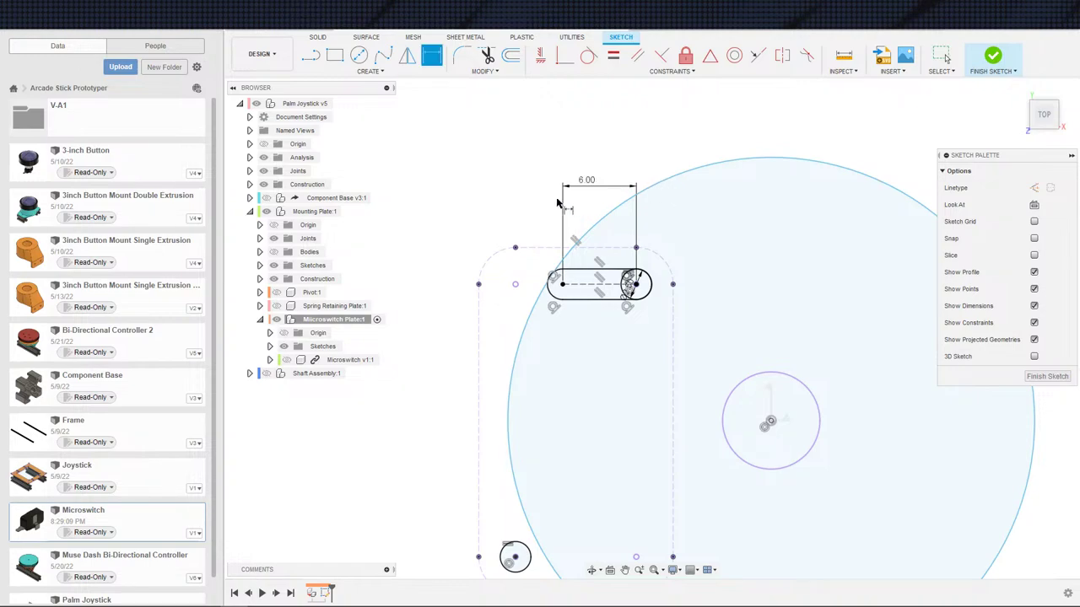
- Convert the upper and lower 2.5 mm hole circles to construction geometry
scroll(650, 311, down, 2)
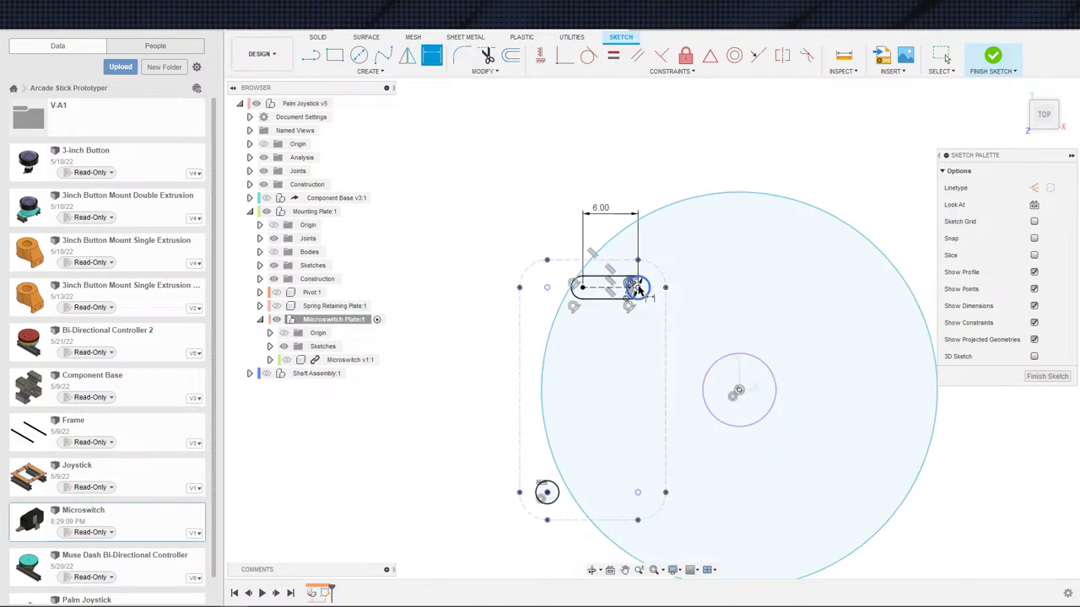
middle_drag(639, 292, 642, 255)
key(d)
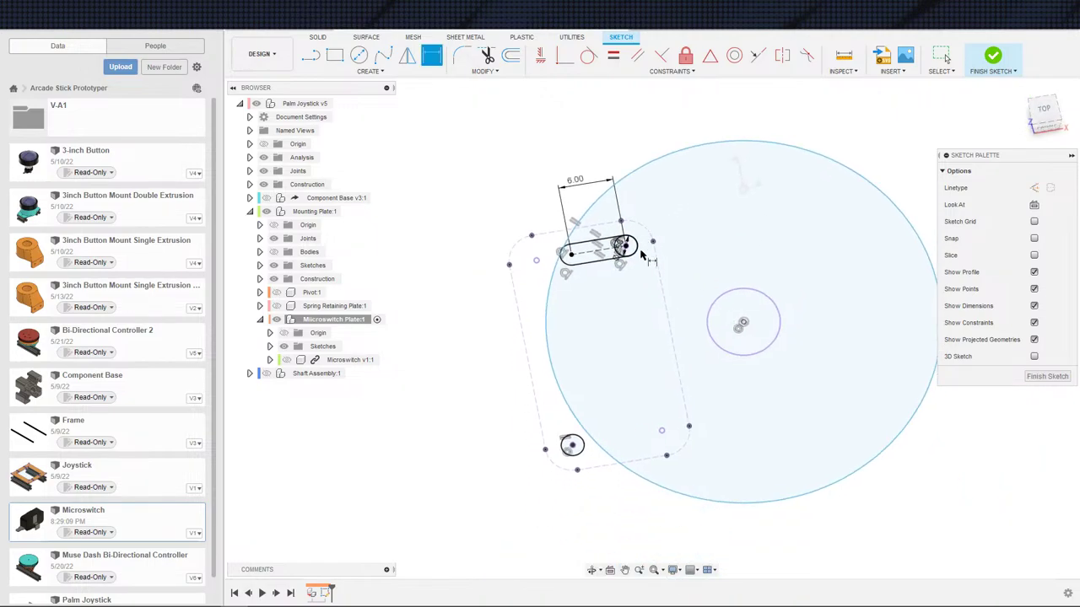
key(Escape)
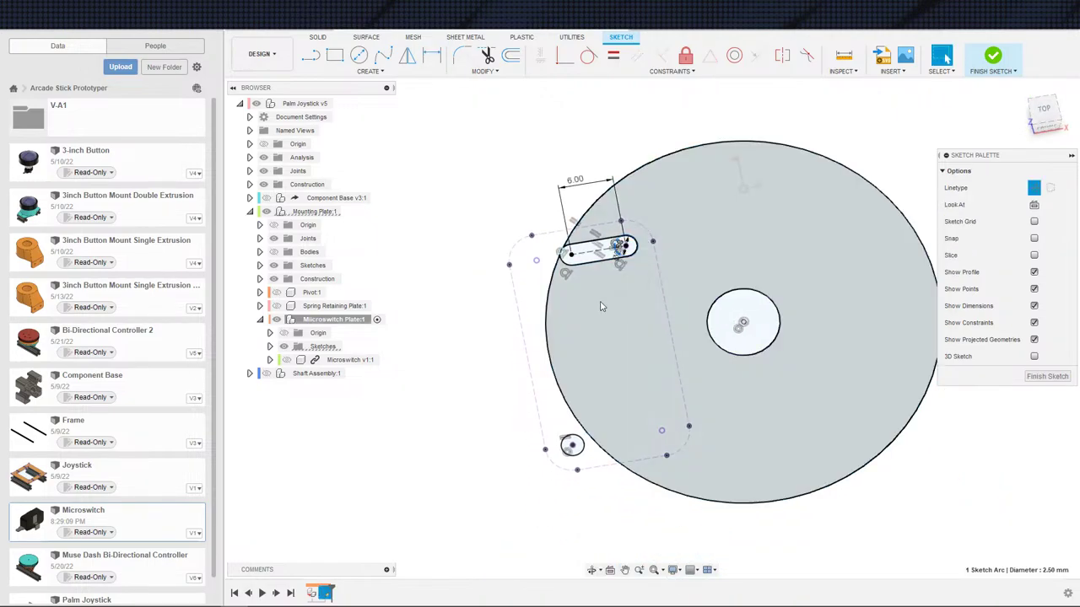
scroll(448, 328, down, 1)
middle_drag(449, 328, 428, 285)
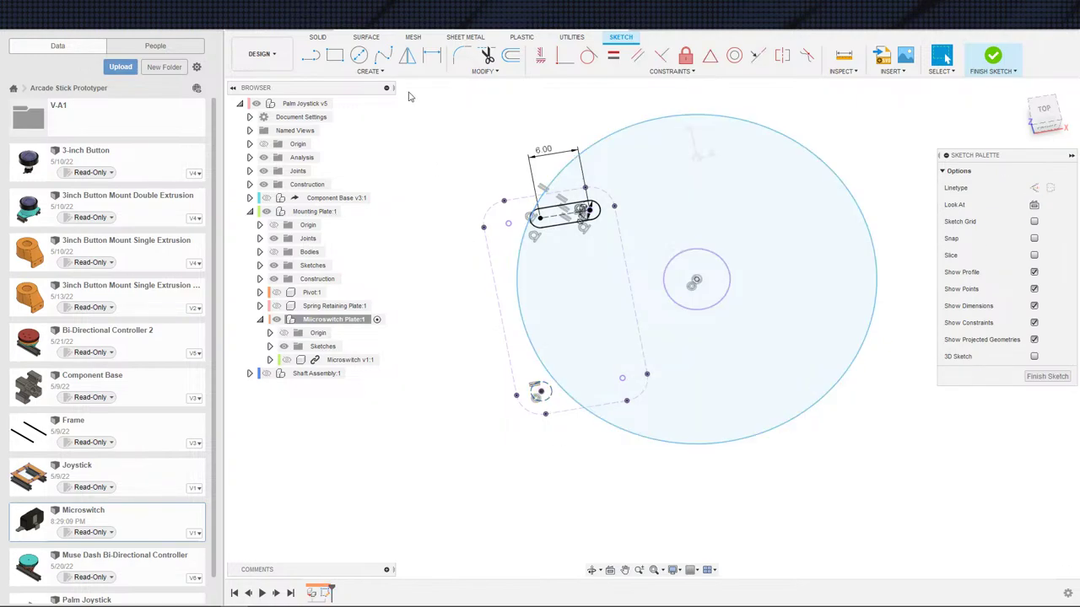
- Draw a centre-to-centre slot from the lower hole circle's centre towards the shaft, about 4.9 mm between centres
click(384, 71)
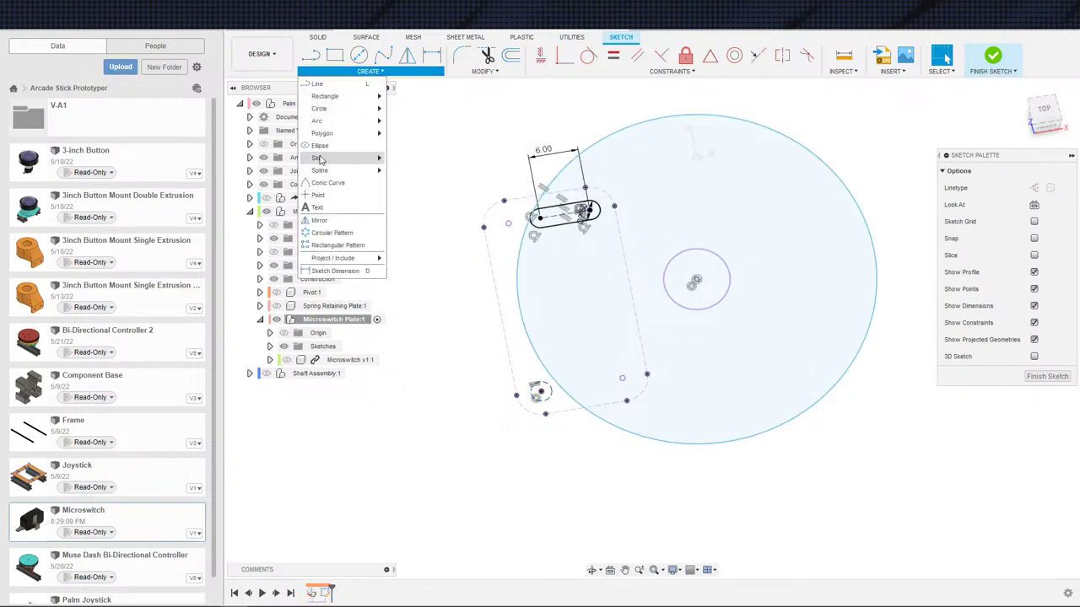
mouse_move(320, 159)
click(403, 159)
click(538, 391)
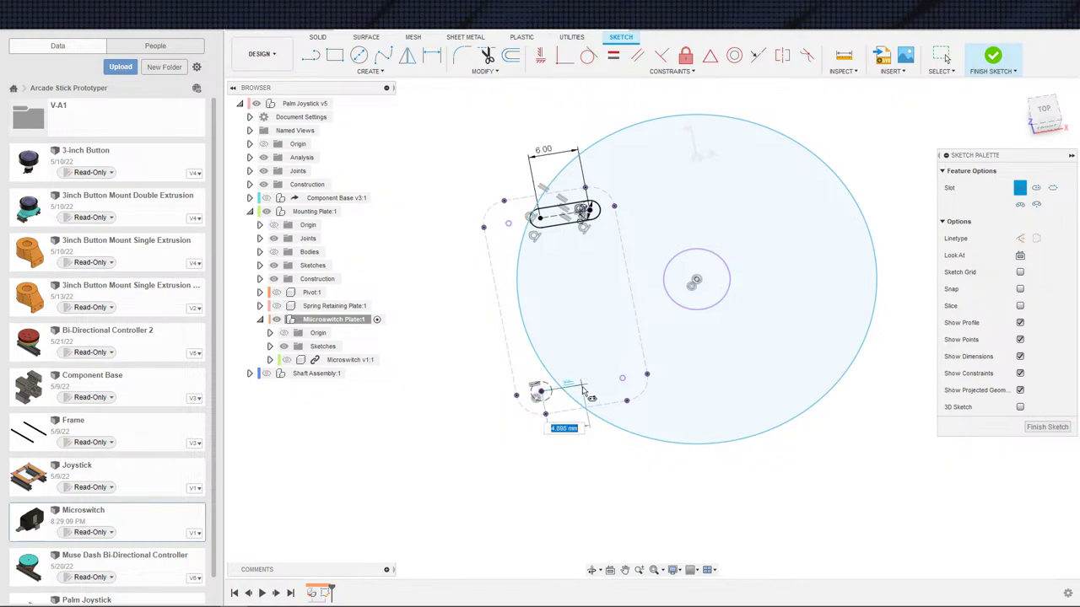
click(582, 389)
click(579, 372)
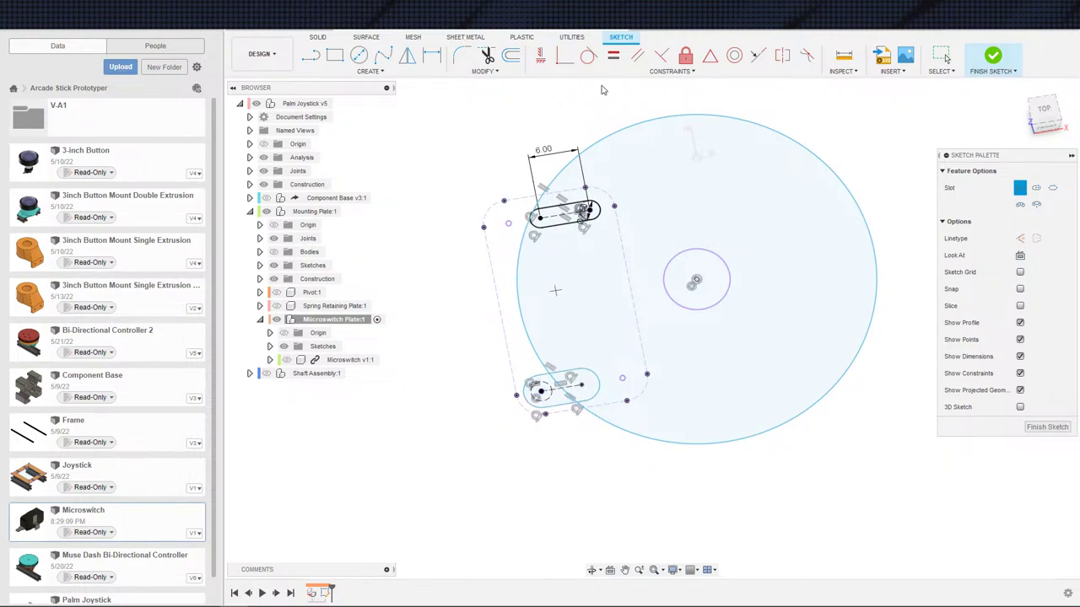
- Apply a Tangent constraint between the lower slot's outer end arc and the lower 2.5 mm construction circle
click(588, 54)
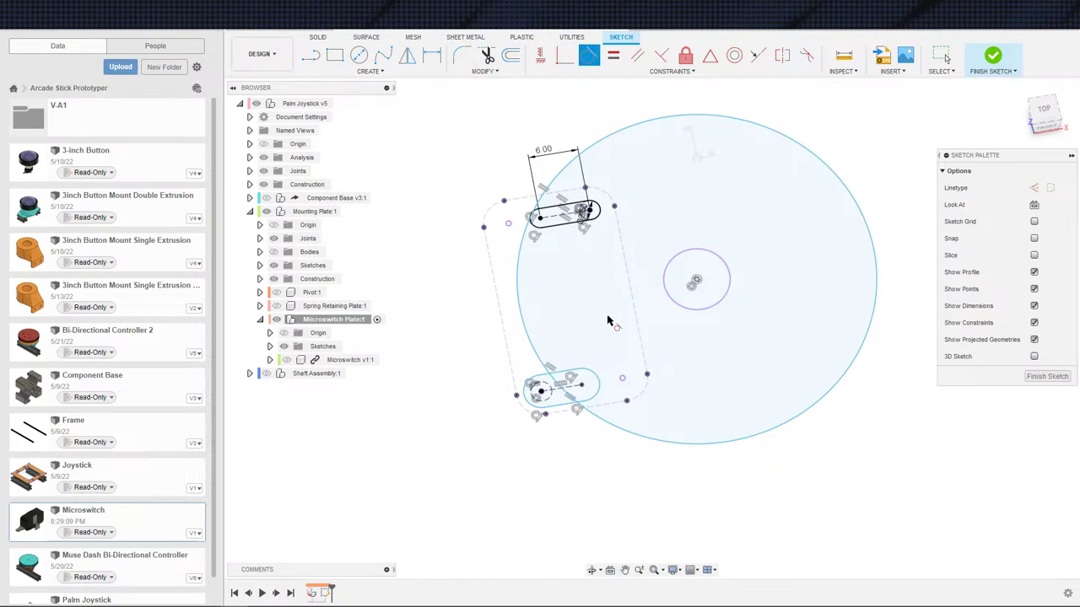
click(532, 378)
click(548, 385)
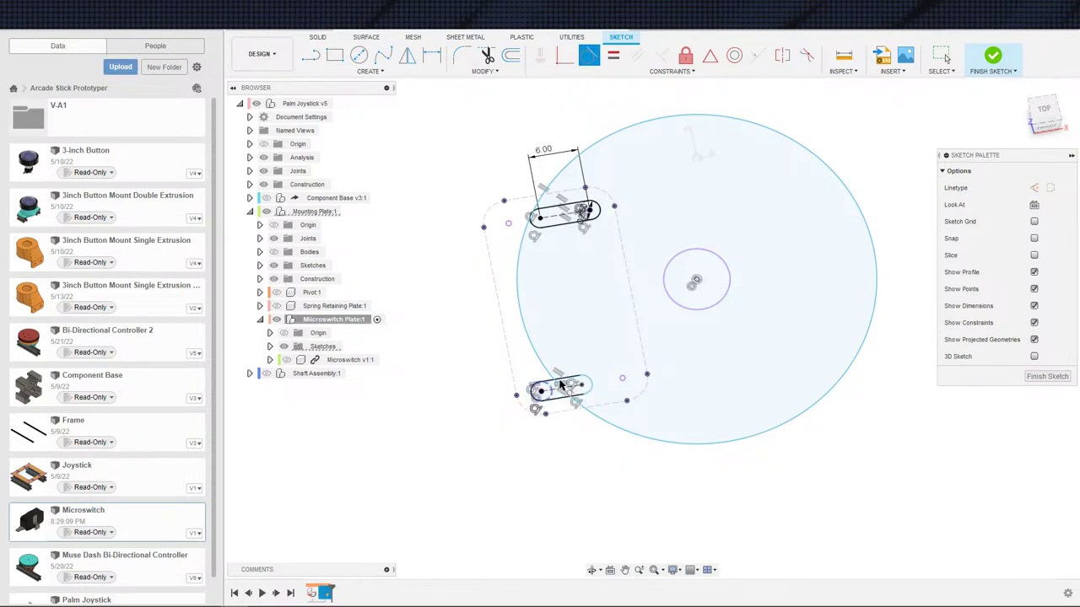
scroll(558, 370, up, 3)
key(Escape)
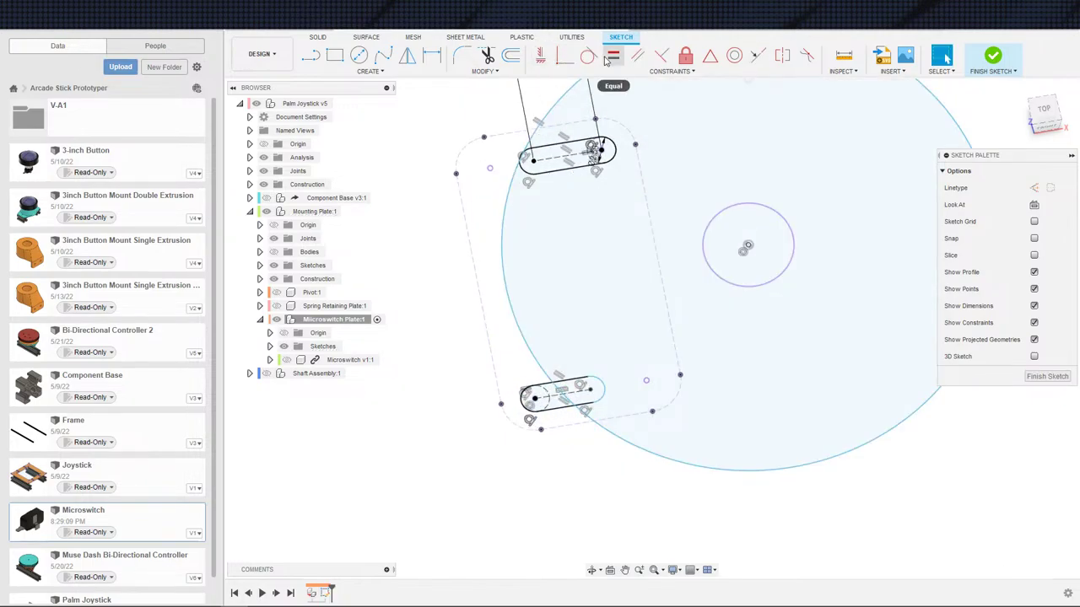
- Apply an Equal constraint between the centre lines of the upper and lower slots
click(613, 55)
click(563, 160)
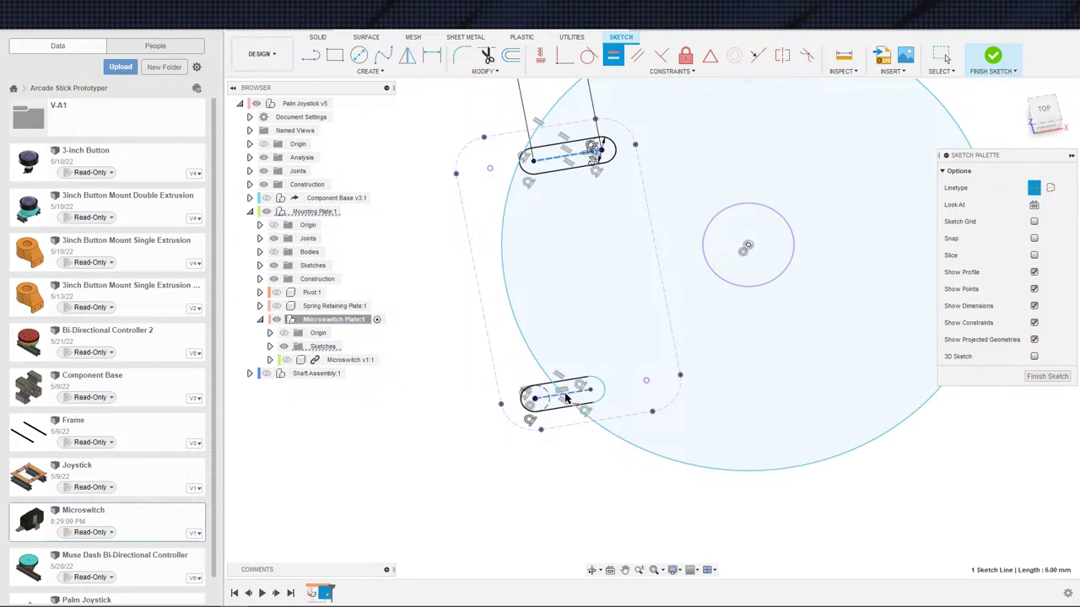
click(566, 399)
scroll(564, 393, down, 2)
key(Escape)
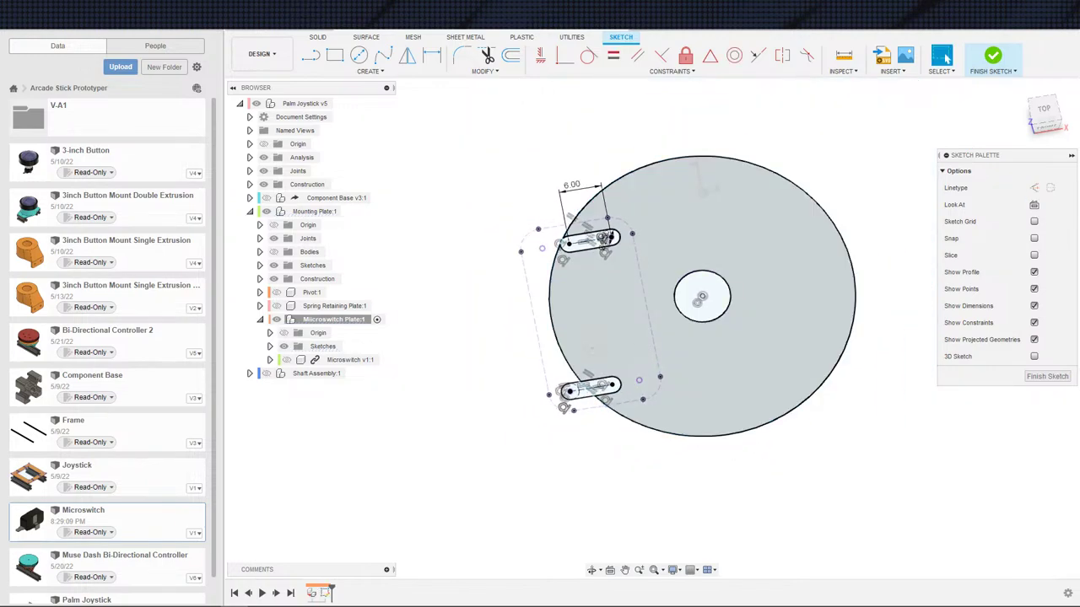
- Examine how the two slots sit relative to the plate's outer circle and the shaft hole
shift+middle_drag(592, 348, 586, 346)
scroll(586, 346, down, 3)
scroll(587, 346, up, 2)
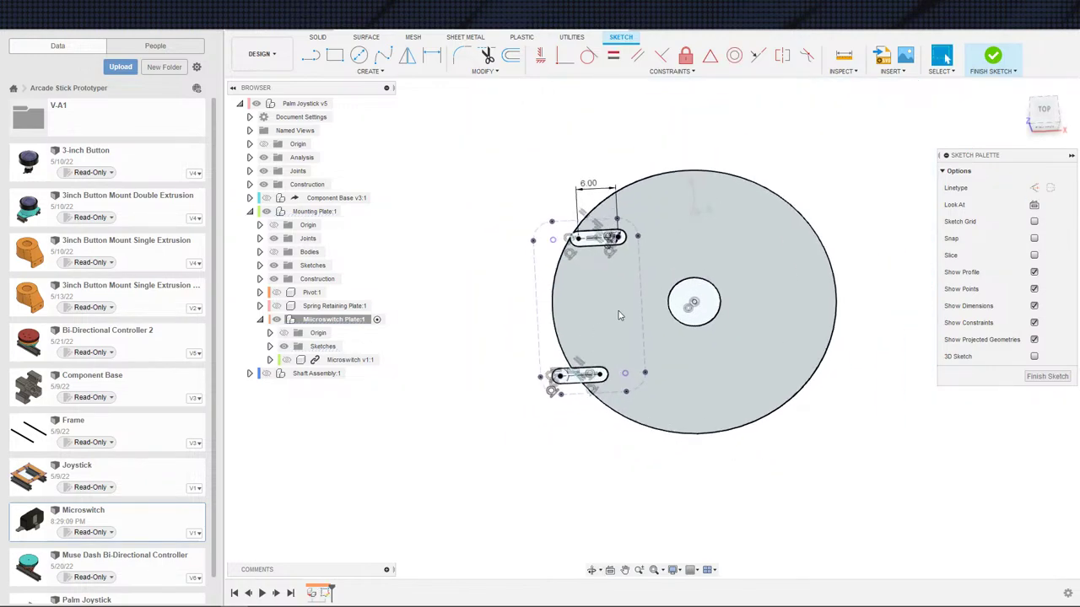
scroll(630, 323, down, 1)
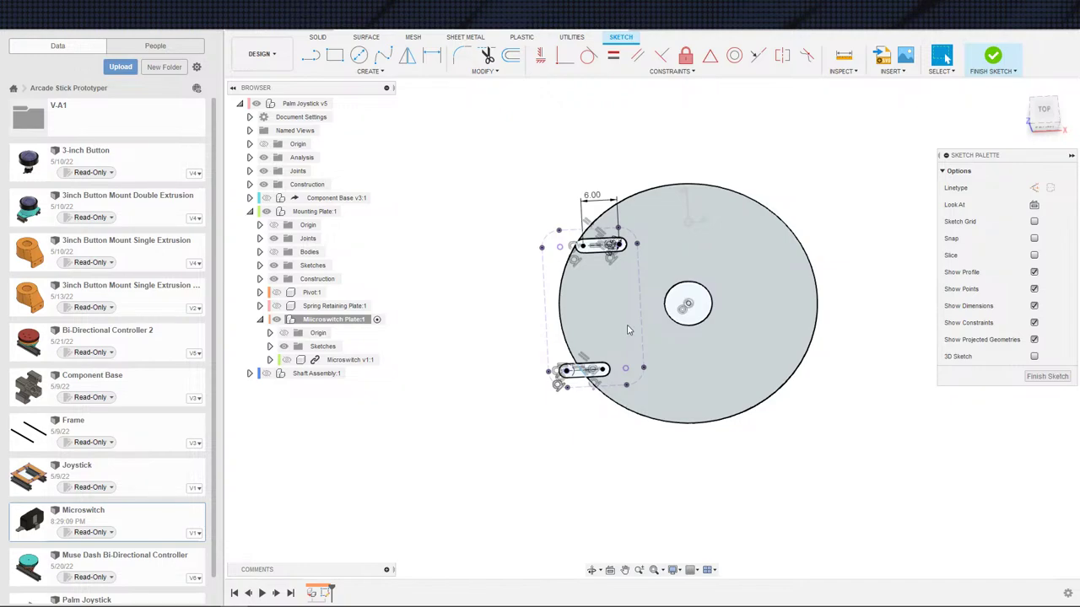
scroll(610, 284, down, 3)
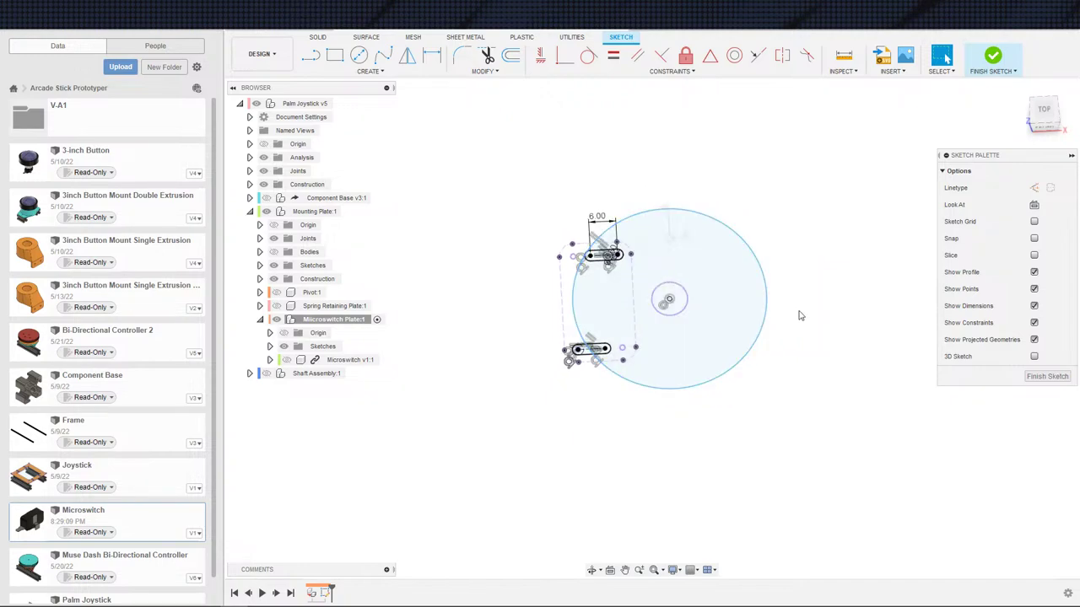
mouse_move(802, 317)
shift+middle_down()
mouse_move(800, 290)
mouse_move(801, 326)
shift+middle_up()
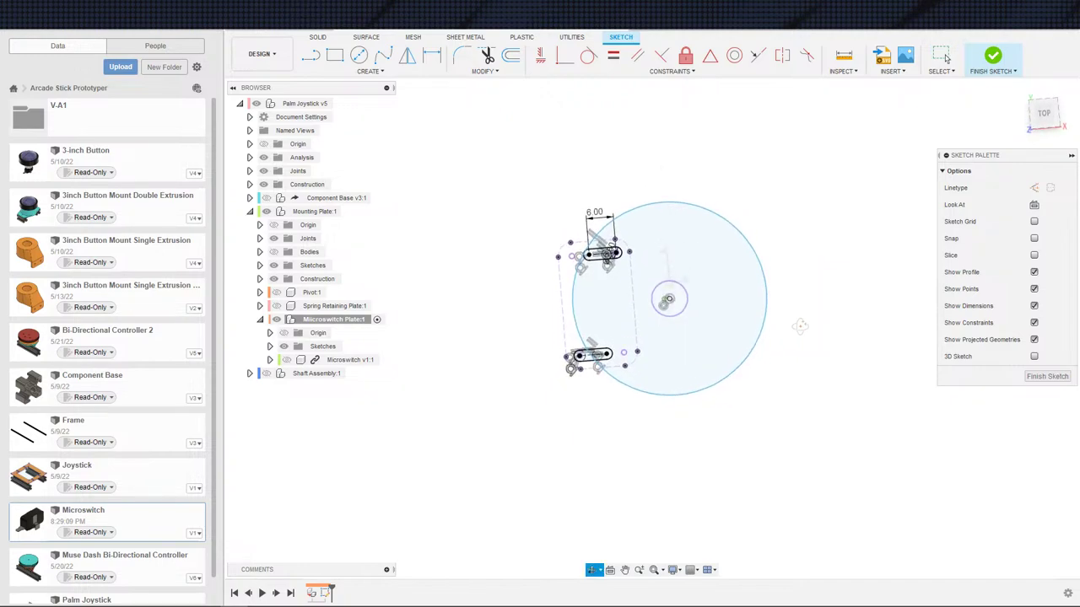
click(702, 301)
scroll(733, 271, down, 1)
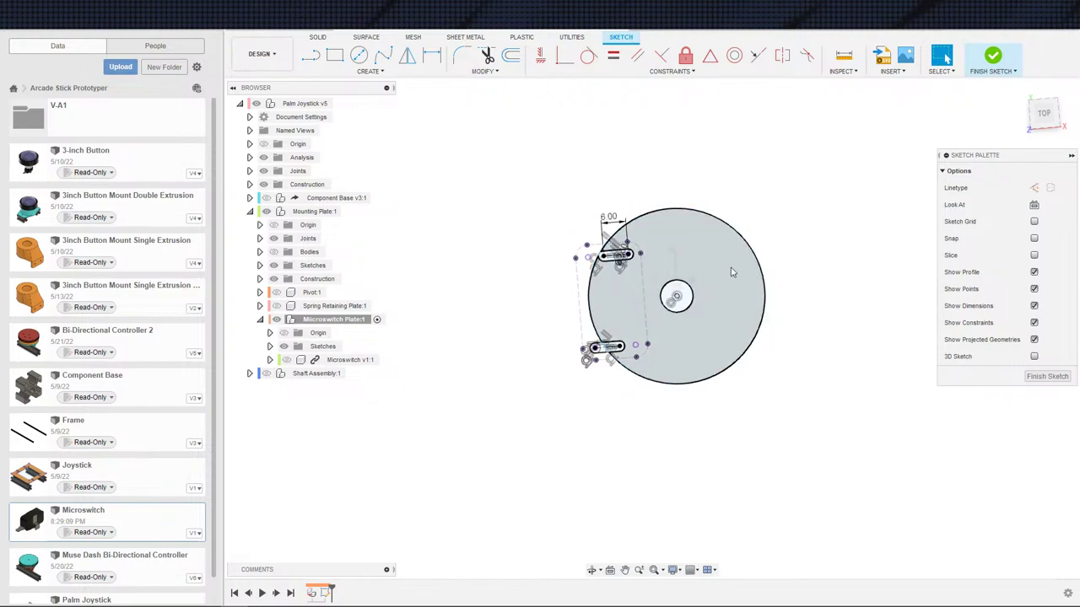
scroll(716, 269, up, 1)
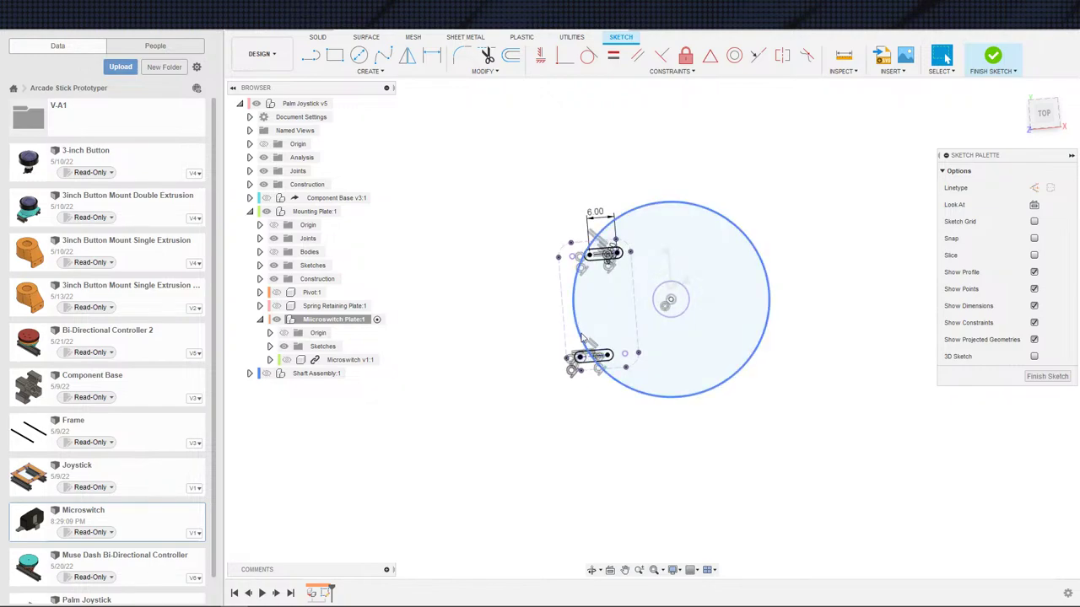
click(610, 342)
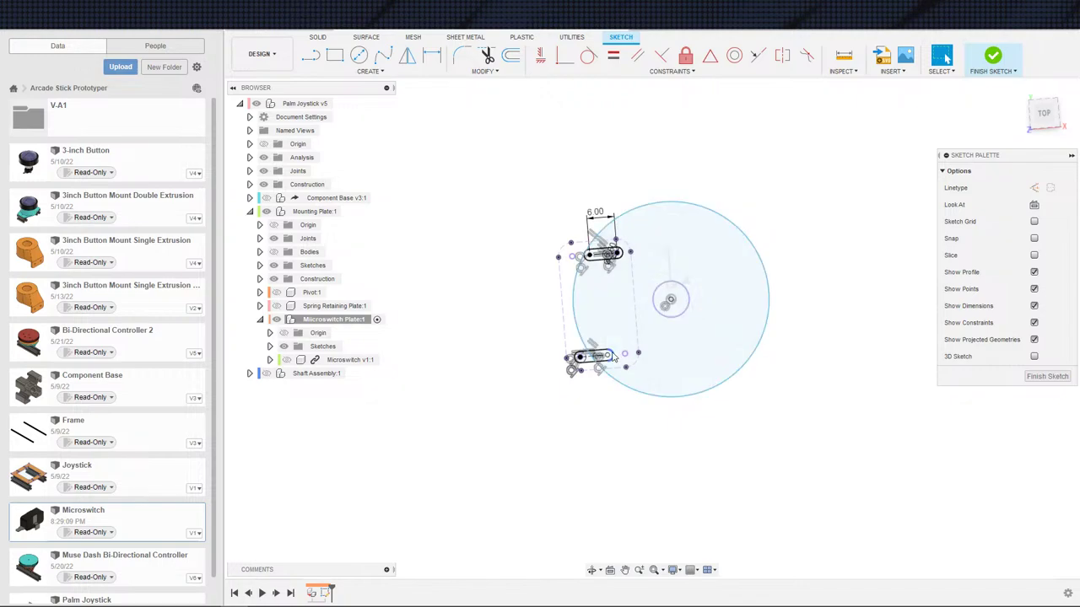
scroll(634, 253, up, 5)
key(c)
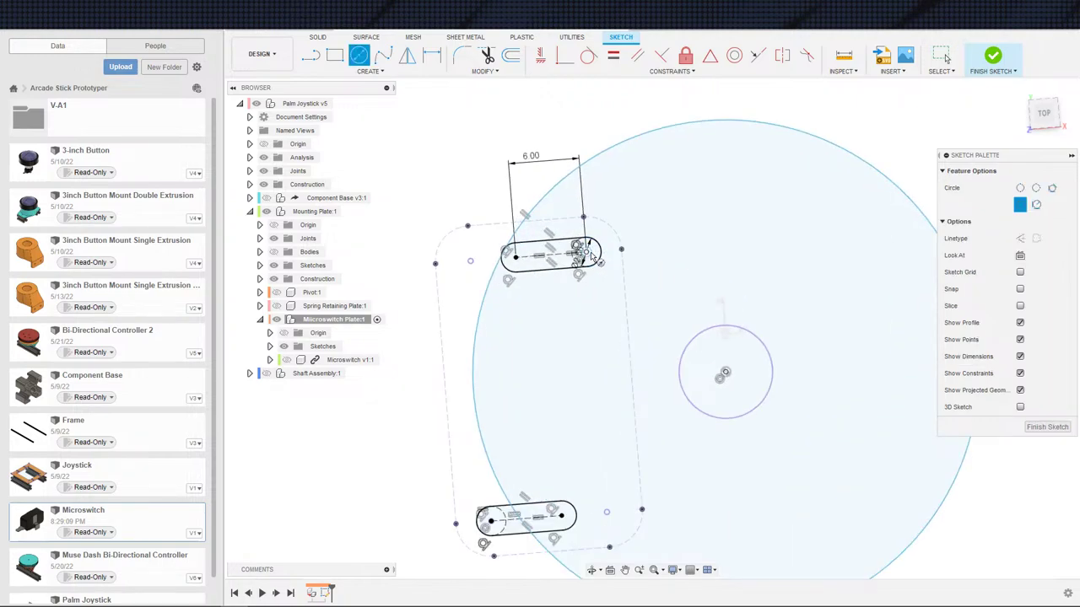
click(588, 252)
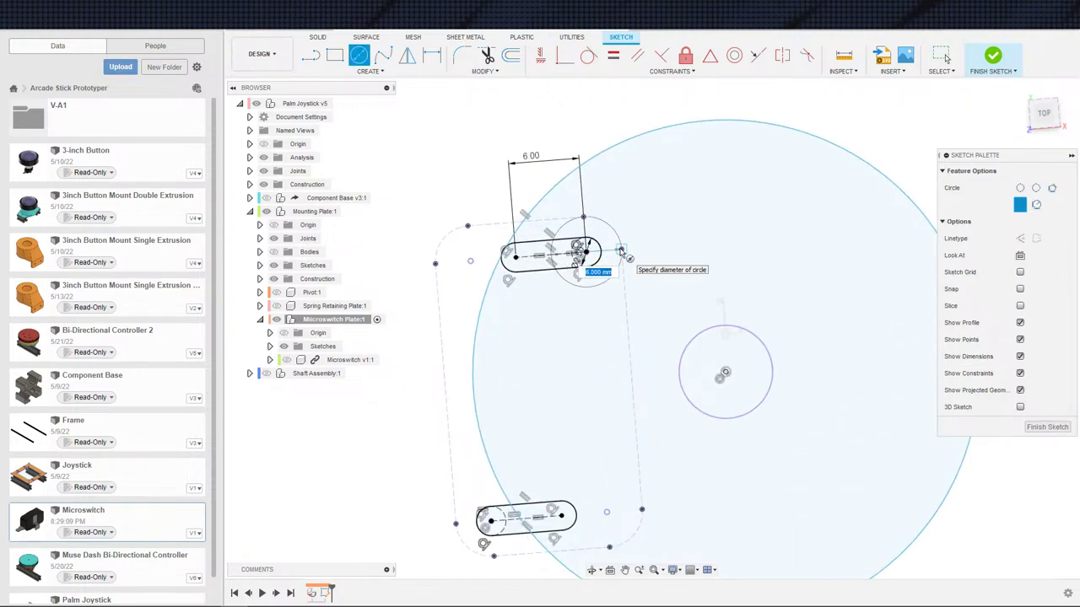
key(Escape)
scroll(608, 255, down, 3)
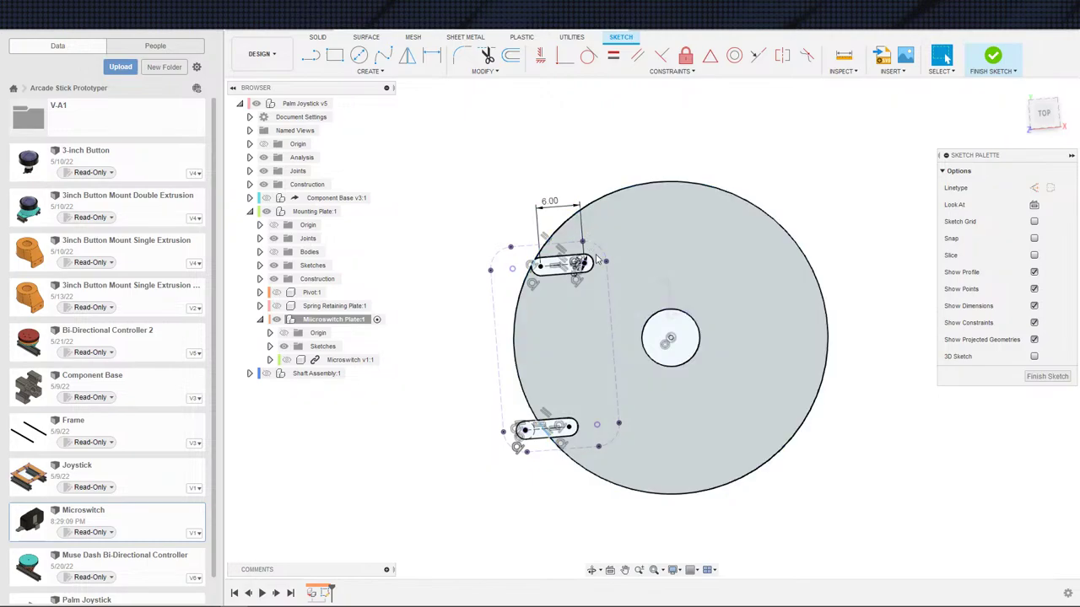
- Draw a 6 mm diameter circle centred on the lower slot's end nearest the shaft and convert it to construction geometry
key(c)
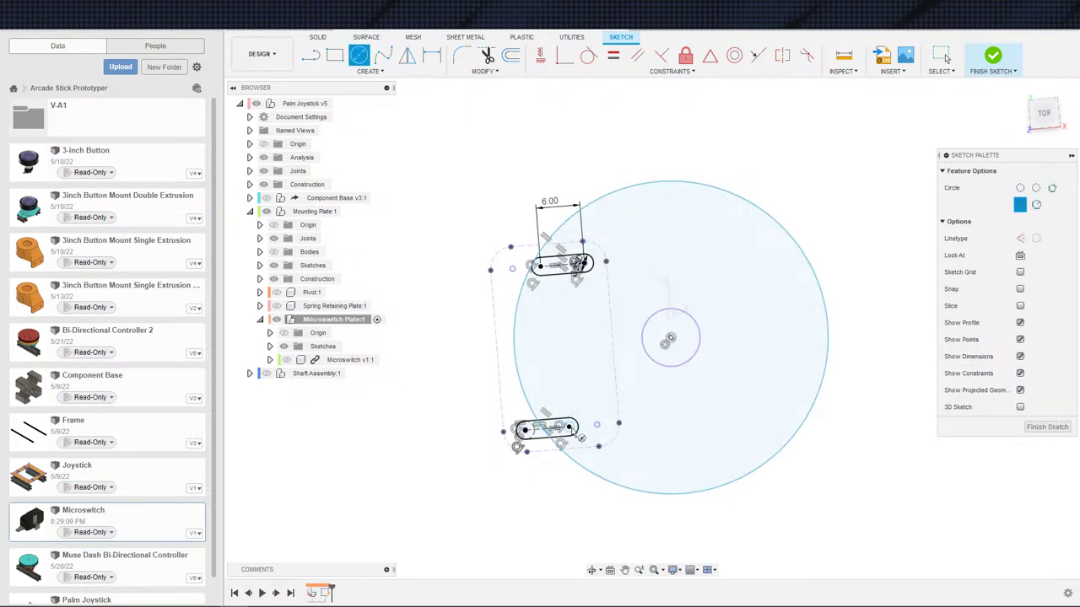
click(570, 429)
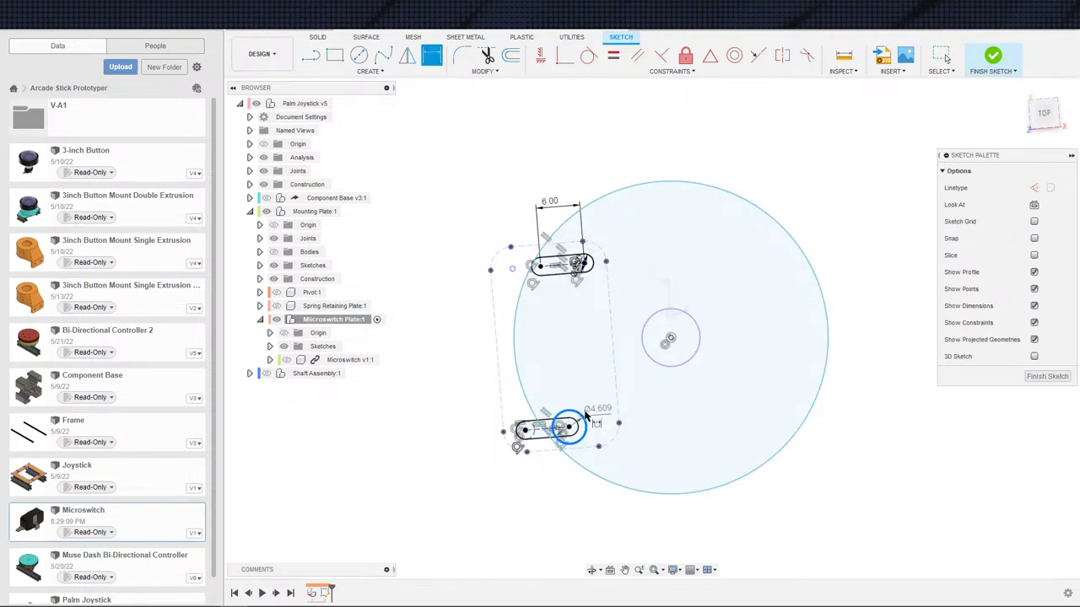
text(6)
key(Return)
key(Escape)
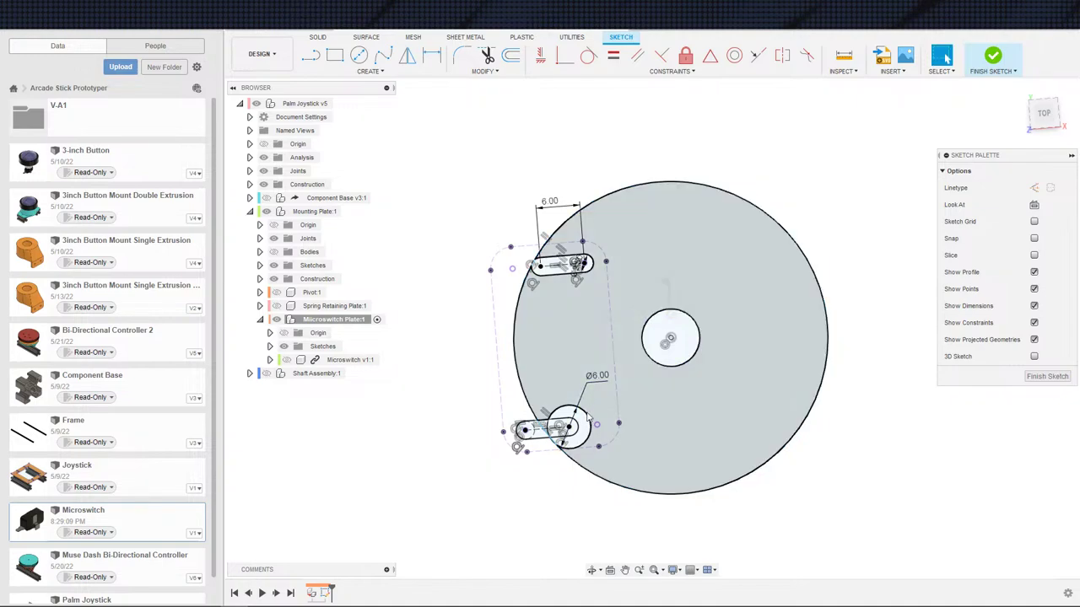
click(589, 419)
key(x)
click(420, 377)
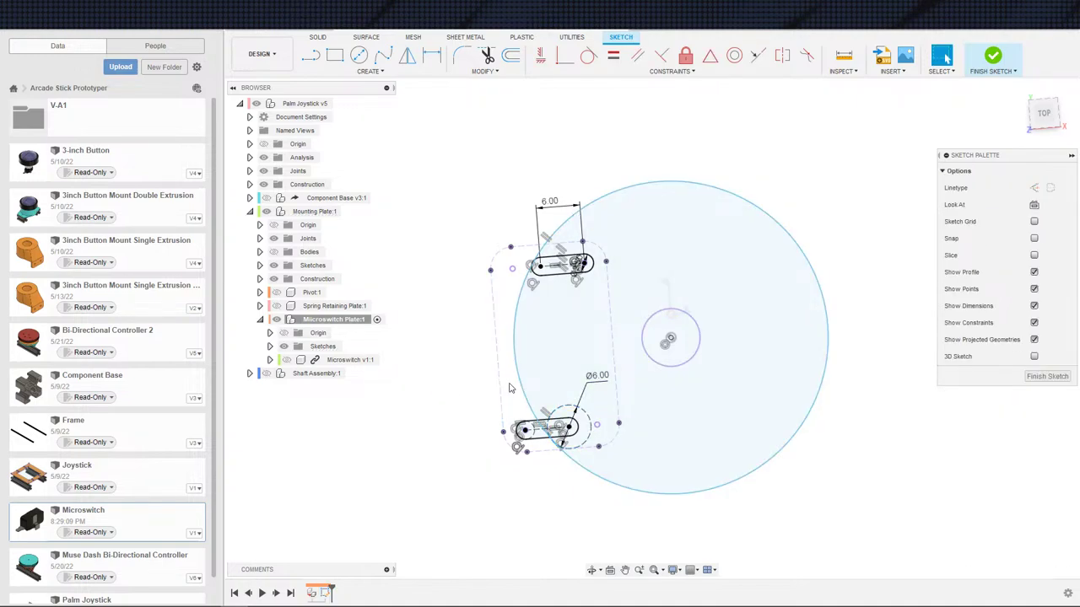
- Shrink the plate's outer circle to about 28.9 mm in diameter
drag(520, 381, 577, 389)
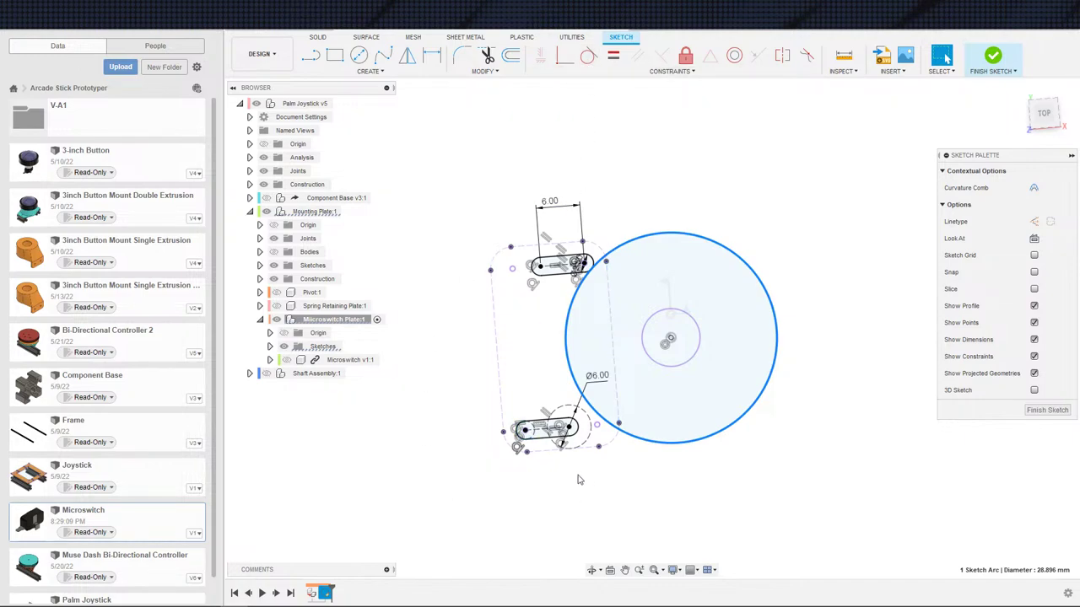
scroll(579, 480, up, 2)
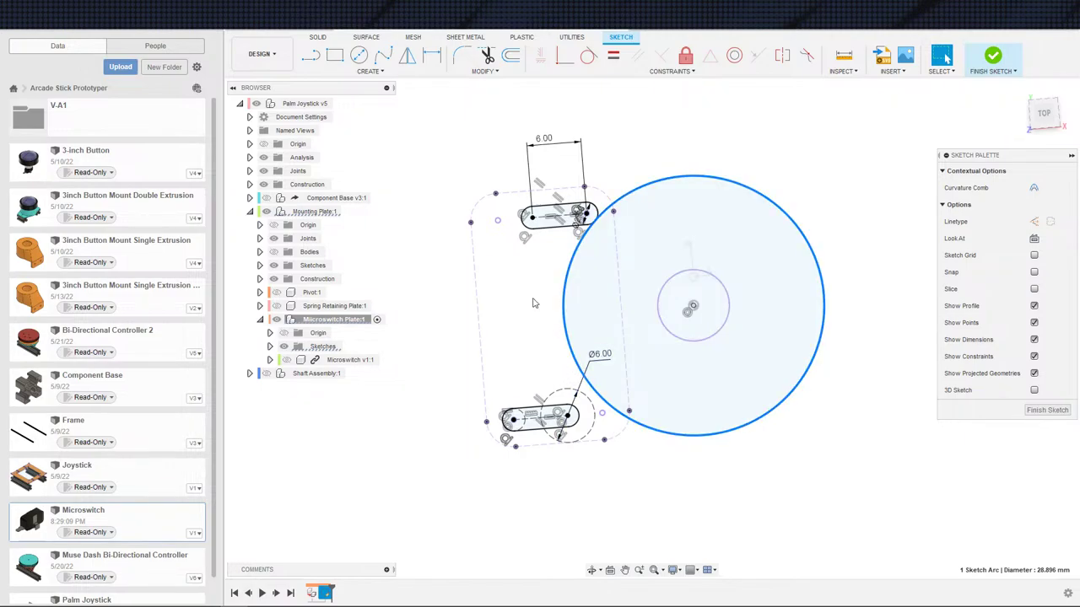
scroll(581, 384, down, 4)
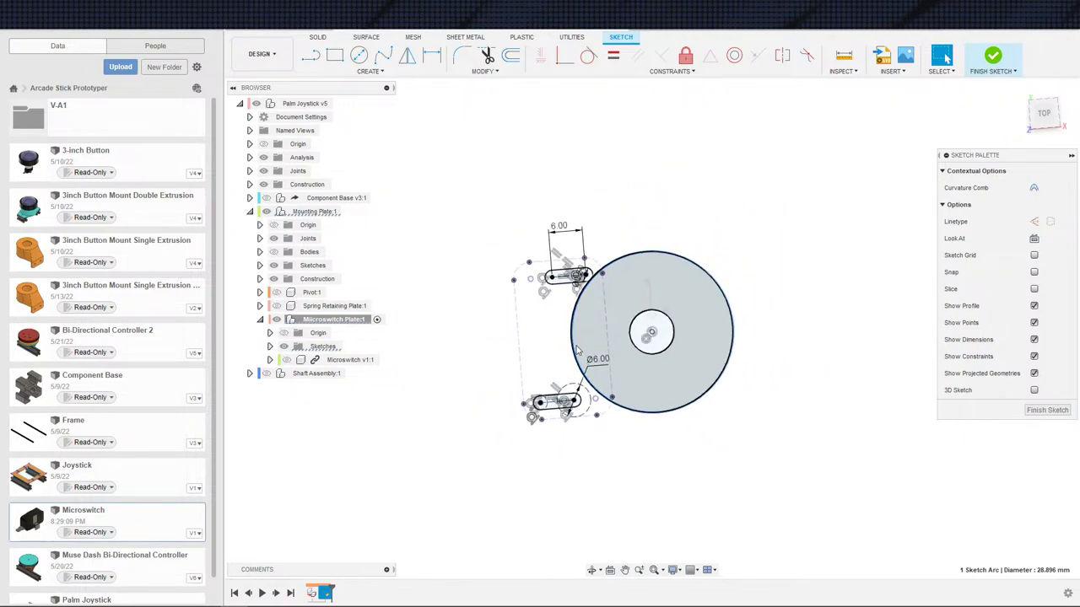
- Draw a short line tangent to the 6 mm construction circle, from its shaft side towards the upper slot, and select it
key(s)
key(Escape)
key(l)
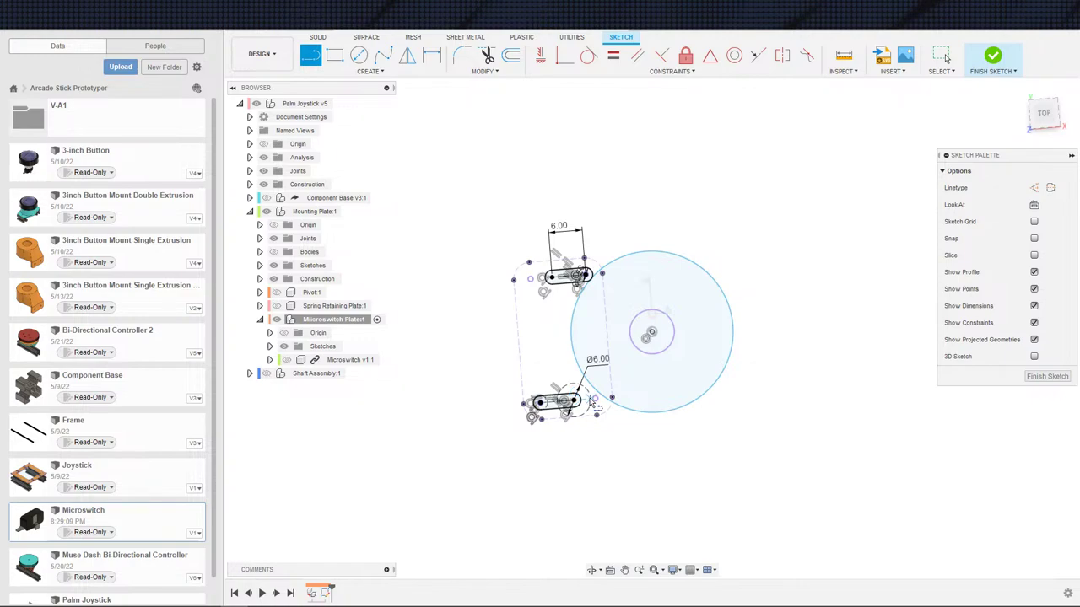
scroll(593, 400, up, 3)
click(592, 400)
click(588, 345)
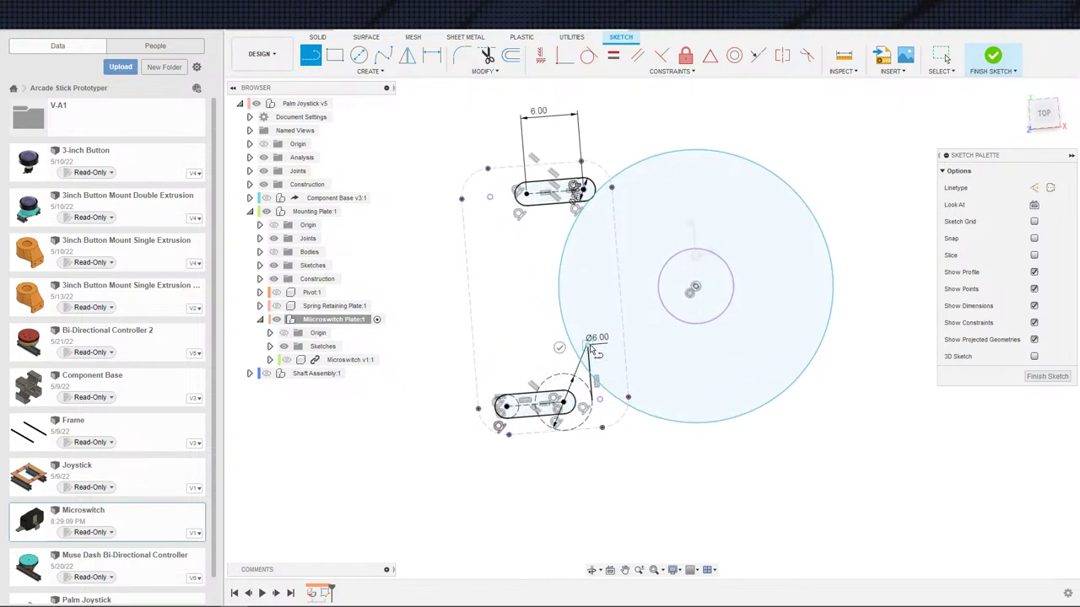
key(Escape)
click(595, 386)
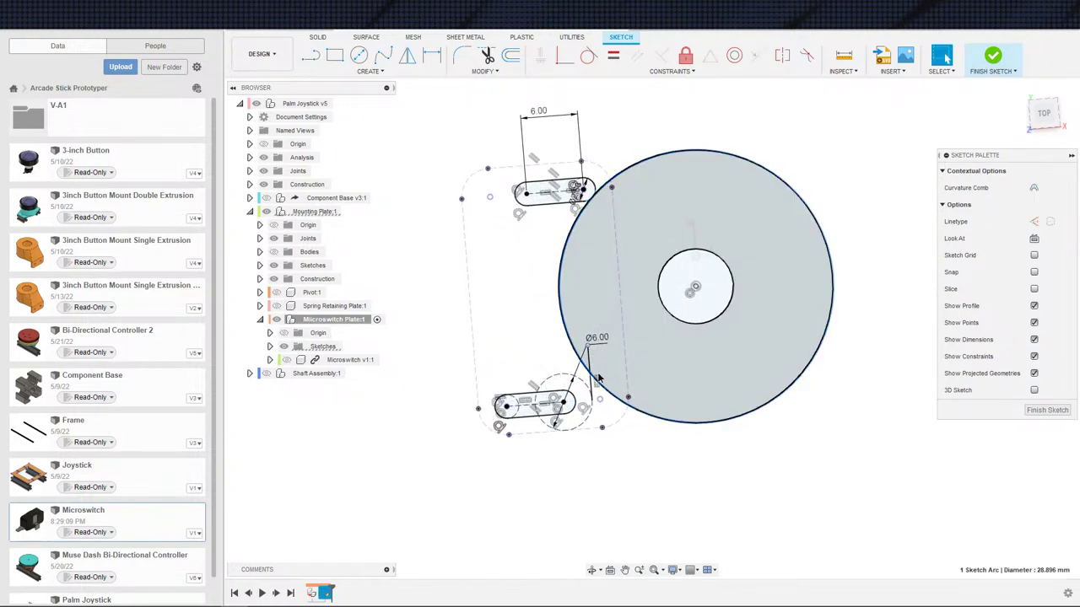
click(595, 387)
click(595, 384)
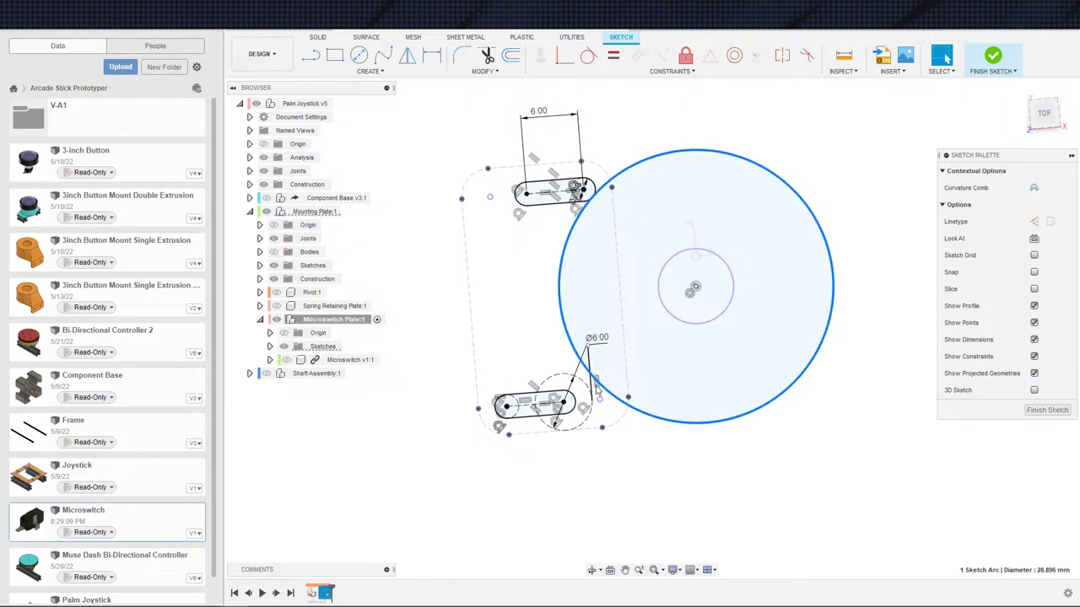
click(596, 382)
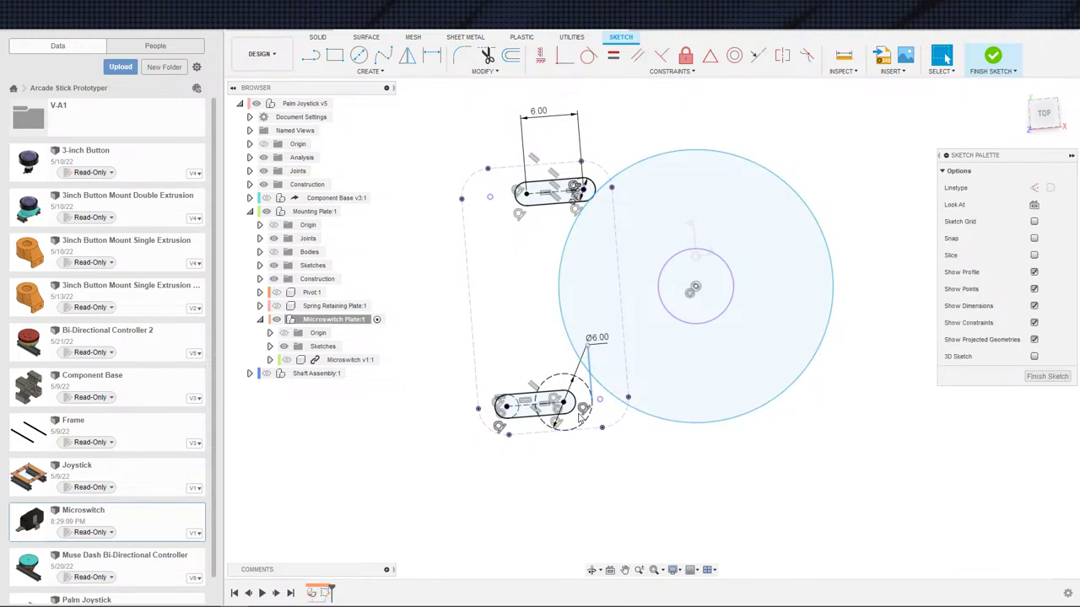
- Undo the tangent line, outer circle resize, 6 mm circle and lower slot constraints, and delete the lower slot
scroll(541, 414, down, 2)
key(ctrl+z)
key(ctrl+z)
key(ctrl+z)
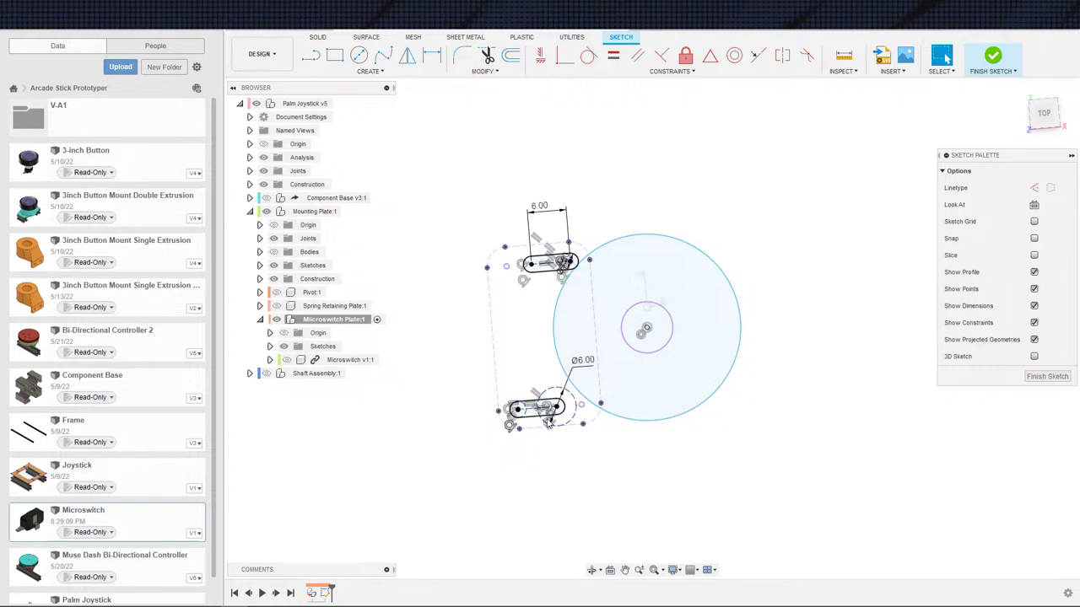
key(ctrl+z)
key(ctrl+z)
key(ctrl+z)
key(ctrl+z)
key(ctrl+z)
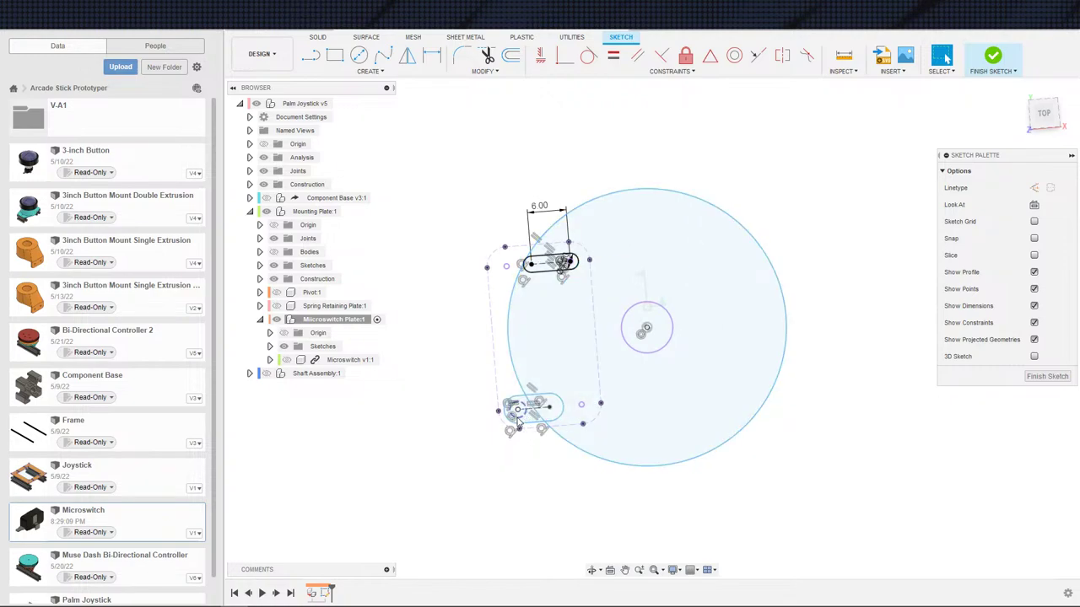
click(518, 413)
key(Delete)
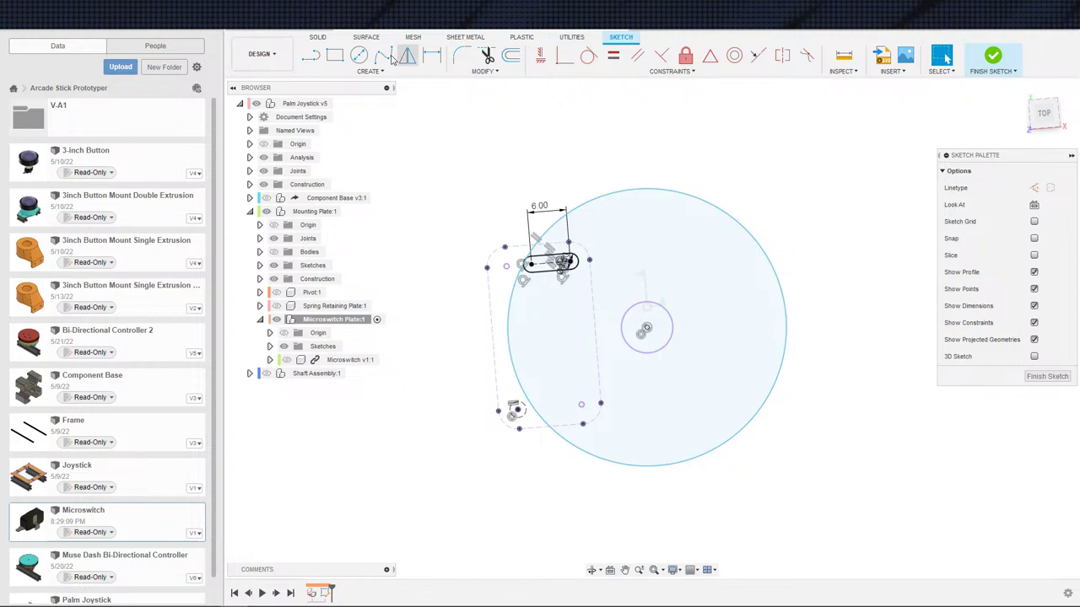
- Draw a center-to-center slot from the centre of the lower microswitch hole outward, away from the shaft
key(s)
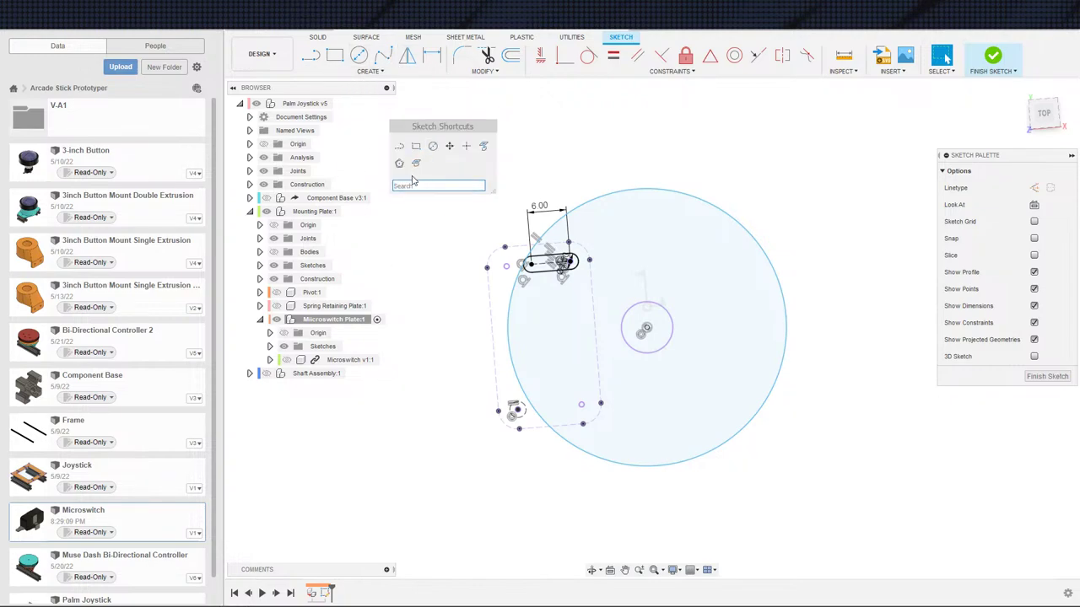
text(s)
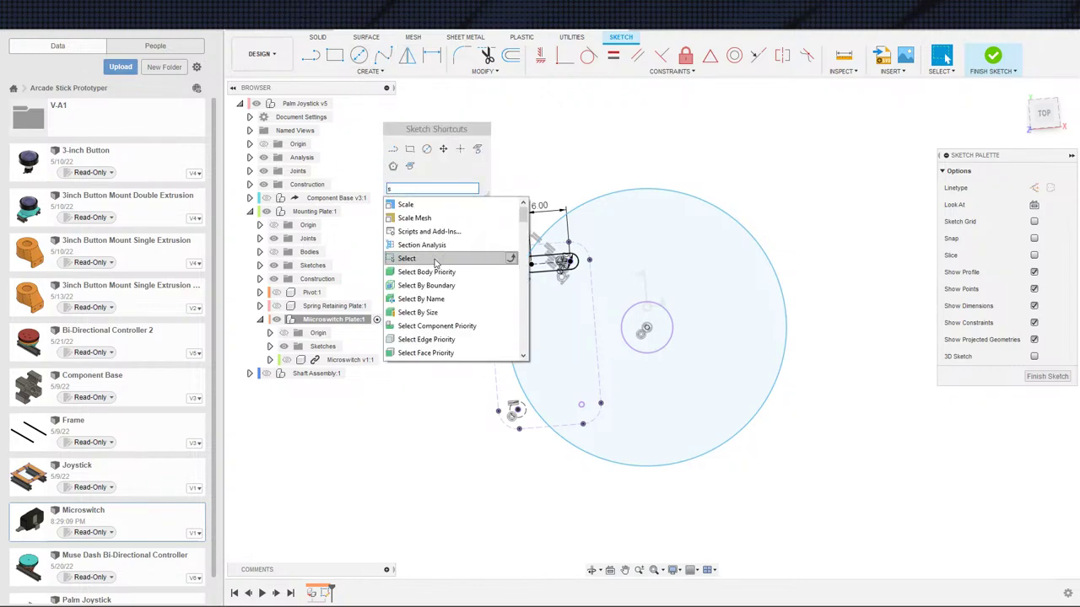
text(slot)
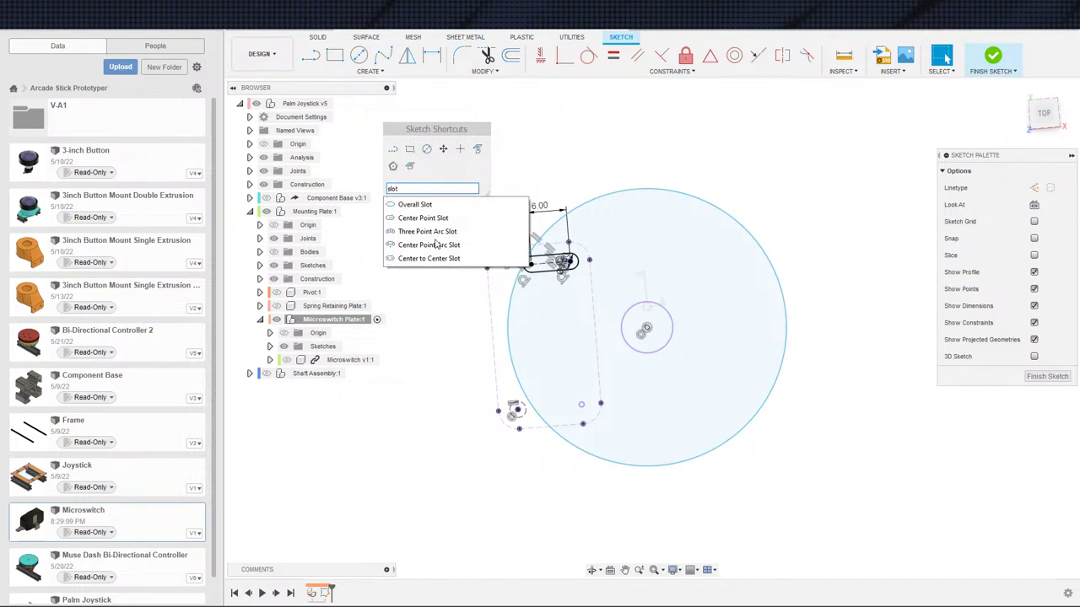
click(425, 259)
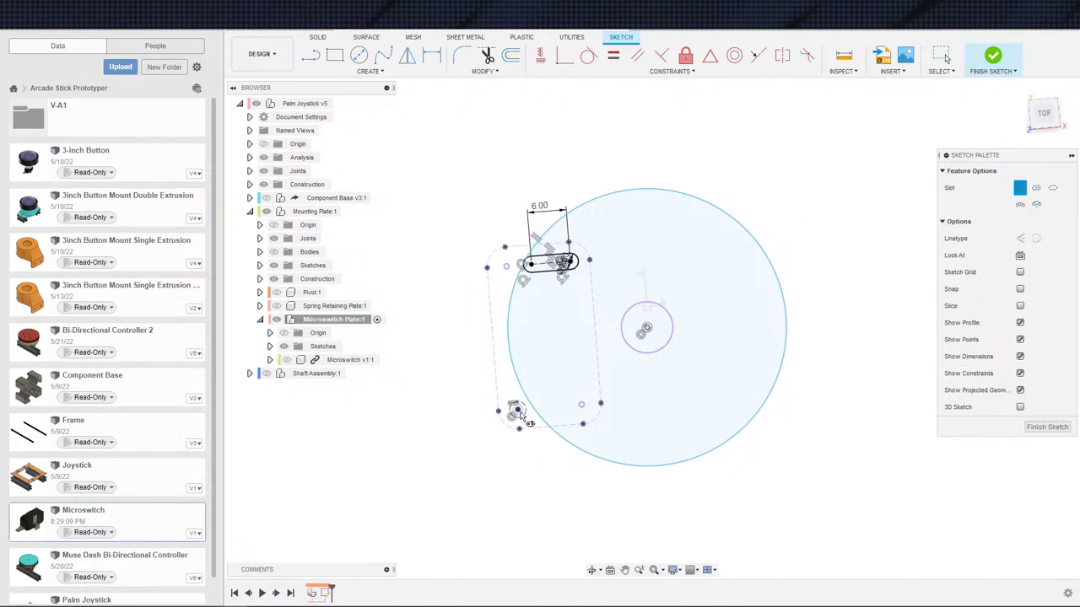
click(518, 411)
key(Escape)
click(473, 413)
click(475, 402)
scroll(475, 378, up, 3)
key(Escape)
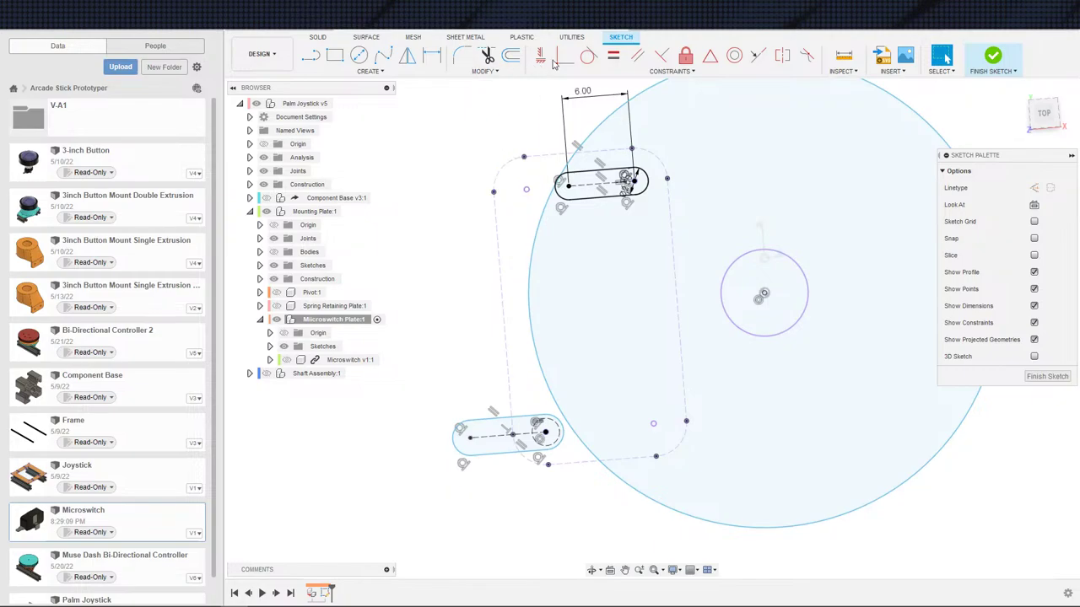
- Make the lower slot's shaft-side end arc tangent to the projected microswitch hole circle
click(589, 55)
click(545, 433)
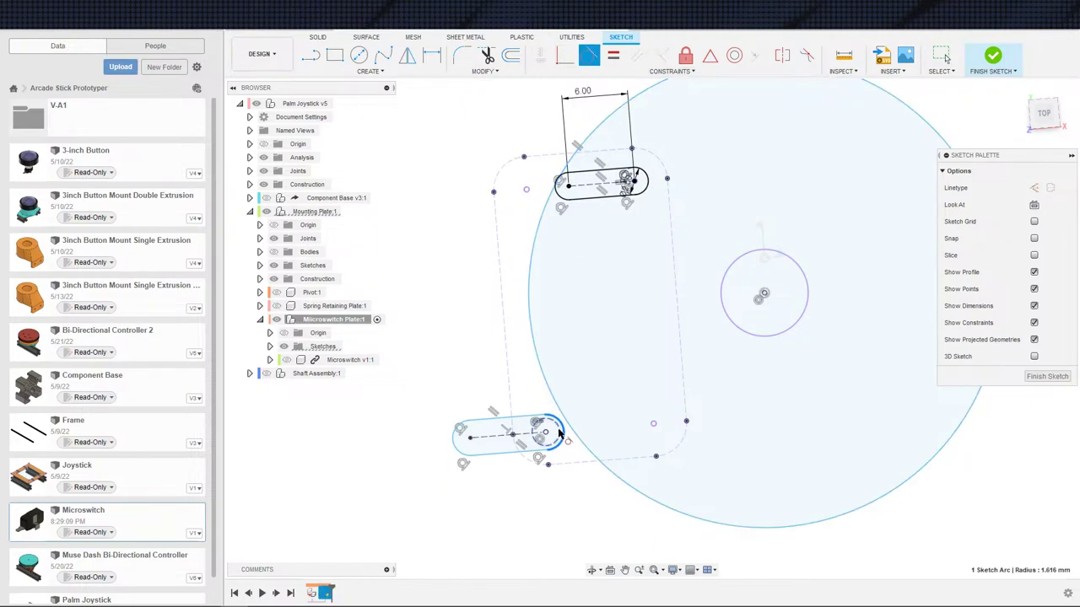
click(560, 433)
key(Escape)
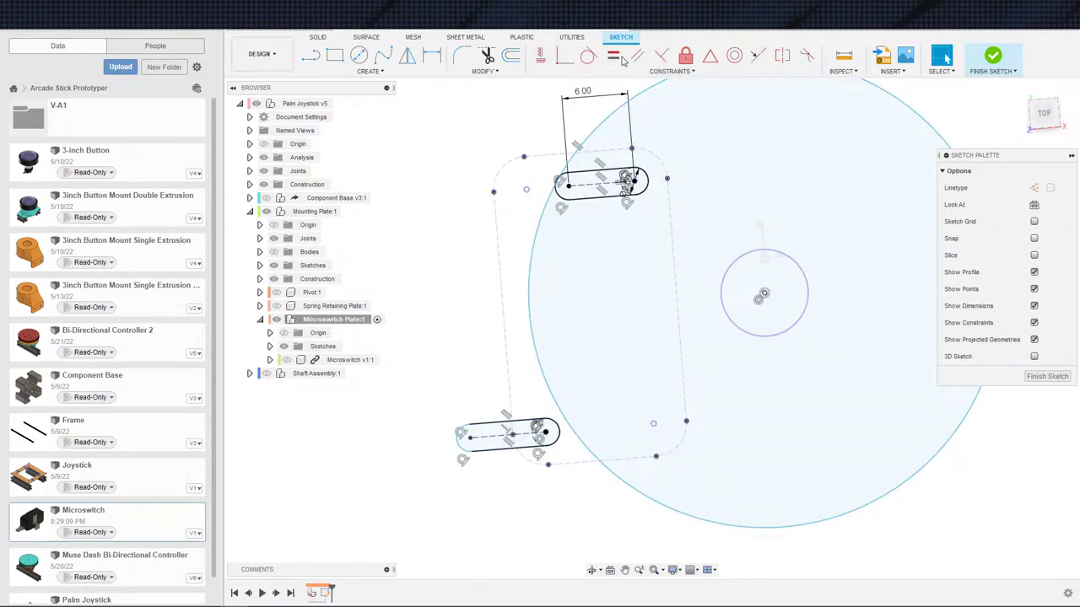
- Make the centre lines of the upper and lower slots equal in length
click(614, 57)
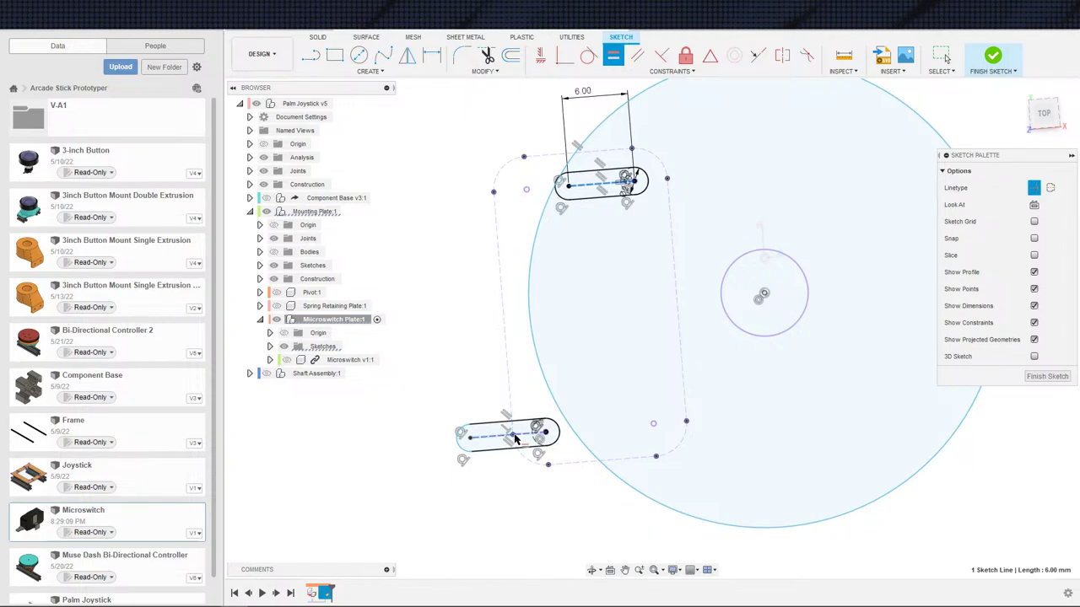
scroll(524, 402, up, 1)
scroll(533, 281, down, 4)
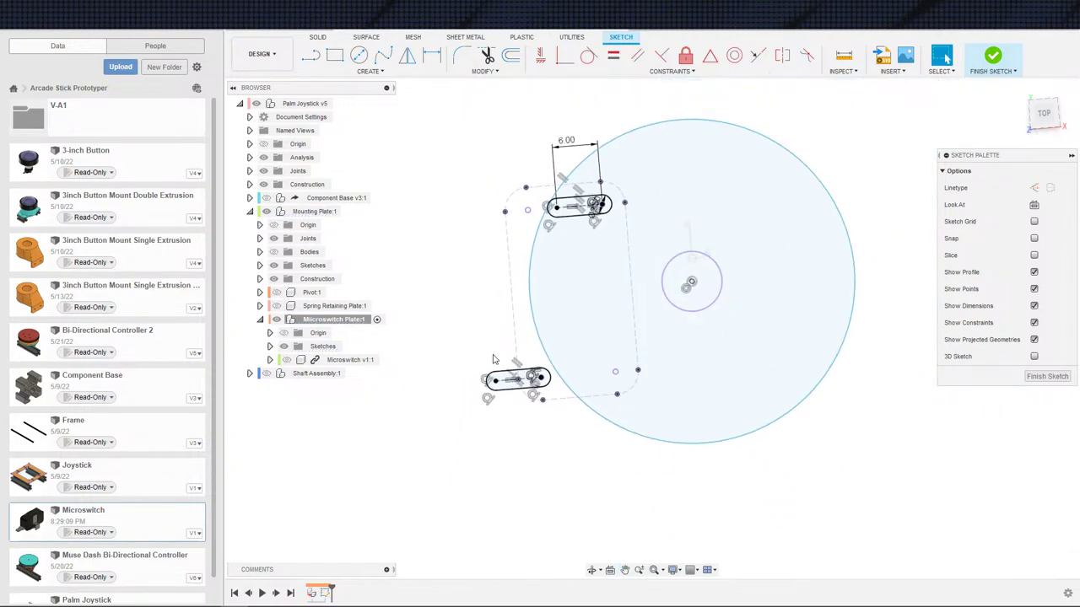
key(Escape)
scroll(556, 280, up, 2)
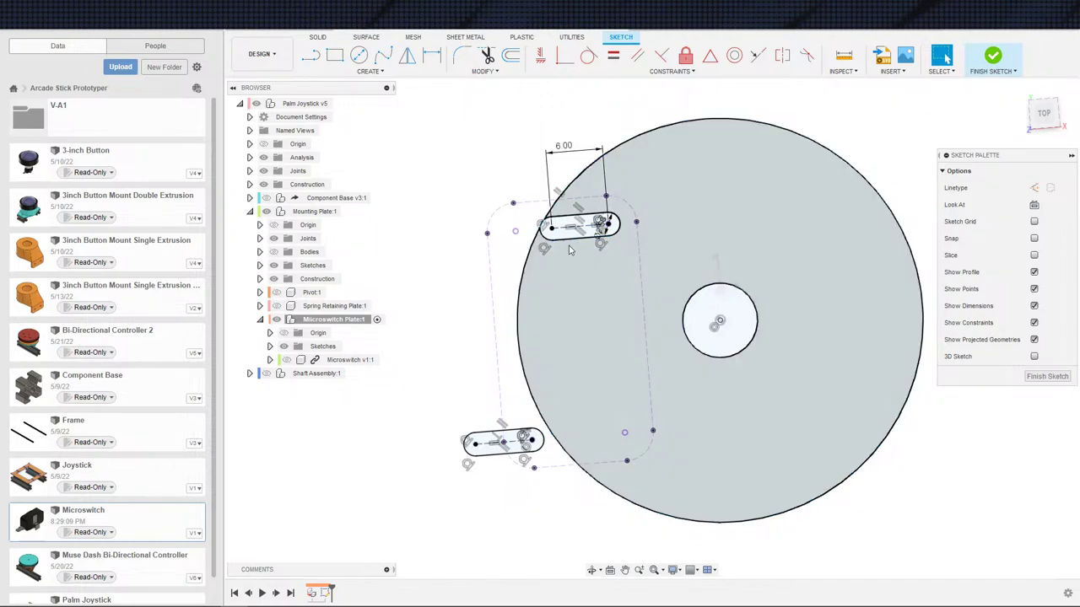
- Draw a 6 mm diameter circle centred on the upper slot's end farthest from the shaft and convert it to construction geometry
key(c)
click(551, 228)
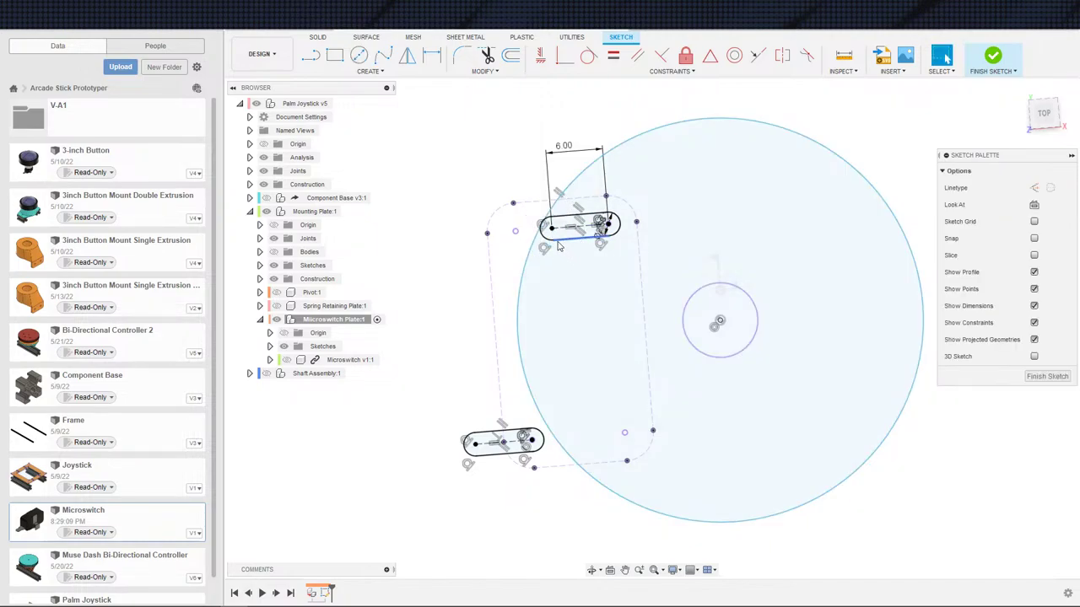
click(569, 246)
scroll(572, 257, up, 2)
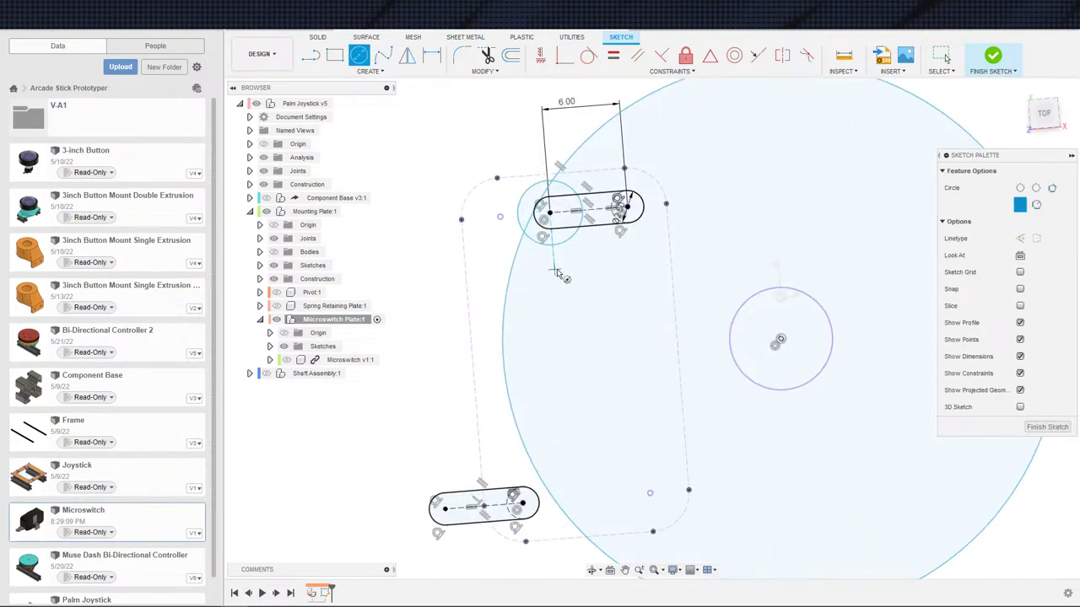
key(d)
click(573, 269)
click(570, 286)
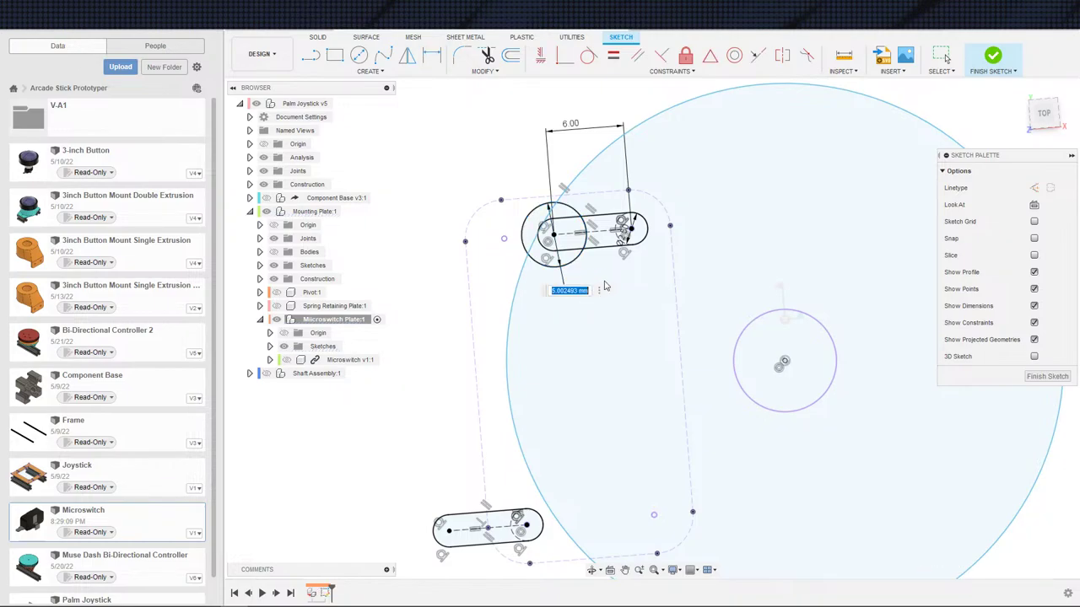
text(6)
key(Return)
scroll(603, 291, down, 2)
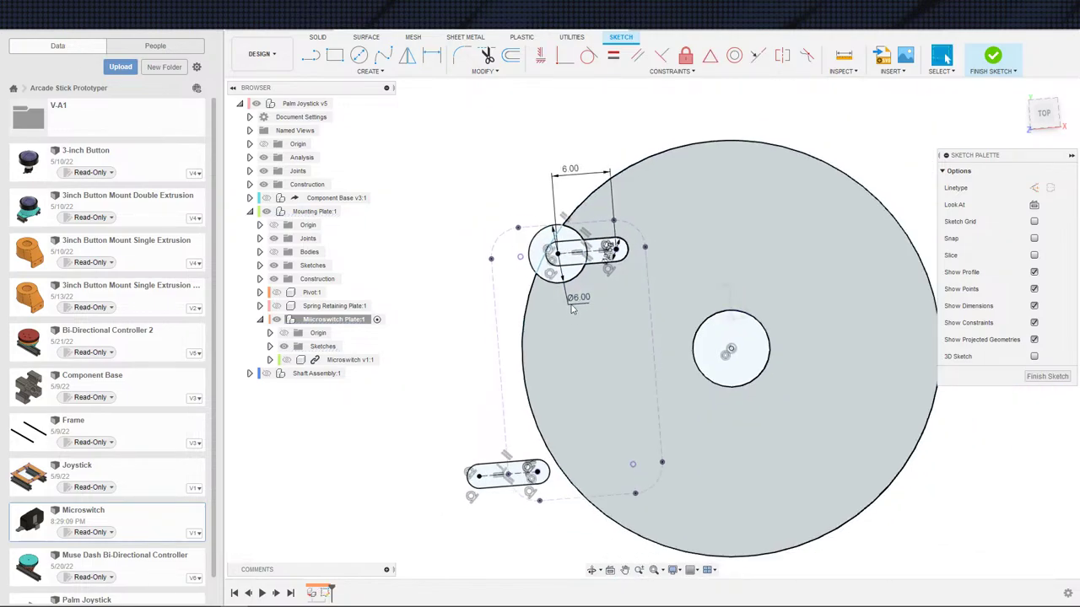
click(478, 205)
- Draw a line about 9.7 mm long from the microswitch outline's upper edge across the upper slot, tangent to the 6 mm construction circle
key(s)
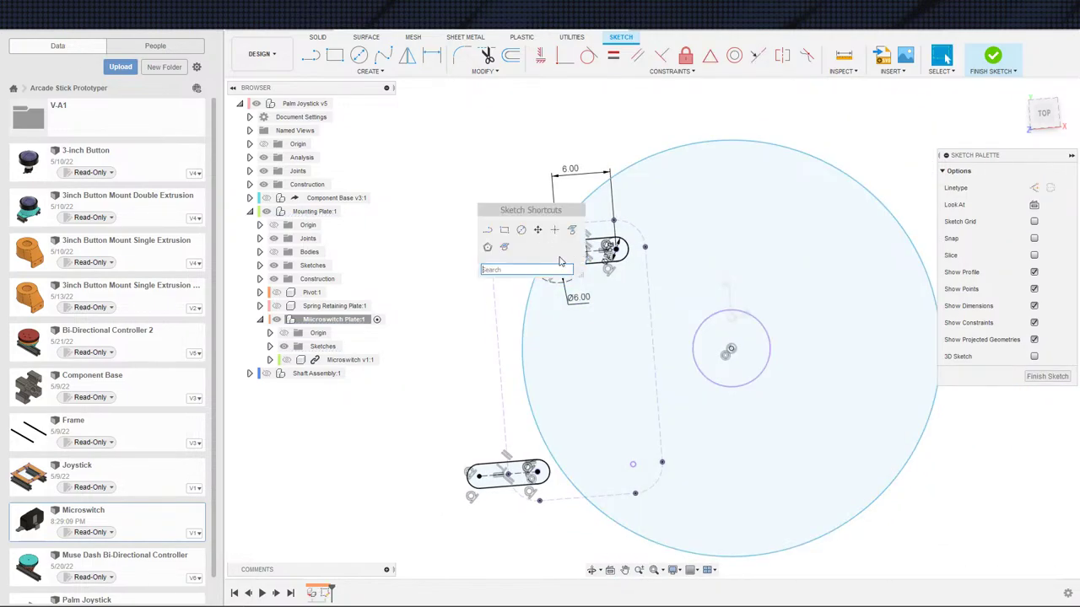
click(488, 232)
scroll(614, 246, up, 2)
key(l)
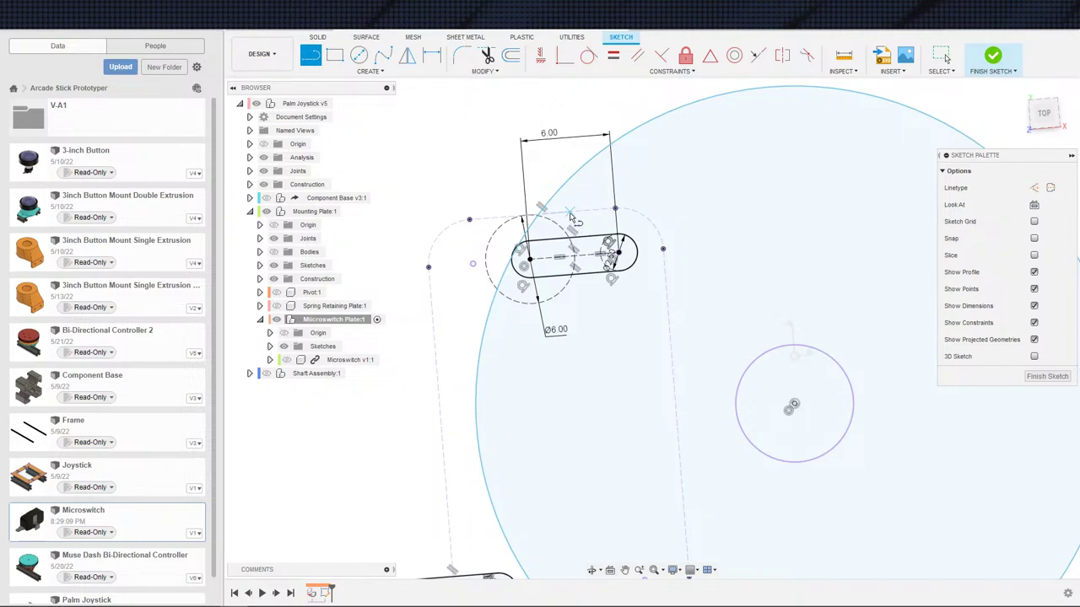
click(569, 210)
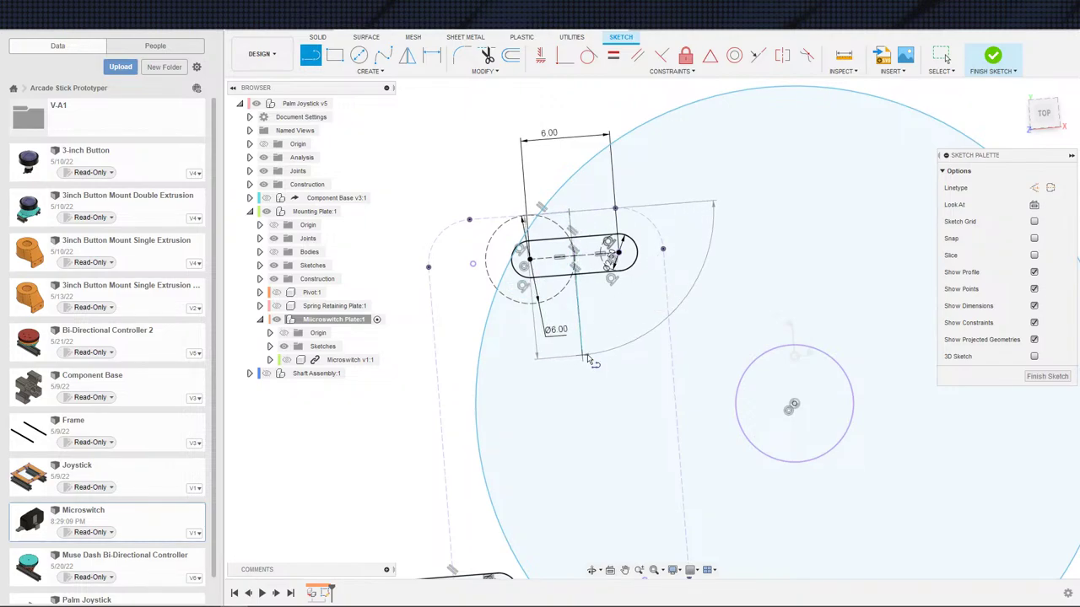
click(581, 354)
key(Escape)
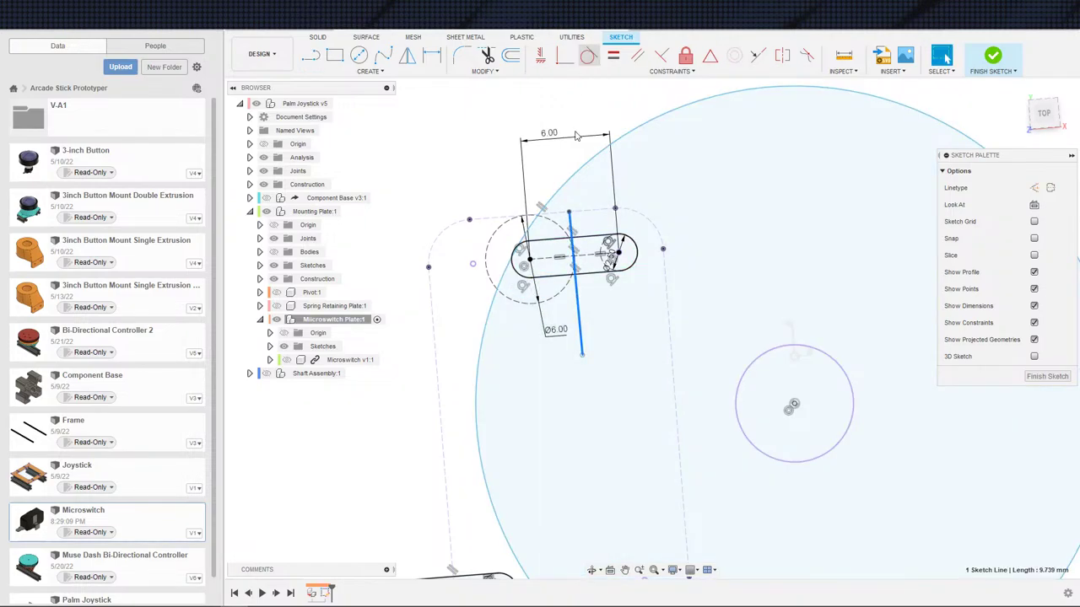
click(589, 55)
click(558, 294)
key(Escape)
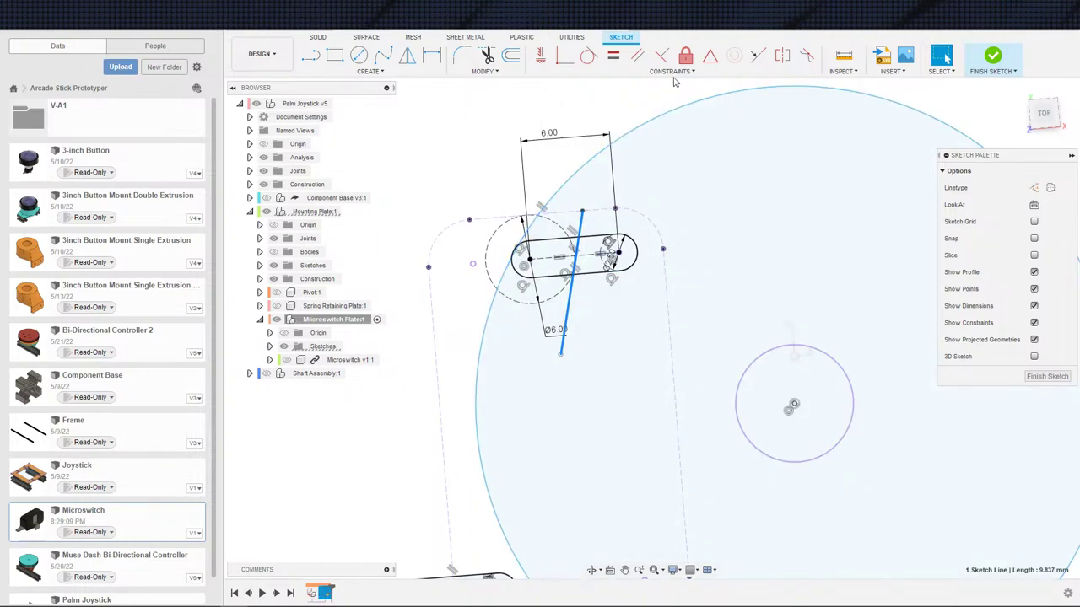
- Make the tangent line parallel to the microswitch outline's long side and convert it to construction geometry
click(637, 57)
click(666, 290)
scroll(582, 302, down, 2)
middle_drag(582, 302, 579, 174)
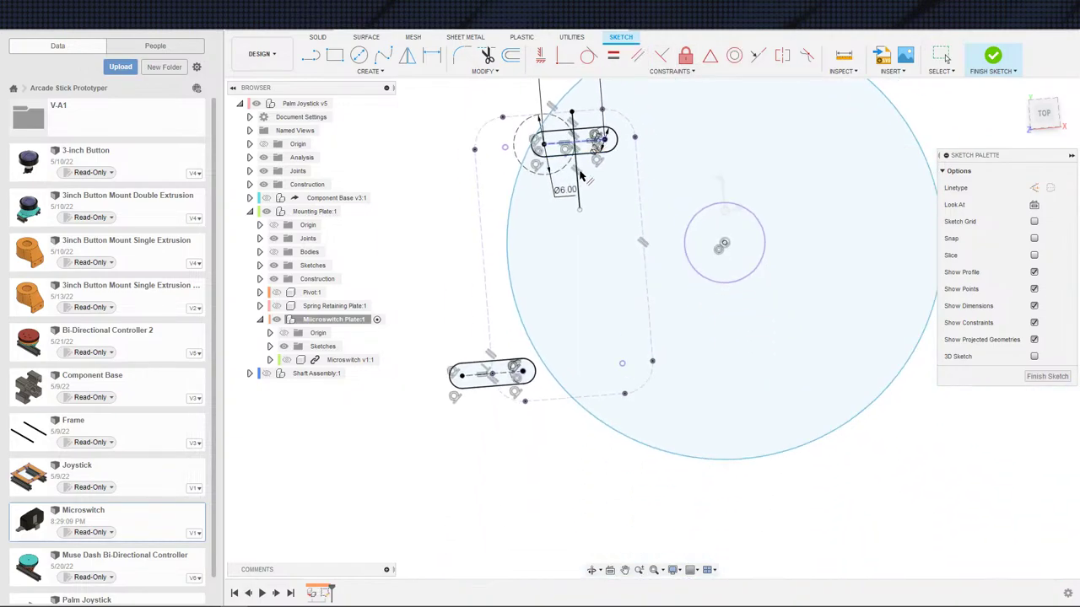
click(580, 178)
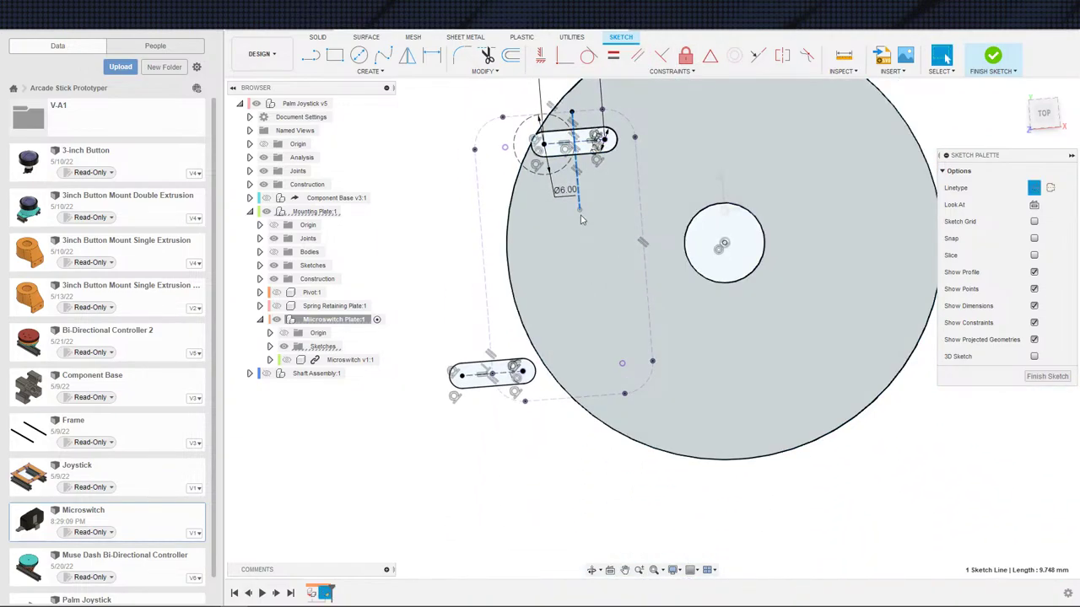
- Extend the tangent construction line's lower endpoint to the lower edge of the microswitch outline
click(580, 220)
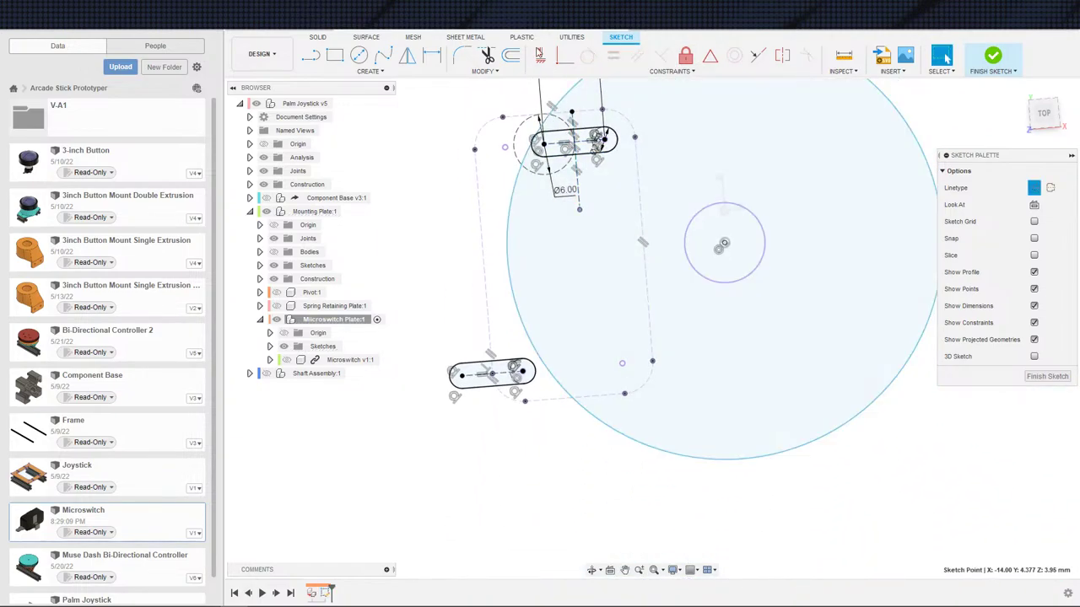
click(593, 398)
scroll(599, 329, down, 1)
middle_drag(577, 215, 577, 232)
key(Escape)
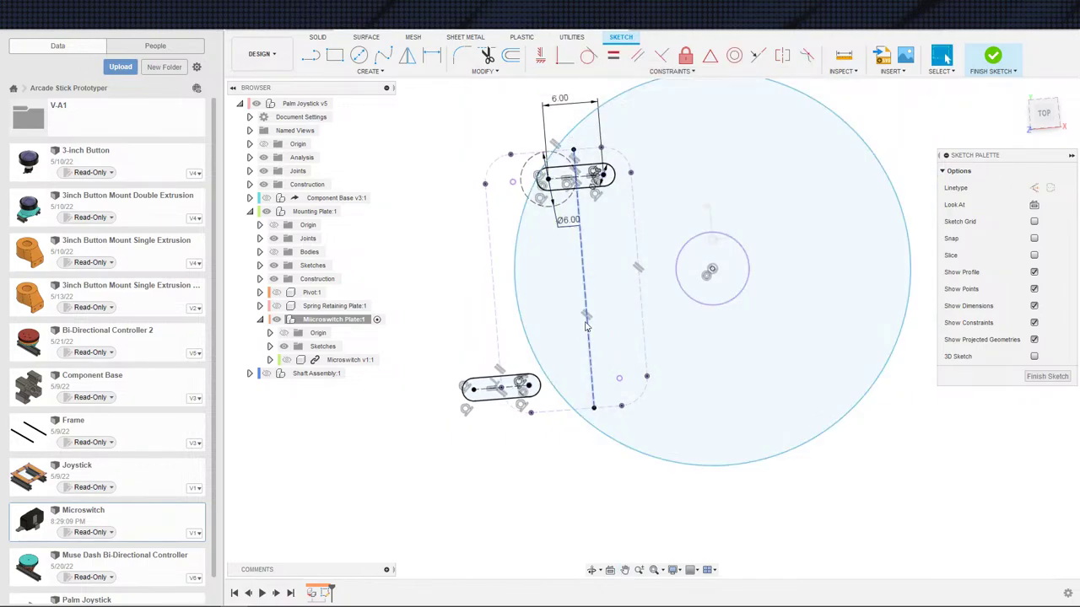
- Make the plate's outer circle tangent to the long construction line
scroll(574, 300, down, 2)
click(533, 310)
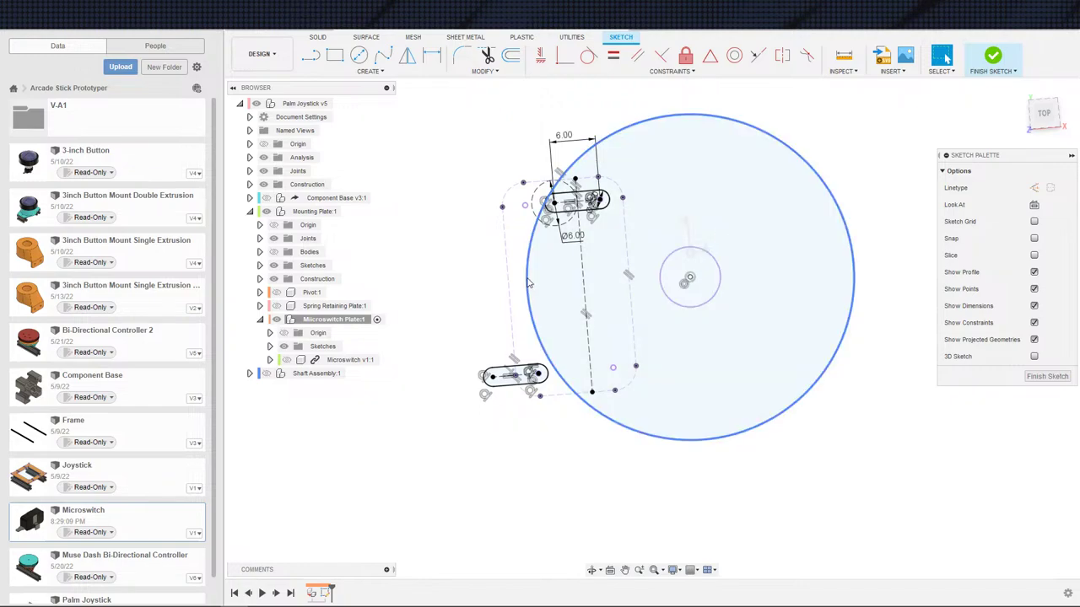
click(530, 275)
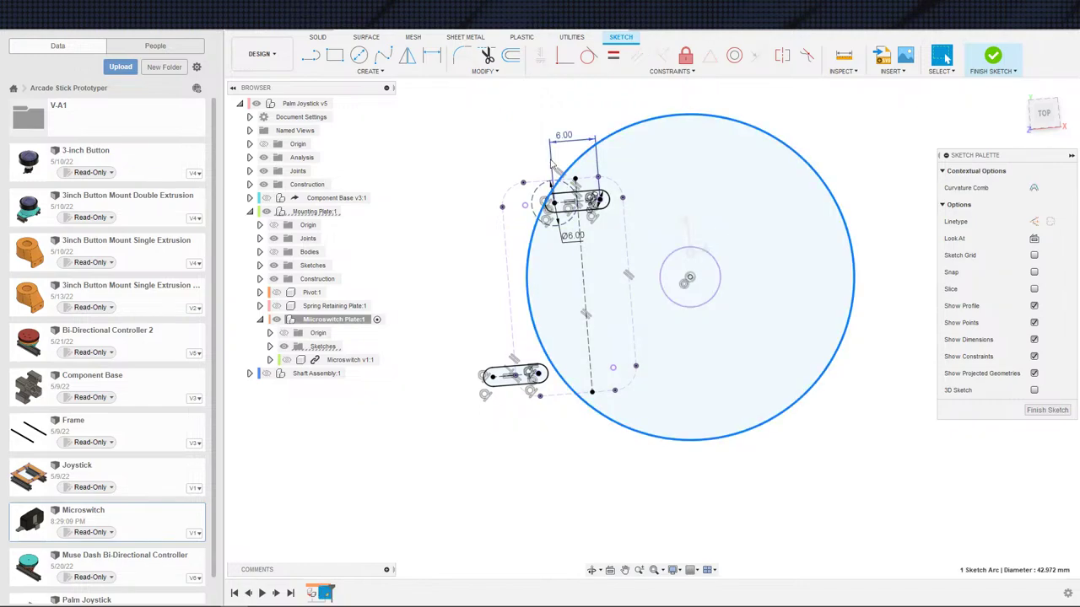
click(583, 263)
scroll(585, 256, down, 1)
key(Escape)
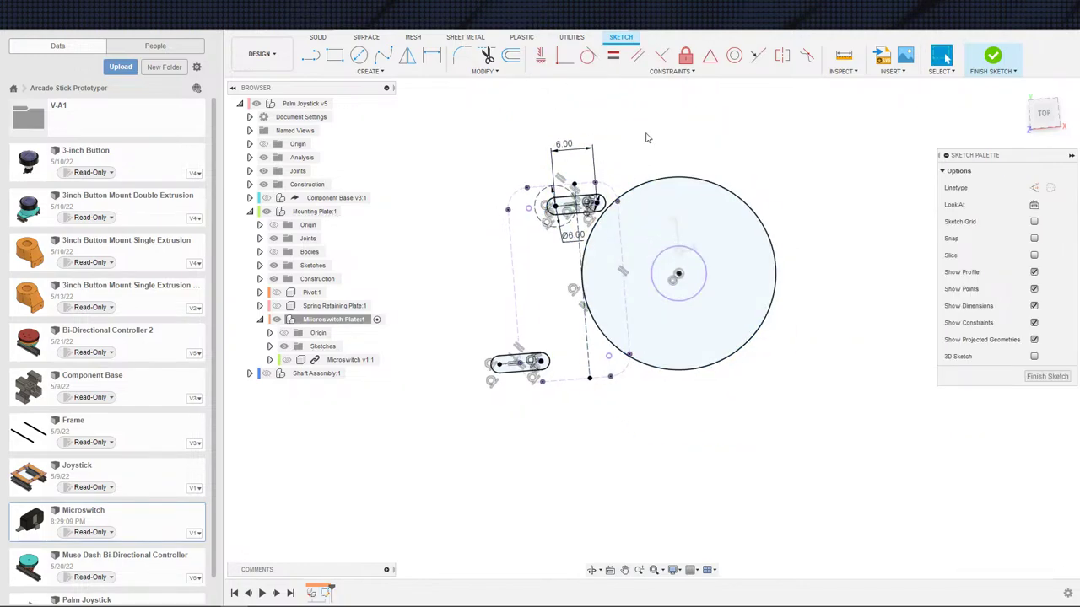
scroll(645, 137, down, 2)
middle_drag(641, 136, 643, 118)
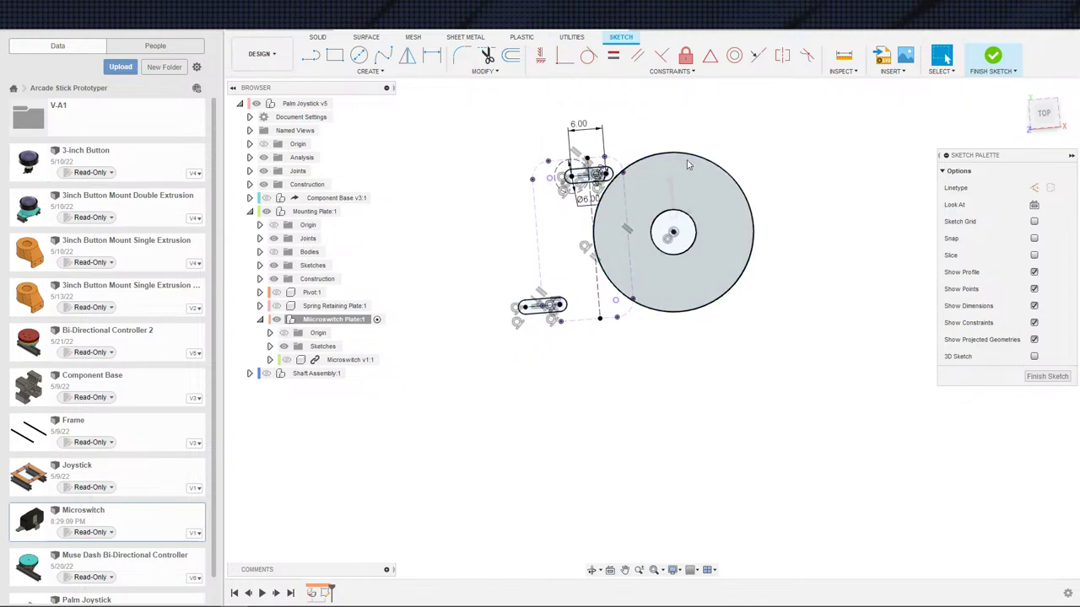
click(595, 233)
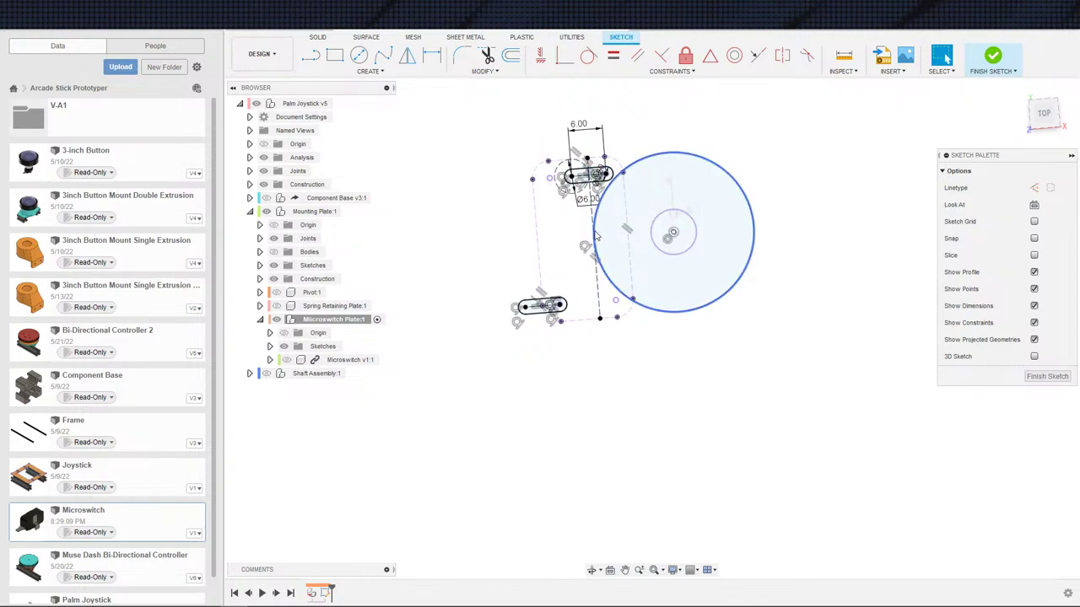
click(588, 242)
scroll(772, 237, down, 2)
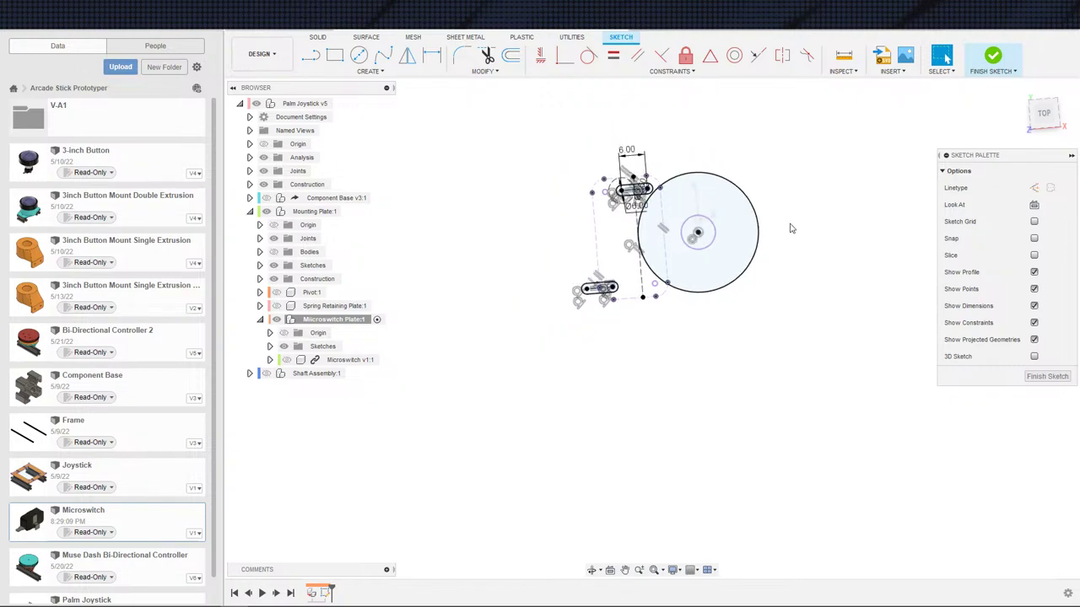
- Try a circle about 3.3 mm in diameter centred on the upper slot's shaft-side end, and discard it
middle_drag(789, 228, 726, 236)
scroll(673, 219, up, 3)
scroll(580, 213, up, 2)
key(c)
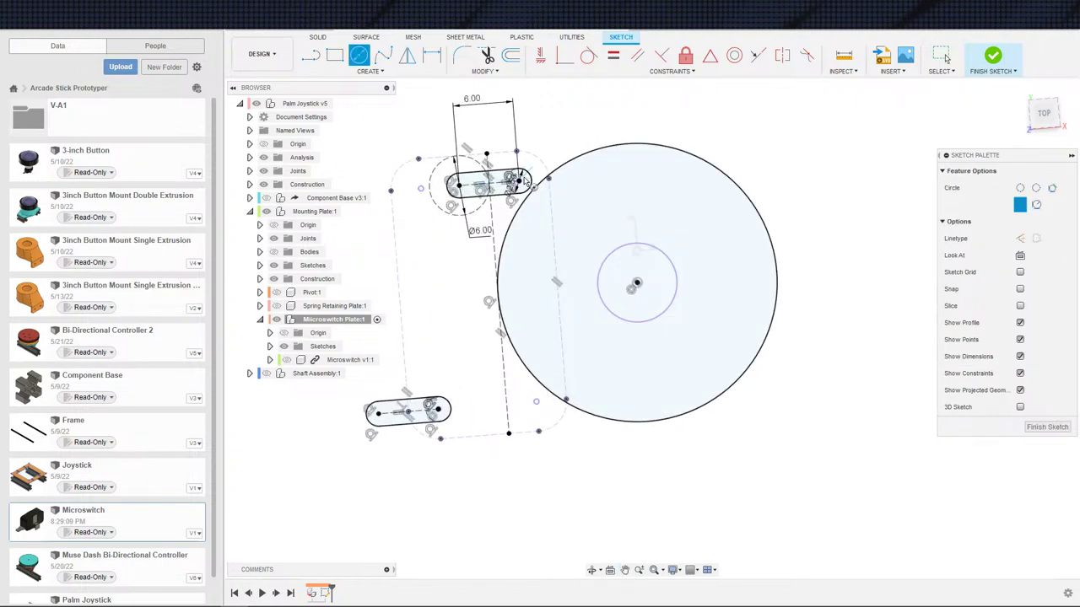
click(513, 179)
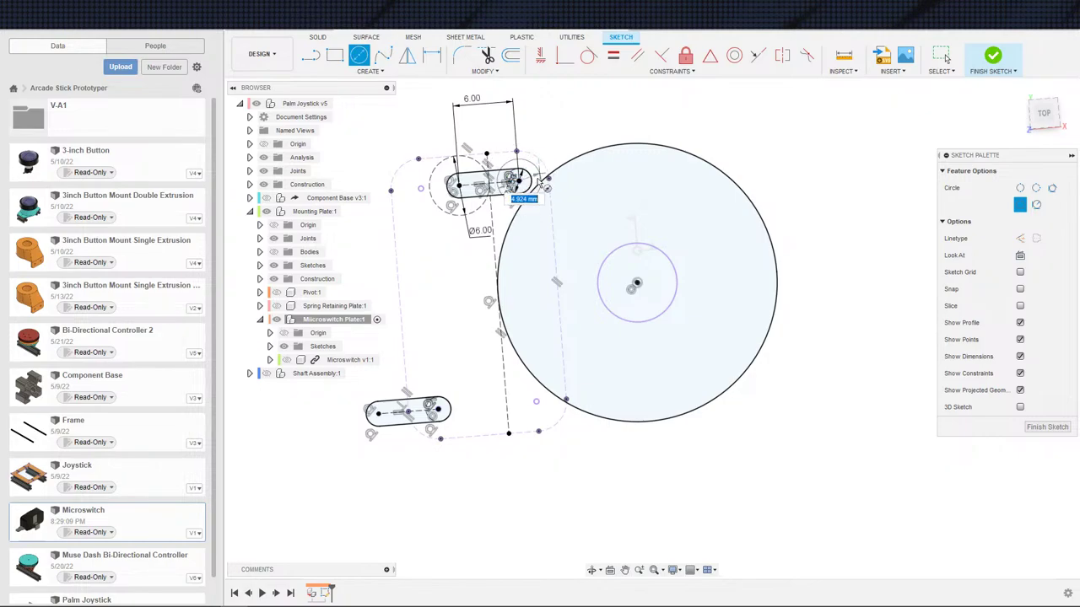
click(532, 193)
scroll(526, 188, up, 4)
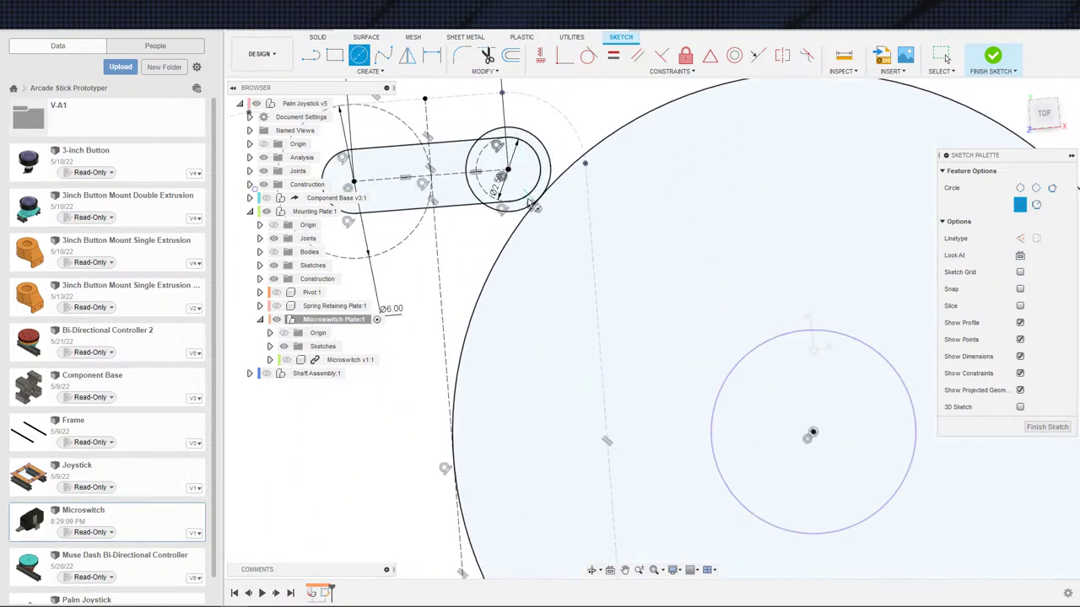
key(d)
click(551, 166)
click(547, 155)
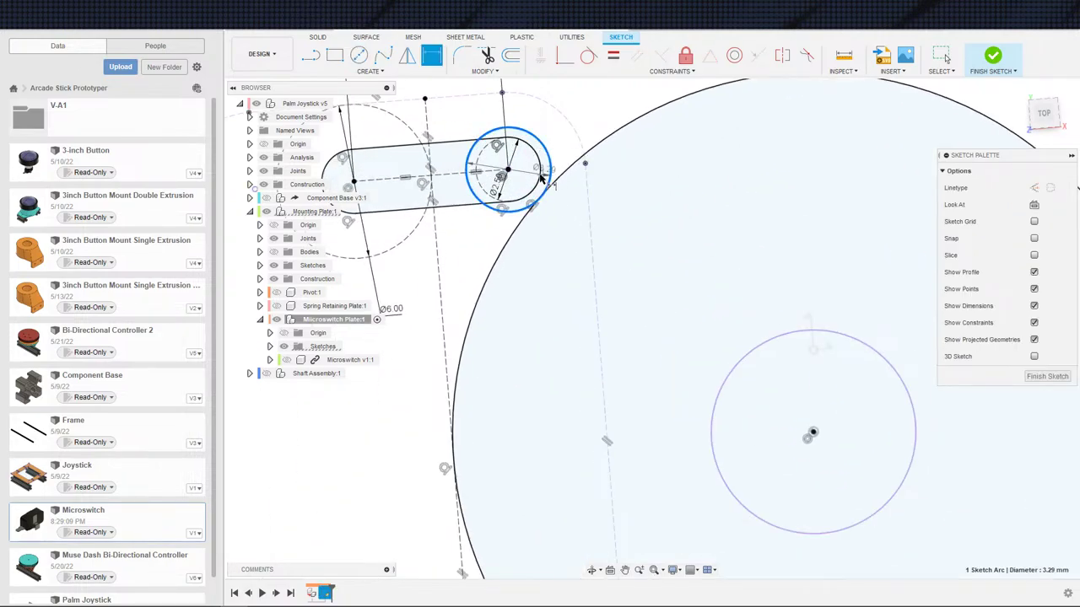
click(584, 153)
key(Escape)
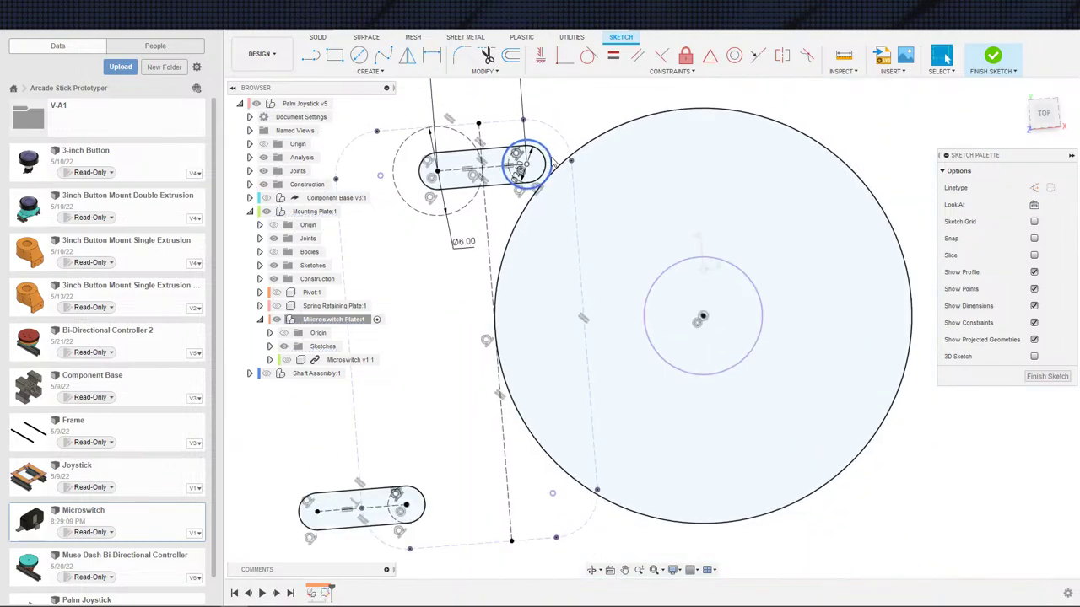
scroll(590, 114, down, 4)
scroll(599, 96, up, 1)
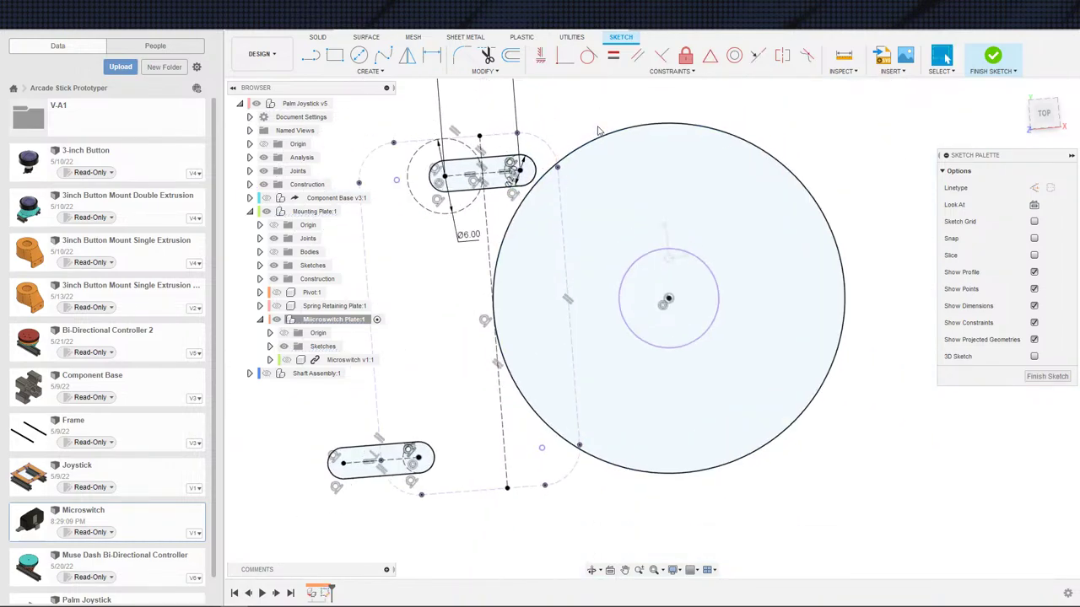
- Convert the large plate circle around the shaft to construction geometry
scroll(595, 118, down, 3)
scroll(590, 129, down, 1)
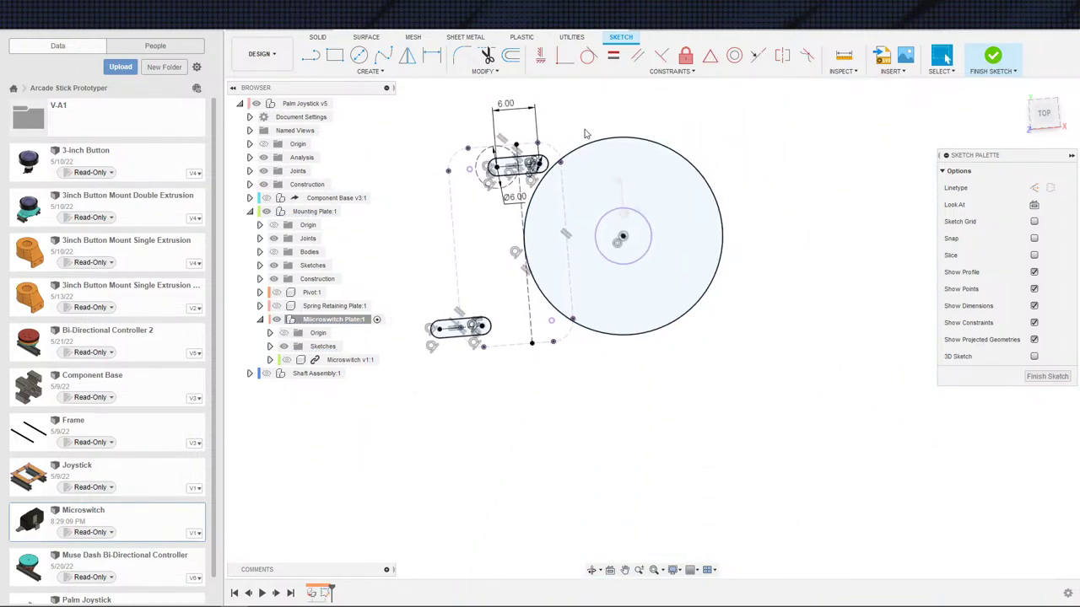
scroll(585, 132, up, 2)
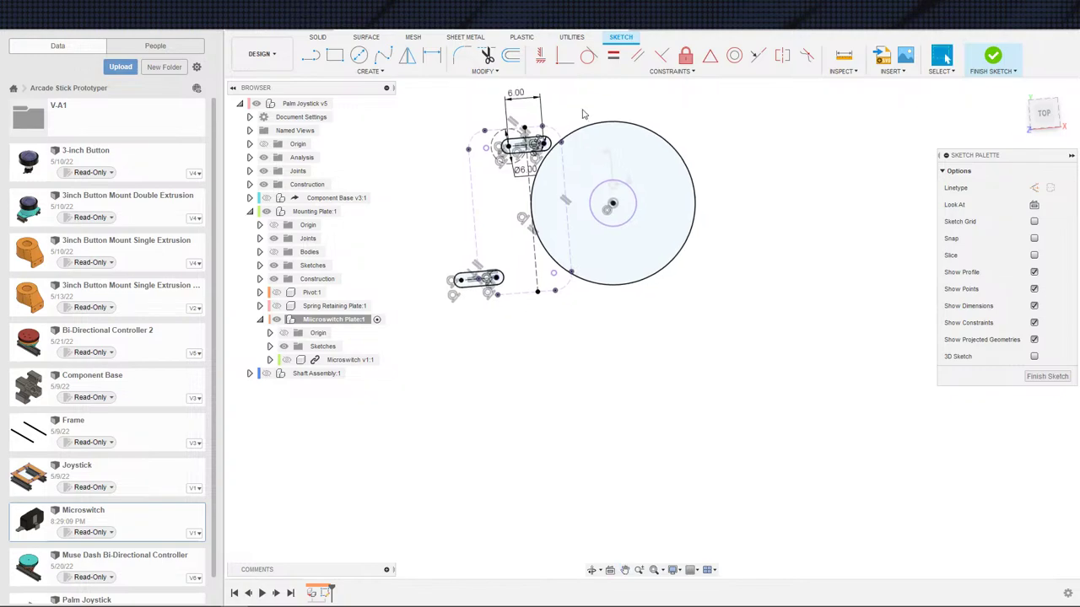
scroll(576, 121, up, 2)
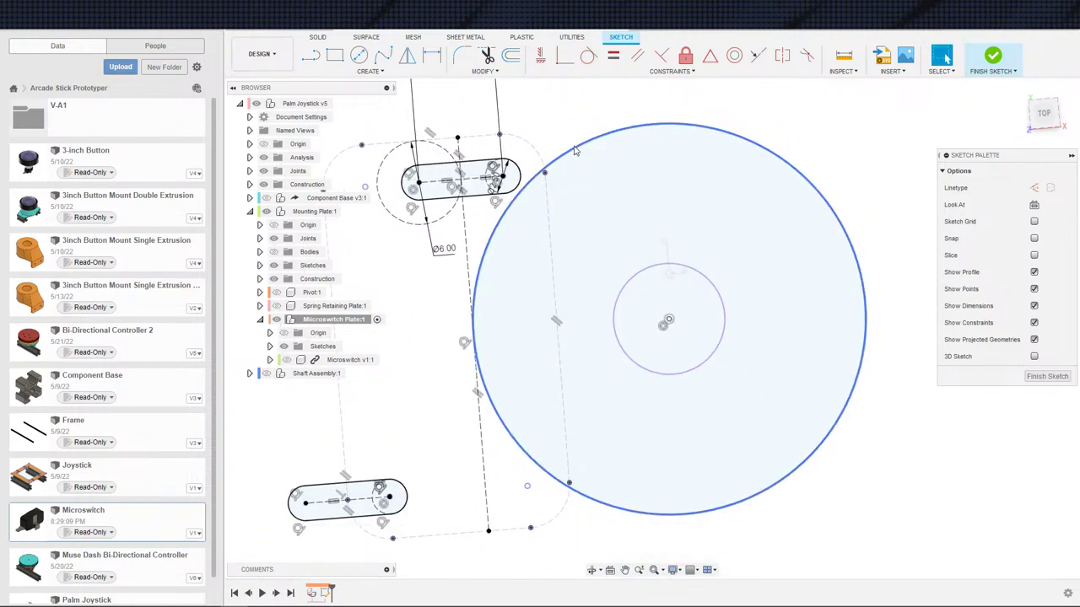
click(572, 154)
click(463, 341)
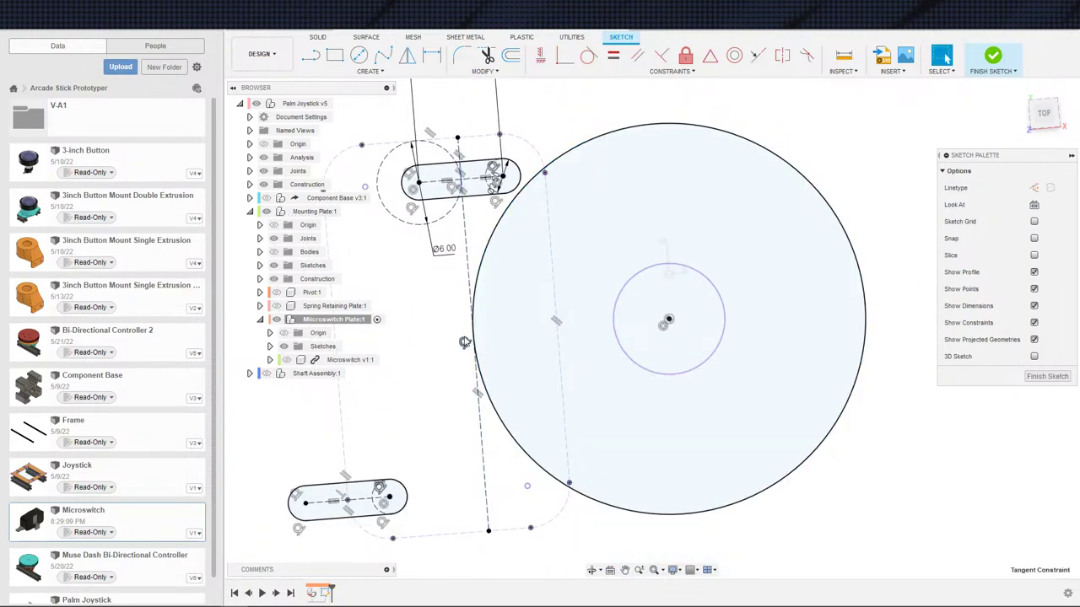
click(477, 289)
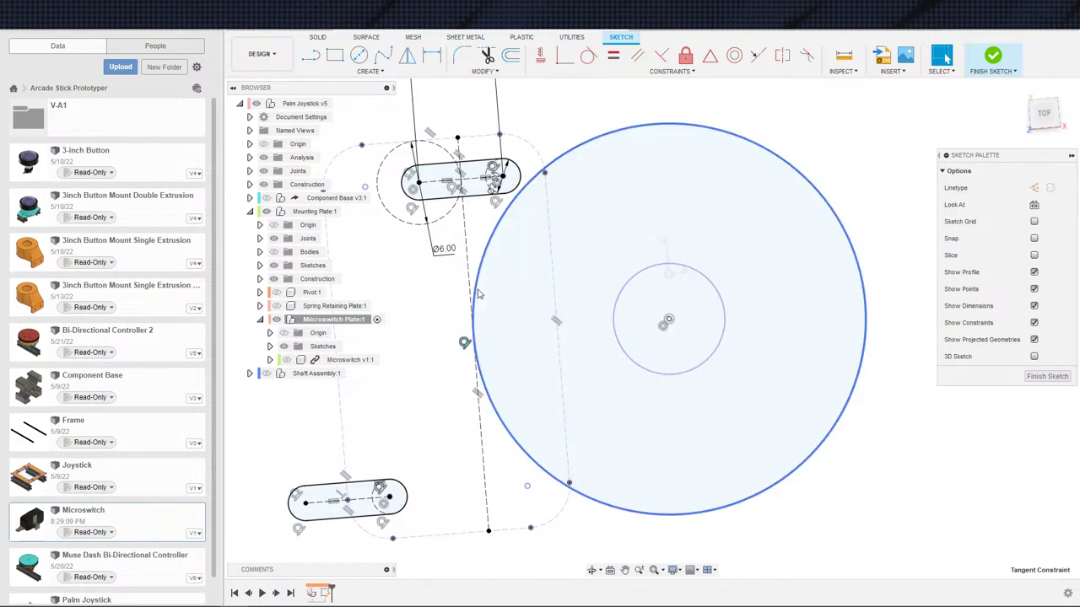
key(x)
- Draw a circle about 24 mm in diameter centred on the shaft, inside the construction circle
key(c)
key(c)
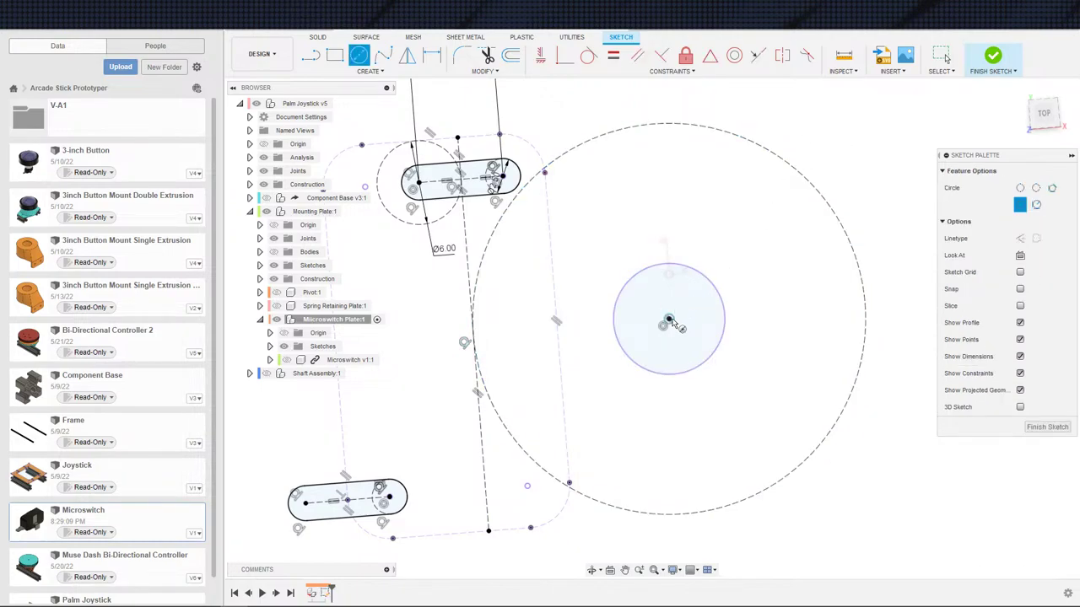
click(668, 320)
click(532, 306)
key(Escape)
scroll(519, 297, down, 2)
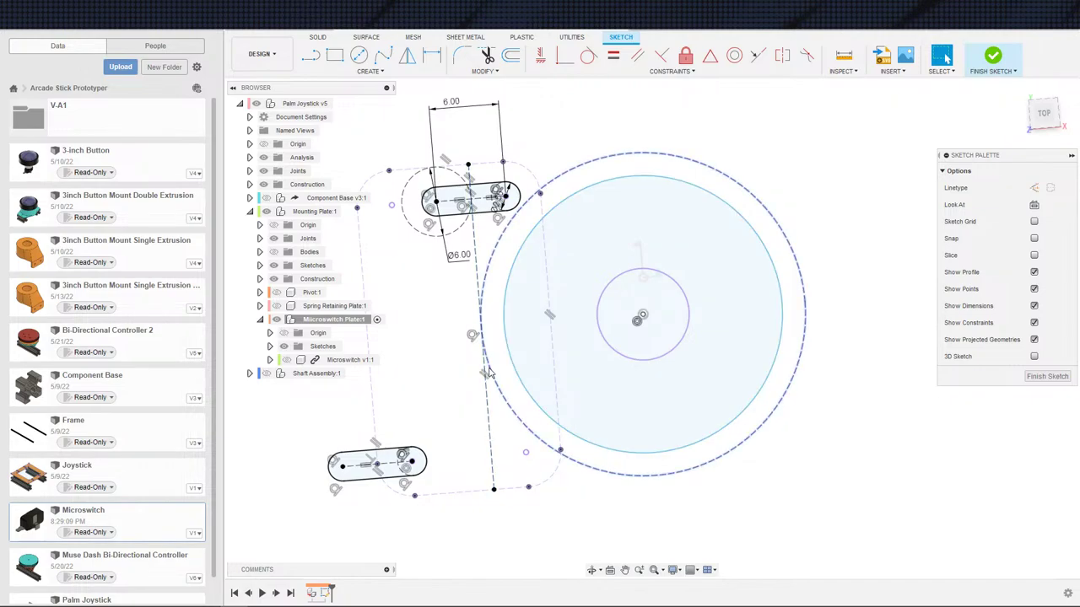
scroll(506, 361, down, 3)
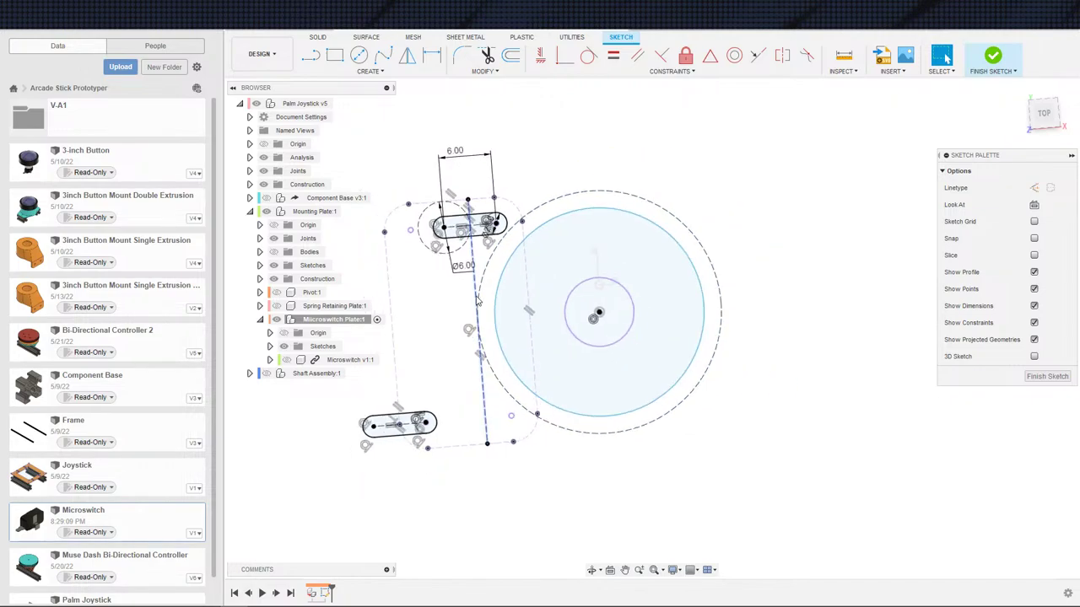
middle_drag(685, 407, 721, 398)
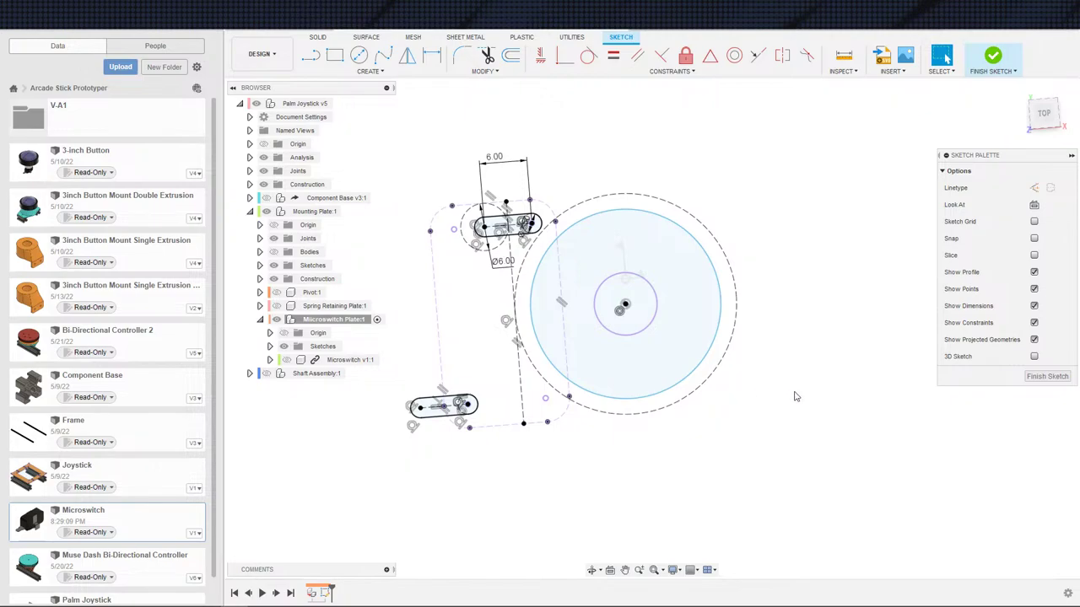
- Draw a circle centred on the upper slot's shaft-side end and make it tangent to the solid plate circle
key(d)
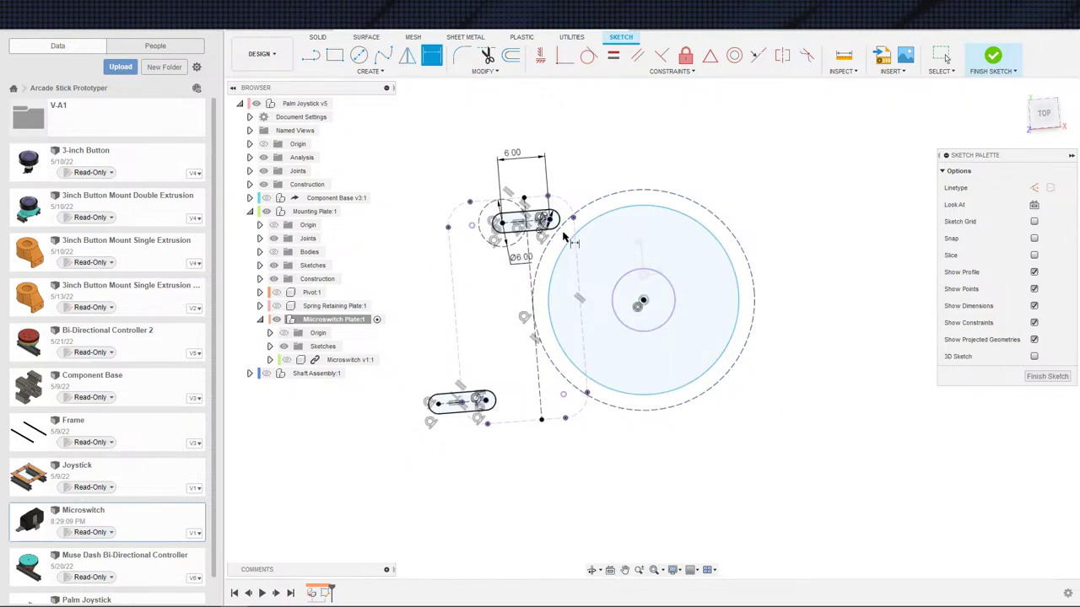
scroll(563, 239, up, 2)
key(c)
click(545, 219)
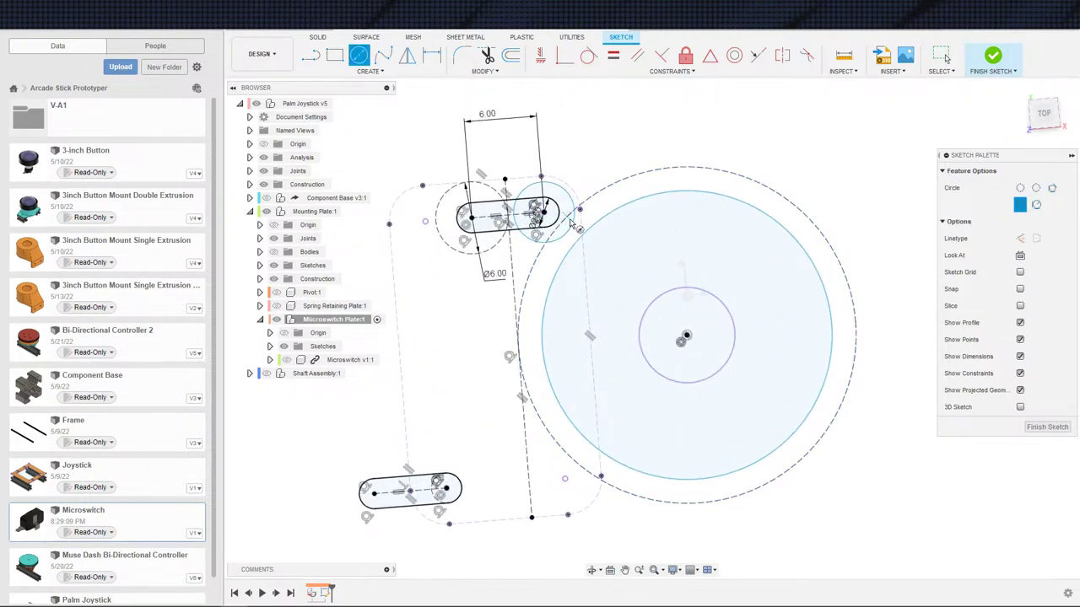
key(d)
key(Escape)
click(589, 56)
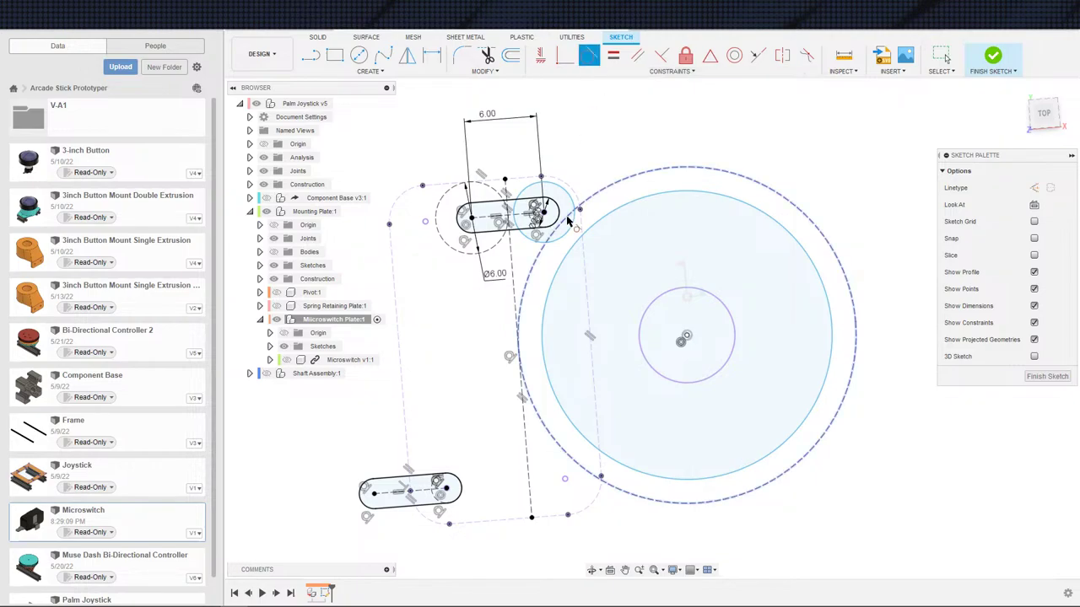
click(567, 224)
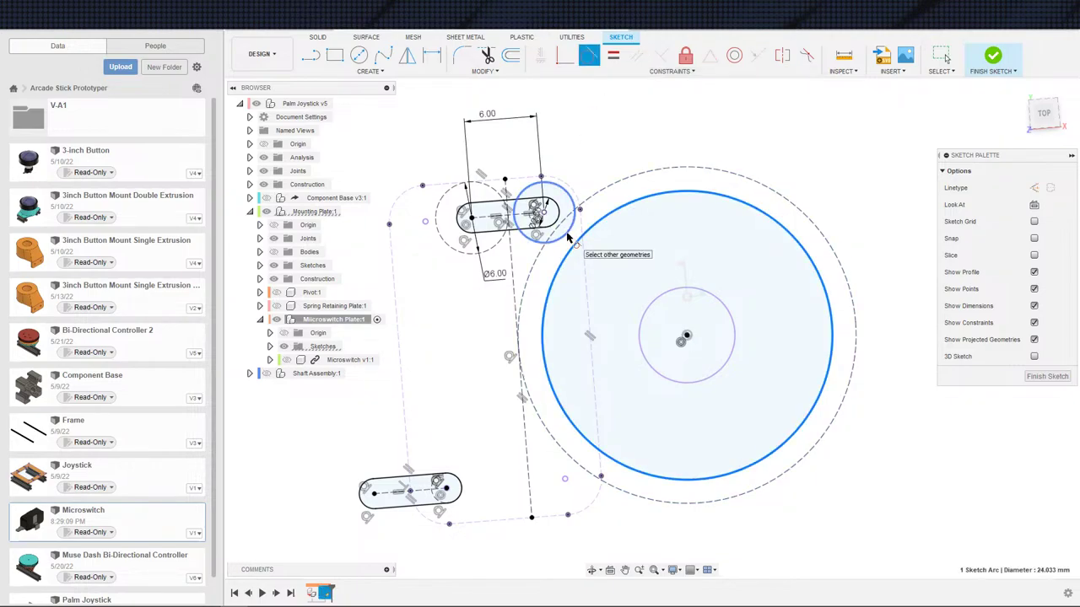
click(568, 239)
- Delete the outer construction circle around the shaft
click(559, 278)
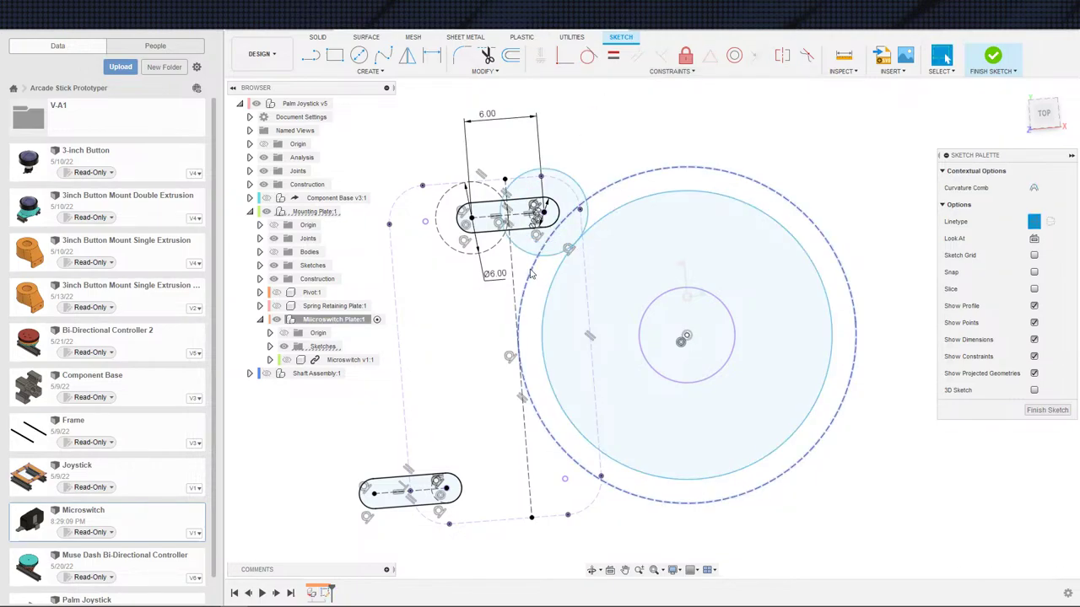
click(579, 259)
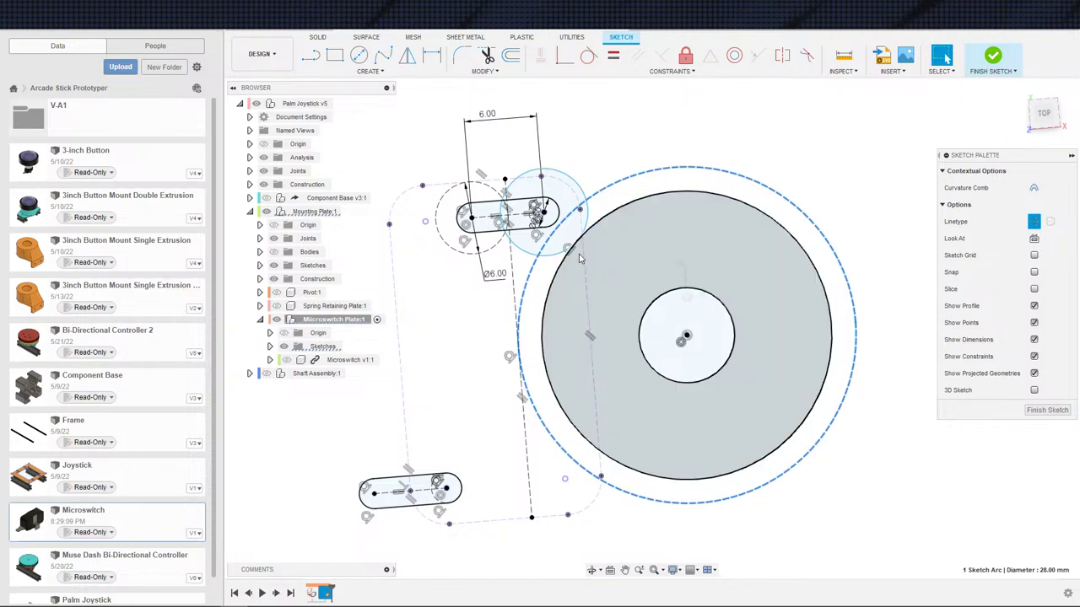
key(Delete)
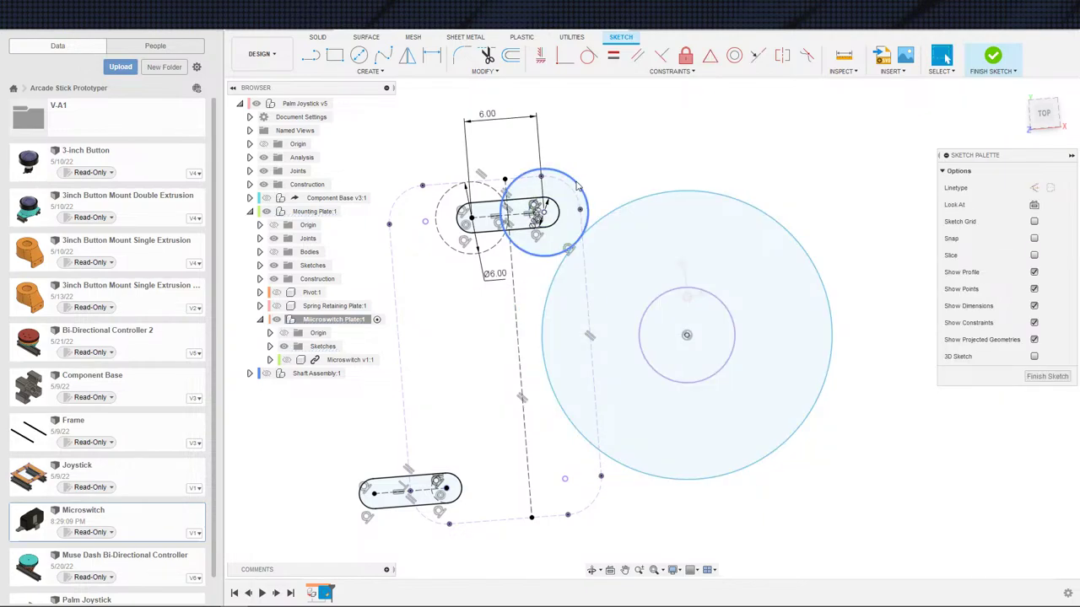
- Offset the slot-end circle 1.5 mm from the slot's rounded end with a dimension and convert it to construction geometry
click(565, 193)
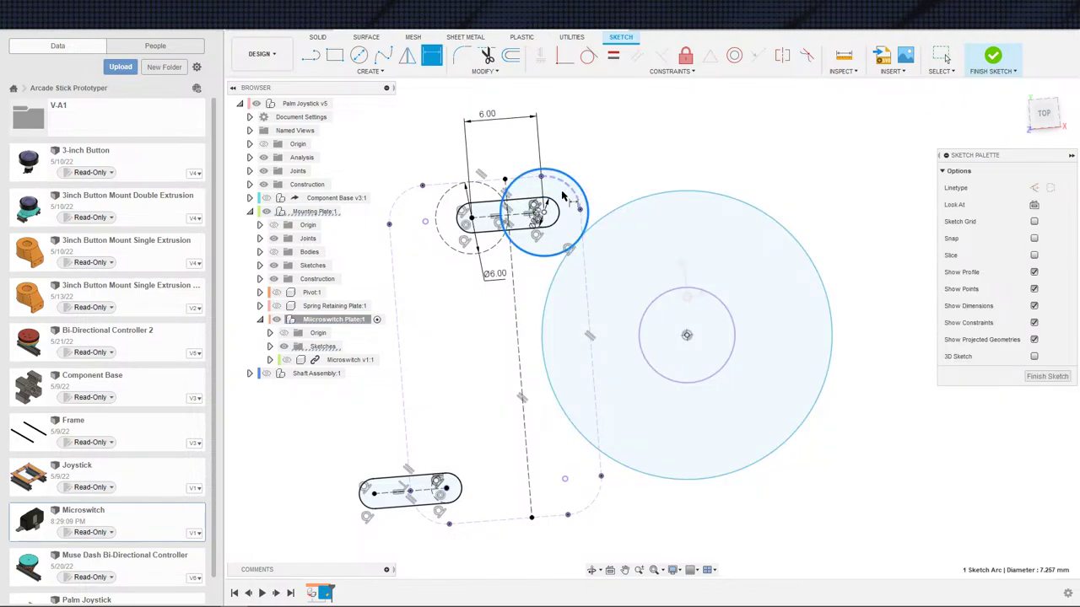
click(586, 160)
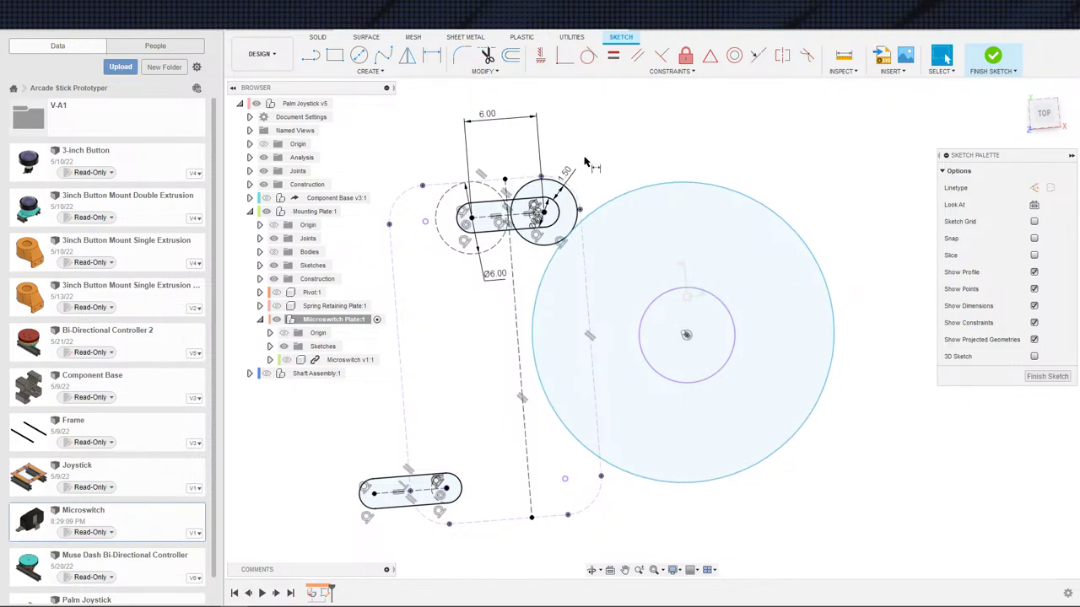
text(1.5)
key(Return)
scroll(590, 177, up, 4)
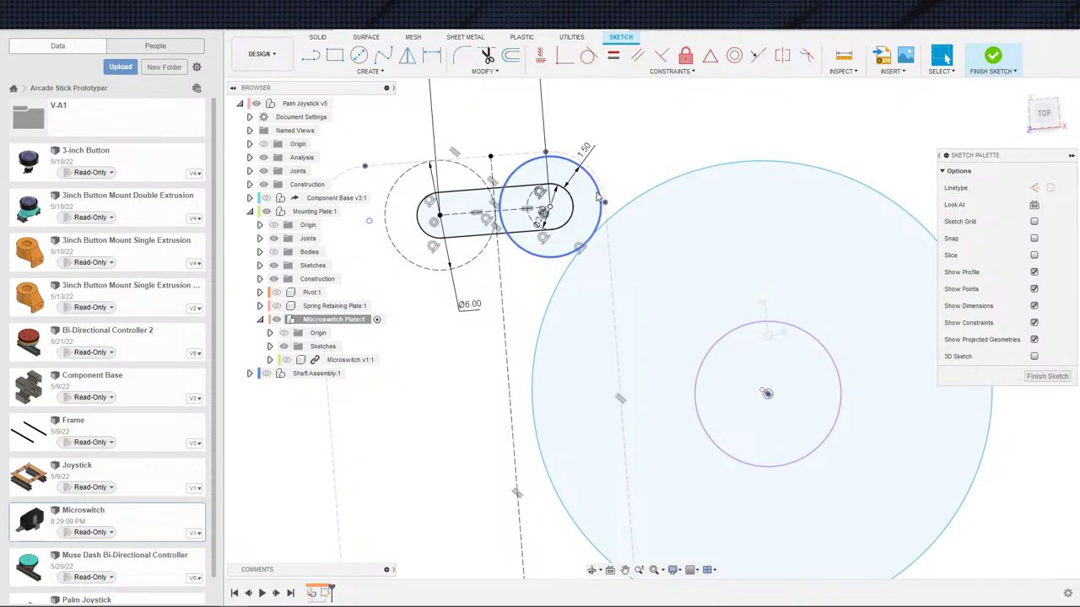
scroll(603, 182, down, 5)
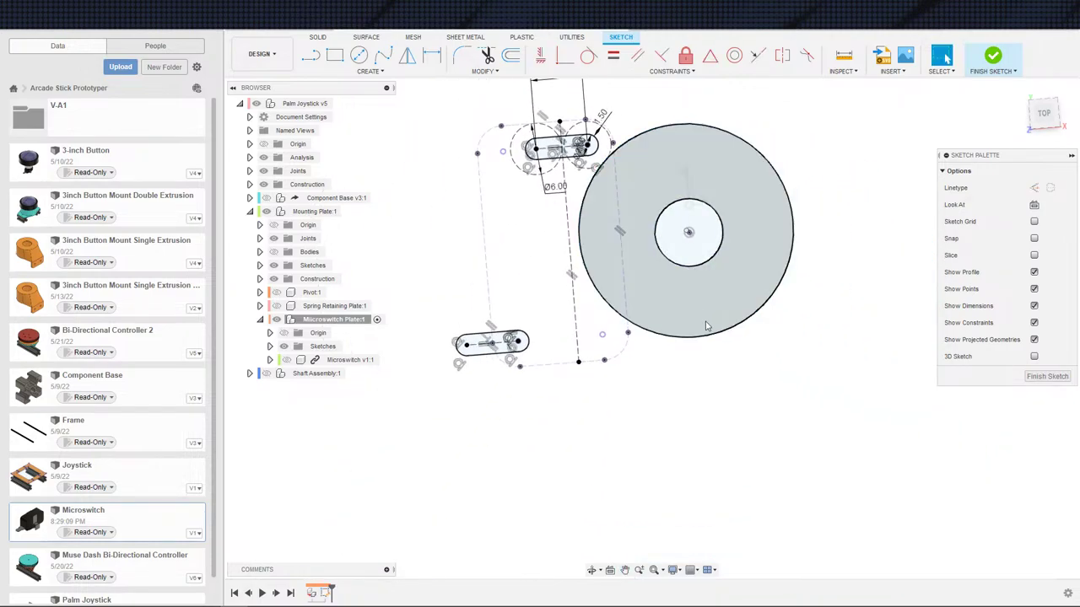
- Pull the plate circle's centre away from the shaft, then constrain the circle concentric with the shaft circle
click(702, 336)
scroll(694, 257, down, 2)
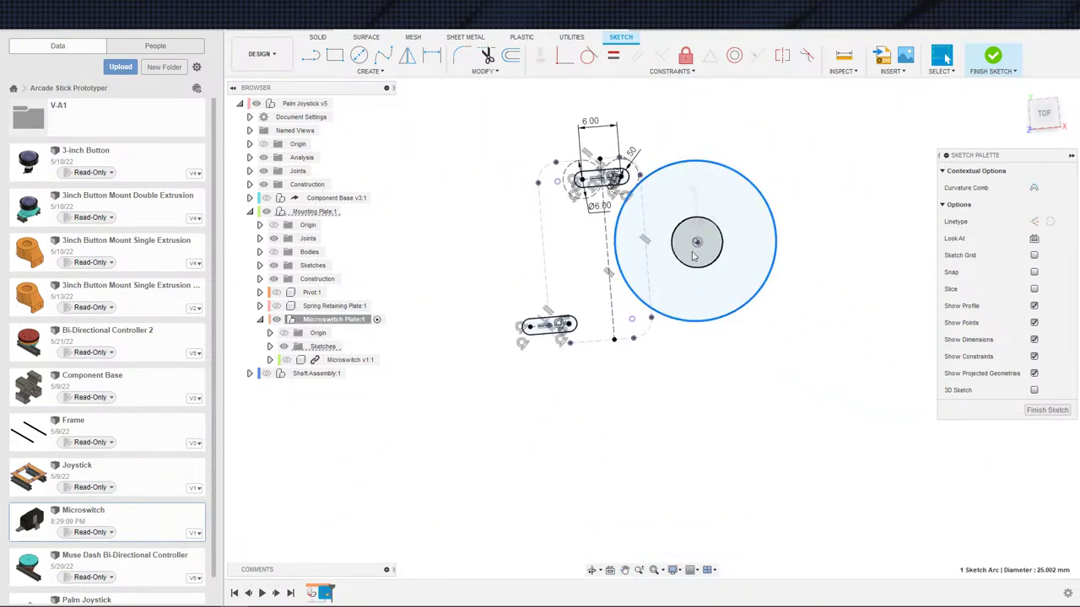
drag(696, 243, 733, 256)
scroll(714, 243, up, 1)
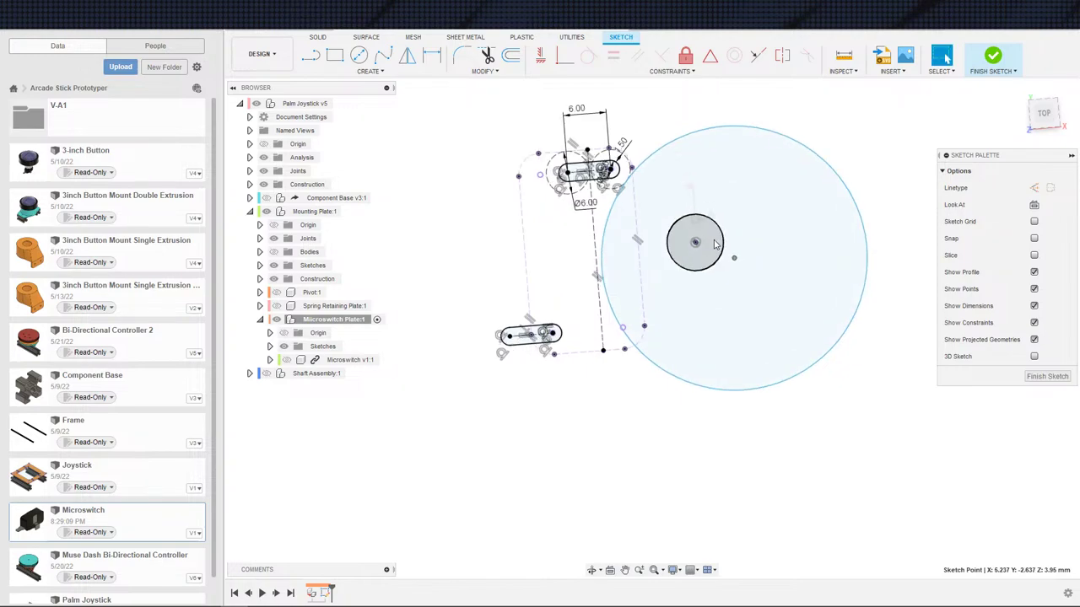
click(734, 56)
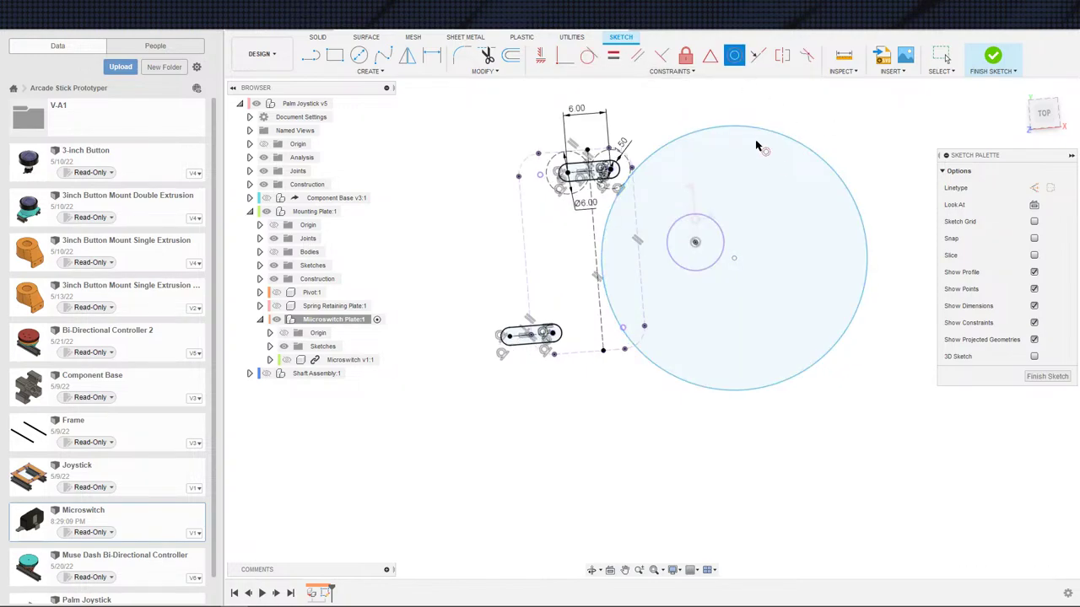
click(785, 144)
click(721, 229)
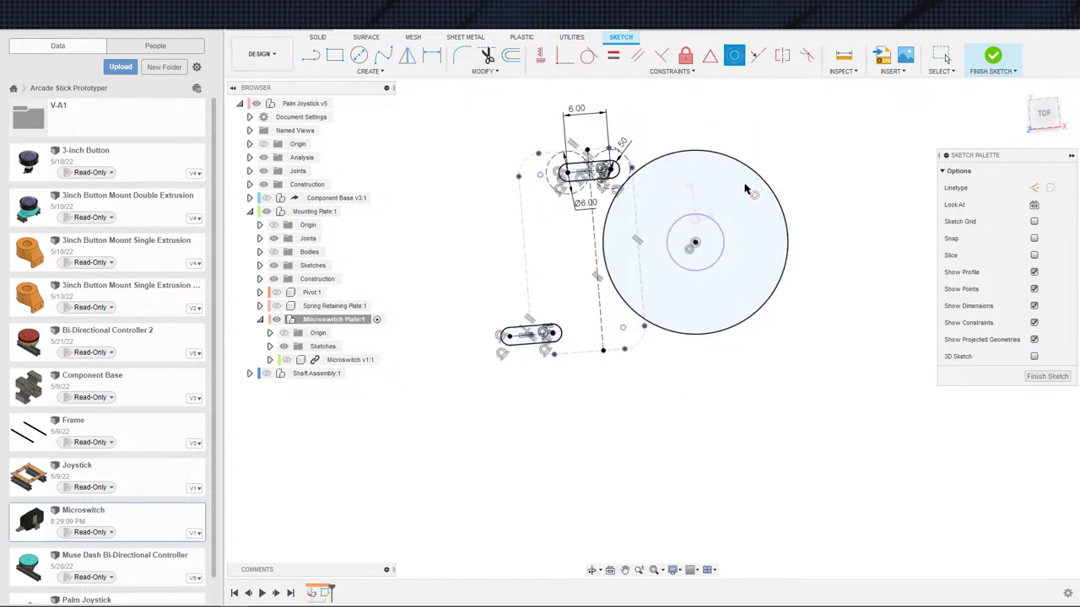
key(Escape)
scroll(791, 135, up, 3)
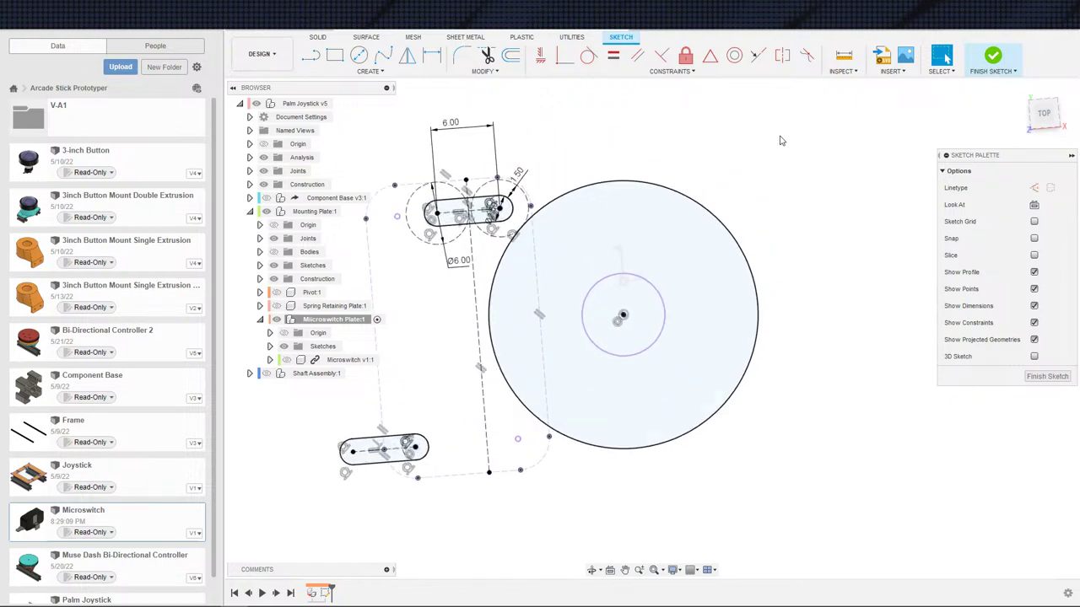
scroll(741, 165, down, 1)
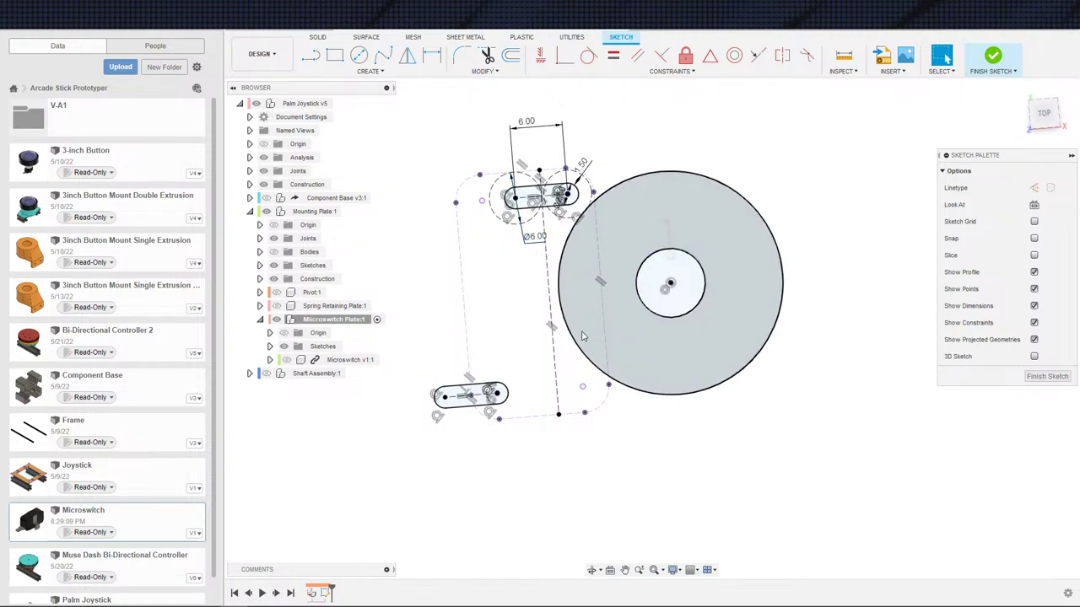
scroll(558, 271, down, 2)
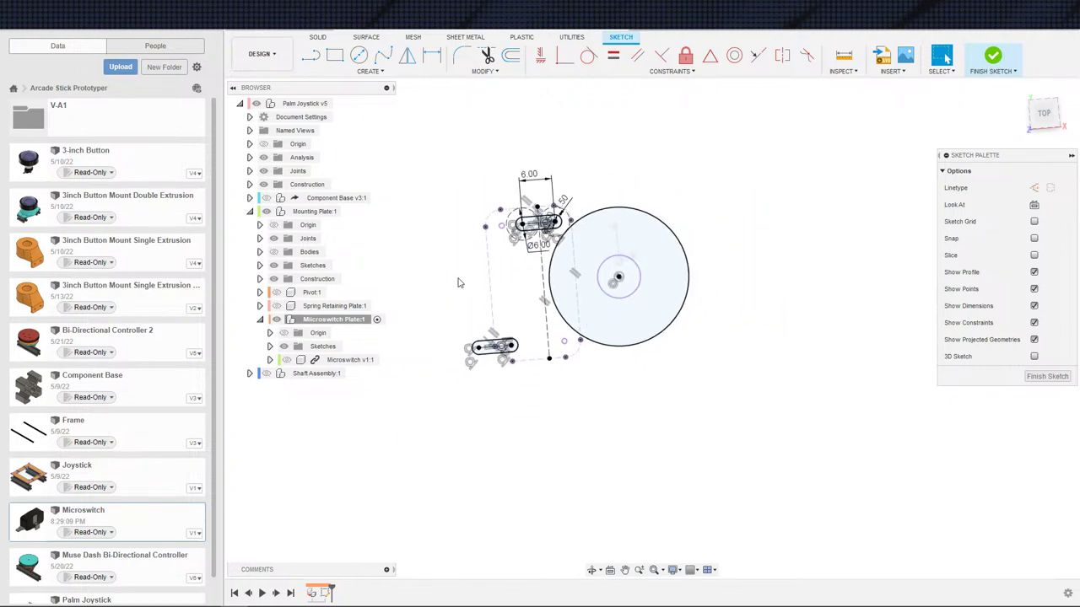
scroll(468, 278, down, 2)
key(s)
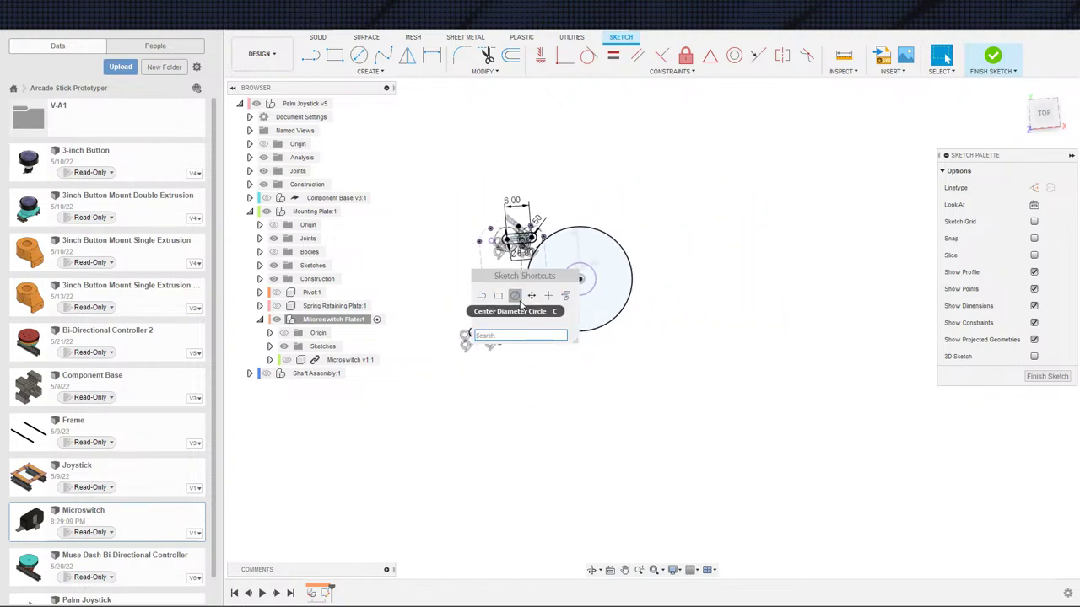
click(517, 297)
key(Escape)
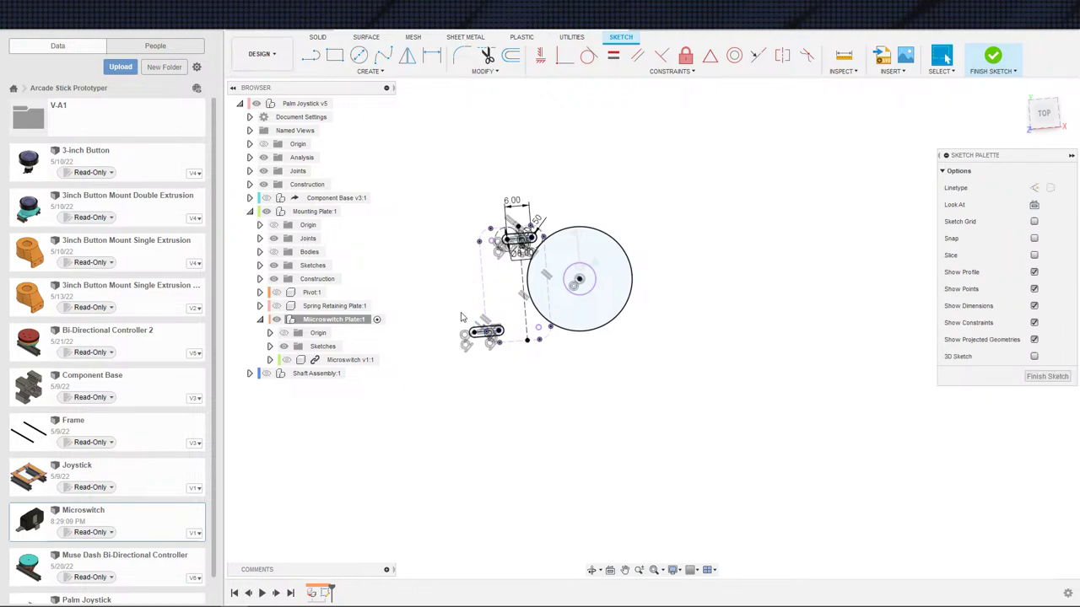
- Draw a two-point rectangle enclosing the plate circle and the whole microswitch outline, and square the view to the sketch
key(s)
click(487, 356)
click(415, 168)
click(693, 388)
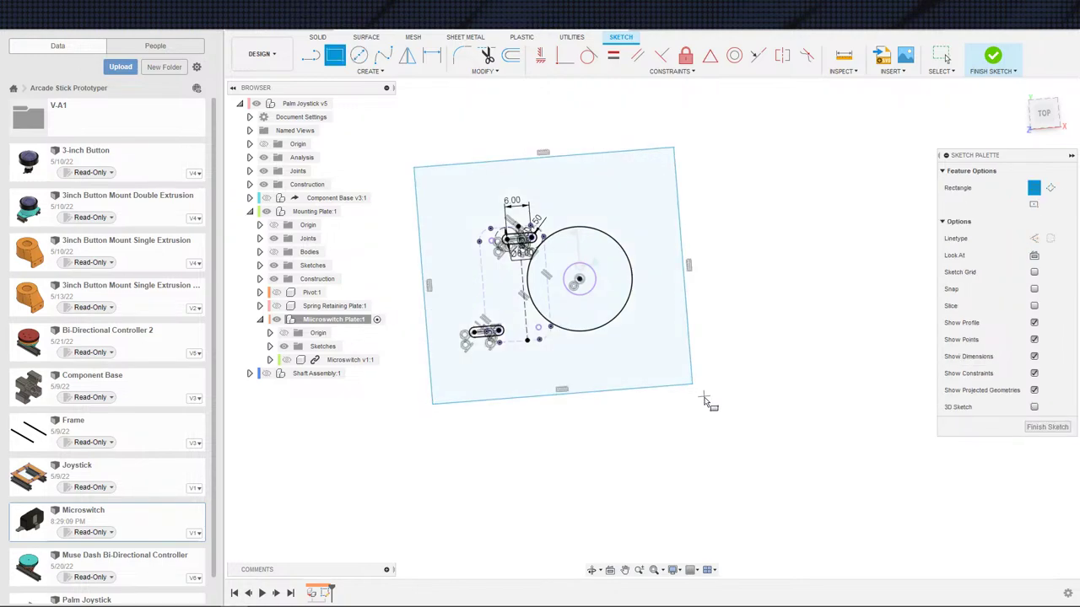
click(1041, 252)
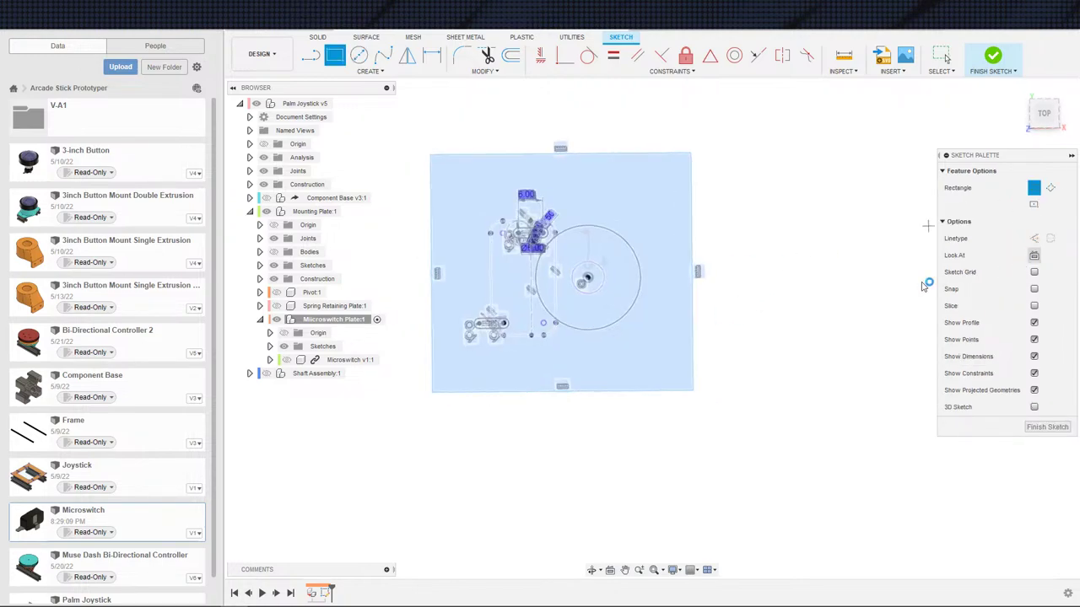
scroll(671, 199, down, 2)
mouse_move(707, 268)
middle_down()
mouse_move(675, 210)
mouse_move(670, 236)
middle_up()
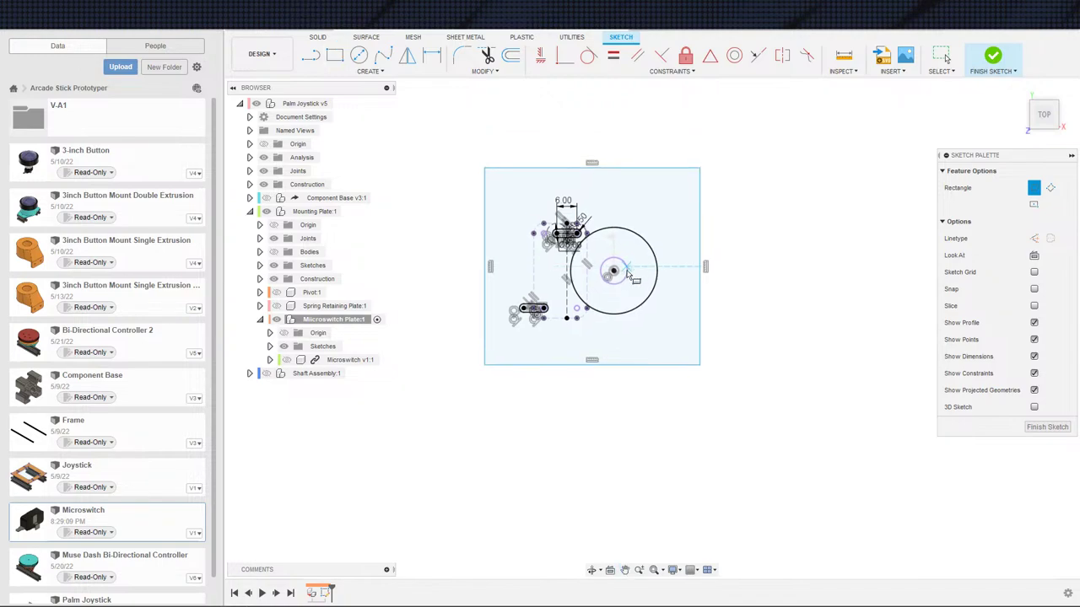
- Draw a diagonal line from the rectangle's lower shaft-side corner to the opposite upper corner
key(s)
click(639, 297)
key(l)
click(699, 364)
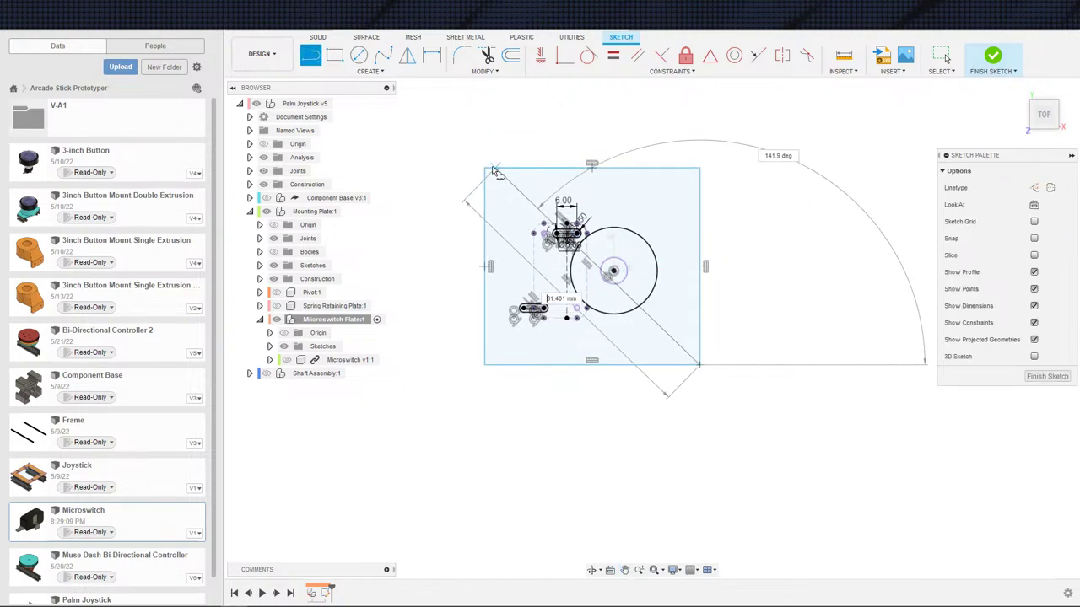
click(485, 168)
key(Escape)
- Constrain the midpoint of the rectangle's diagonal to the shaft centre
click(620, 306)
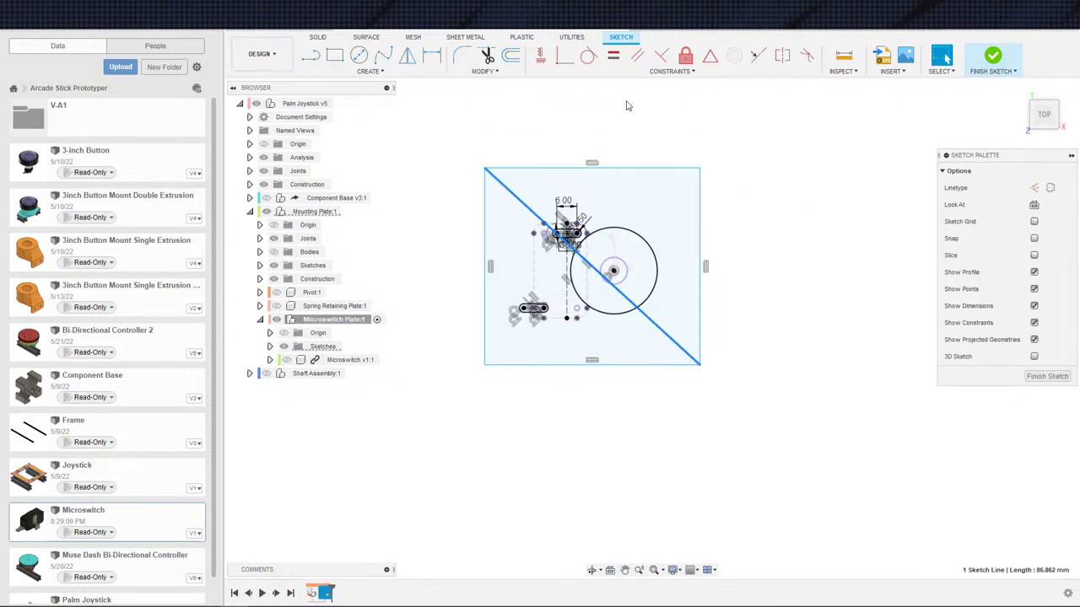
click(712, 66)
click(614, 270)
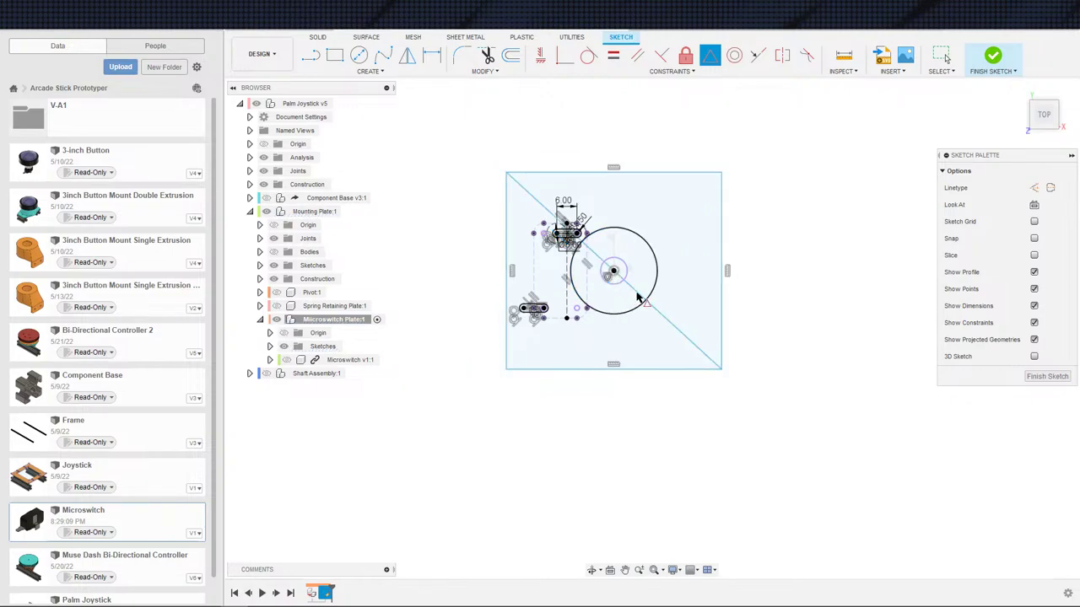
- Convert the rectangle's diagonal into a construction line
key(Escape)
click(650, 304)
key(x)
click(771, 316)
scroll(661, 252, up, 8)
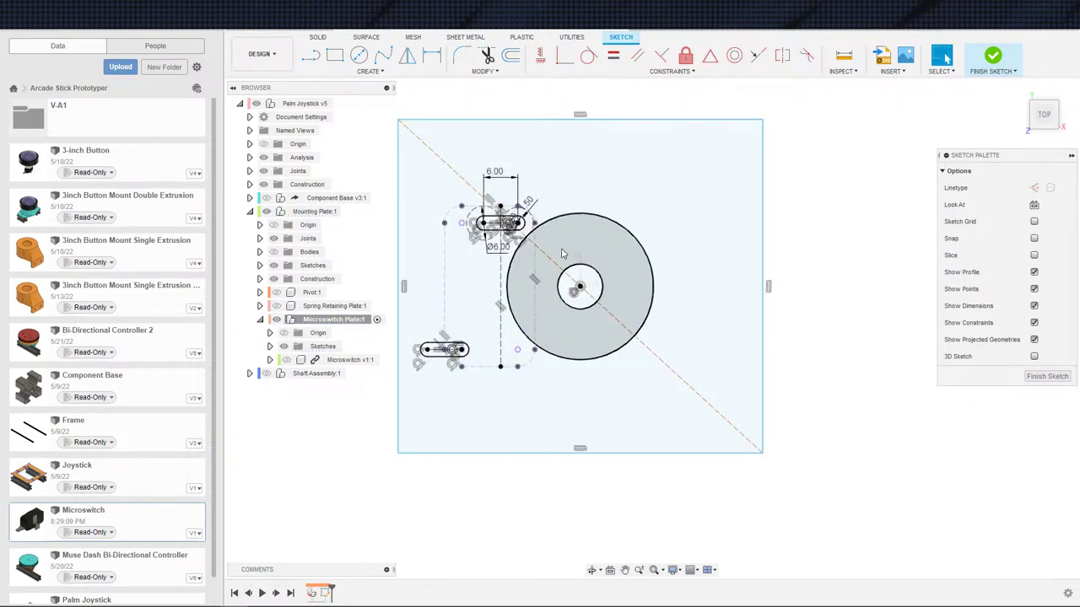
- Draw a circle about 6.4 mm in diameter centred on the outer end of the lower slot
middle_drag(375, 159, 485, 216)
scroll(485, 217, down, 3)
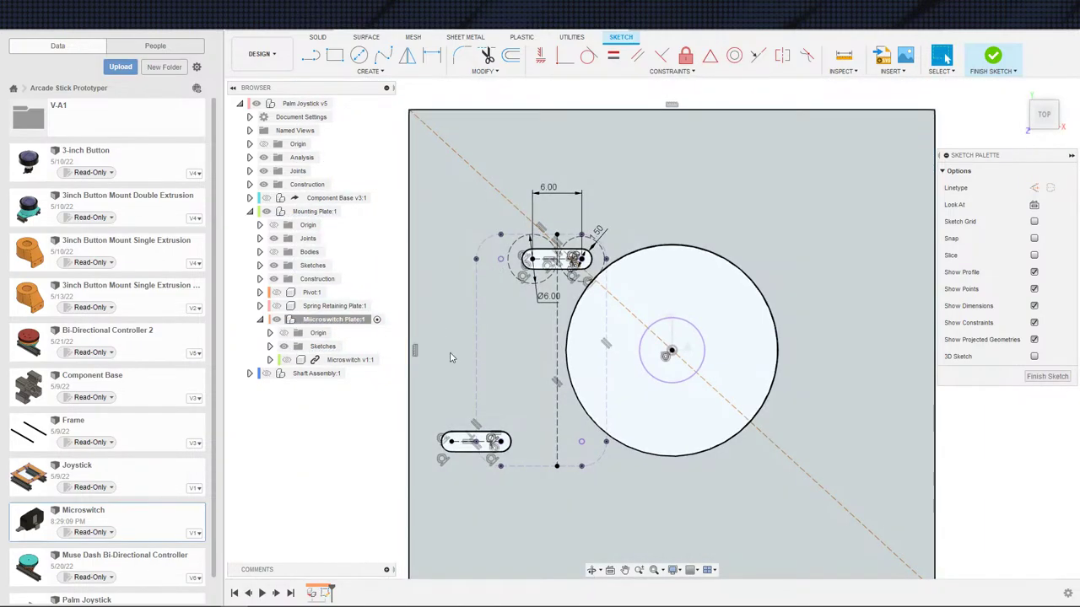
middle_drag(451, 358, 476, 311)
key(c)
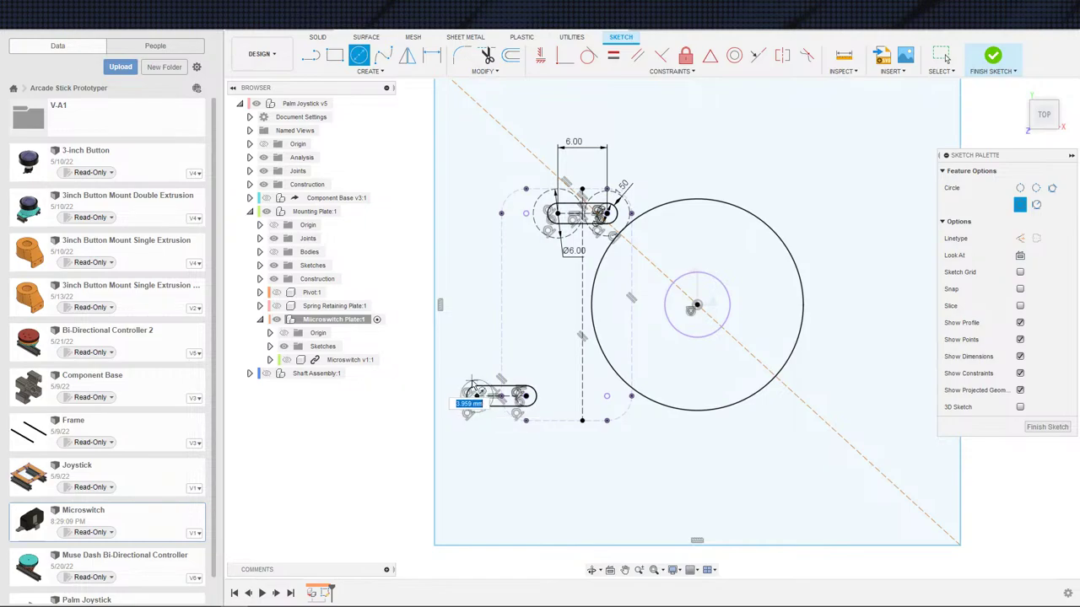
click(473, 370)
key(Escape)
- Dimension the gap between the new circle and the slot's end arc, linked to the upper slot's 1.50 mm dimension, and make the circle construction
key(d)
click(478, 371)
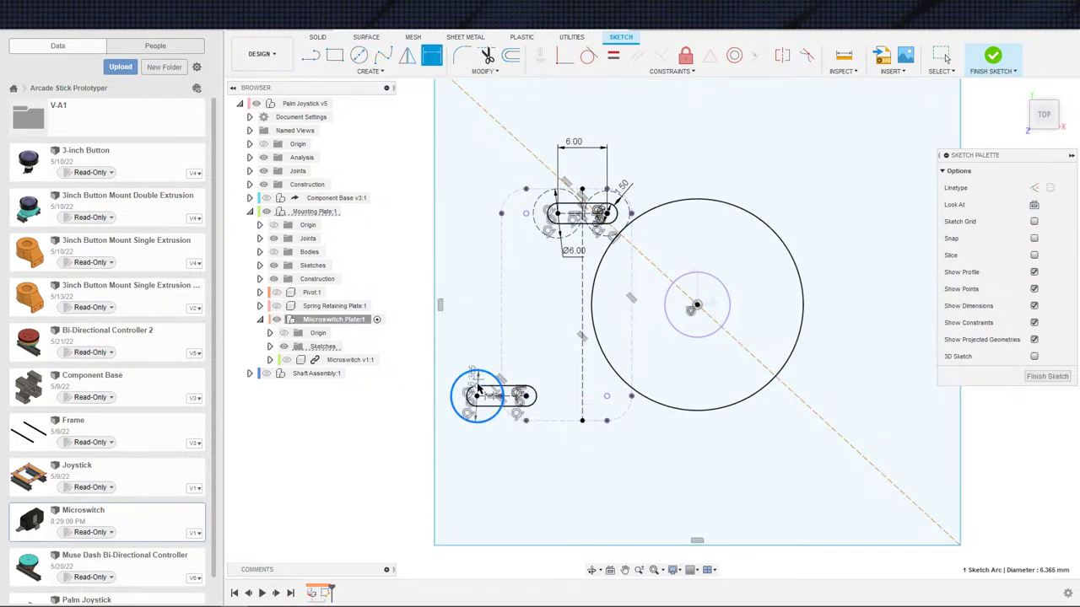
click(468, 395)
click(447, 351)
key(Escape)
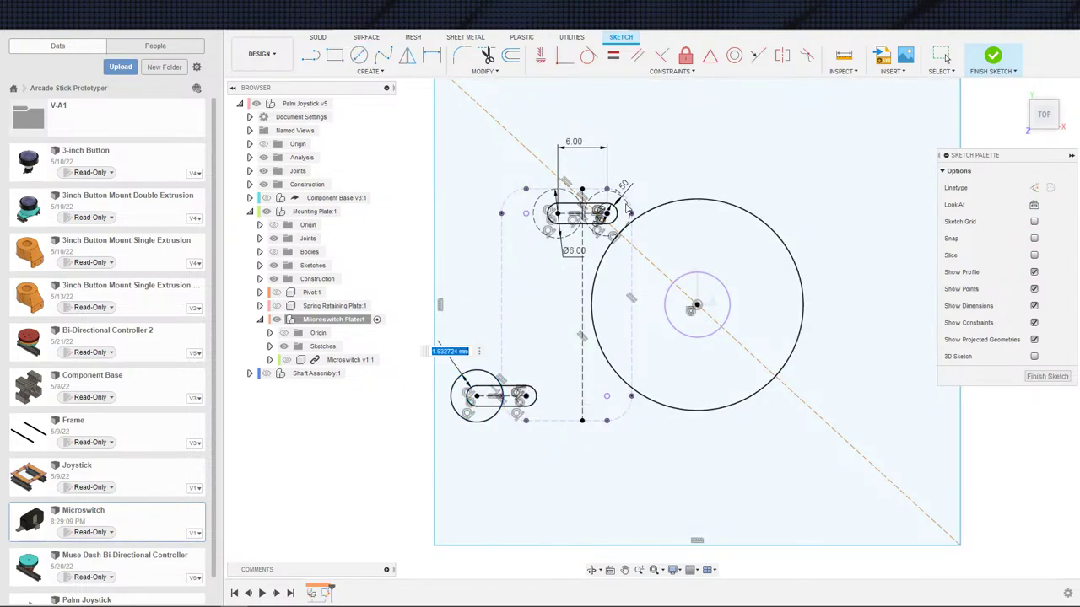
key(Return)
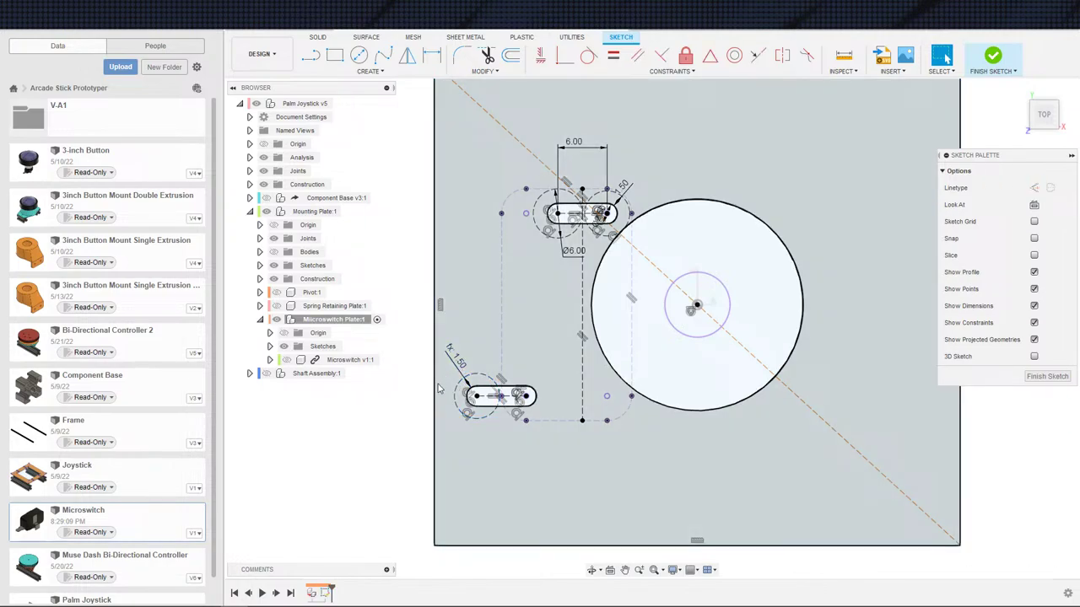
- Constrain the rectangle's side nearest the lower slot tangent to the construction circle around the slot's outer end
click(437, 390)
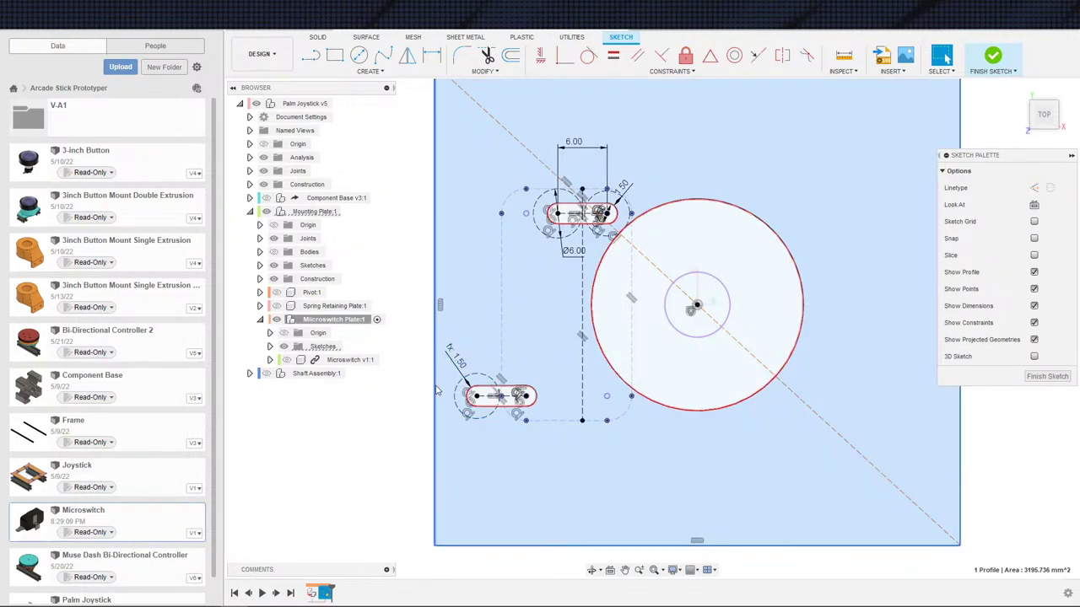
double_click(436, 387)
click(405, 390)
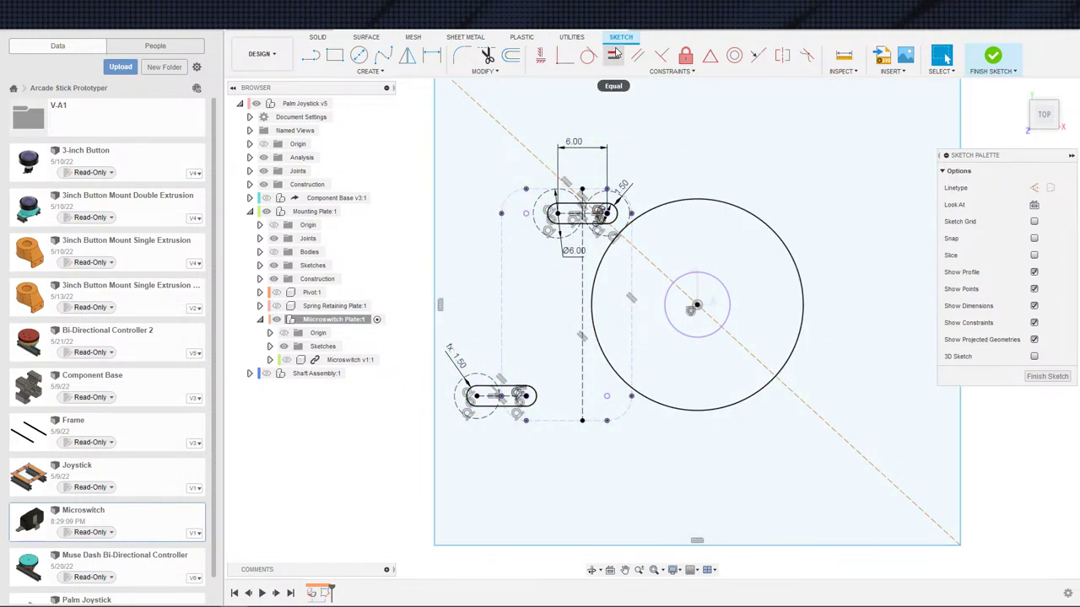
click(589, 58)
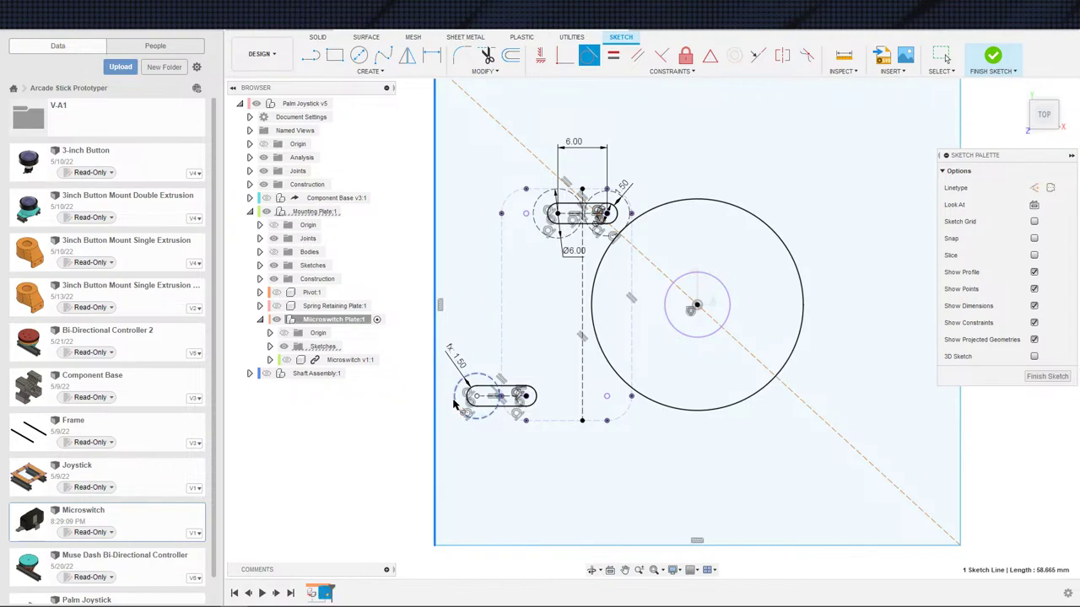
key(Escape)
- Constrain the rectangle's adjacent sides equal so the plate outline is square, and finish the sketch
scroll(462, 408, down, 5)
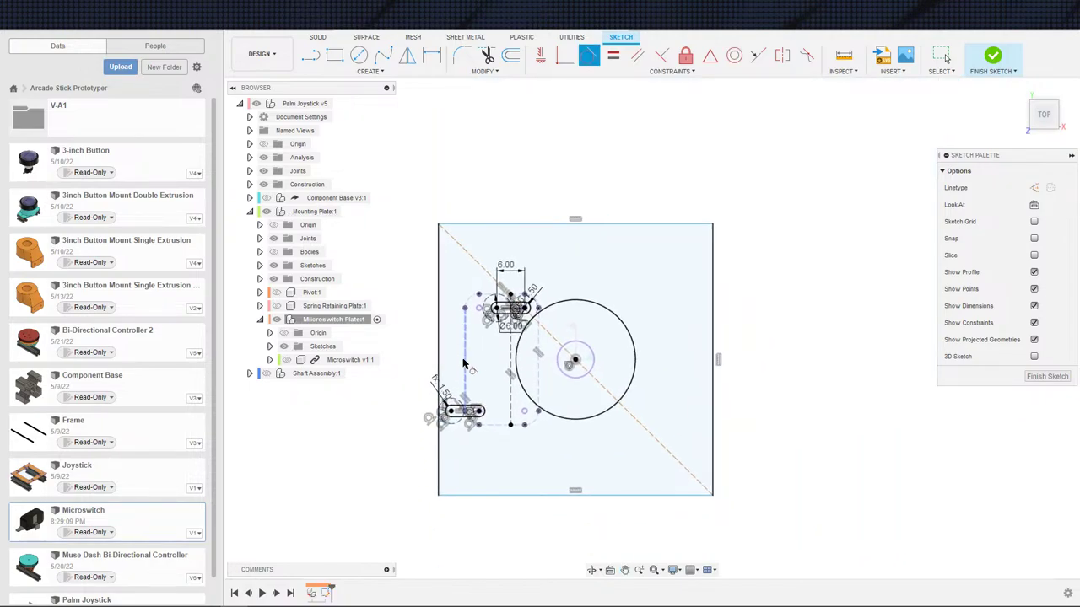
scroll(463, 322, up, 2)
scroll(485, 312, down, 1)
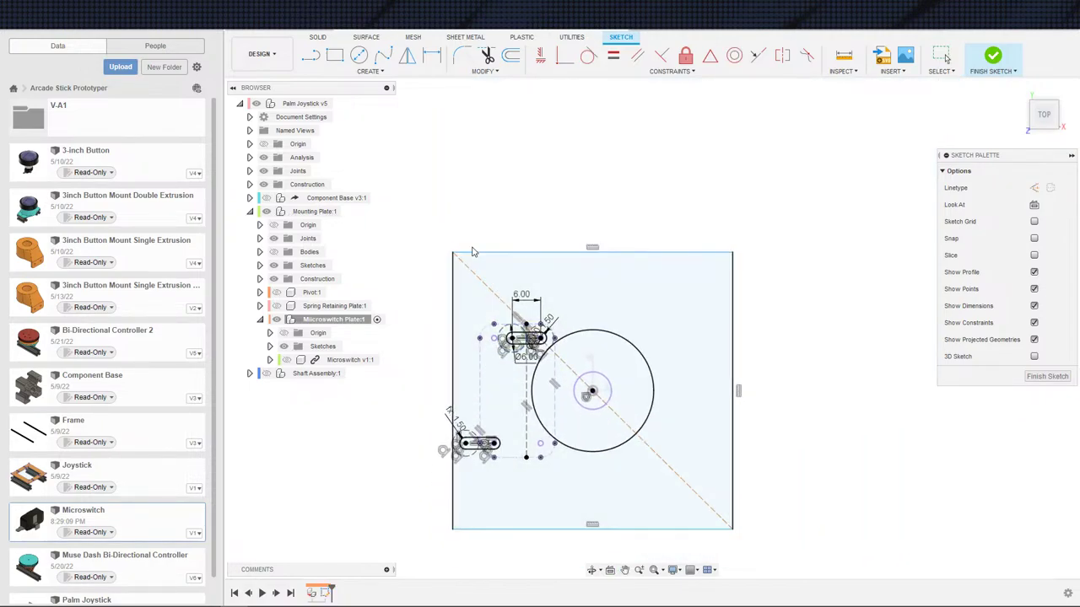
click(614, 55)
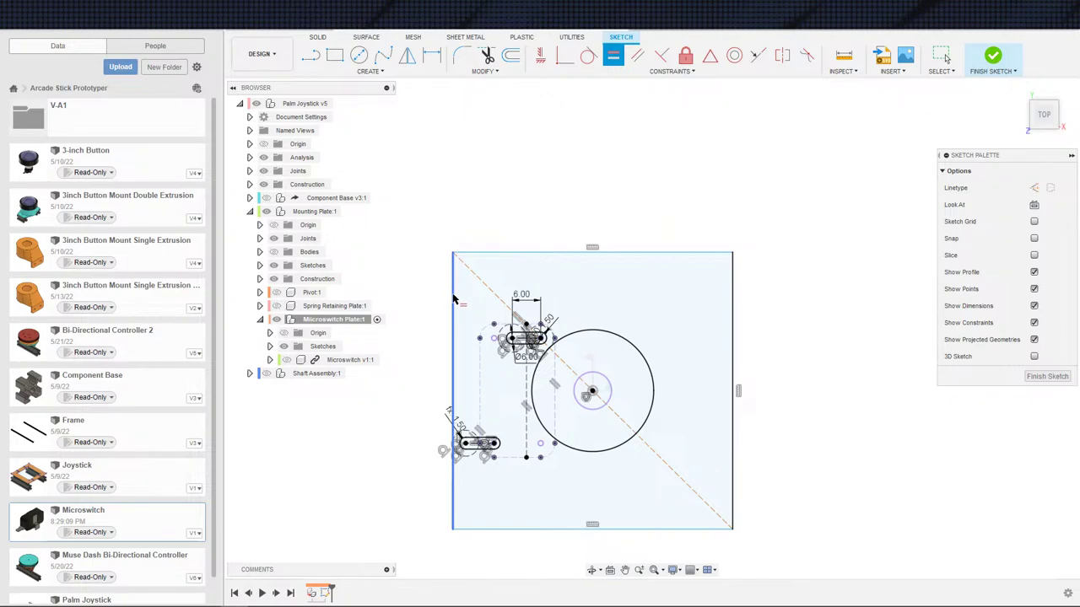
key(Escape)
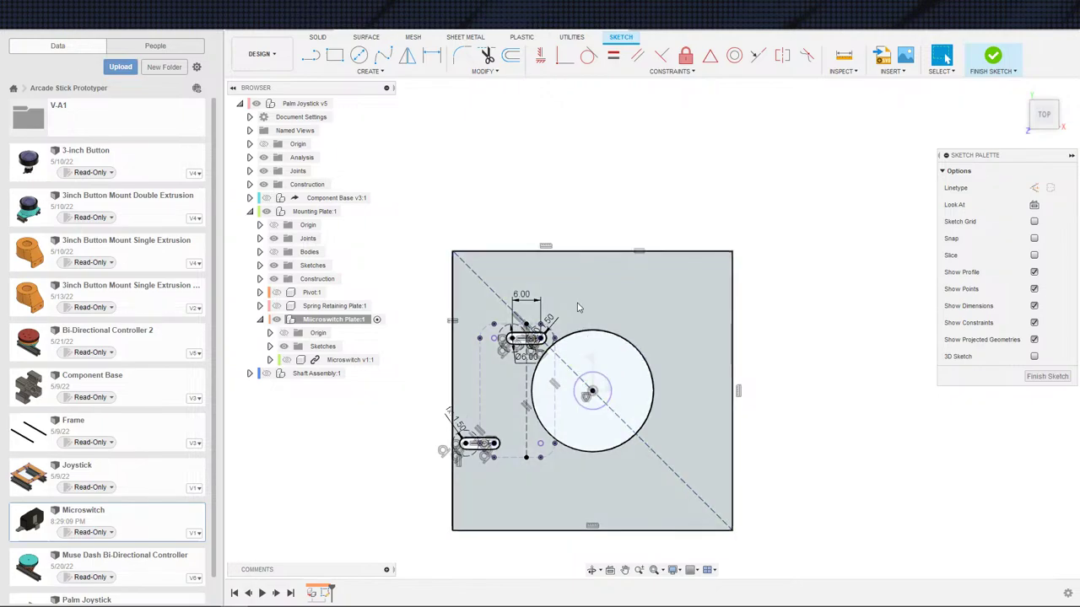
scroll(590, 323, up, 2)
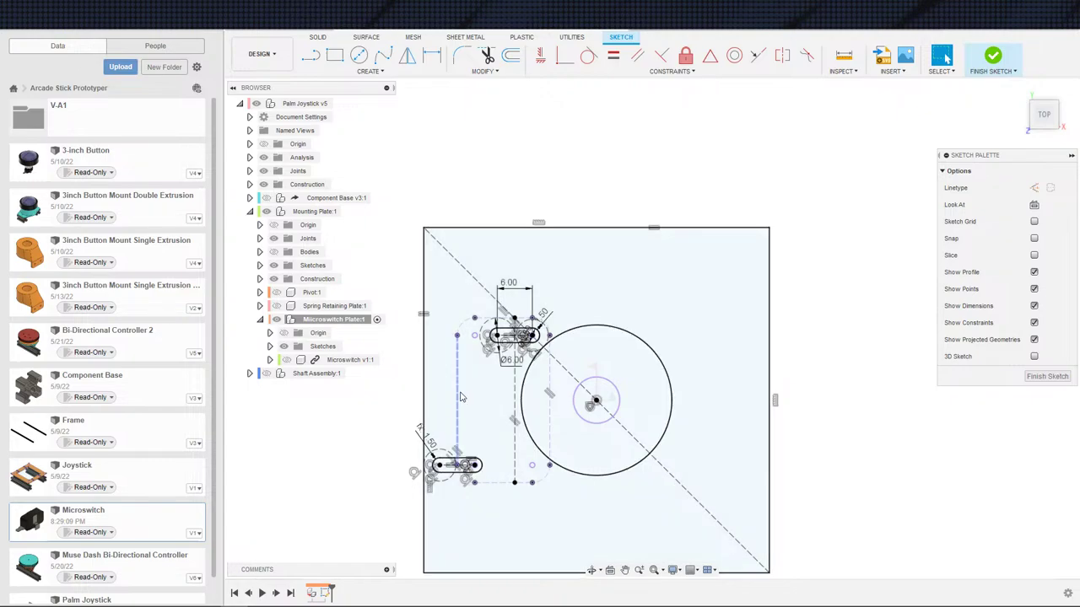
scroll(594, 396, up, 2)
scroll(588, 400, down, 5)
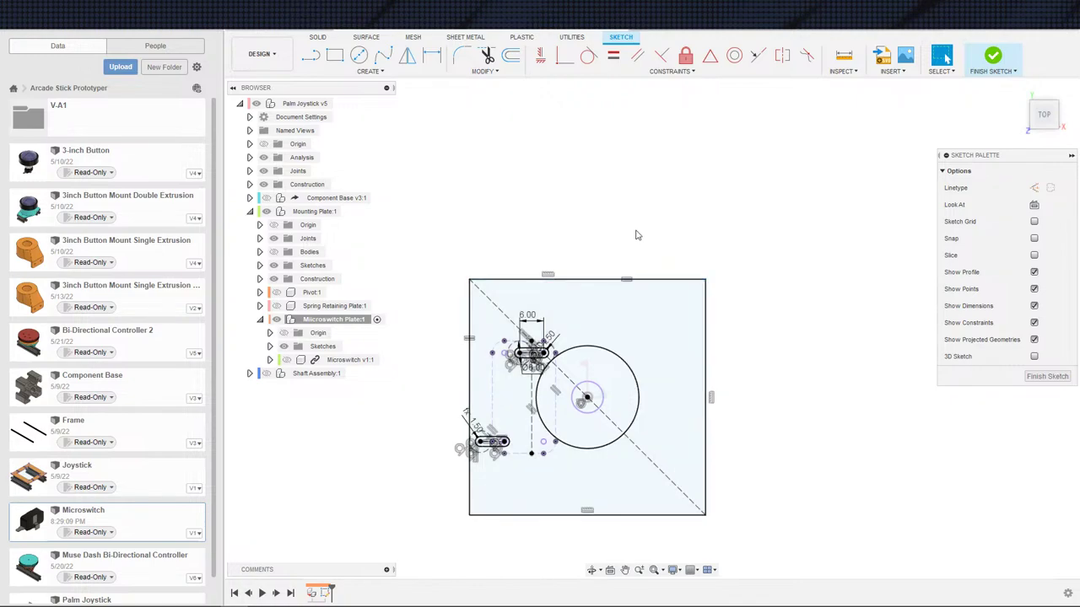
middle_drag(620, 227, 655, 212)
click(1000, 56)
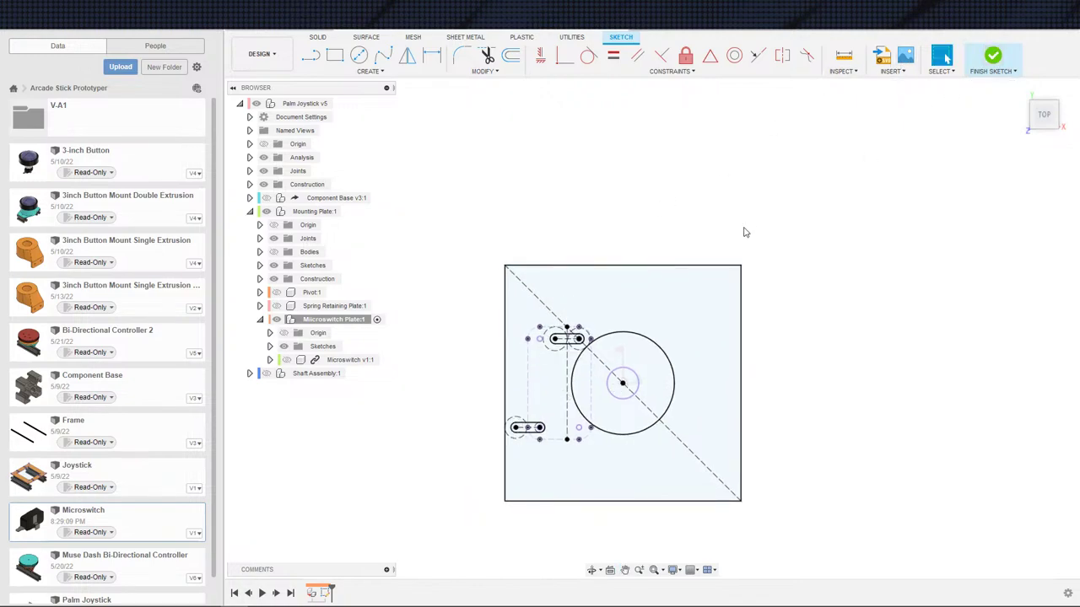
- Extrude the square plate profile together with both slot areas as a new body, leaving the central circle open
key(e)
scroll(630, 270, up, 3)
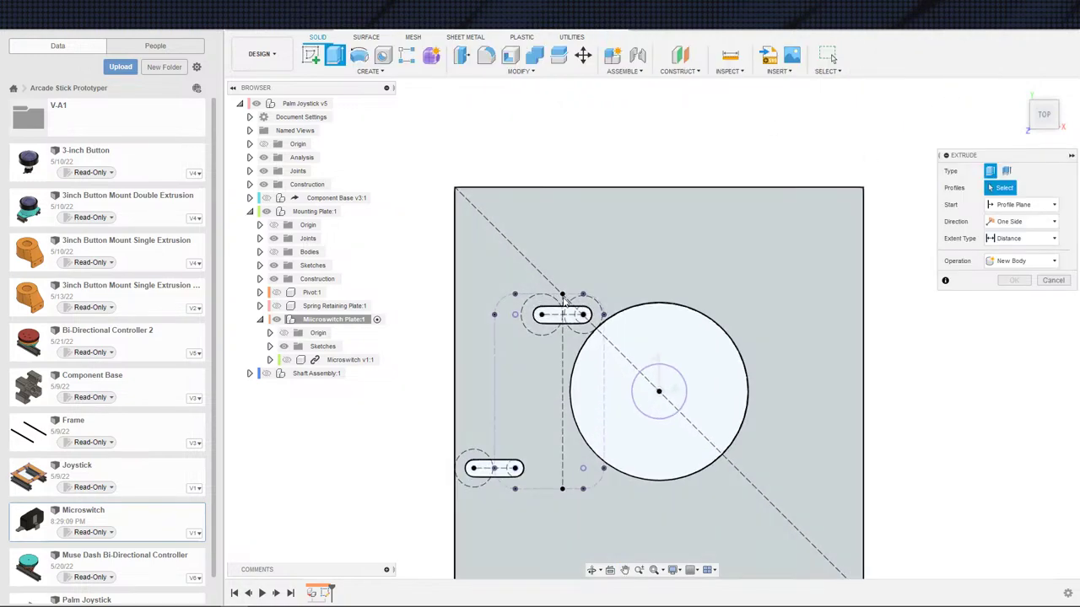
scroll(580, 282, down, 2)
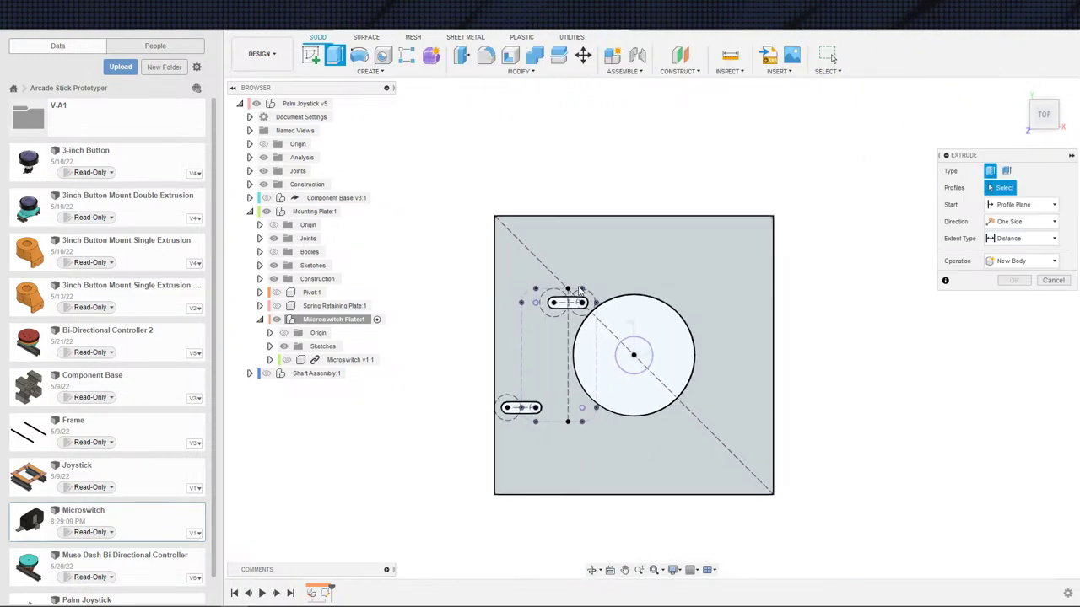
click(537, 356)
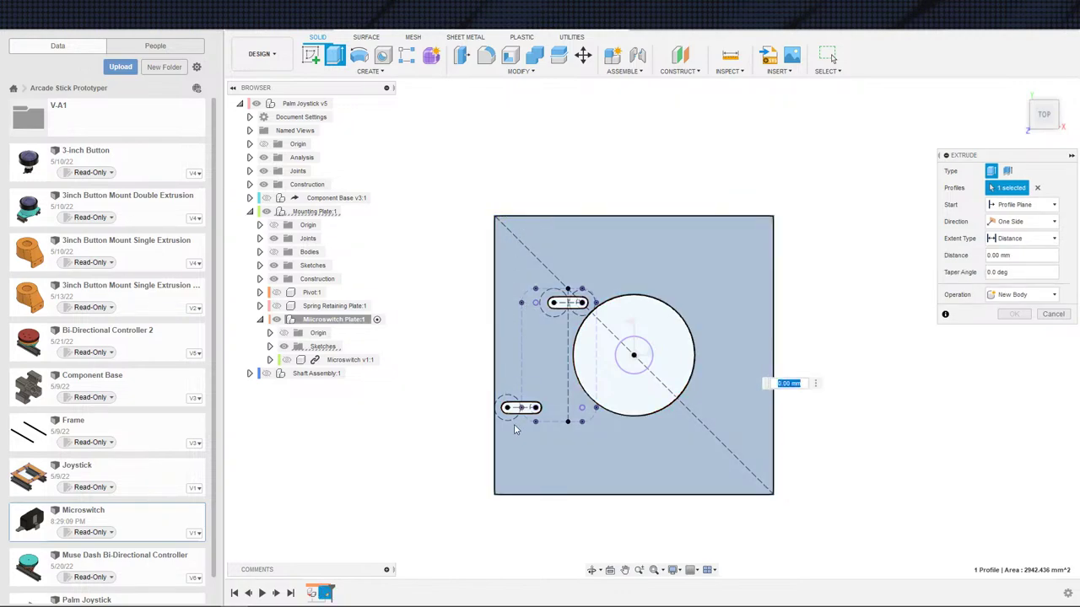
click(515, 409)
click(565, 304)
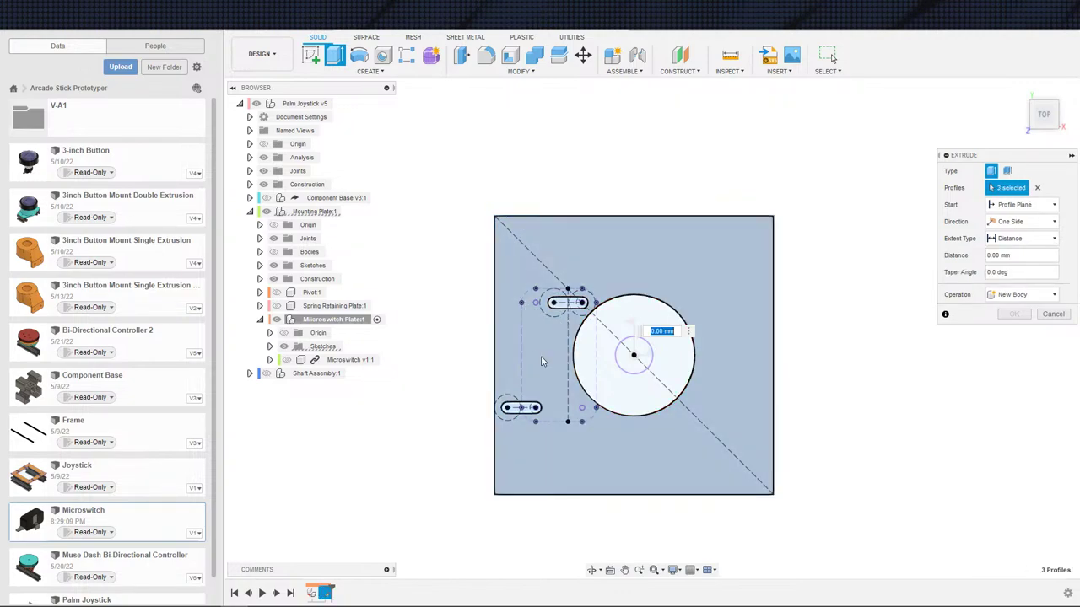
scroll(543, 361, down, 1)
middle_drag(542, 361, 526, 298)
shift+middle_drag(525, 298, 549, 237)
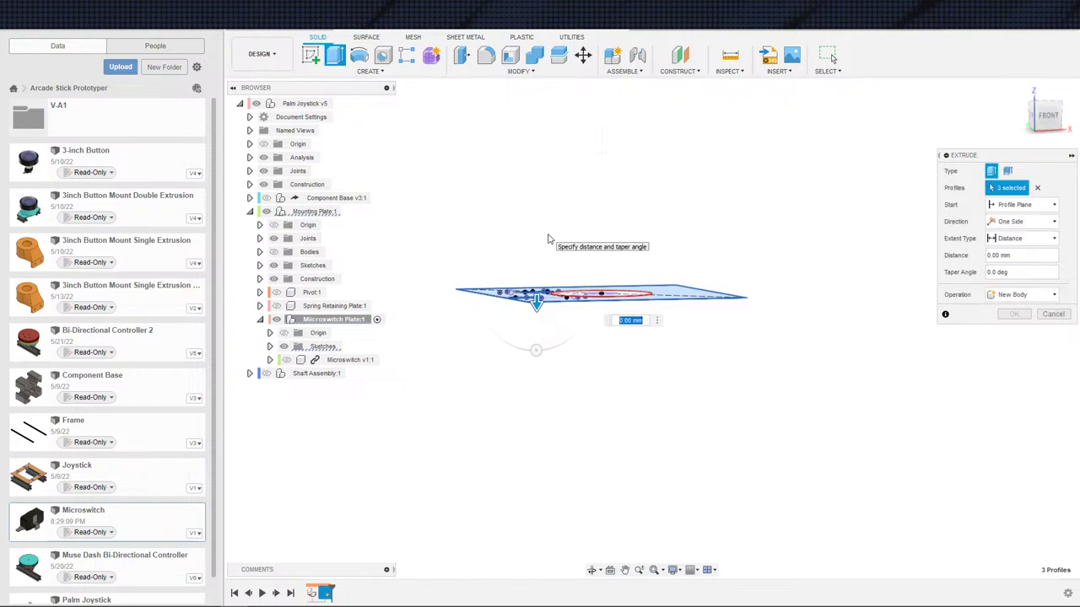
shift+middle_drag(508, 297, 531, 310)
key(Return)
key(Return)
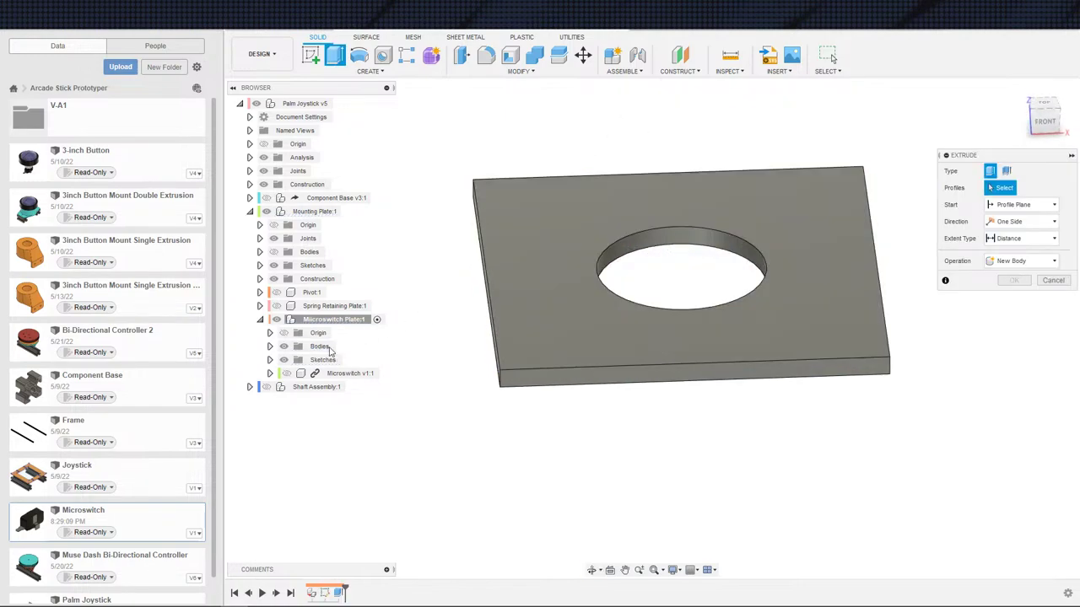
- Show Sketch1 again and cut both slot profiles through the plate with an extrude of extent type All
click(269, 359)
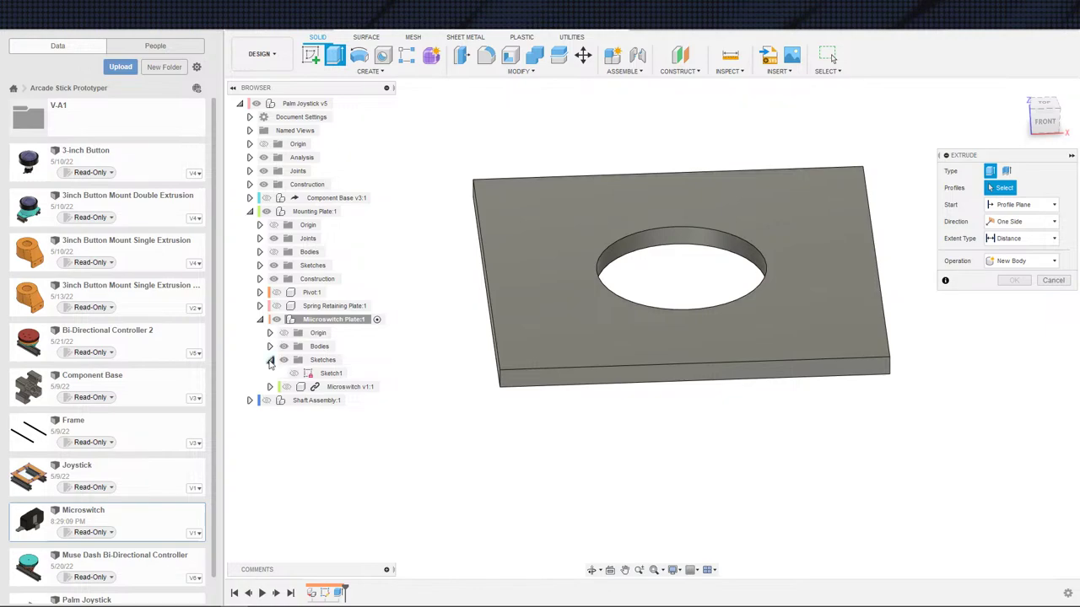
click(293, 373)
click(528, 308)
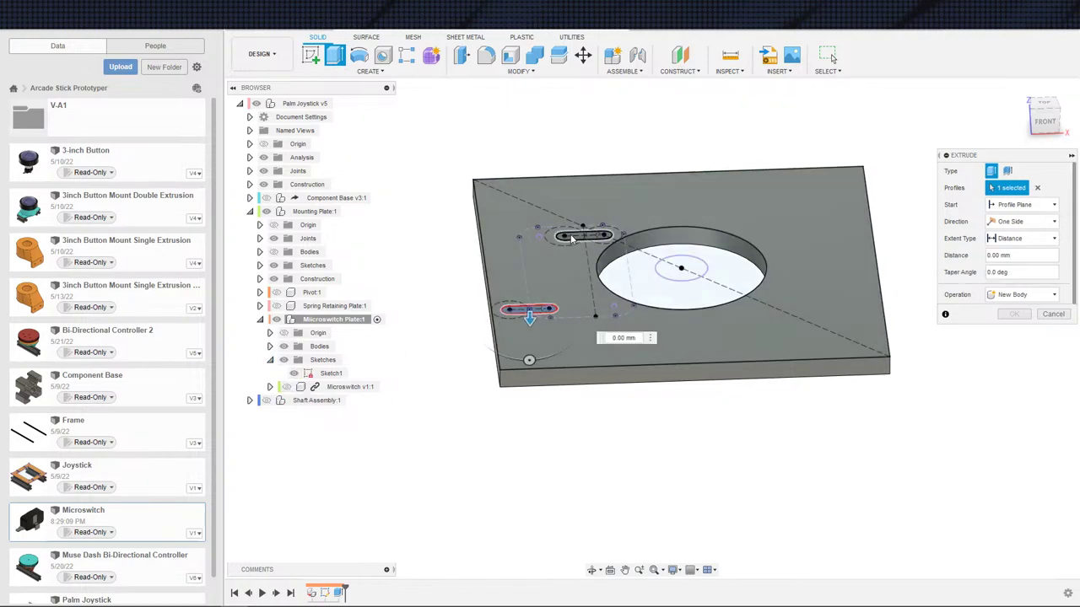
click(577, 236)
click(1022, 239)
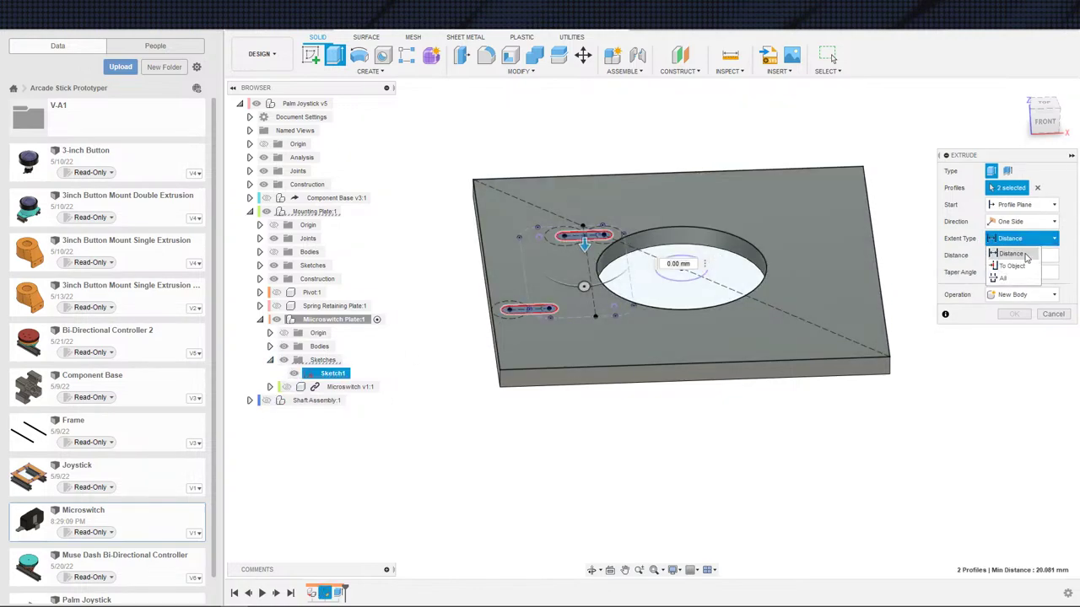
click(1021, 278)
click(1012, 331)
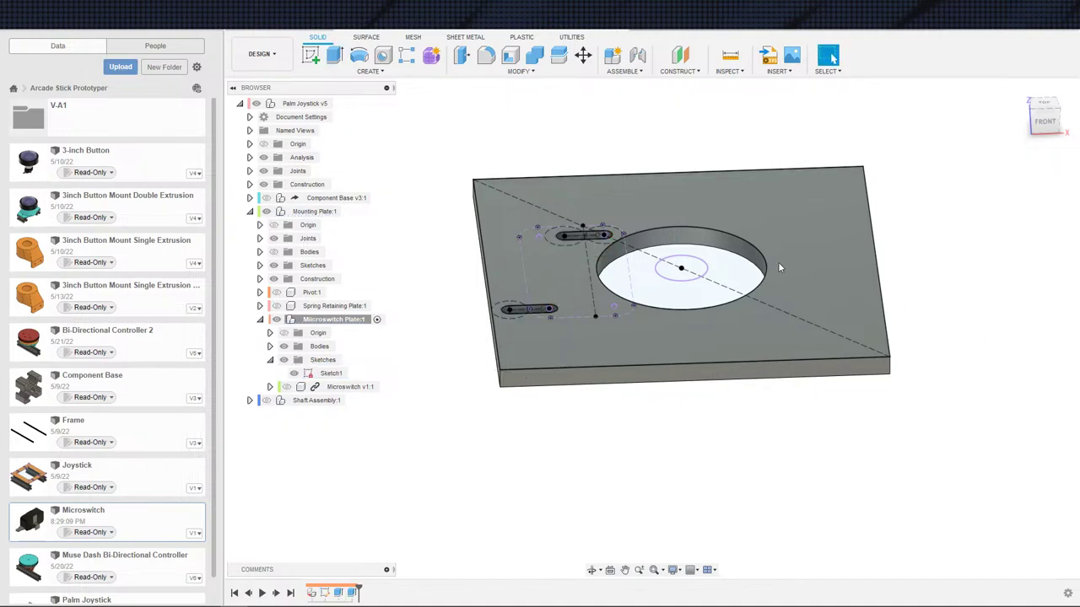
- Create a full circular pattern of the slot-cut feature around the central circle's axis with a quantity of 4
click(371, 71)
mouse_move(341, 321)
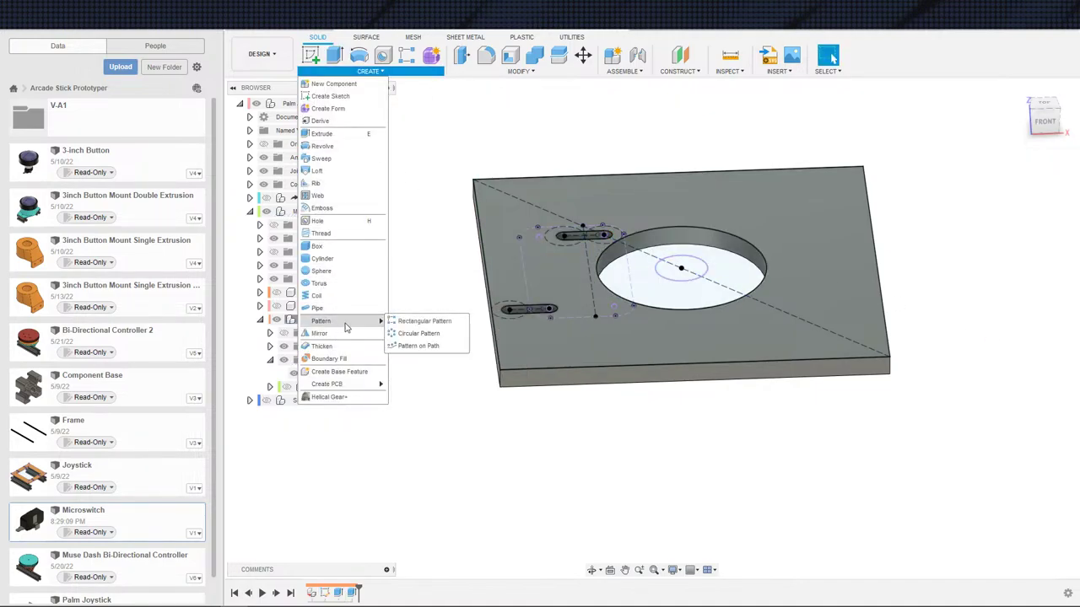
click(405, 333)
click(983, 173)
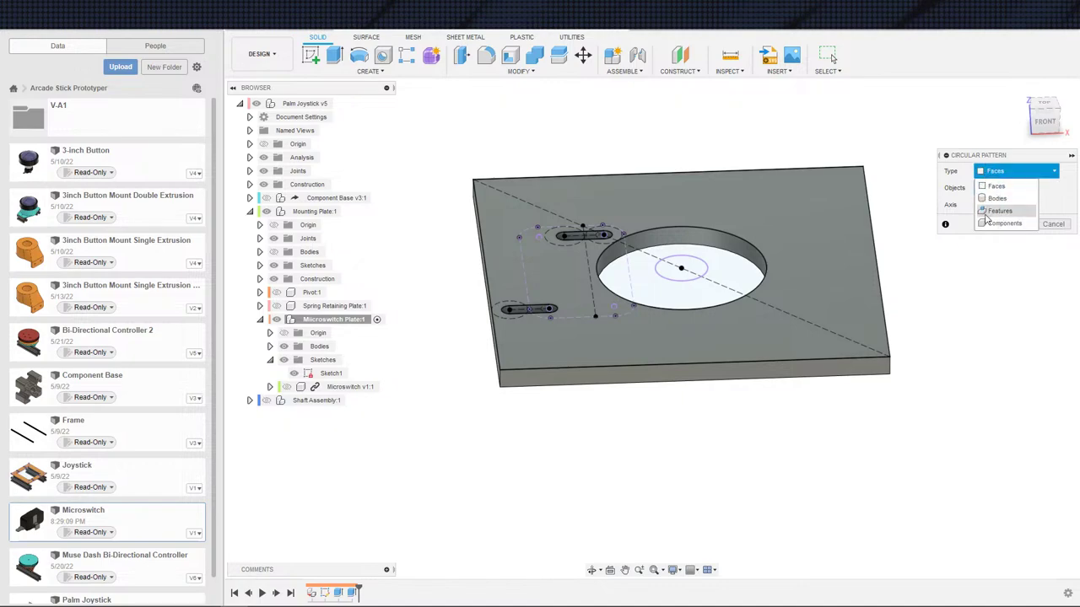
click(983, 221)
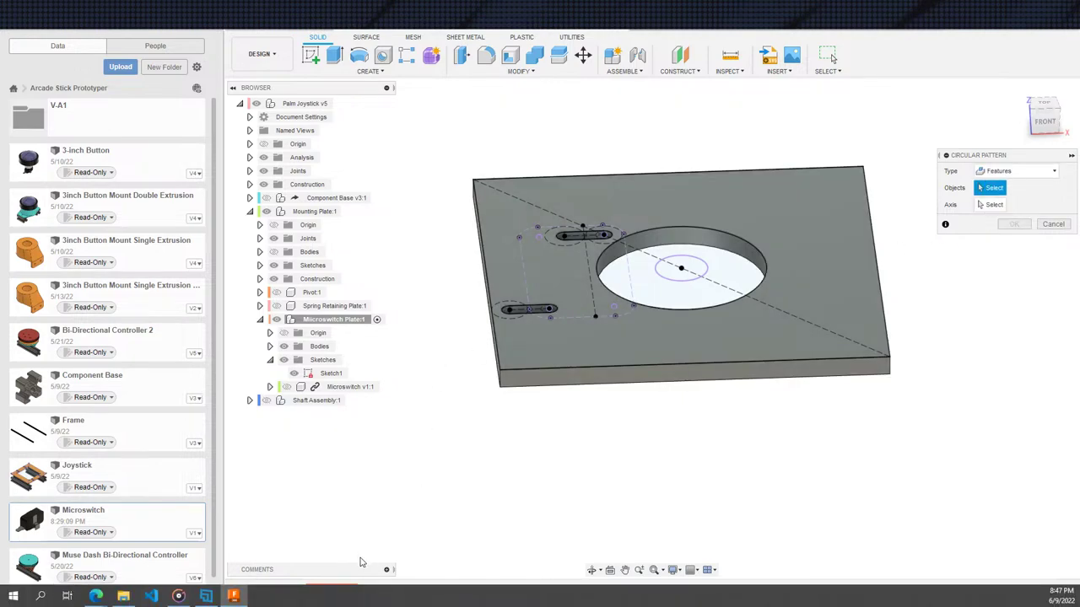
click(353, 593)
click(1016, 207)
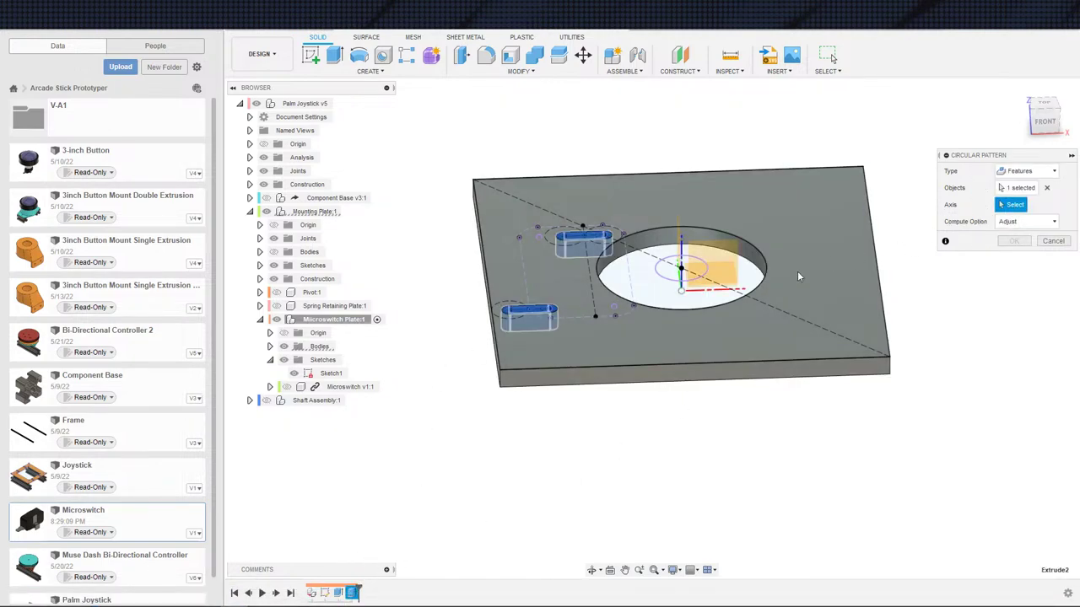
click(682, 290)
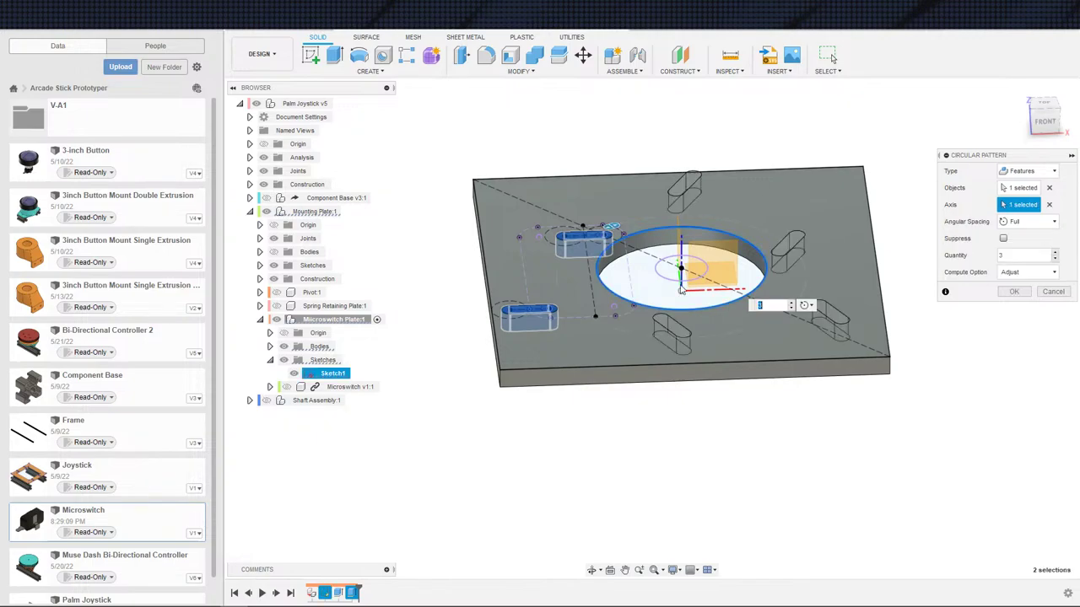
click(1053, 253)
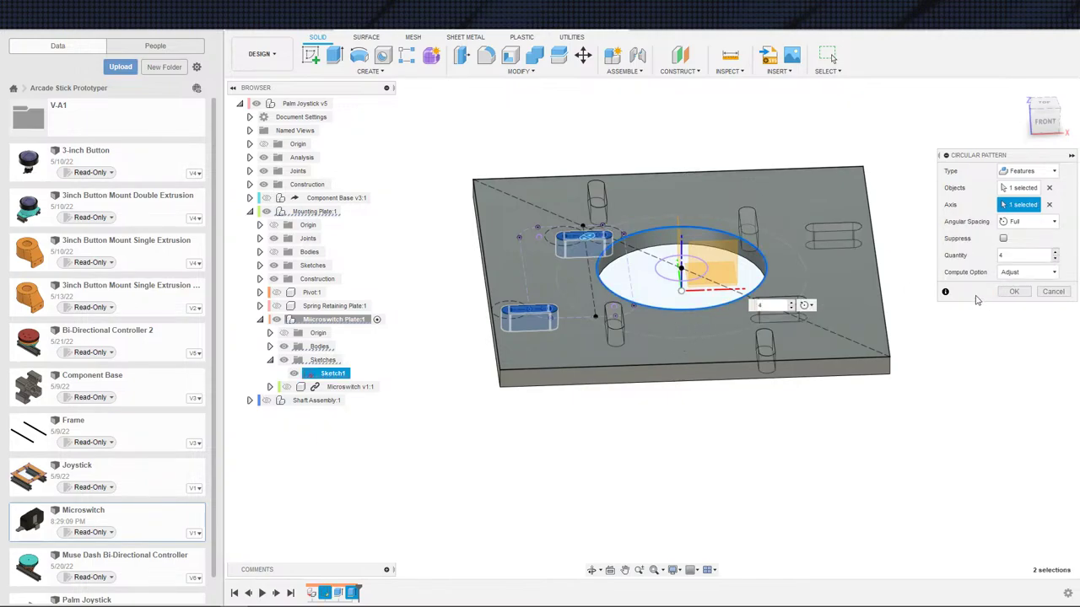
shift+middle_drag(880, 328, 874, 386)
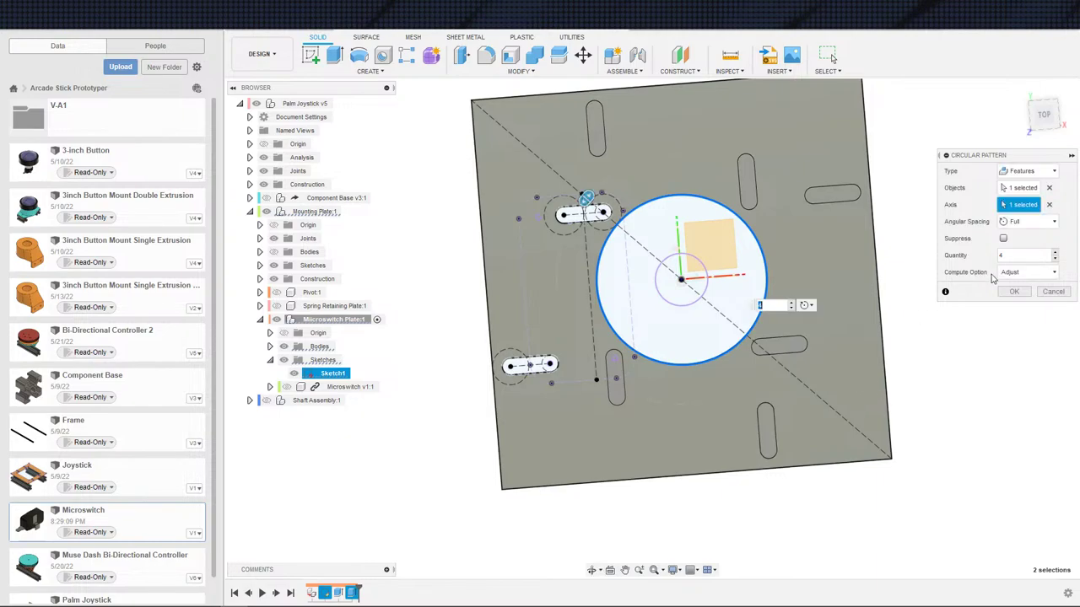
click(1012, 292)
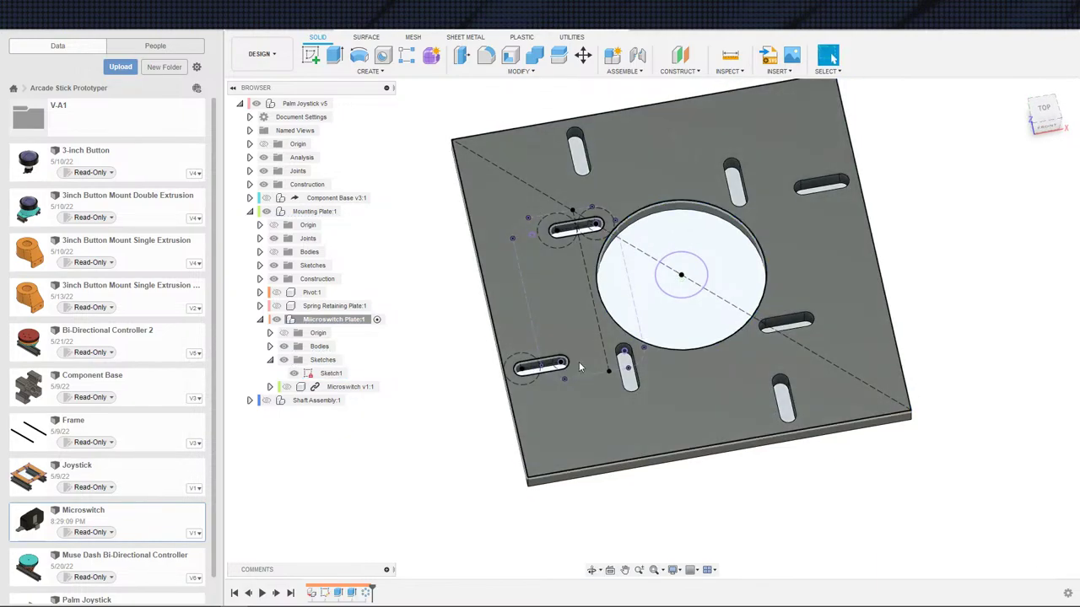
- Create a full circular component pattern of Microswitch v1:1 around the plate's central circle with a quantity of 4
click(371, 71)
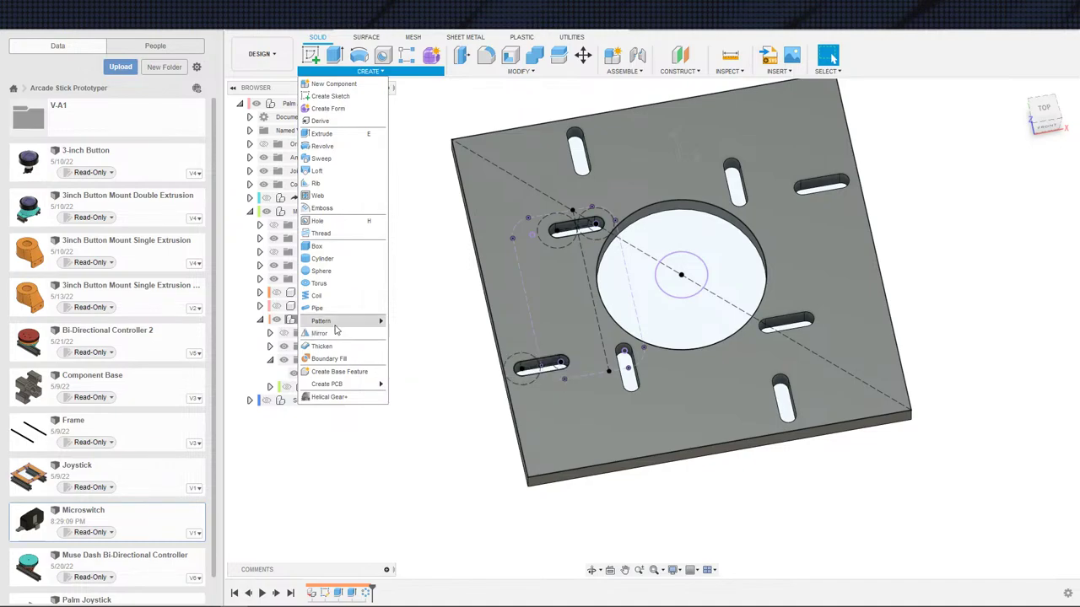
mouse_move(337, 321)
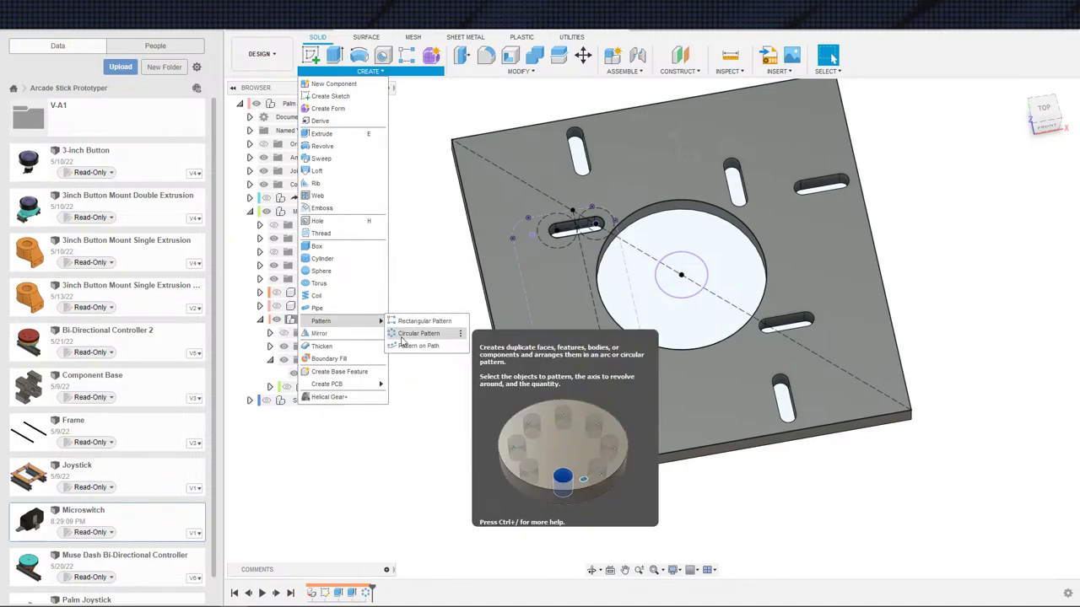
click(417, 334)
click(1016, 170)
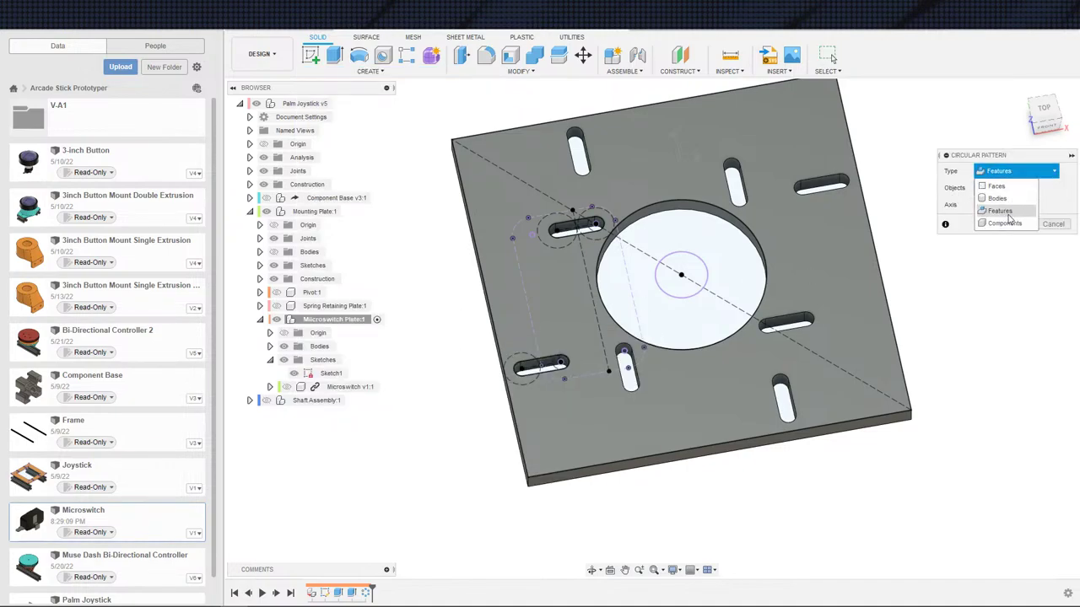
click(1004, 224)
click(380, 387)
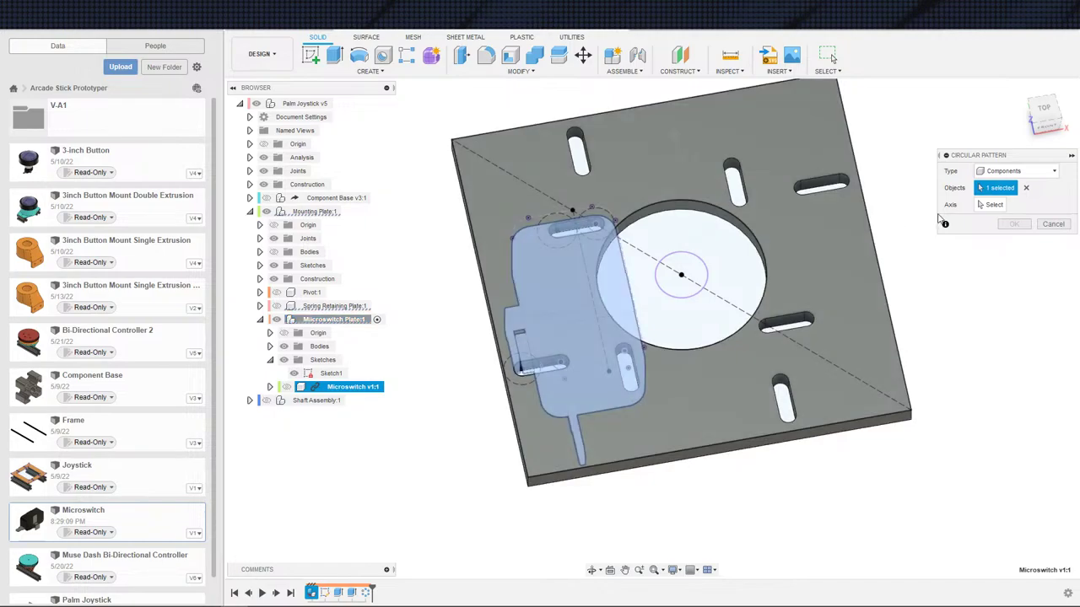
click(979, 206)
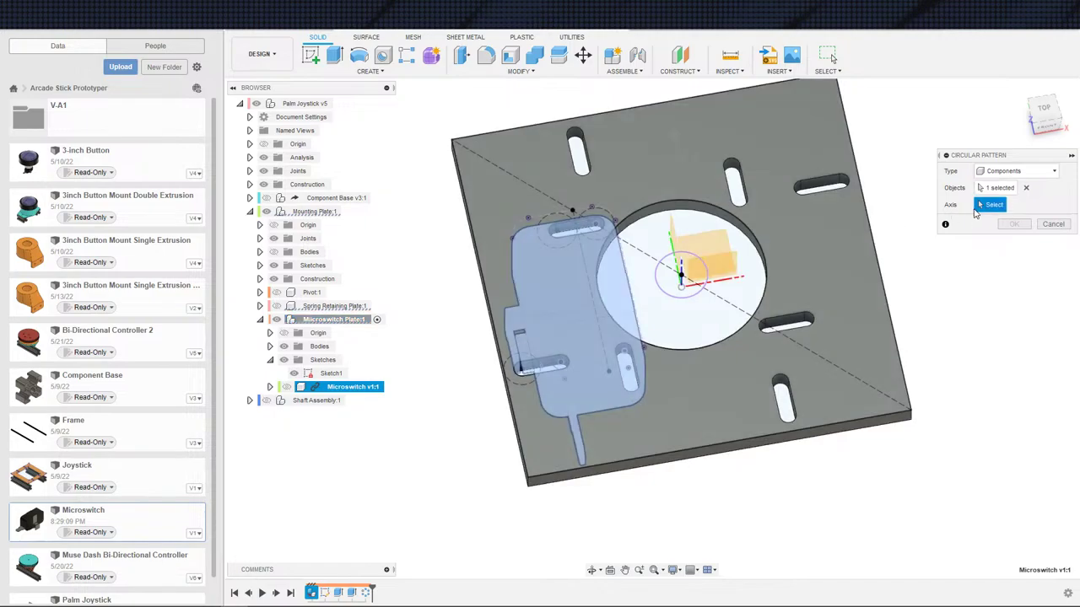
click(748, 331)
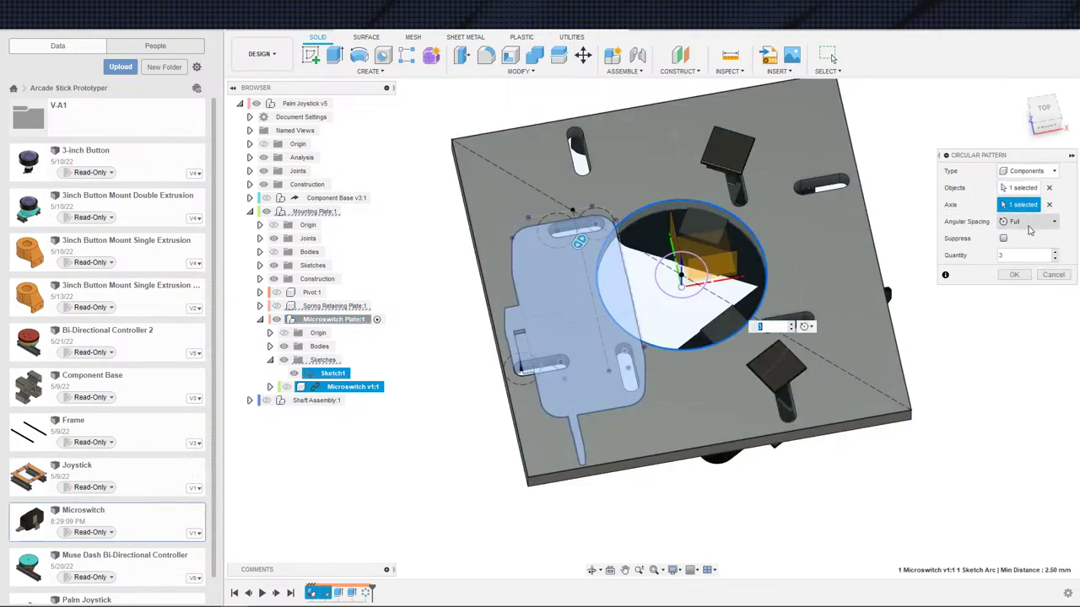
click(1014, 275)
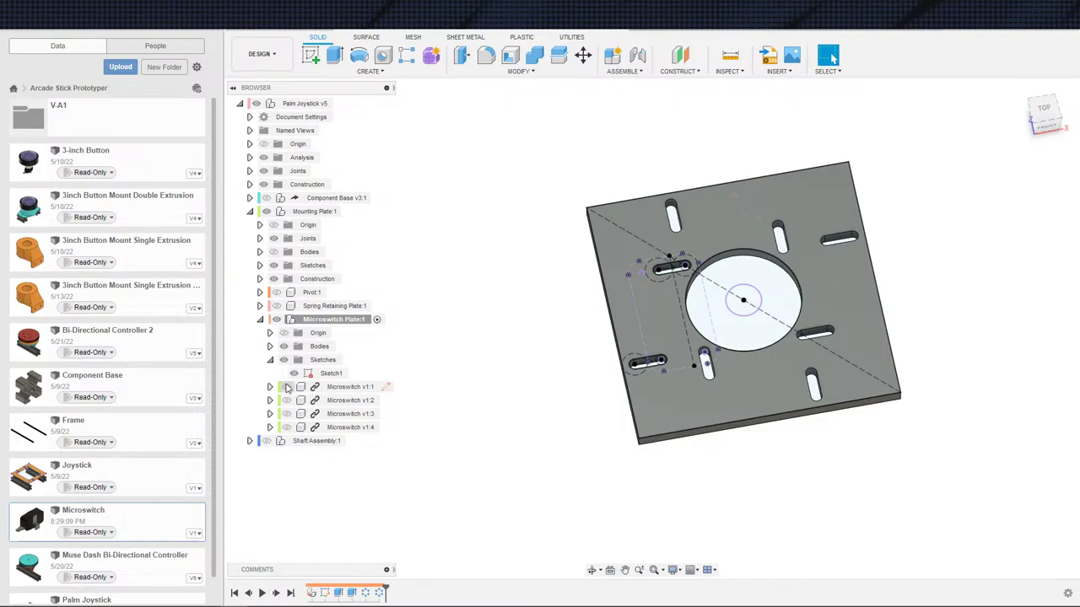
- Show all four patterned microswitches and inspect how they sit around the plate's central hole
click(287, 386)
click(287, 400)
click(287, 413)
click(287, 427)
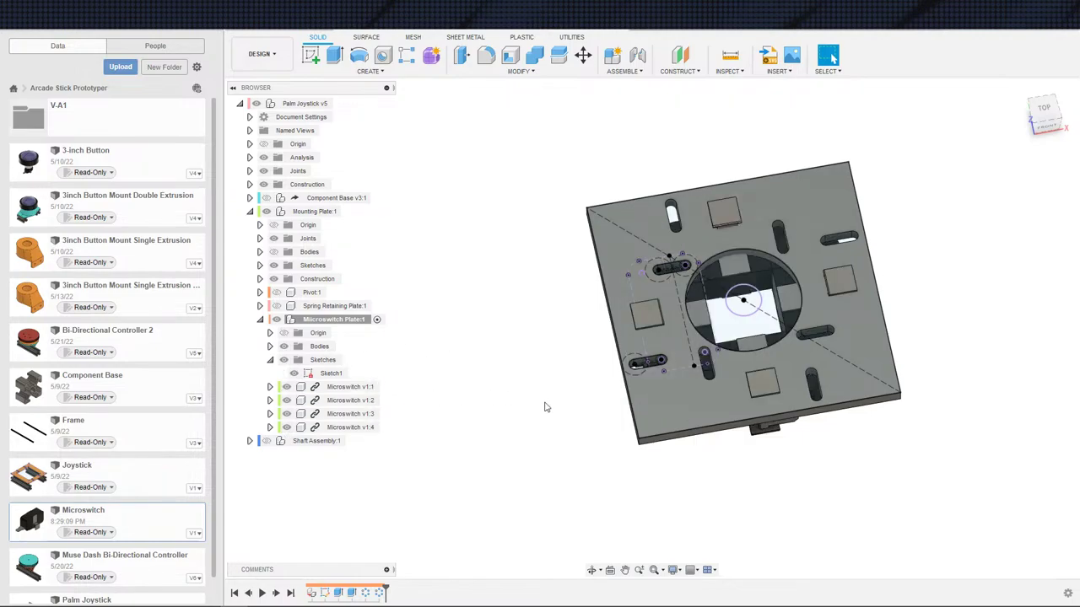
shift+middle_drag(542, 405, 533, 493)
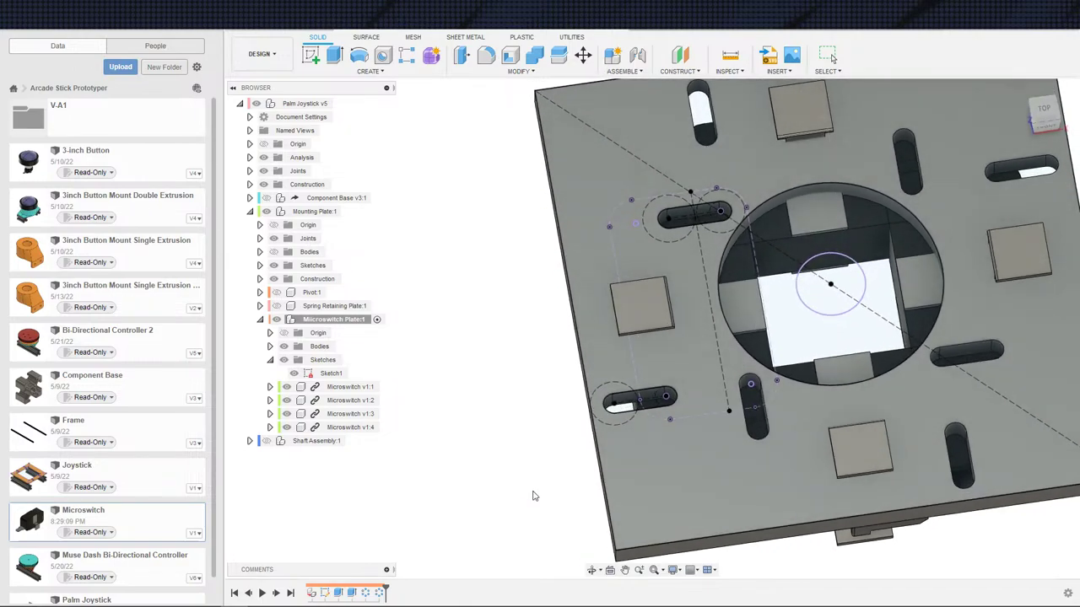
scroll(534, 426, down, 3)
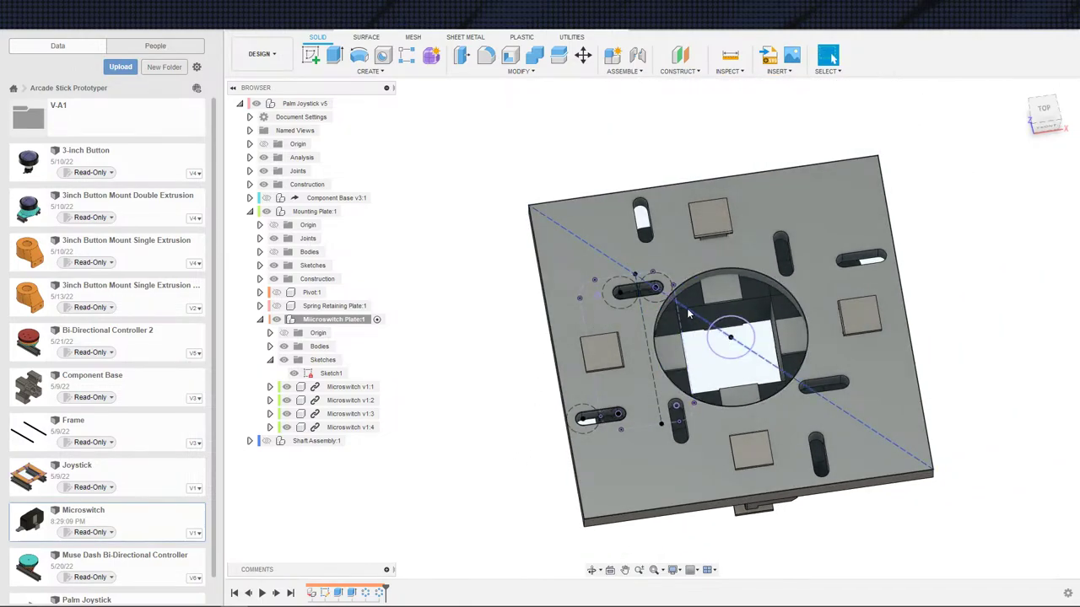
- Reopen Sketch1 for editing and check the construction circle around the upper slot's inner end against the microswitch outline
double_click(312, 594)
scroll(450, 439, up, 2)
middle_drag(450, 422, 391, 442)
scroll(402, 415, up, 1)
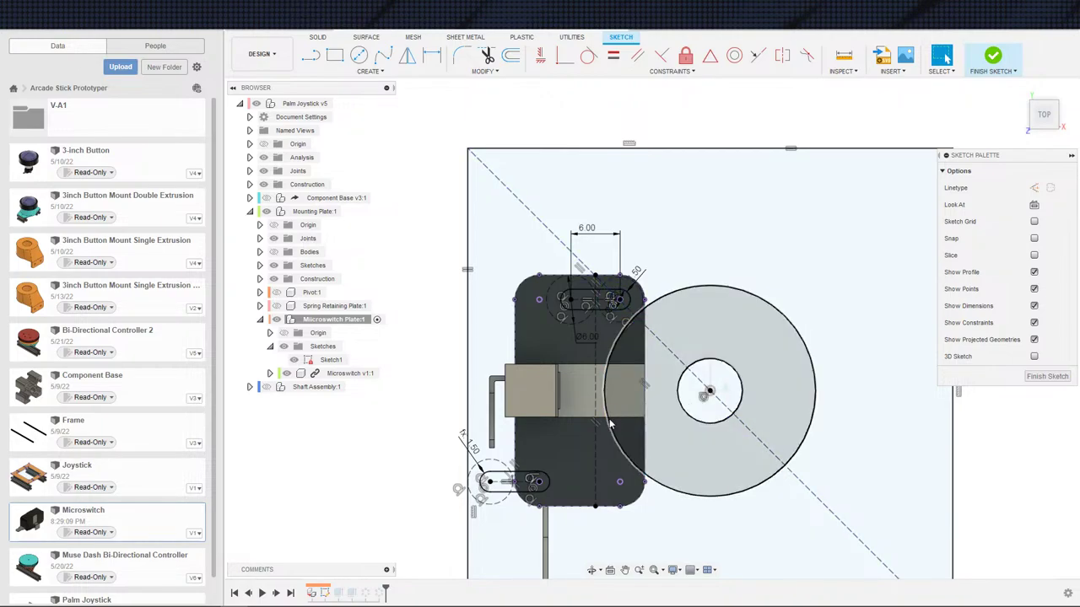
click(363, 373)
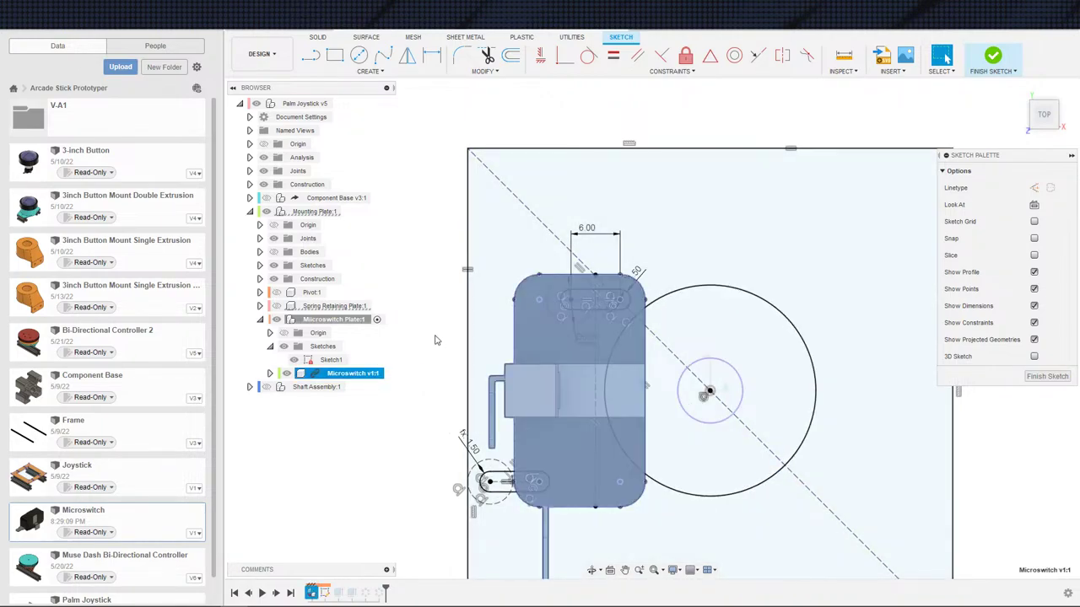
click(416, 306)
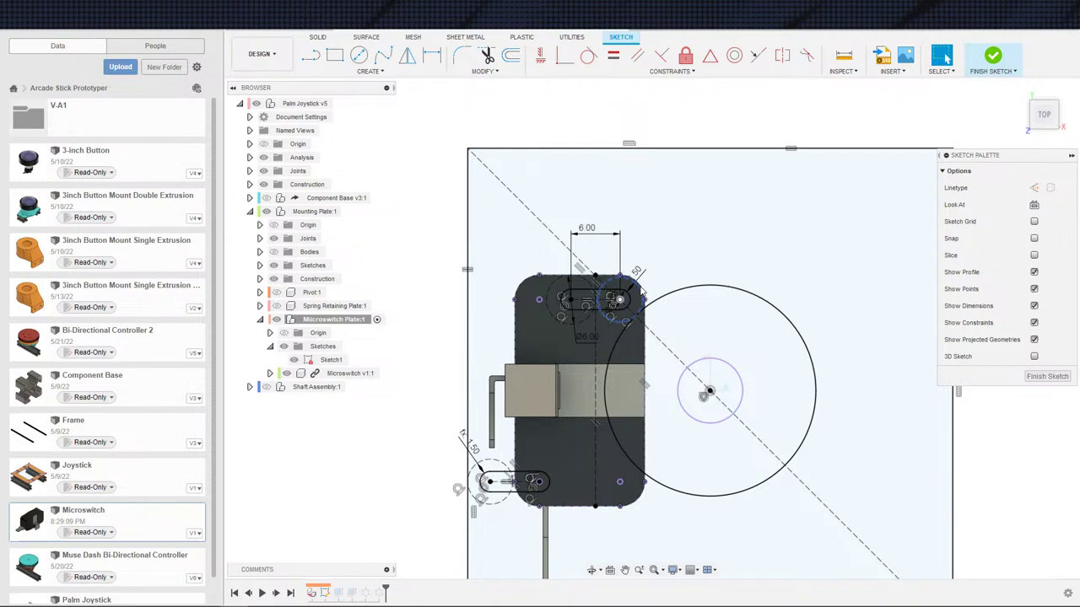
click(641, 293)
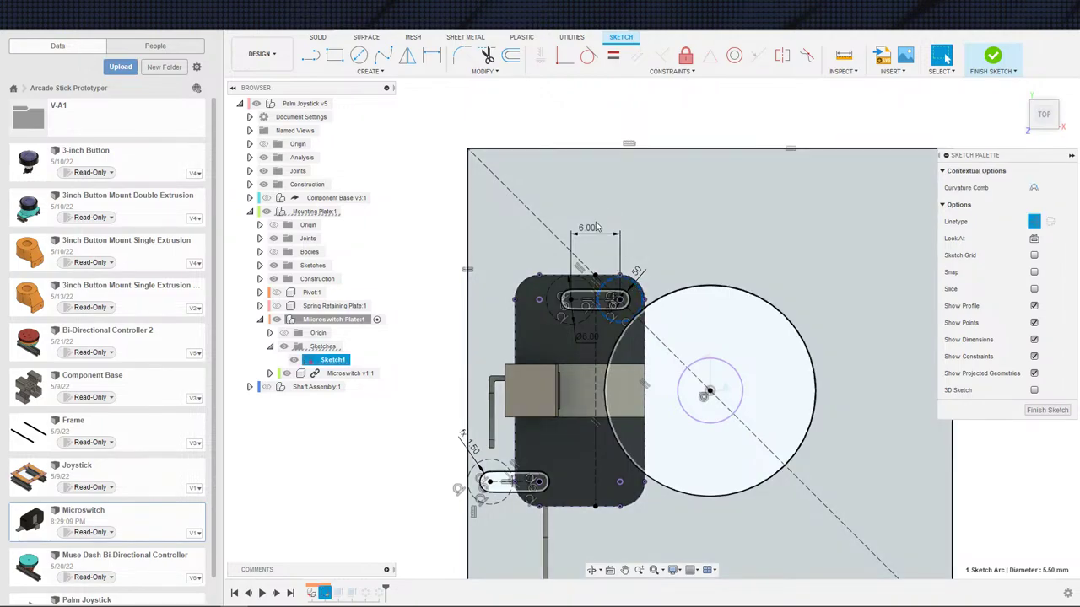
scroll(596, 227, up, 2)
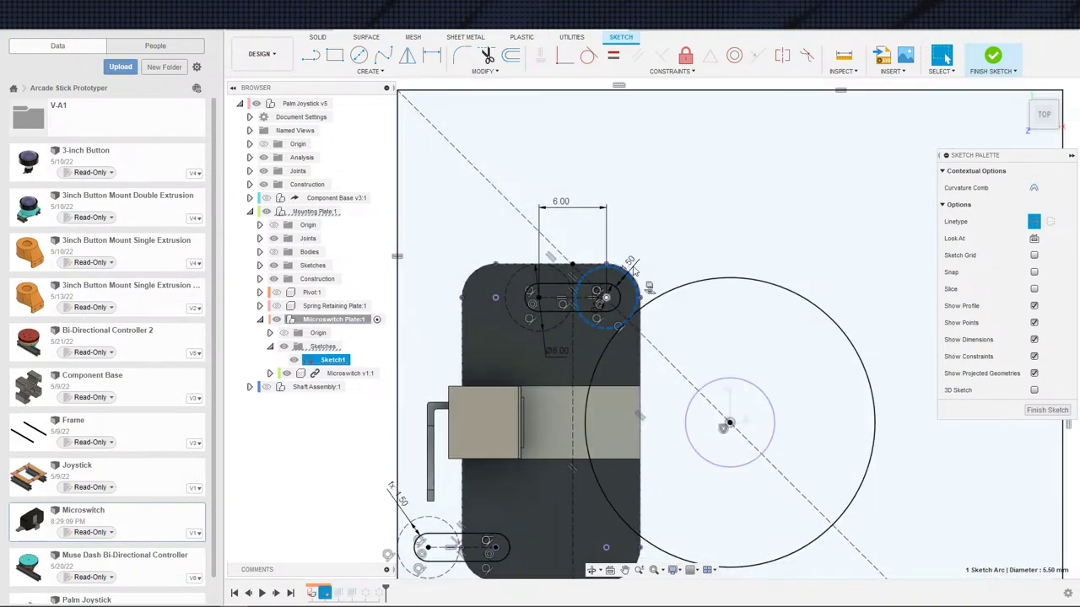
- Draw a circle centred on the upper slot's inner end and dimension it 0.5 mm outside the microswitch's rounded corner
key(c)
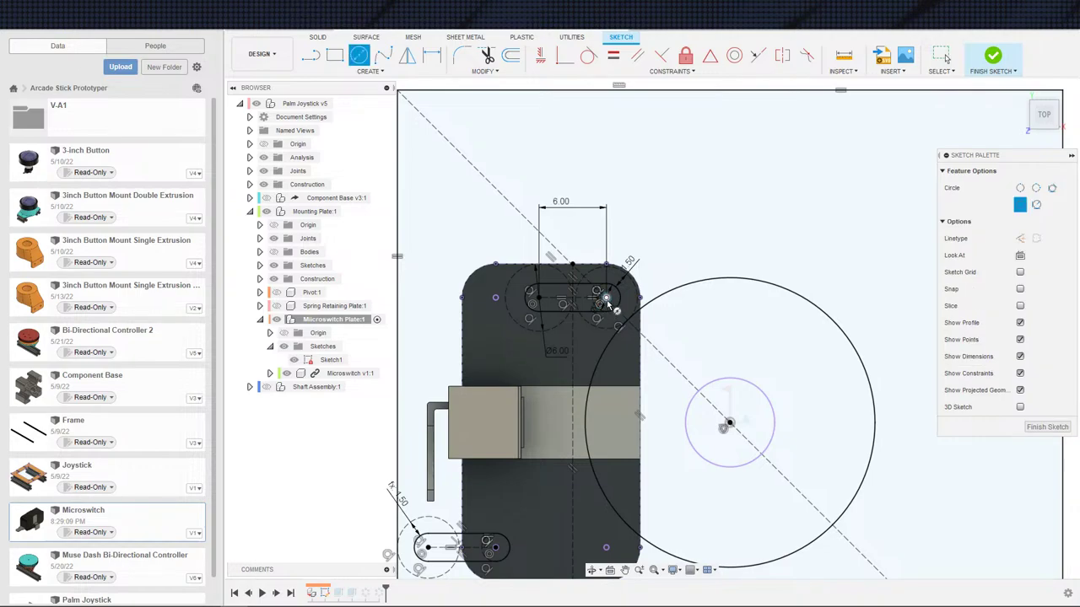
click(943, 56)
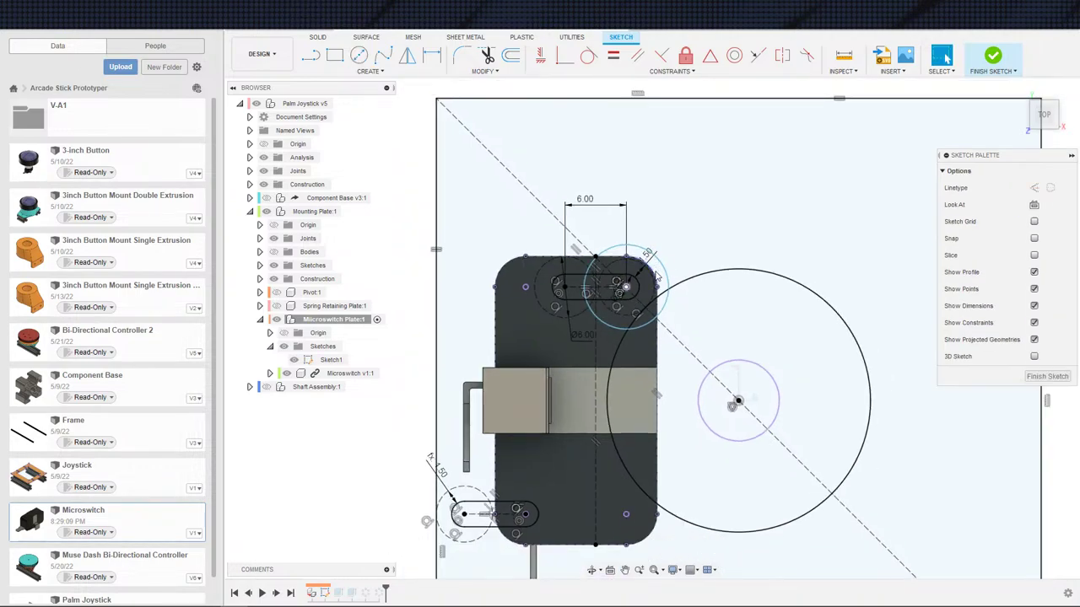
click(654, 275)
click(674, 261)
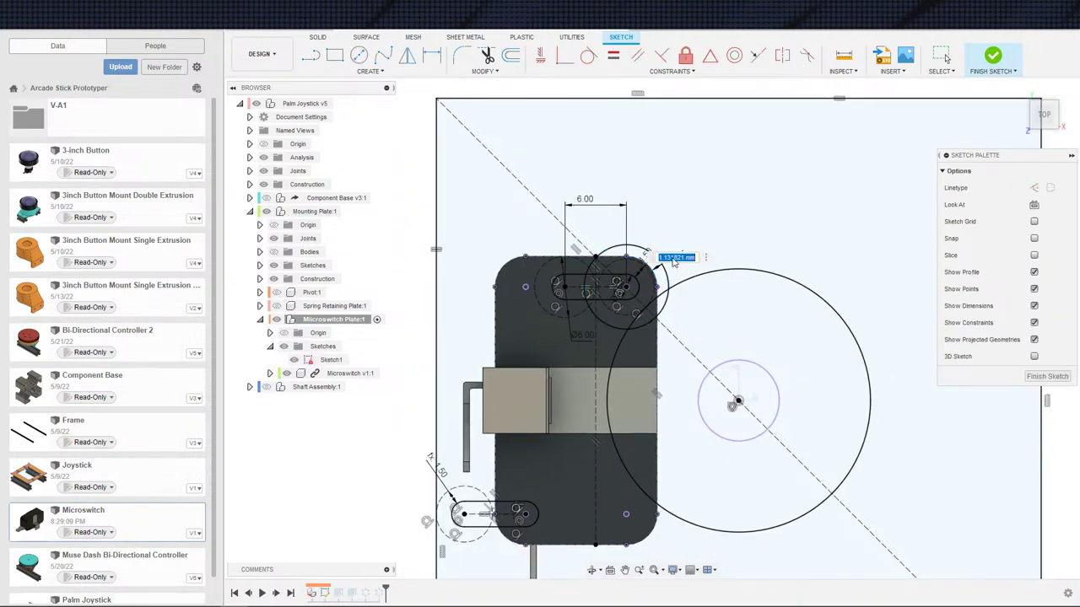
text(.5)
key(Return)
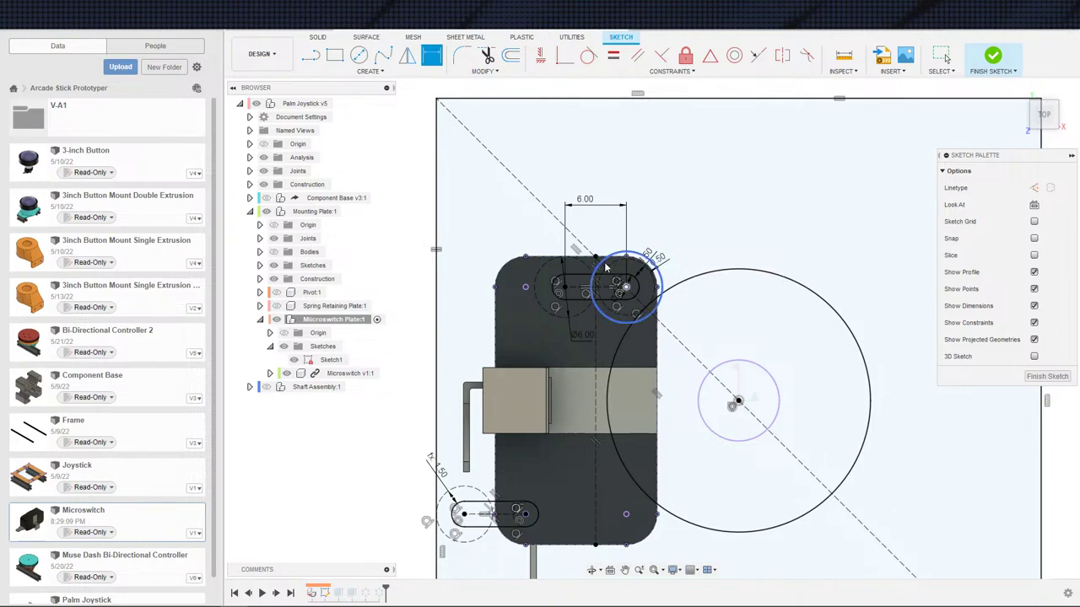
- Convert the new clearance circle around the upper slot's inner end to construction geometry
scroll(605, 267, up, 3)
key(Escape)
click(693, 288)
key(x)
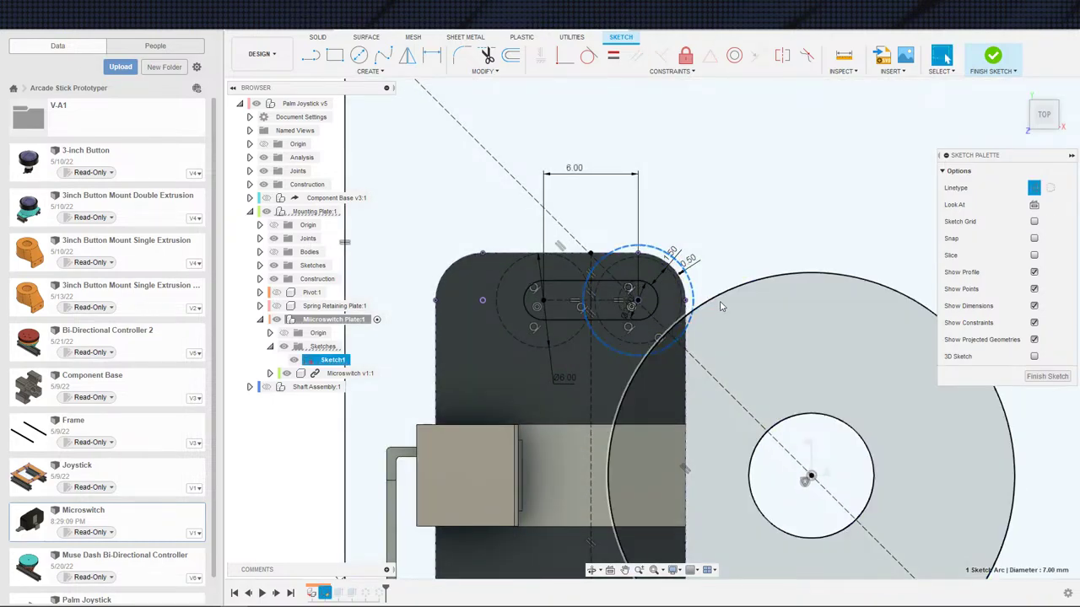
scroll(718, 306, down, 1)
middle_drag(732, 388, 711, 367)
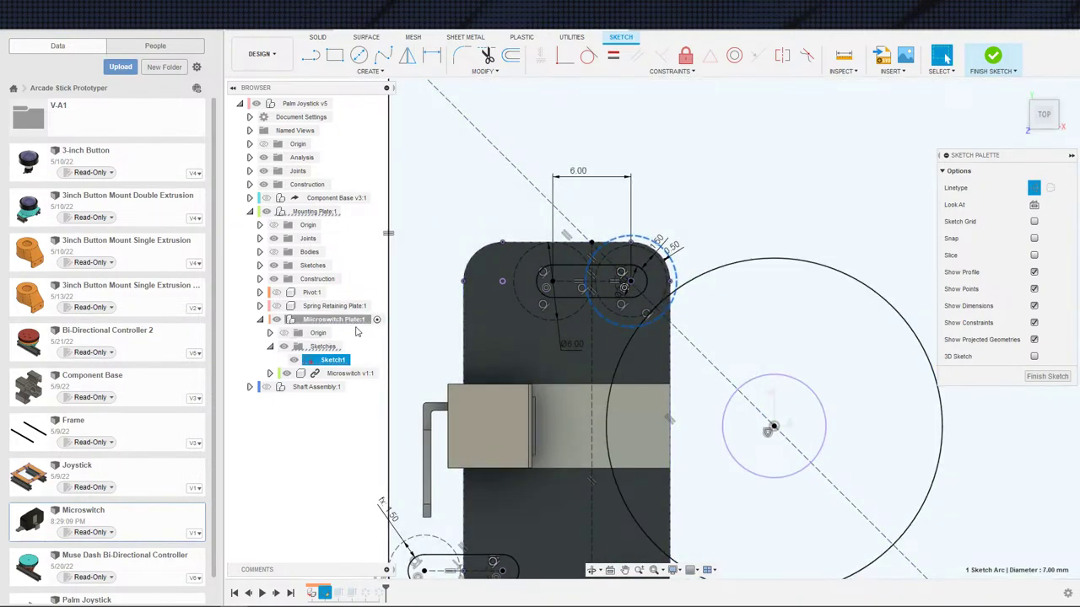
- Hide the Microswitch v1:1 component so that only the plate sketch geometry is shown
key(Escape)
click(277, 321)
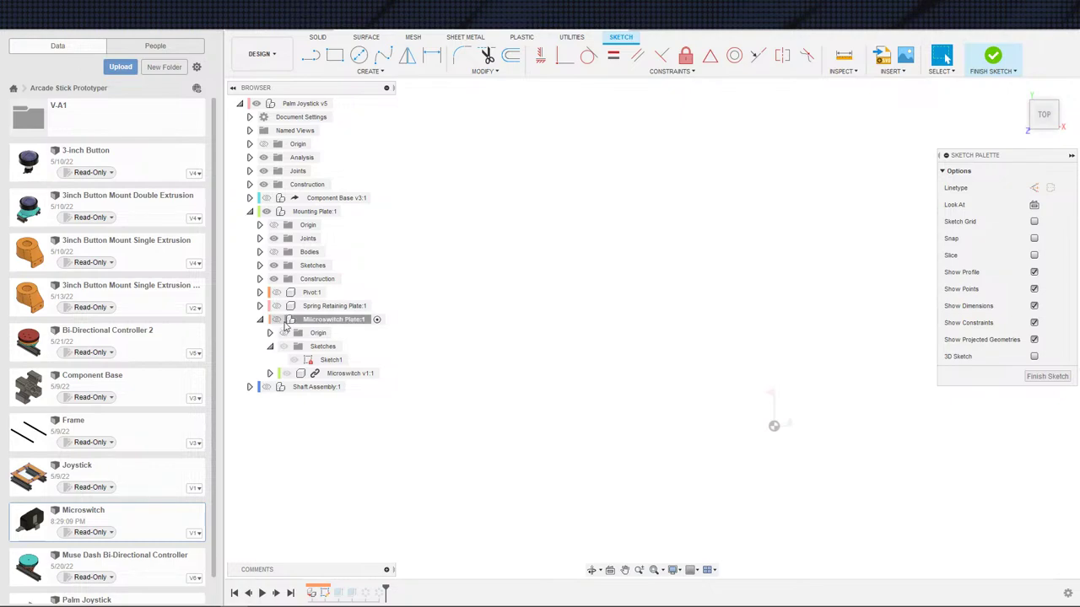
click(279, 321)
click(287, 373)
scroll(384, 258, down, 2)
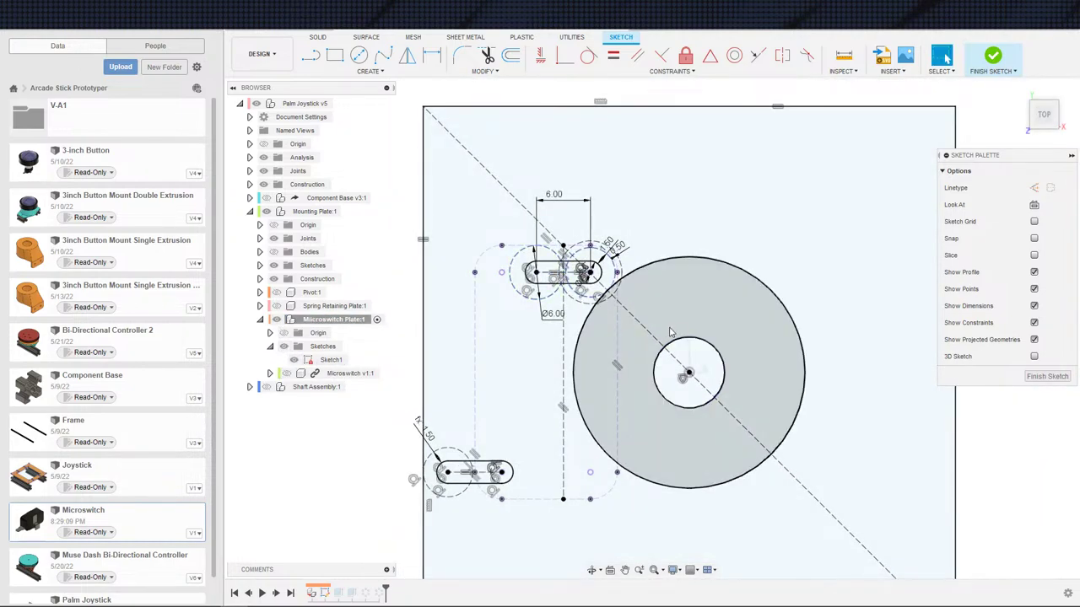
- Delete the small construction circle inside the upper slot's inner end
scroll(596, 310, up, 1)
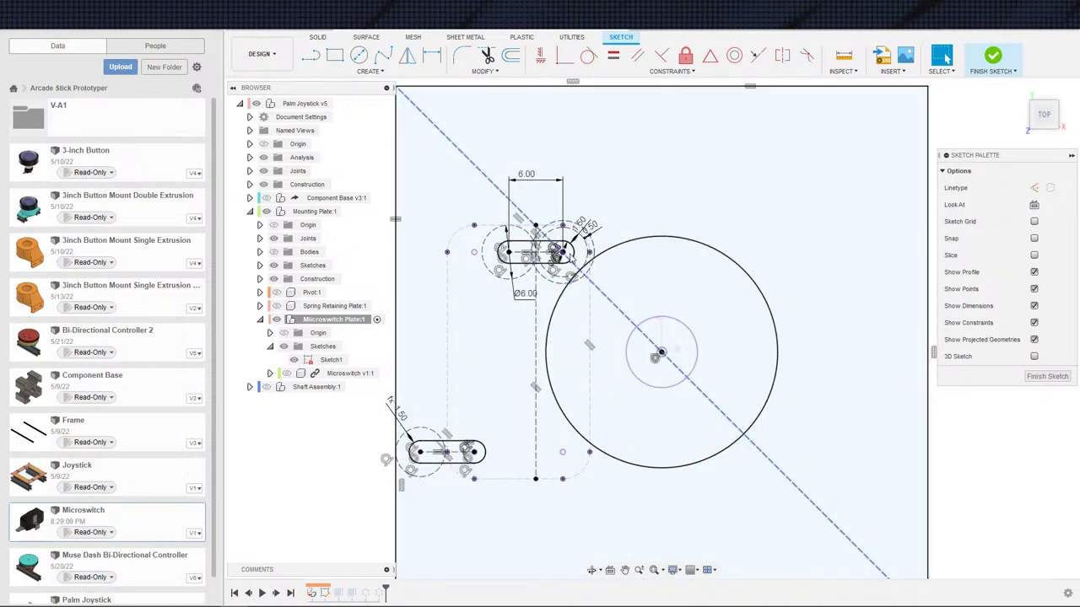
scroll(529, 281, up, 3)
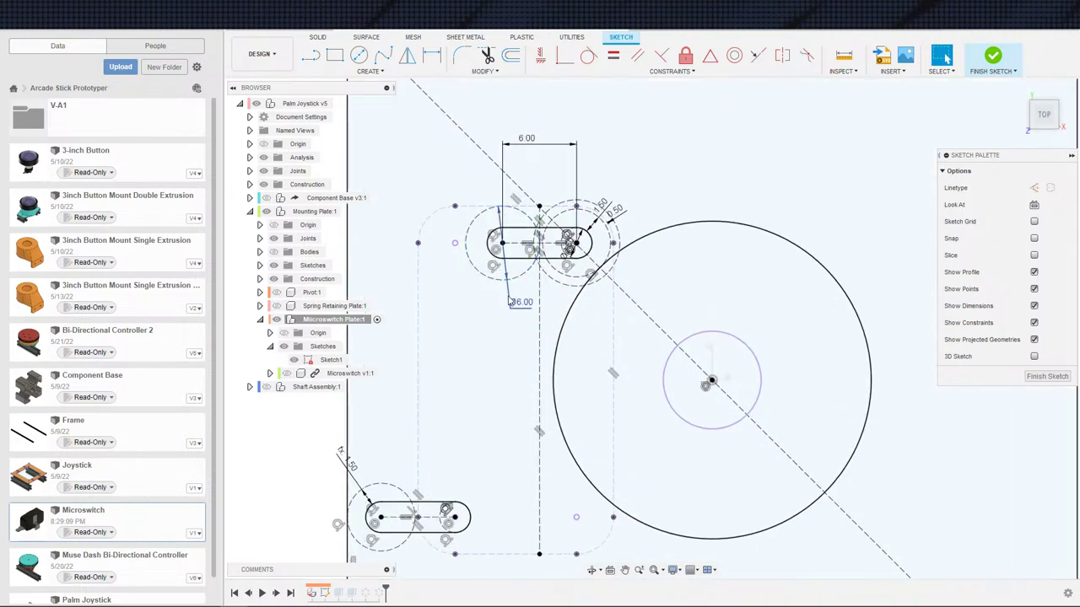
mouse_move(529, 281)
middle_down()
mouse_move(532, 302)
mouse_move(583, 294)
mouse_move(562, 290)
mouse_move(545, 302)
middle_up()
scroll(523, 312, down, 2)
scroll(584, 294, down, 1)
scroll(582, 291, down, 1)
scroll(545, 302, up, 2)
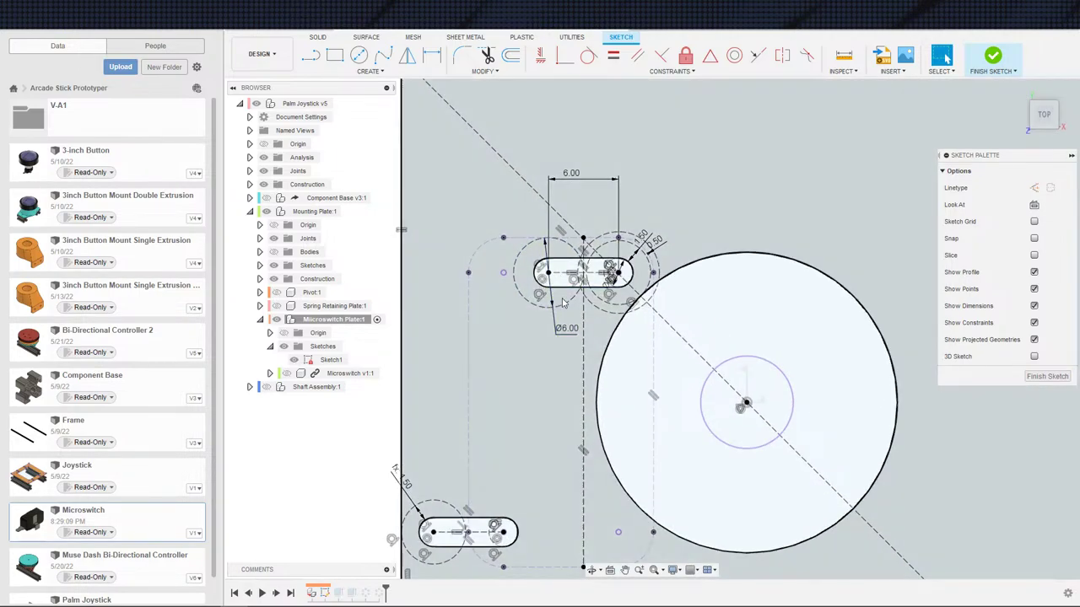
scroll(566, 295, up, 3)
scroll(565, 296, up, 1)
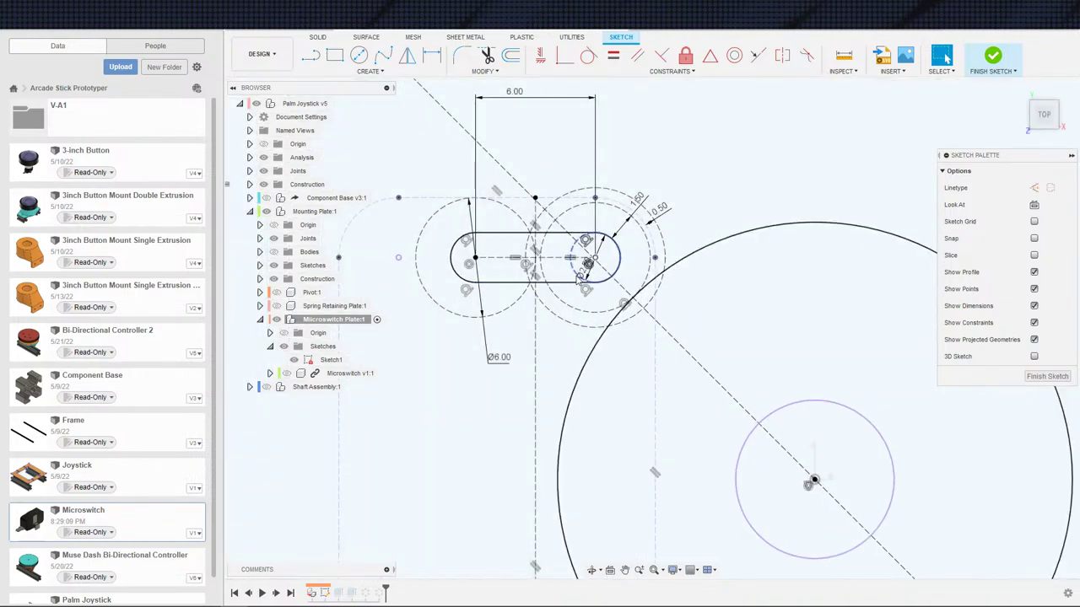
click(600, 264)
key(Delete)
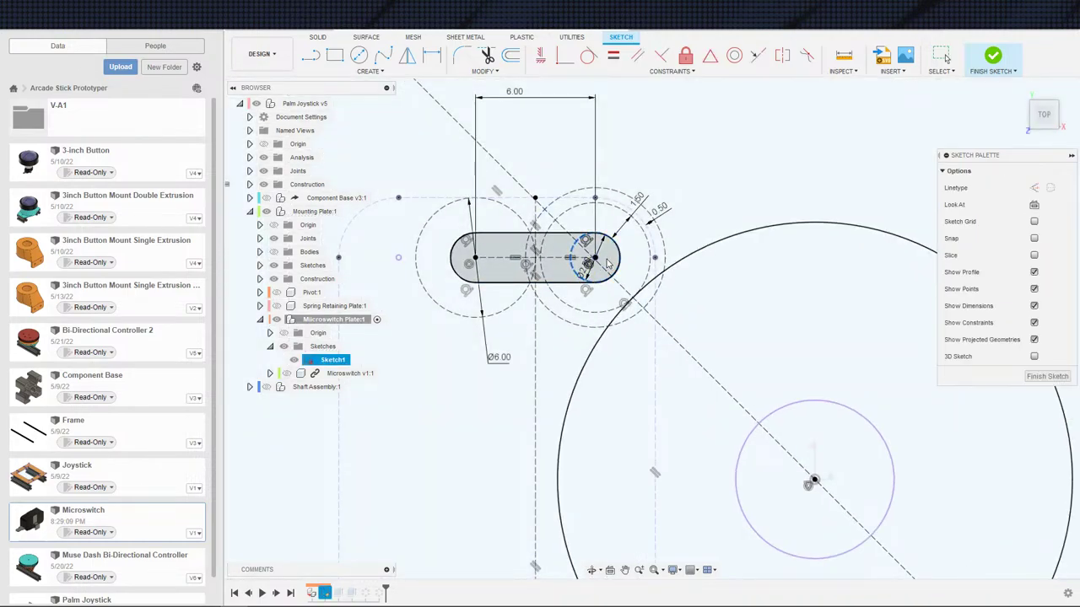
- Delete the small construction circle inside the lower slot's inner end
scroll(466, 339, down, 5)
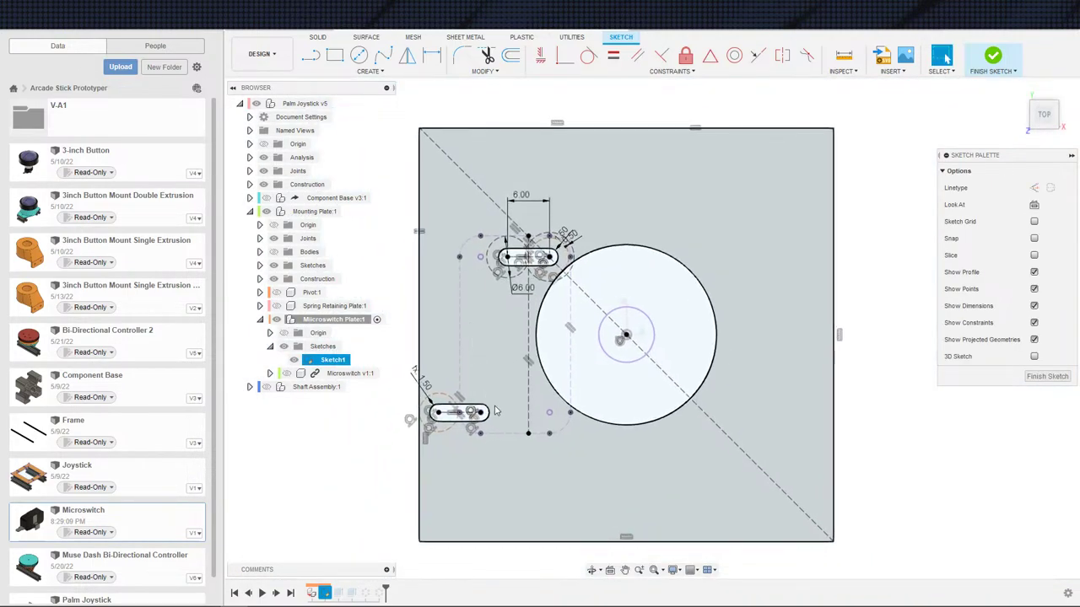
scroll(431, 394, up, 4)
click(474, 424)
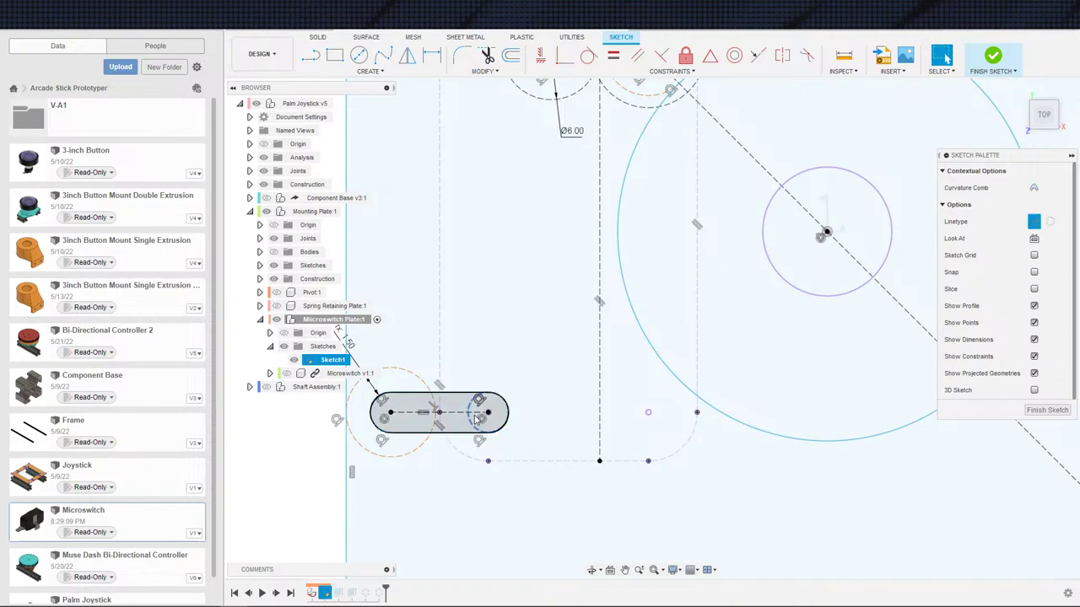
key(Delete)
scroll(486, 431, down, 5)
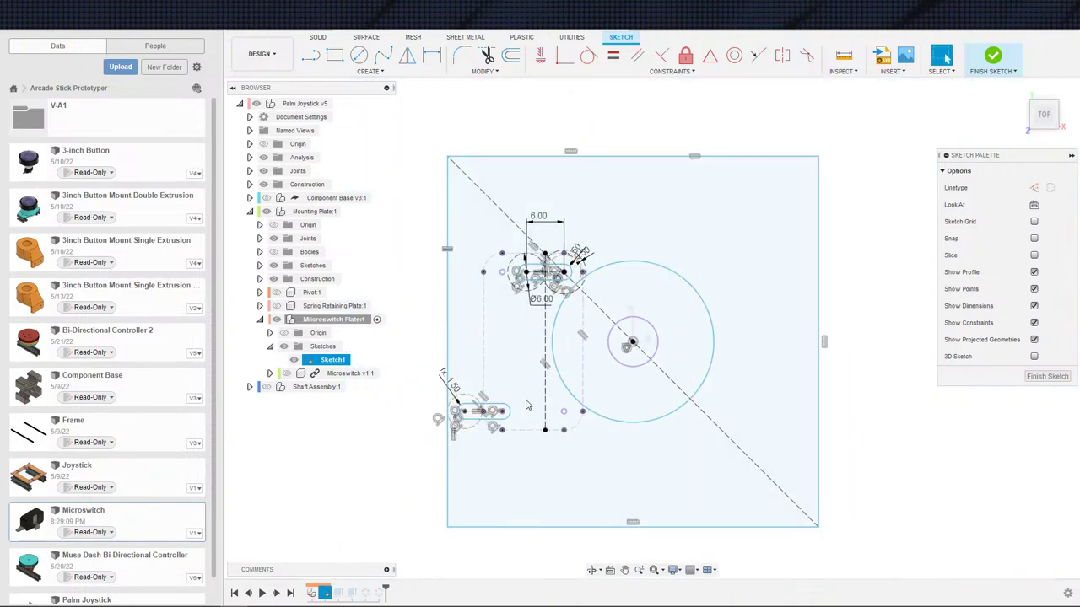
- Add a radius dimension to the upper slot's inner end arc and switch it to a diameter dimension
scroll(485, 383, up, 4)
scroll(485, 384, down, 1)
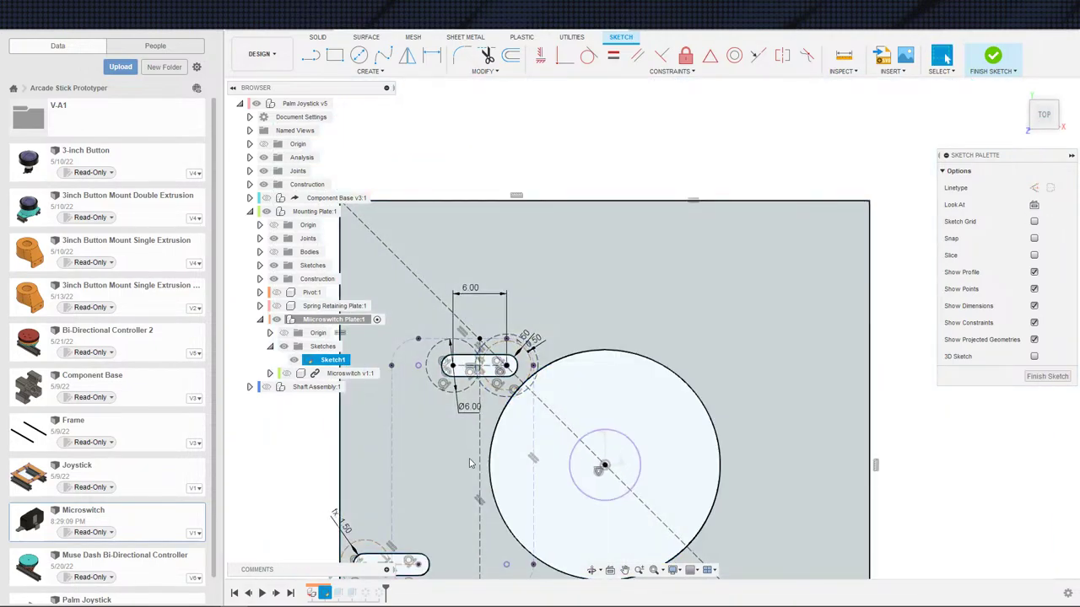
click(501, 374)
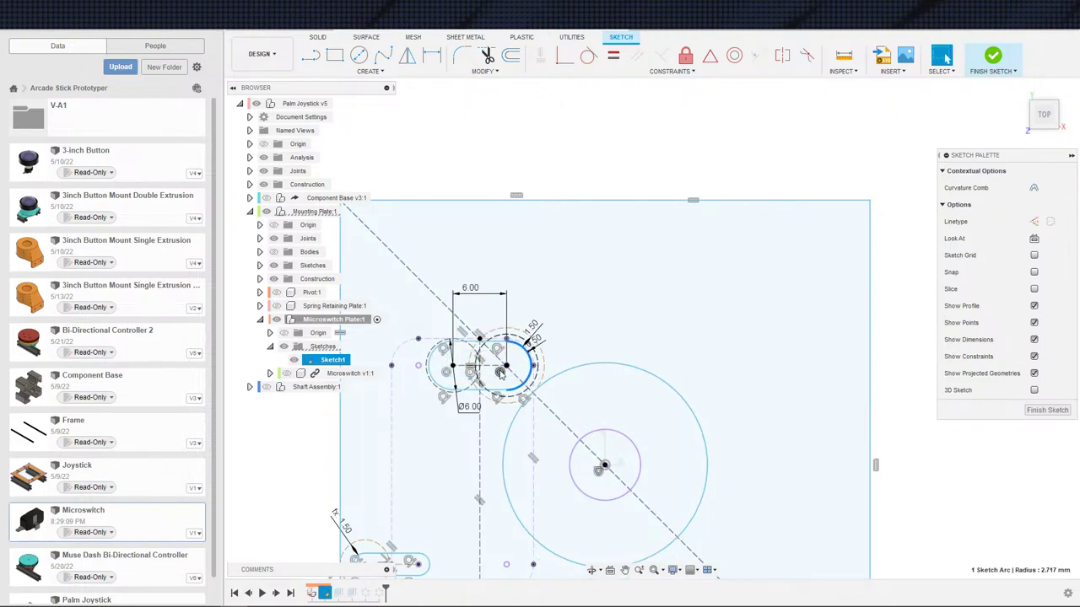
key(c)
scroll(513, 359, up, 3)
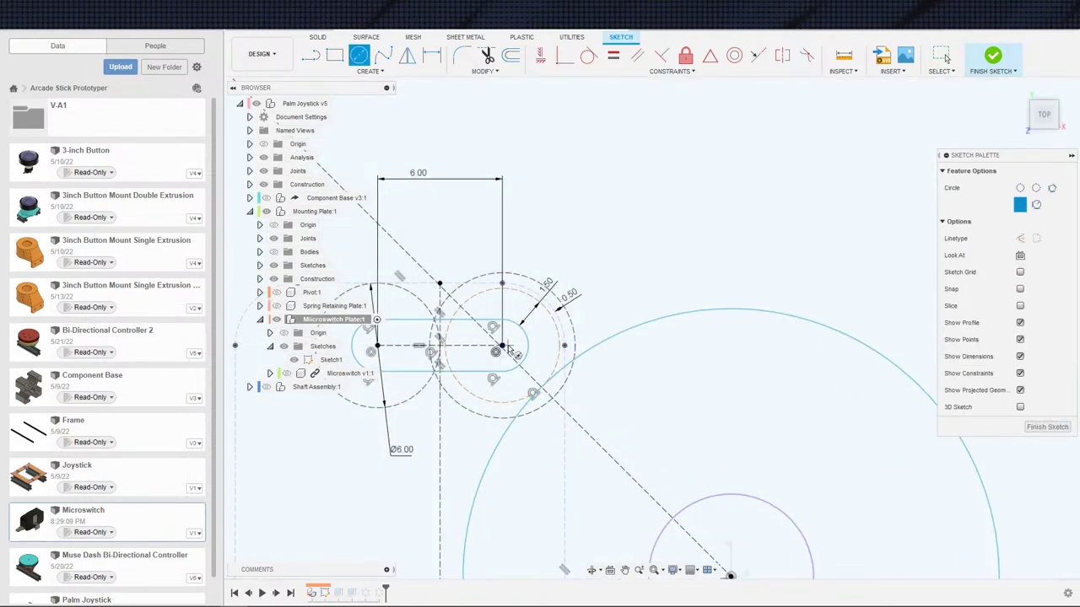
key(Escape)
click(511, 341)
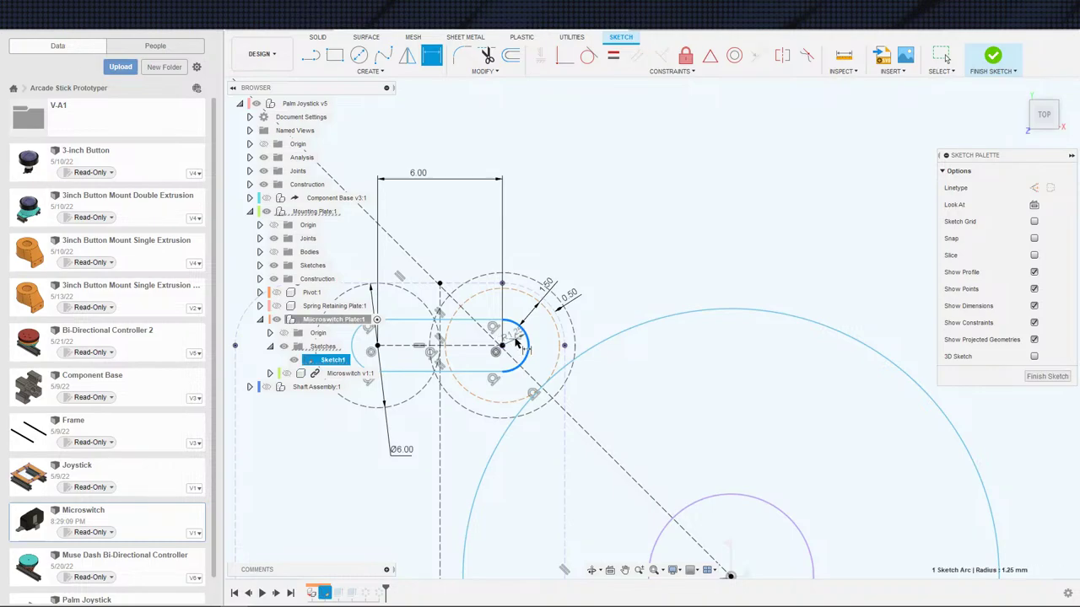
click(516, 340)
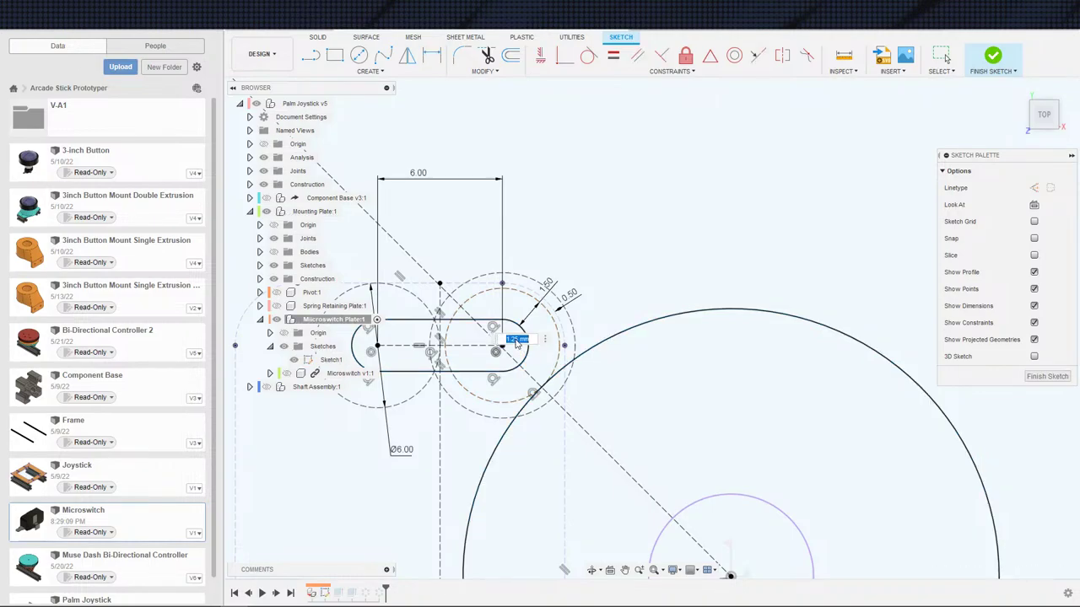
key(Escape)
right_click(512, 341)
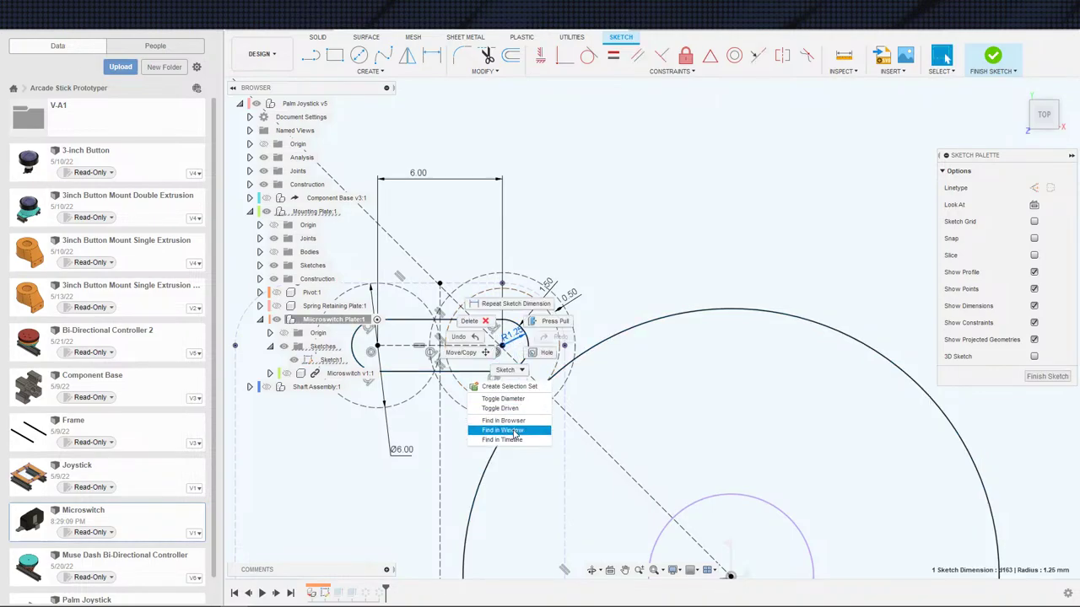
click(512, 402)
scroll(510, 376, down, 8)
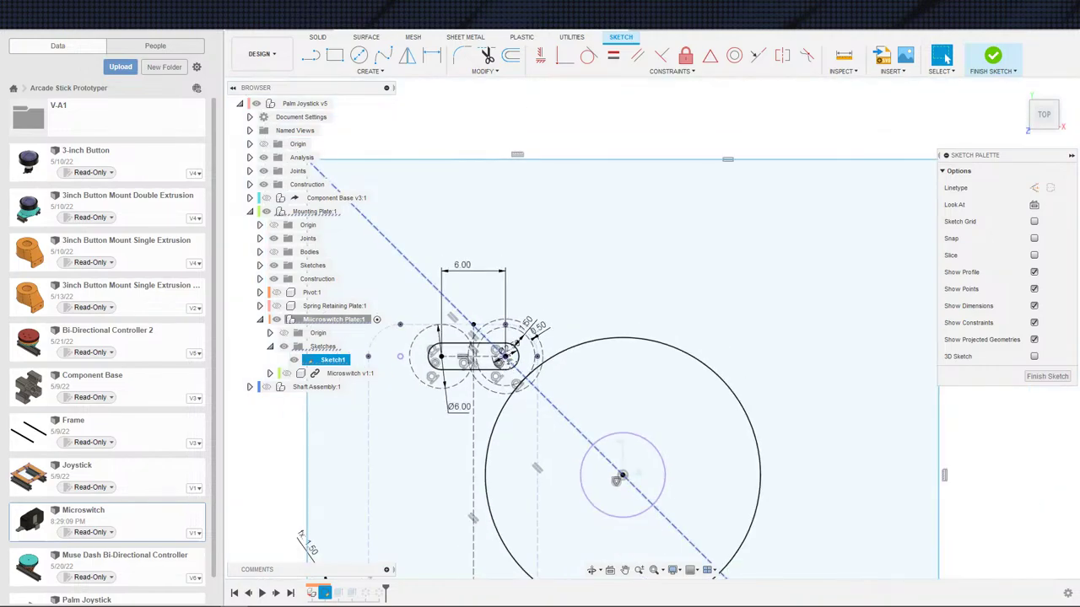
- Examine the upper slot and the construction circles around its ends
mouse_move(494, 400)
middle_down()
mouse_move(547, 354)
mouse_move(550, 332)
middle_up()
scroll(593, 368, up, 5)
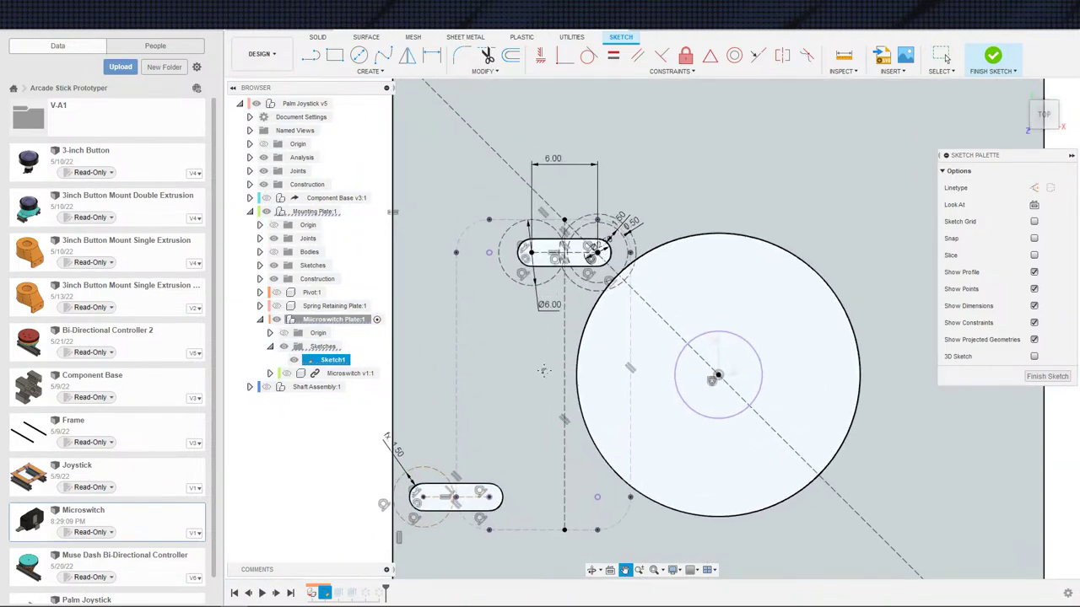
scroll(620, 251, up, 3)
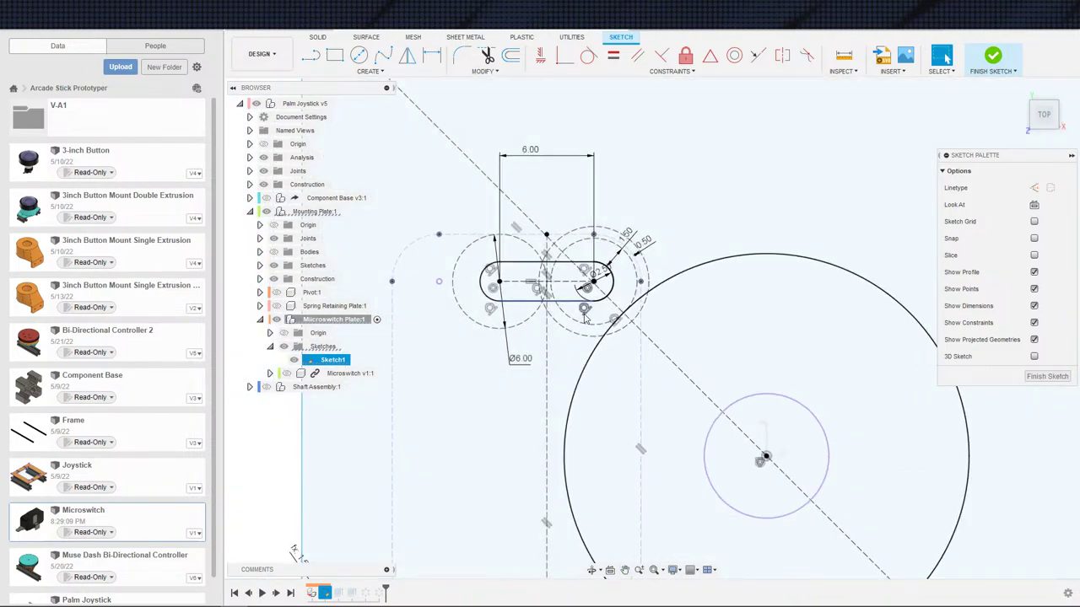
scroll(626, 252, up, 3)
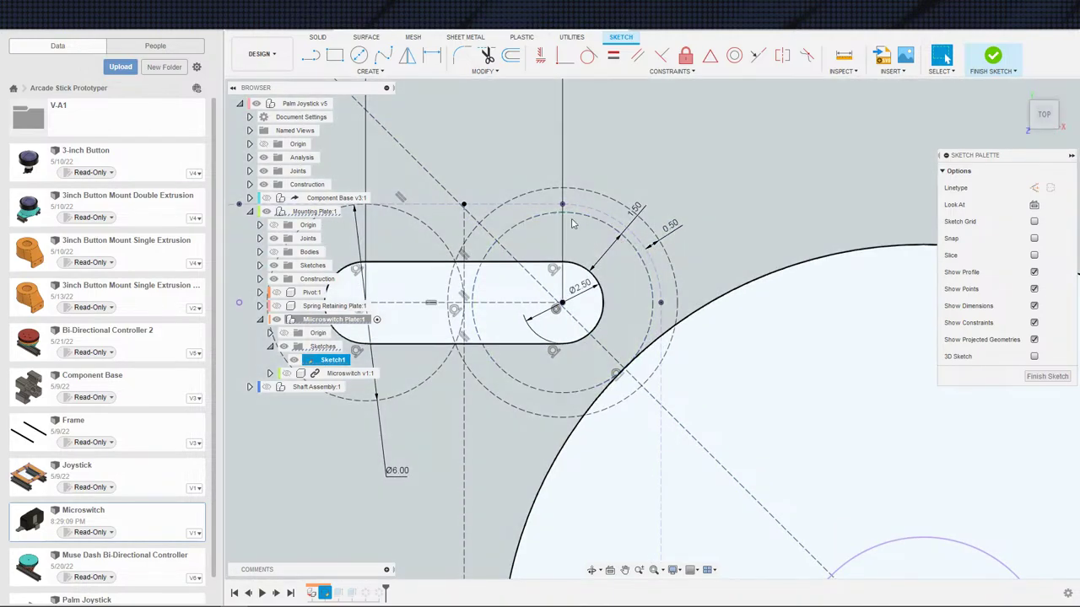
scroll(582, 276, down, 2)
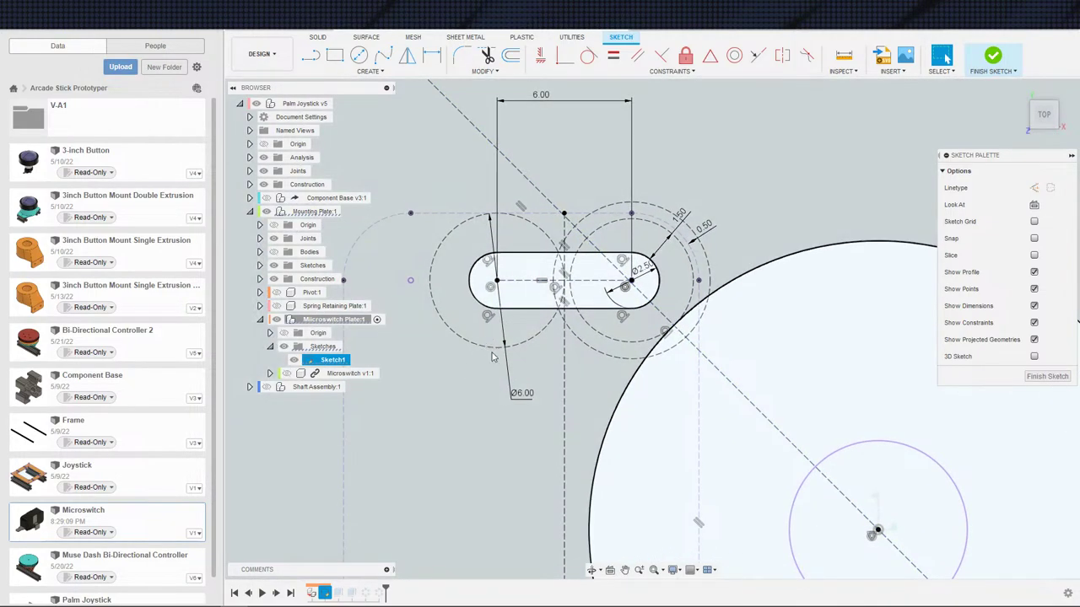
scroll(533, 351, down, 1)
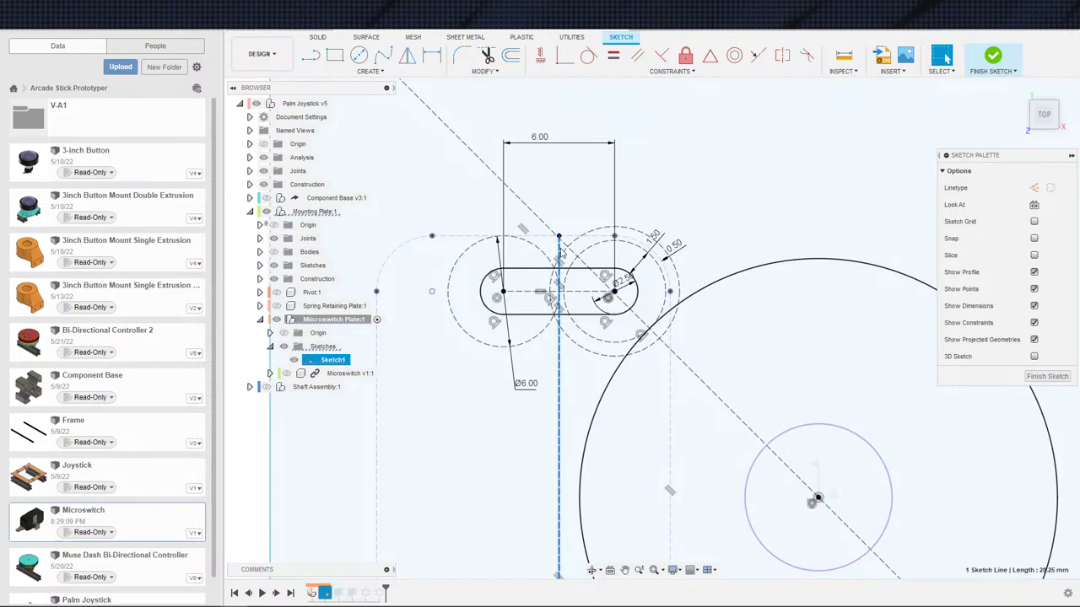
click(621, 245)
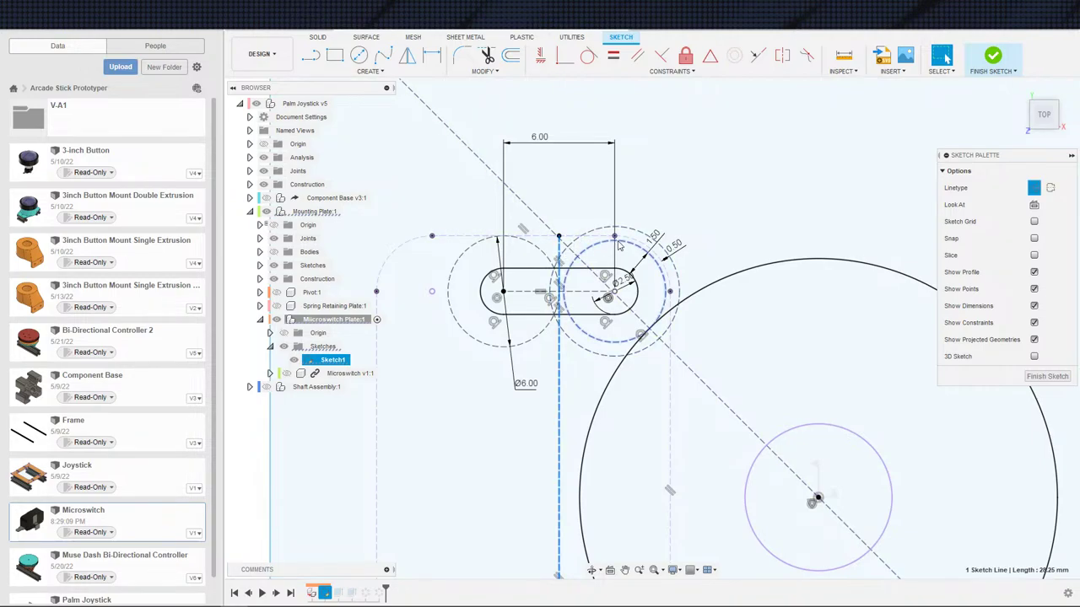
key(Escape)
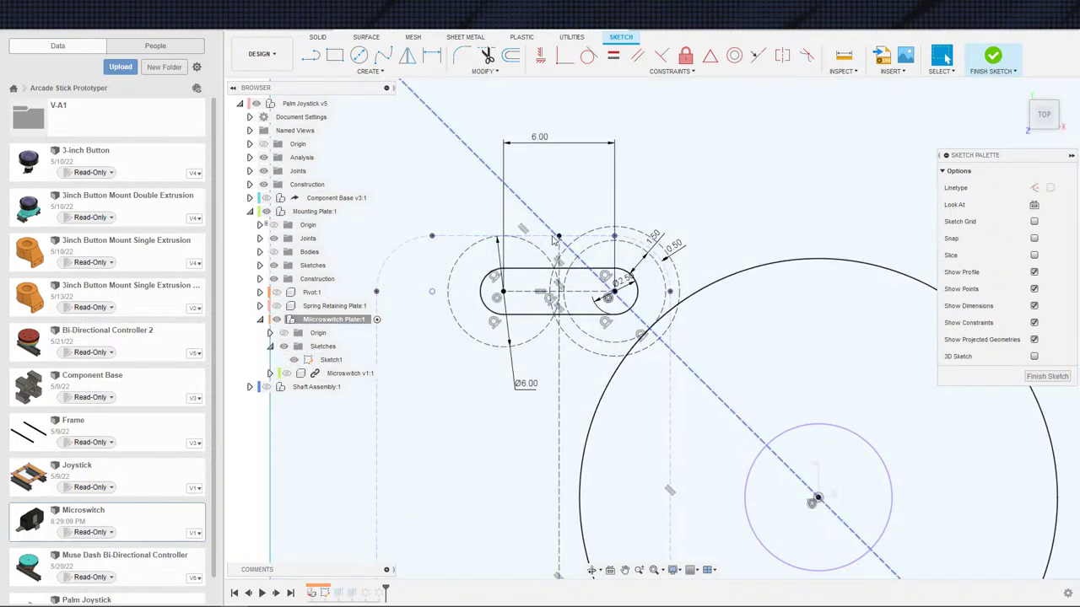
- Add a radius dimension to the lower slot's inner end arc and switch it to a diameter dimension
scroll(447, 329, down, 4)
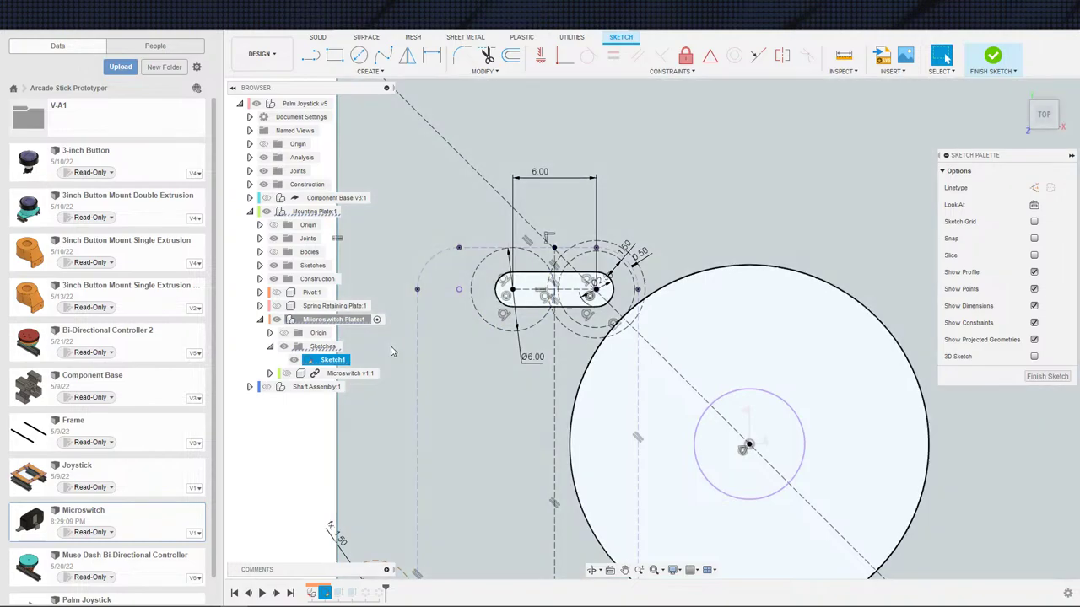
middle_drag(444, 334, 470, 315)
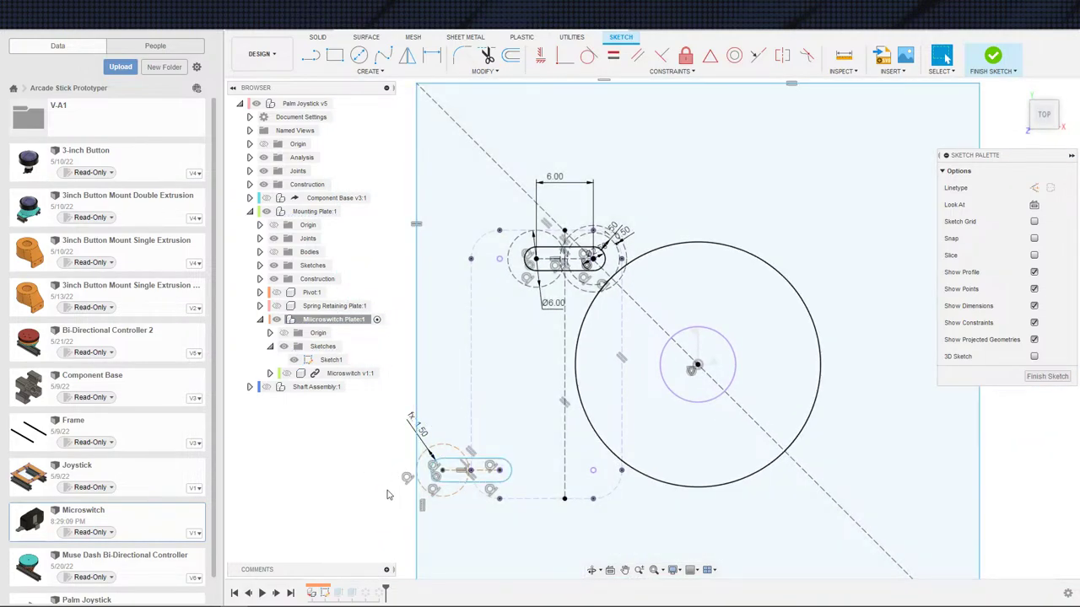
scroll(511, 473, up, 2)
scroll(511, 477, up, 3)
key(c)
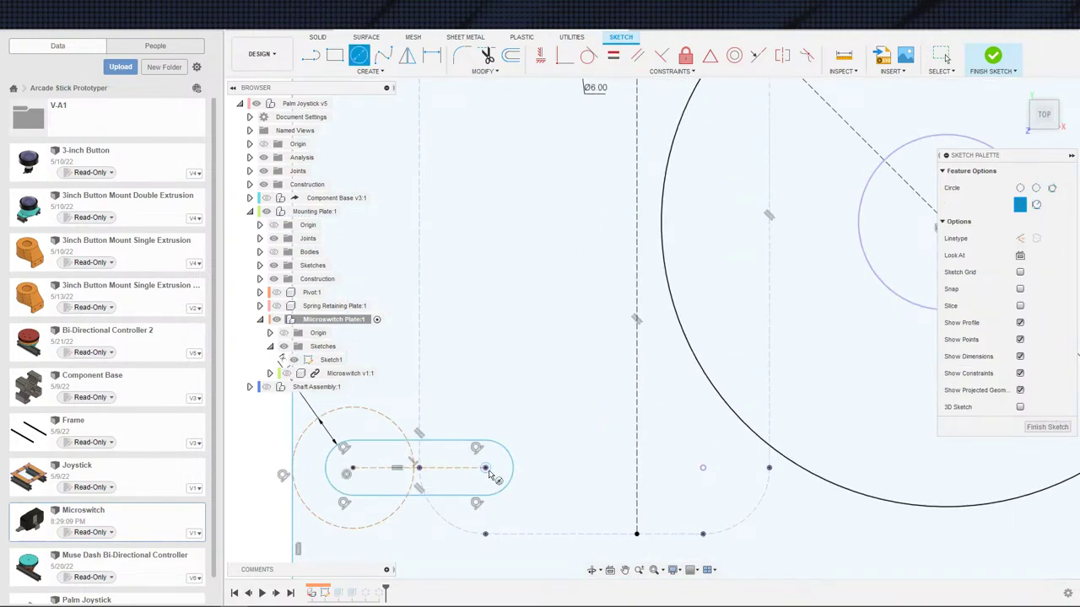
key(d)
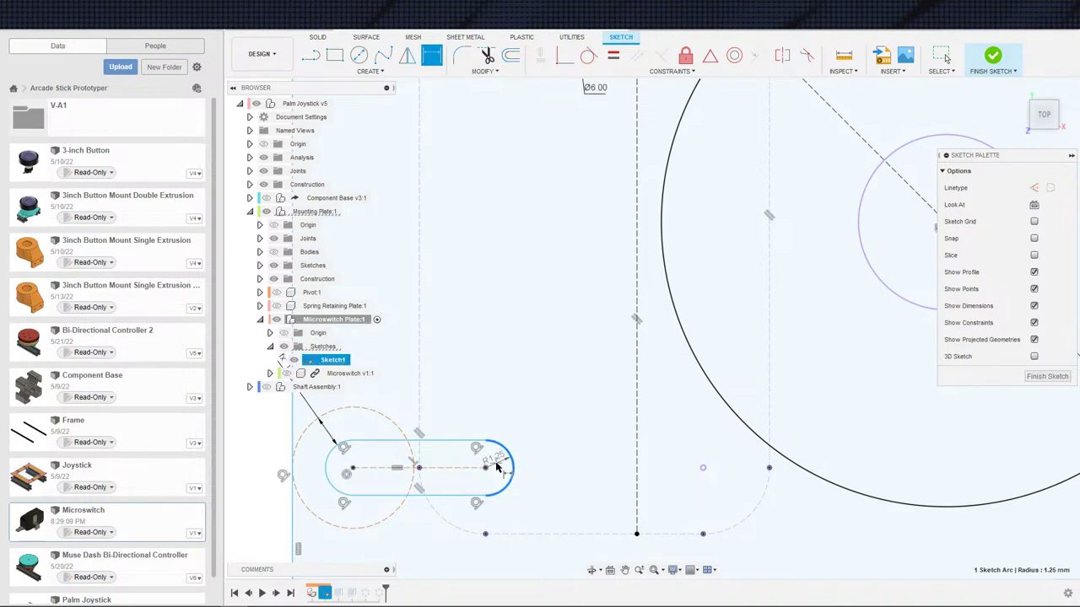
click(498, 469)
right_click(497, 463)
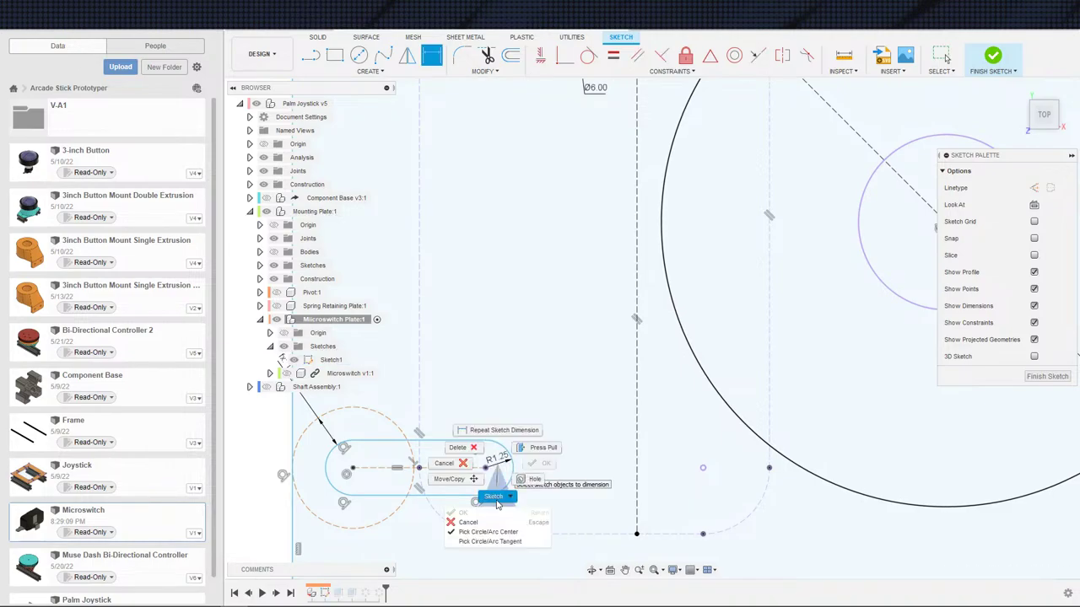
click(497, 522)
right_click(503, 464)
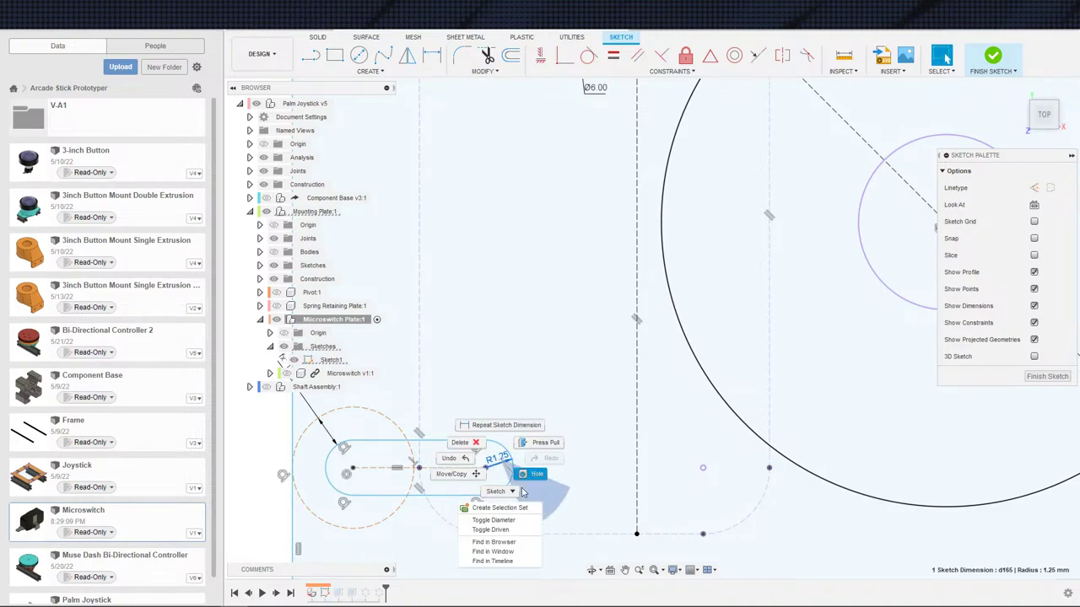
click(494, 525)
scroll(405, 390, down, 3)
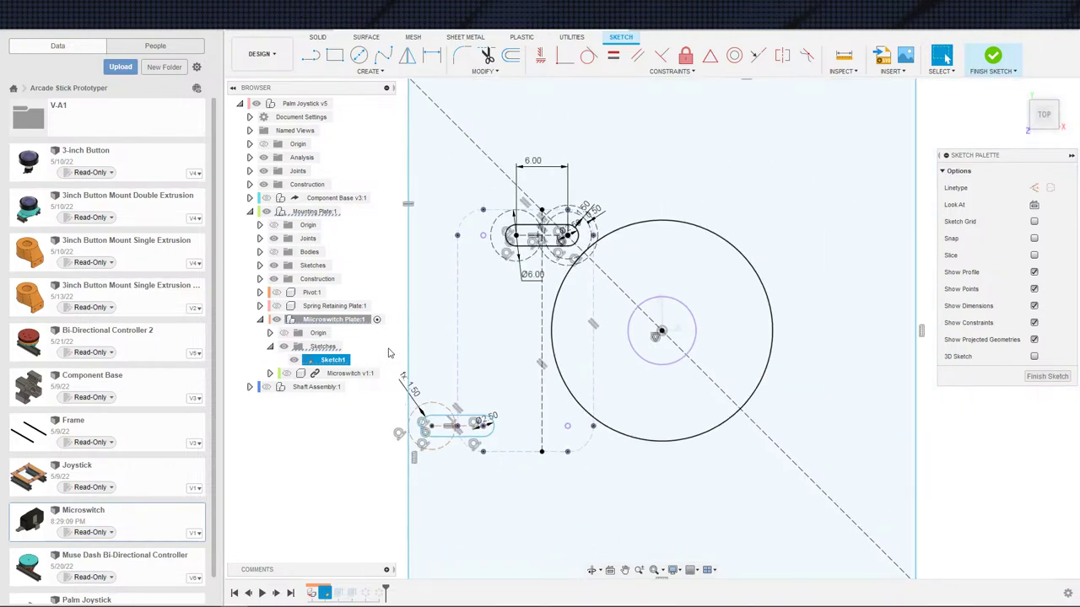
- Move the lower slot outward, away from the shaft, until its inner end lies outside the dashed microswitch outline
click(493, 430)
mouse_move(477, 428)
mouse_down()
mouse_move(415, 432)
mouse_move(441, 430)
mouse_up()
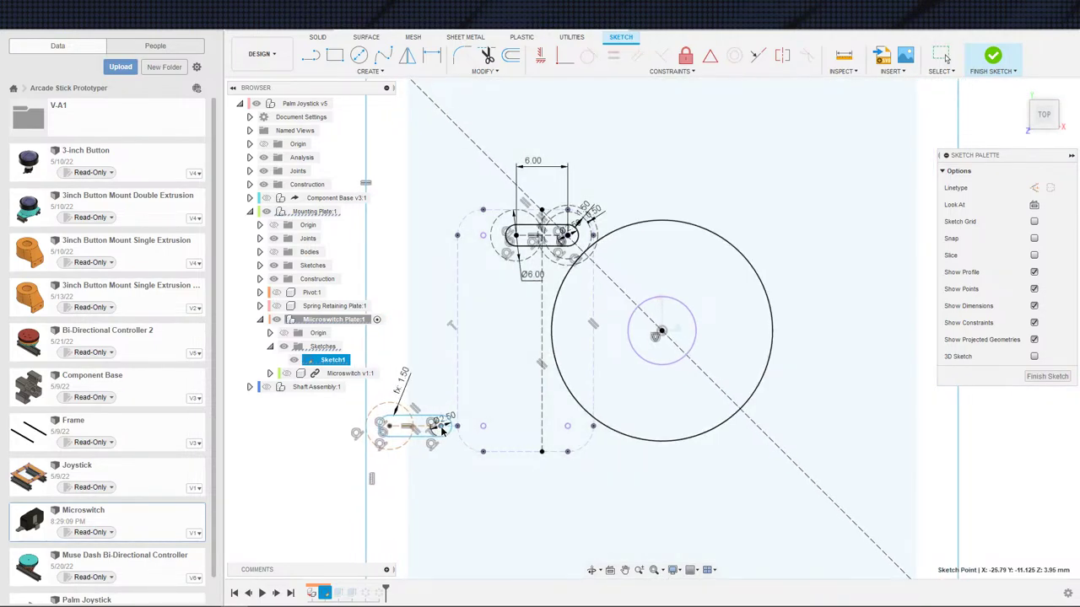
mouse_move(565, 261)
middle_down()
mouse_move(522, 342)
mouse_move(493, 361)
middle_up()
scroll(493, 361, up, 2)
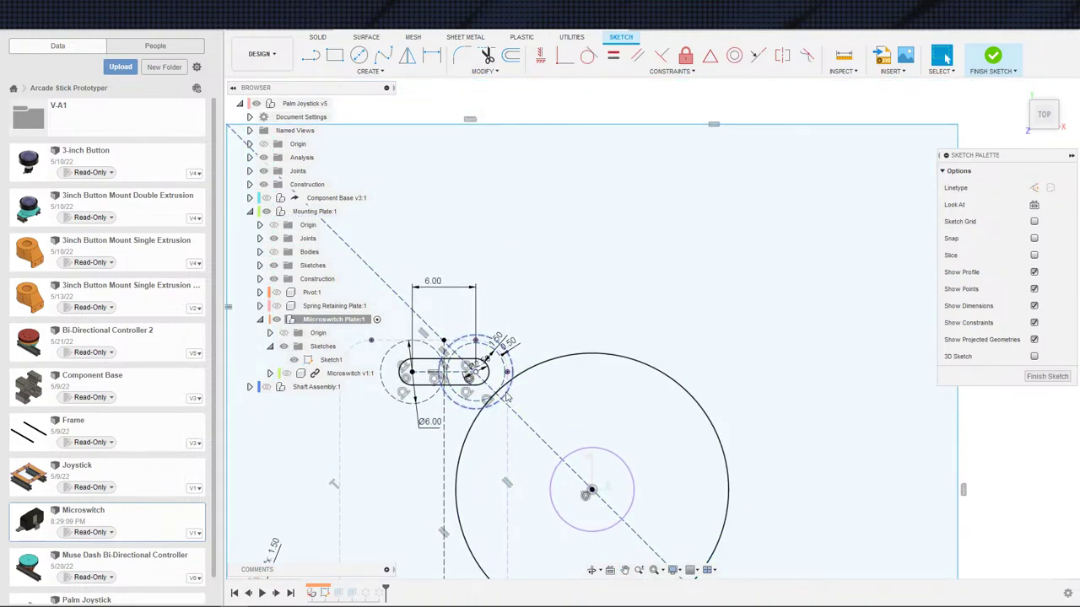
- Try deleting the large clearance circle around the shaft, and undo the deletion
scroll(455, 421, up, 1)
middle_drag(455, 420, 504, 416)
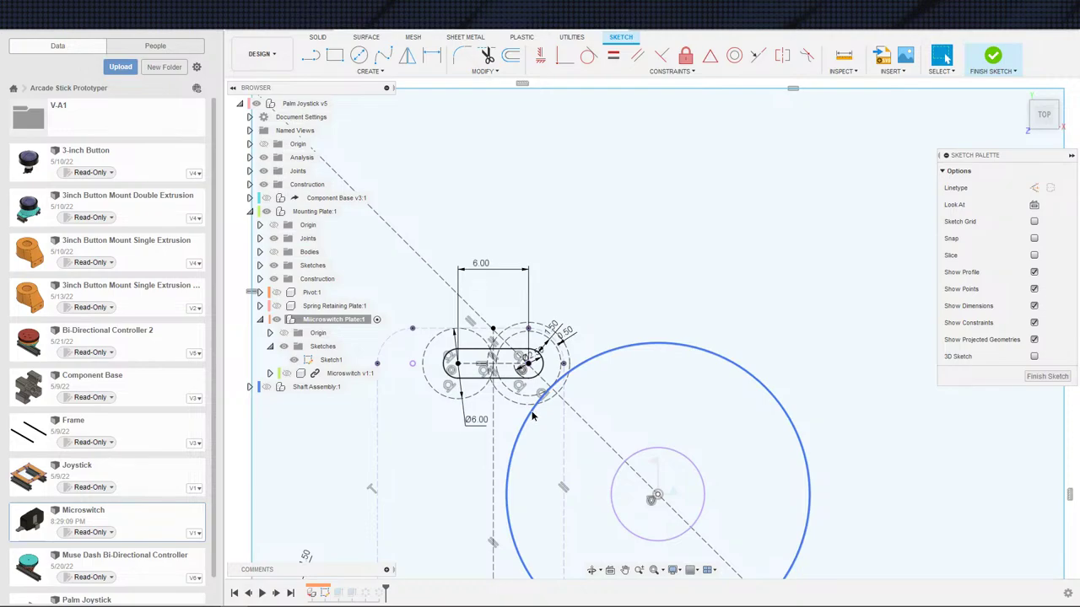
click(532, 415)
key(Delete)
scroll(641, 412, down, 3)
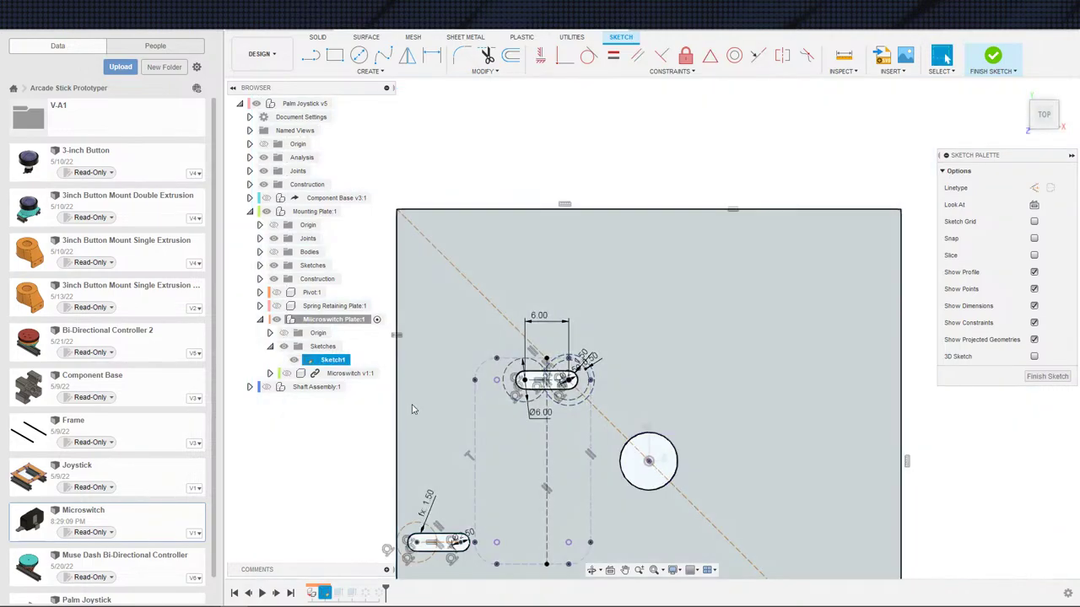
key(ctrl+z)
scroll(493, 414, up, 2)
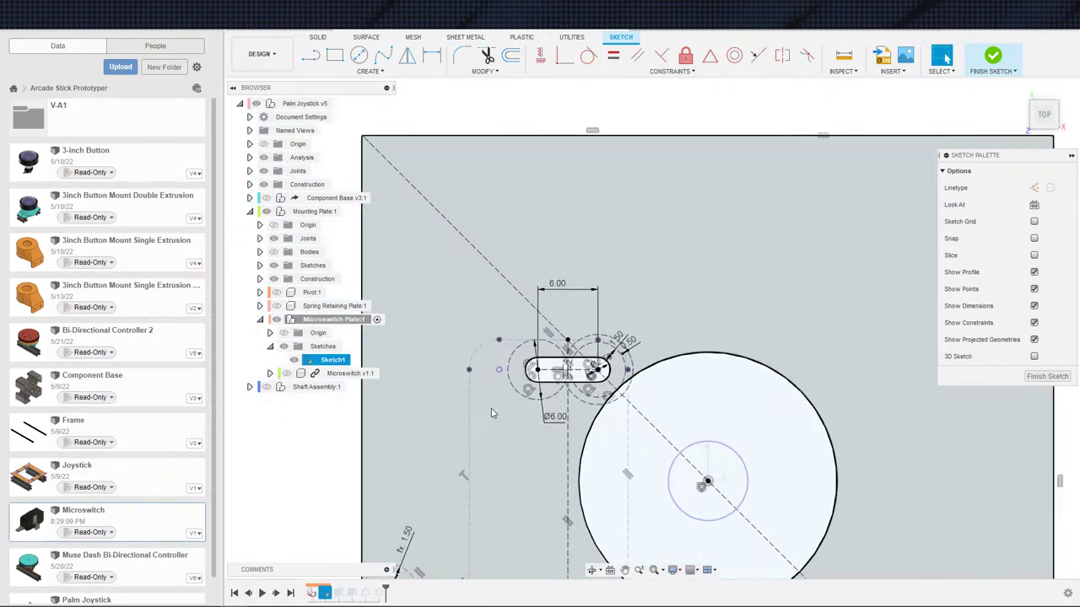
- Delete the 0.50 offset dimension of the outer construction circle around the upper slot's inner end
scroll(538, 403, up, 2)
scroll(631, 358, up, 2)
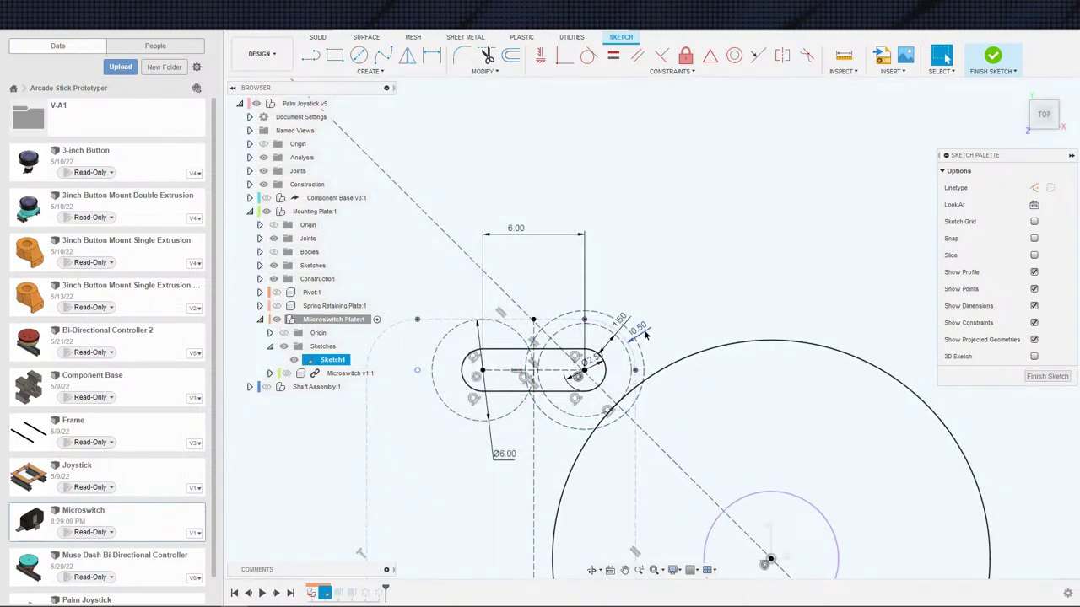
click(646, 335)
scroll(665, 331, down, 4)
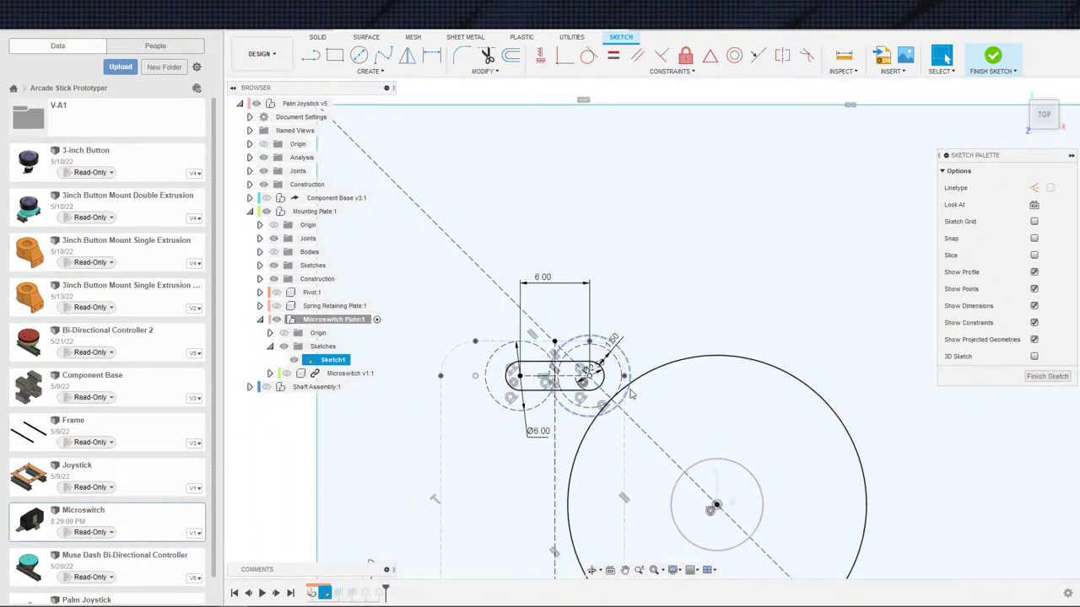
- Examine the two concentric construction circles around the upper slot's inner end
scroll(632, 346, up, 4)
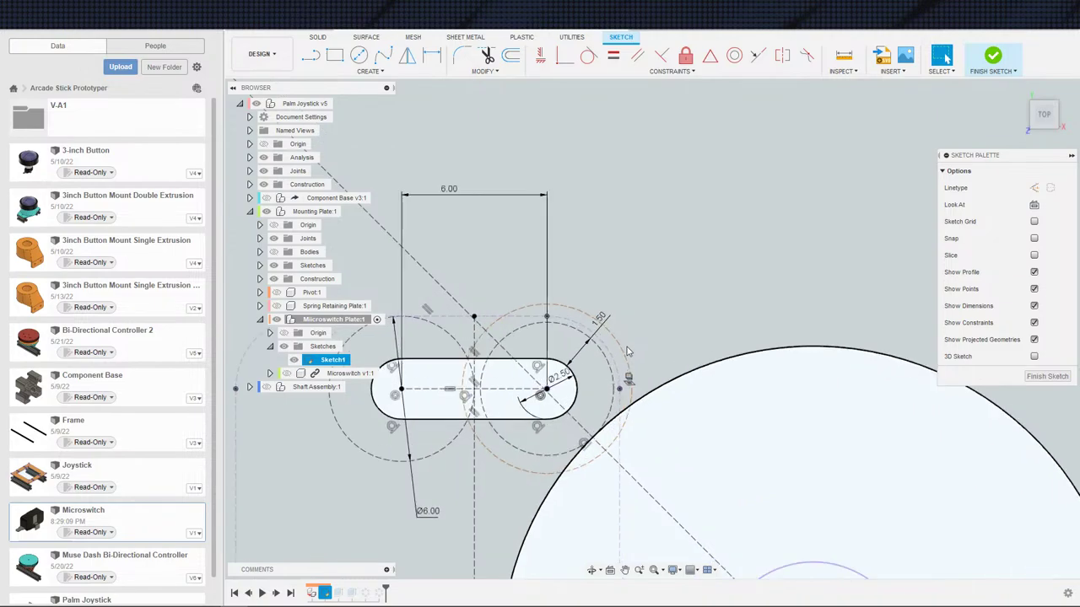
scroll(629, 348, up, 3)
scroll(604, 363, down, 2)
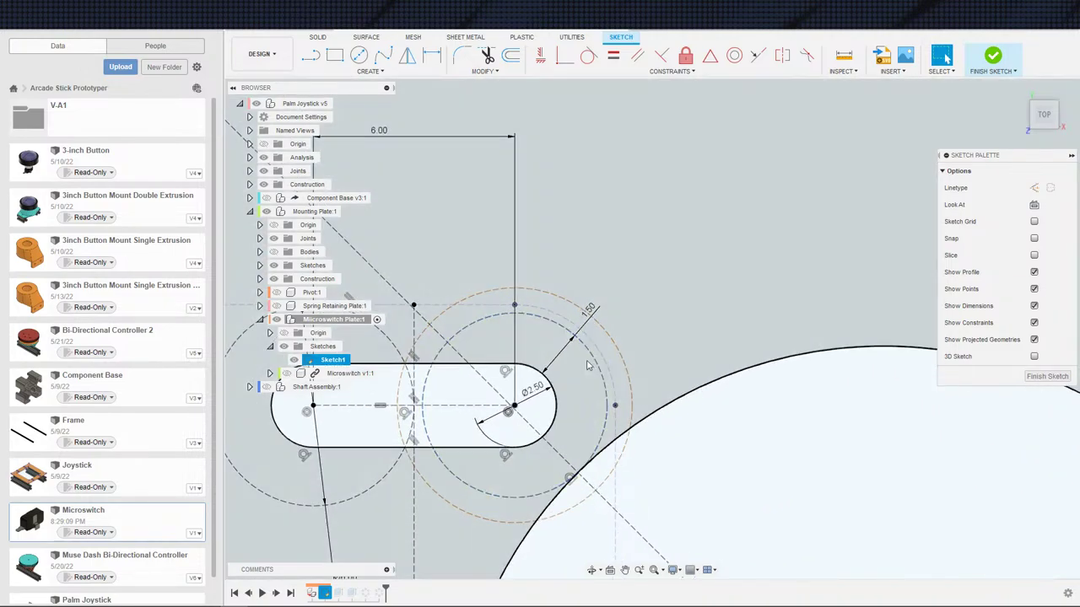
scroll(591, 364, up, 1)
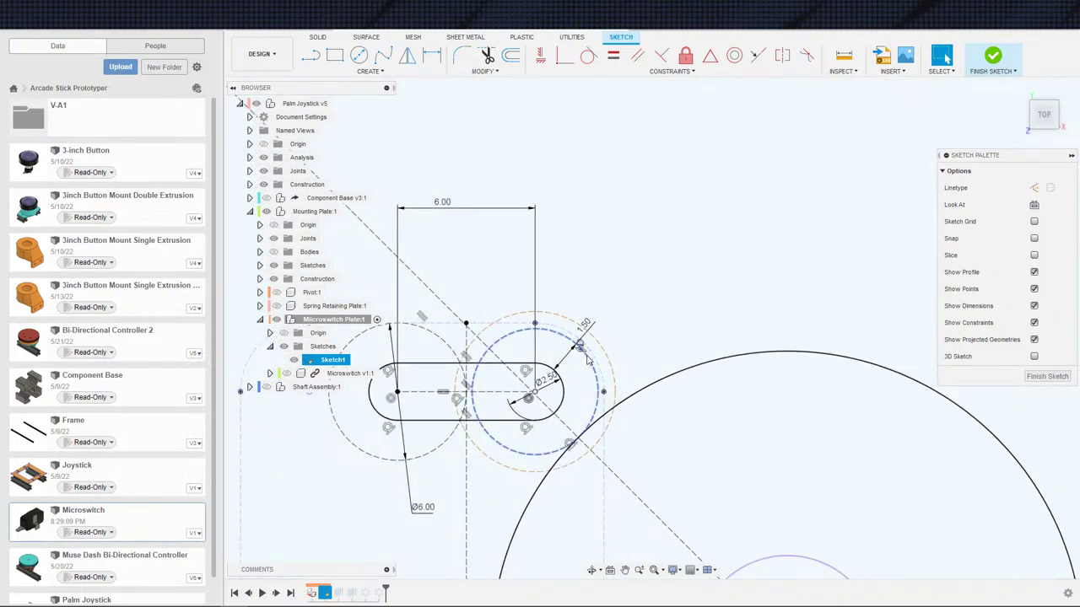
click(589, 353)
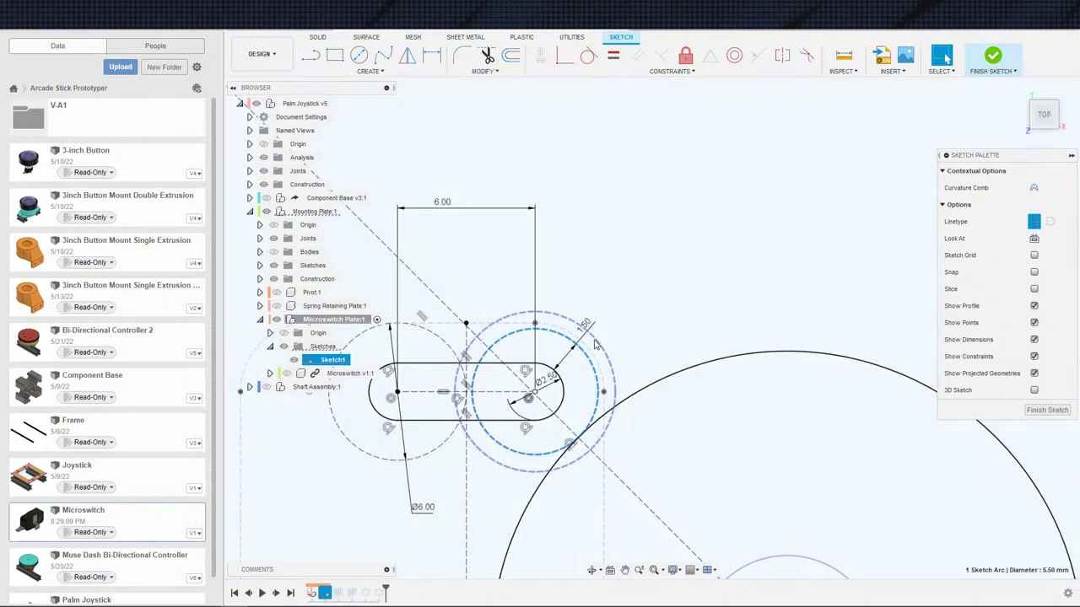
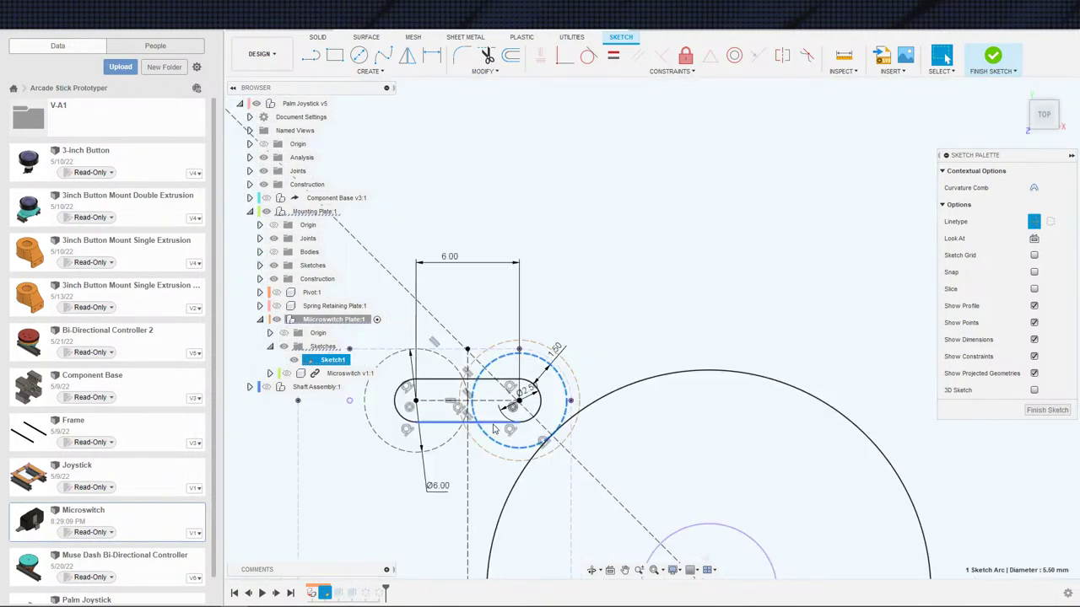
scroll(498, 405, down, 2)
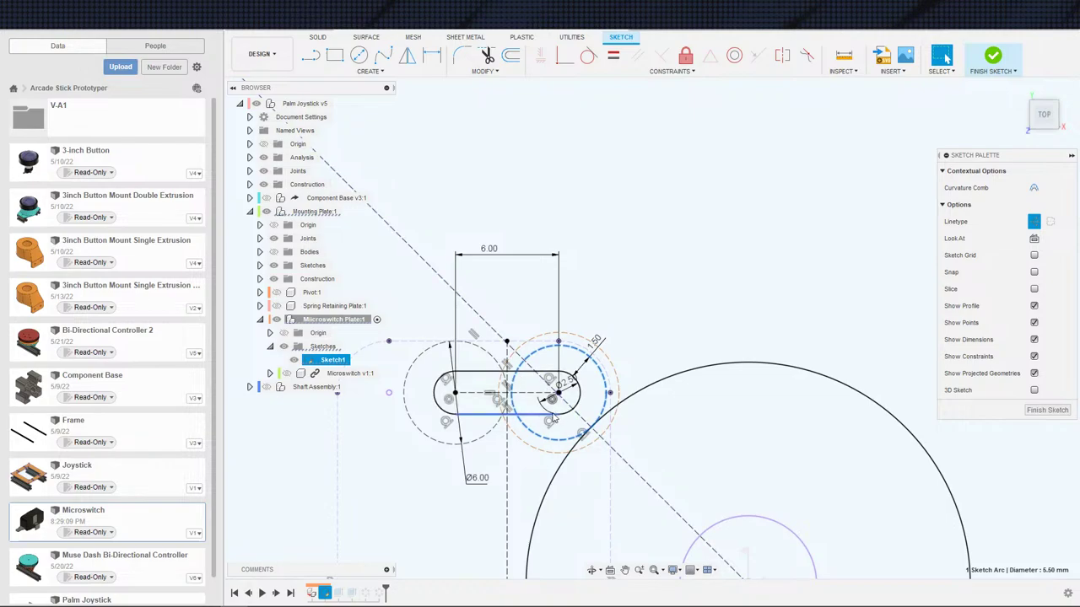
key(Escape)
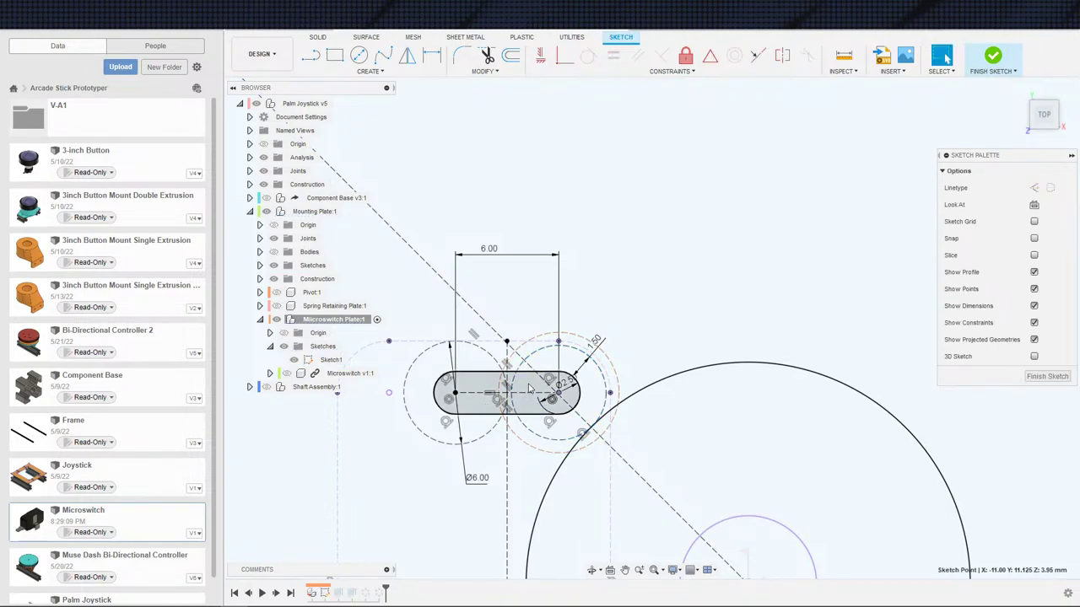
- Delete the inner construction circle with the 1.50 offset dimension around the upper slot's inner end
scroll(555, 393, down, 2)
scroll(591, 355, up, 3)
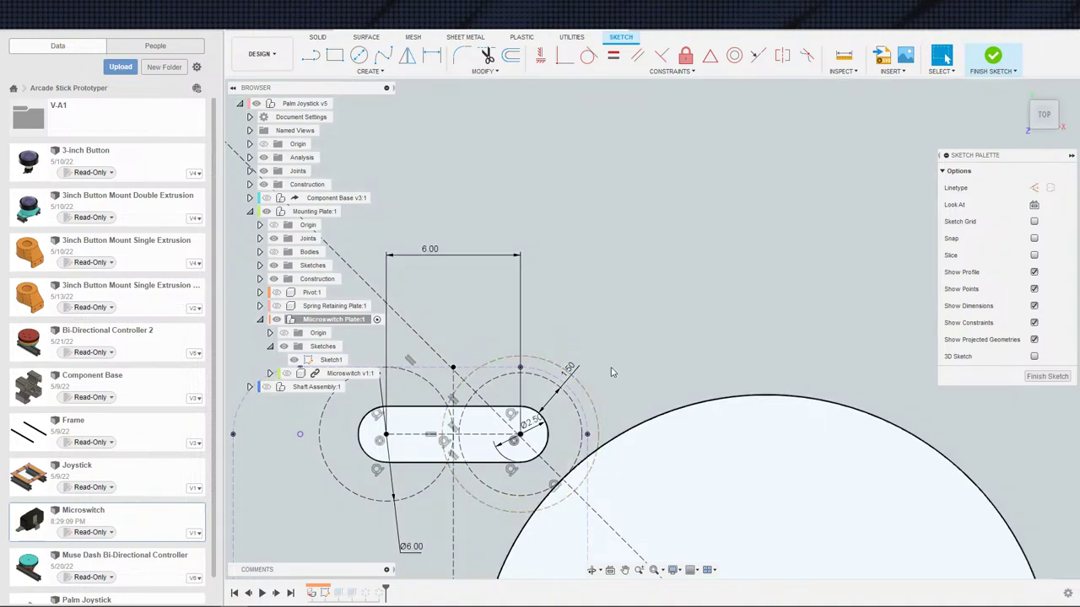
scroll(582, 388, down, 1)
key(Escape)
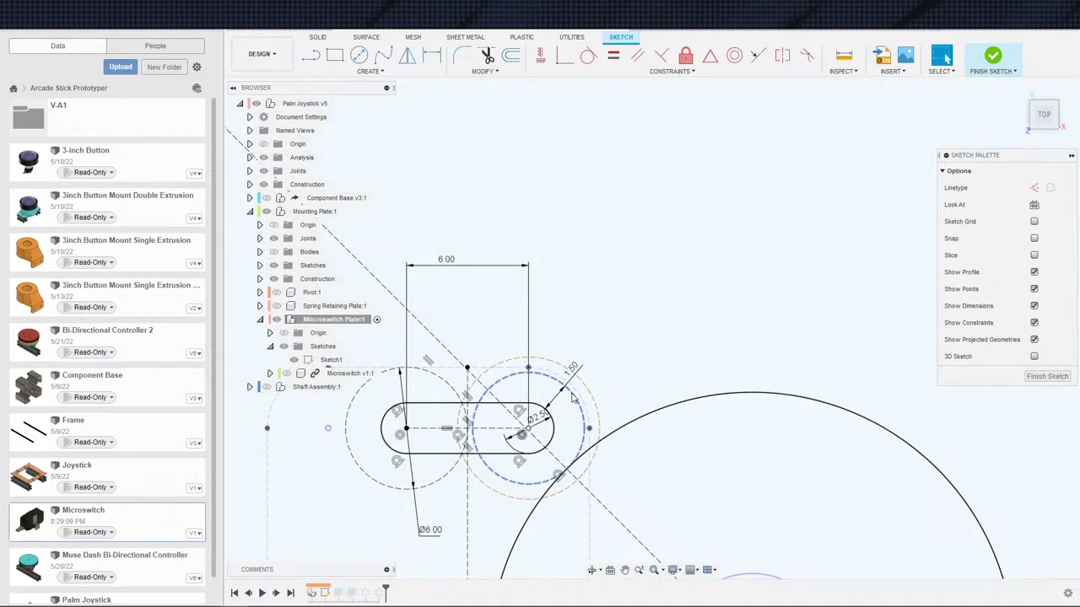
click(568, 389)
key(Delete)
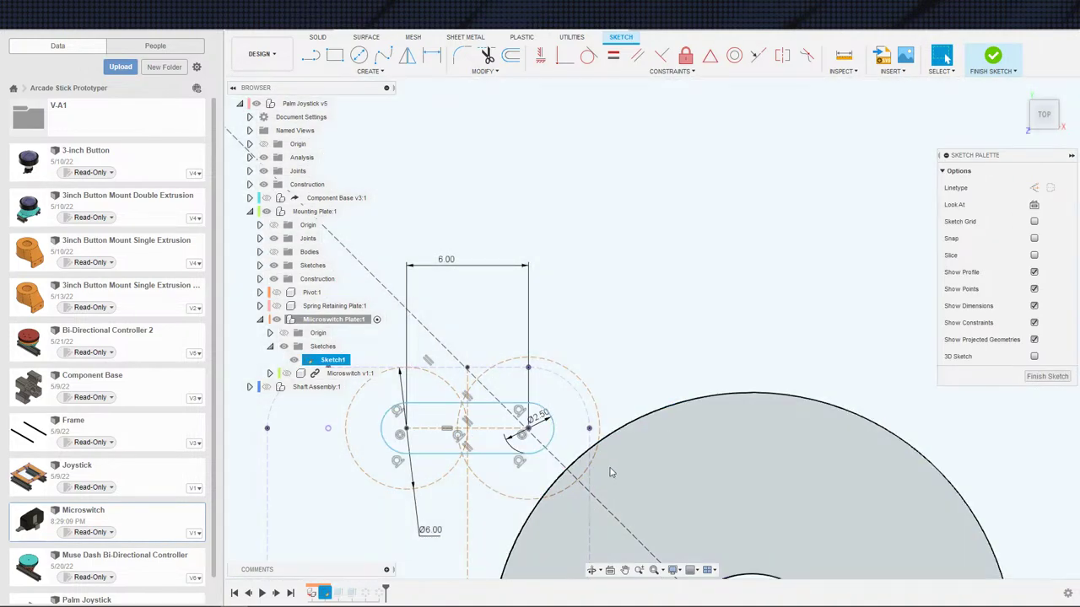
- Try deleting the diagonal construction line that runs through the upper slot's inner end, and undo the deletion
scroll(616, 392, down, 5)
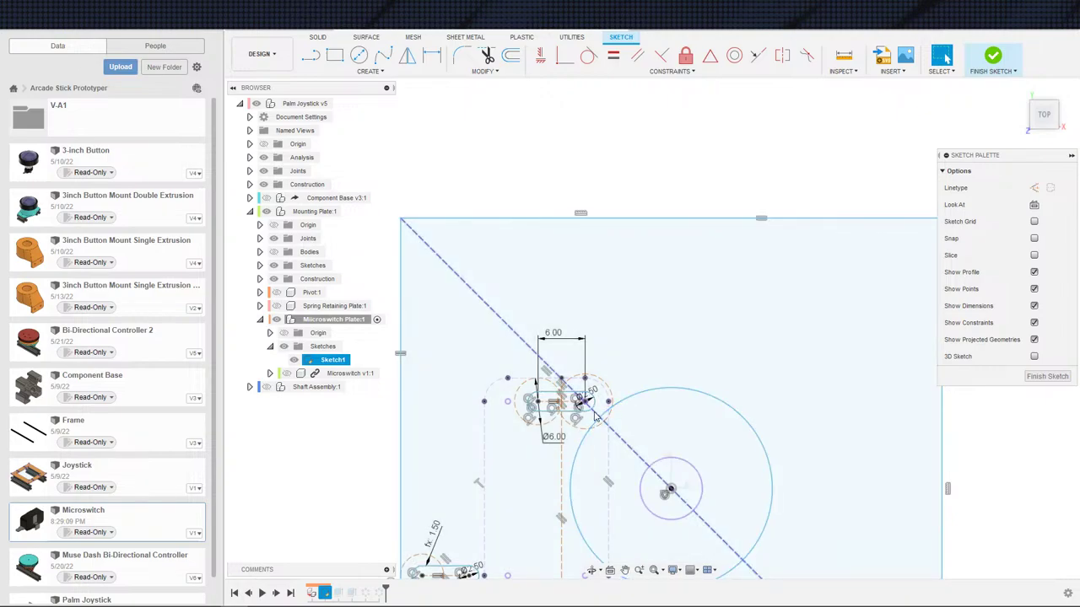
click(584, 403)
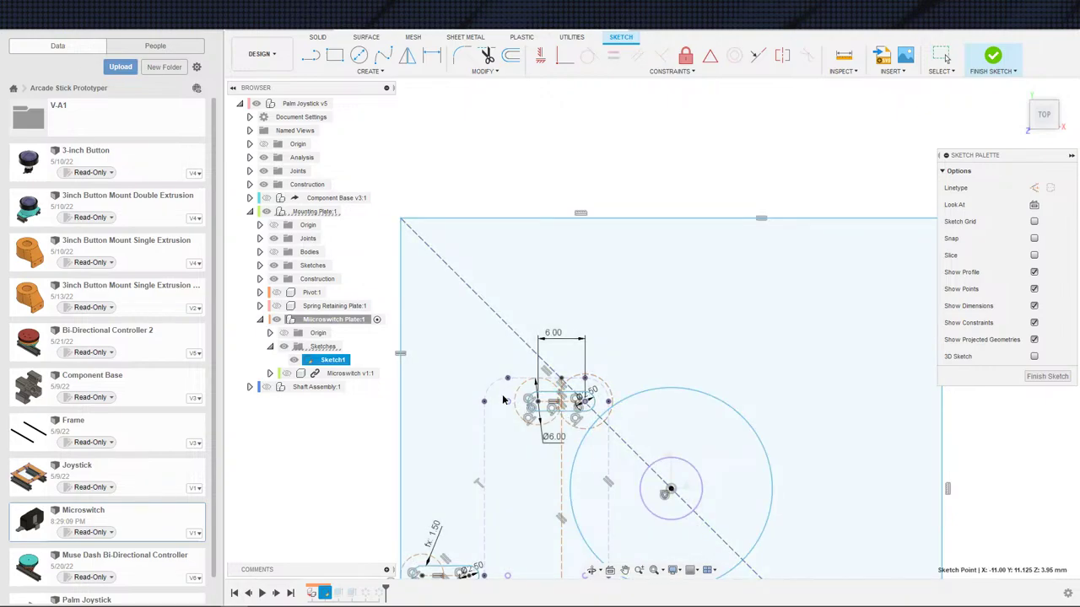
click(615, 435)
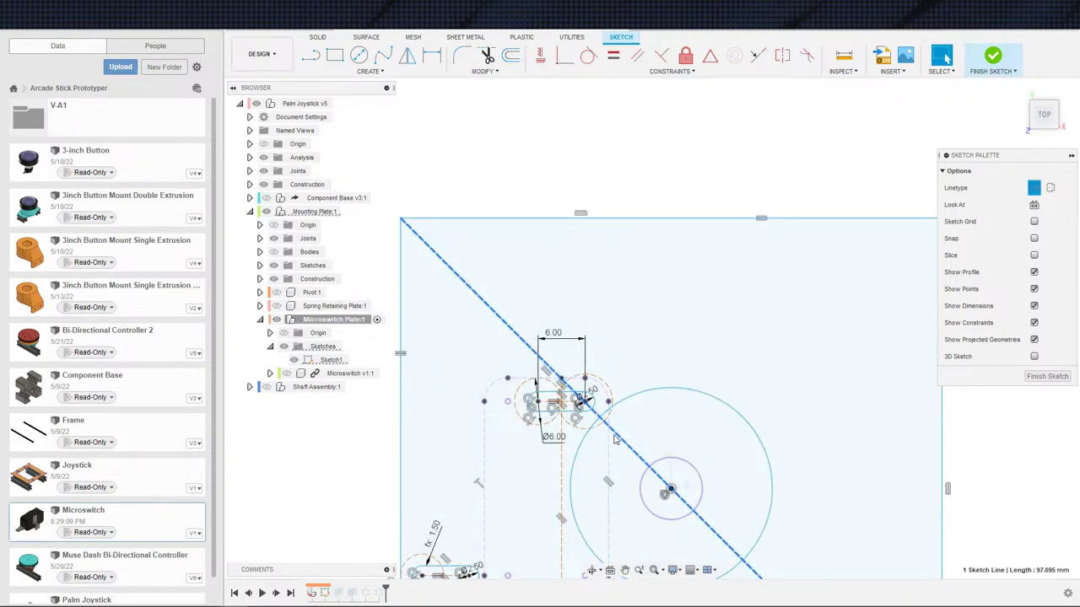
key(Delete)
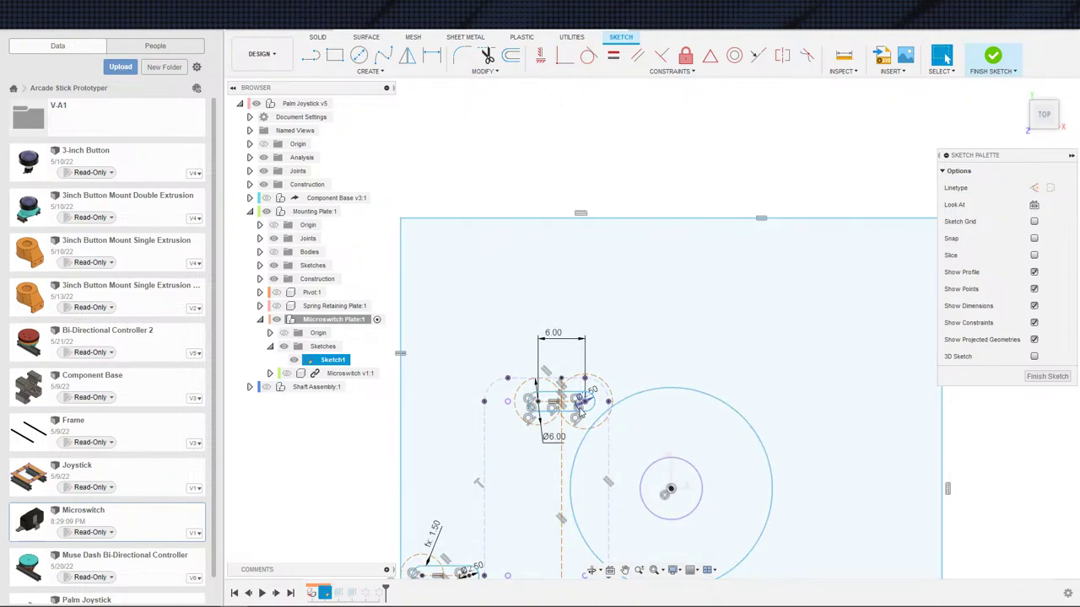
scroll(580, 404, up, 6)
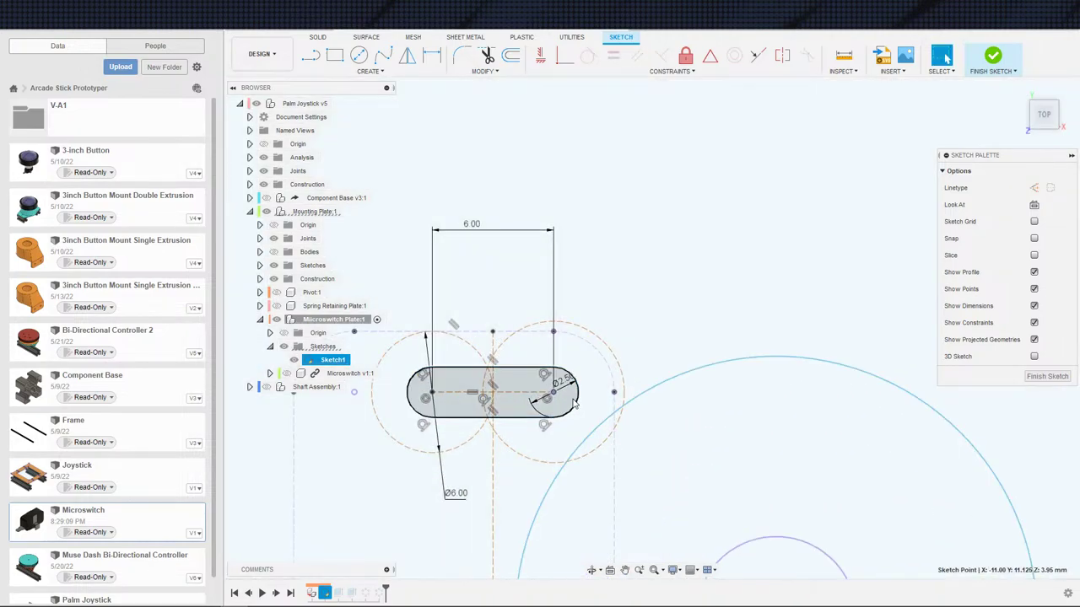
key(ctrl+z)
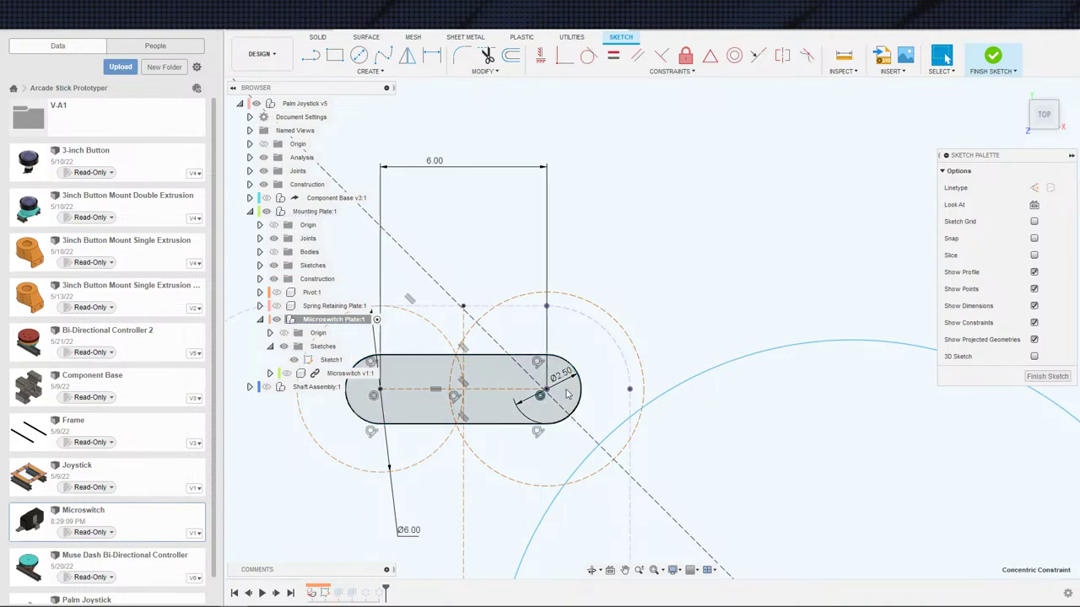
- Detach the upper slot's inner end from the diagonal construction line and move the slot outward below that line
scroll(568, 394, down, 2)
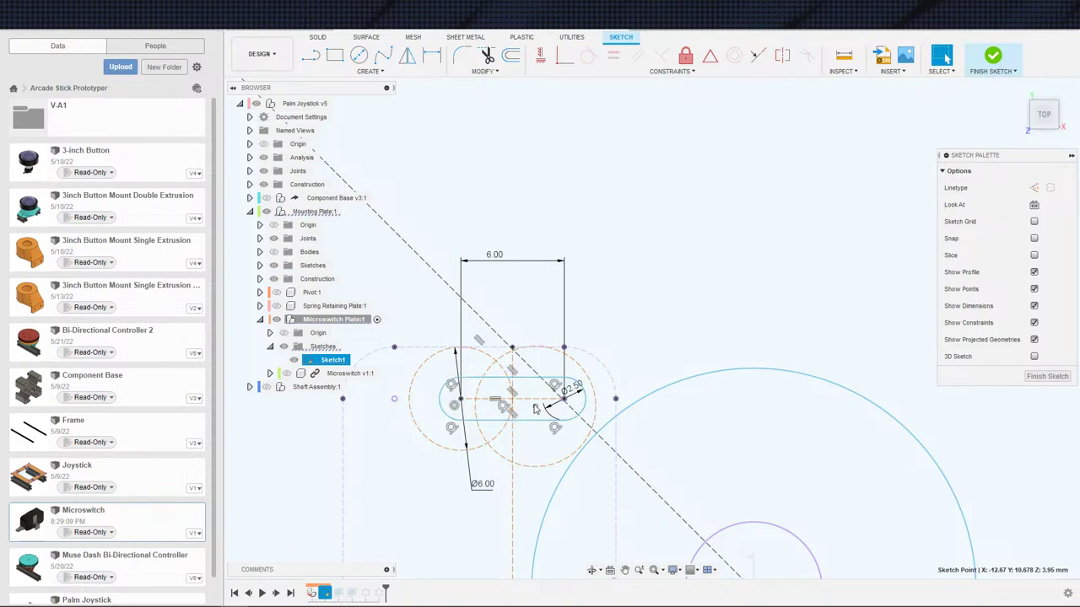
click(558, 385)
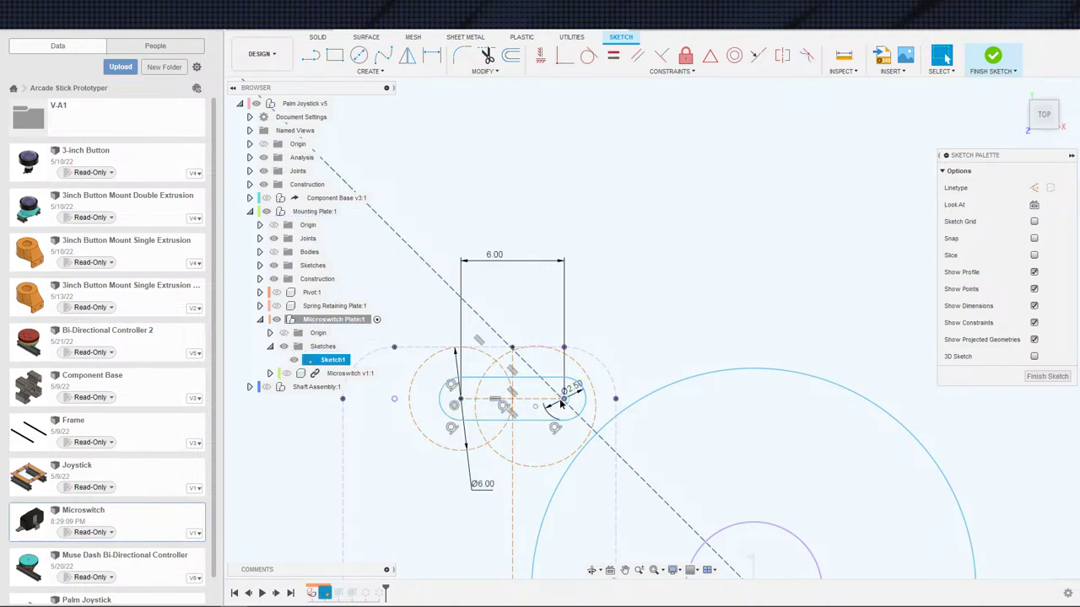
mouse_move(561, 405)
mouse_down()
mouse_move(505, 405)
mouse_move(496, 430)
mouse_move(513, 453)
mouse_move(513, 428)
mouse_up()
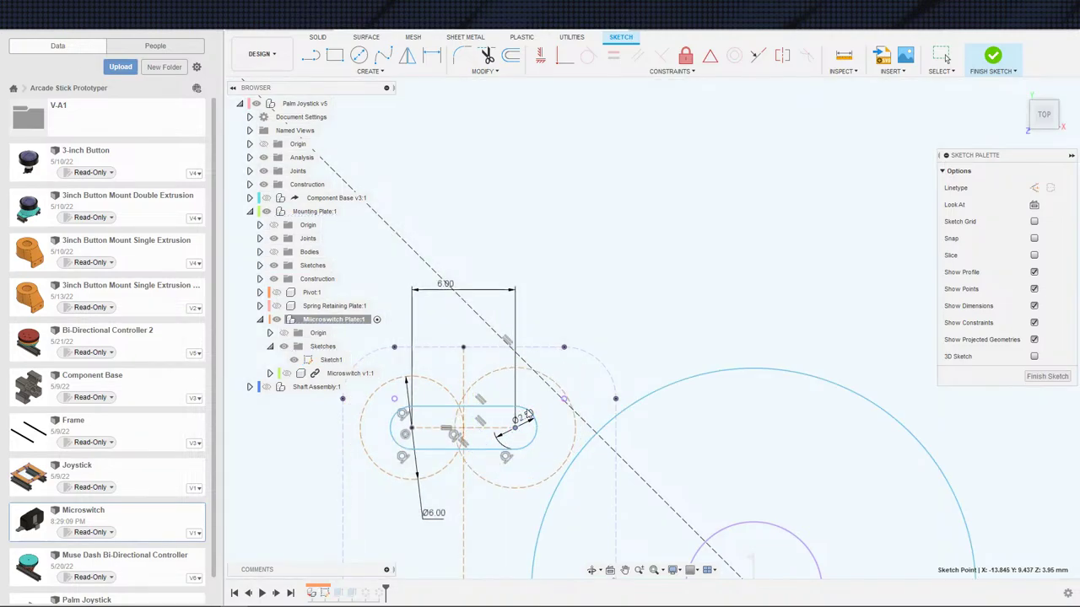
- Dimension the construction circle around the upper slot's inner end to a 6 mm diameter
scroll(529, 412, down, 3)
middle_drag(531, 412, 550, 395)
scroll(552, 394, down, 3)
key(d)
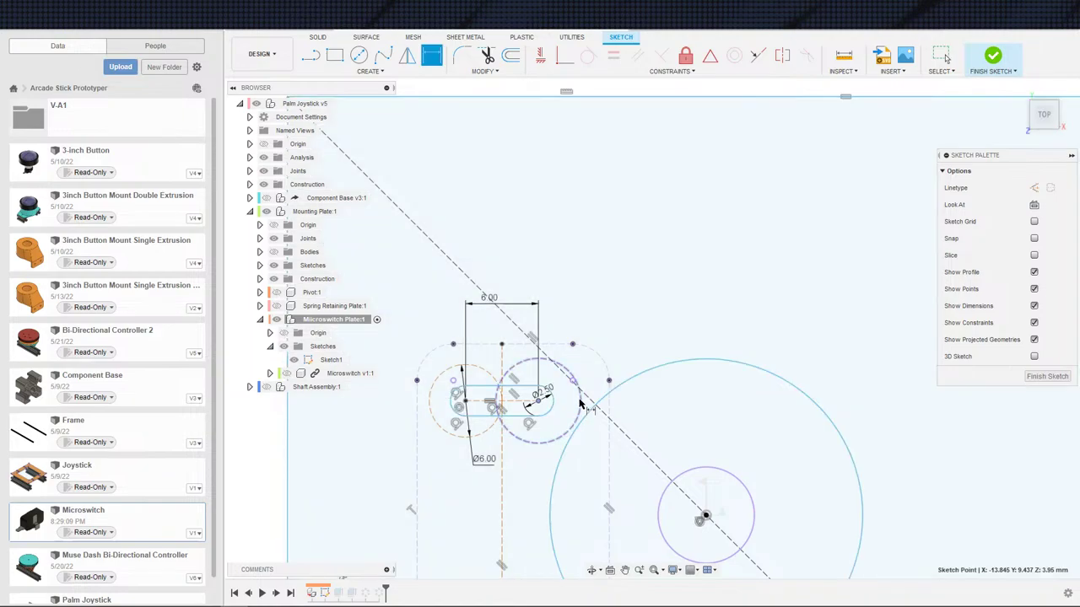
click(576, 407)
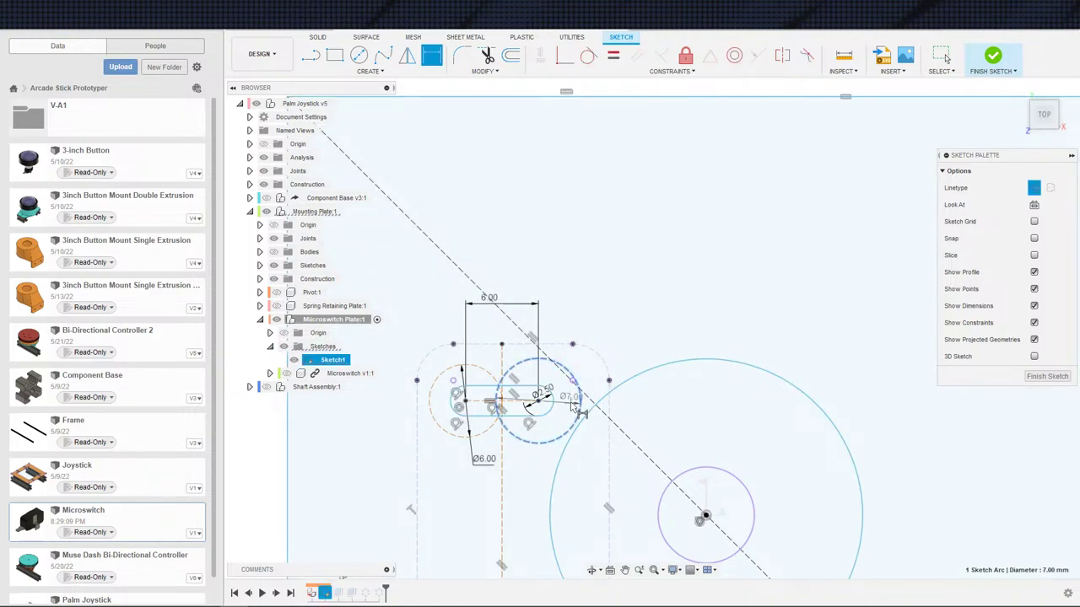
double_click(570, 398)
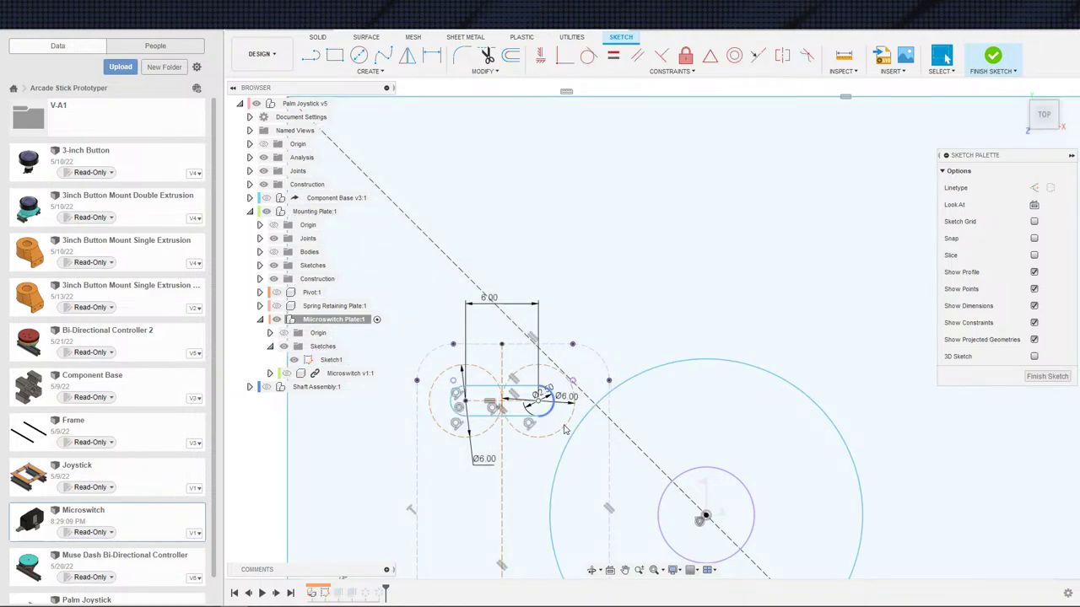
- Make the 6 mm construction circle around the upper slot's inner end tangent to the plate's diagonal construction line
scroll(564, 393, up, 2)
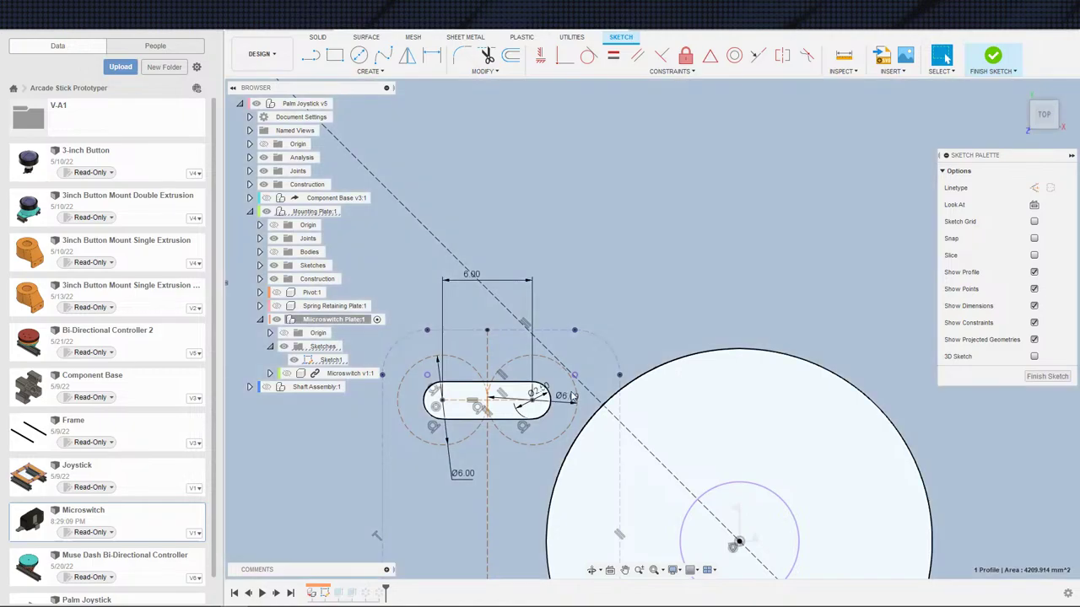
click(575, 402)
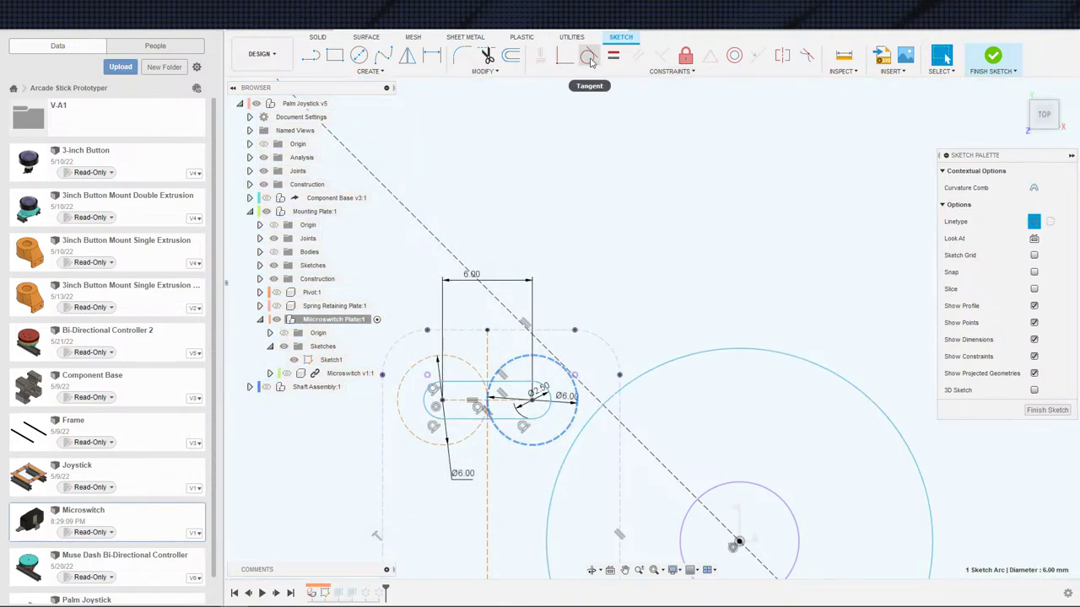
click(589, 55)
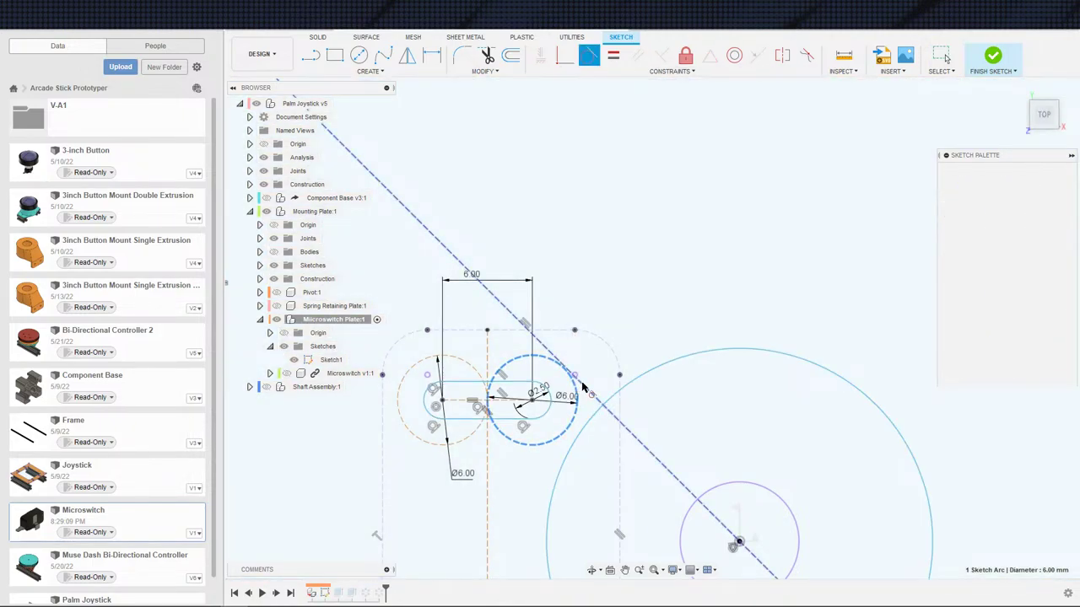
scroll(548, 326, down, 2)
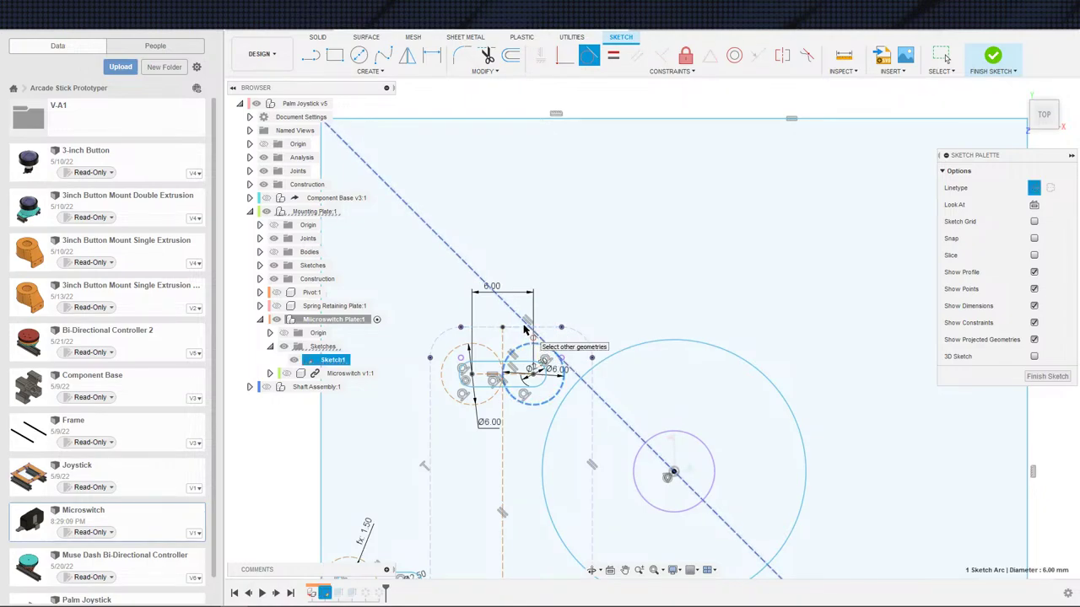
scroll(526, 333, down, 3)
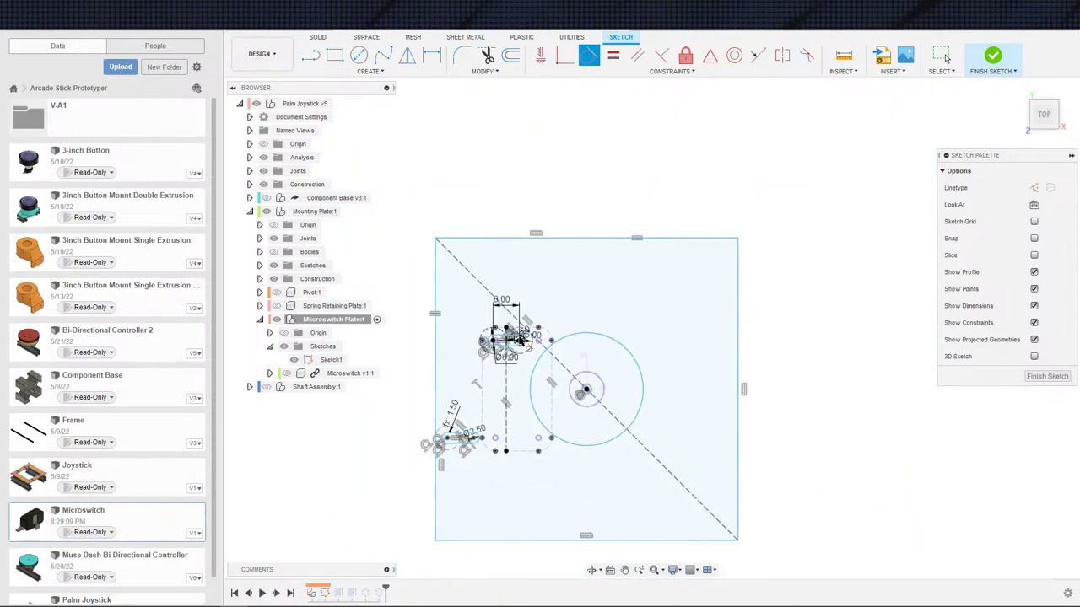
scroll(536, 352, up, 3)
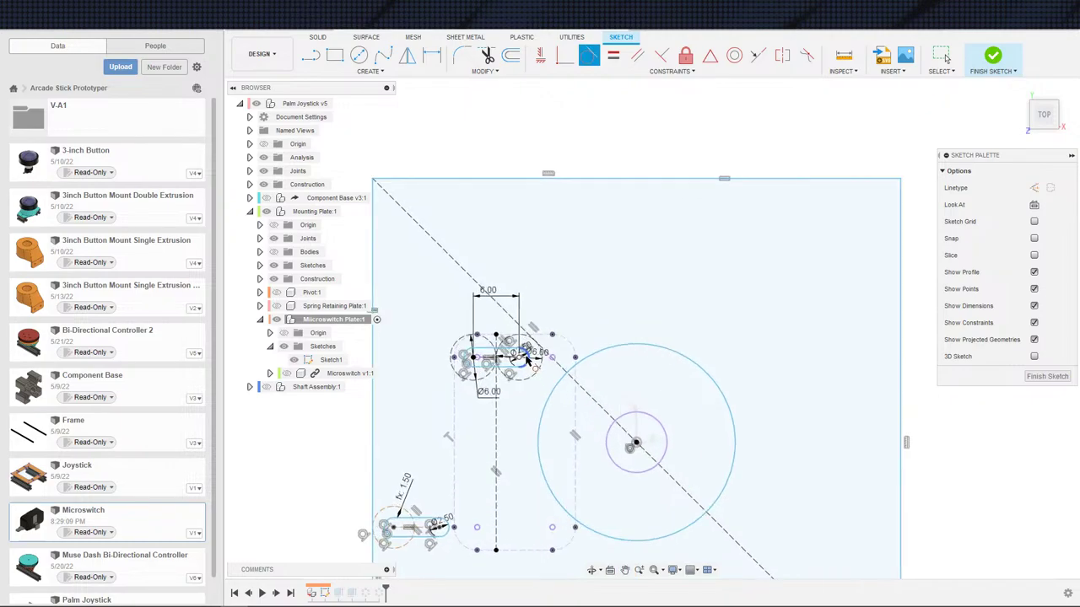
key(Escape)
- Test the tangent relation to the diagonal line by moving the upper slot by its inner end
scroll(502, 370, down, 1)
middle_drag(502, 369, 563, 378)
scroll(562, 378, up, 3)
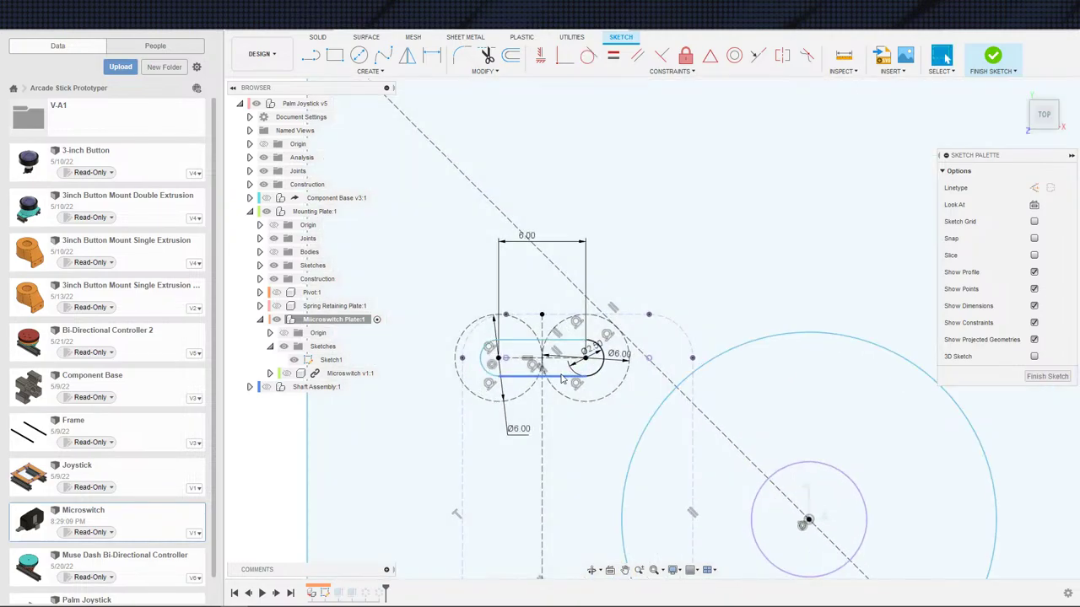
click(581, 386)
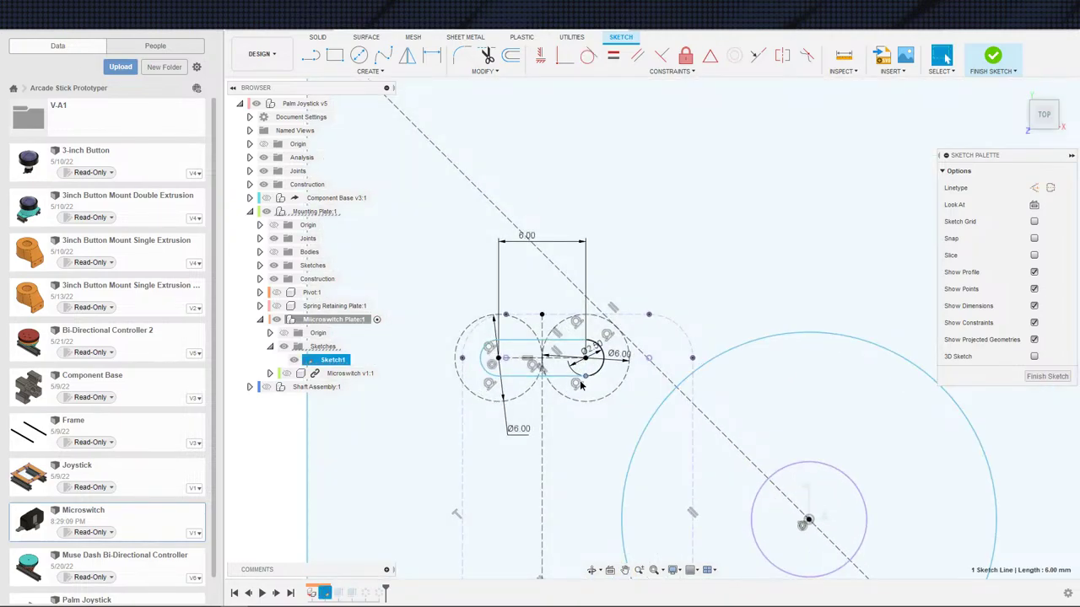
mouse_move(585, 376)
mouse_down()
mouse_move(399, 369)
mouse_move(426, 369)
mouse_up()
scroll(469, 368, down, 5)
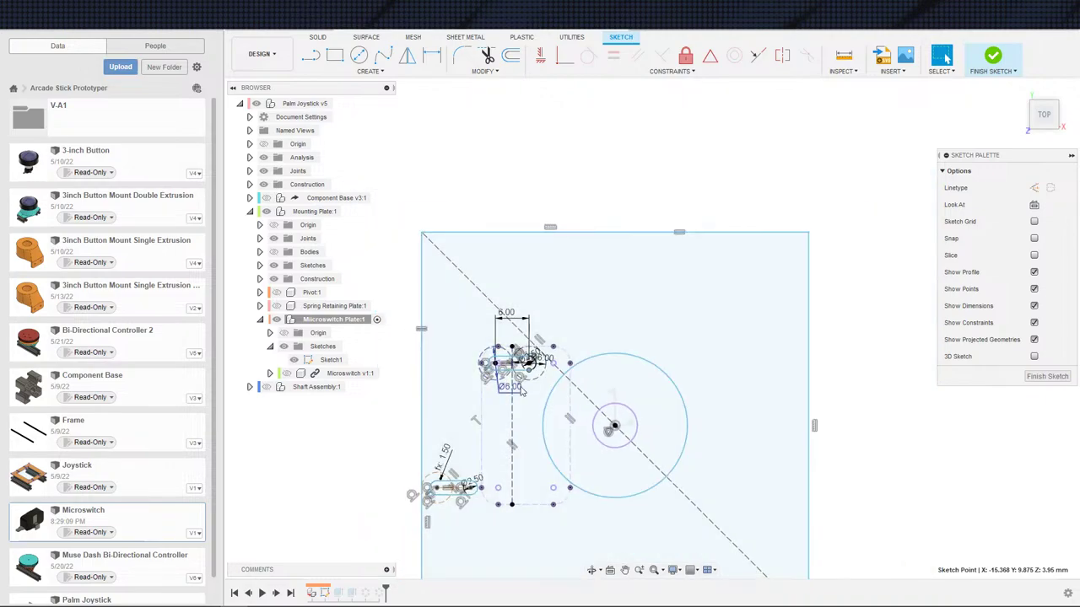
- Draw a circle concentric with the upper slot's inner end and dimension it at a 1.50 mm offset from the slot's arc
scroll(549, 380, up, 3)
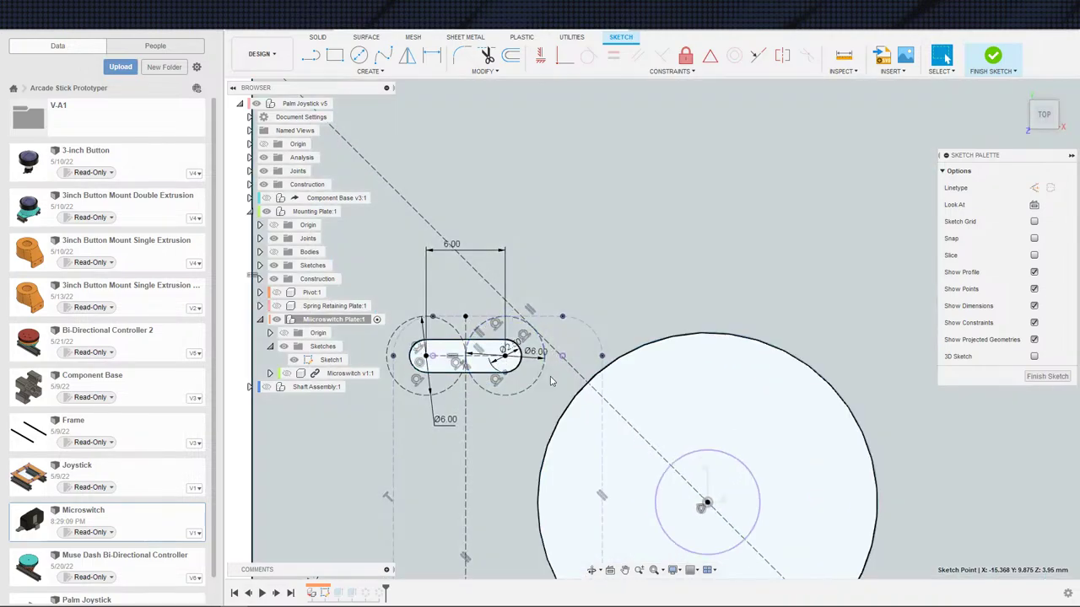
scroll(557, 376, up, 1)
key(c)
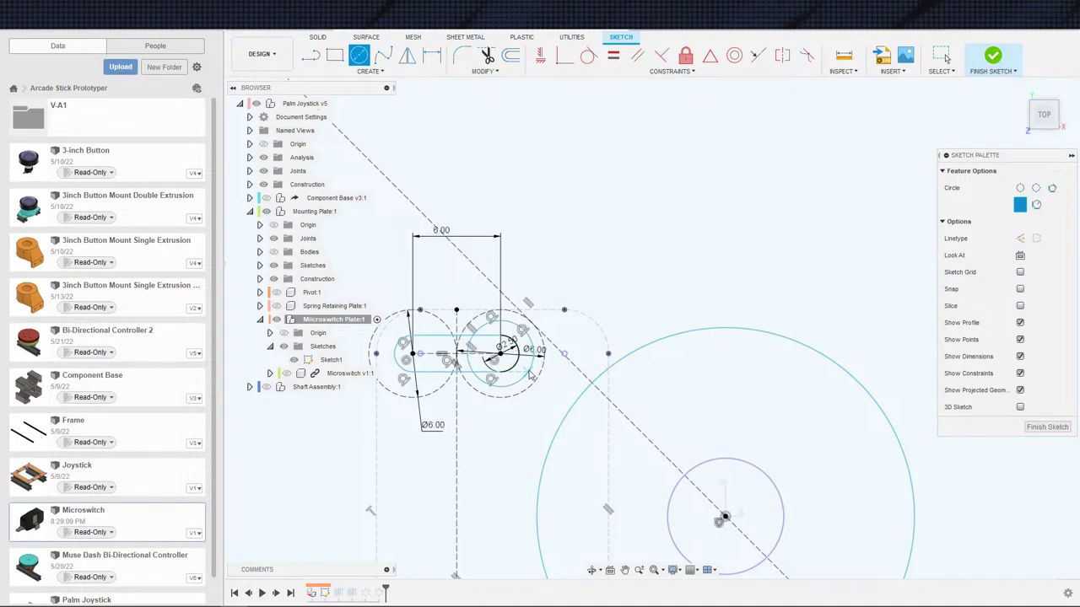
key(d)
click(524, 354)
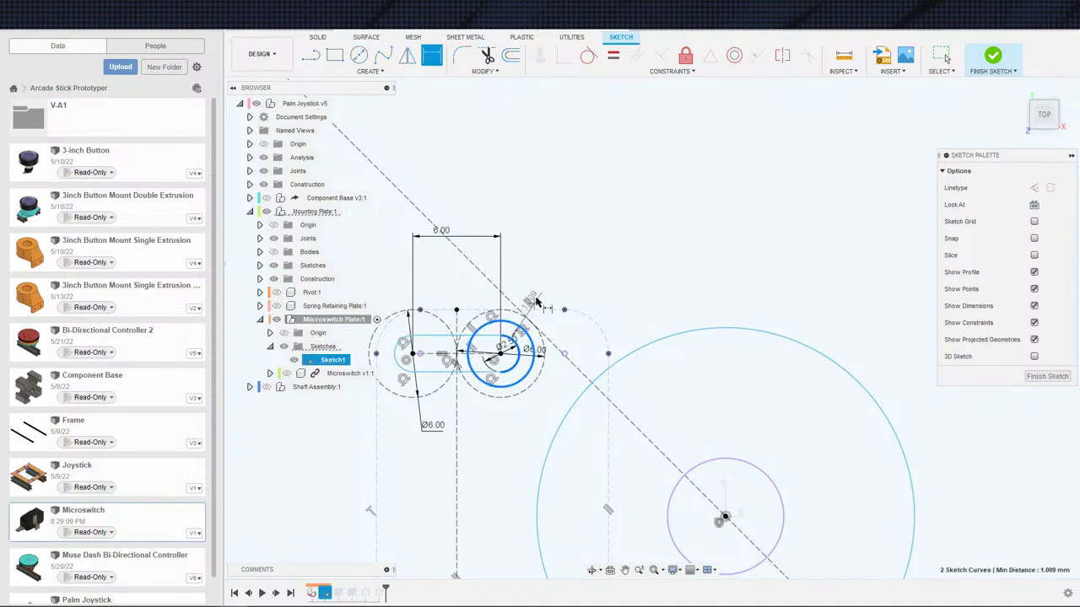
click(542, 281)
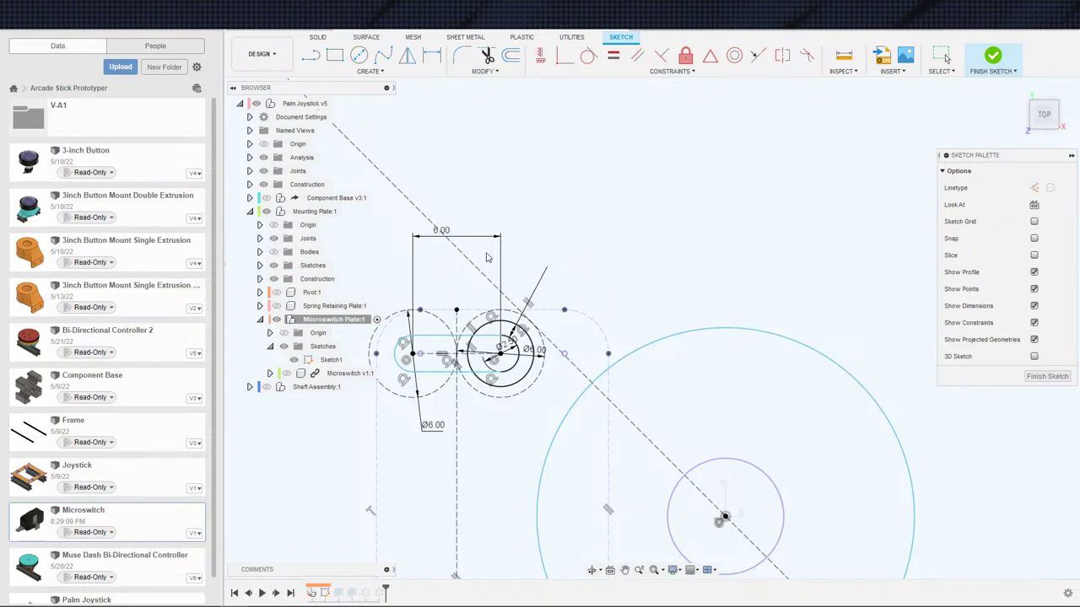
scroll(545, 356, up, 2)
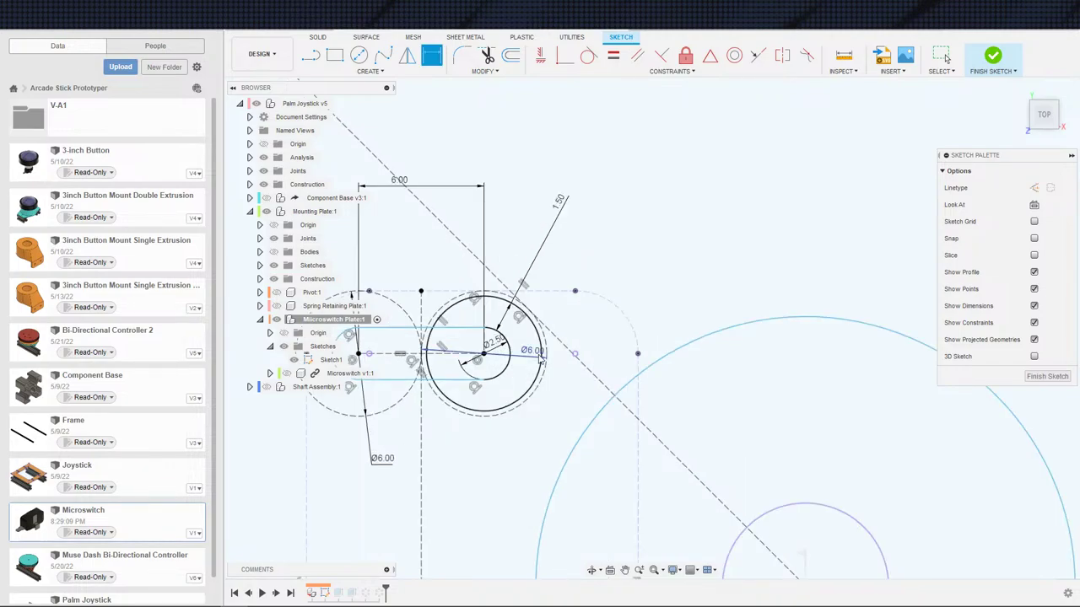
- Convert the circle offset 1.50 mm from the upper slot's inner end to construction geometry
key(Escape)
click(540, 346)
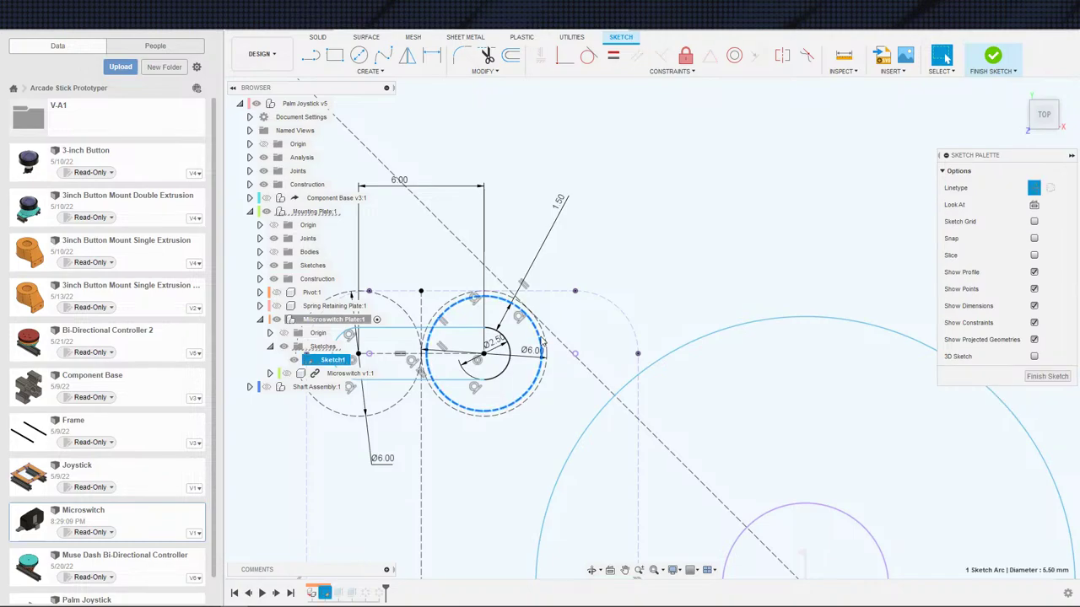
scroll(544, 278, down, 2)
- Make the construction circle offset 1.50 mm from the upper slot's inner end tangent to the large central hole circle
click(573, 385)
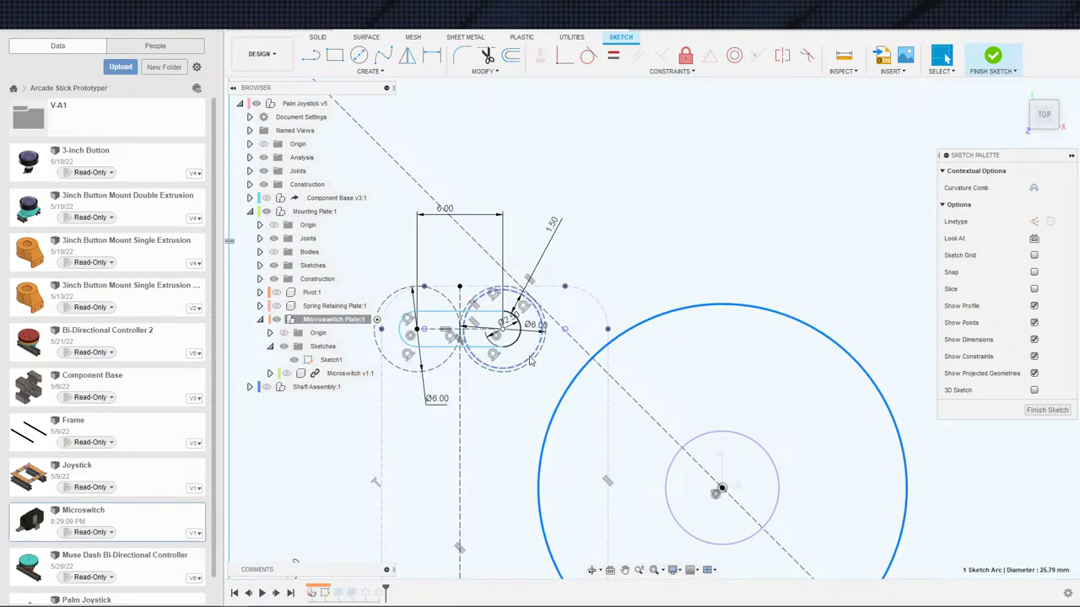
scroll(518, 324, down, 2)
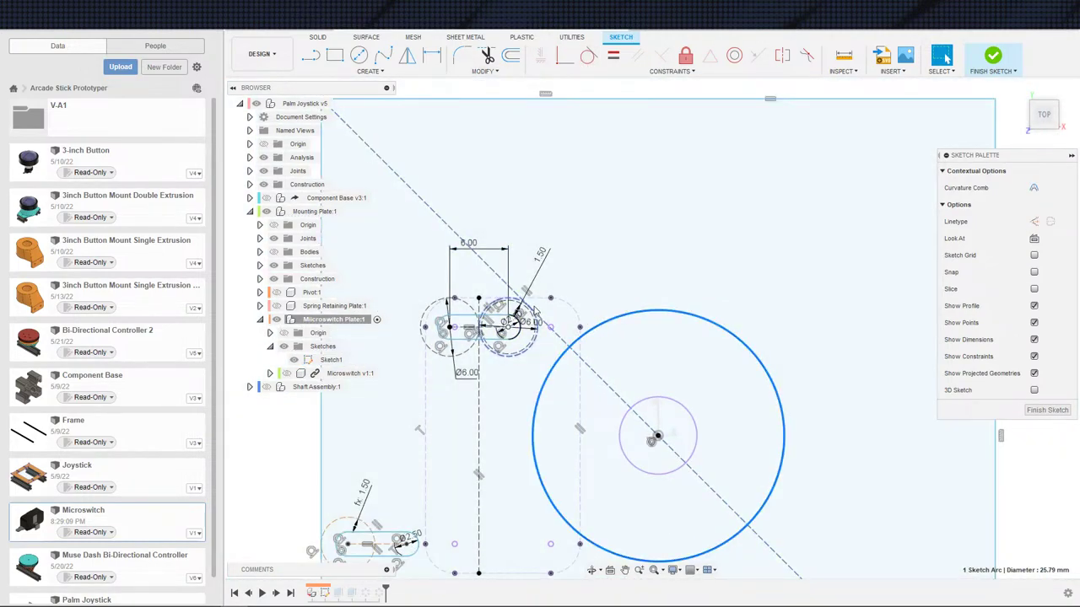
middle_drag(540, 348, 524, 284)
scroll(524, 295, up, 1)
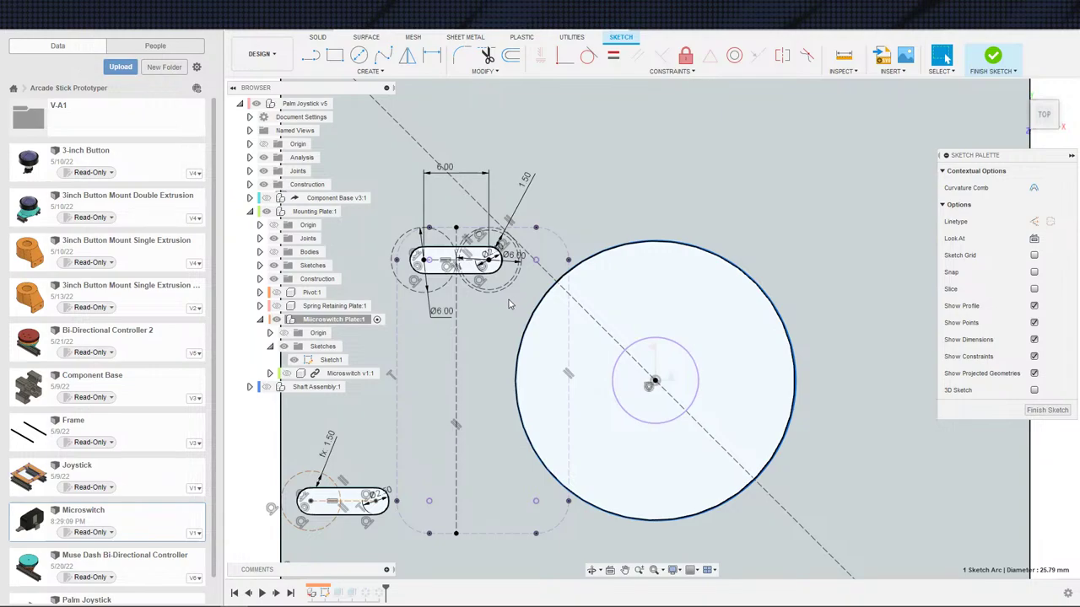
scroll(514, 300, up, 2)
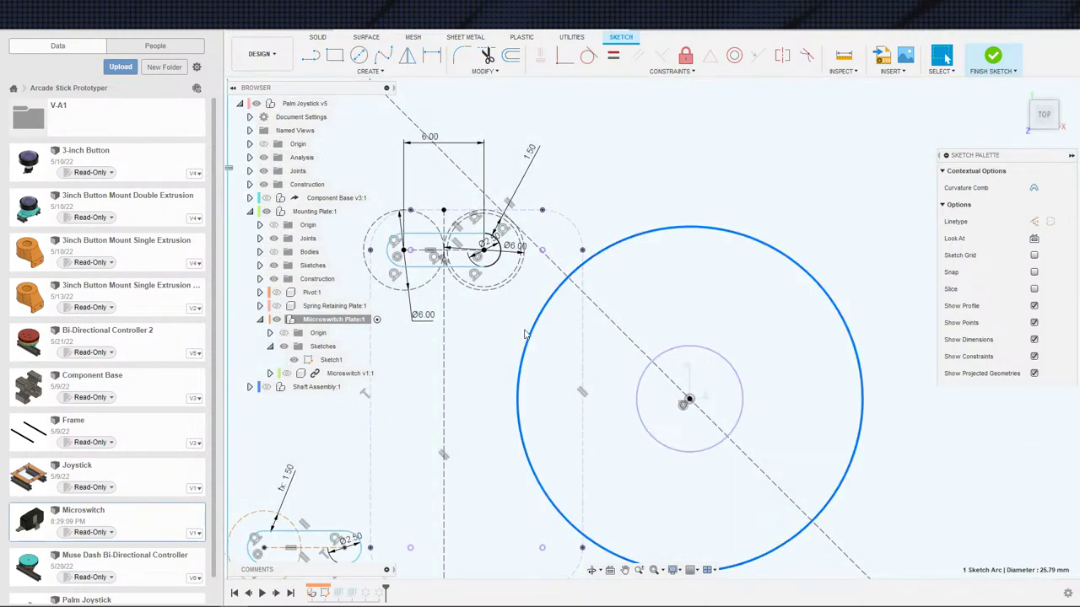
click(508, 354)
click(522, 374)
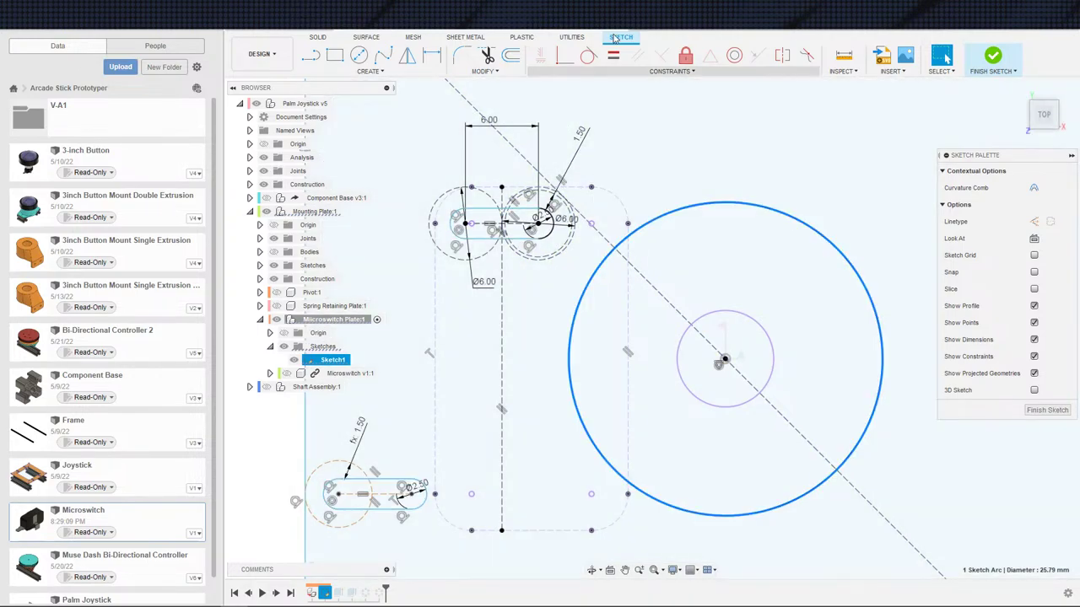
click(560, 253)
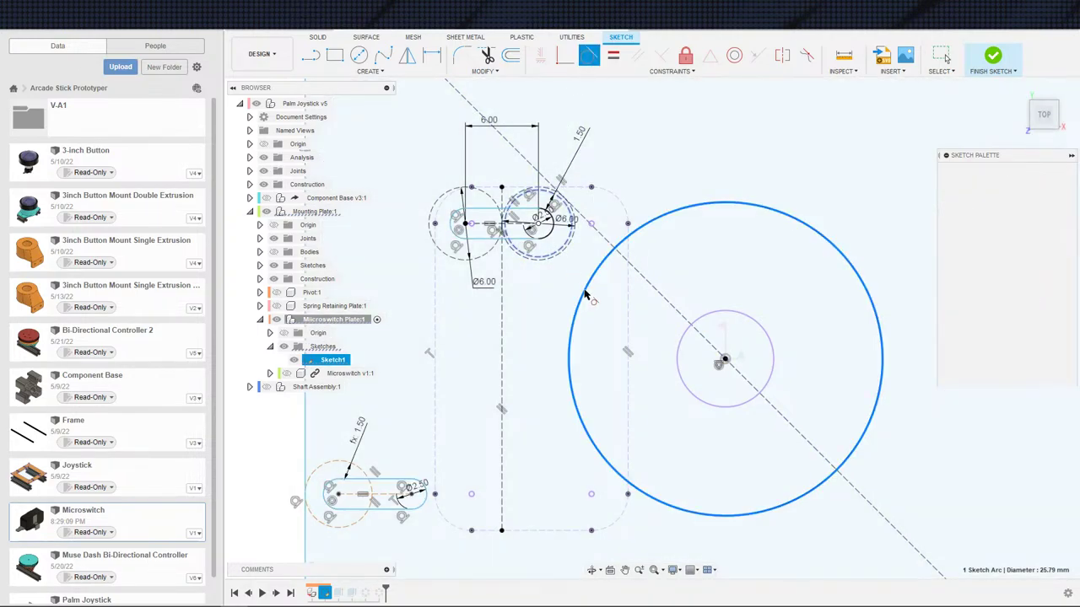
scroll(561, 251, down, 3)
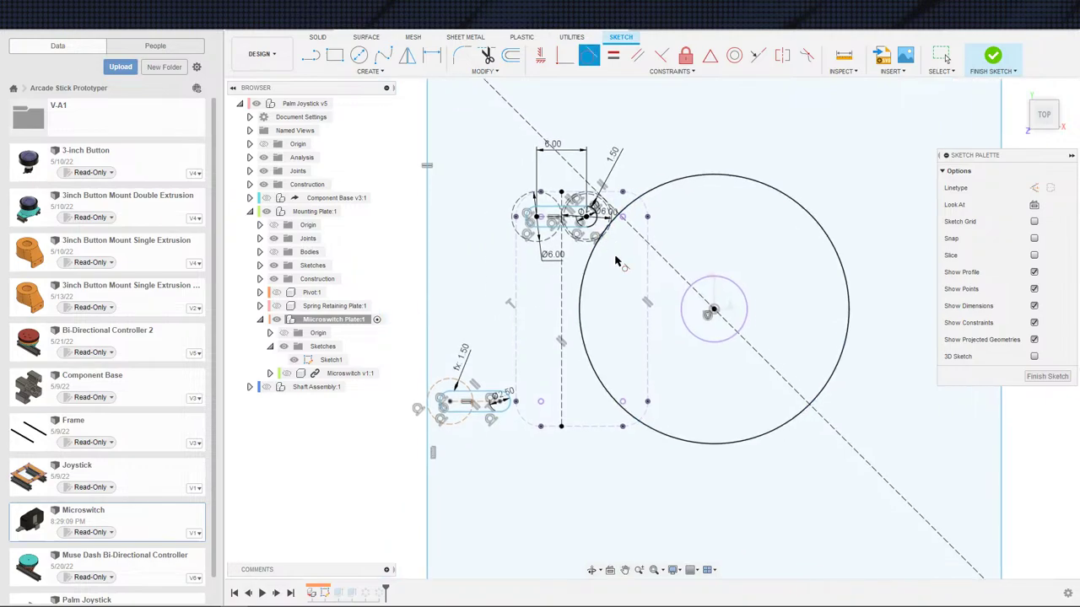
key(Escape)
scroll(607, 269, up, 3)
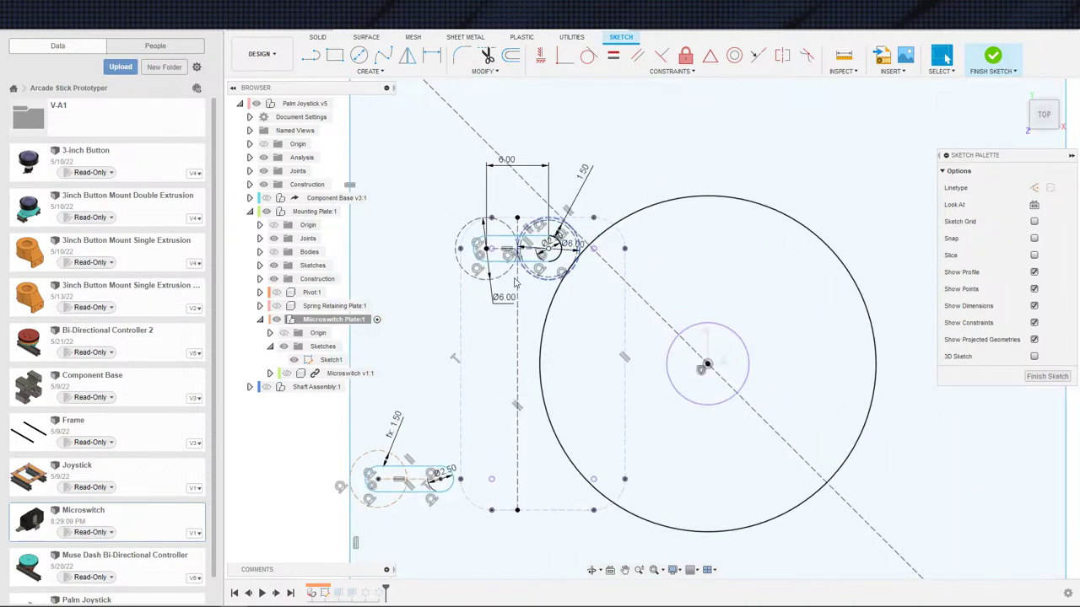
- Make the construction circle around the lower slot's outer end tangent to the lower edge of the projected microswitch outline
click(489, 250)
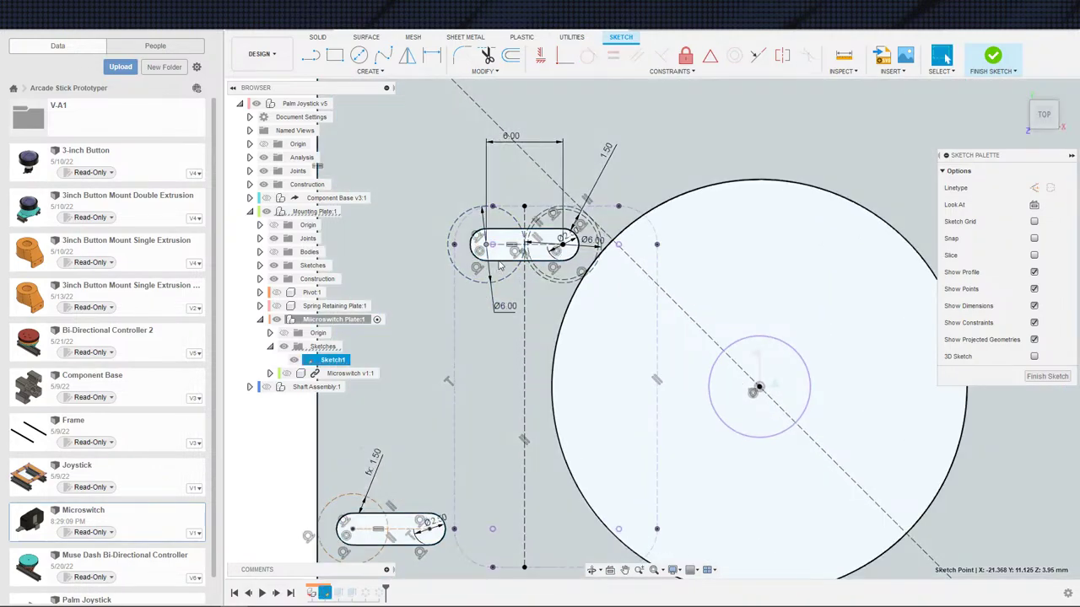
key(Escape)
scroll(522, 248, down, 3)
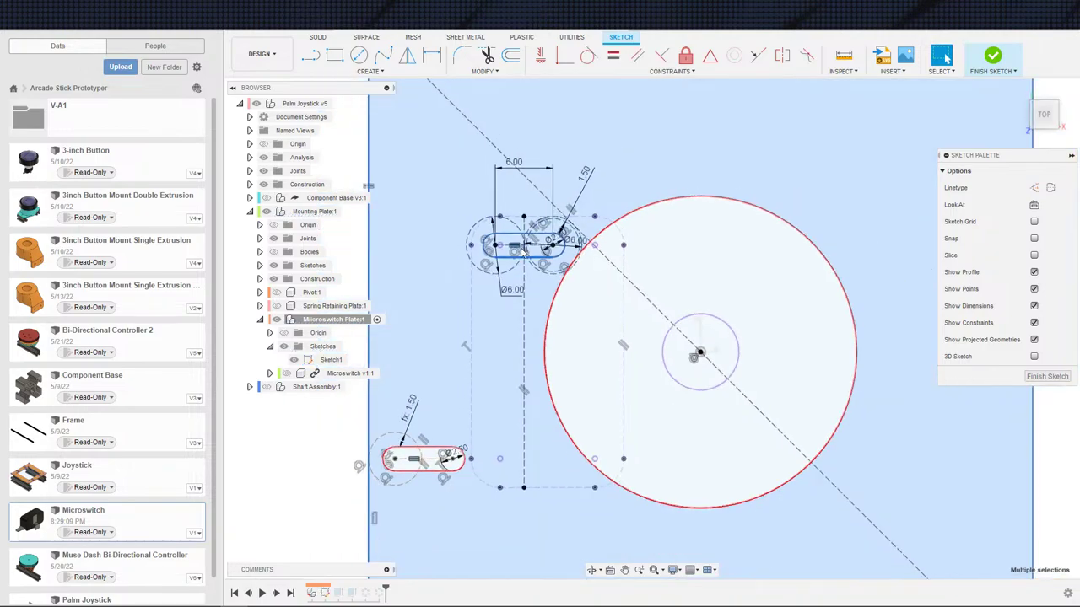
scroll(509, 261, up, 3)
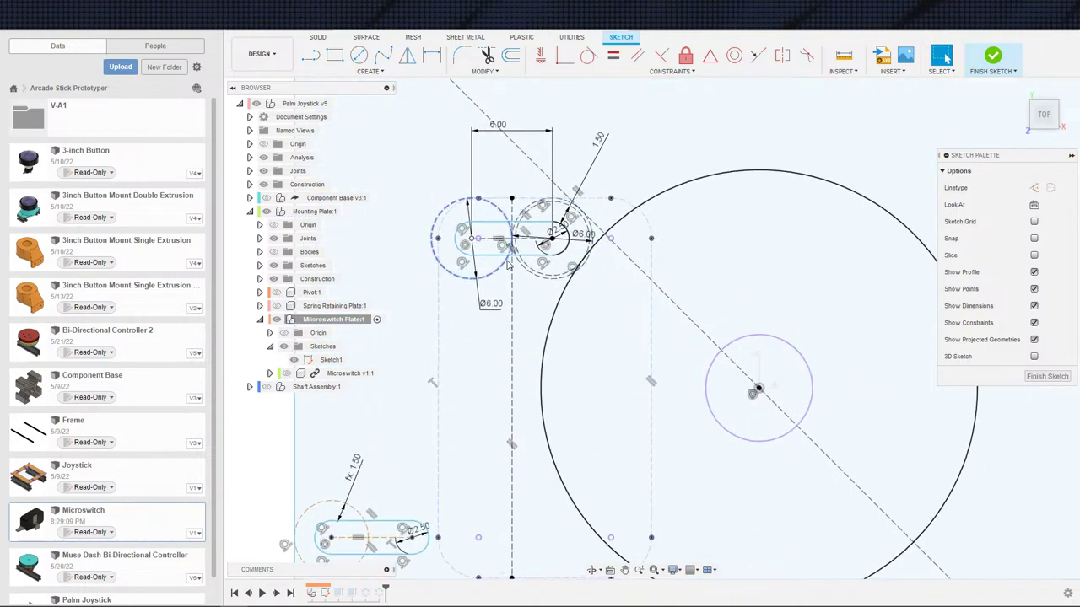
scroll(553, 264, down, 5)
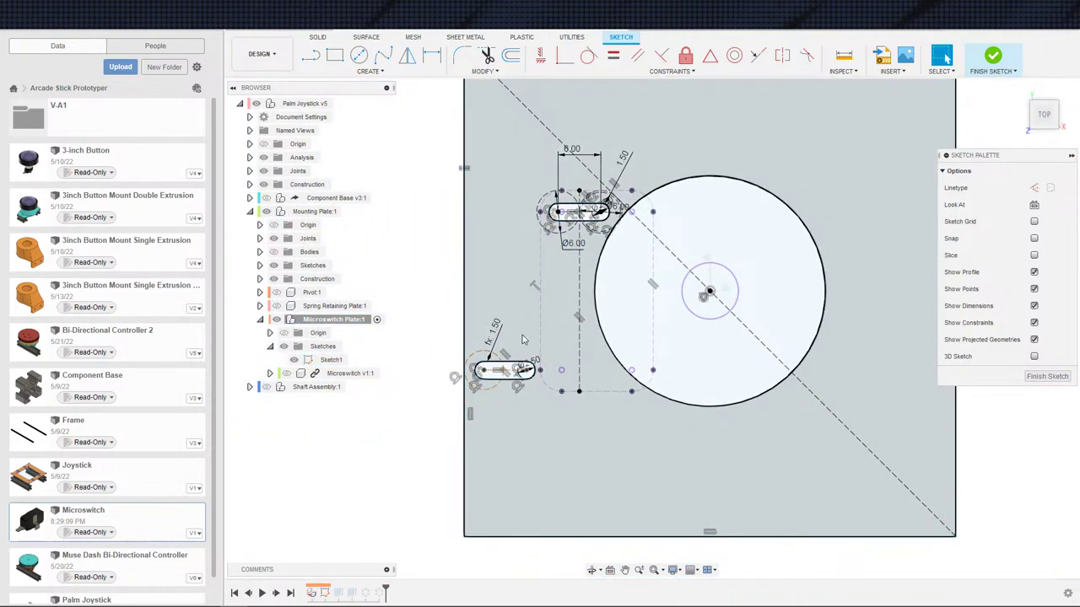
scroll(501, 378, up, 3)
click(473, 399)
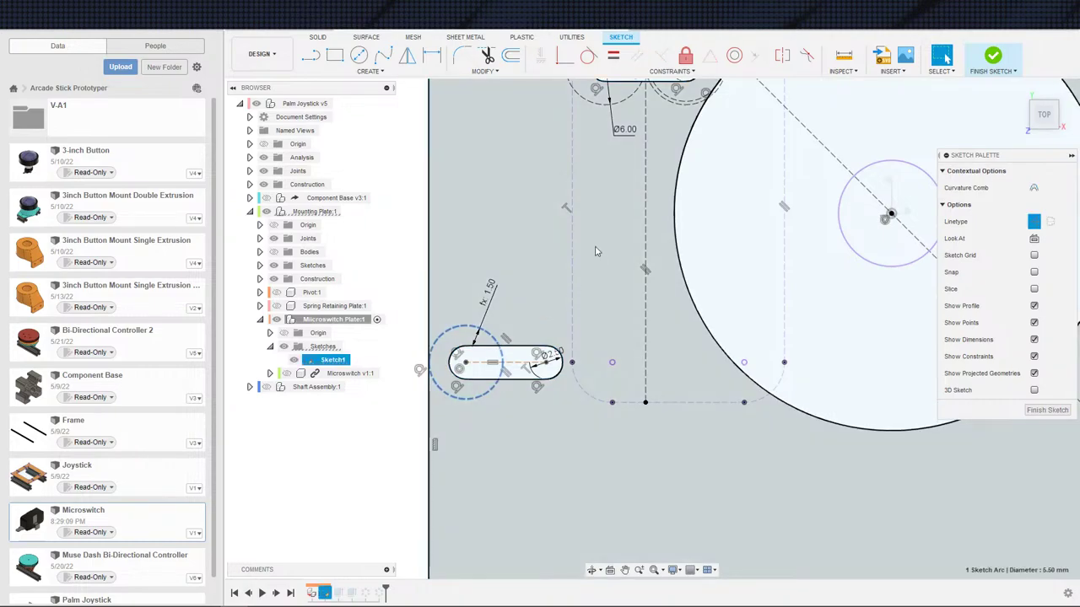
click(586, 60)
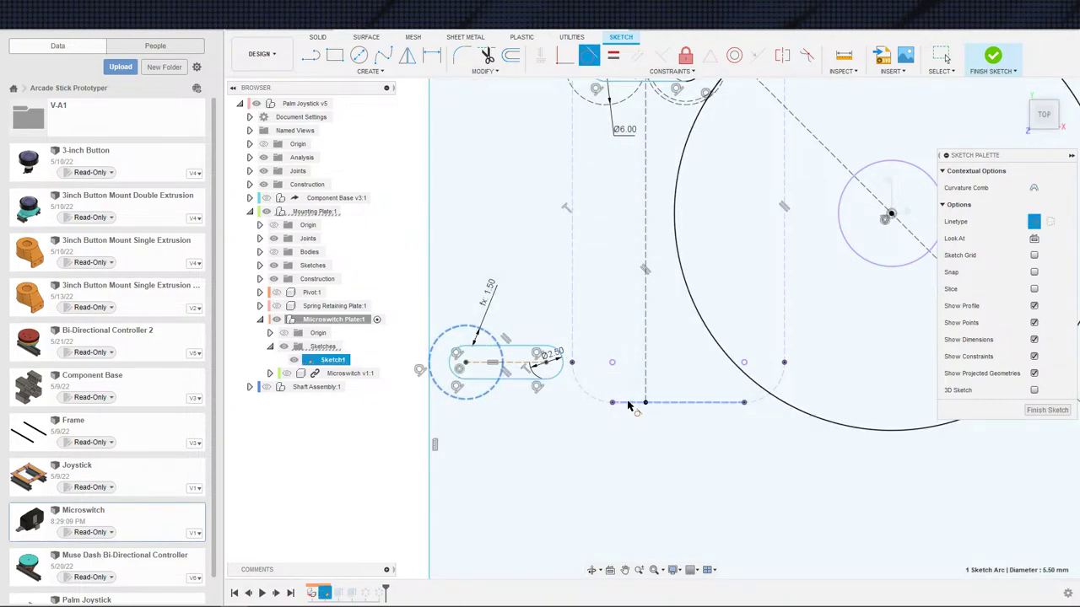
click(561, 410)
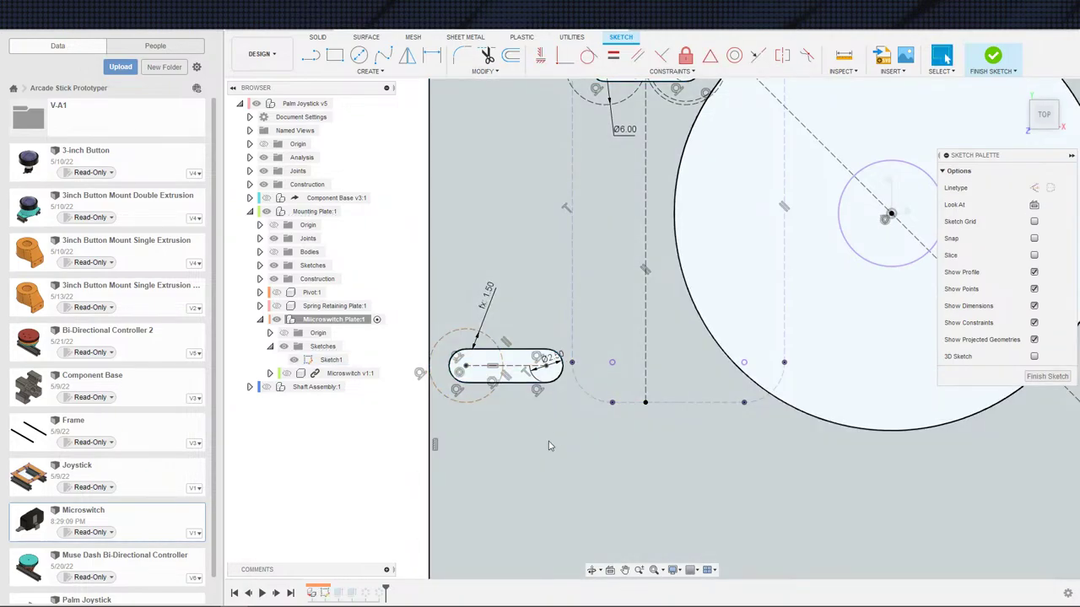
- Measure the diagonal distance between the mounting hole centres in the projected microswitch outline
scroll(553, 416, down, 3)
mouse_move(409, 431)
middle_down()
mouse_move(378, 448)
mouse_move(332, 443)
middle_up()
scroll(407, 429, up, 2)
scroll(422, 427, up, 2)
scroll(372, 434, up, 1)
scroll(381, 431, down, 3)
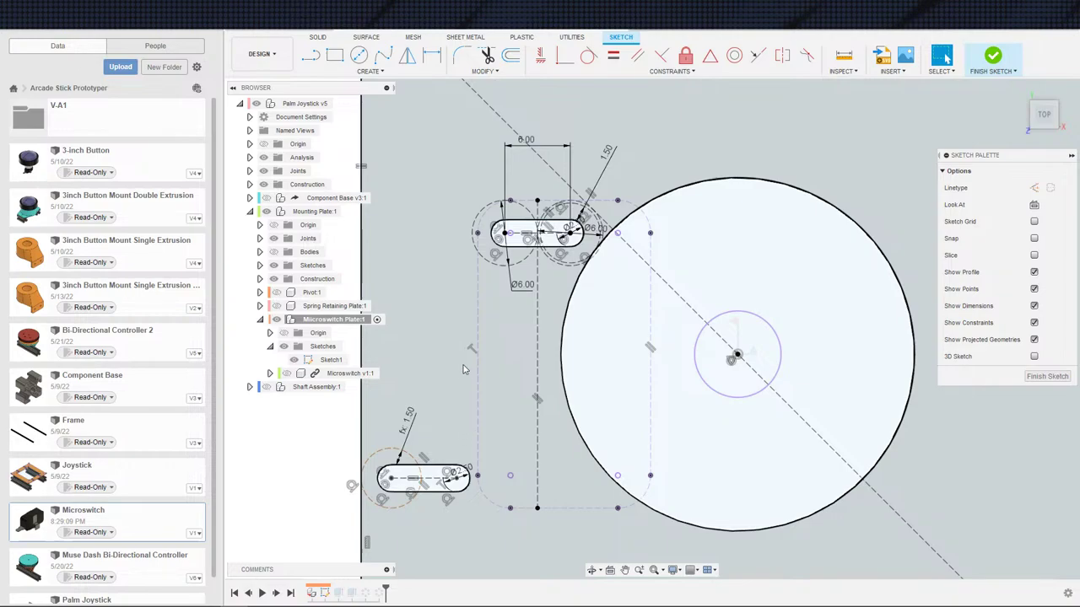
key(d)
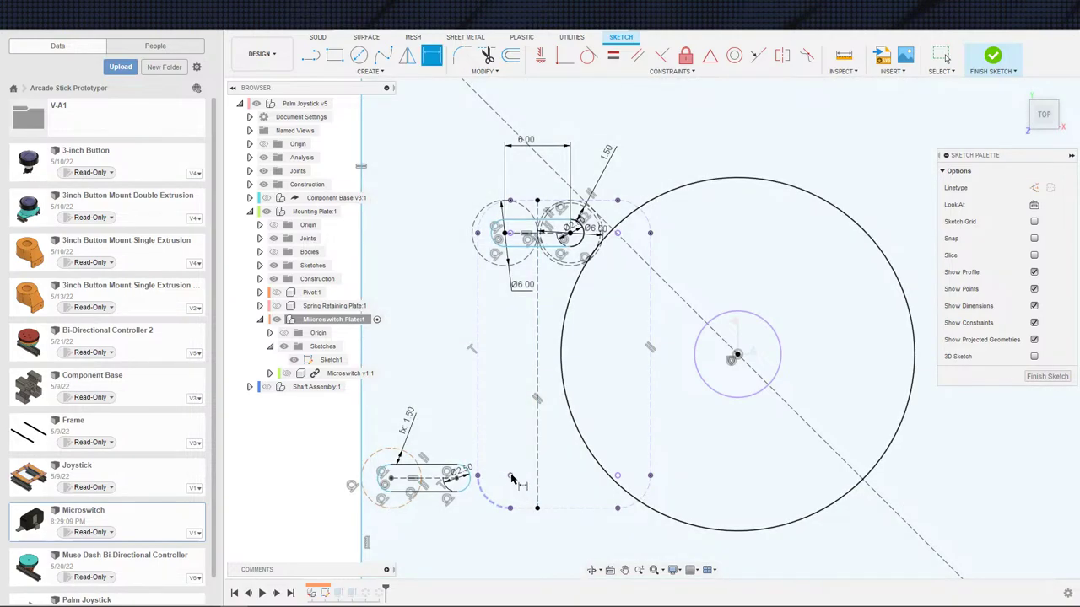
click(510, 479)
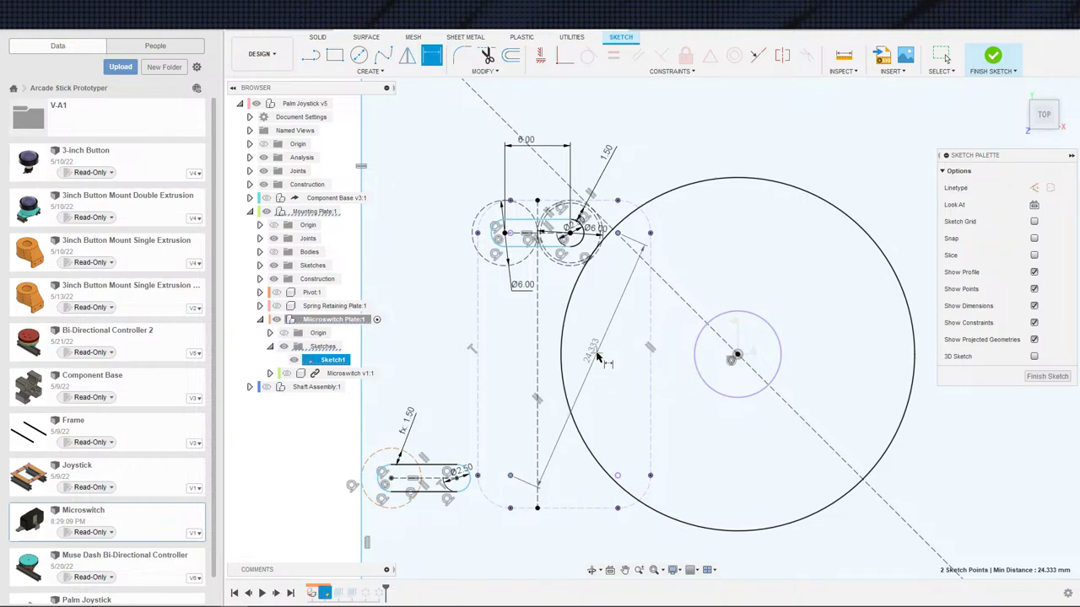
key(Escape)
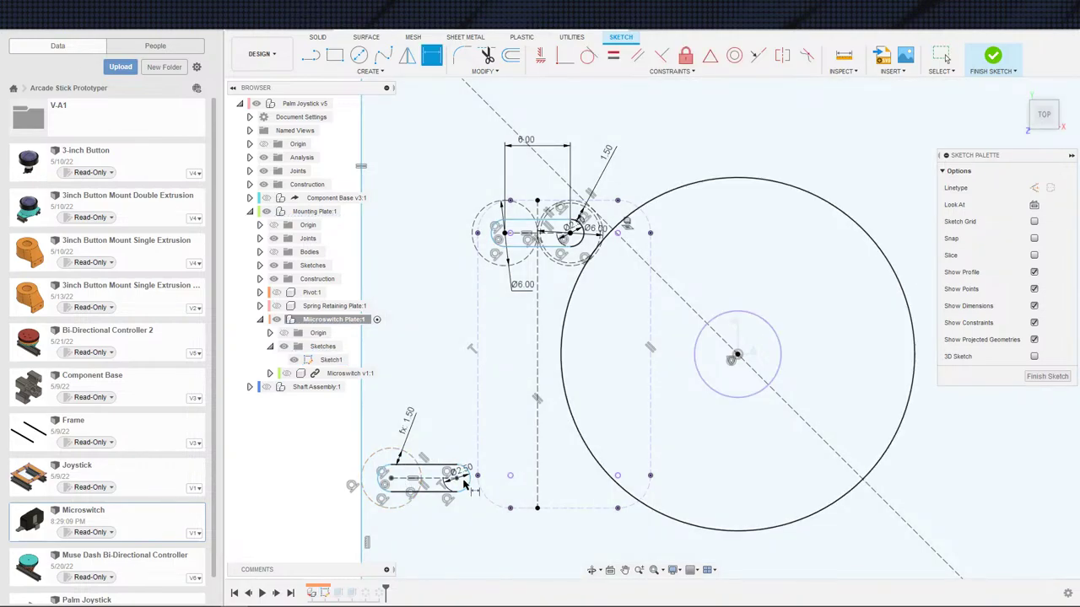
- Dimension the distance between the inner end centres of the lower and upper slots at 24.33 mm
click(564, 255)
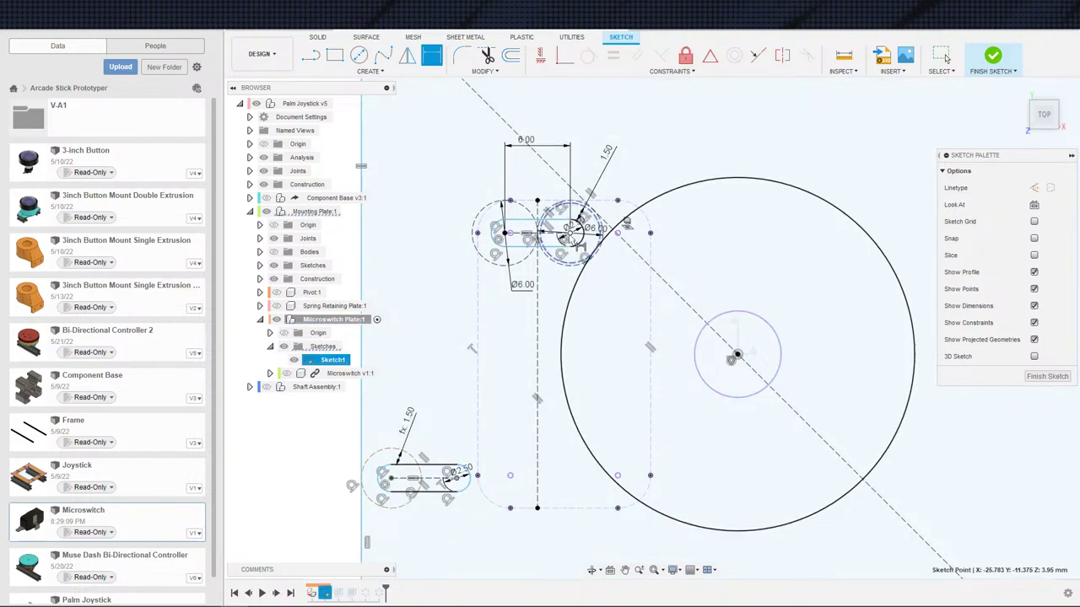
click(519, 409)
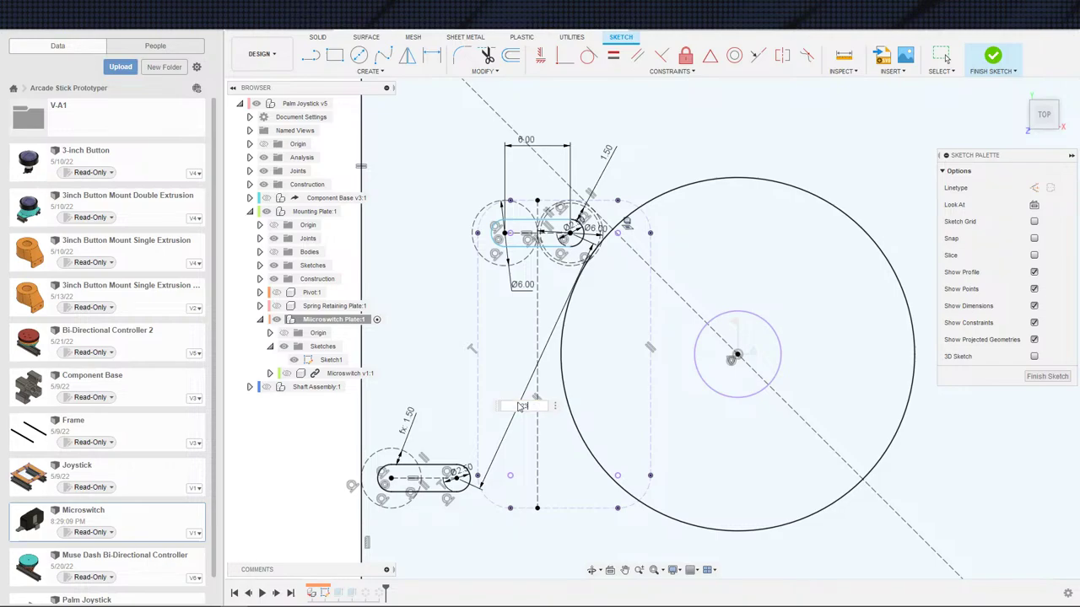
key(Return)
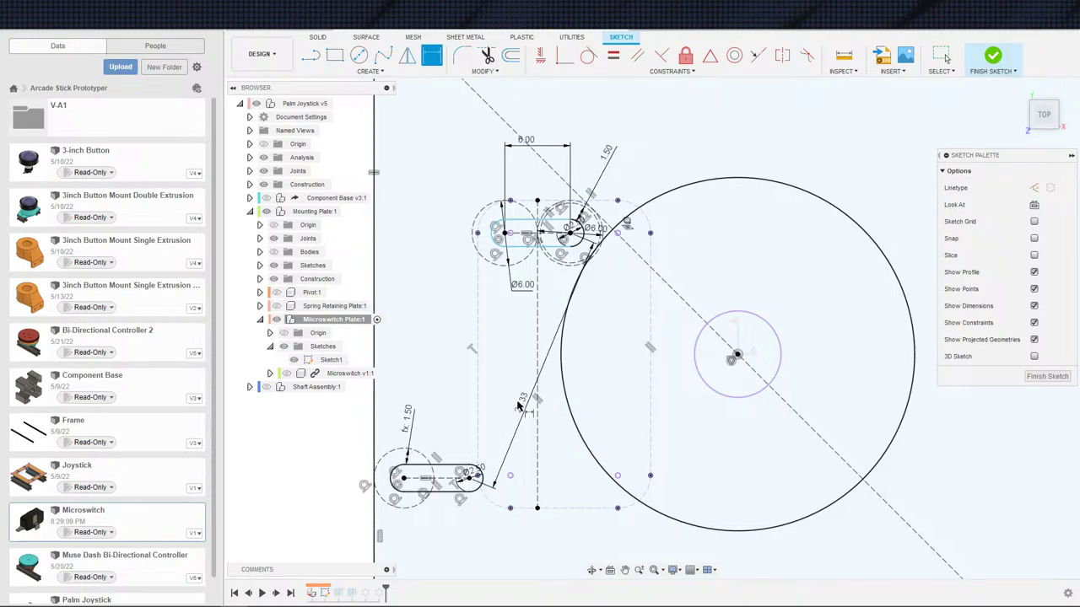
scroll(506, 436, down, 3)
key(Escape)
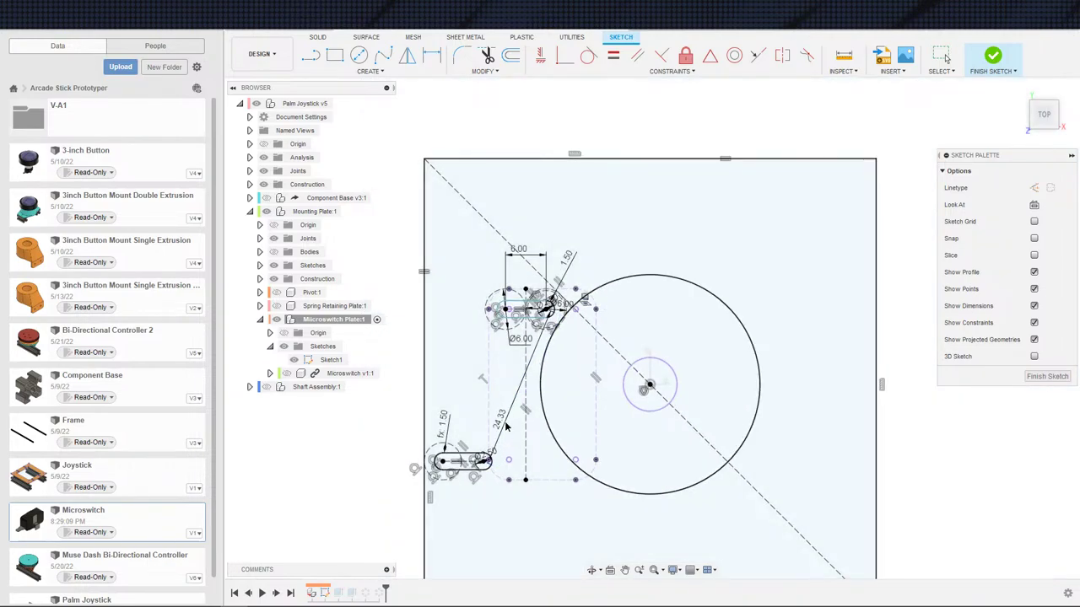
- Examine the upper slot's centreline, clearance circles and dimensions relative to the central hole and the plate's diagonal
scroll(484, 379, up, 4)
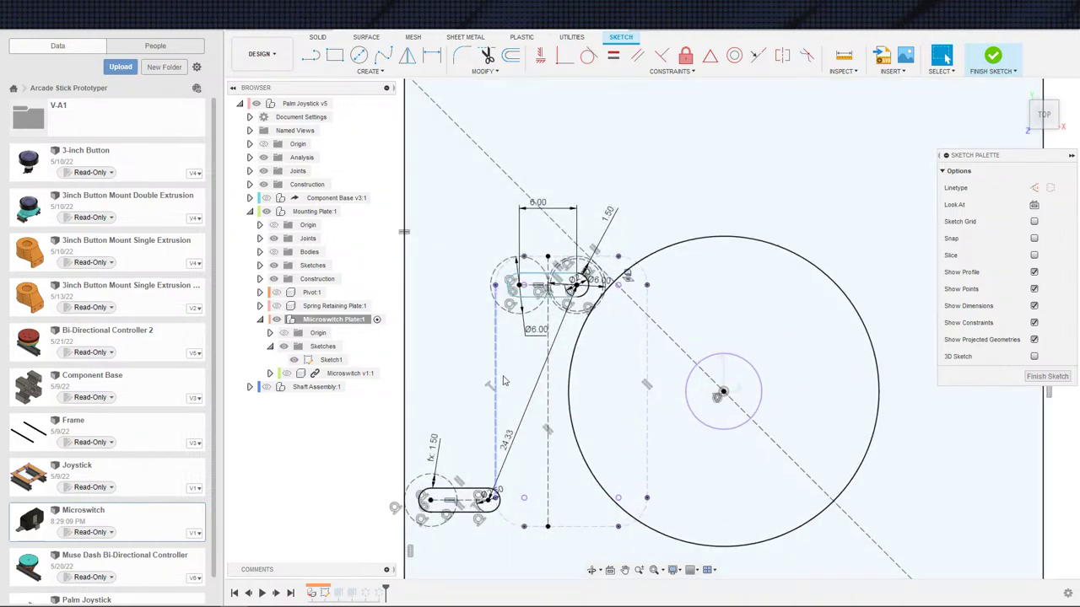
scroll(482, 381, down, 3)
scroll(502, 368, up, 2)
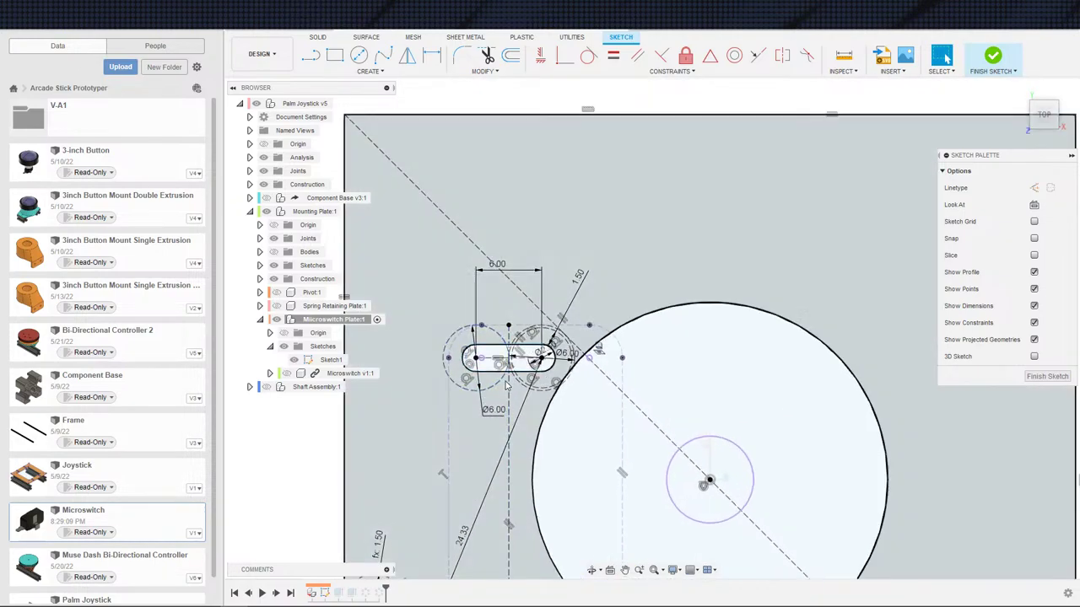
scroll(498, 378, down, 1)
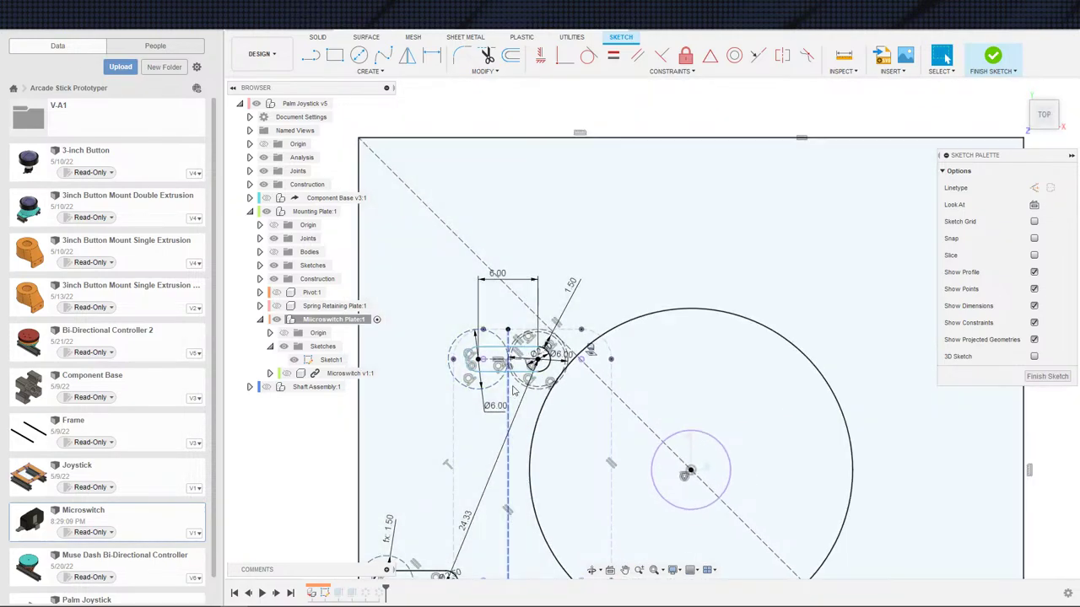
click(486, 379)
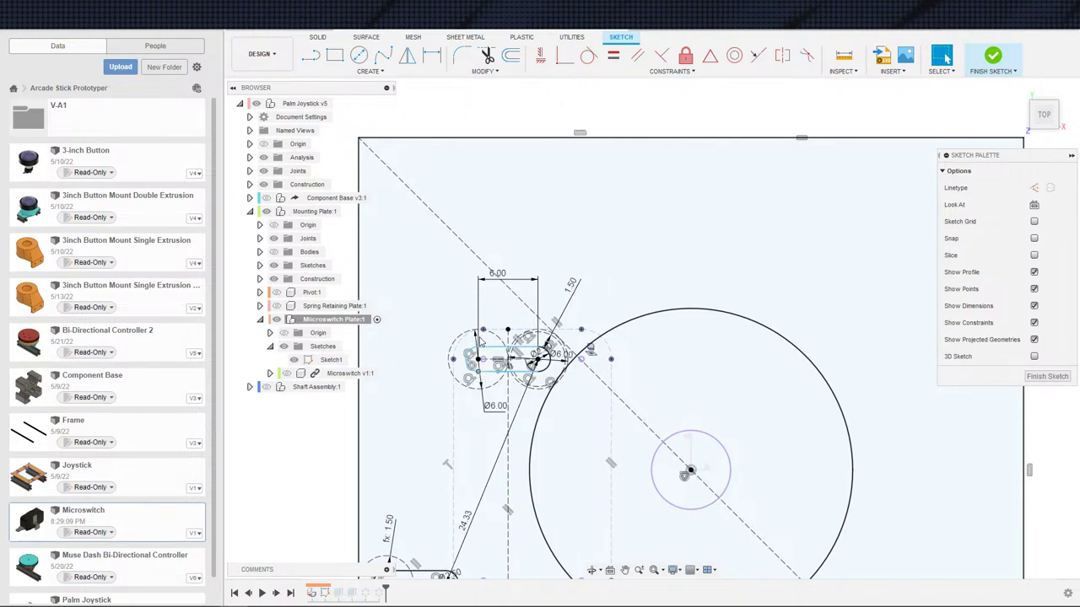
scroll(481, 341, up, 5)
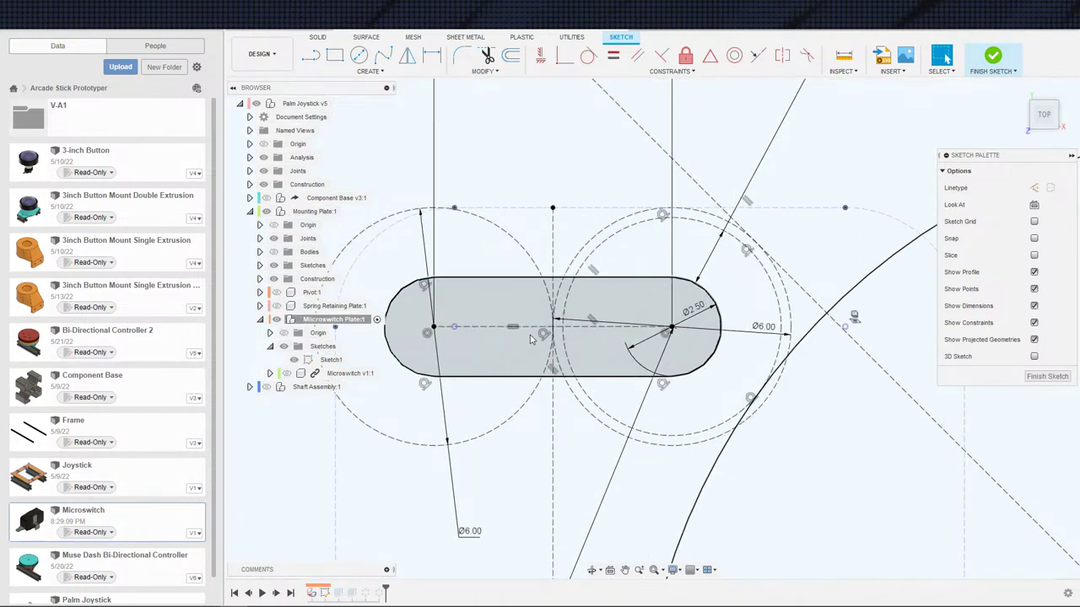
click(511, 329)
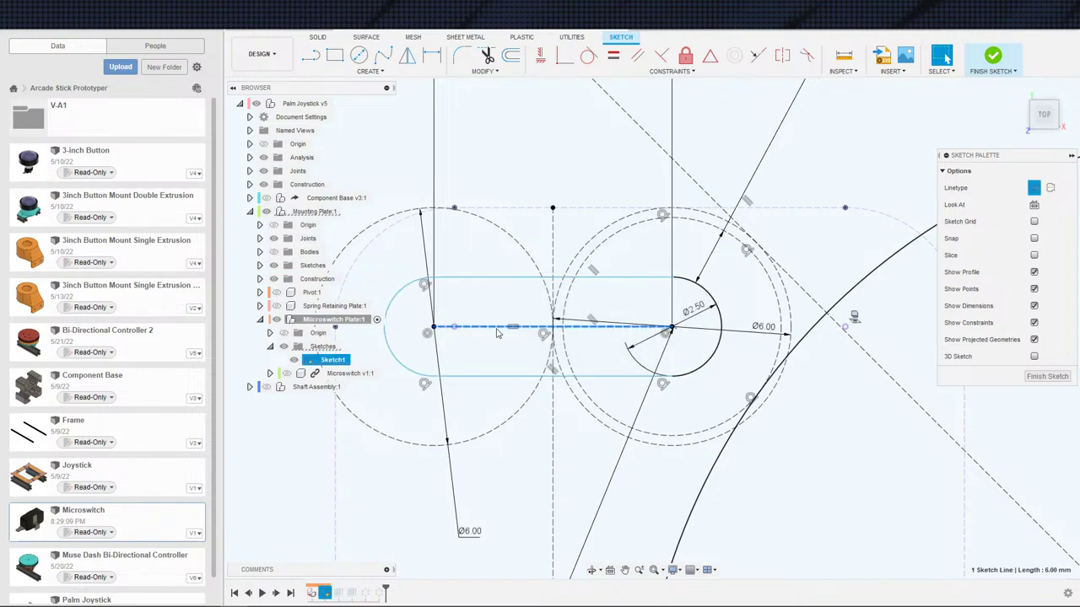
scroll(507, 330, down, 3)
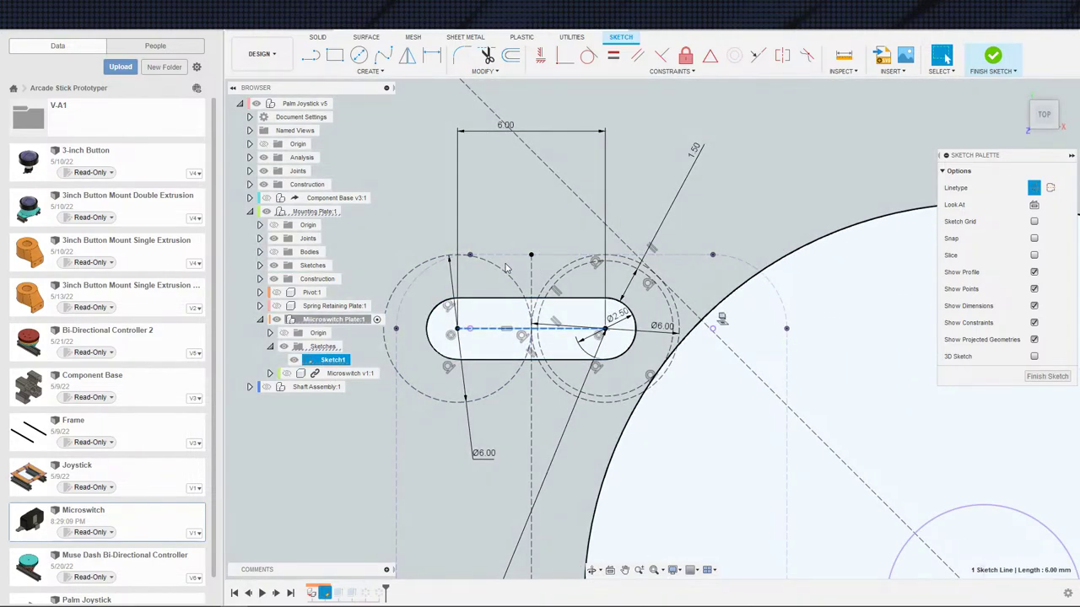
scroll(504, 294, down, 5)
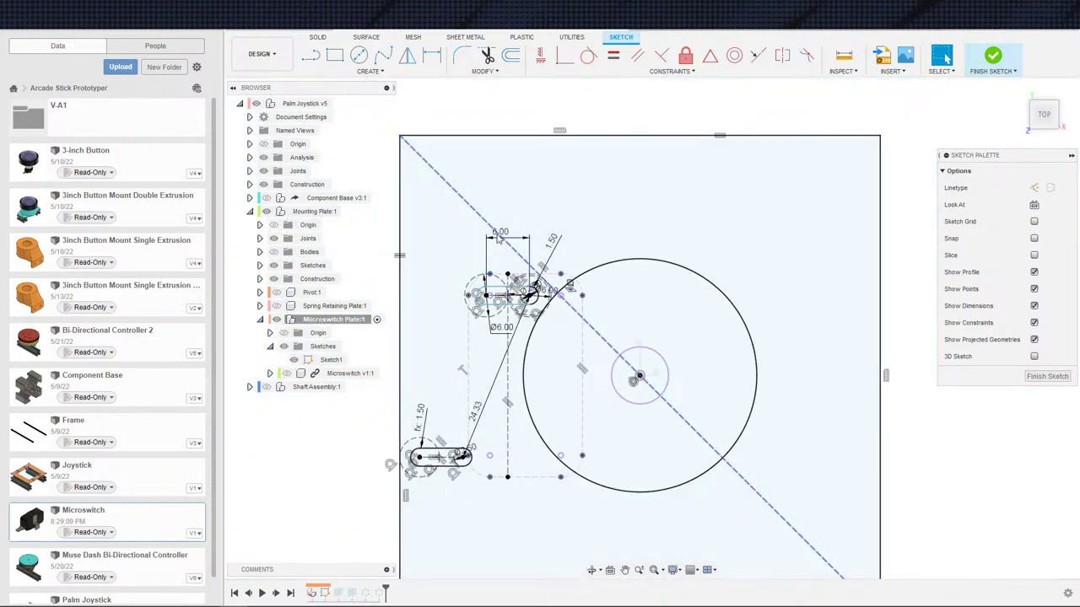
- Finish the sketch and check the patterned slots and microswitches around the plate's central hole
scroll(534, 211, up, 2)
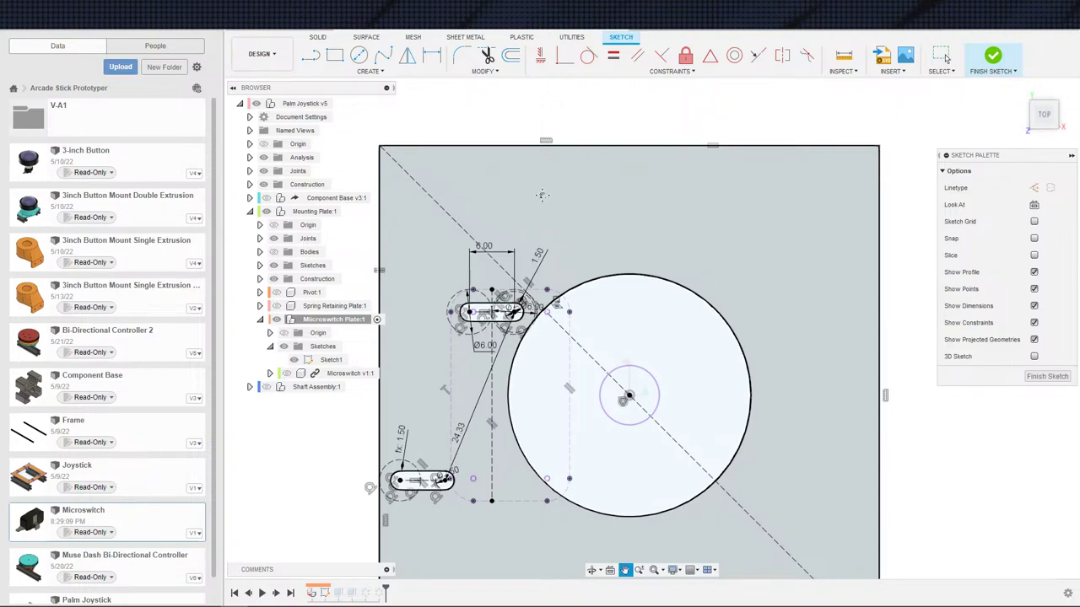
scroll(542, 195, up, 4)
scroll(552, 206, down, 2)
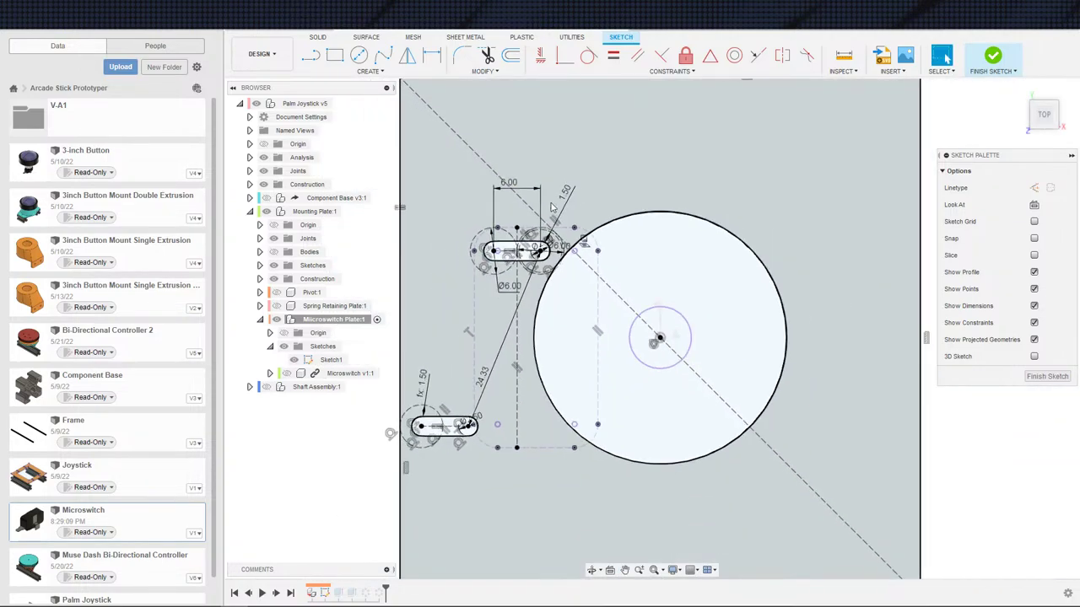
scroll(552, 207, down, 1)
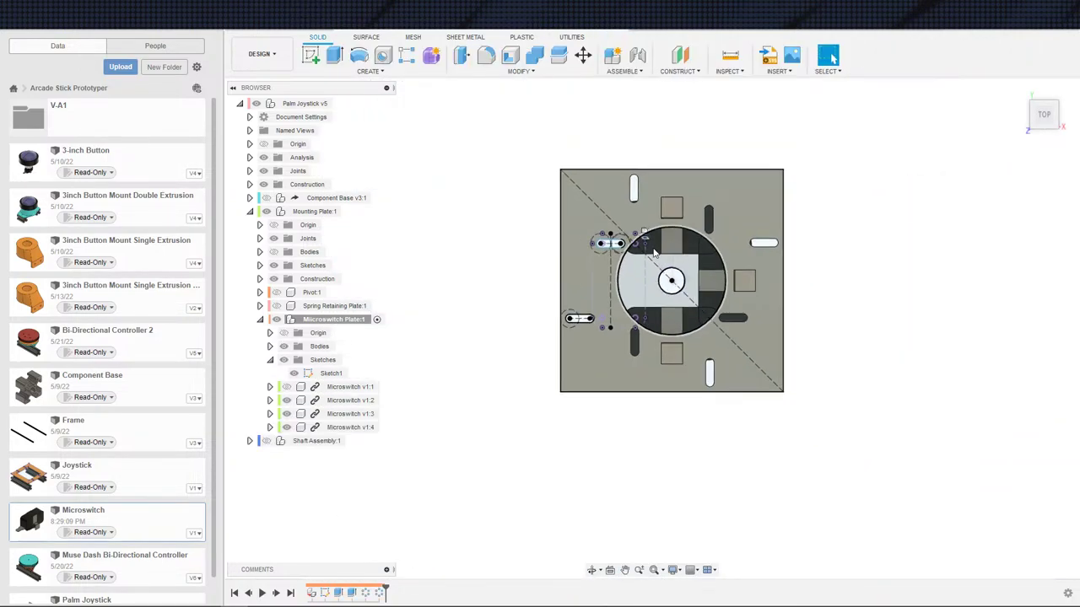
scroll(593, 245, up, 3)
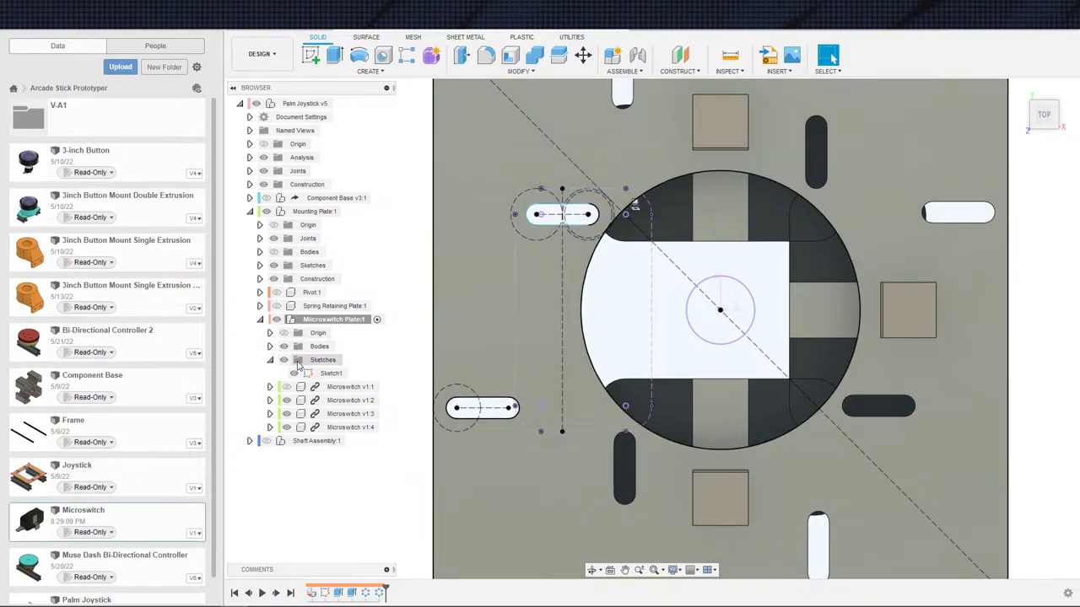
- Hide the microswitch plate's slot sketch so only the plate and microswitches are displayed
click(293, 373)
middle_drag(382, 271, 367, 246)
scroll(367, 291, down, 4)
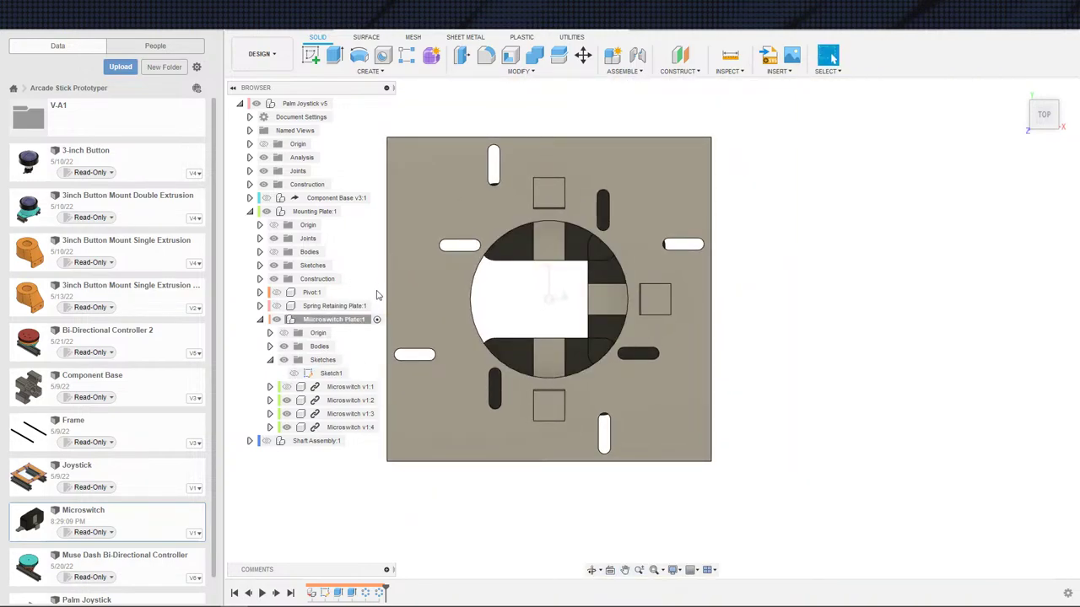
- Roll the timeline back to before the microswitch pattern and show the original microswitch beneath the plate
drag(385, 588, 372, 588)
mouse_move(435, 528)
shift+middle_down()
mouse_move(397, 492)
mouse_move(393, 394)
mouse_move(356, 375)
shift+middle_up()
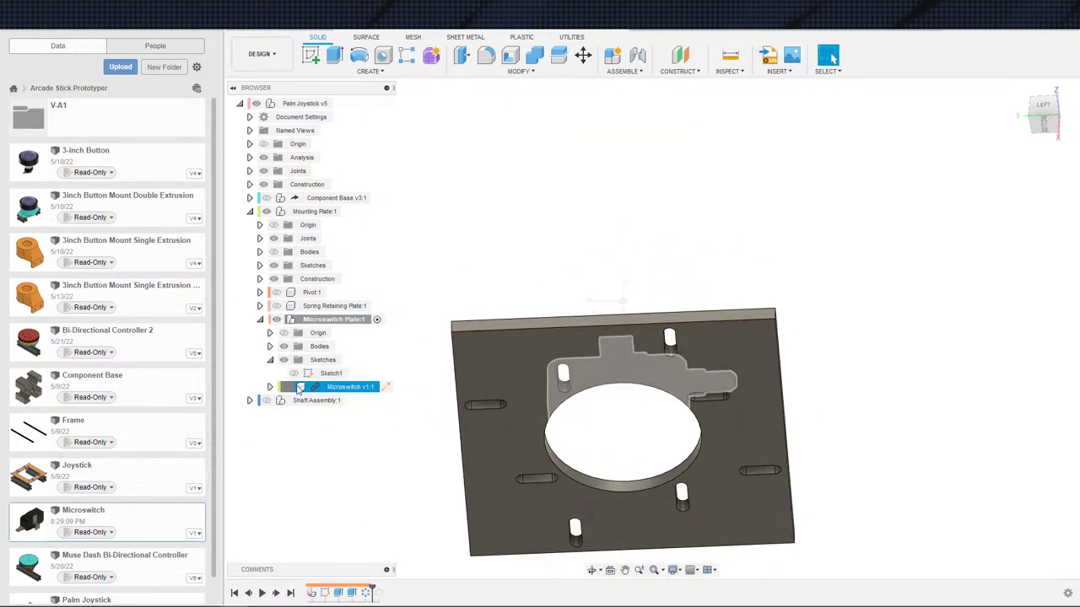
click(286, 387)
shift+middle_drag(590, 242, 551, 347)
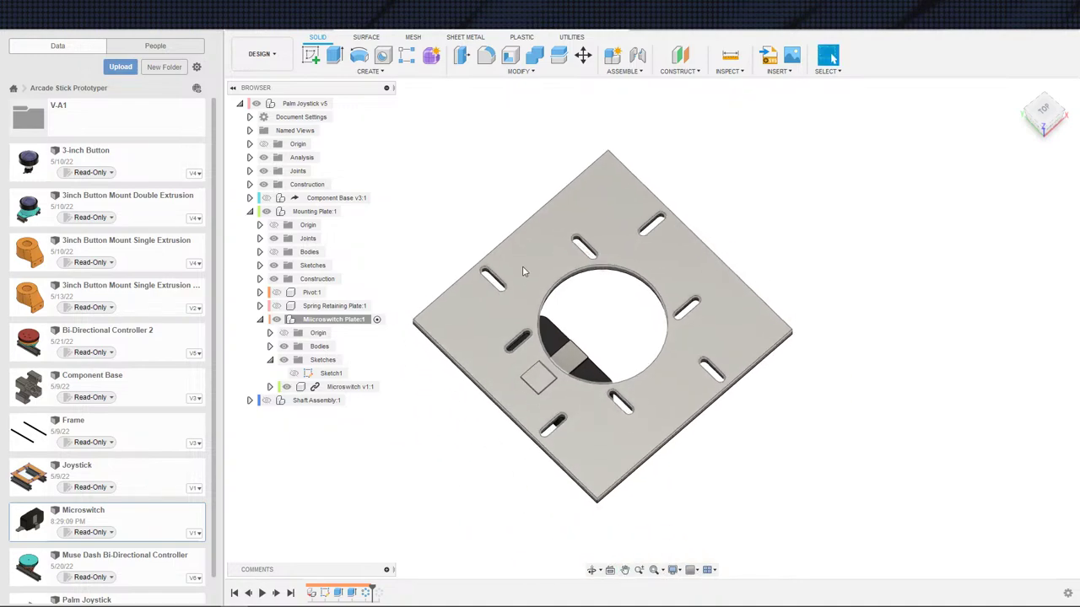
- Align the microswitch component from its corner mounting hole to the inner end of the adjacent plate slot
click(529, 73)
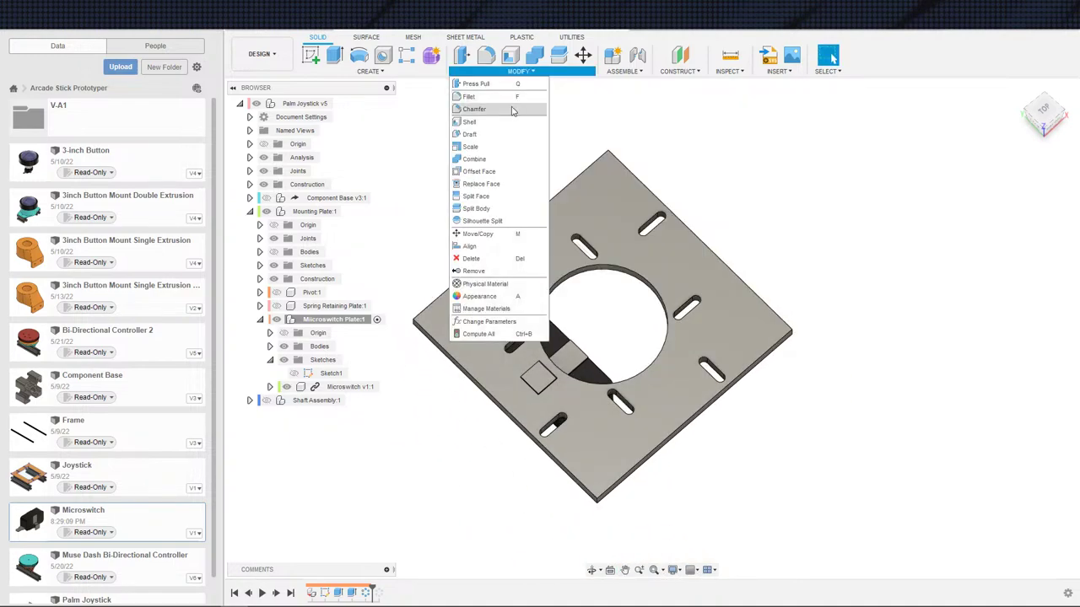
click(469, 246)
scroll(542, 316, up, 3)
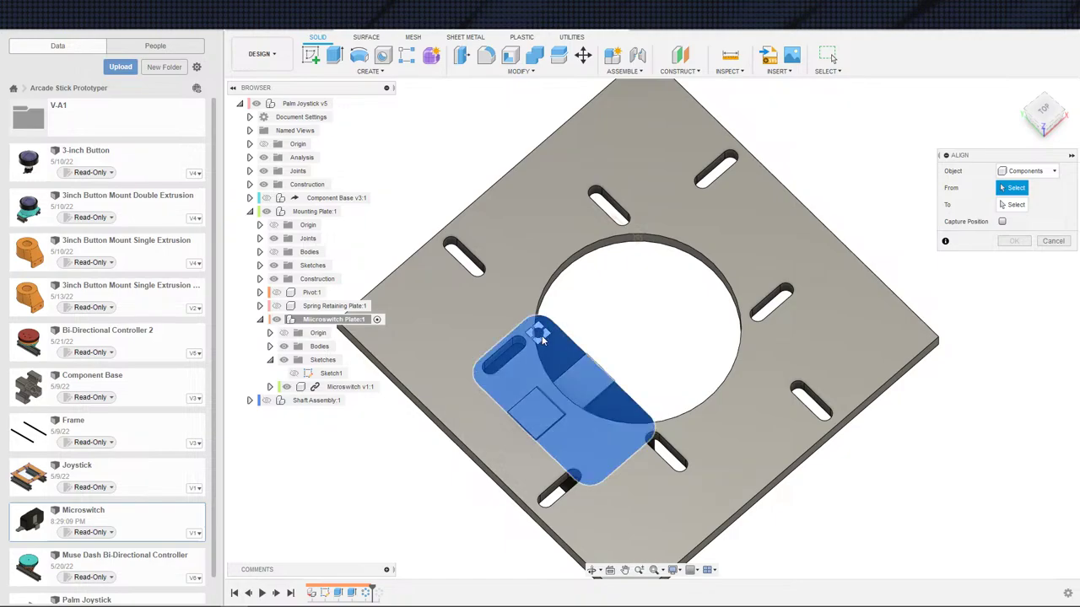
click(542, 338)
shift+middle_drag(501, 348, 538, 269)
scroll(541, 284, up, 3)
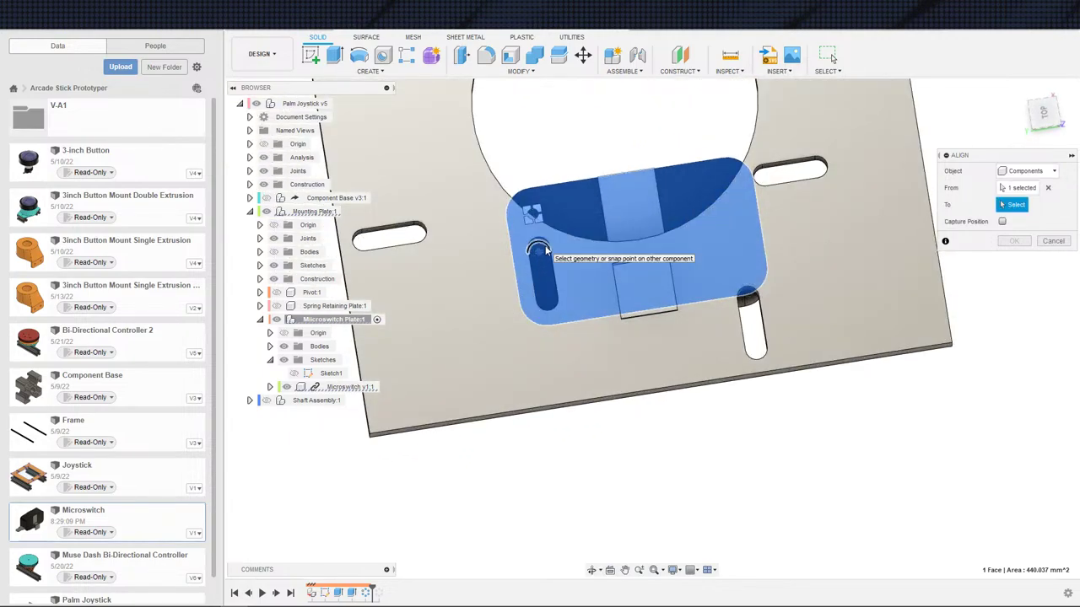
click(543, 255)
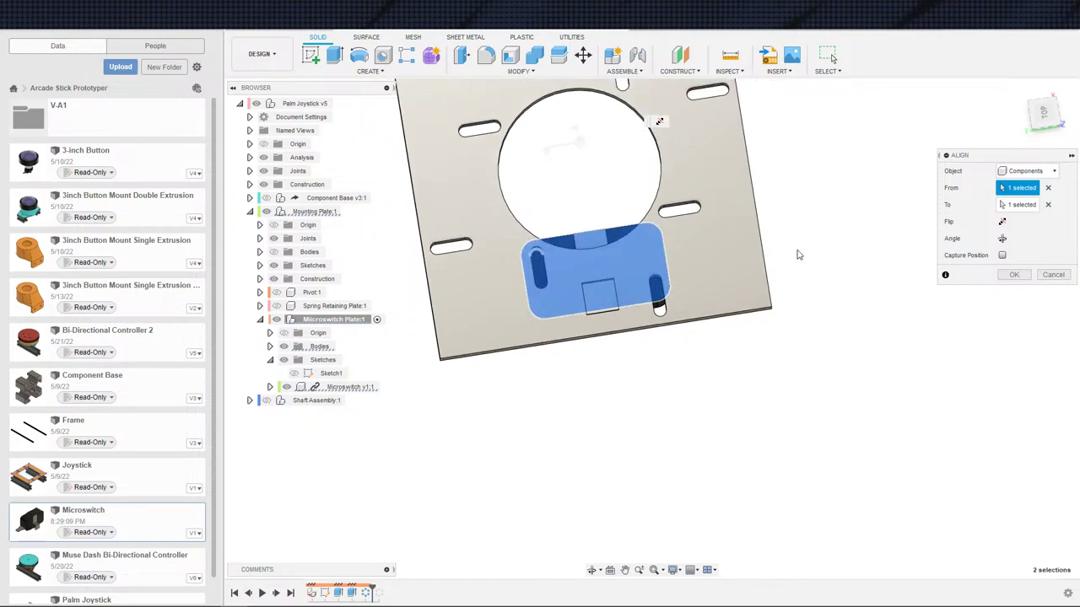
click(1014, 277)
shift+middle_drag(849, 302, 924, 302)
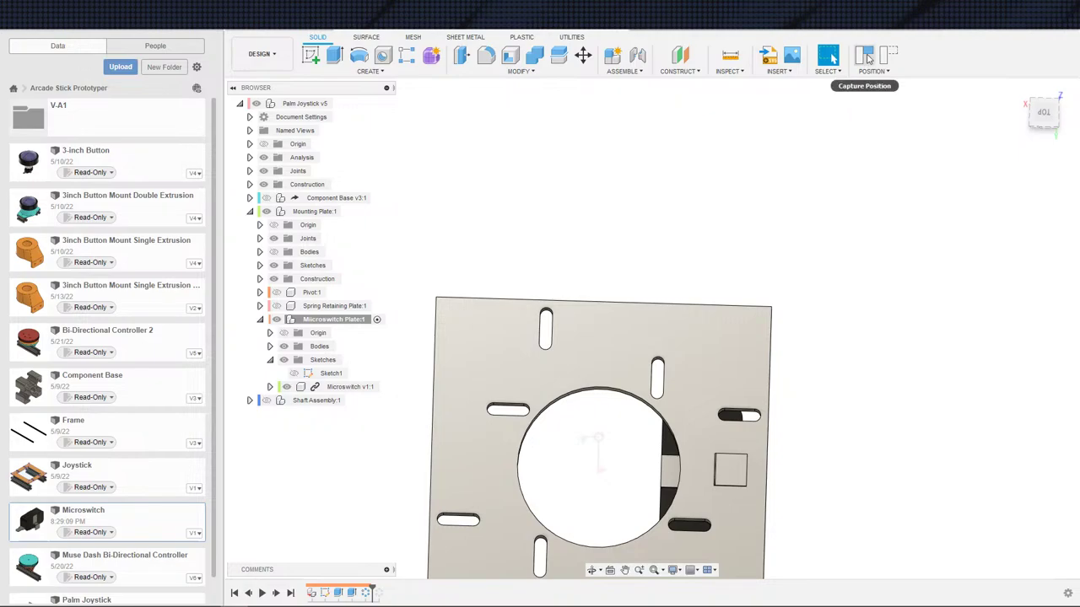
- Advance the timeline past the microswitch pattern and examine the fit of the patterned switches from below and above the plate
scroll(790, 287, down, 3)
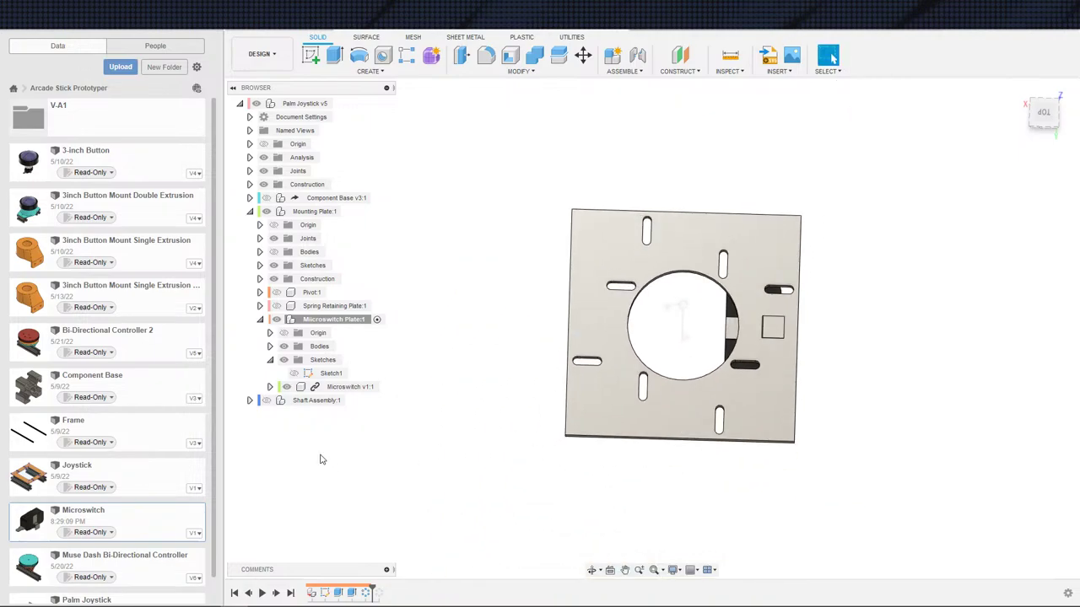
click(276, 593)
shift+middle_drag(659, 492, 769, 312)
scroll(766, 372, up, 5)
shift+middle_drag(764, 373, 790, 316)
scroll(758, 329, up, 5)
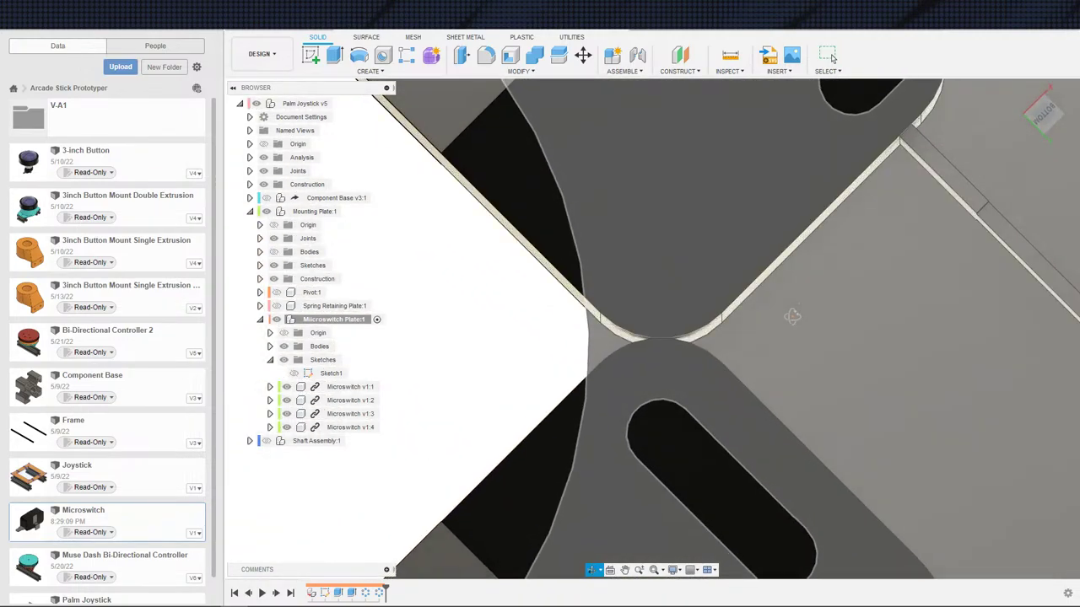
scroll(721, 358, up, 4)
shift+middle_drag(707, 361, 706, 396)
scroll(641, 387, down, 4)
scroll(540, 389, down, 10)
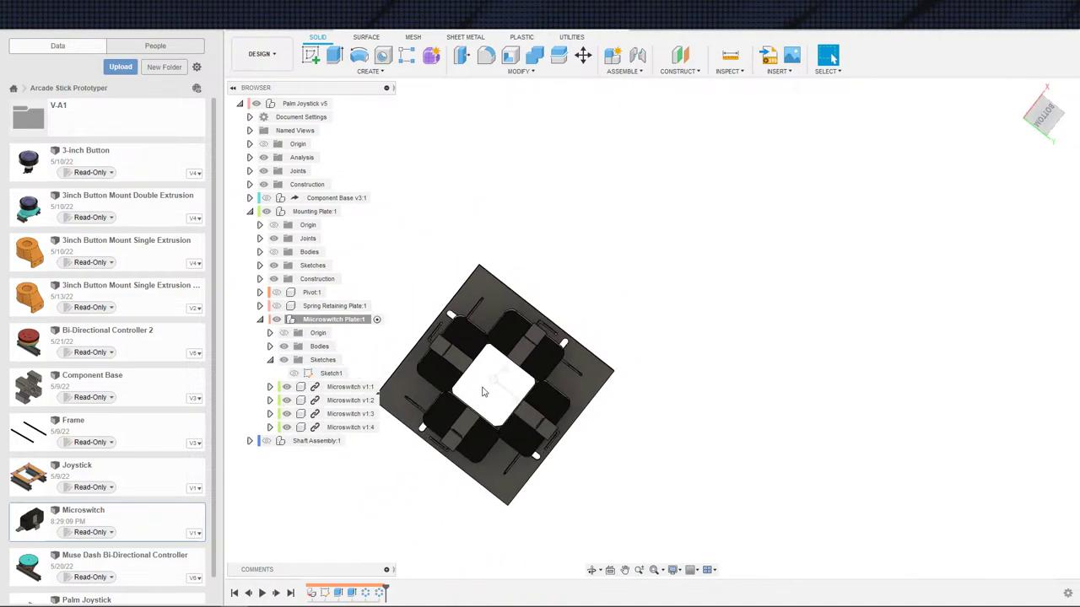
shift+middle_drag(485, 388, 479, 529)
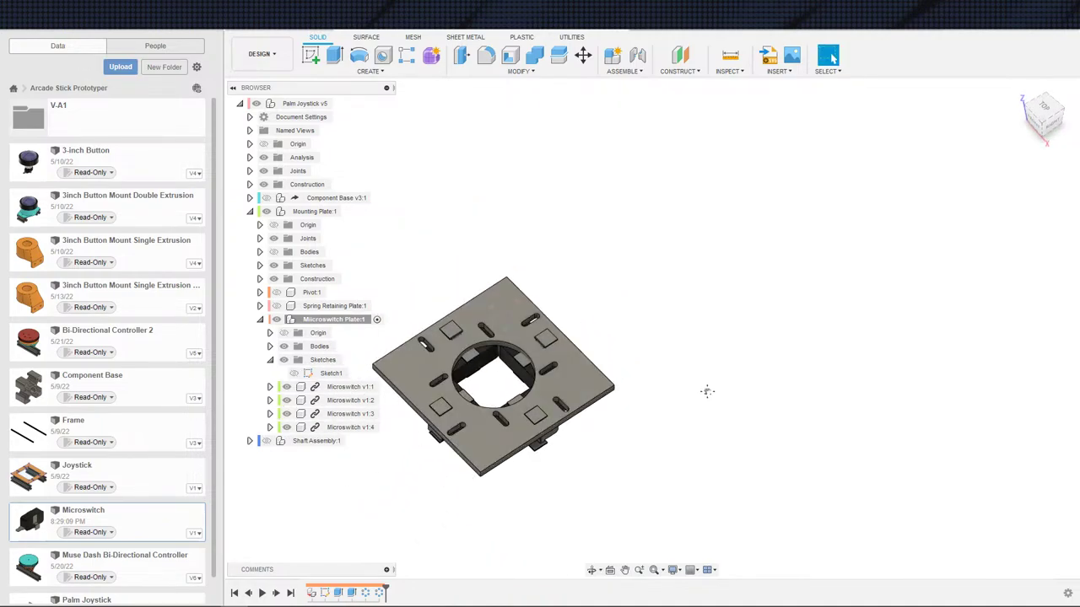
shift+middle_drag(707, 392, 798, 347)
mouse_move(745, 408)
shift+middle_down()
mouse_move(762, 298)
mouse_move(741, 402)
shift+middle_up()
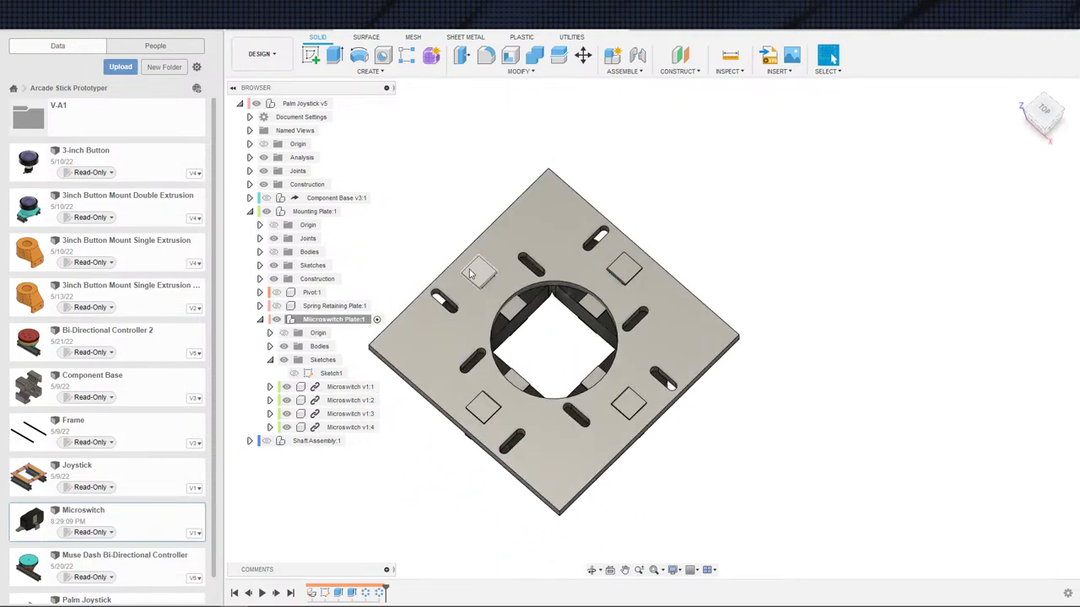
- Fillet the four vertical corner edges of the microswitch plate with a 25 mm radius
click(486, 58)
shift+middle_drag(544, 429, 564, 340)
scroll(603, 320, up, 3)
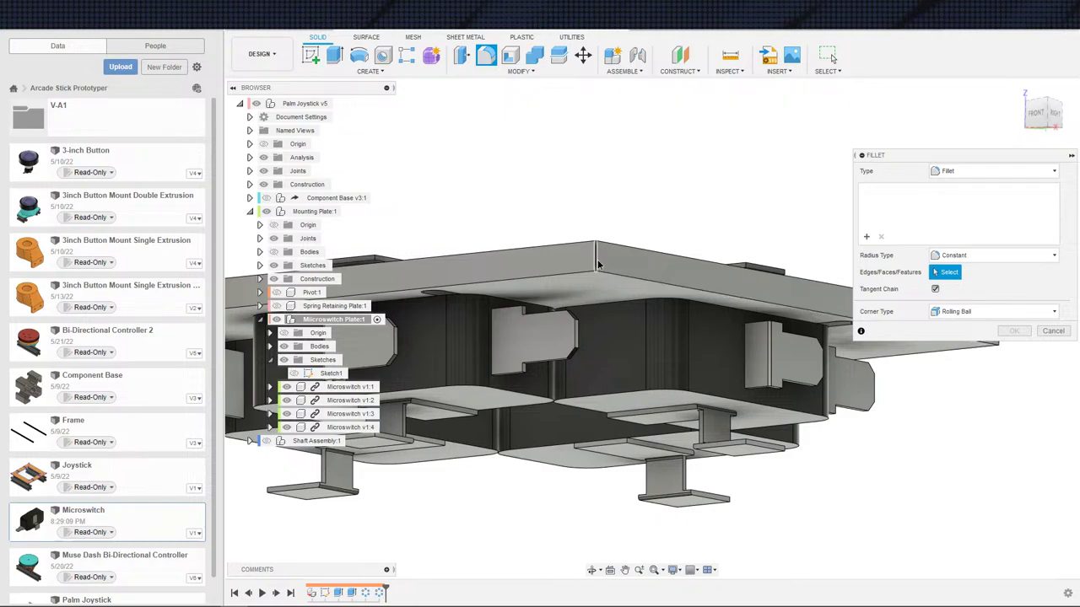
click(597, 265)
shift+middle_drag(597, 265, 647, 437)
click(647, 436)
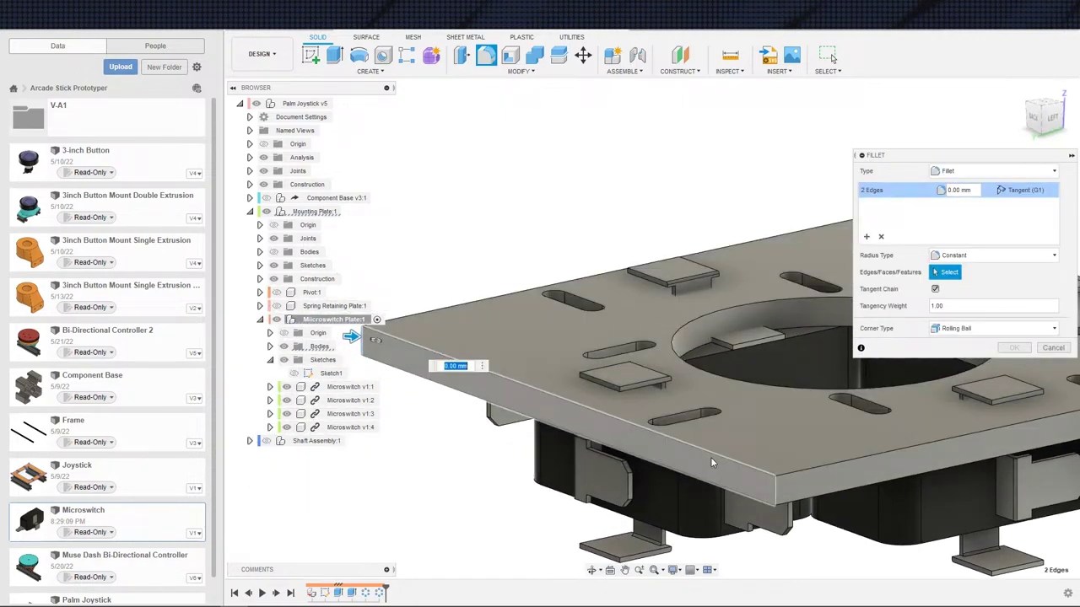
click(775, 494)
shift+middle_drag(776, 493, 660, 437)
click(747, 436)
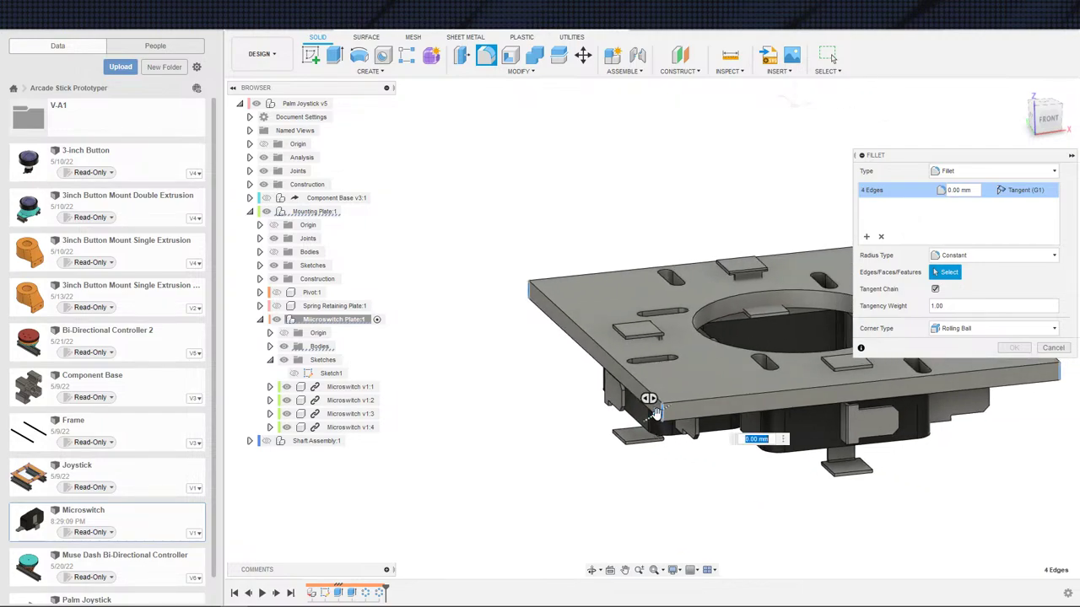
drag(655, 413, 684, 396)
shift+middle_drag(679, 410, 768, 408)
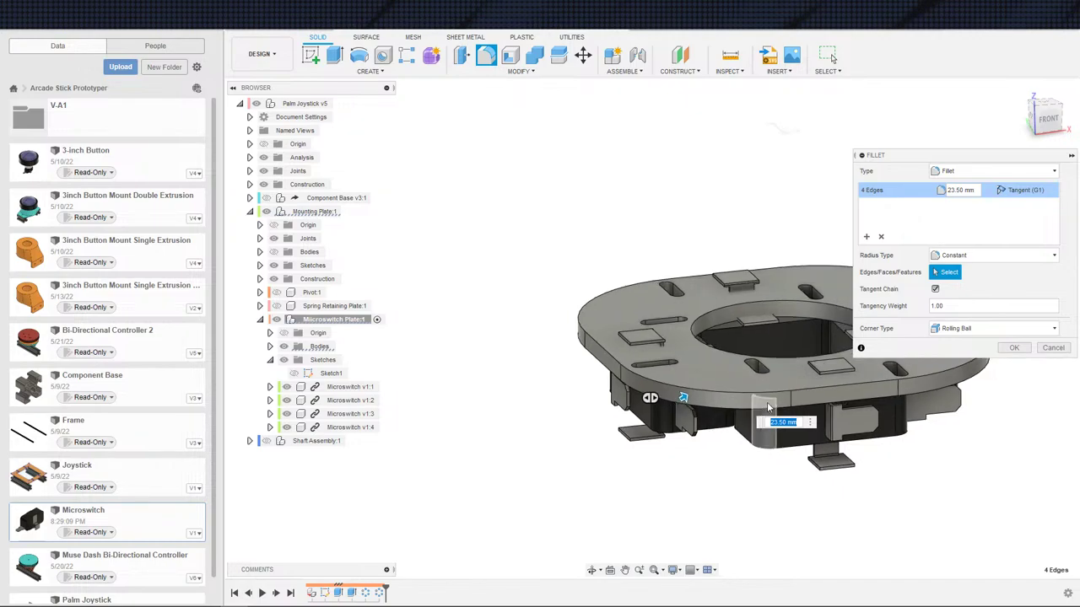
key(Return)
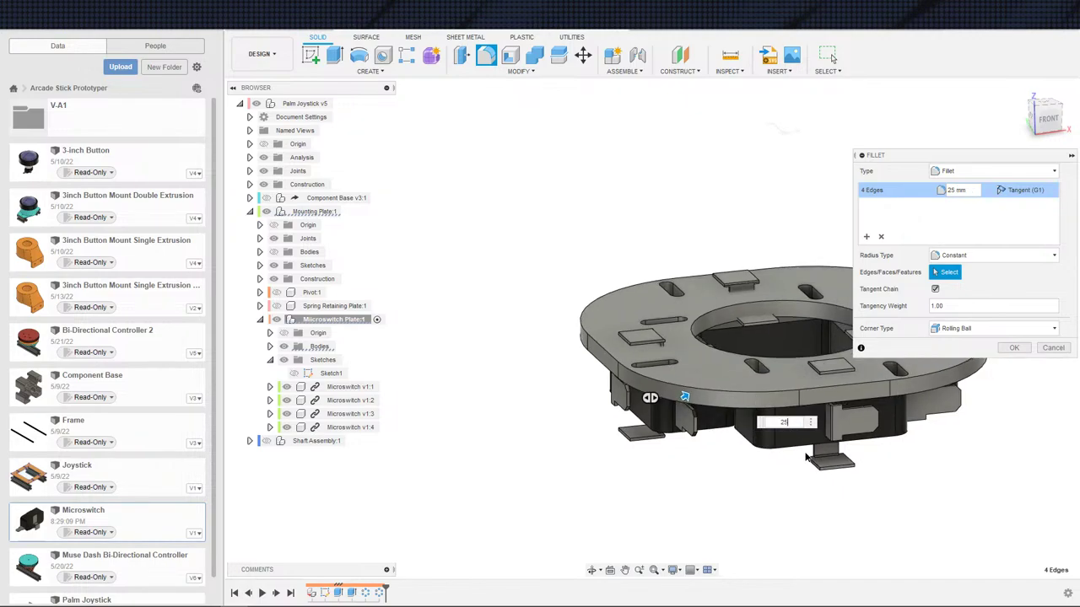
click(1014, 348)
- Measure the gap between the end of an outer slot and the plate's rounded corner edge
shift+middle_drag(966, 405, 1006, 456)
scroll(1039, 346, up, 4)
scroll(1039, 346, up, 2)
middle_drag(1001, 324, 870, 413)
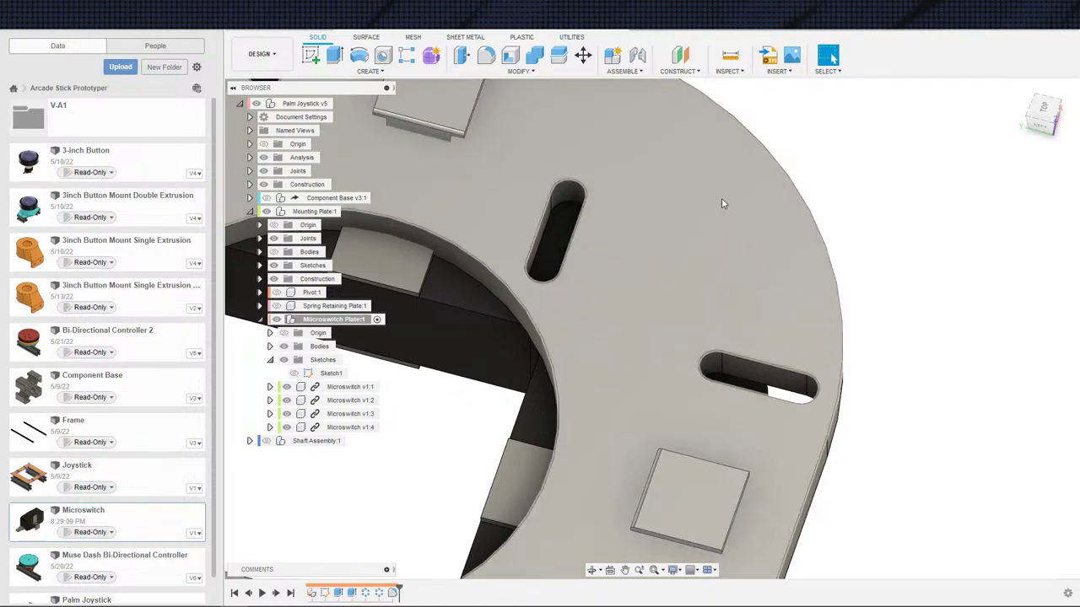
click(730, 56)
click(814, 395)
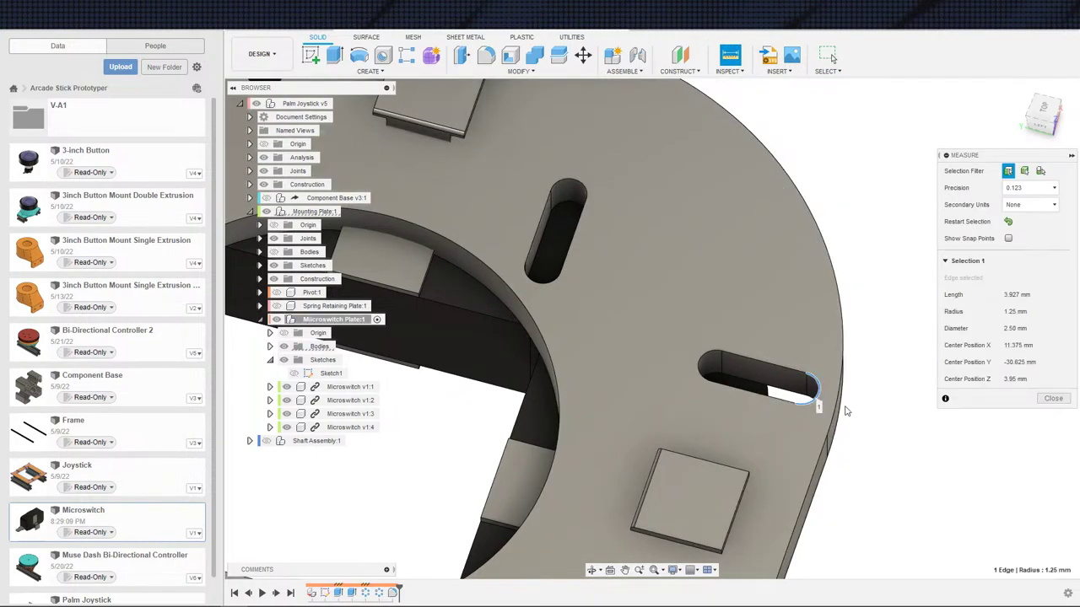
click(839, 408)
middle_drag(896, 373, 819, 312)
scroll(821, 313, down, 2)
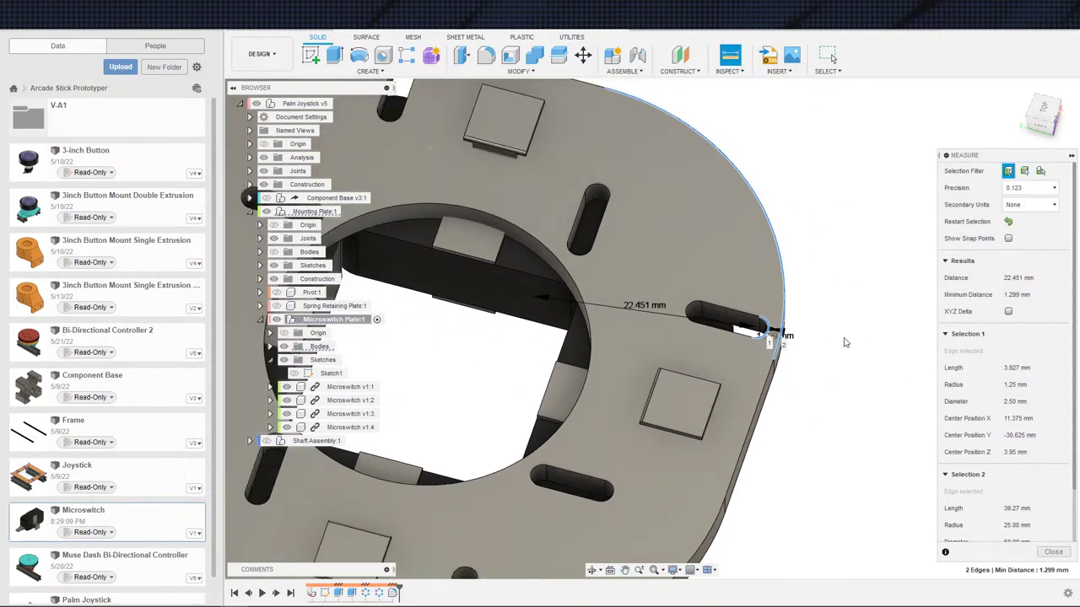
scroll(842, 376, down, 3)
middle_drag(841, 376, 844, 315)
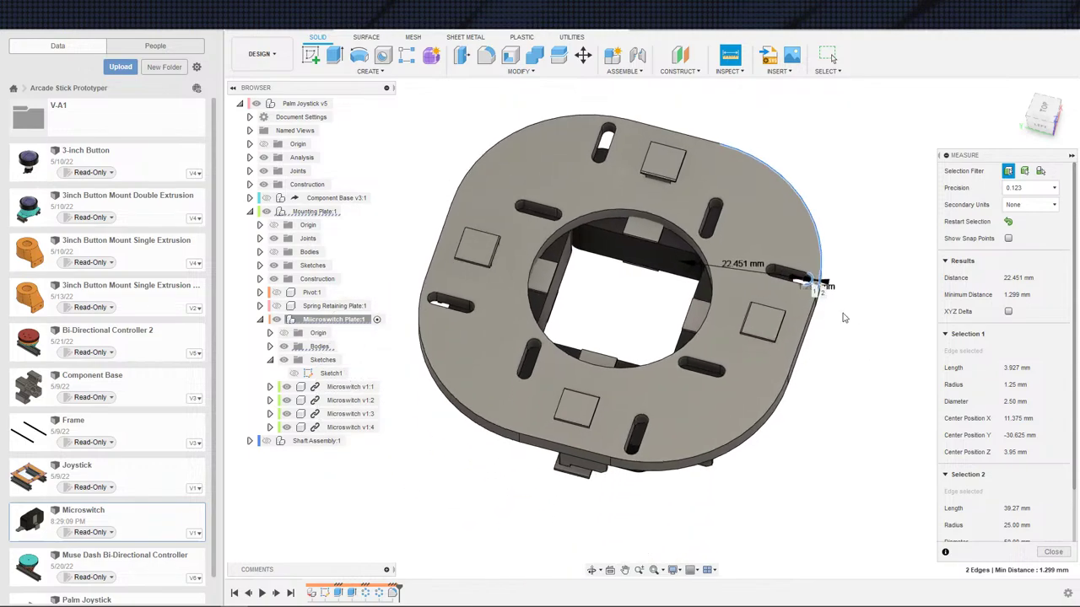
key(Escape)
- Edit the plate's corner fillet, trying a 23 mm radius and settling on 20 mm
double_click(393, 593)
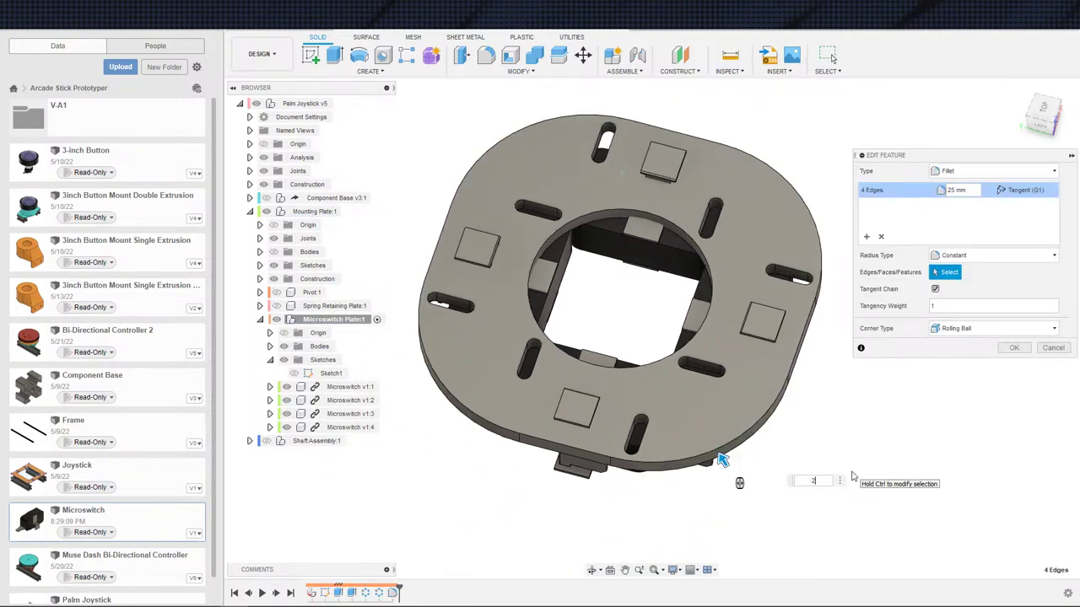
text(3)
shift+middle_drag(892, 407, 777, 406)
scroll(777, 407, up, 2)
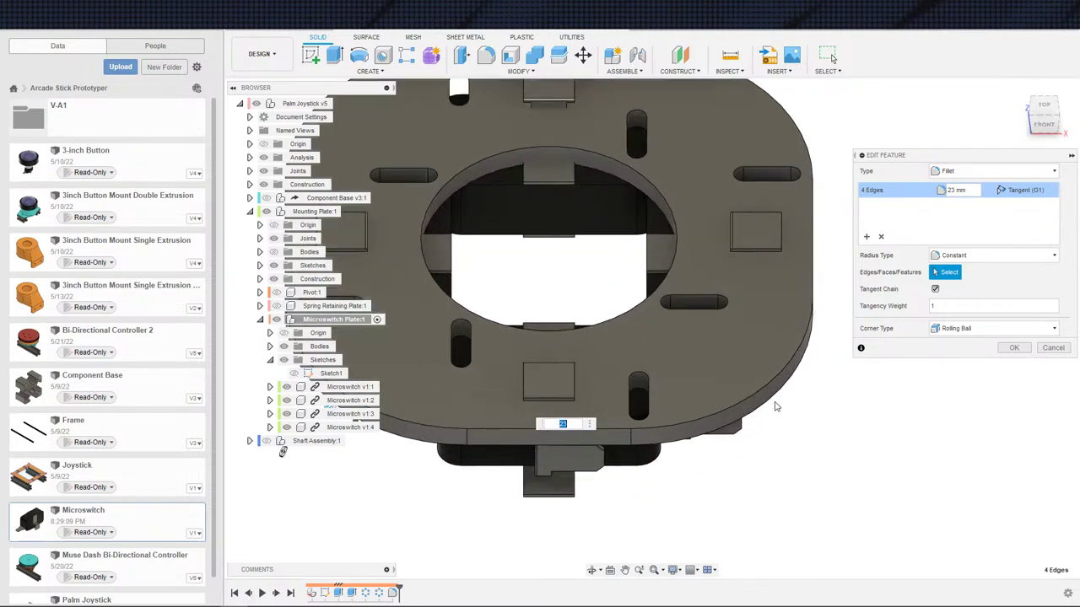
scroll(694, 467, up, 3)
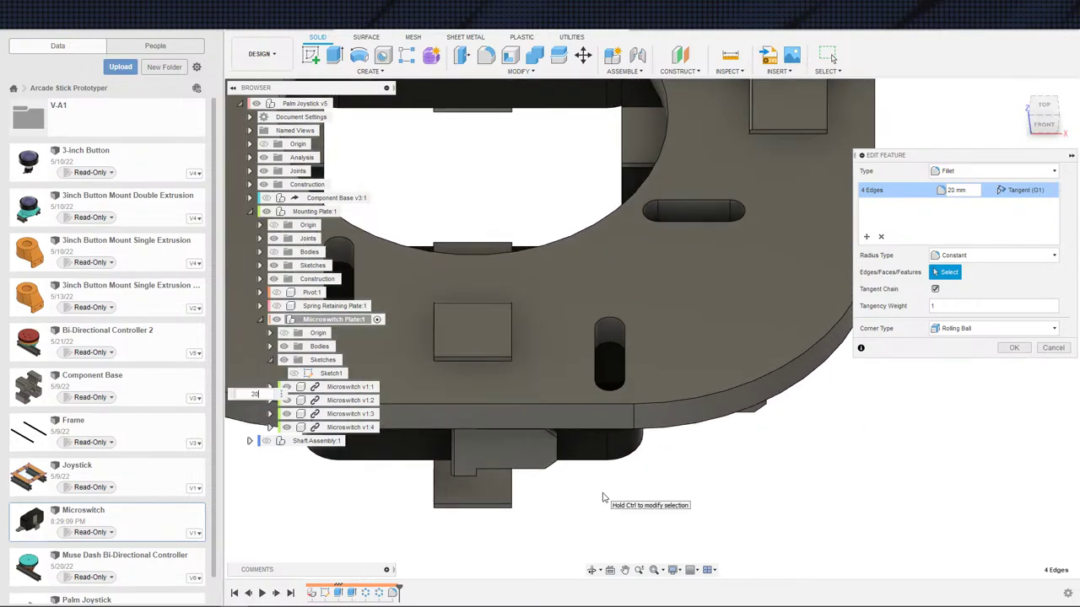
key(Return)
shift+middle_drag(591, 479, 747, 468)
scroll(644, 487, down, 5)
mouse_move(708, 504)
shift+middle_down()
mouse_move(750, 384)
mouse_move(706, 501)
shift+middle_up()
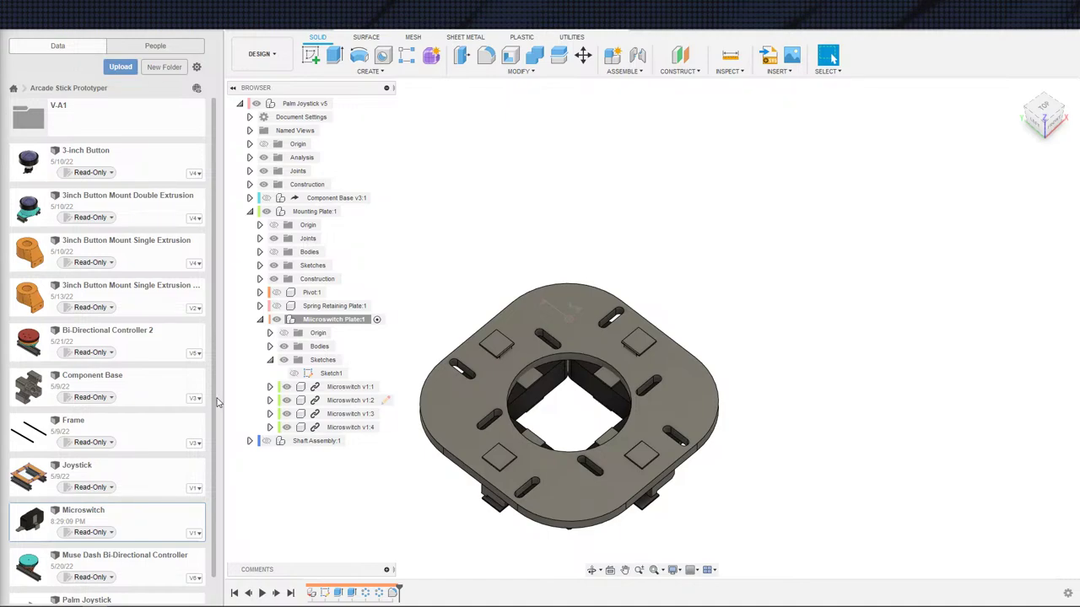
- Show the pivot, the spring retaining plate and the Mounting Plate's bodies, and activate the Mounting Plate component
scroll(606, 488, up, 3)
middle_drag(781, 511, 676, 478)
scroll(844, 455, down, 4)
scroll(675, 479, down, 2)
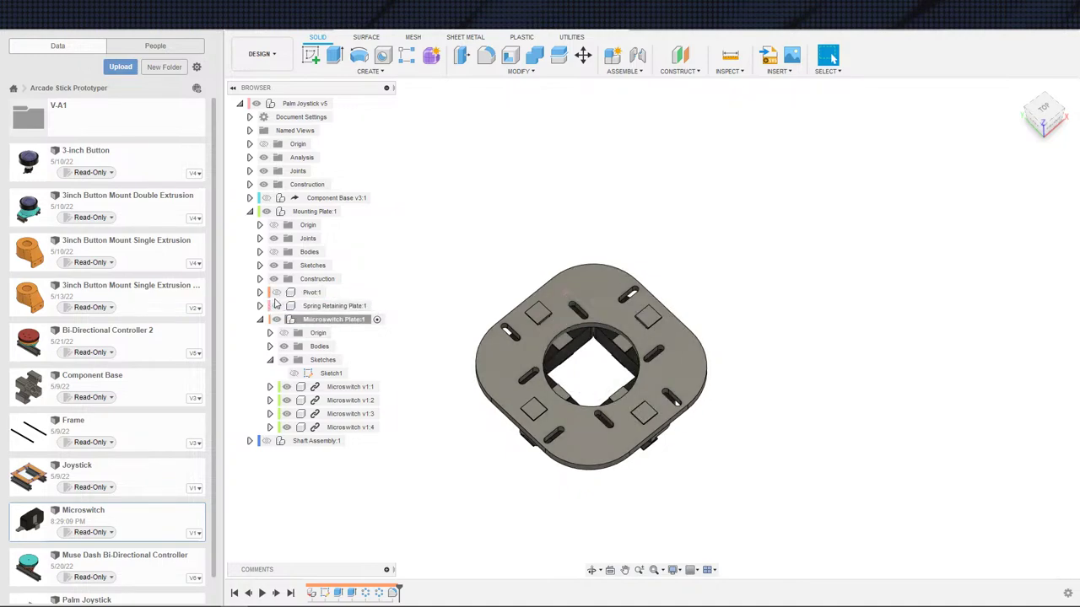
click(276, 305)
shift+drag(435, 256, 434, 224)
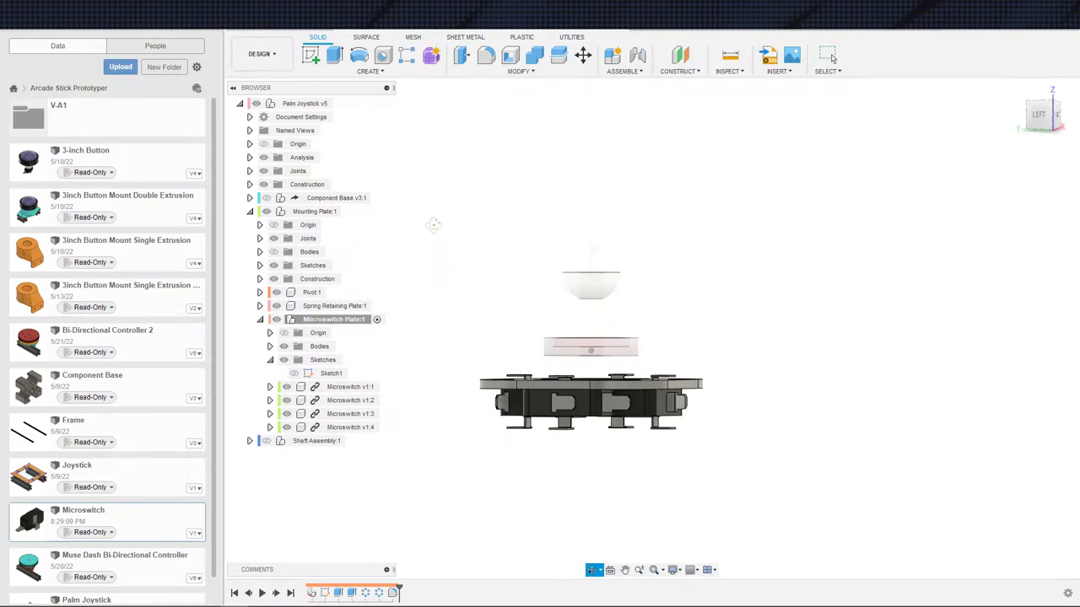
shift+middle_drag(434, 224, 362, 265)
click(273, 252)
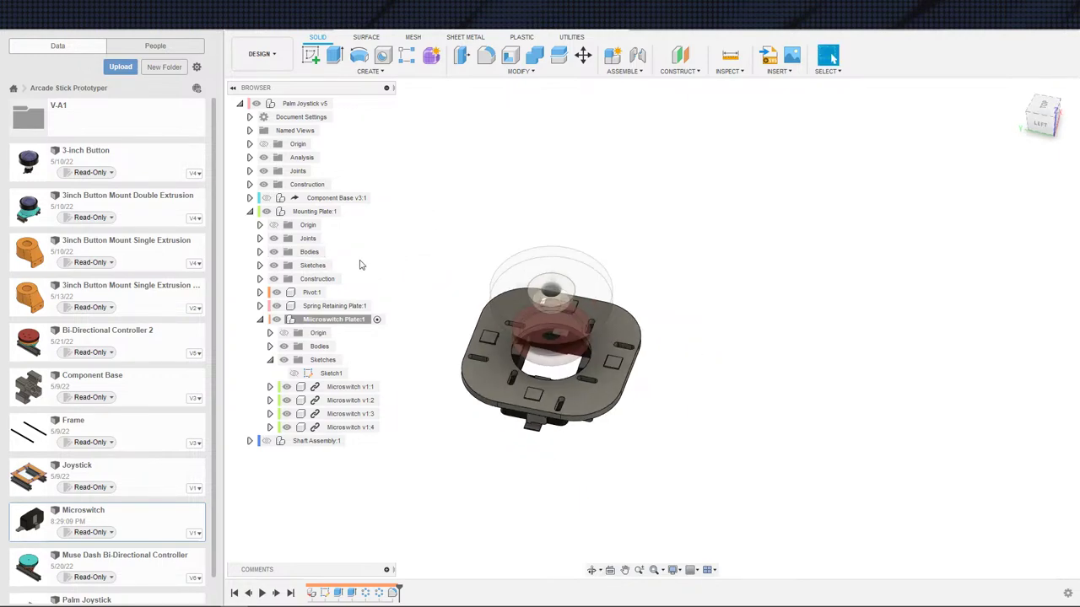
click(347, 211)
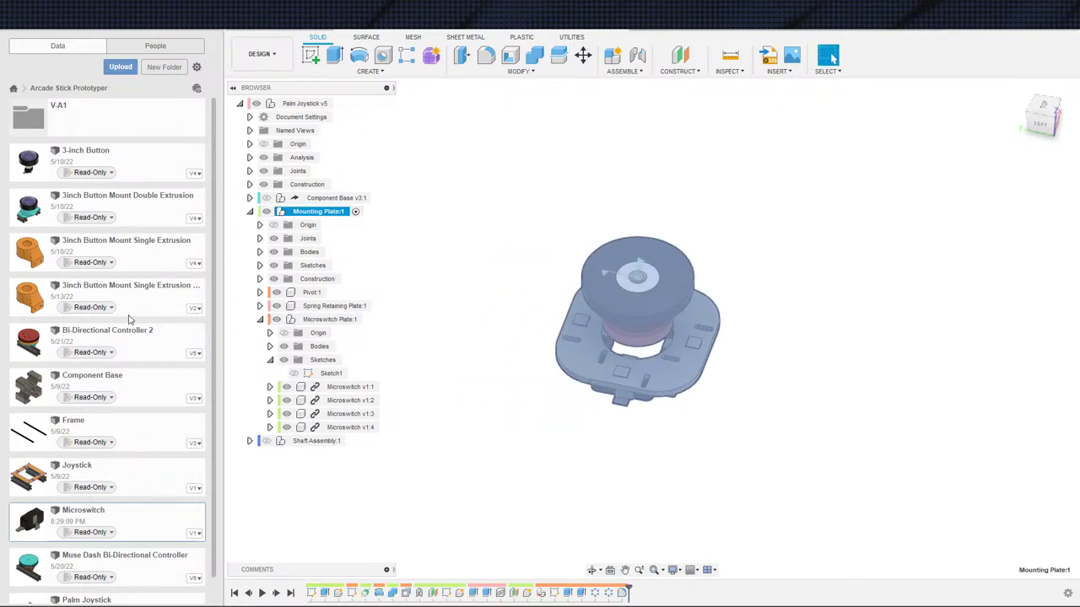
- Examine where Plane1 and Plane2 of the Mounting Plate's construction geometry lie in the assembly
scroll(393, 372, up, 2)
click(551, 382)
middle_drag(545, 379, 433, 395)
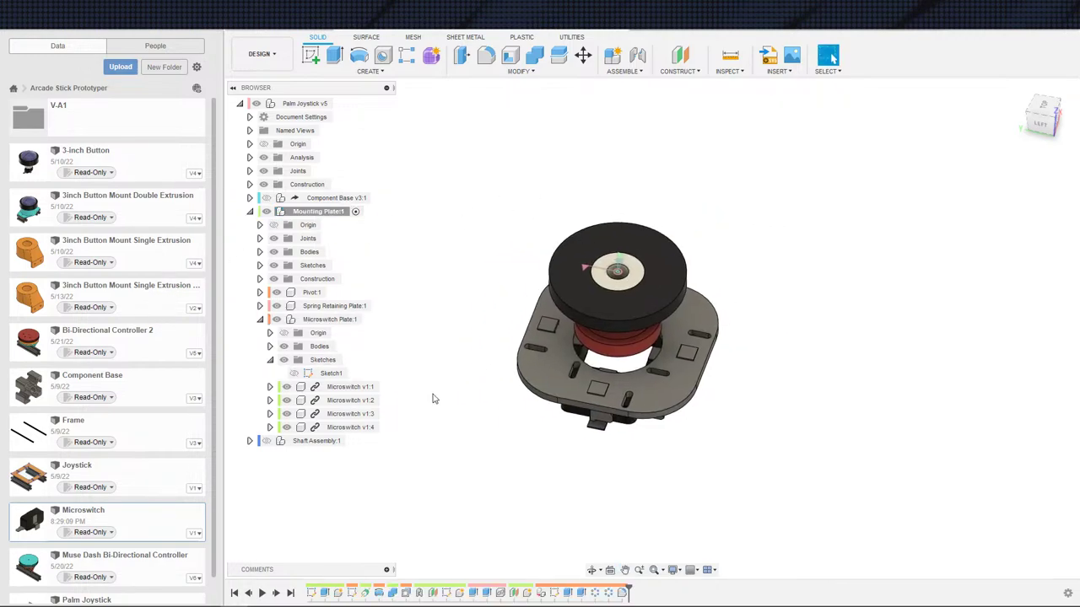
shift+middle_drag(778, 431, 646, 413)
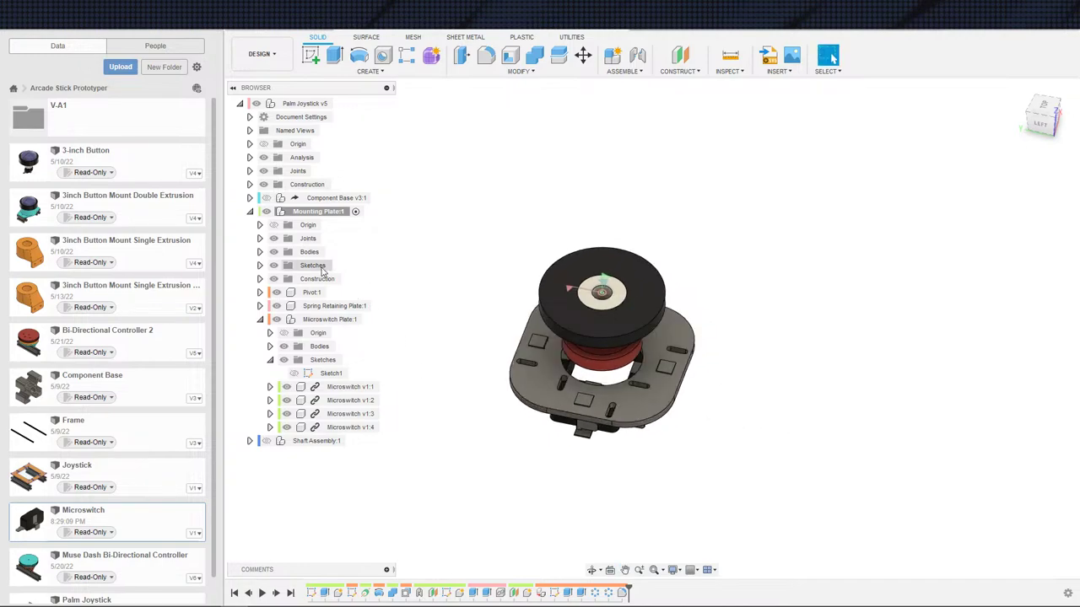
click(261, 279)
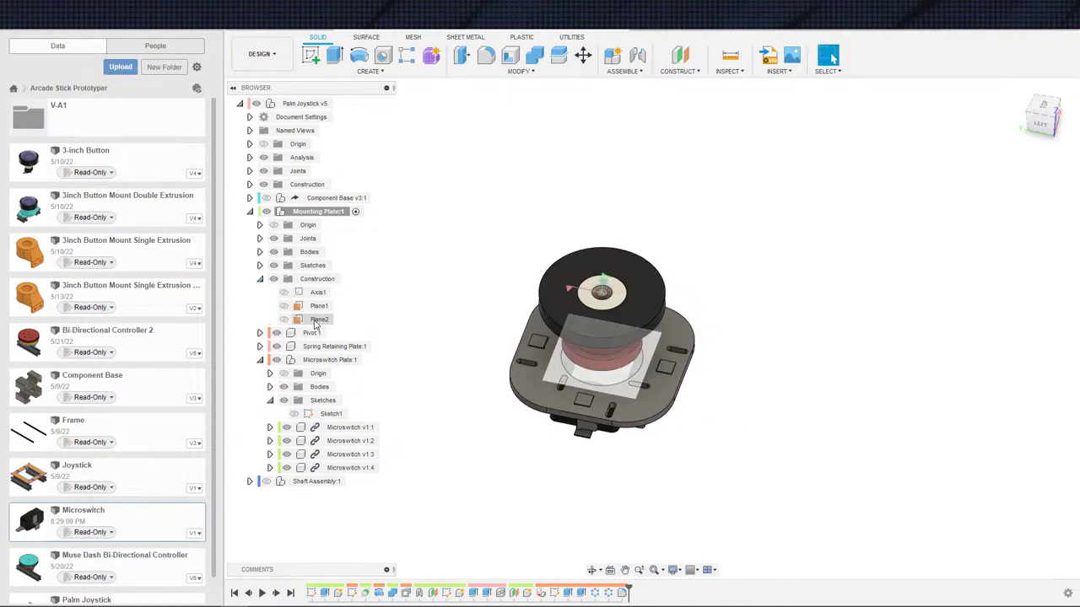
click(319, 306)
shift+middle_drag(423, 295, 446, 317)
click(375, 298)
click(320, 319)
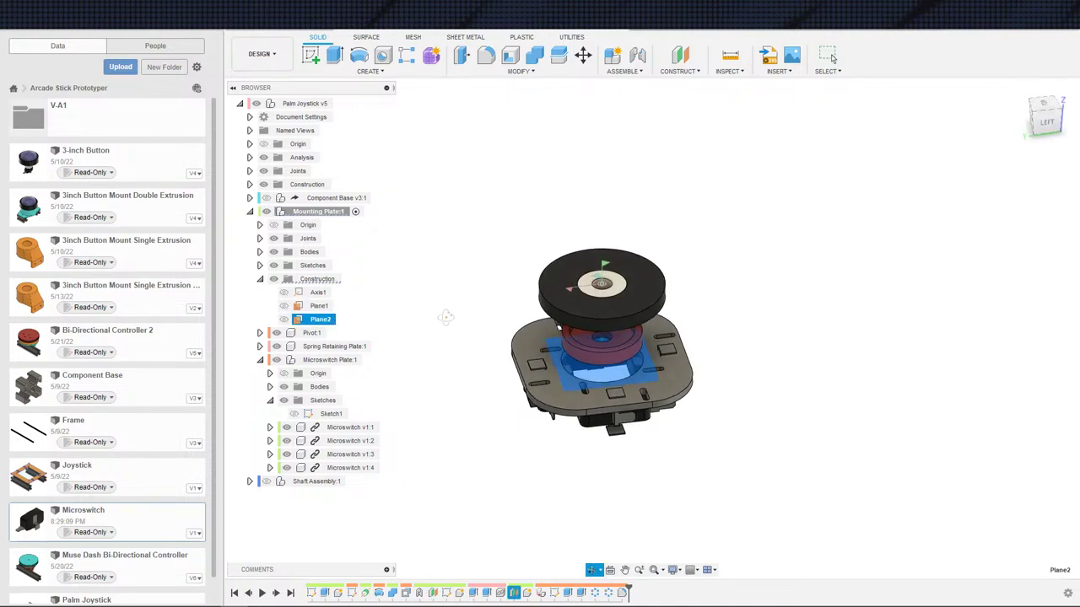
click(451, 493)
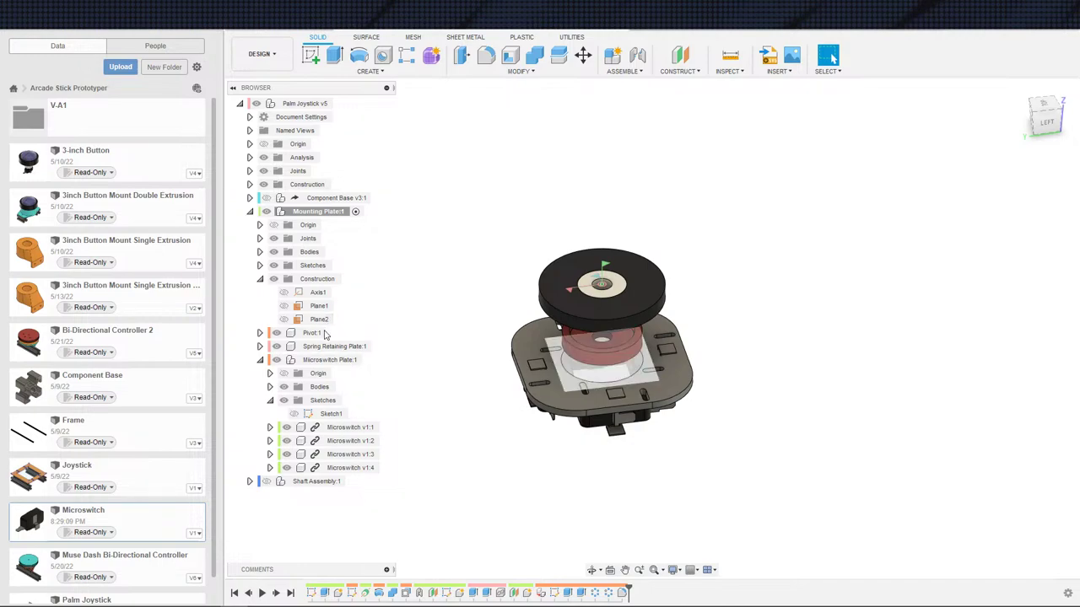
click(514, 593)
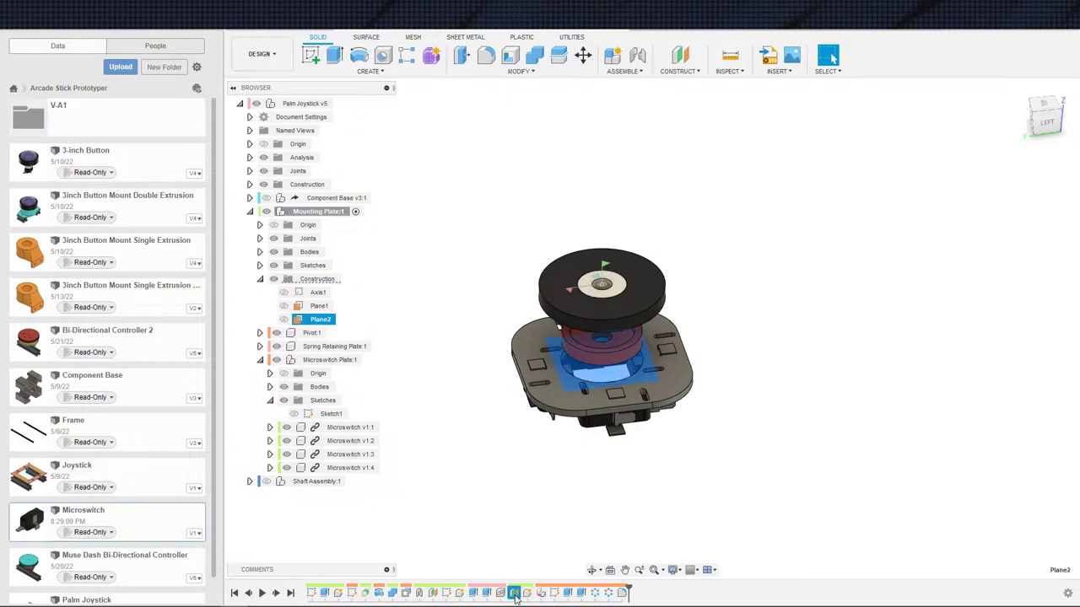
double_click(323, 320)
key(Escape)
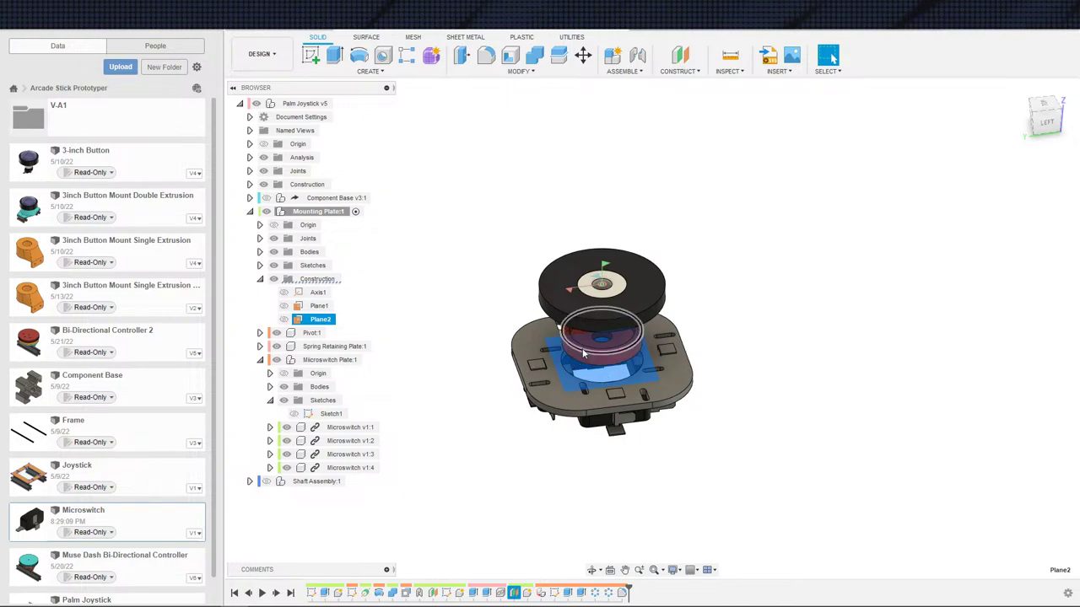
- Rename the Mounting Plate's construction plane Plane1 as "Bottom of Spring"
click(320, 306)
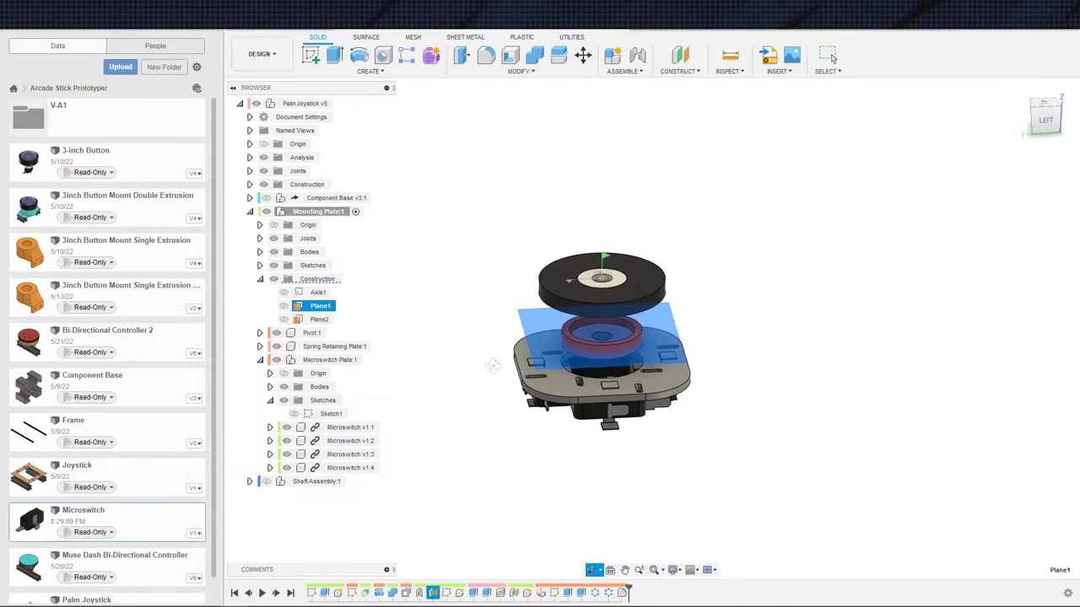
double_click(324, 307)
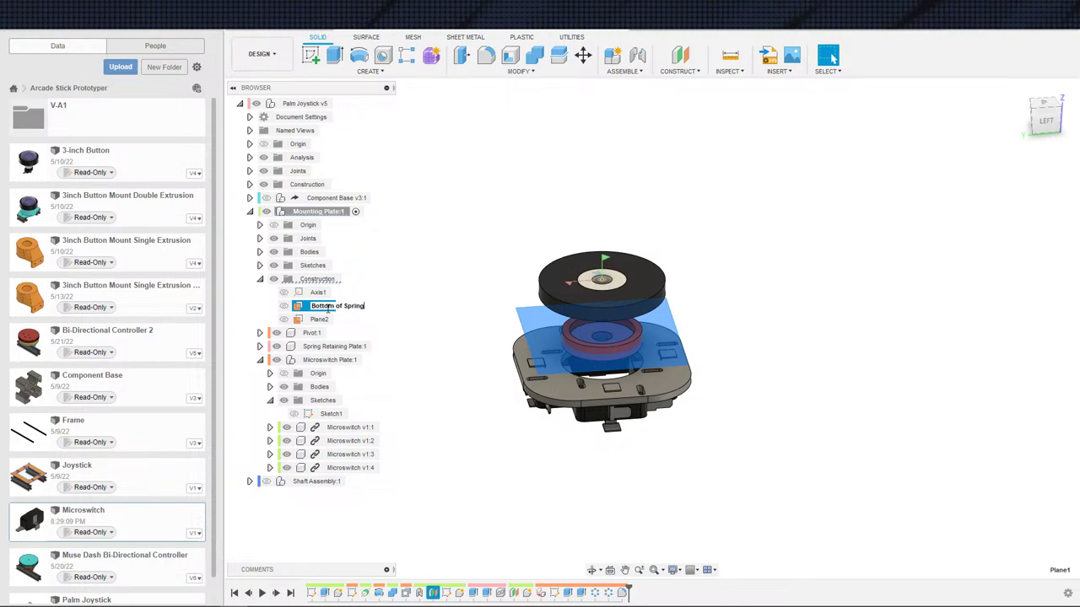
key(Return)
click(496, 460)
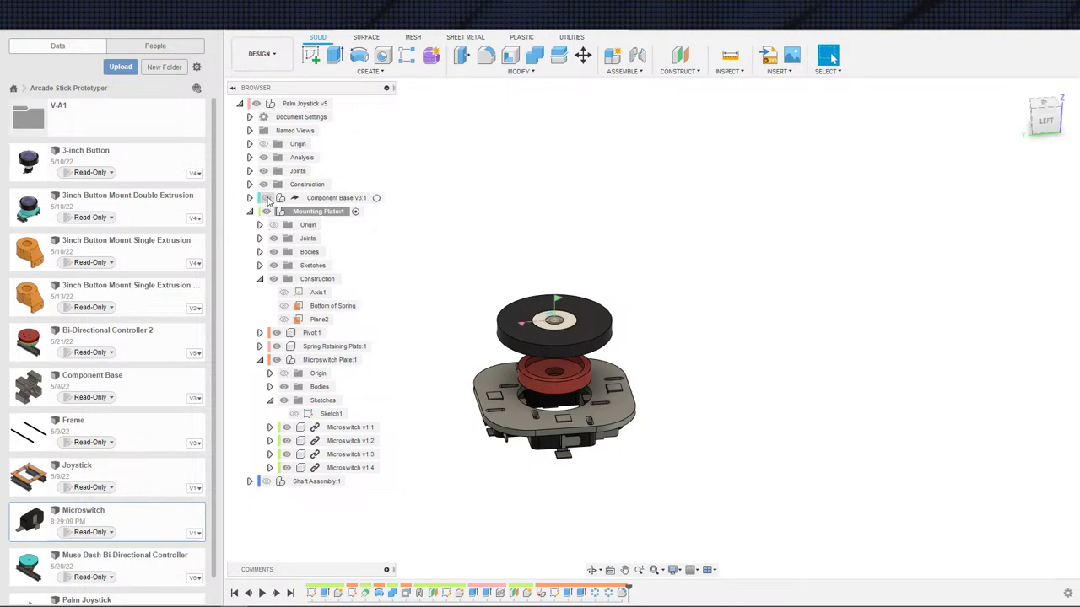
- Check the position of the Top of Mounting plane in the top-level construction geometry
click(250, 184)
click(321, 197)
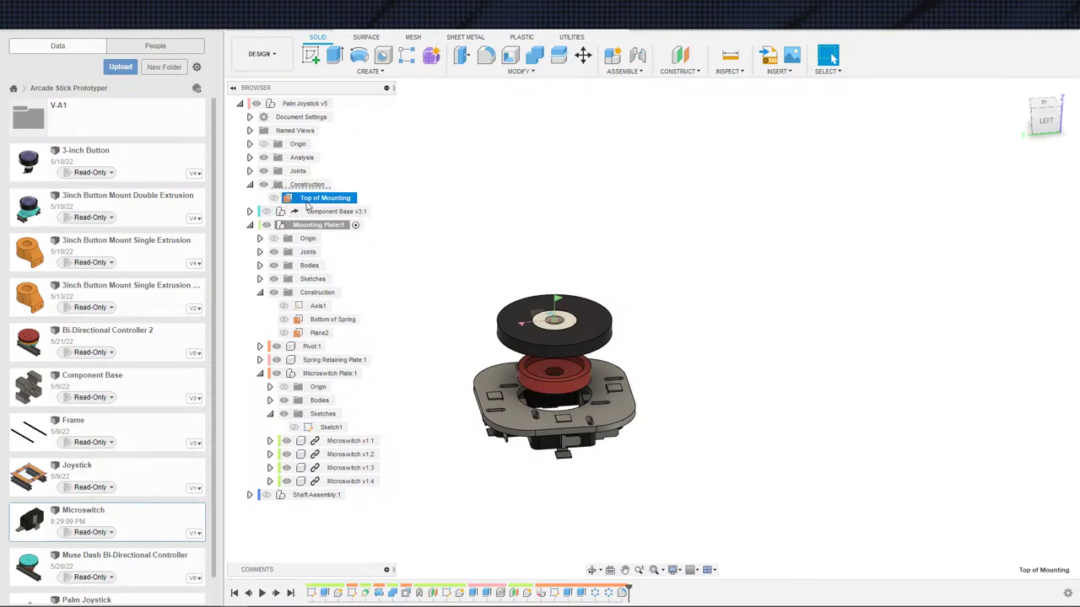
shift+middle_drag(417, 292, 429, 304)
click(398, 297)
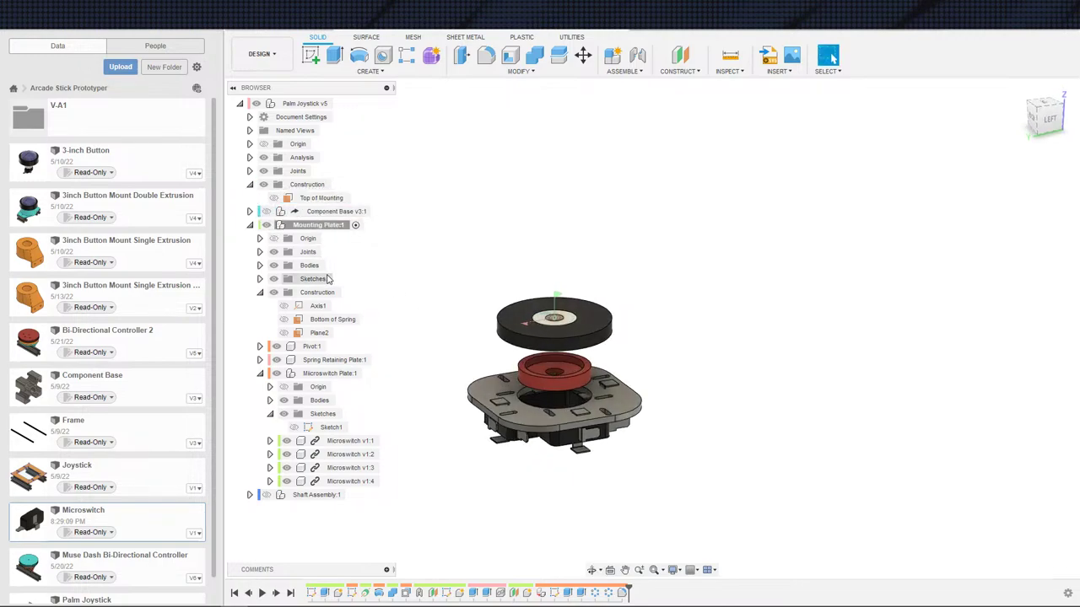
- Start a sketch on the Top of Mounting plane and project the top face of the Mounting Plate's round body
click(680, 55)
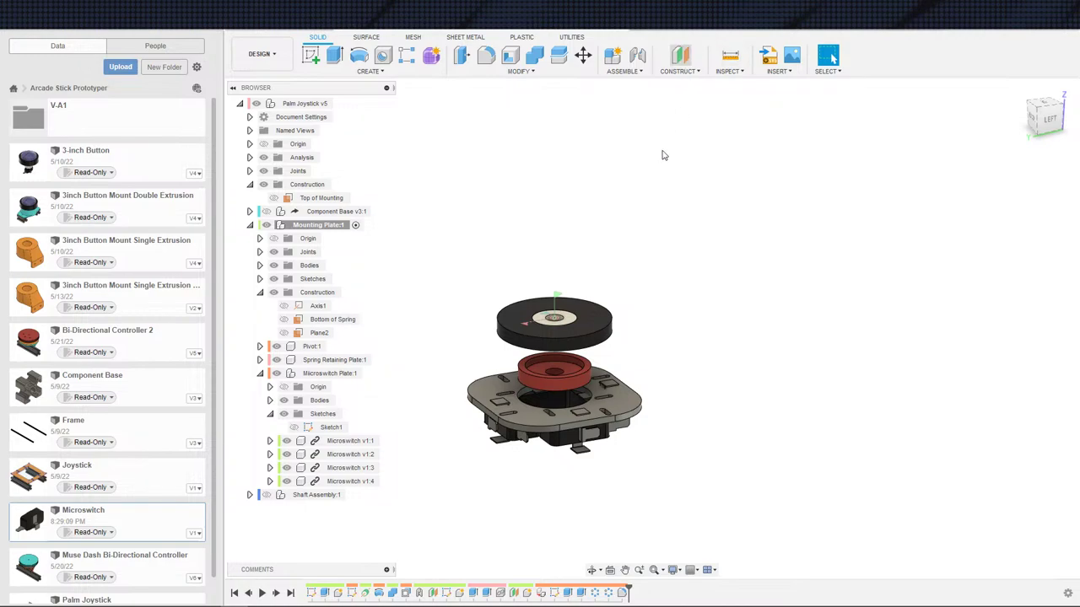
key(Escape)
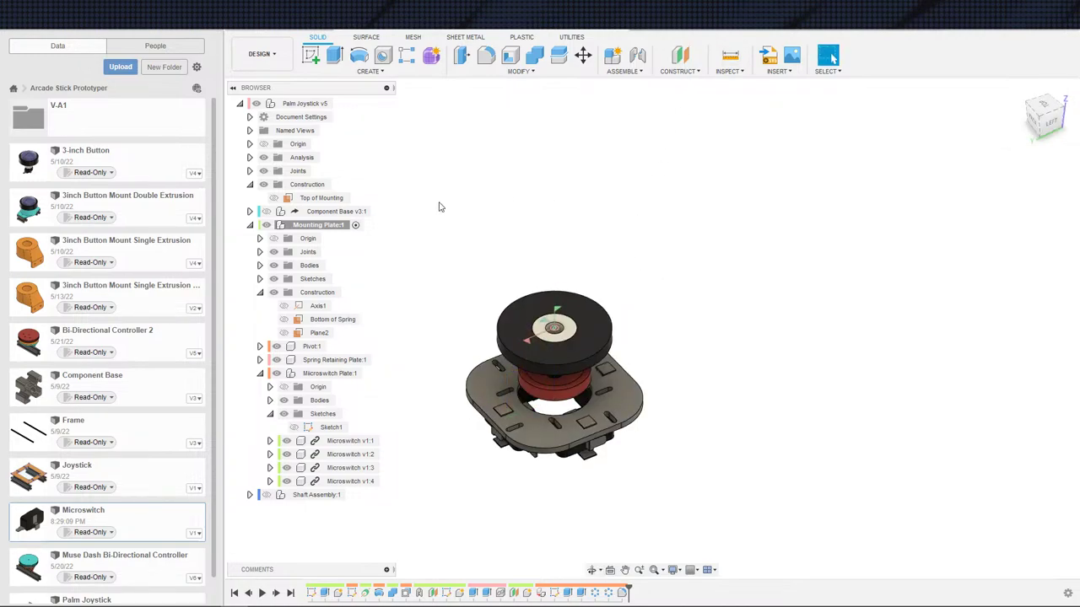
click(328, 198)
key(s)
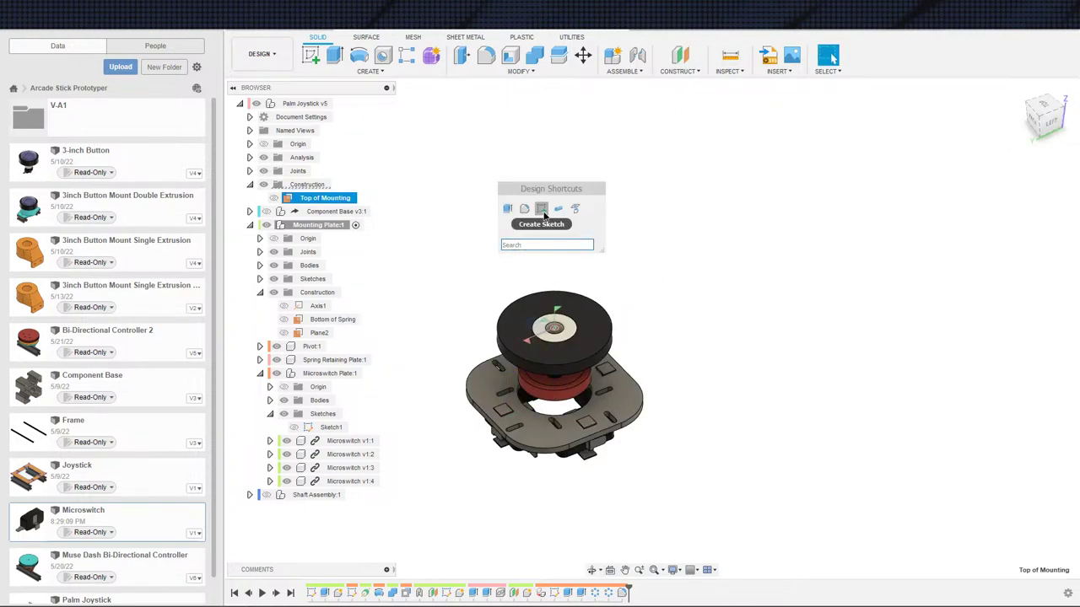
click(540, 209)
key(s)
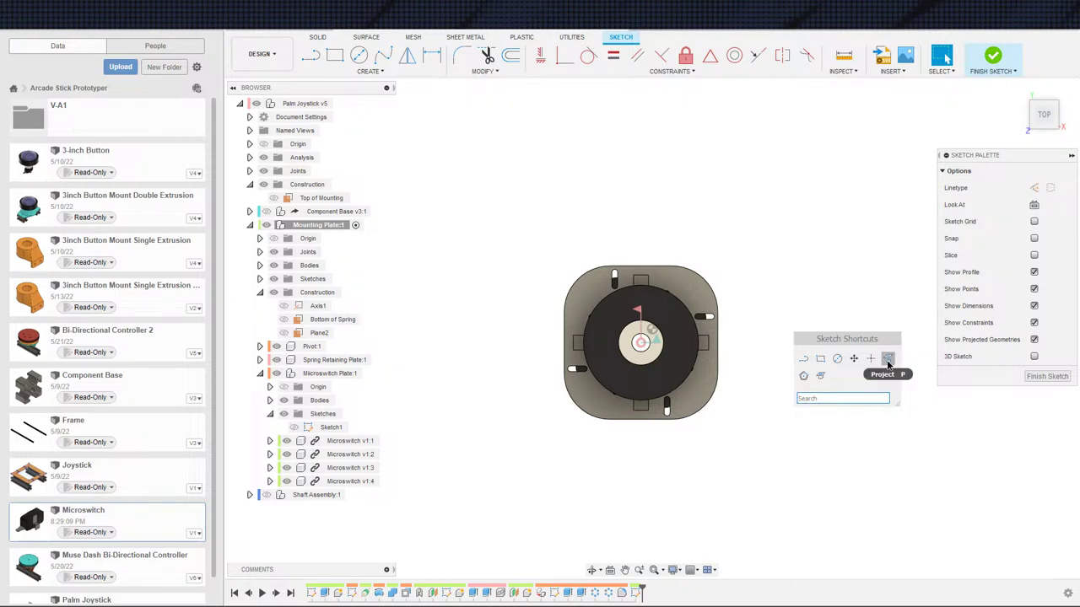
click(887, 359)
click(687, 378)
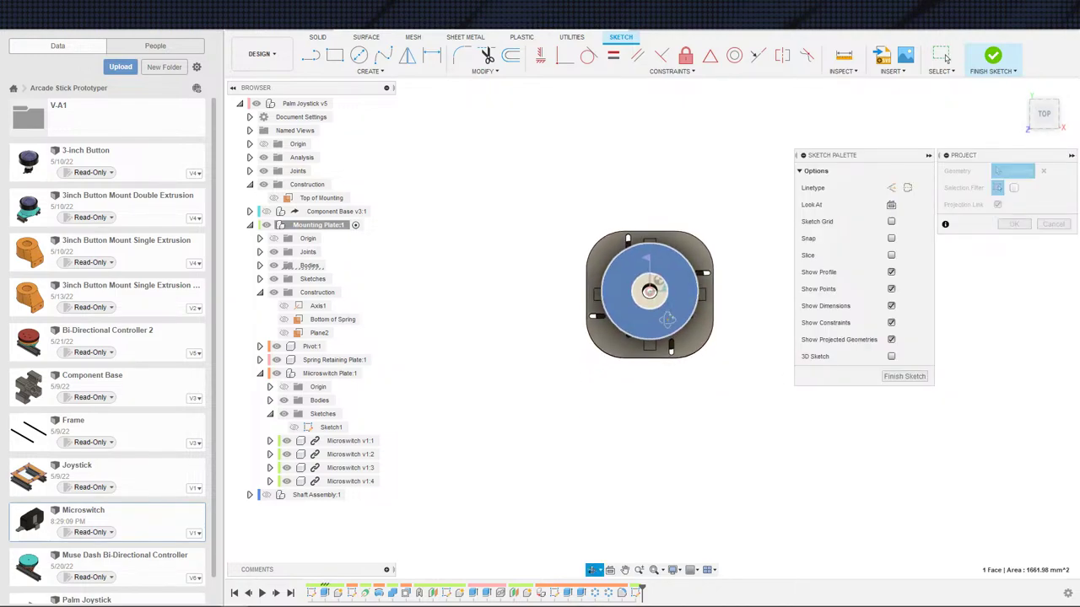
click(1014, 224)
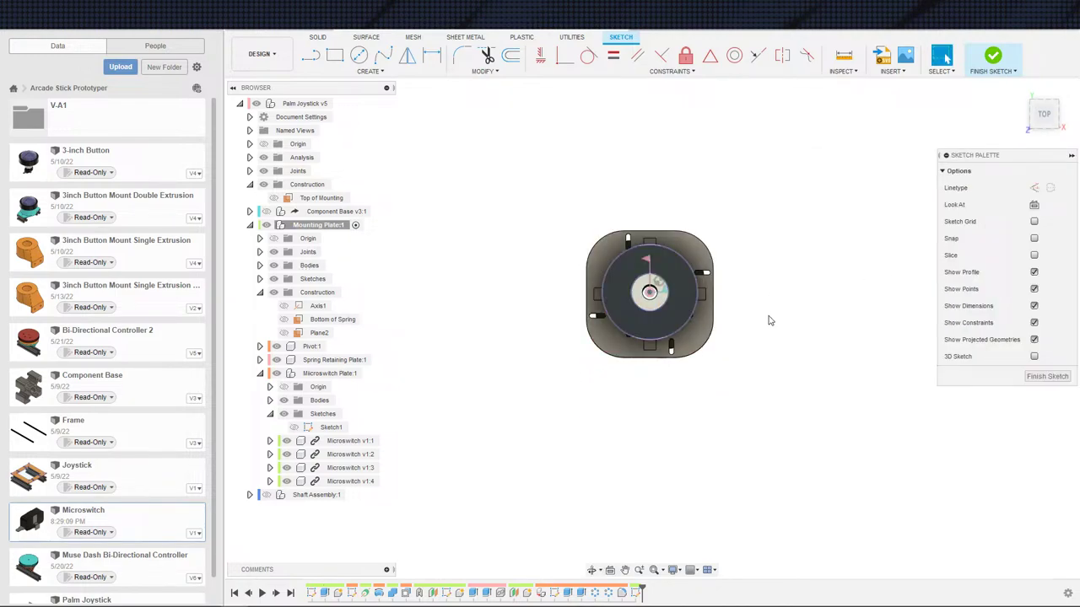
- Project the microswitch plate's face with its outline, slots and centre hole into the sketch
click(707, 334)
click(783, 258)
key(s)
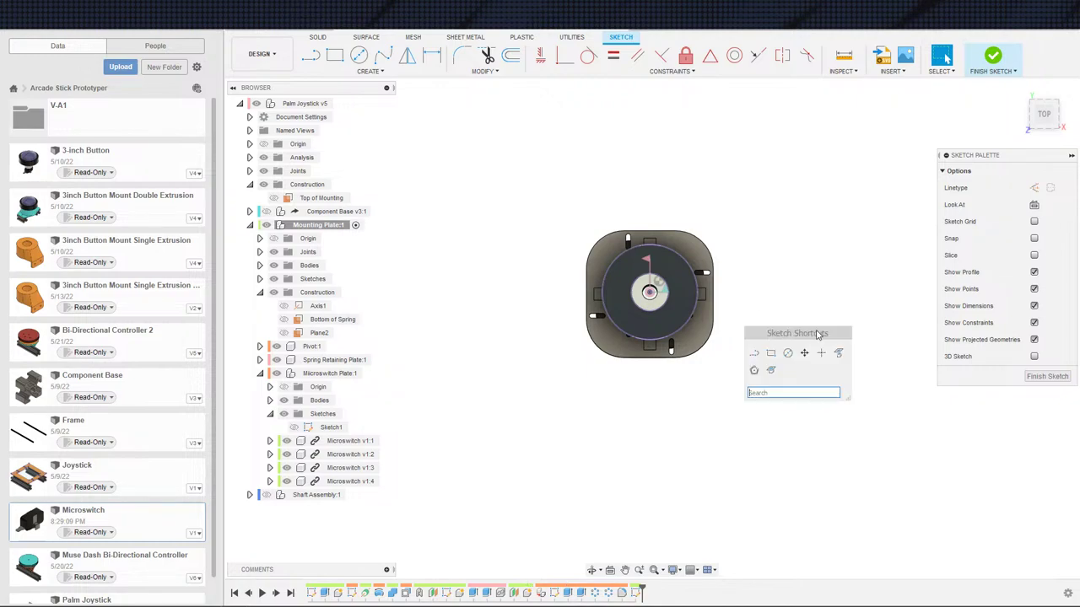
click(834, 354)
click(698, 336)
click(1014, 224)
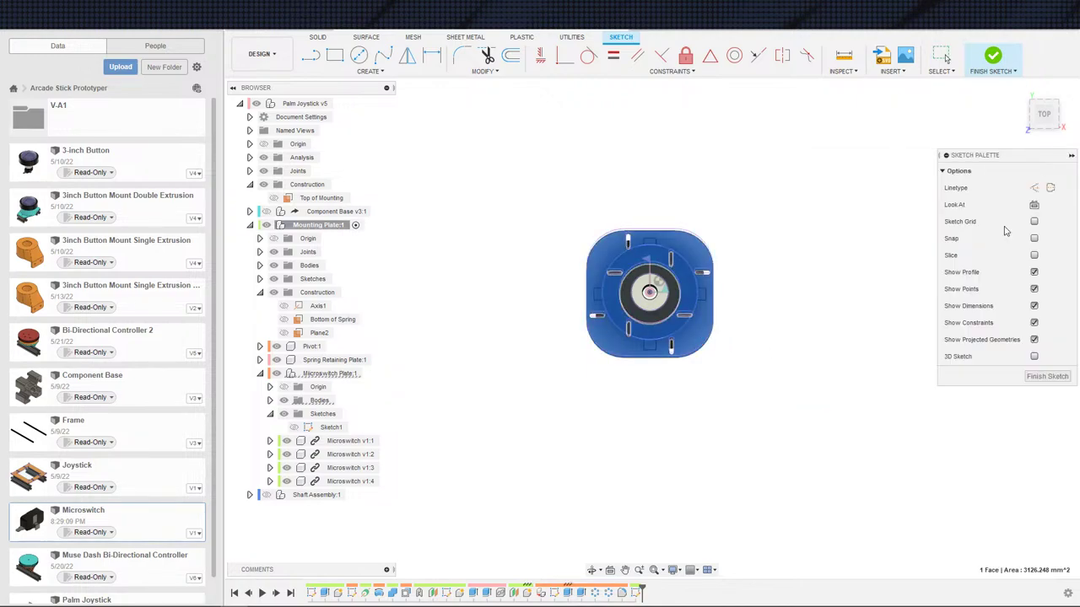
- Hide the pivot, the spring retaining plate, the microswitch plate and the Mounting Plate's bodies, leaving the sketch geometry displayed
scroll(751, 355, up, 3)
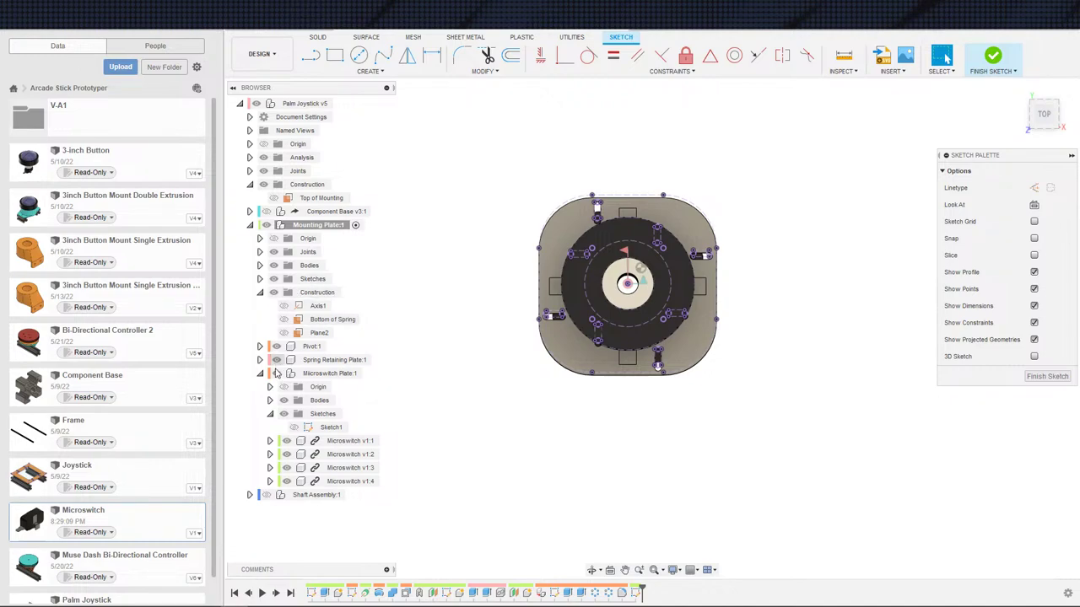
click(312, 346)
shift+click(319, 374)
key(v)
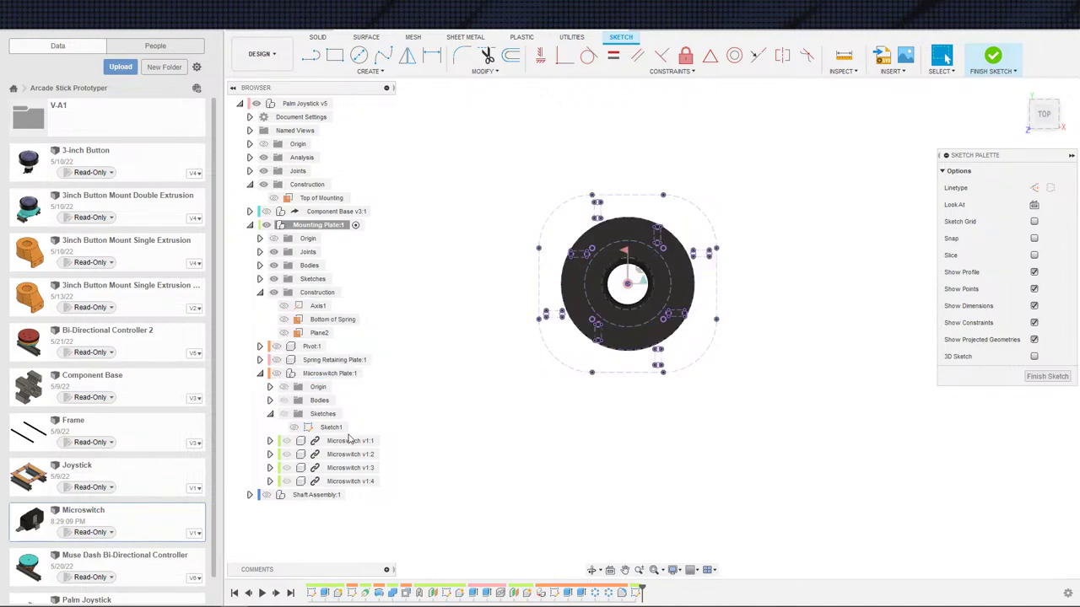
click(260, 374)
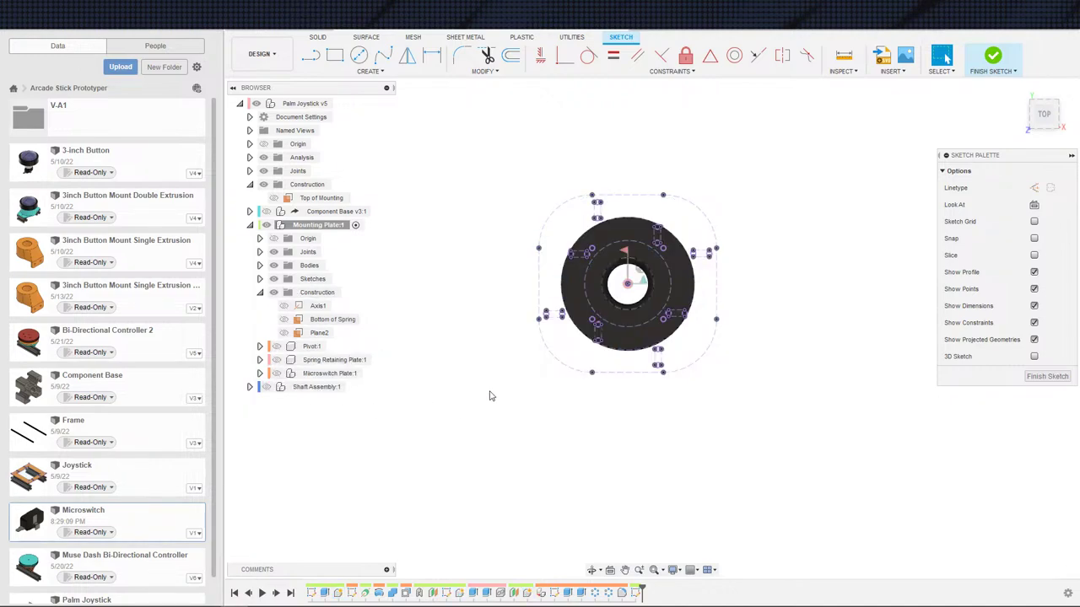
middle_drag(437, 404, 388, 441)
click(275, 266)
middle_drag(460, 337, 432, 362)
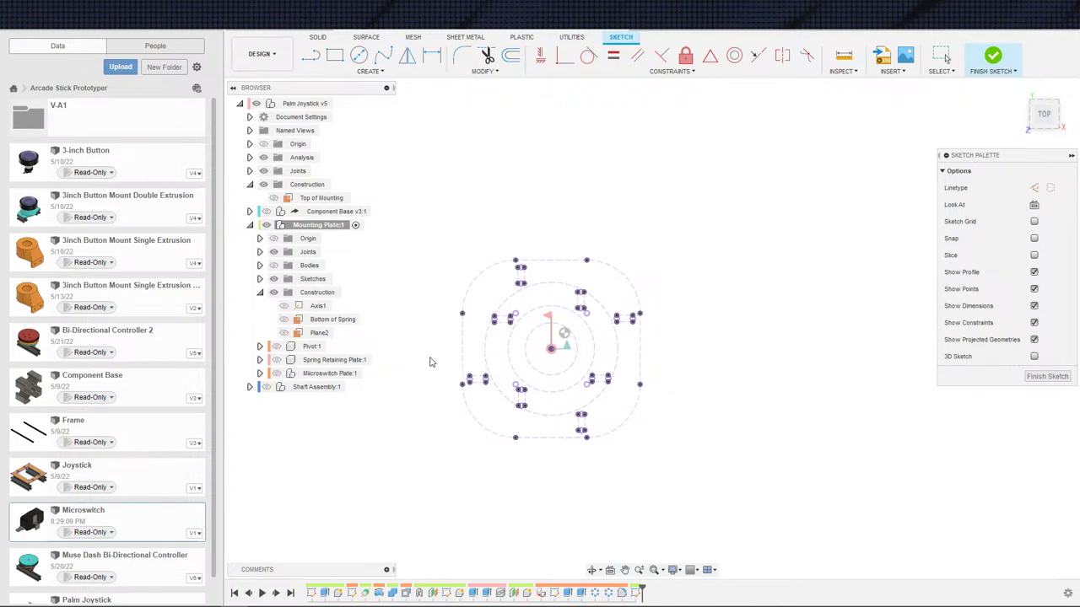
- Convert the projected rounded-square outline from construction to normal lines
scroll(429, 362, up, 5)
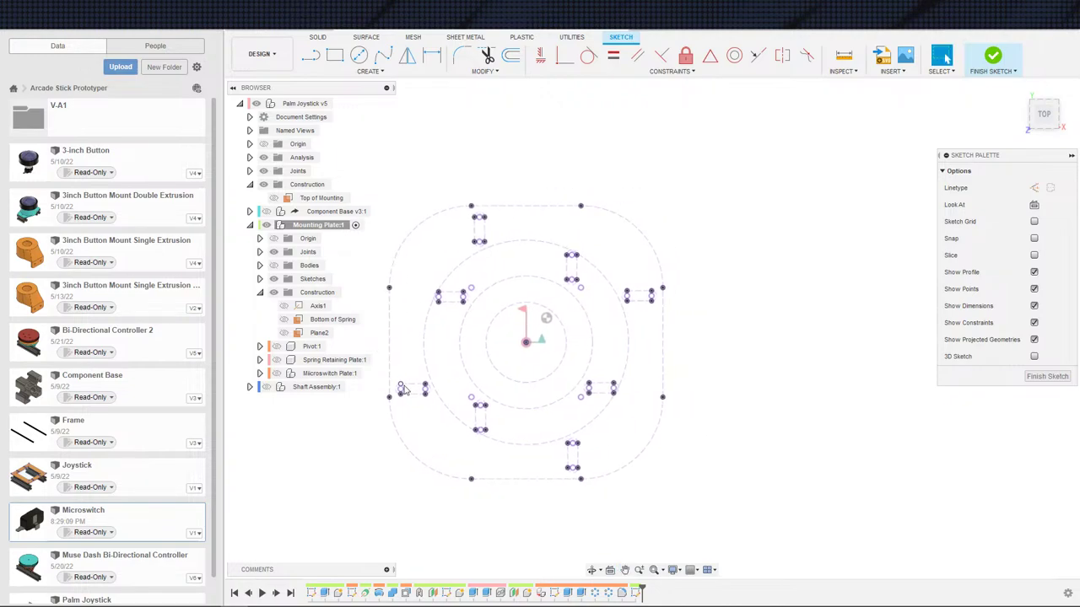
double_click(393, 266)
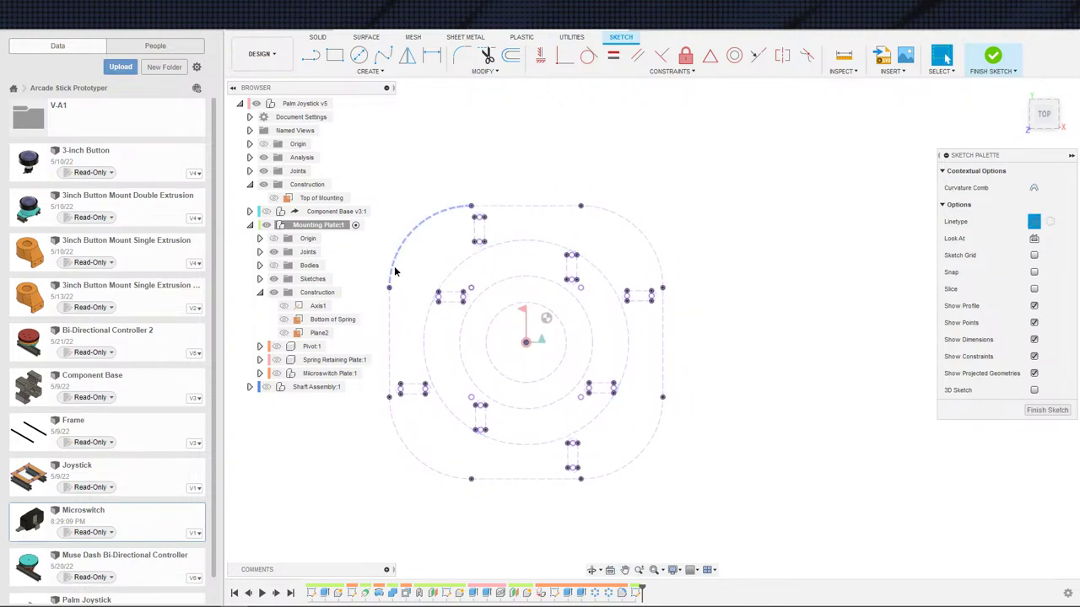
key(x)
click(705, 389)
middle_drag(705, 389, 724, 392)
- Sketch four small circles for screw holes, one inside each rounded corner of the plate outline
key(c)
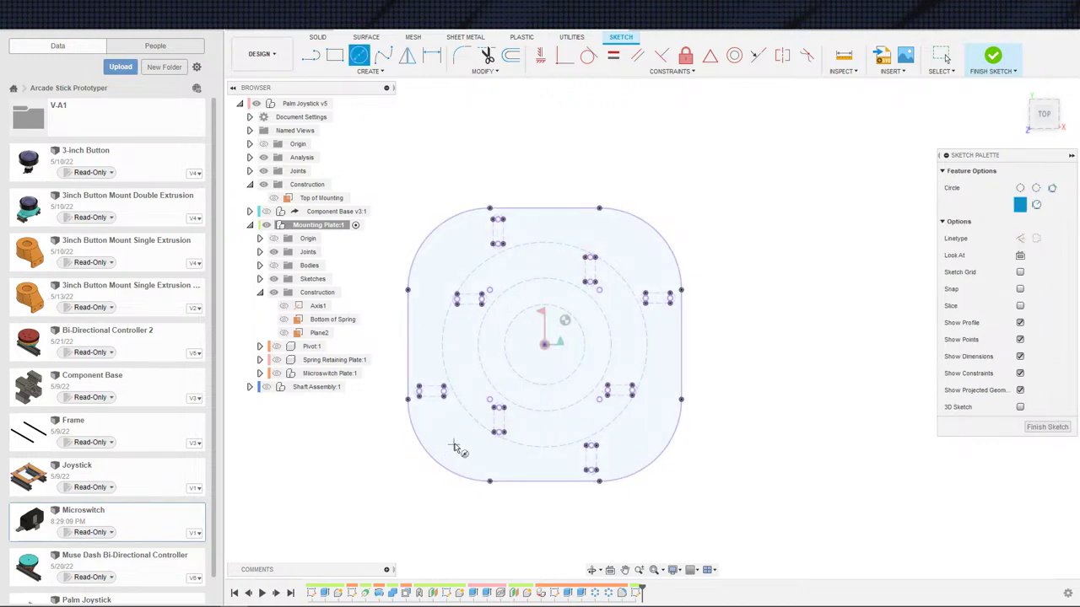
click(455, 443)
click(467, 439)
click(639, 442)
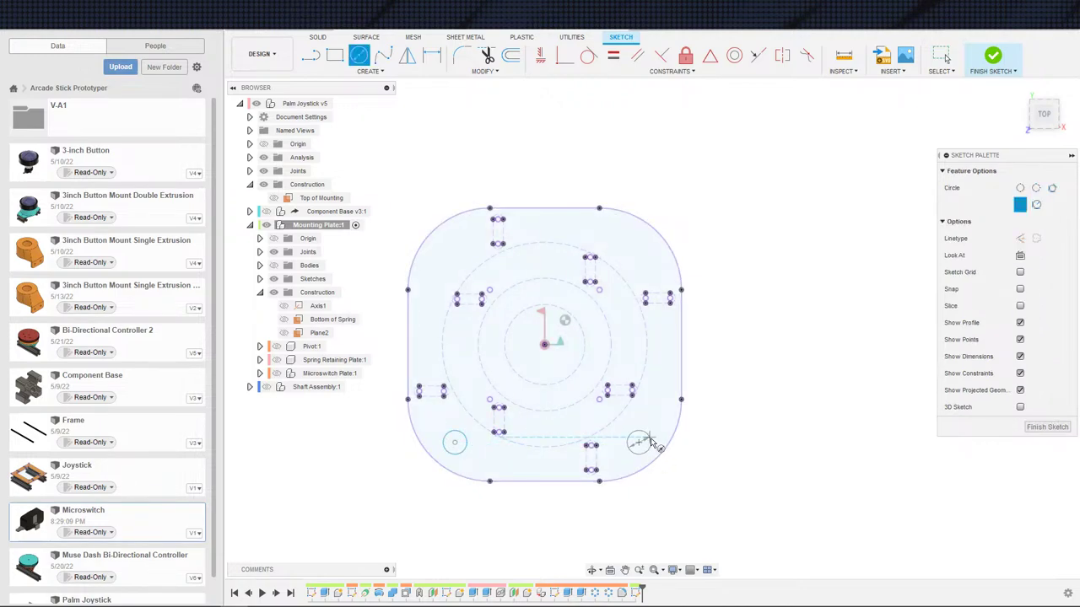
click(650, 440)
click(639, 242)
click(650, 244)
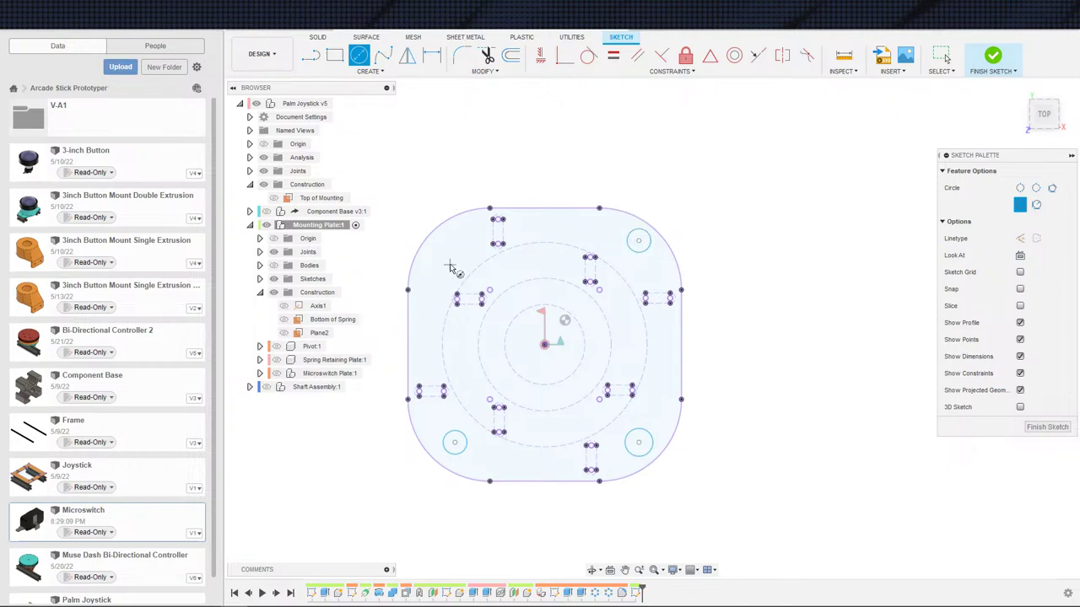
click(443, 243)
click(456, 244)
key(Escape)
scroll(406, 344, down, 2)
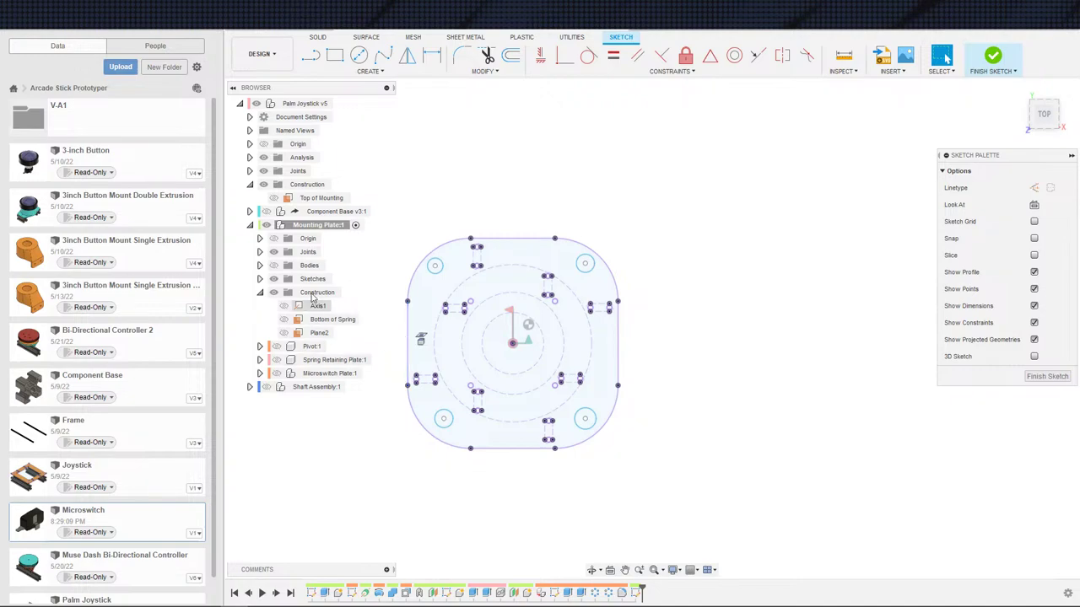
- Show the Mounting Plate's bodies and the microswitch plate, and view them from the front
click(273, 265)
click(276, 375)
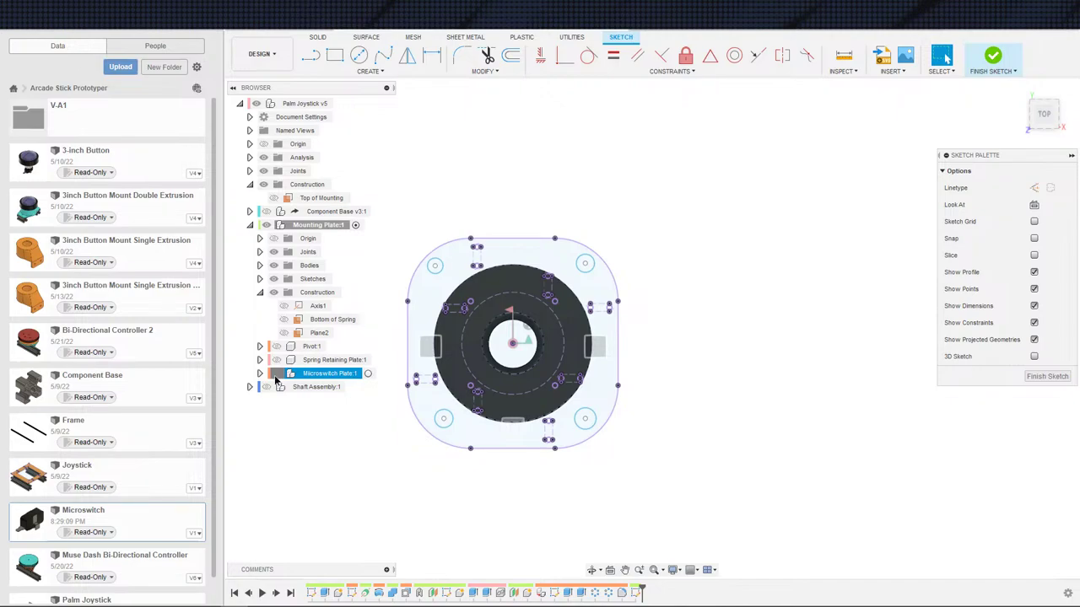
mouse_move(366, 407)
shift+middle_down()
mouse_move(390, 319)
mouse_move(459, 314)
shift+middle_up()
scroll(424, 320, up, 3)
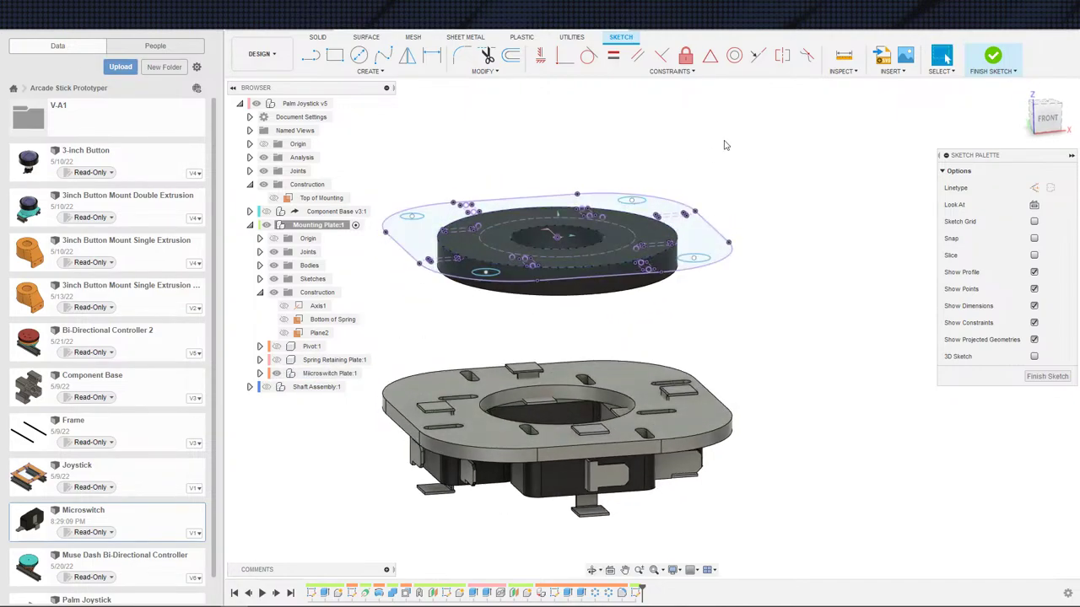
- Measure the distance between the projected centre-hole circle in the sketch and the underside of the microswitch plate
click(844, 56)
click(588, 255)
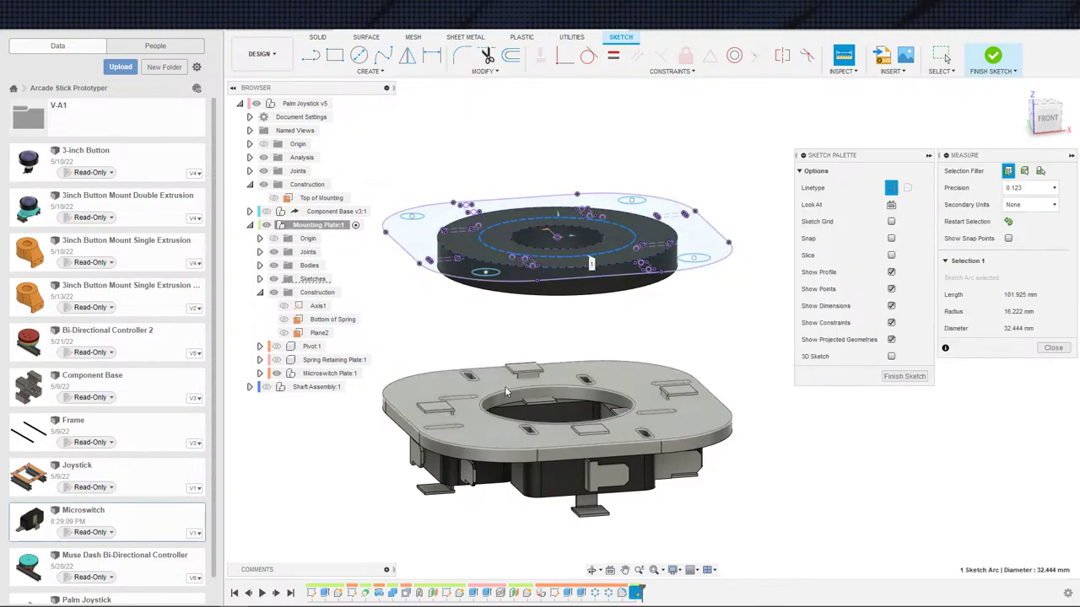
shift+middle_drag(495, 437, 513, 361)
click(543, 336)
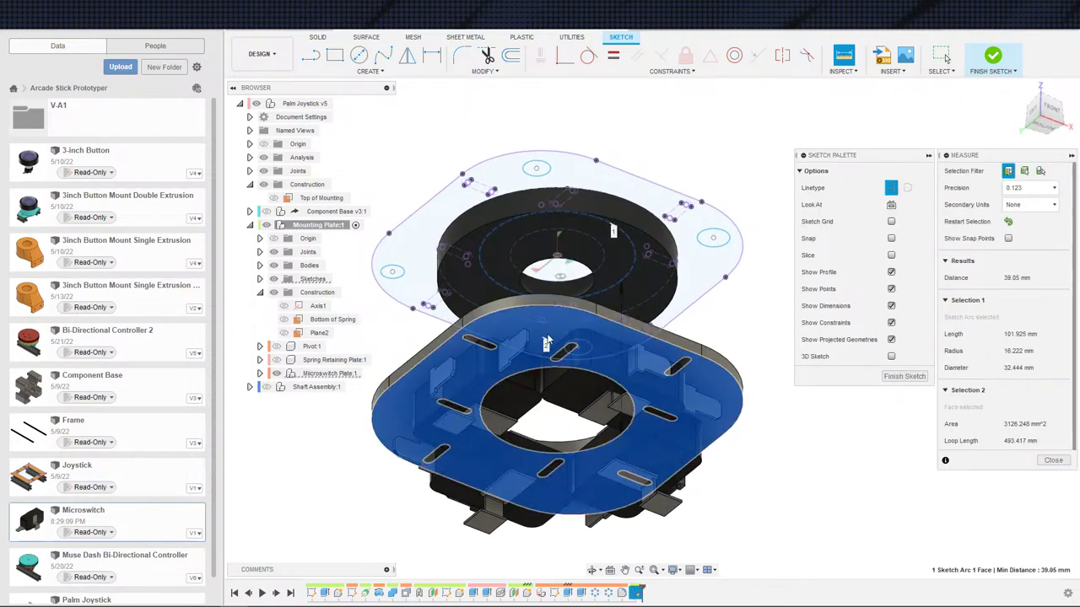
shift+middle_drag(547, 310, 564, 359)
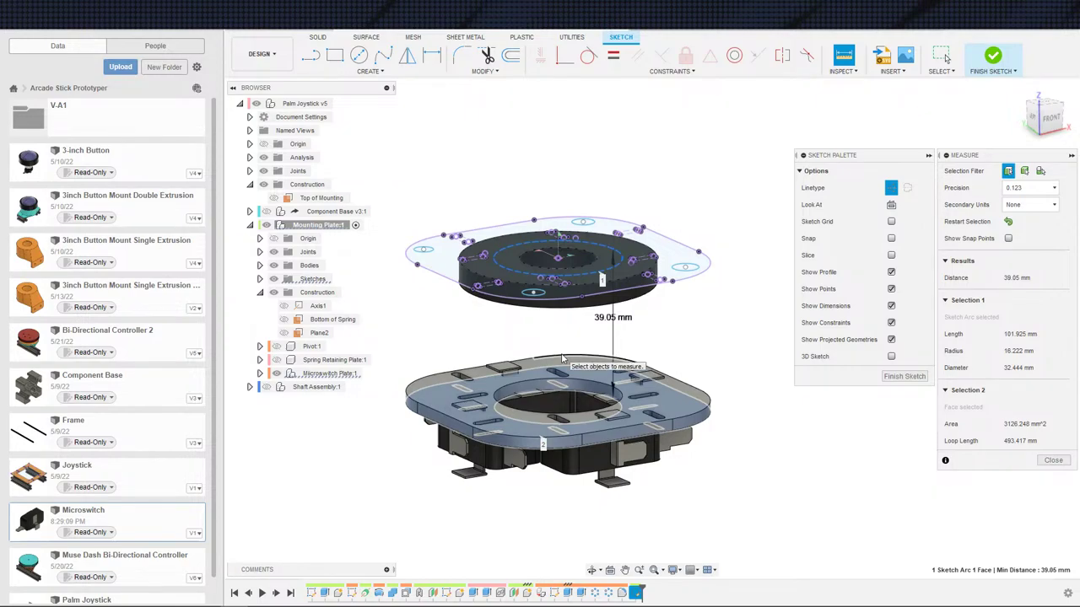
key(Escape)
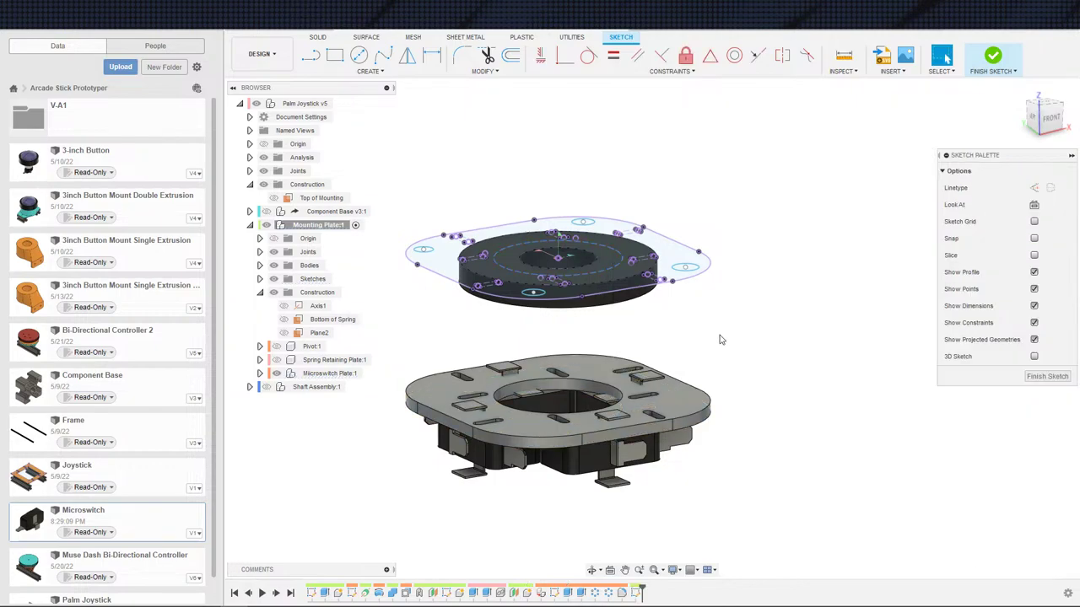
- Dimension the corner circle at the back, on the positive X side, to a diameter of 5 mm
mouse_move(718, 346)
shift+middle_down()
mouse_move(740, 369)
mouse_move(788, 362)
mouse_move(767, 377)
shift+middle_up()
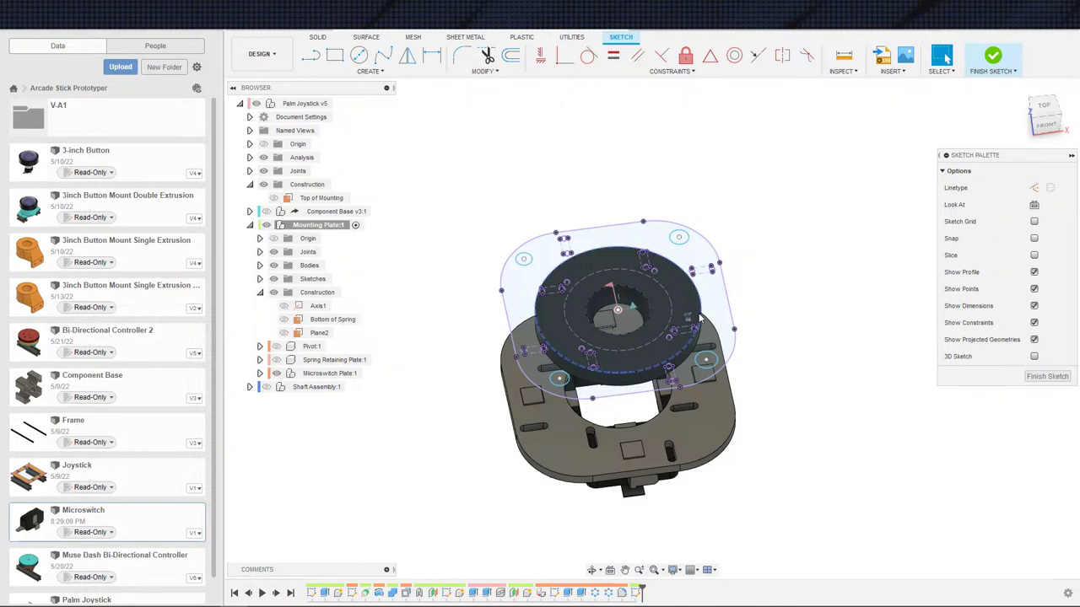
scroll(714, 268, up, 3)
key(d)
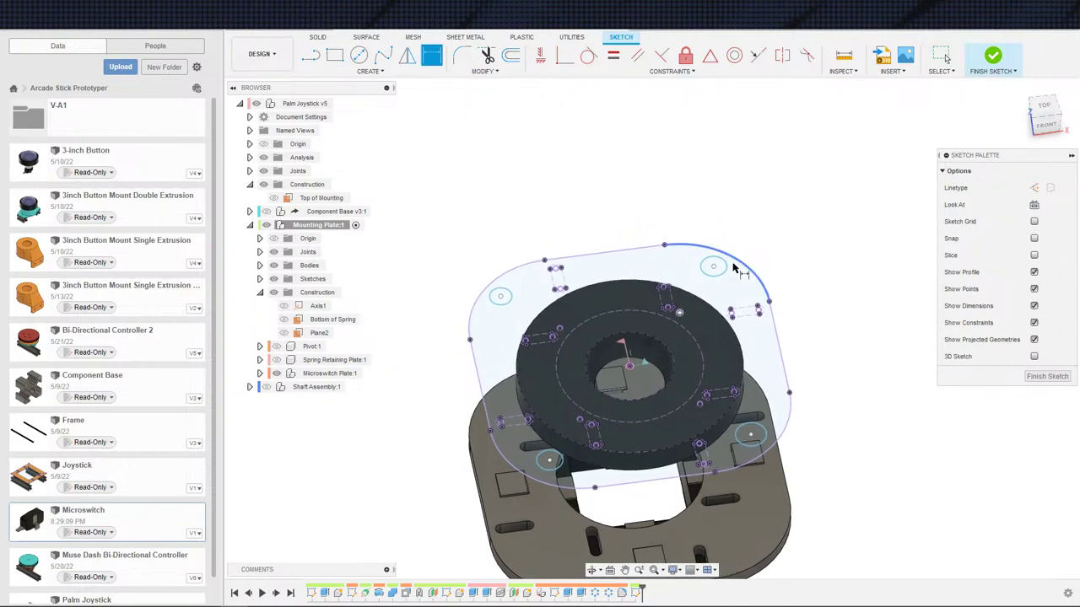
click(718, 270)
click(740, 278)
key(Return)
key(Escape)
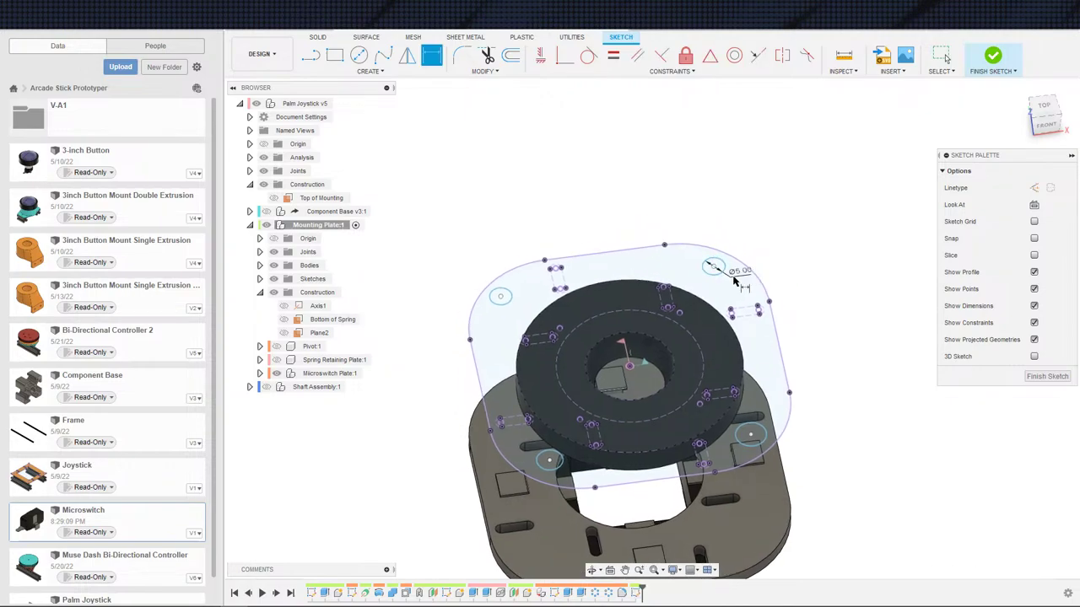
- Offset the plate outline 3 mm inward and convert the offset's corner arc at the 5 mm circle to construction geometry
scroll(682, 265, up, 2)
mouse_move(682, 264)
middle_down()
mouse_move(614, 280)
mouse_move(721, 264)
middle_up()
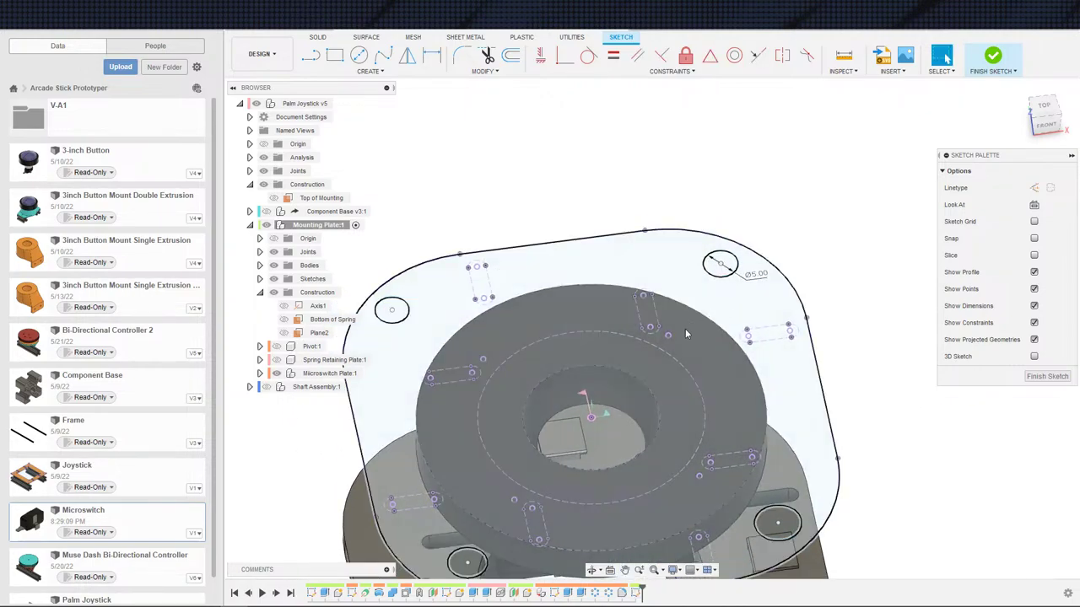
scroll(675, 334, down, 3)
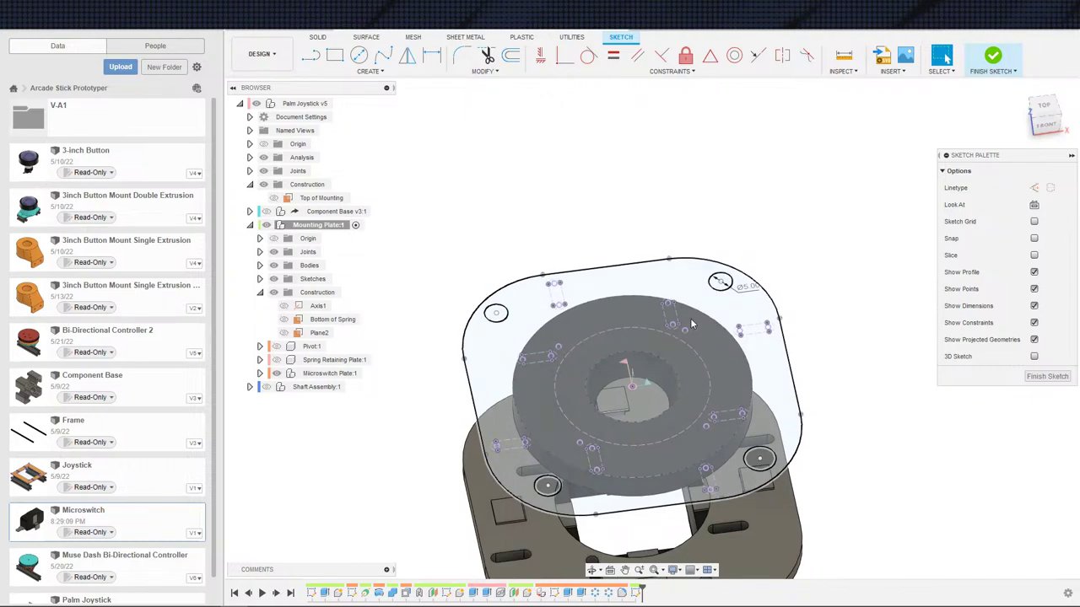
double_click(718, 256)
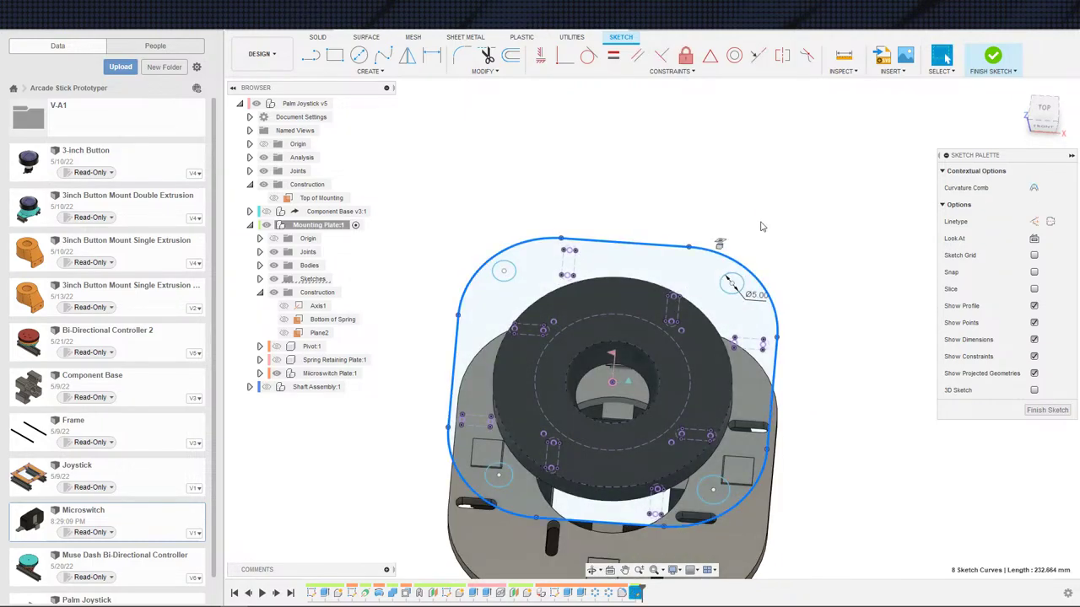
click(762, 224)
click(522, 56)
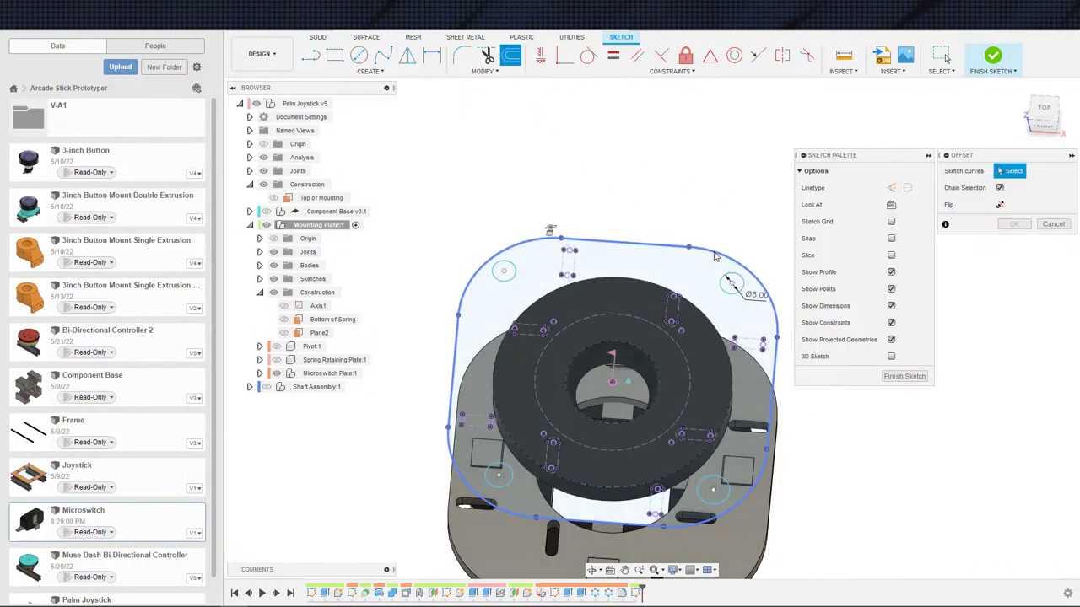
click(735, 253)
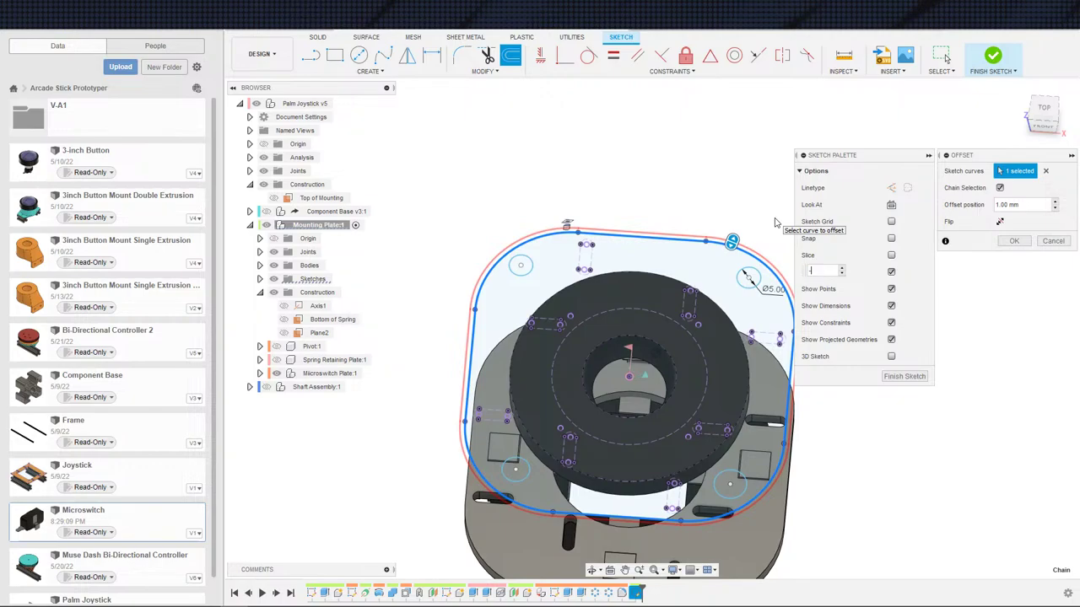
text(-3)
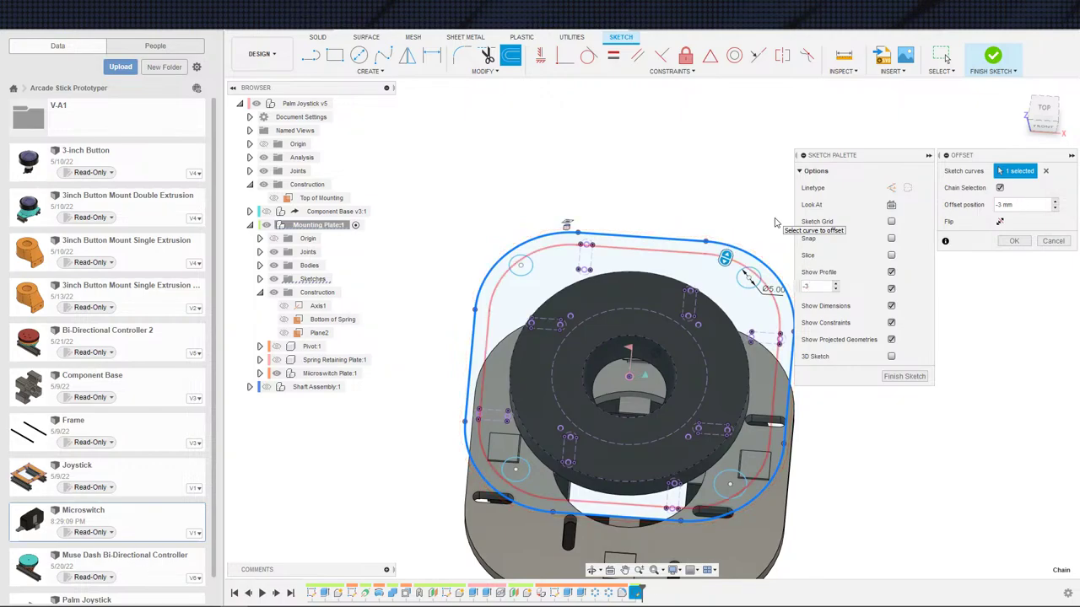
key(Return)
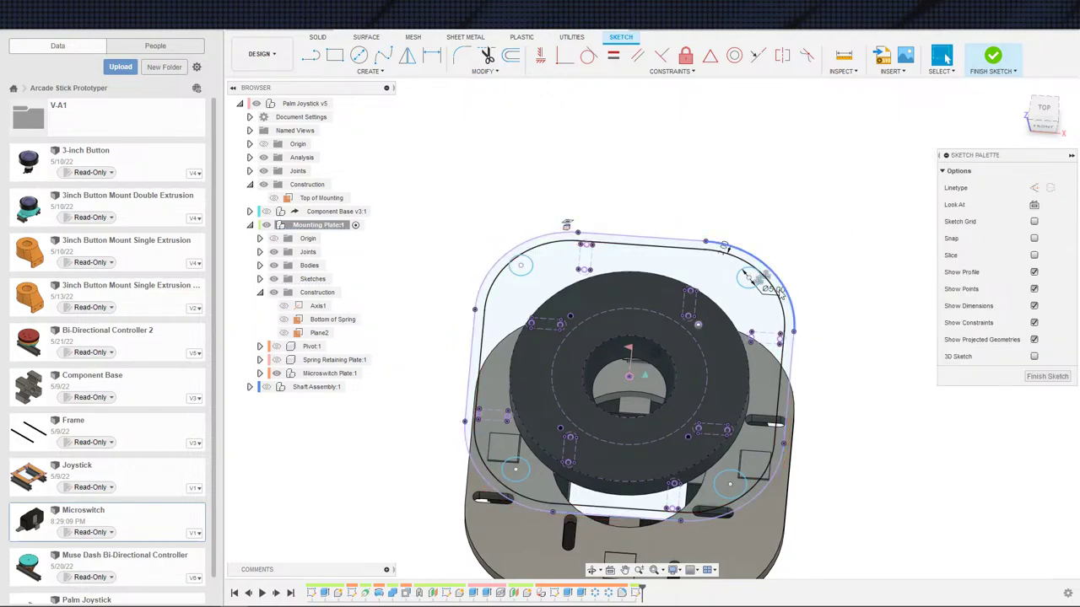
click(806, 288)
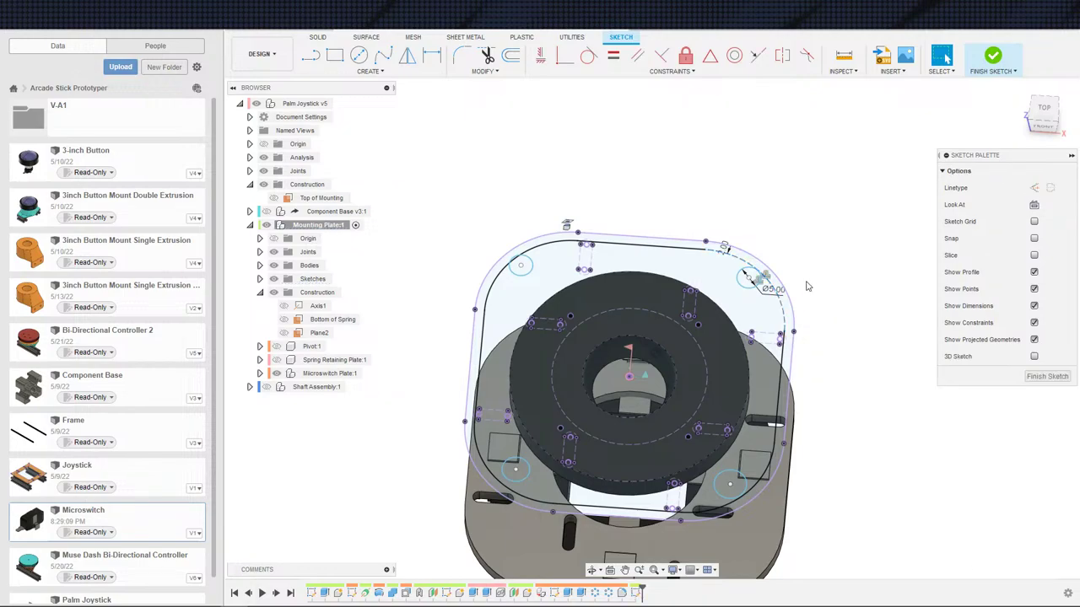
- Convert the rest of the inward offset outline to construction geometry
double_click(791, 309)
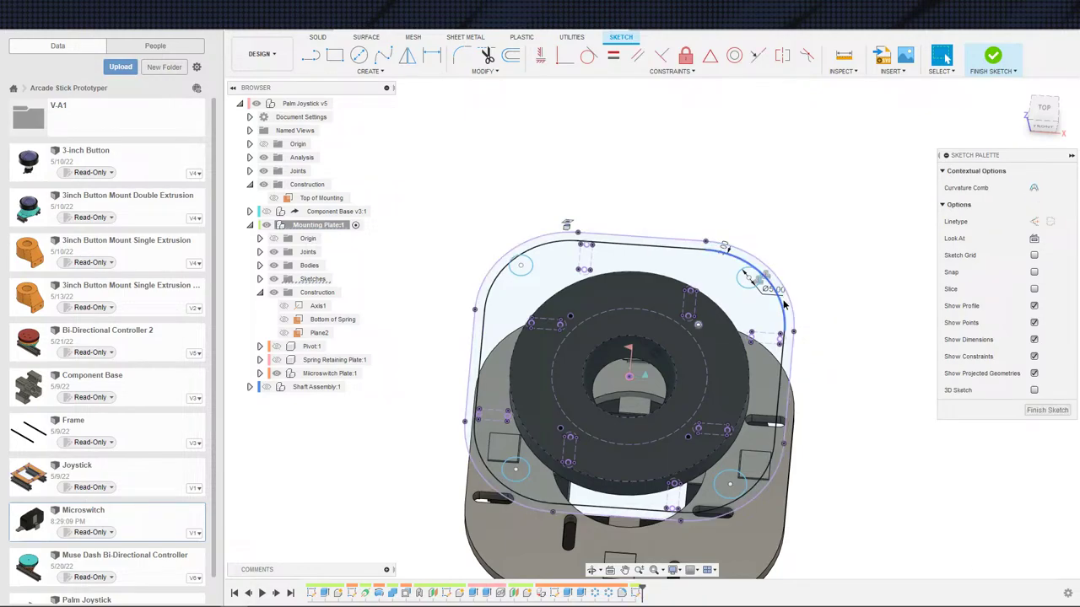
click(827, 302)
scroll(812, 270, up, 3)
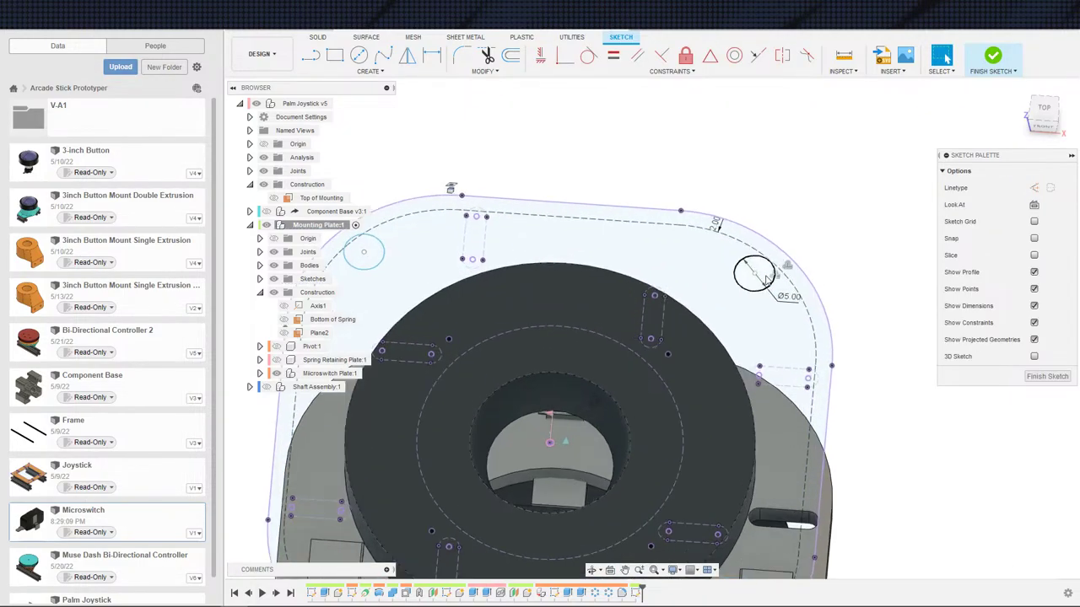
- Try to make the 5 mm circle concentric with the nearby corner arc of the offset outline
click(773, 281)
click(734, 58)
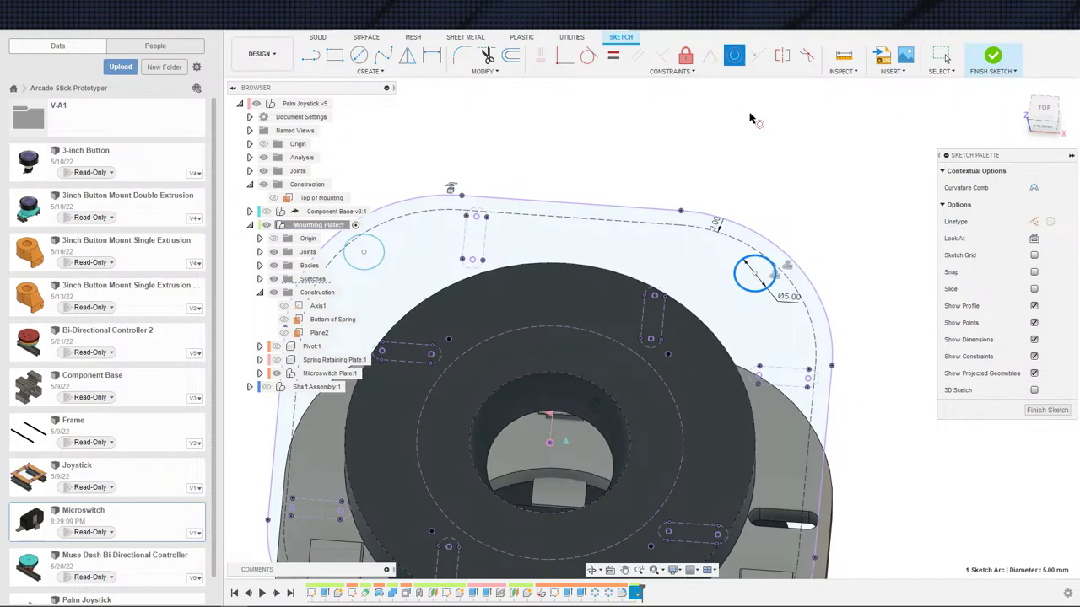
click(791, 284)
scroll(790, 281, down, 3)
mouse_move(778, 279)
middle_down()
mouse_move(795, 219)
mouse_move(810, 245)
mouse_move(766, 270)
middle_up()
scroll(774, 261, up, 2)
key(Escape)
scroll(747, 263, up, 3)
scroll(741, 268, down, 2)
scroll(799, 243, down, 2)
scroll(841, 198, down, 2)
middle_drag(842, 198, 839, 172)
key(s)
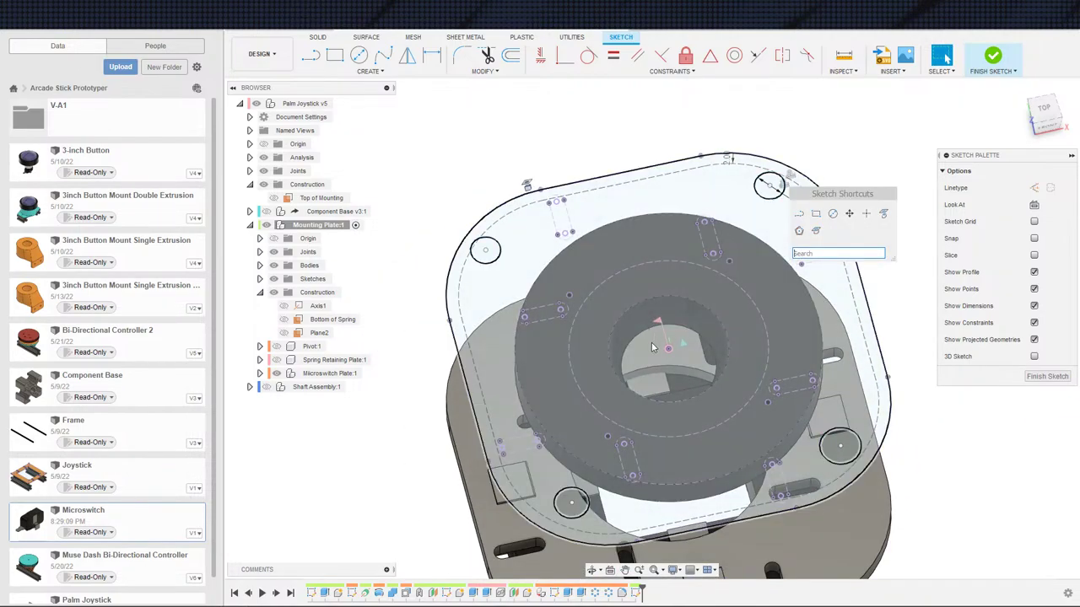
click(800, 215)
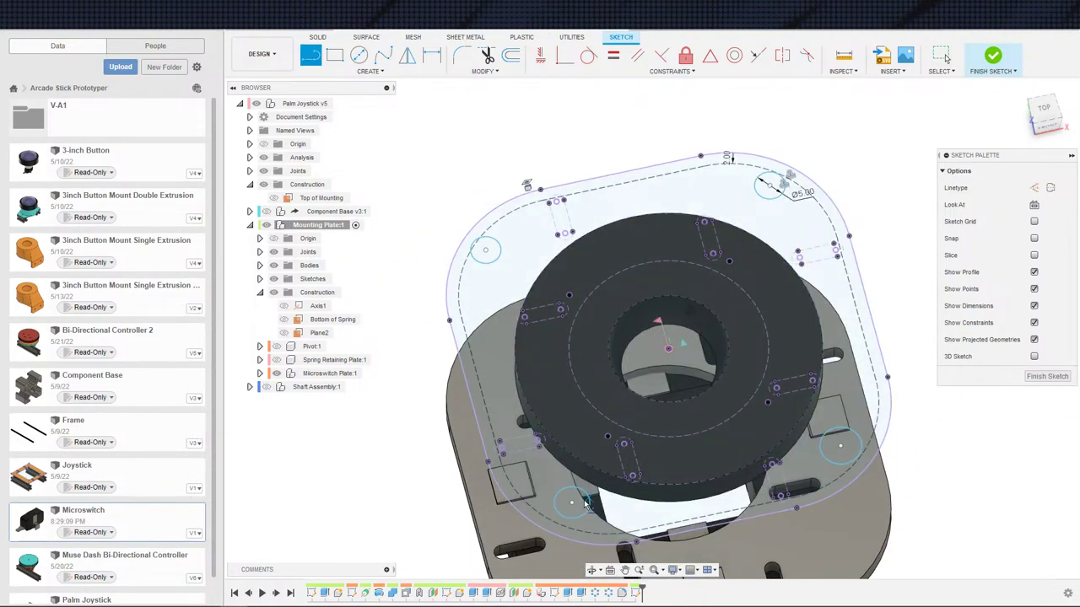
scroll(584, 417, down, 4)
key(Escape)
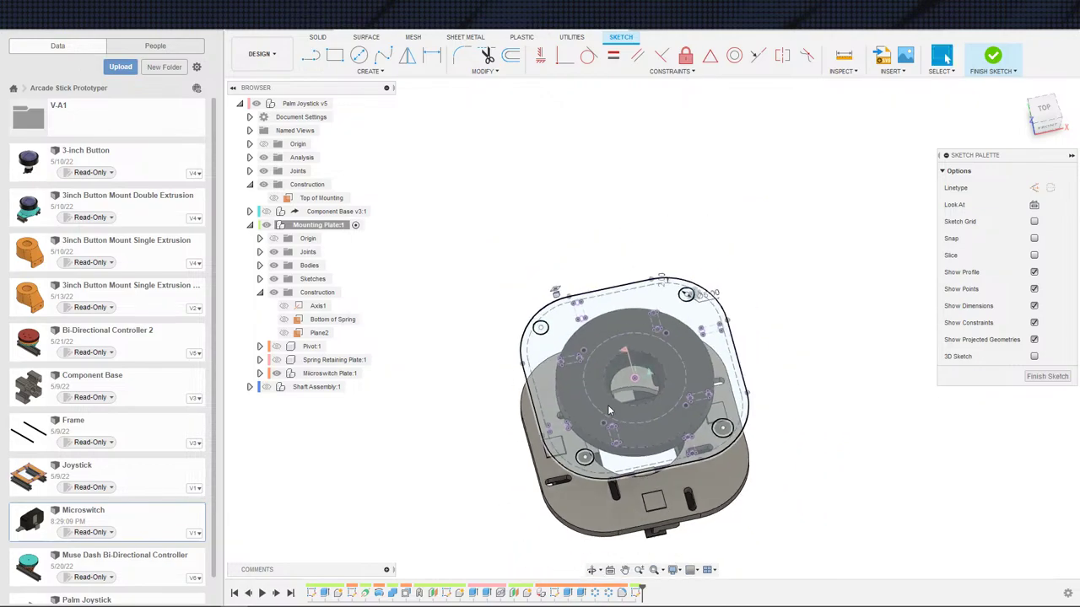
- View the sketch straight on and hide the Mounting Plate's bodies and the microswitch plate
middle_drag(607, 405, 569, 409)
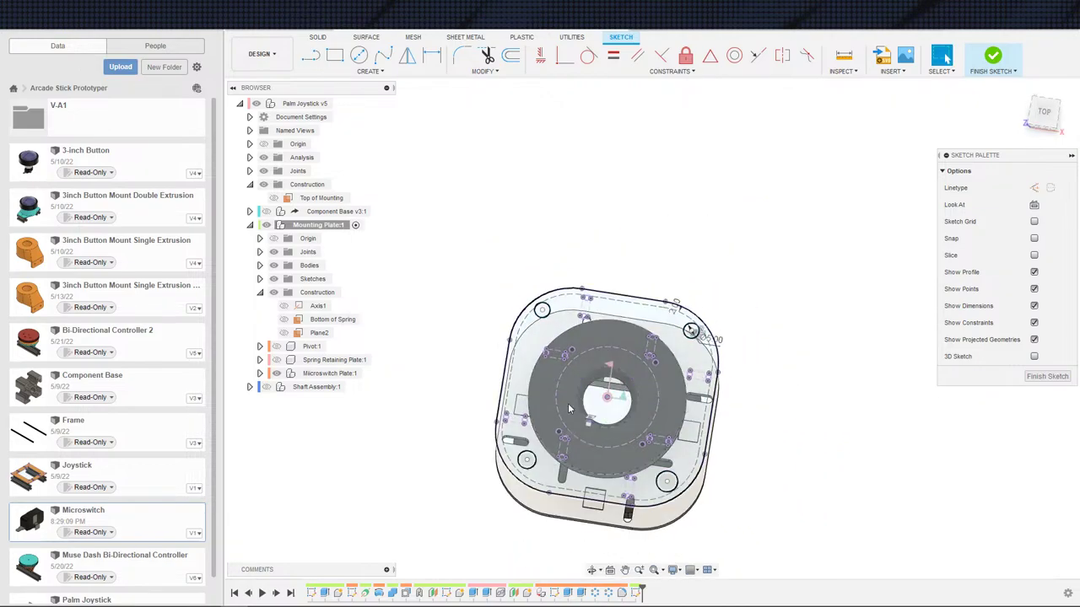
click(1034, 205)
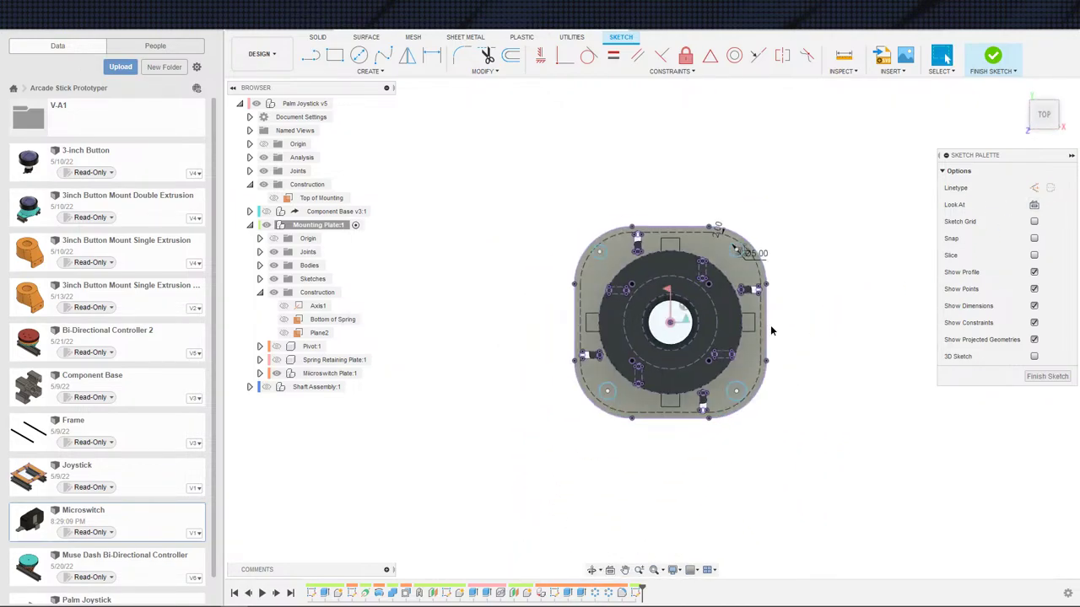
middle_drag(771, 327, 790, 327)
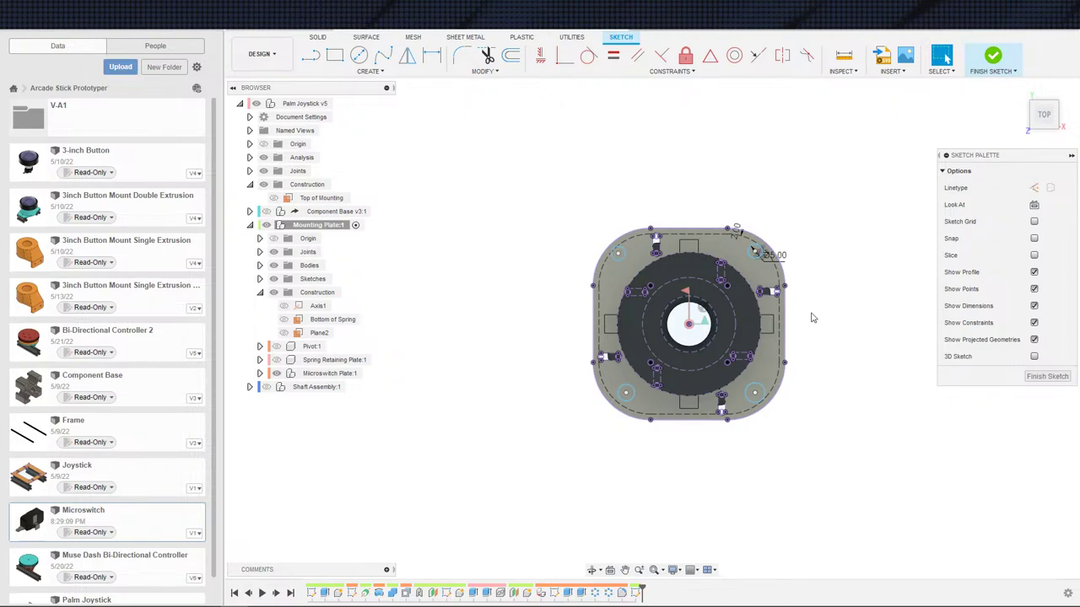
scroll(795, 317, up, 2)
scroll(727, 308, down, 3)
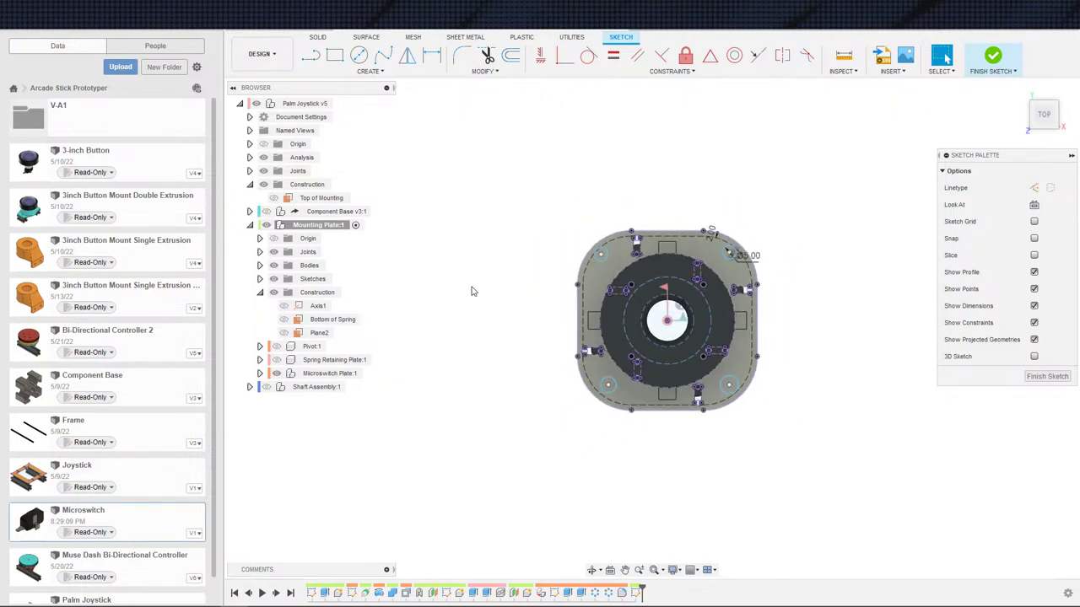
click(273, 265)
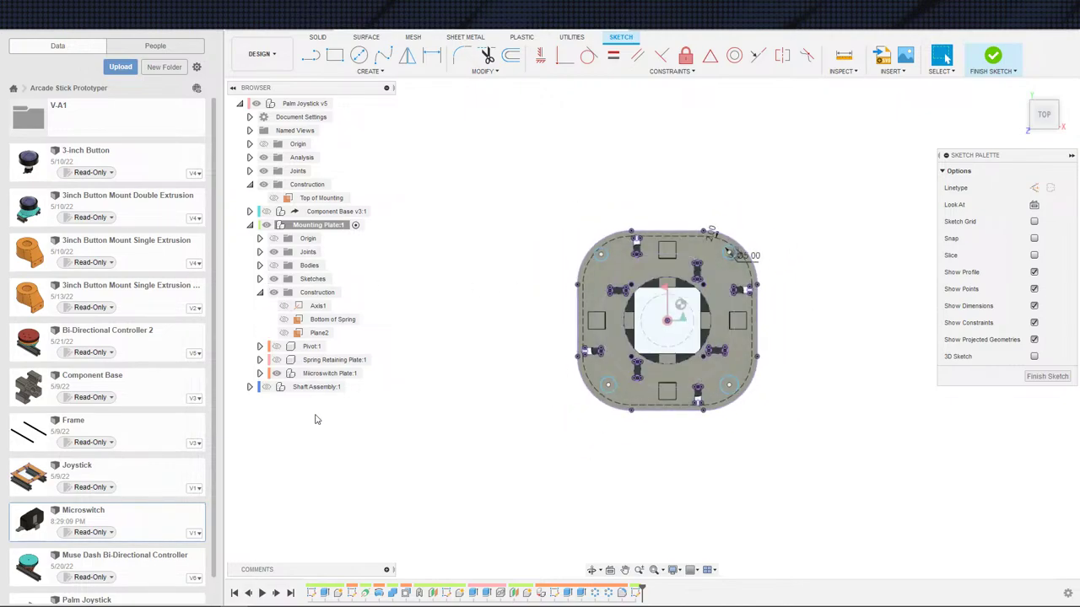
click(275, 373)
scroll(492, 393, up, 1)
scroll(492, 392, up, 1)
scroll(451, 402, up, 1)
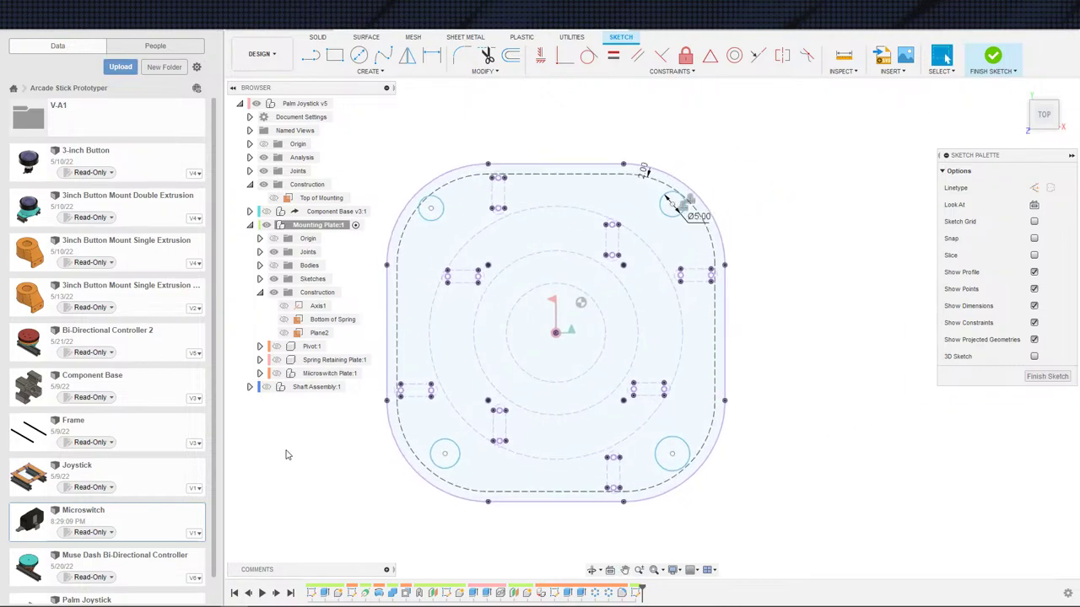
key(s)
click(445, 494)
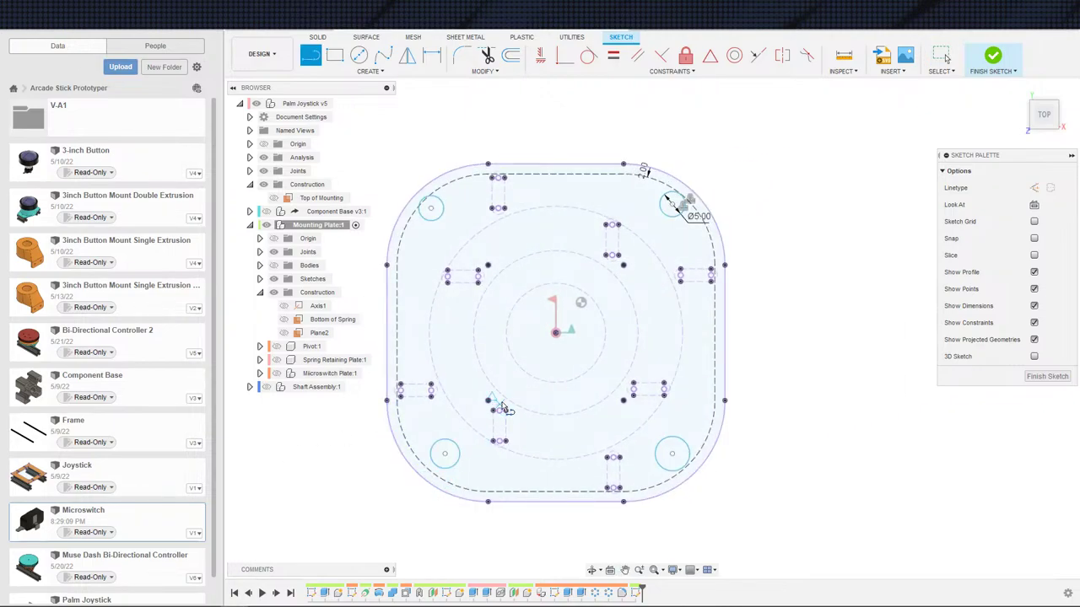
key(Escape)
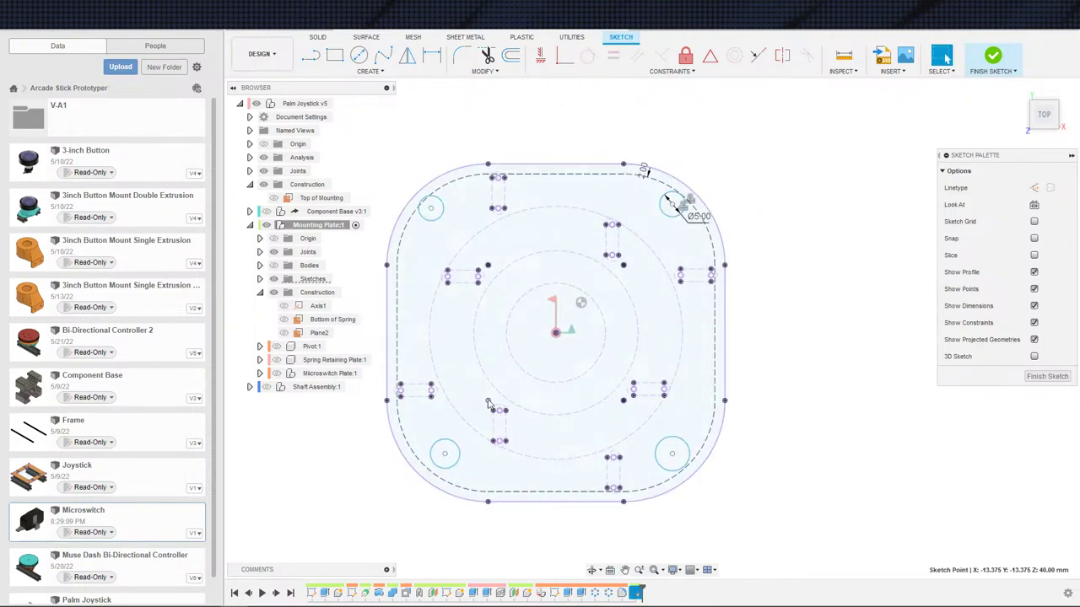
click(436, 476)
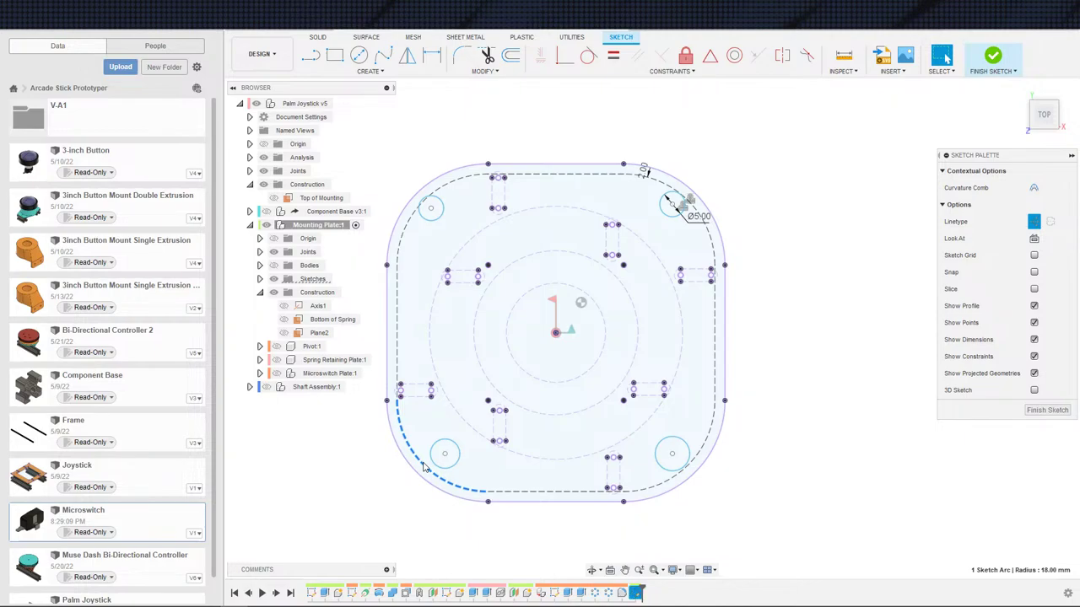
click(383, 479)
middle_drag(368, 444, 398, 474)
scroll(420, 496, down, 1)
- Draw a diagonal construction line about 77.5 mm long across the plate, from the opposite corner to the 5 mm circle's corner
key(s)
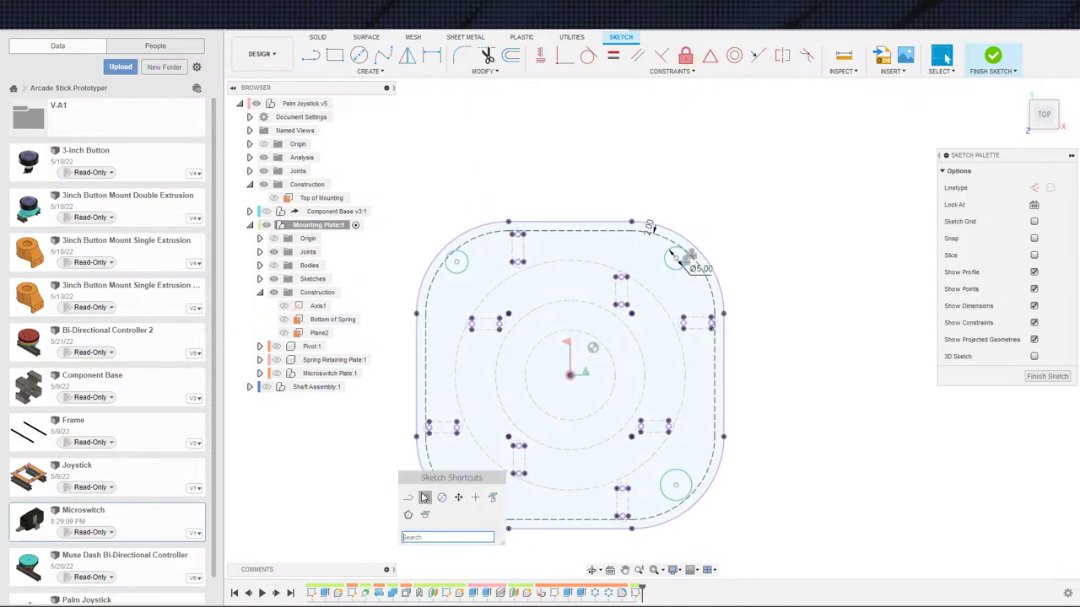
click(424, 498)
click(454, 507)
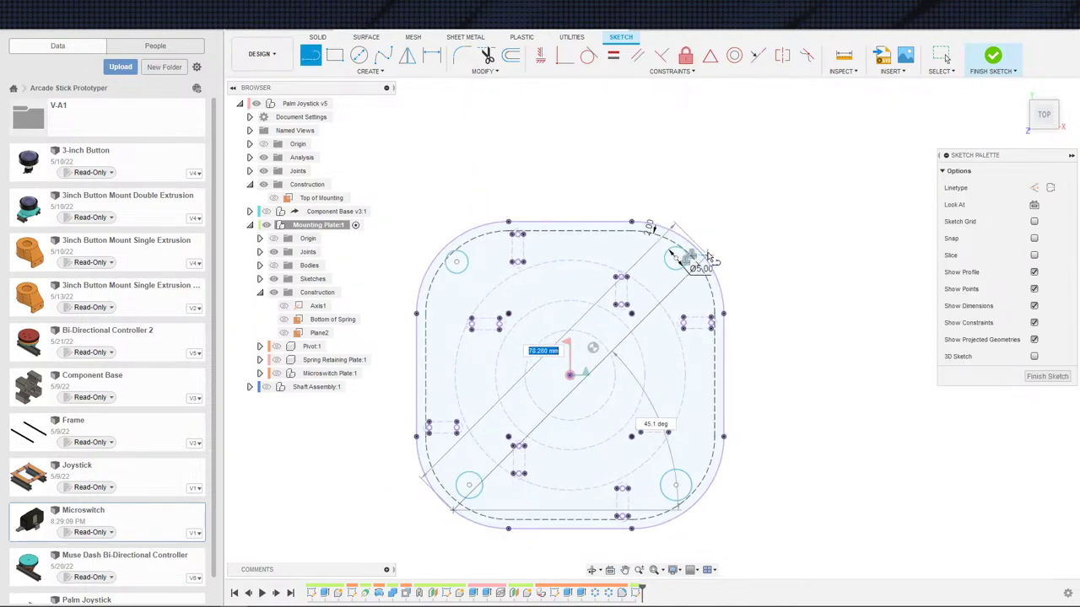
click(702, 255)
key(Escape)
click(664, 289)
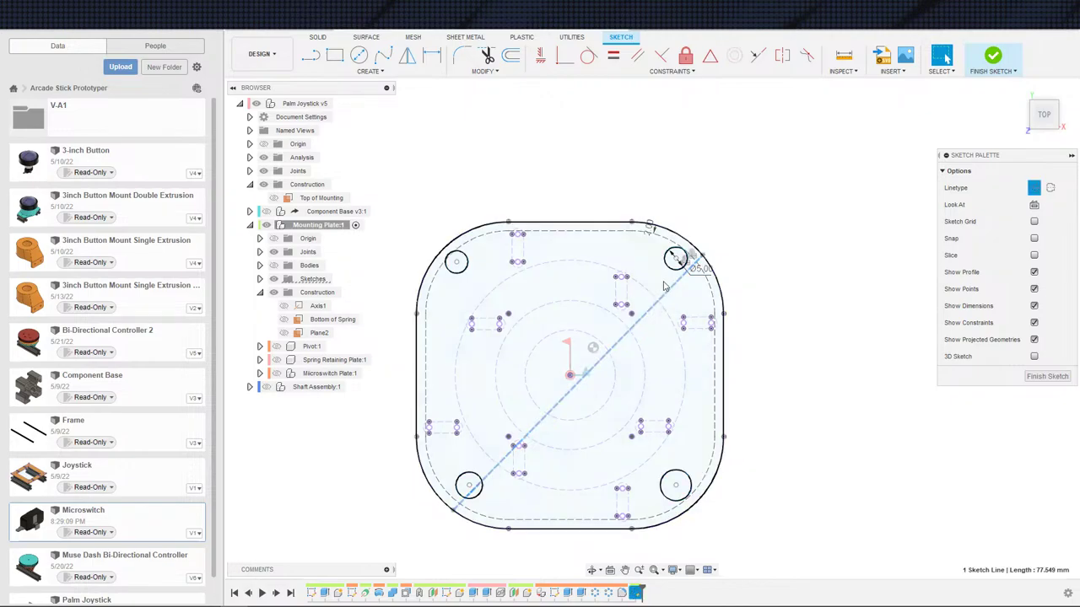
- Delete the three undimensioned corner circles, leaving only the 5 mm circle
click(666, 478)
key(Delete)
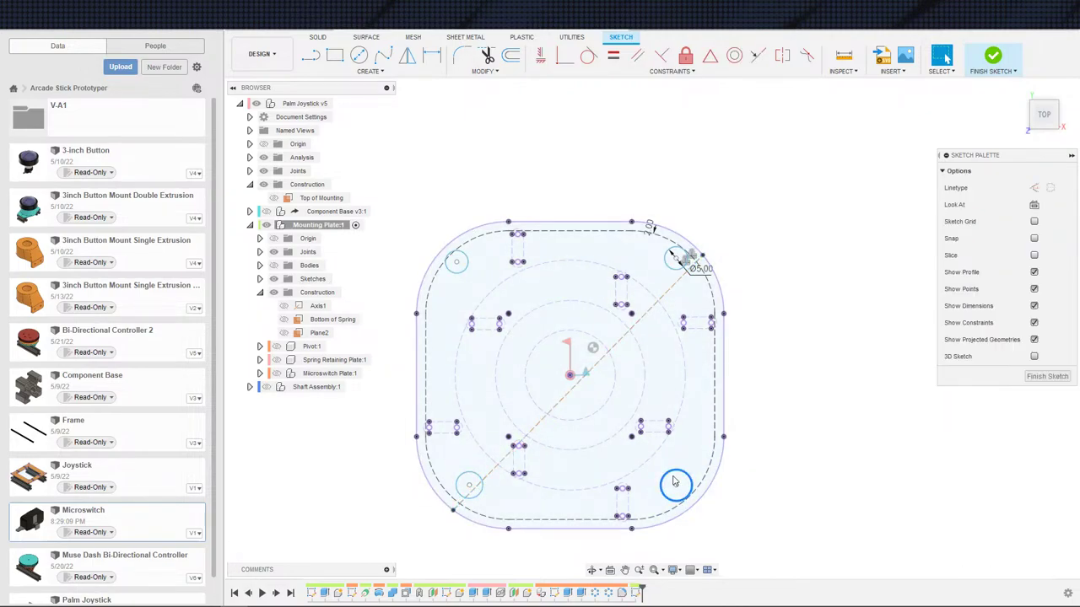
click(478, 493)
key(Delete)
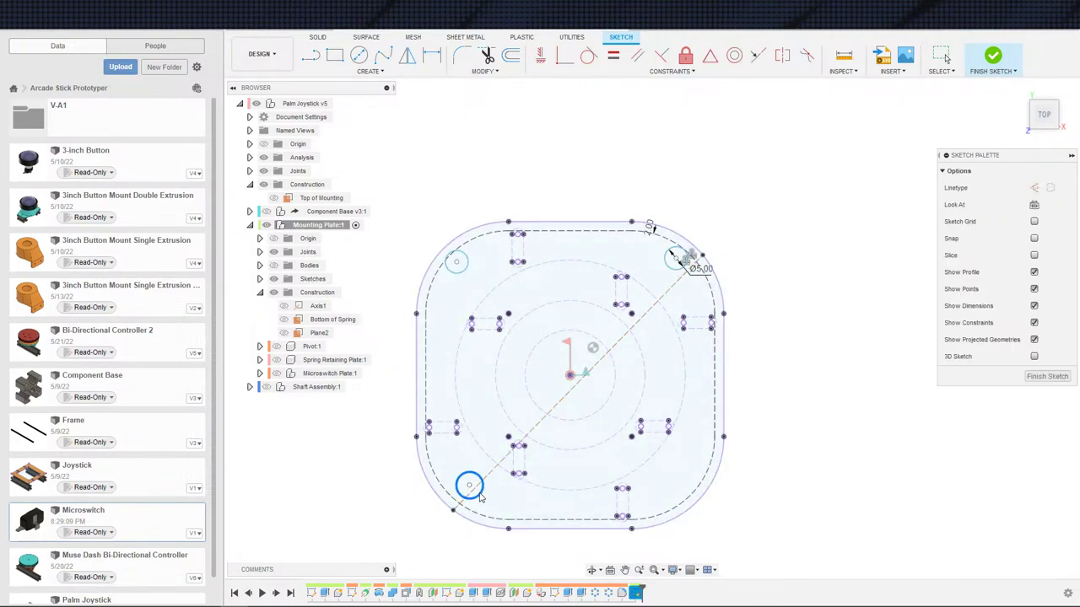
click(470, 268)
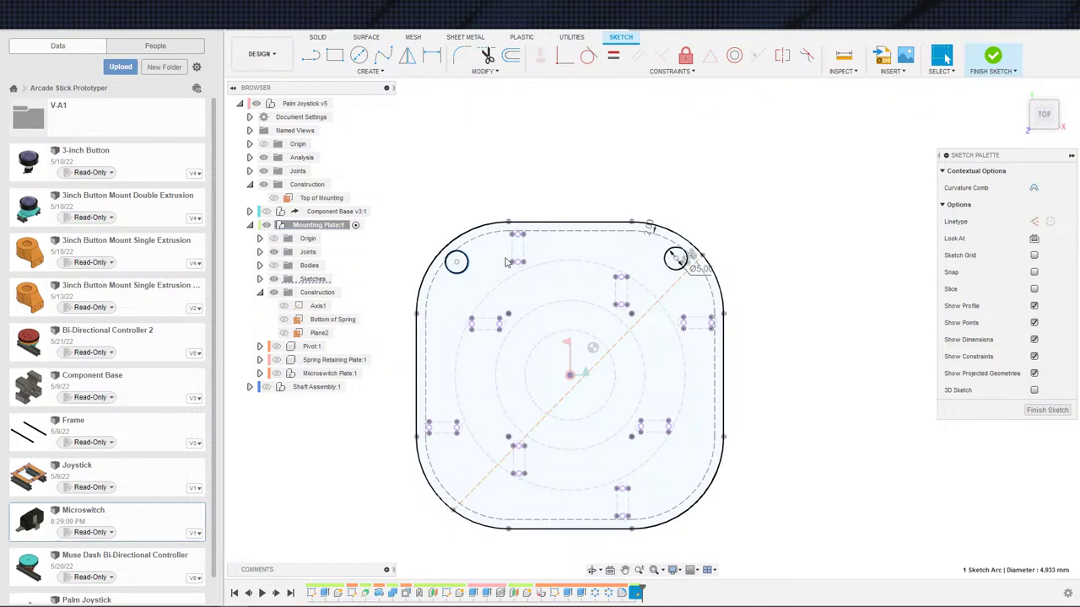
key(Delete)
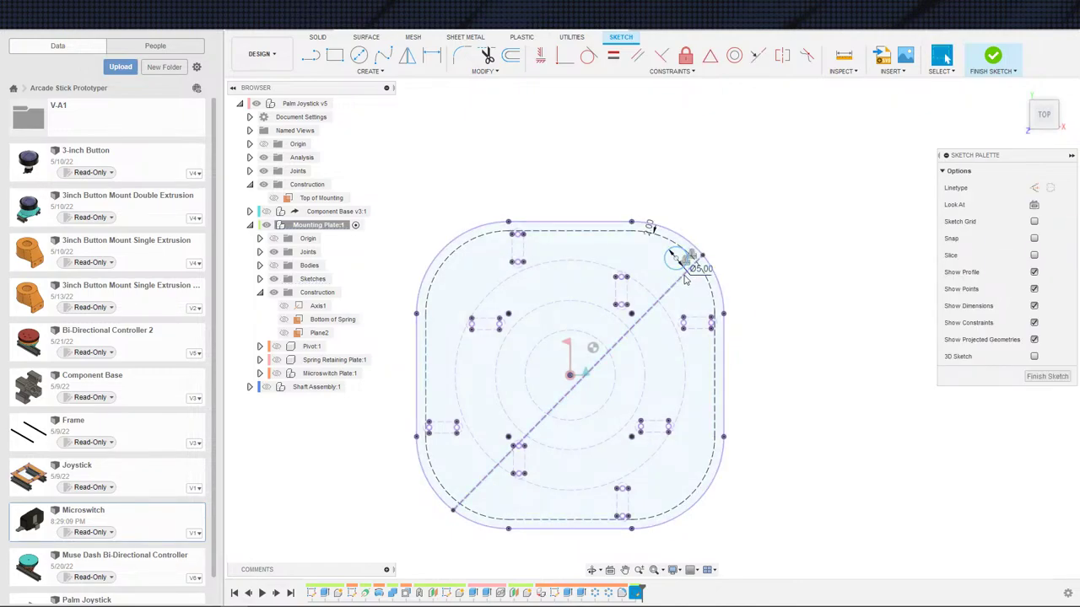
- Make the diagonal line coincident with the centres of the two opposite corner arcs and move the 5 mm circle's centre onto it
click(685, 280)
click(632, 315)
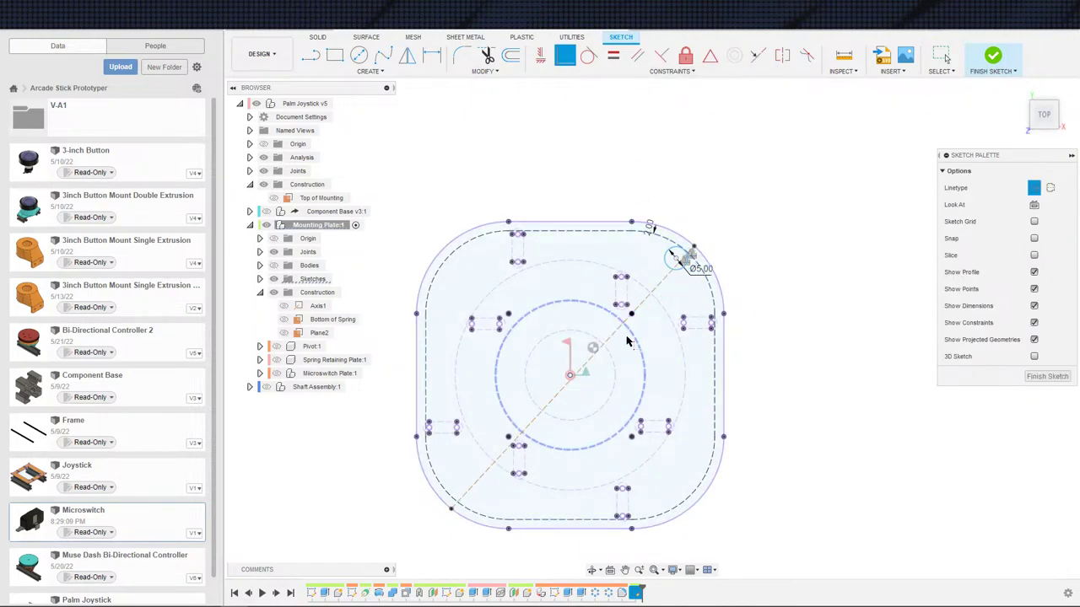
click(524, 428)
click(509, 437)
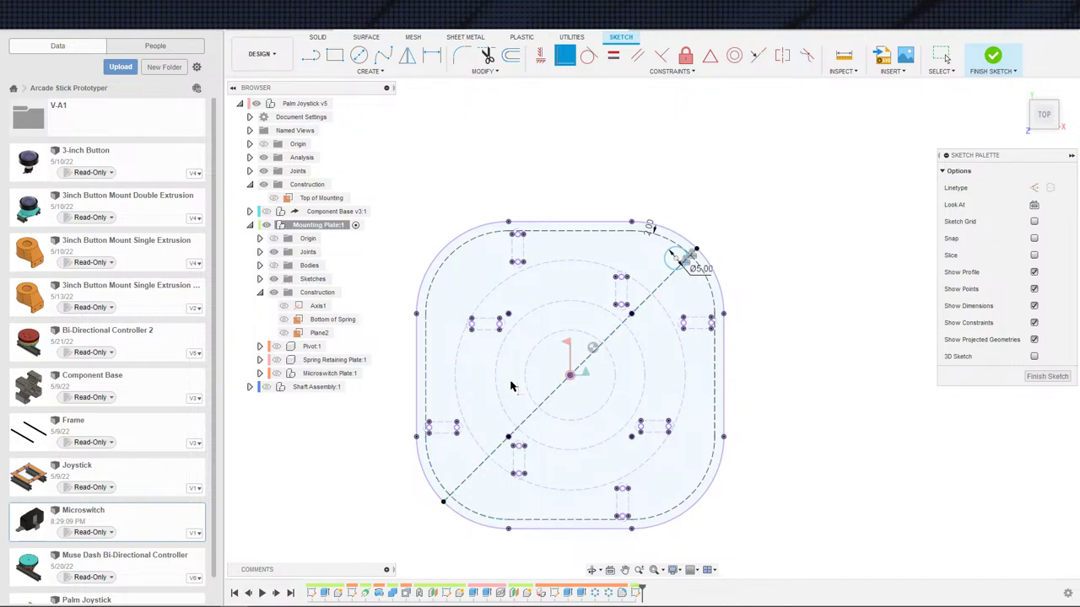
middle_drag(510, 381, 513, 383)
key(Escape)
middle_drag(559, 323, 543, 354)
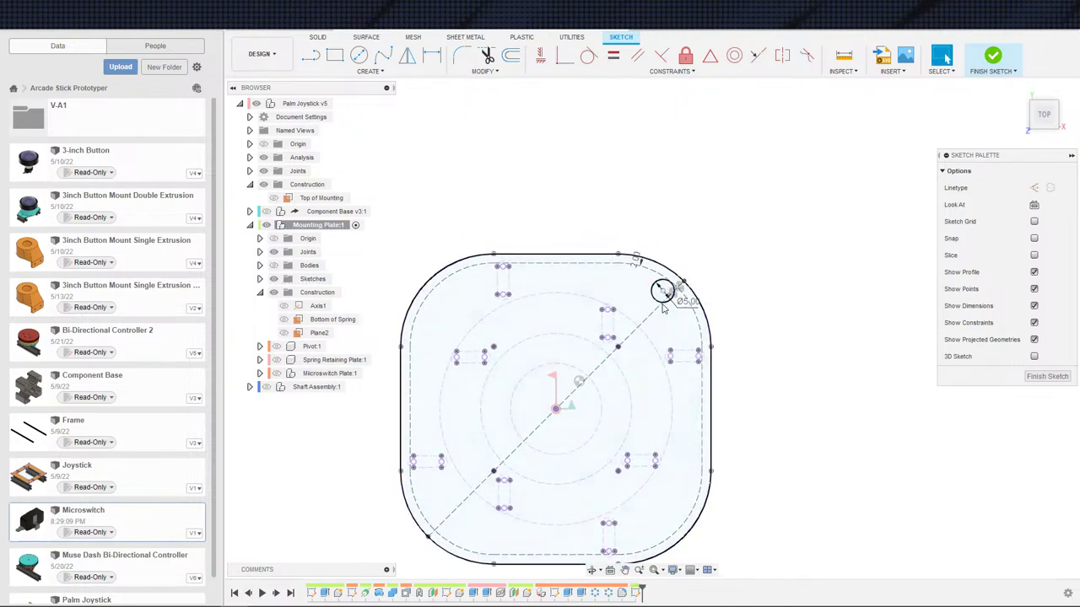
drag(666, 295, 664, 312)
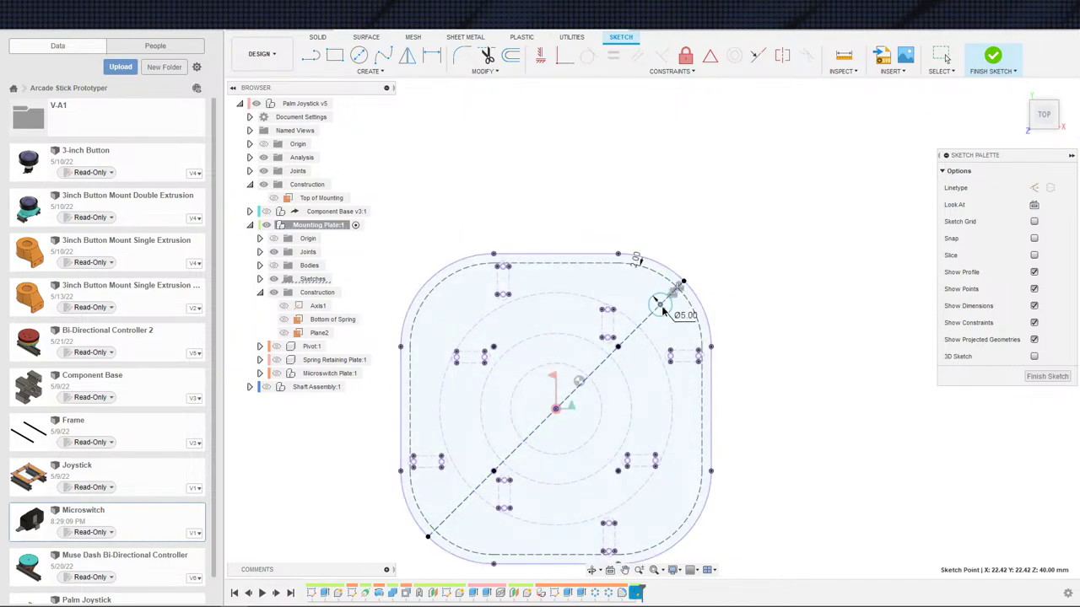
- Try a concentric constraint between the 5 mm circle and the offset's corner arc, and undo it
click(660, 297)
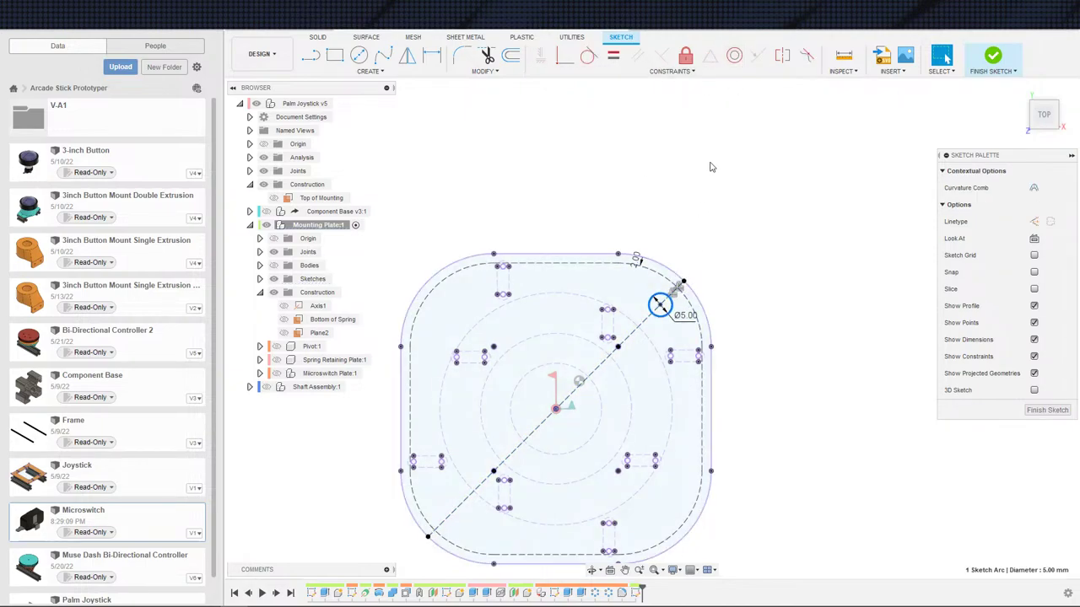
click(734, 56)
click(688, 308)
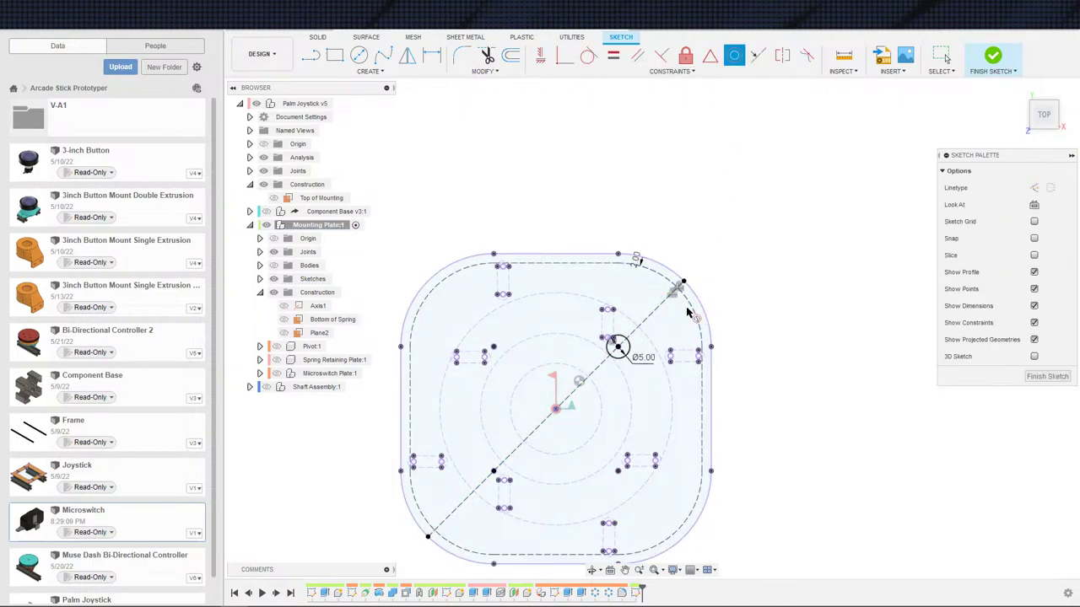
scroll(656, 344, up, 4)
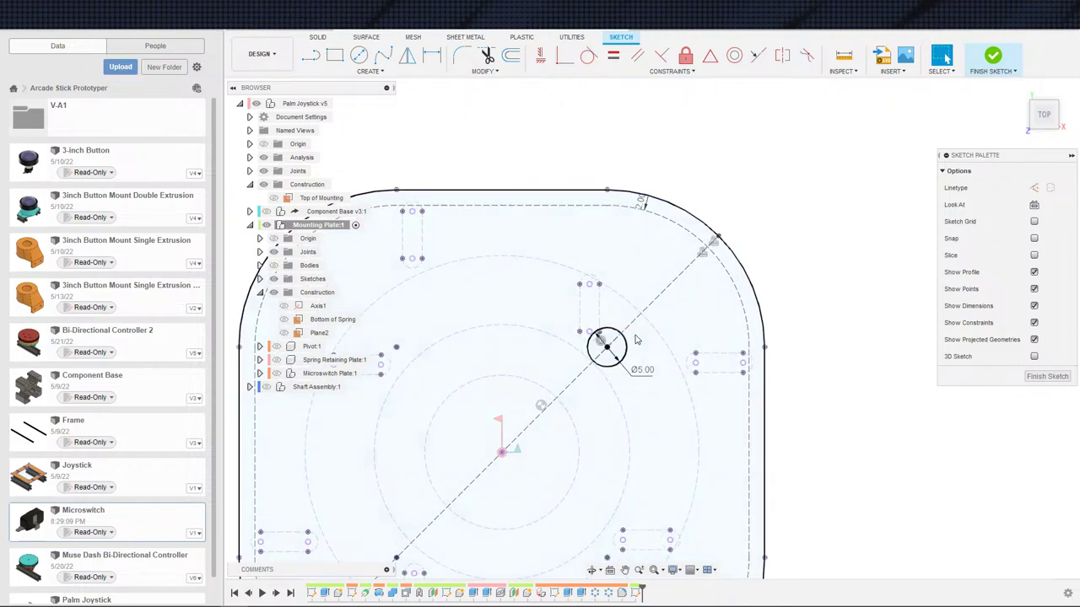
key(ctrl+z)
scroll(698, 295, up, 2)
scroll(699, 293, down, 1)
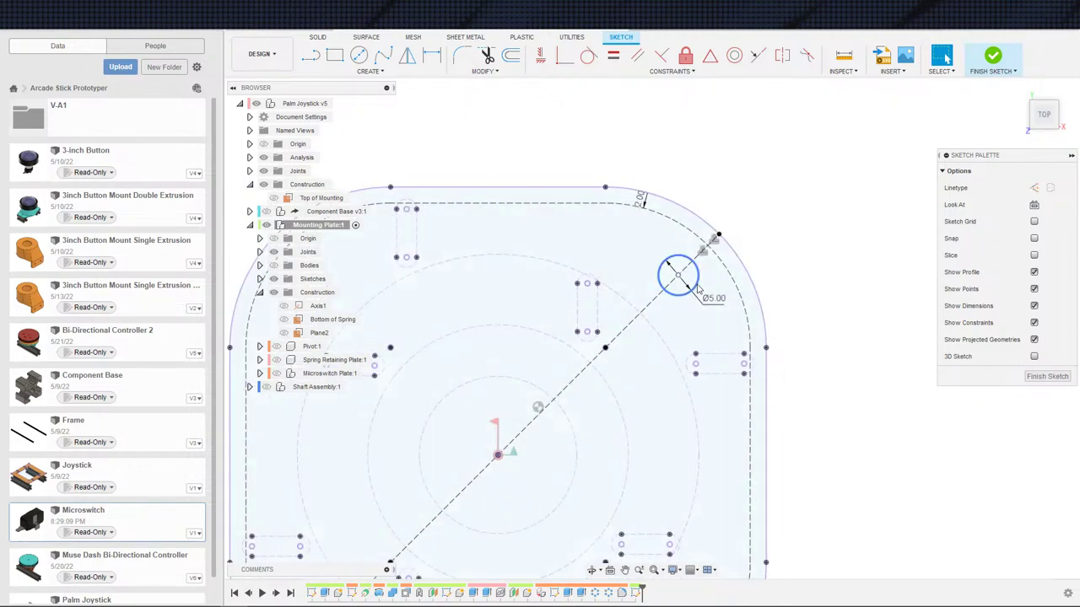
- Try placing a sketch point on the edge of the 5 mm circle, on its positive X side
click(698, 276)
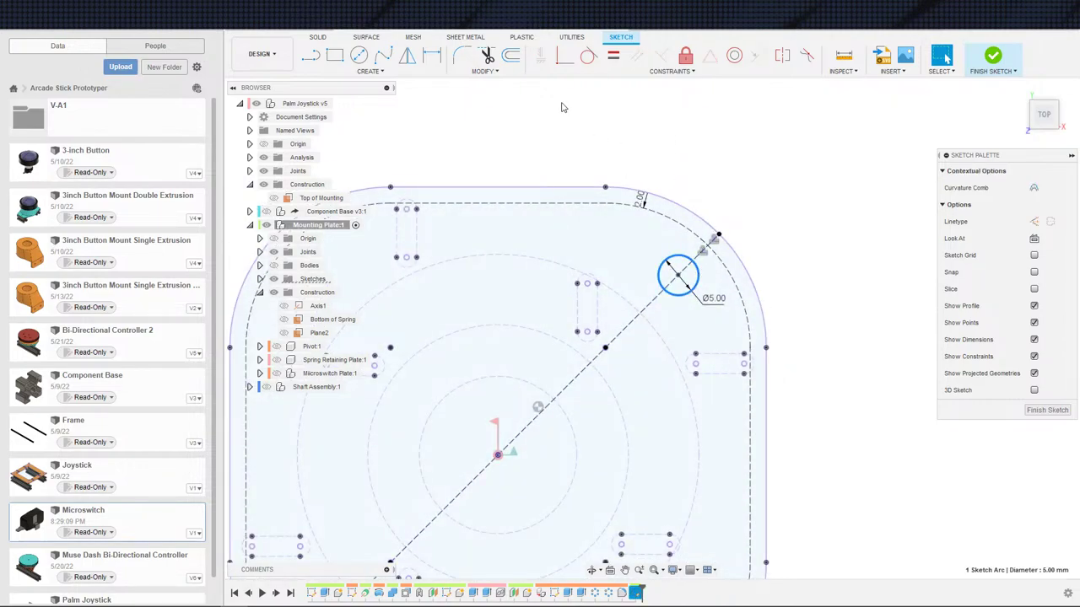
key(Escape)
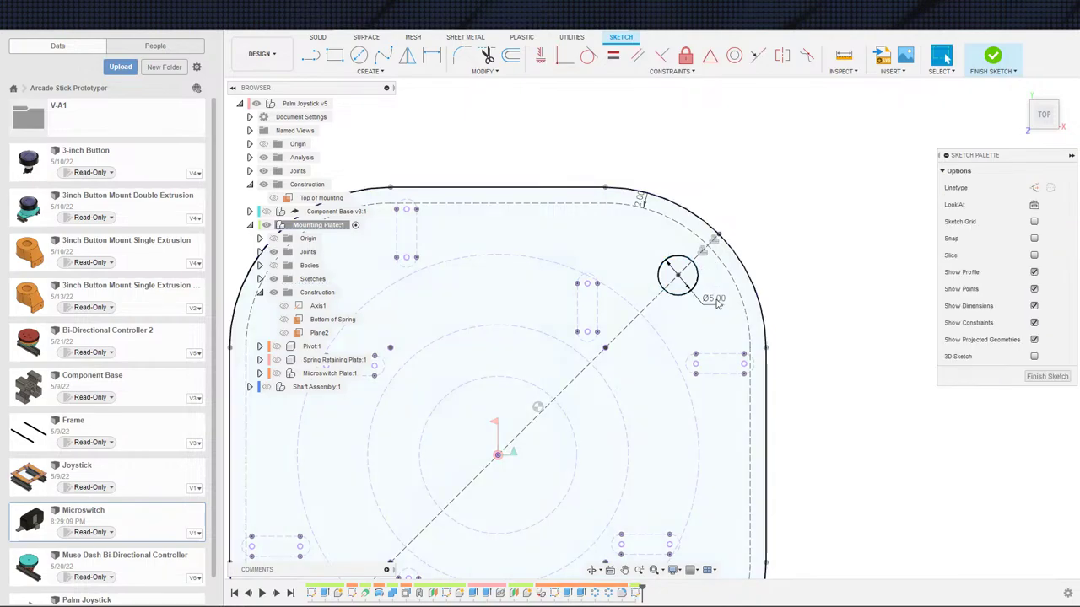
key(s)
click(776, 311)
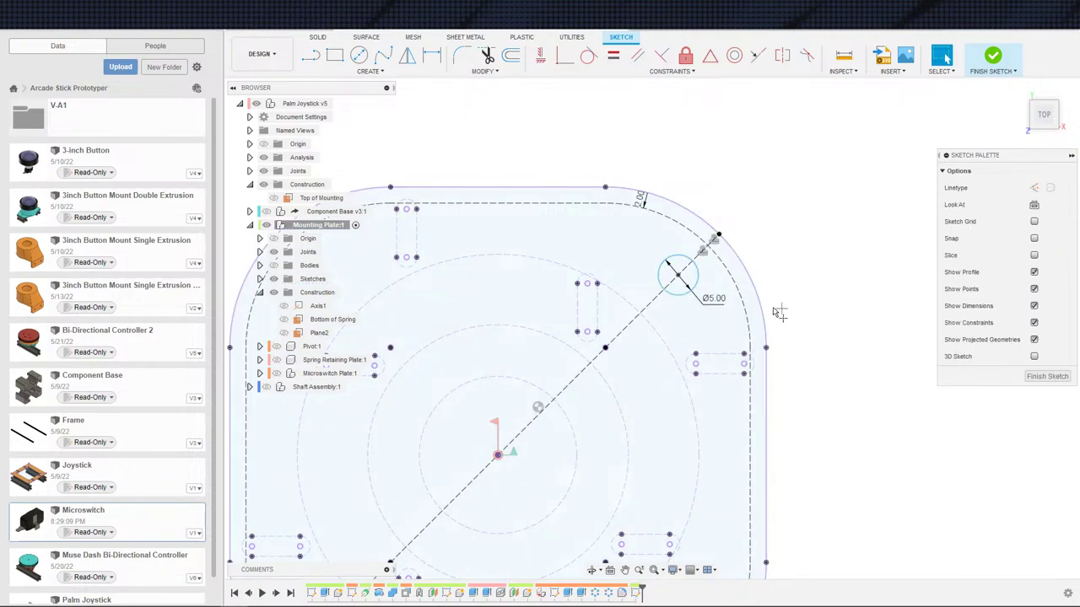
click(698, 274)
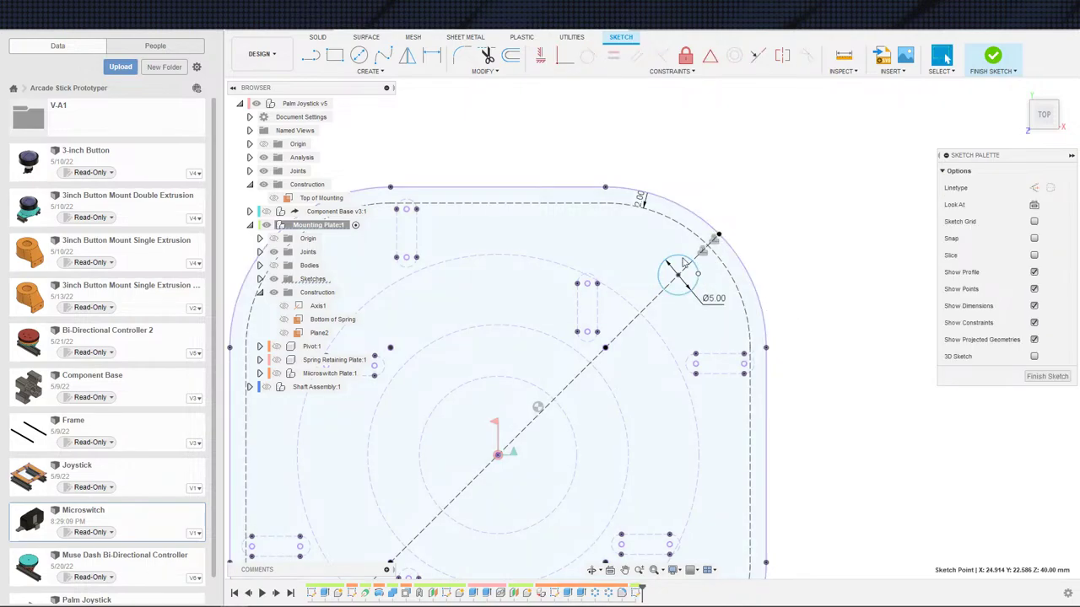
click(698, 254)
key(Escape)
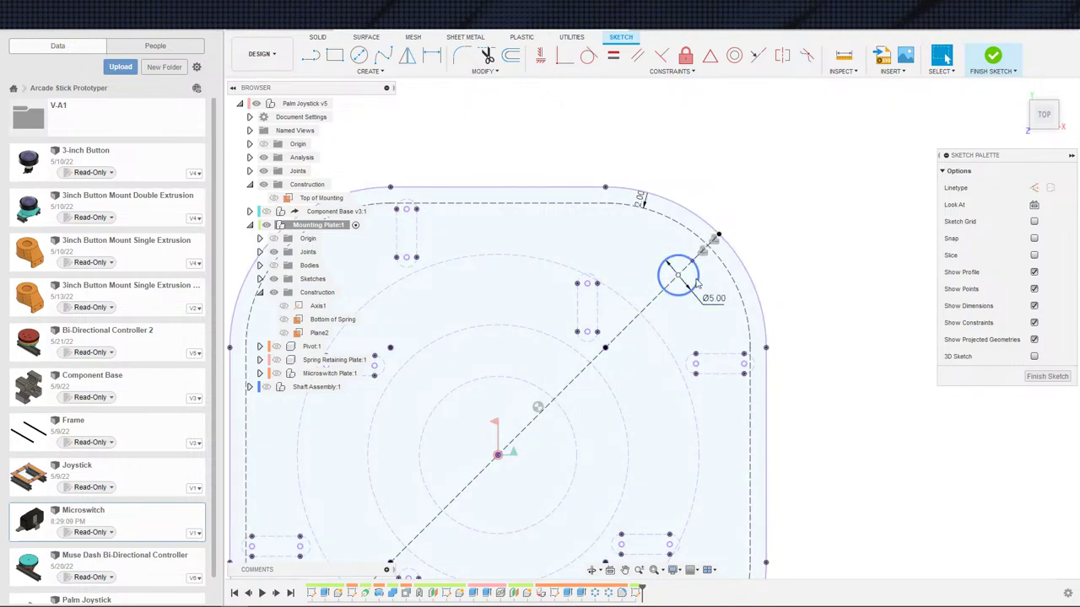
- Make the sketch point on the 5 mm circle's edge coincident with the offset's corner arc and finish the sketch
scroll(675, 279, down, 3)
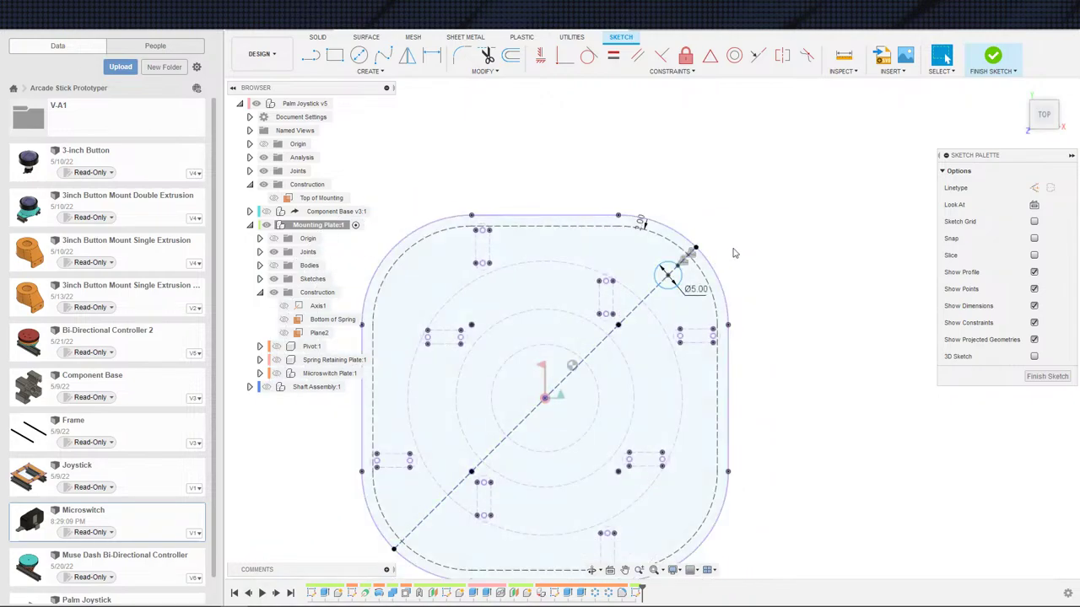
scroll(734, 253, up, 2)
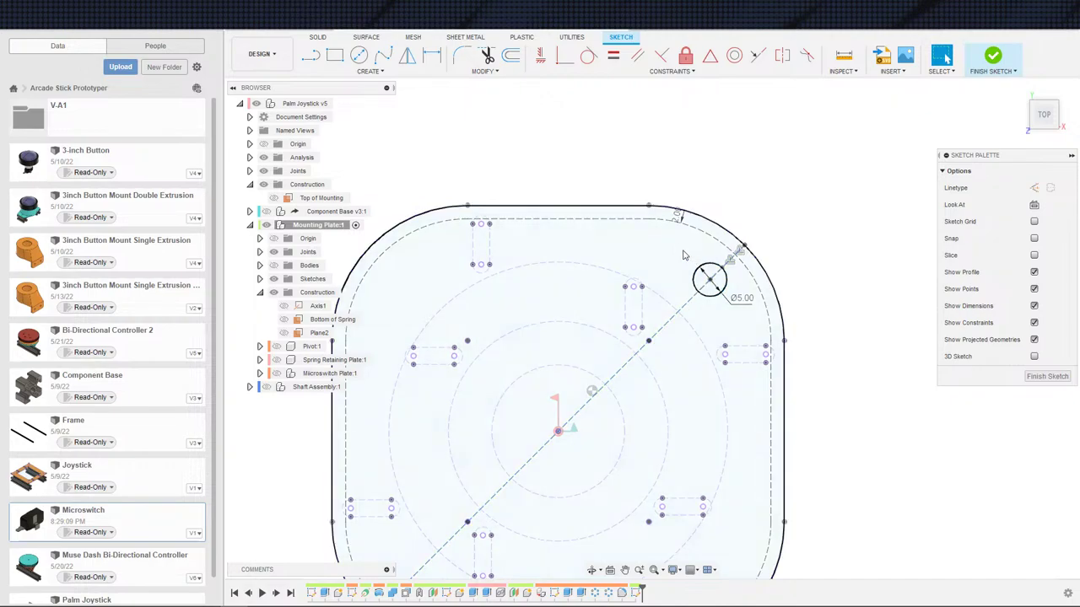
click(562, 63)
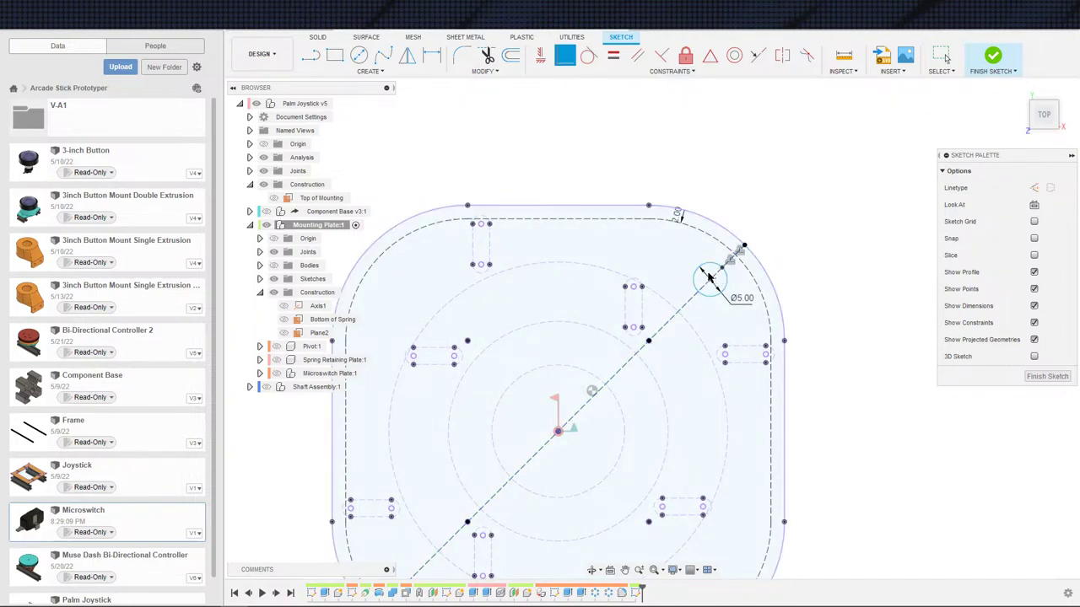
click(726, 268)
click(743, 262)
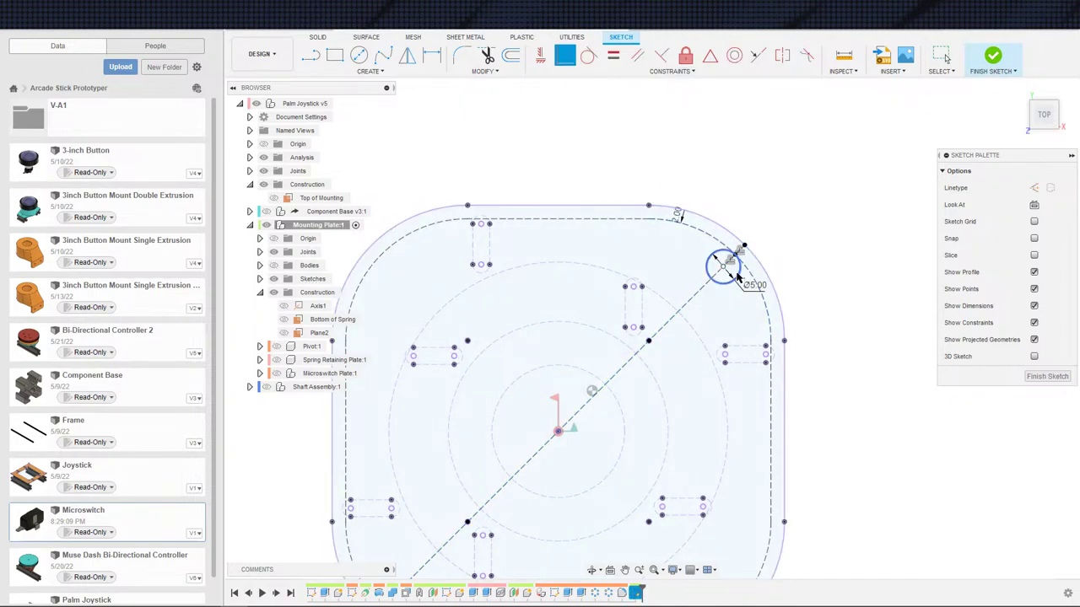
scroll(782, 244, down, 4)
middle_drag(793, 235, 820, 202)
scroll(814, 216, down, 1)
key(Escape)
scroll(818, 196, down, 1)
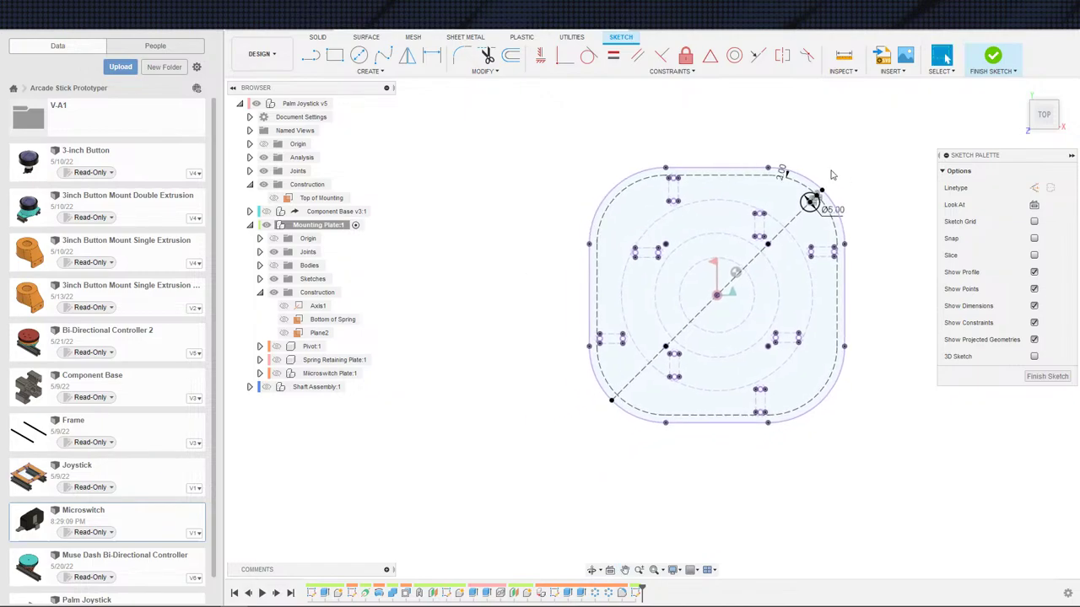
click(998, 56)
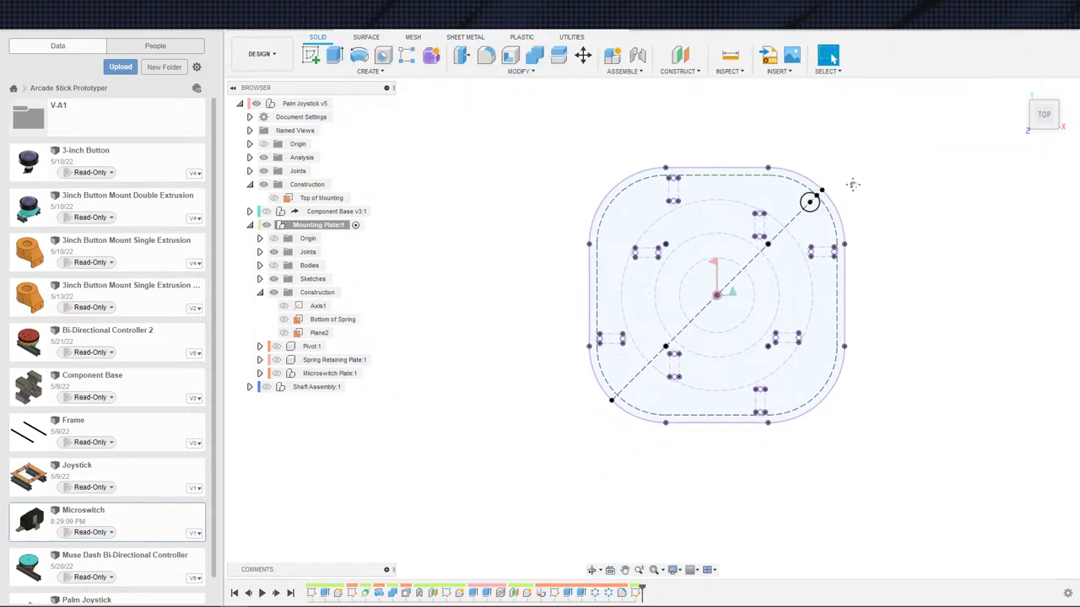
key(e)
click(763, 212)
click(761, 205)
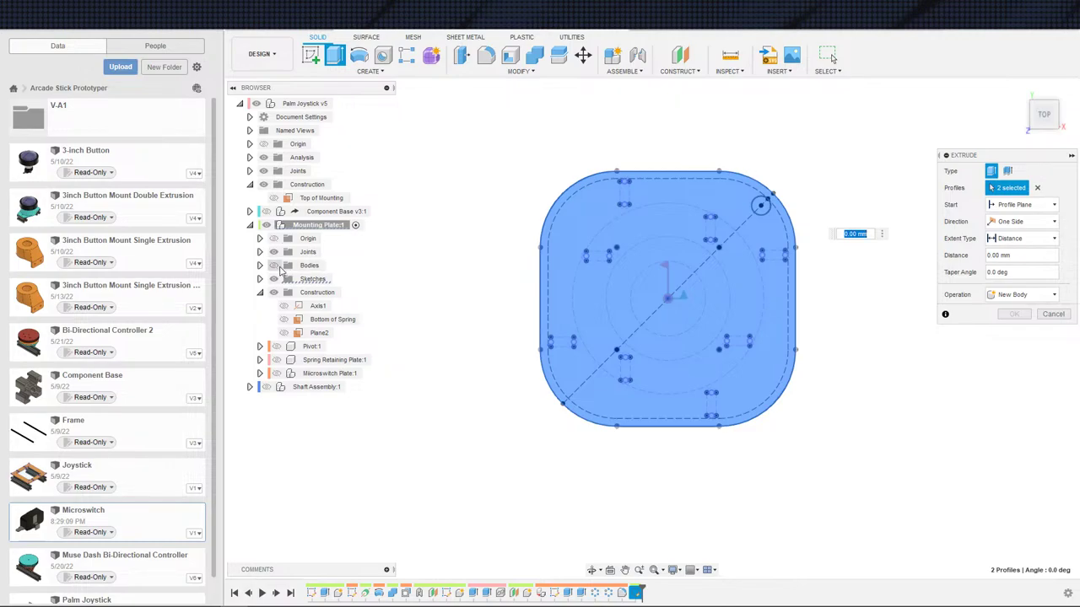
click(276, 266)
shift+middle_drag(434, 245, 470, 174)
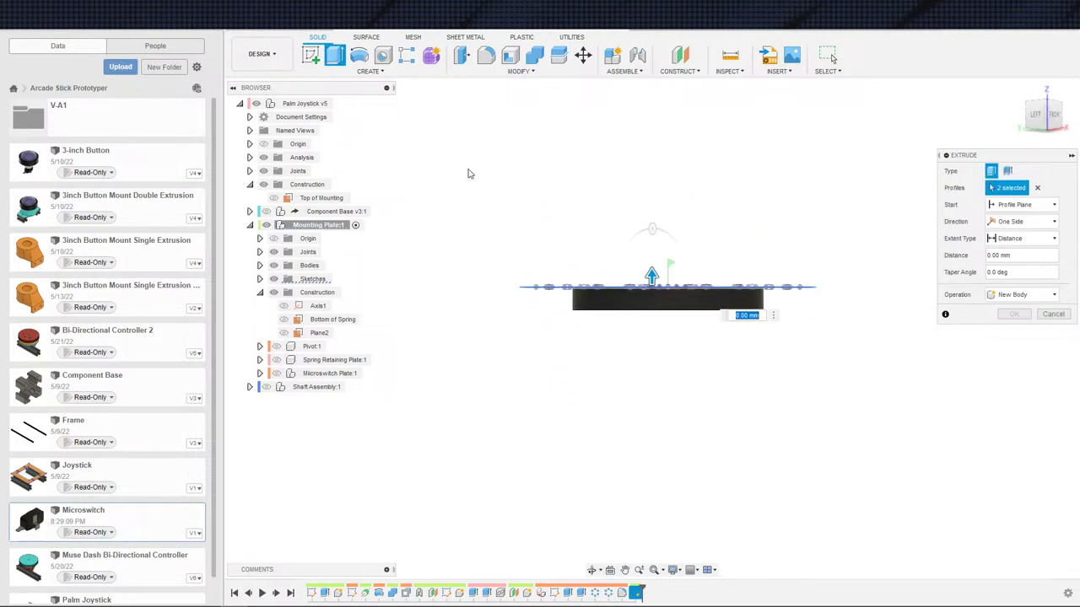
click(1027, 239)
click(1012, 260)
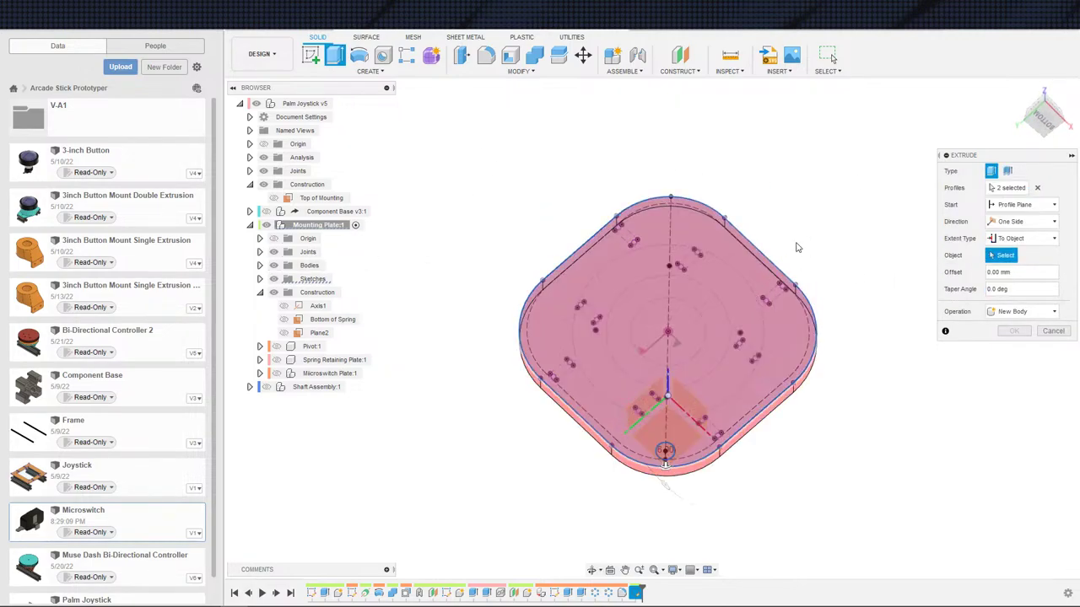
click(766, 270)
shift+middle_drag(769, 268, 838, 346)
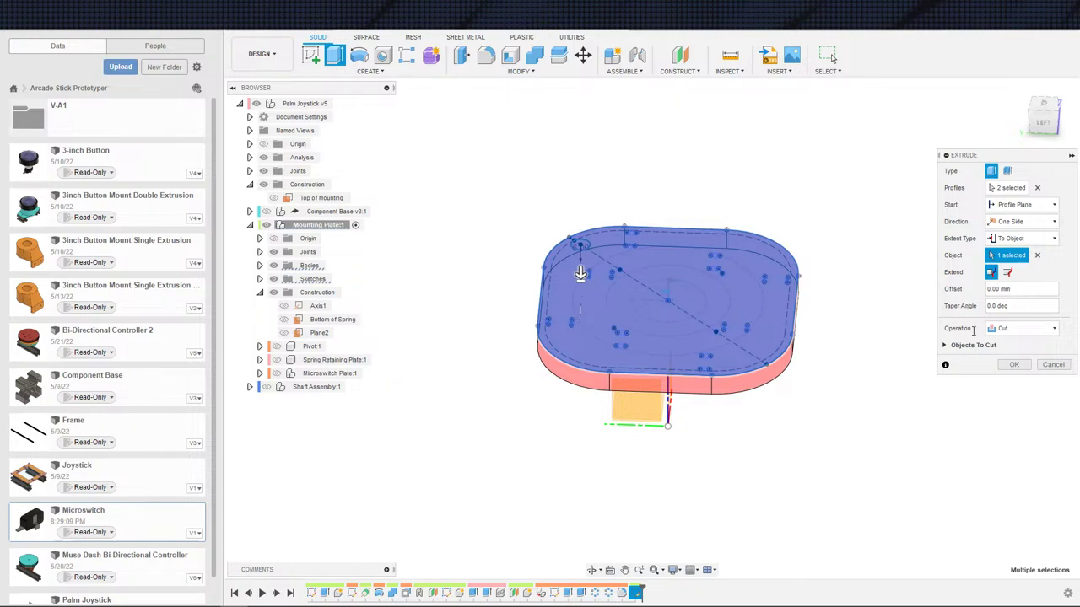
click(1019, 328)
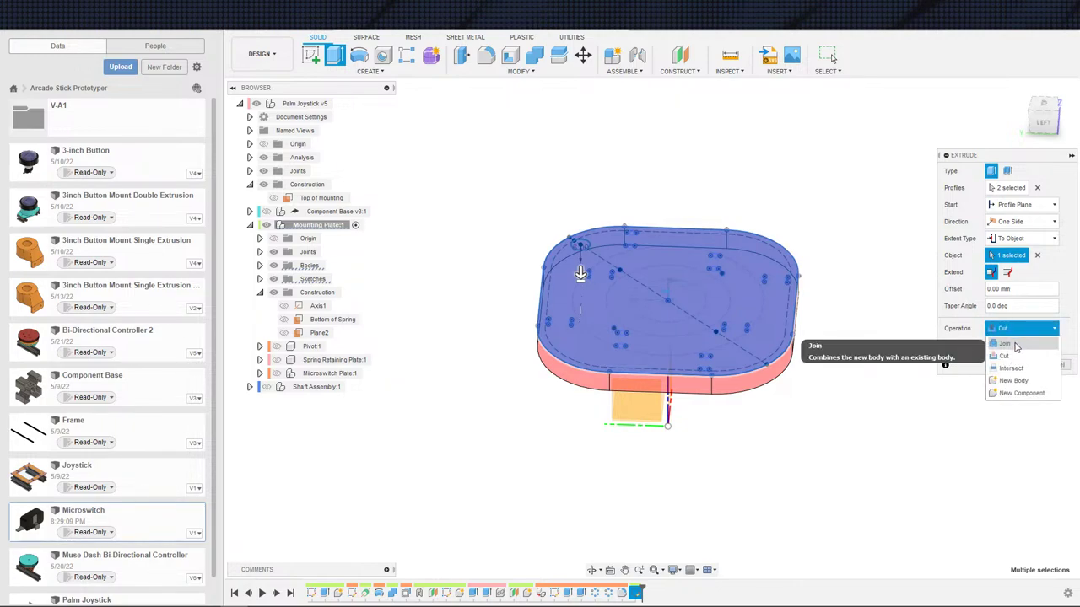
key(Escape)
key(Escape)
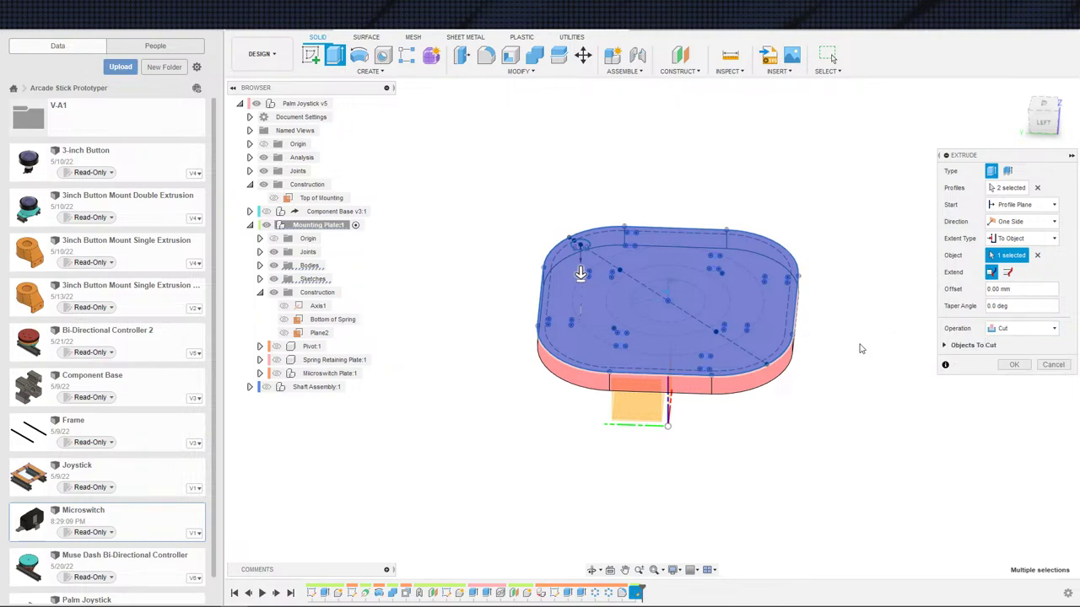
mouse_move(806, 330)
shift+middle_down()
mouse_move(756, 358)
mouse_move(755, 347)
shift+middle_up()
scroll(755, 347, down, 2)
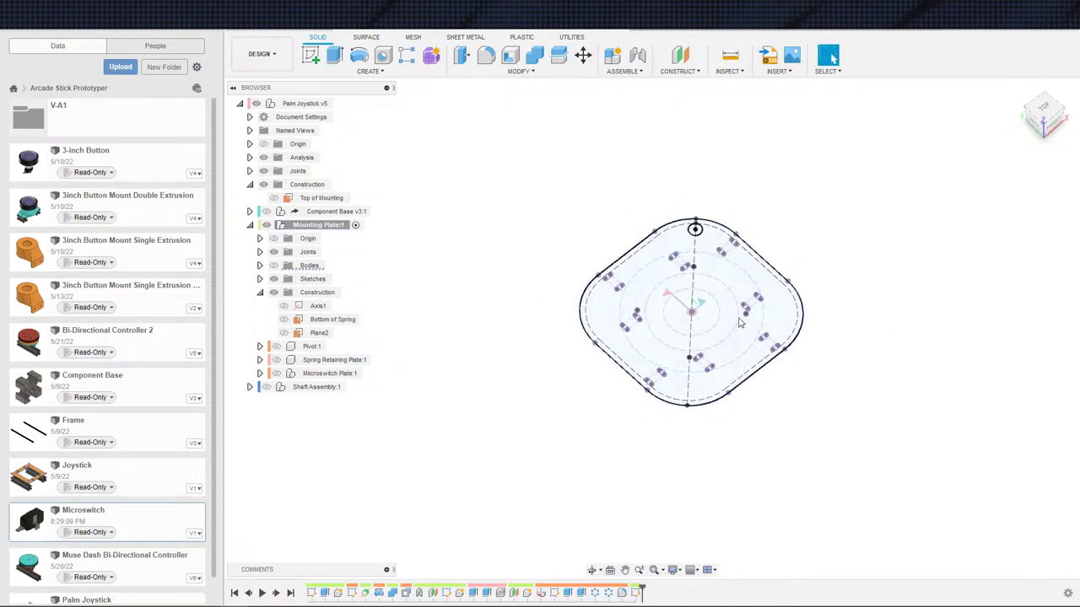
scroll(580, 339, up, 3)
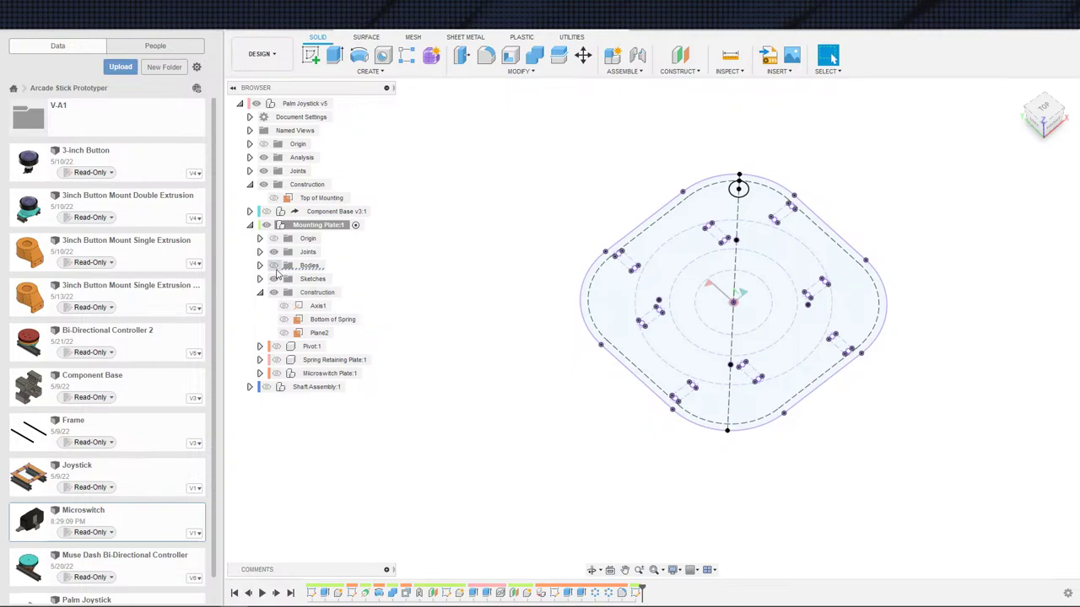
- Show the mounting plate's bodies to examine the round body against the sketched outline, and hide them again
click(274, 265)
shift+middle_drag(643, 446, 668, 400)
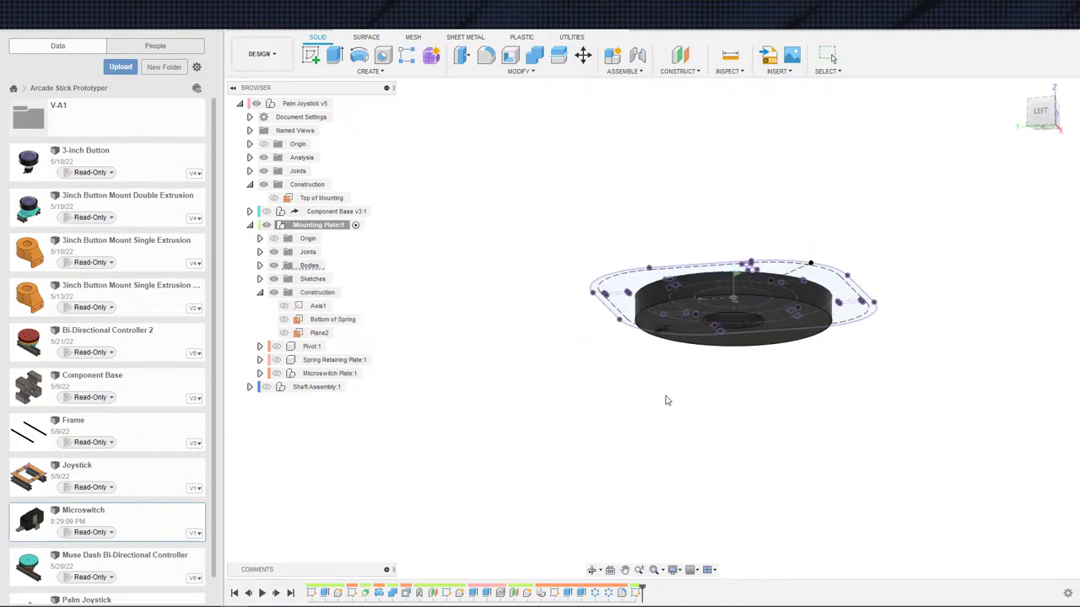
shift+middle_drag(774, 329, 742, 447)
shift+middle_drag(767, 307, 640, 358)
scroll(641, 358, up, 1)
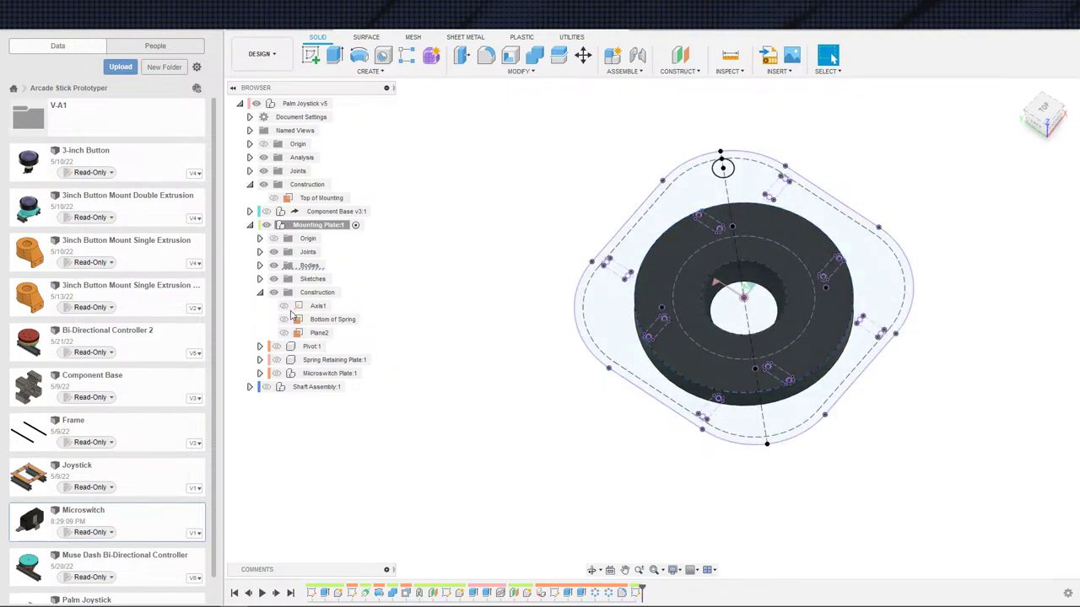
click(273, 266)
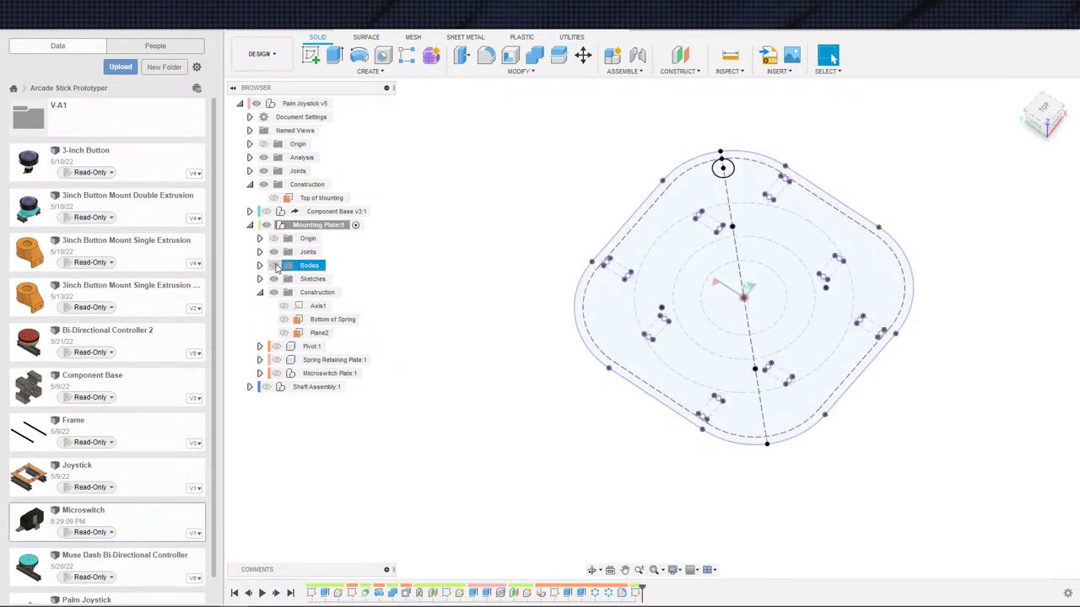
- Reopen the mounting plate sketch and convert the round body's outer circle from construction to normal geometry
click(676, 376)
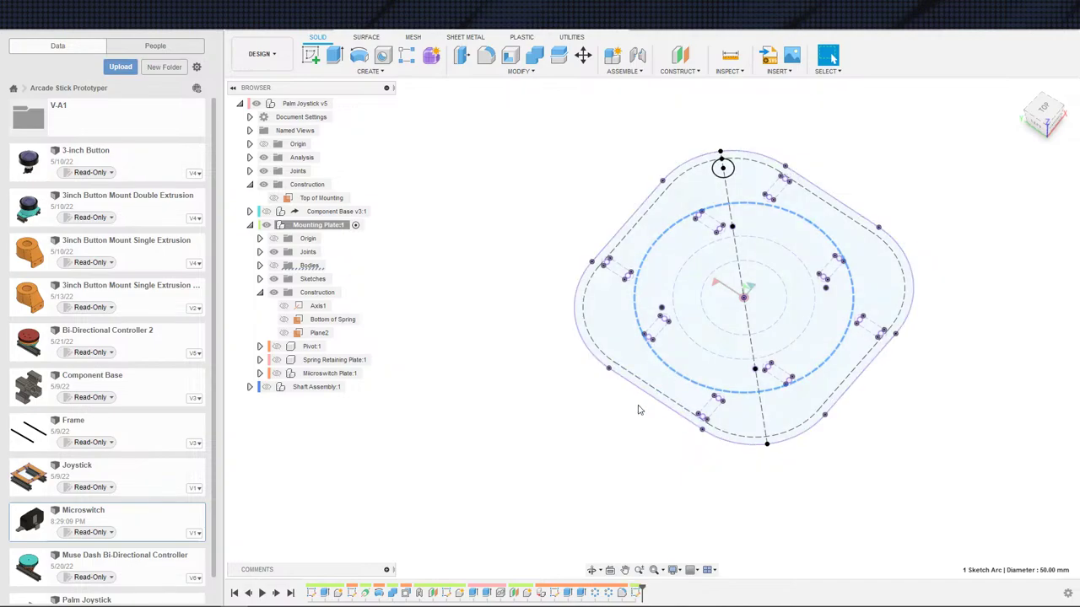
click(542, 498)
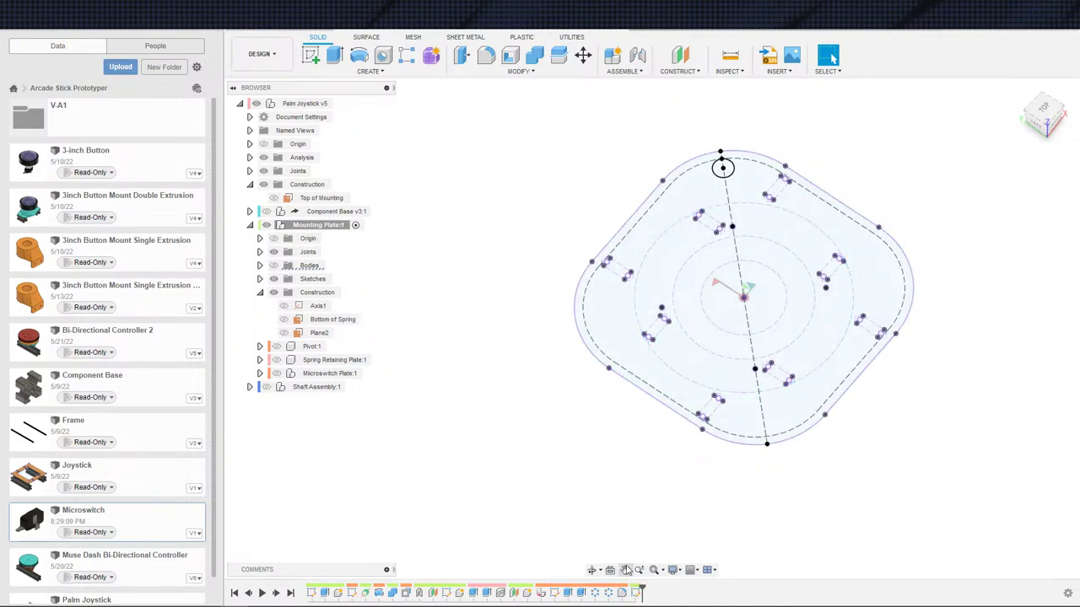
double_click(635, 594)
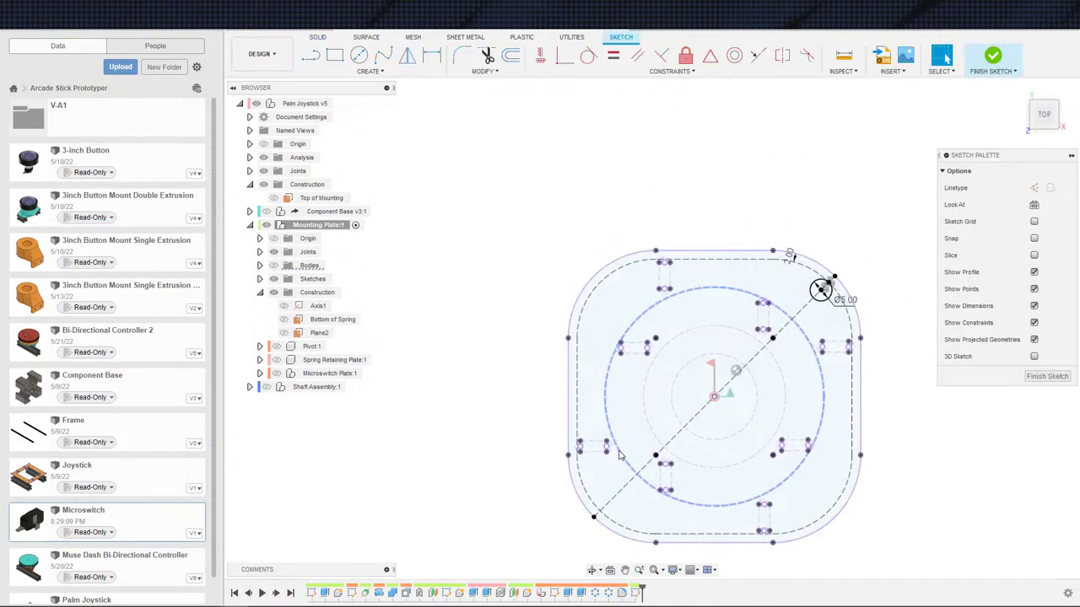
- Extrude the plate profile outside the large circle, including the 5 mm circle, To Object up to the round body's underside, using Join
key(e)
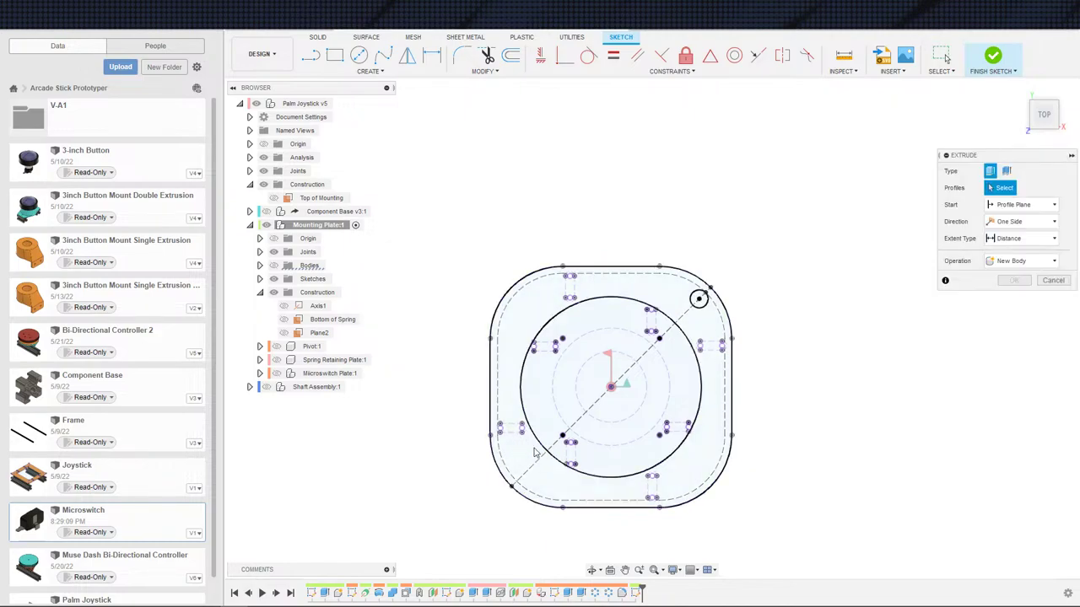
click(688, 324)
click(699, 300)
shift+middle_drag(727, 342, 737, 291)
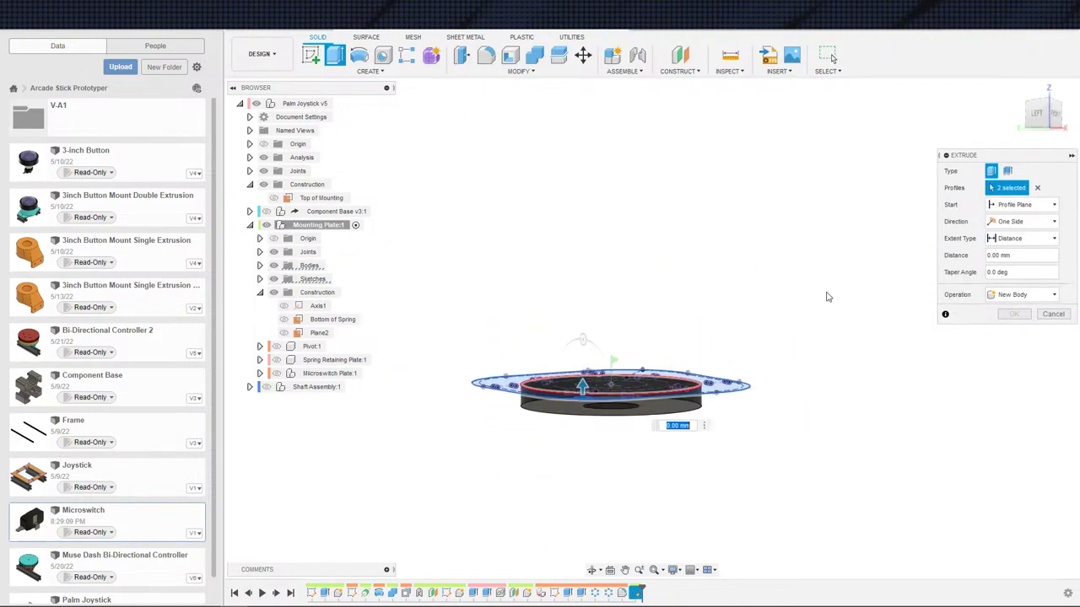
click(1007, 239)
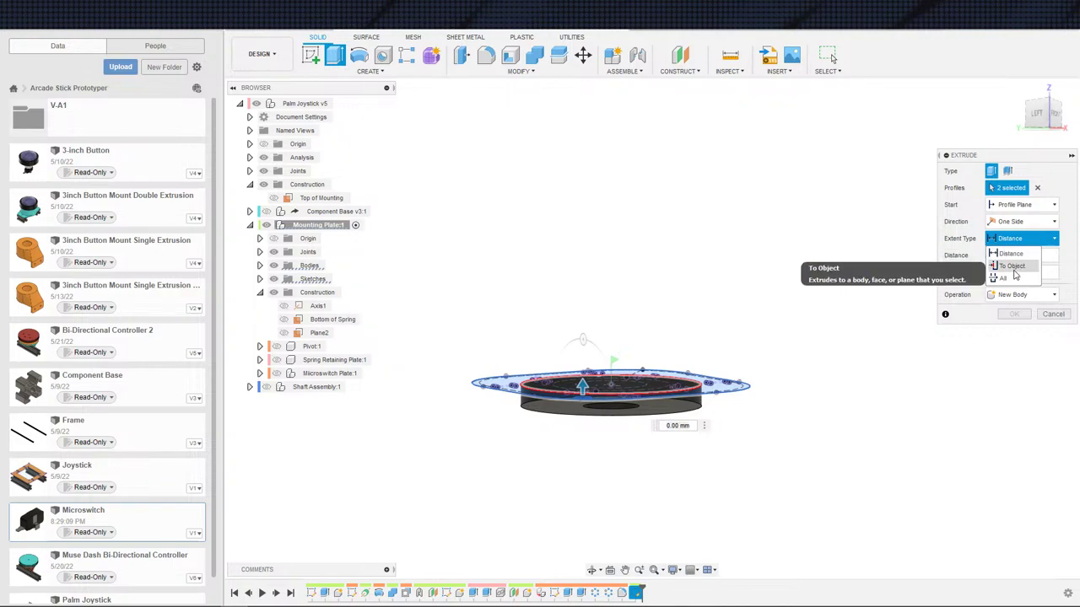
click(1011, 266)
click(687, 412)
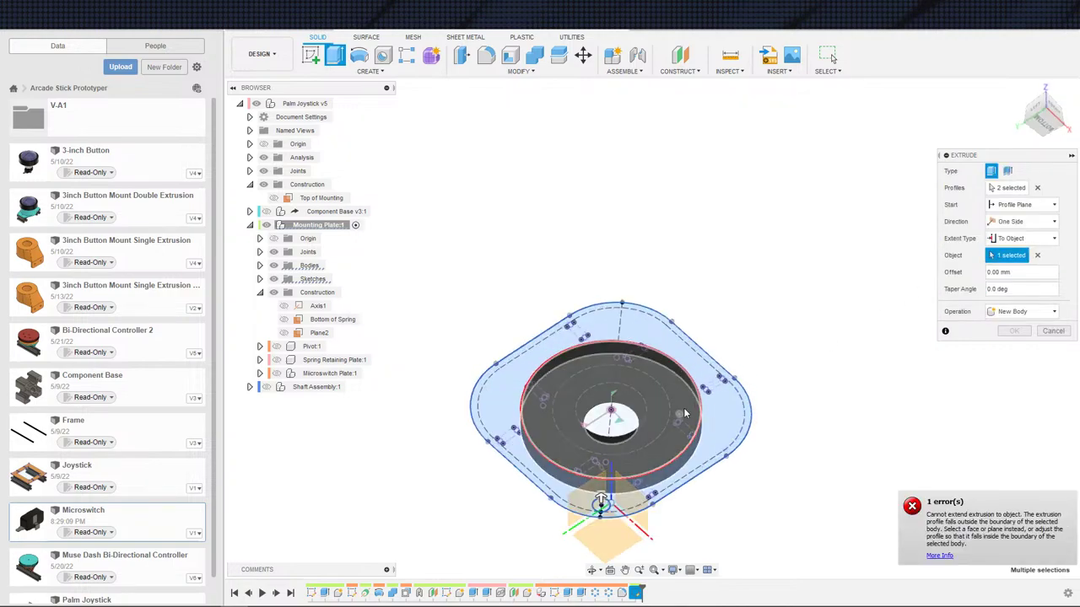
shift+middle_drag(698, 405, 869, 419)
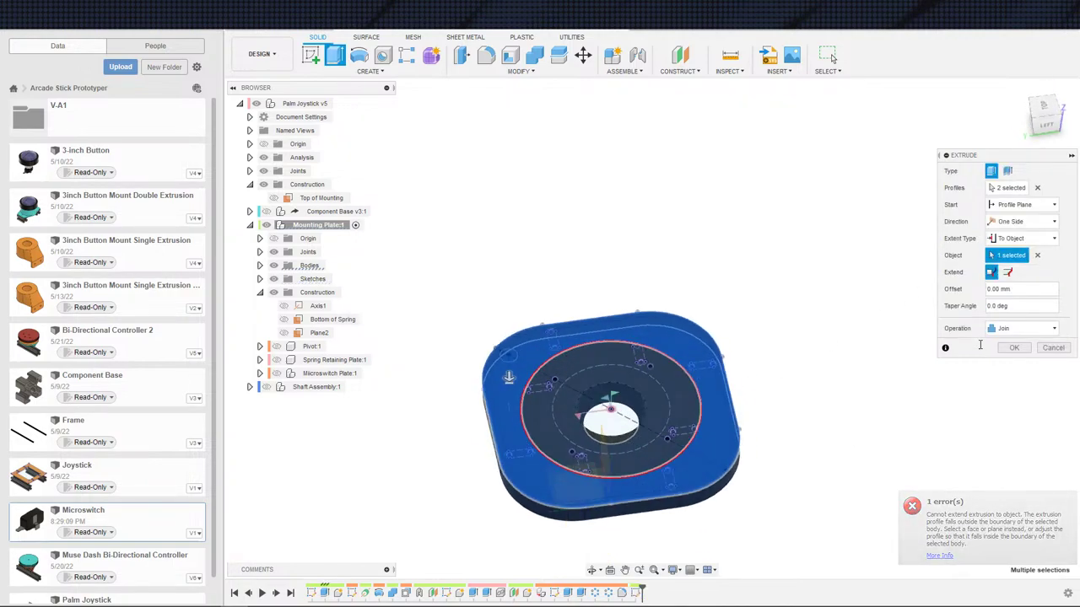
click(1008, 349)
- Show Sketch3 and extrude its 5 mm circle downward with extent All to cut the corner hole through the plate
key(e)
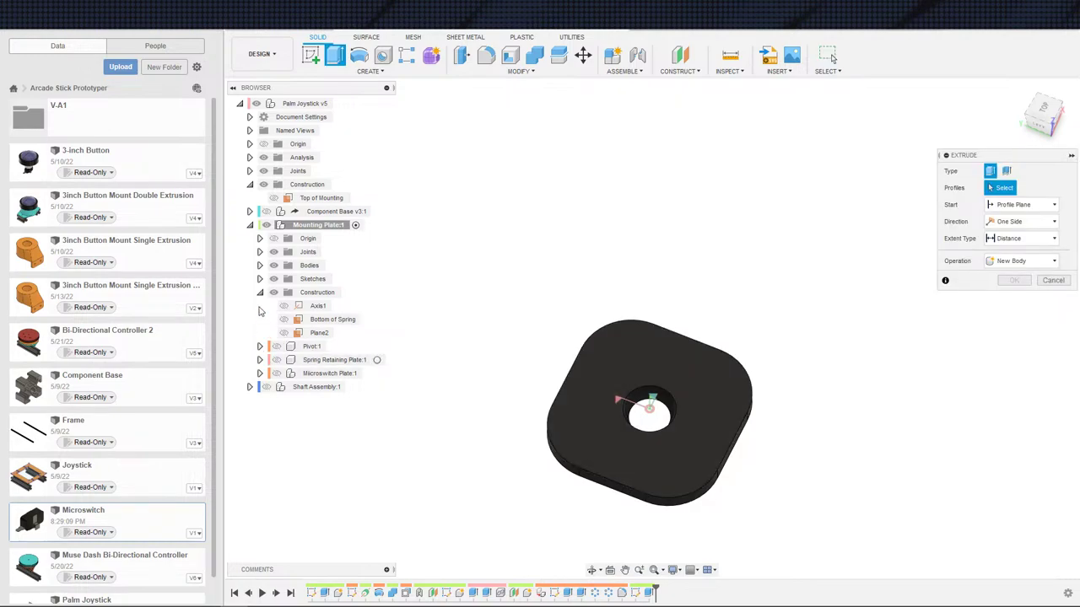
click(260, 279)
click(285, 320)
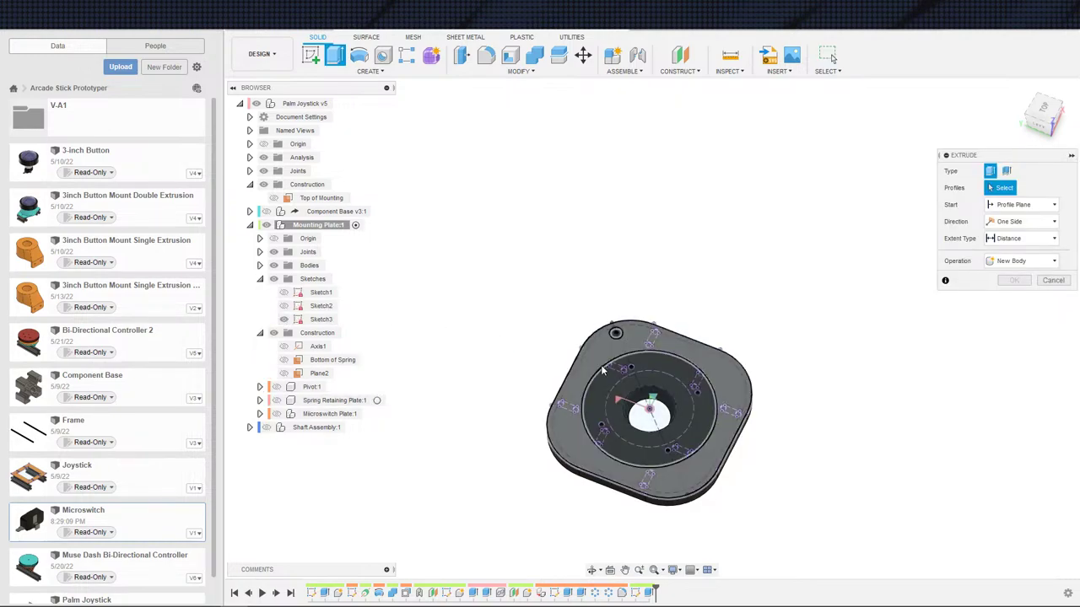
click(616, 331)
mouse_move(650, 336)
shift+middle_down()
mouse_move(744, 278)
mouse_move(782, 279)
shift+middle_up()
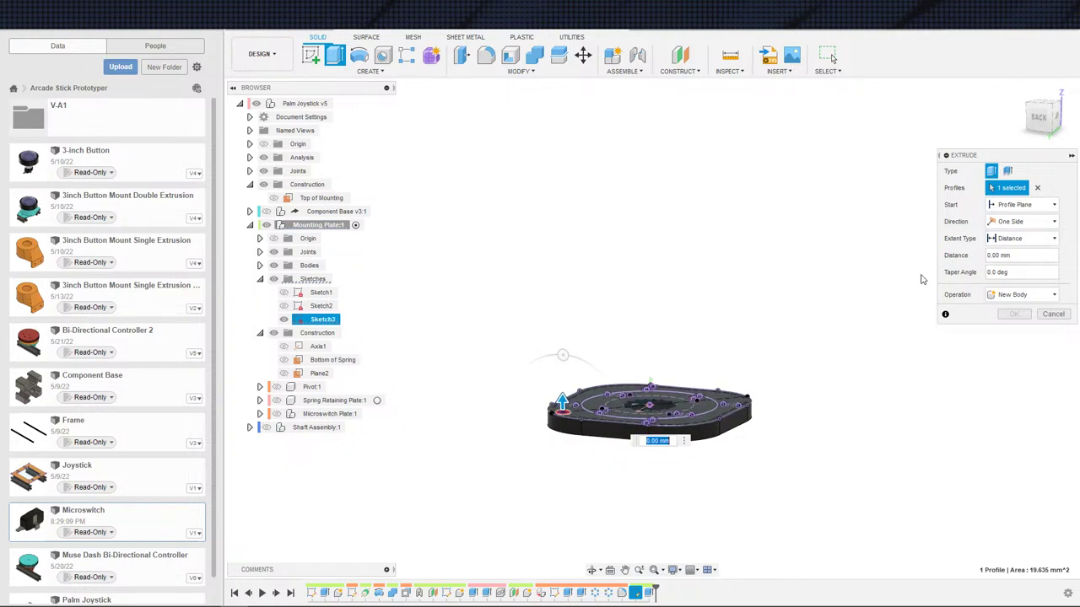
click(1022, 238)
click(1013, 279)
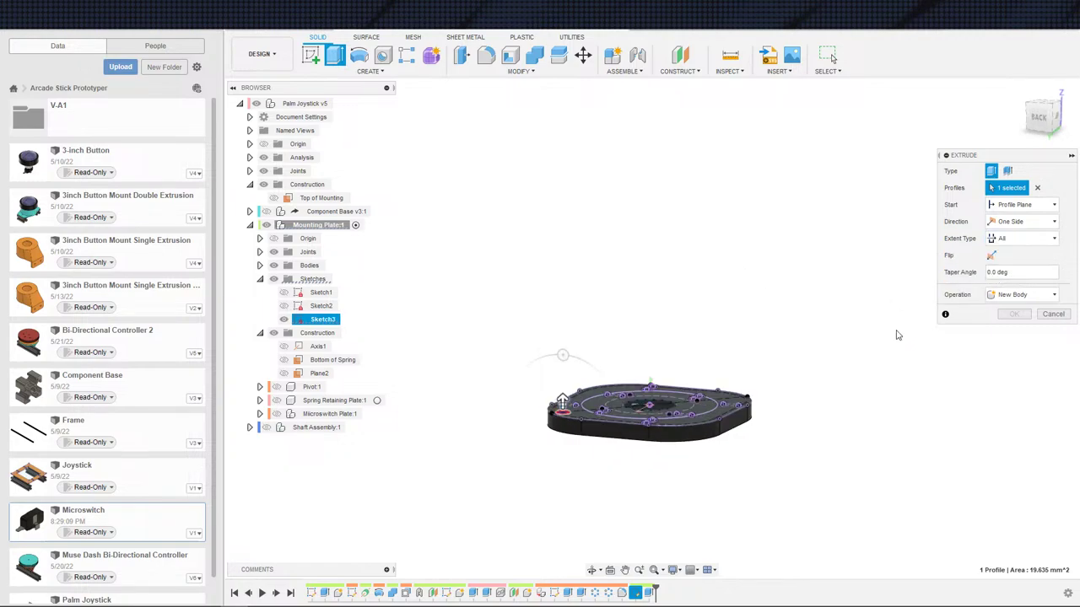
click(1009, 330)
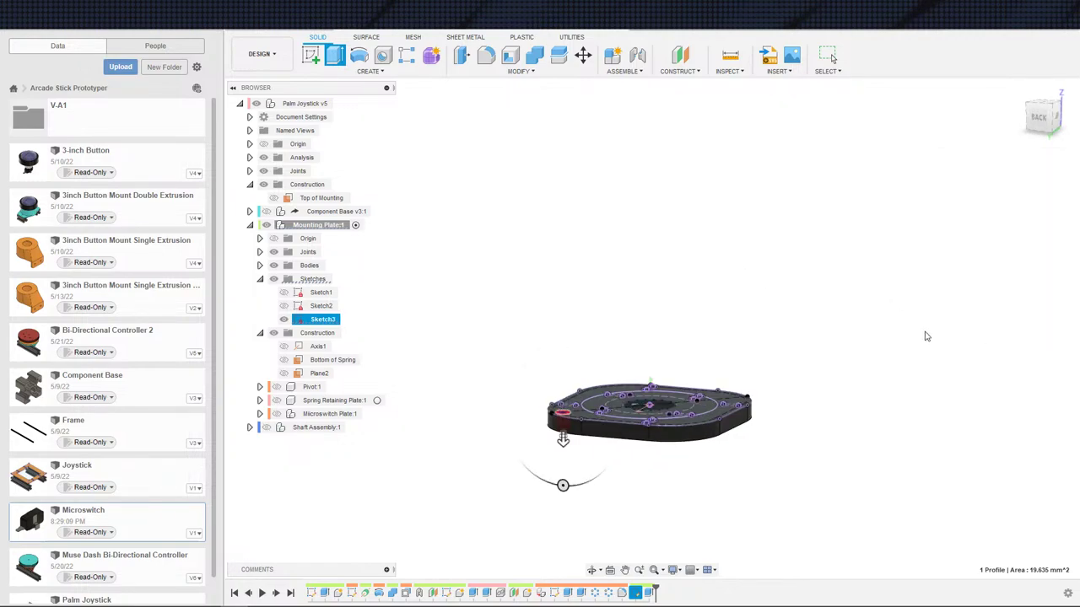
- Circular-pattern the corner hole cut around the large sketch circle's axis with Full spacing and a quantity of 4
click(370, 71)
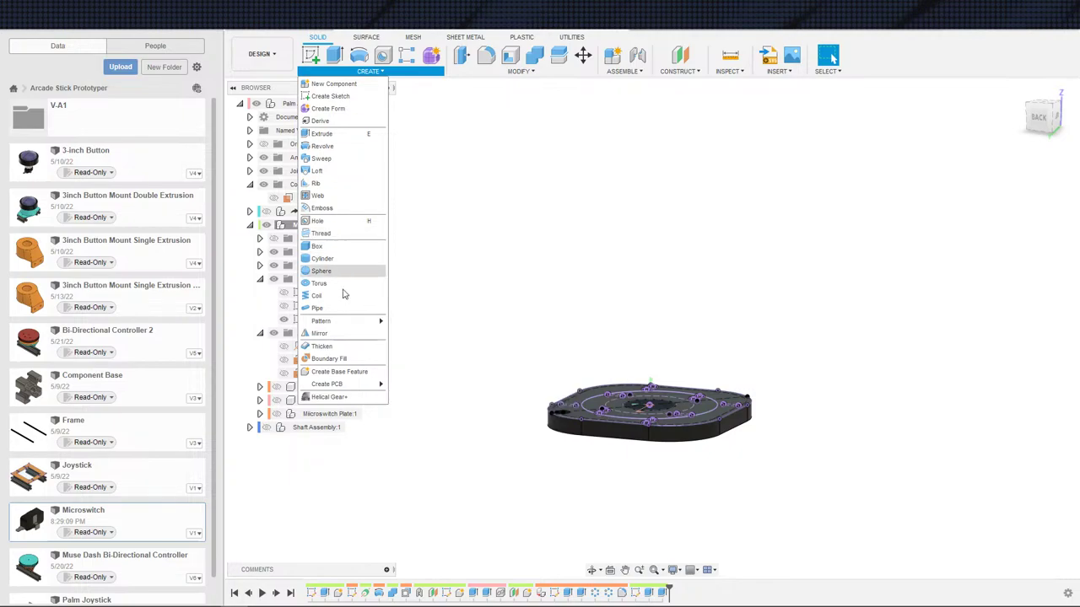
mouse_move(359, 328)
click(418, 333)
shift+middle_drag(414, 337, 709, 270)
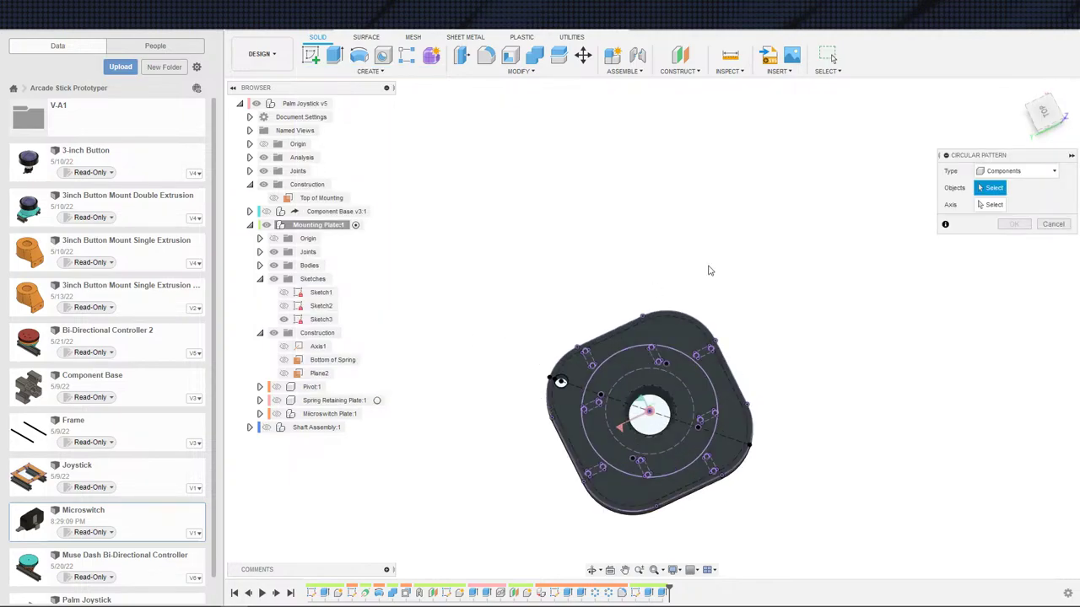
click(1016, 171)
click(1000, 181)
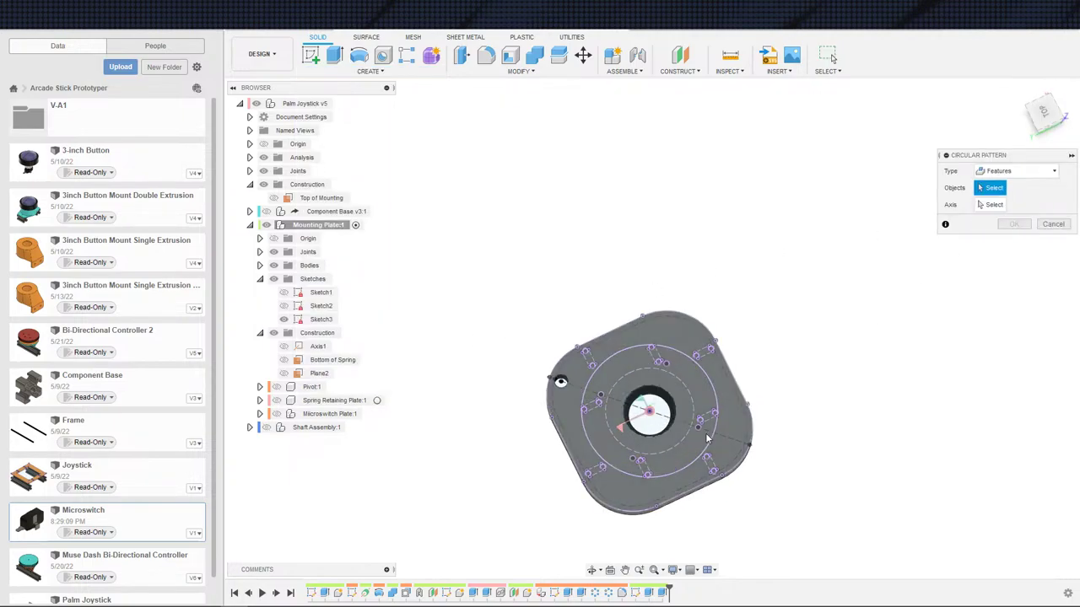
click(661, 592)
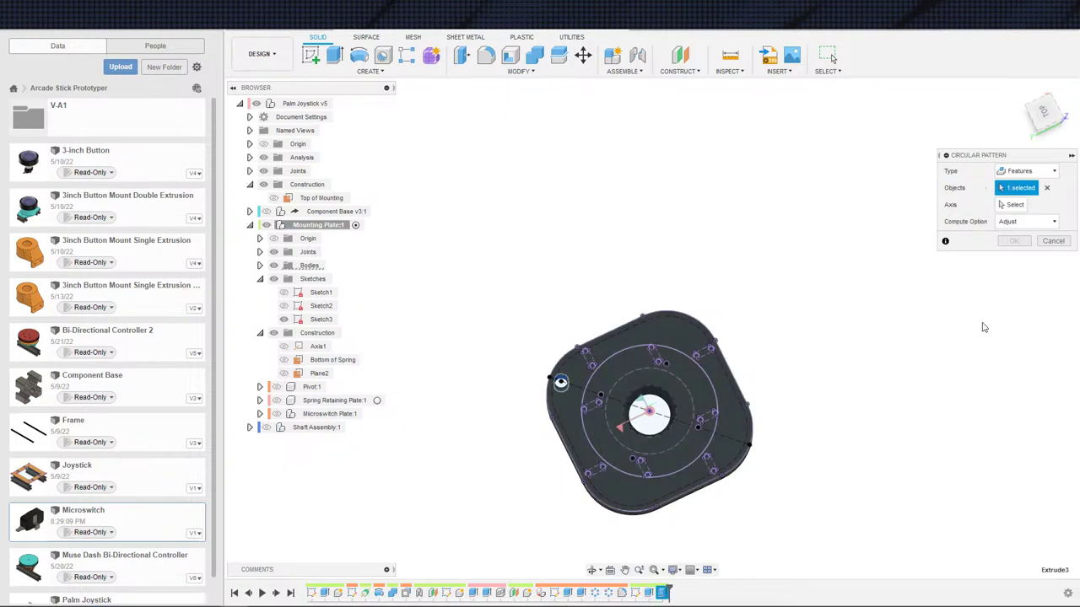
click(1013, 204)
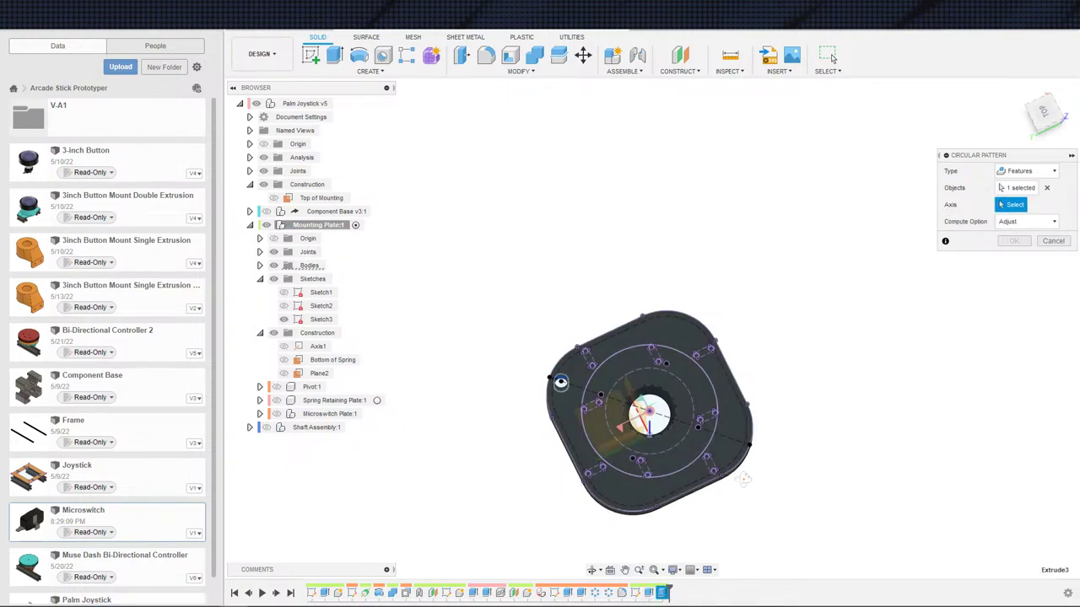
shift+middle_drag(743, 479, 704, 405)
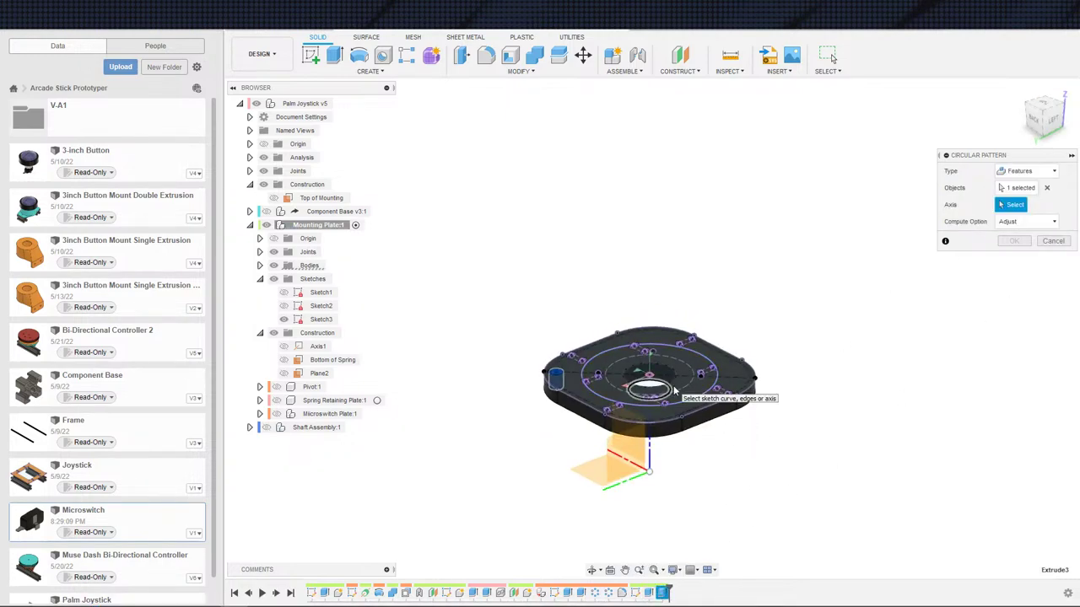
click(690, 399)
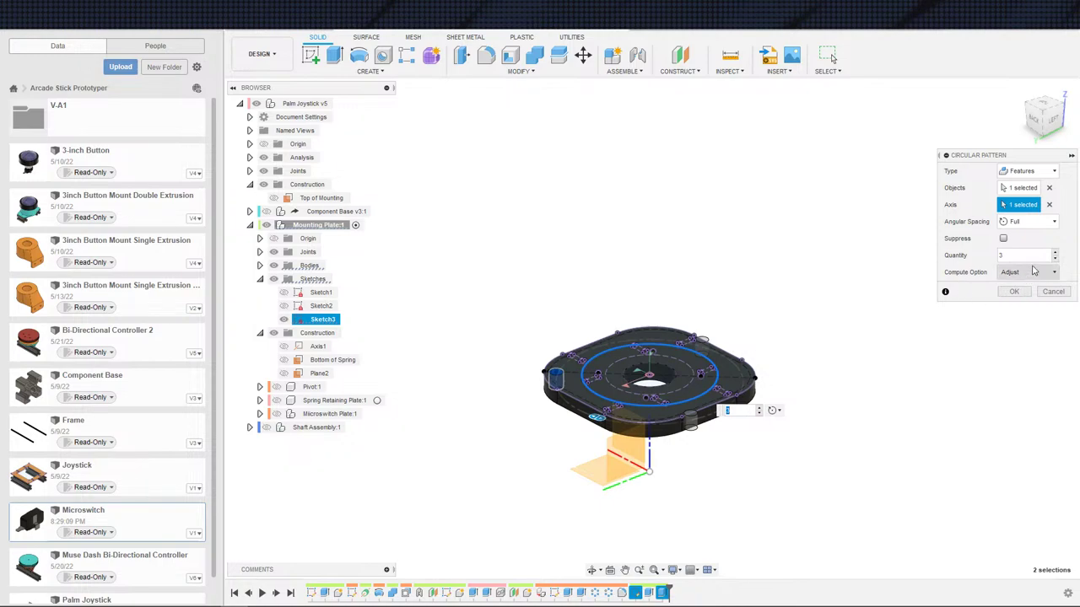
click(1055, 253)
click(1014, 291)
shift+middle_drag(886, 348, 787, 435)
scroll(815, 429, down, 2)
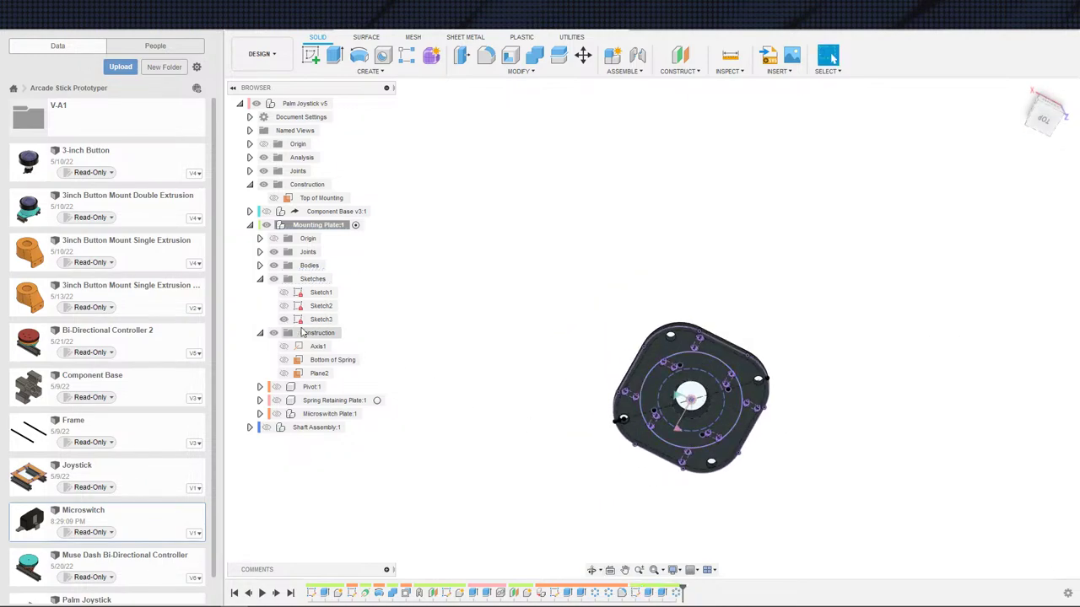
- Hide Sketch3 and delete the circular pattern together with the corner hole cut it copies
click(284, 320)
shift+middle_drag(495, 354, 354, 323)
scroll(386, 302, down, 1)
middle_drag(449, 356, 533, 393)
scroll(480, 391, up, 2)
middle_drag(531, 394, 495, 367)
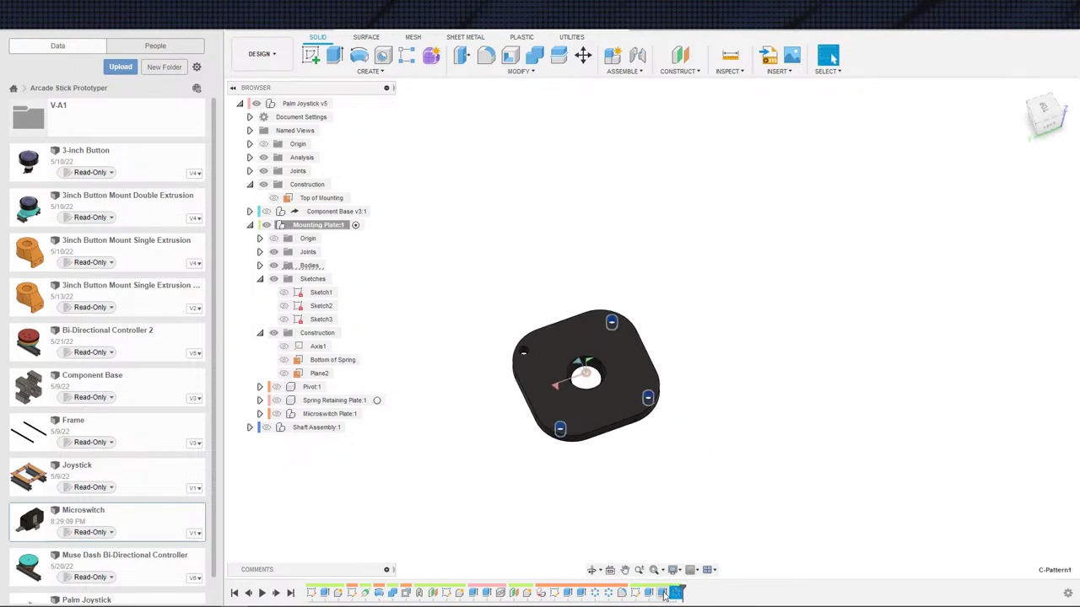
- Try to cut Sketch3's 5 mm circle downward with extent All while the Microswitch Plate is shown
key(e)
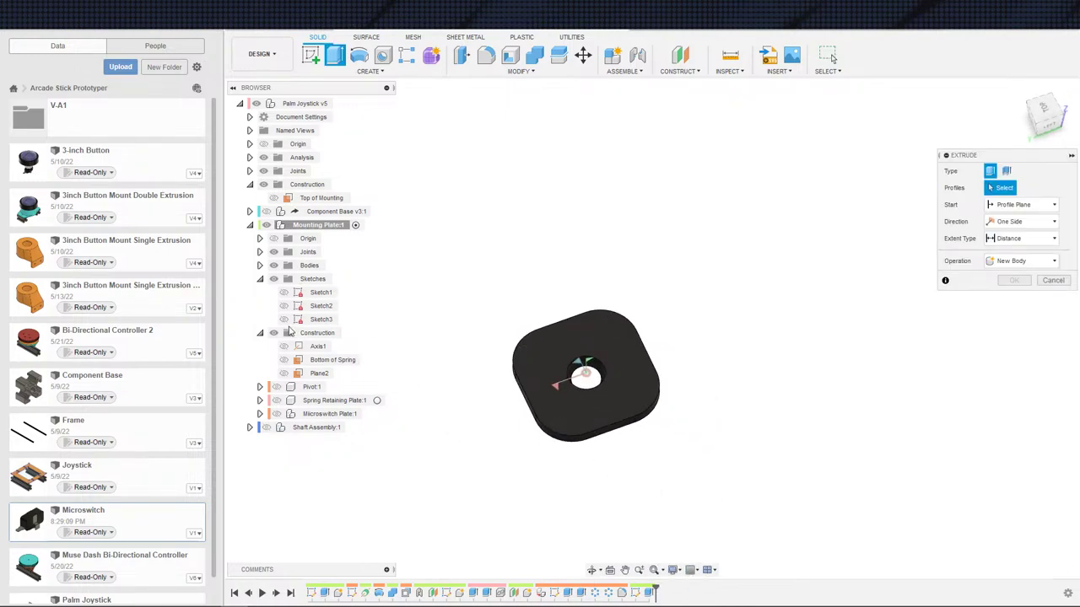
click(284, 319)
scroll(519, 380, up, 4)
click(527, 324)
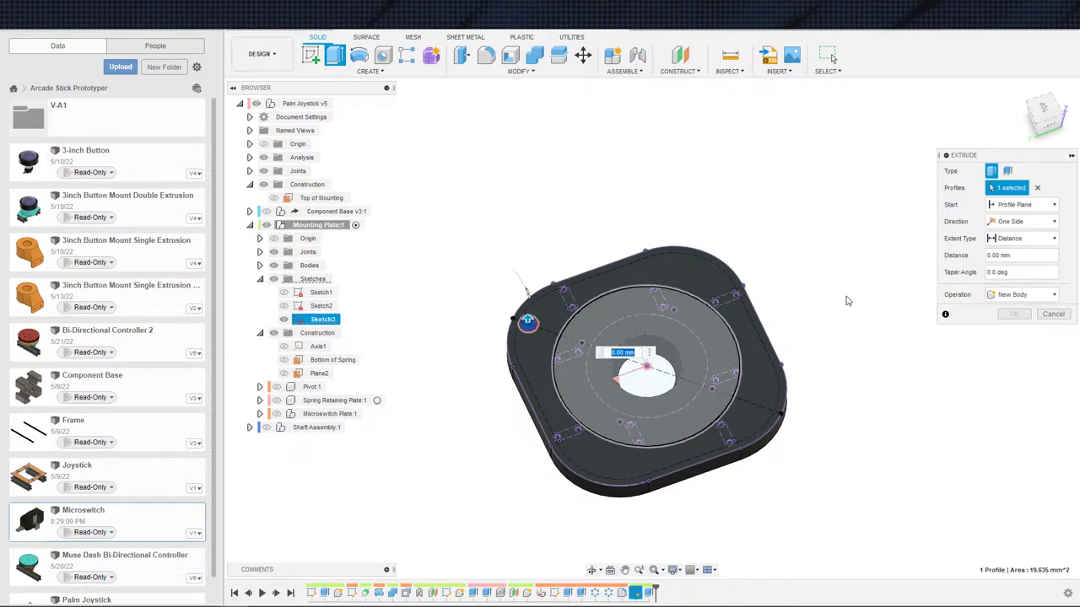
click(1021, 238)
click(1022, 279)
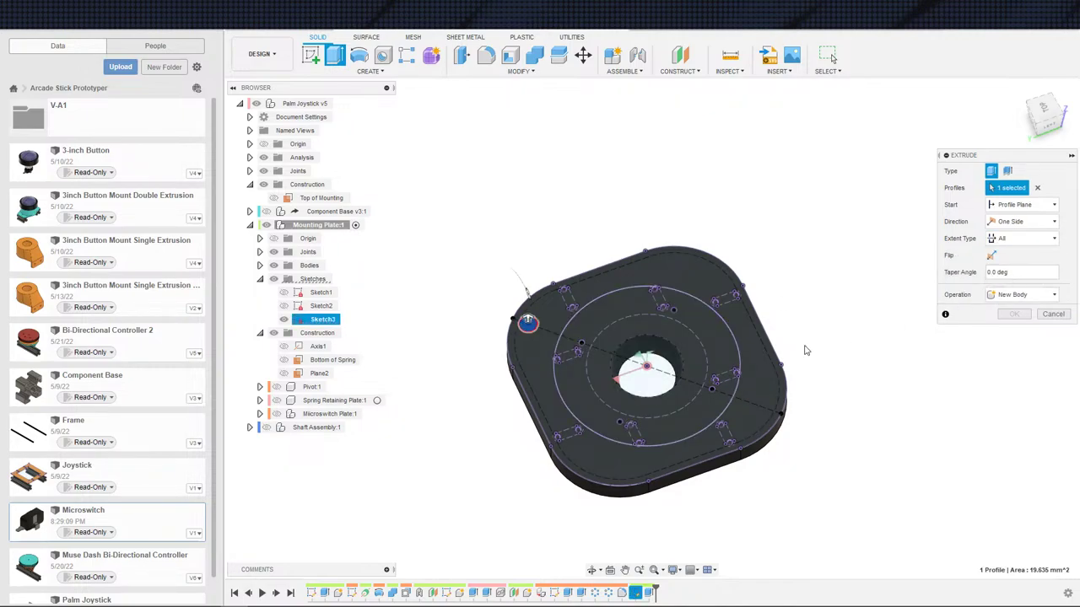
click(276, 415)
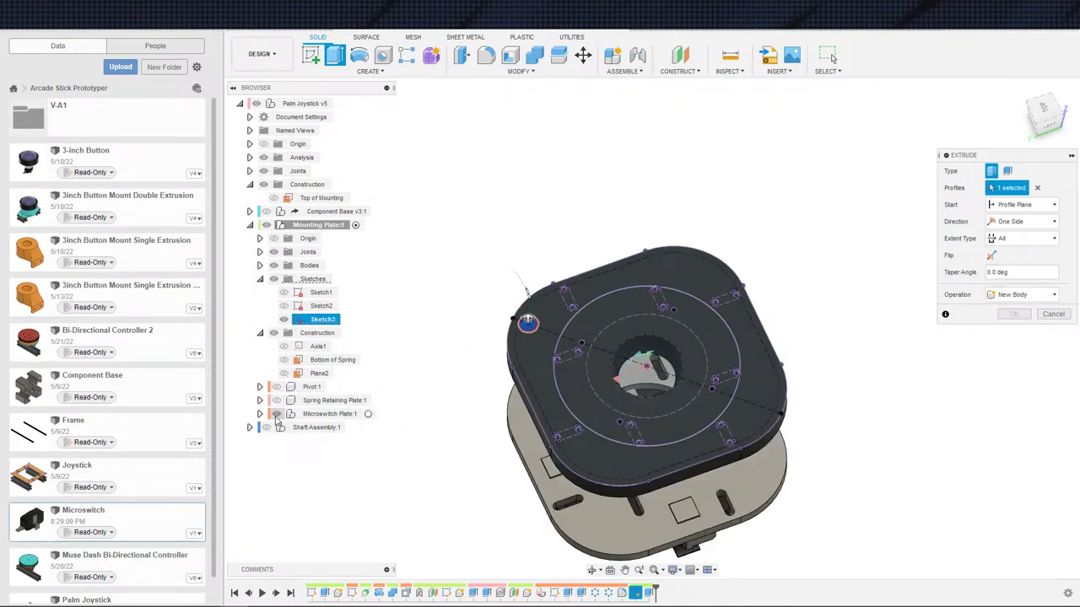
scroll(446, 404, down, 1)
middle_drag(472, 470, 547, 410)
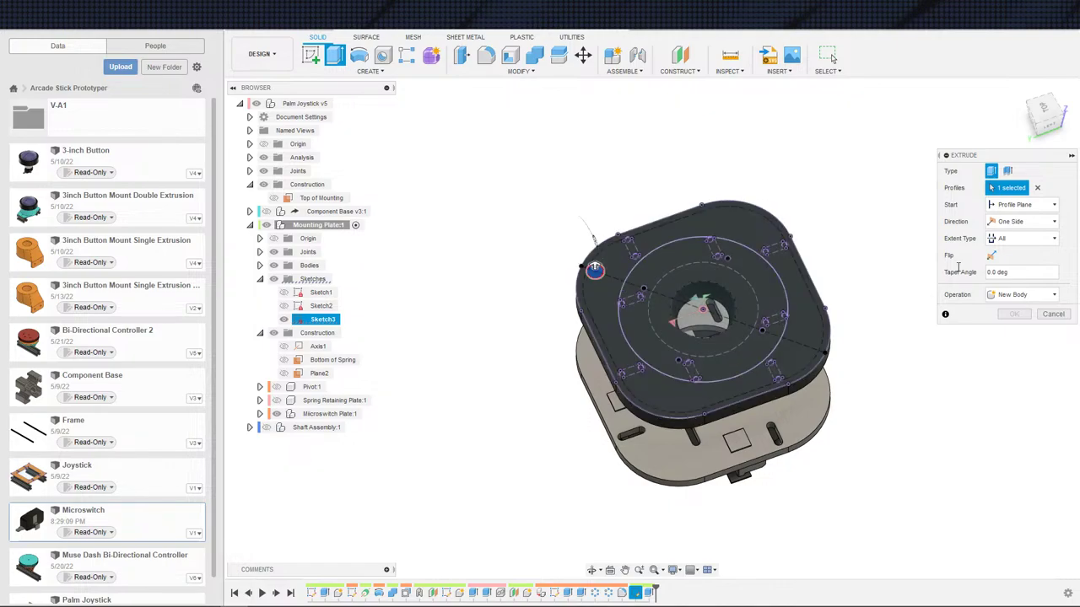
click(992, 256)
- Examine the previewed corner hole against the microswitch plate from above and below, and cancel the extrusion
shift+middle_drag(805, 323, 902, 261)
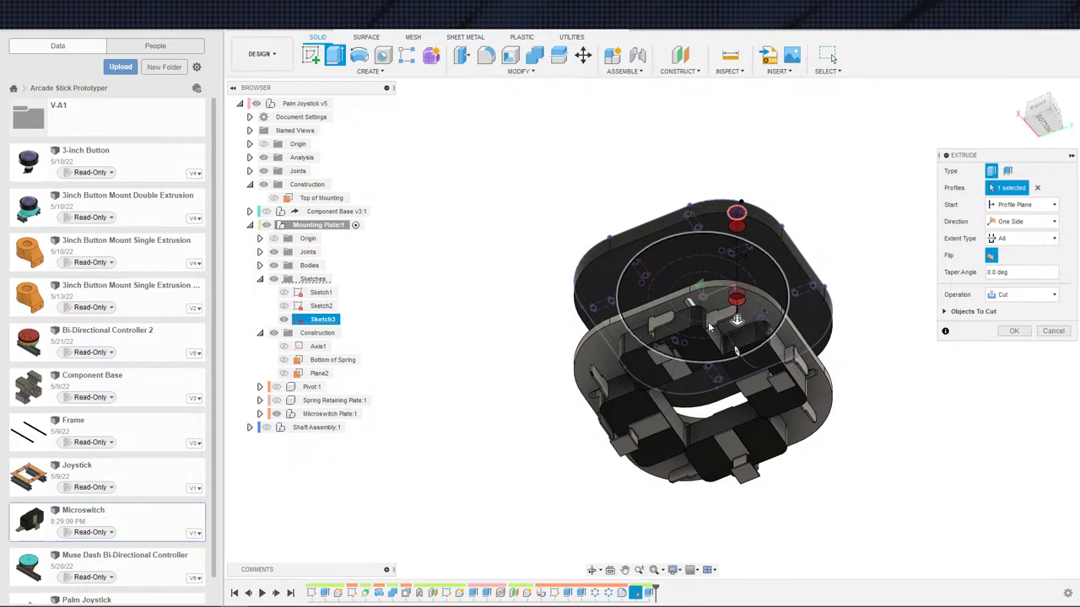
shift+middle_drag(709, 330, 713, 492)
shift+middle_drag(757, 390, 722, 391)
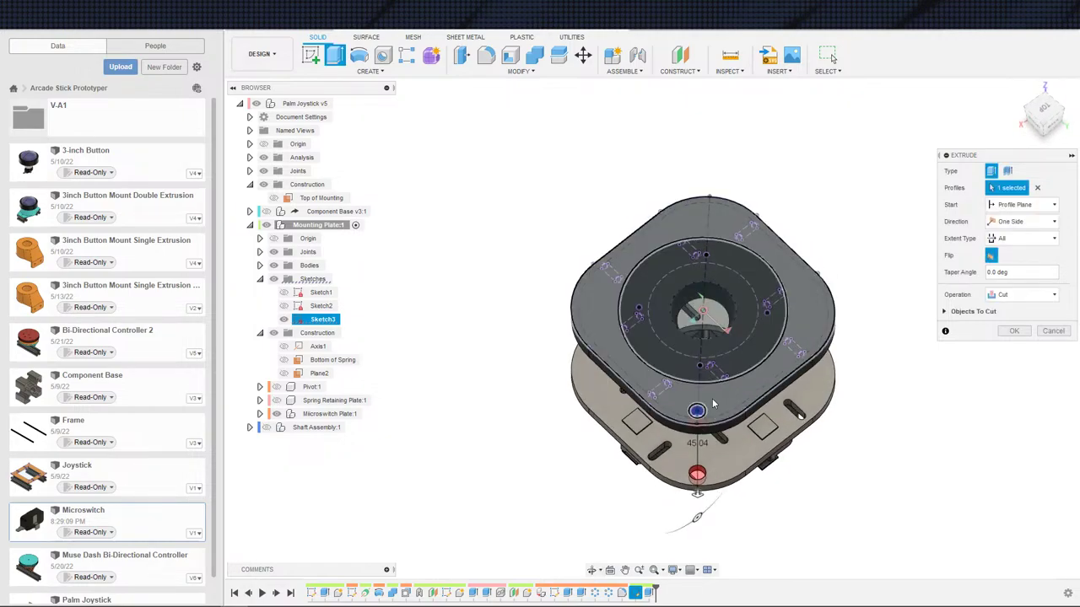
scroll(766, 466, up, 1)
shift+middle_drag(766, 469, 753, 342)
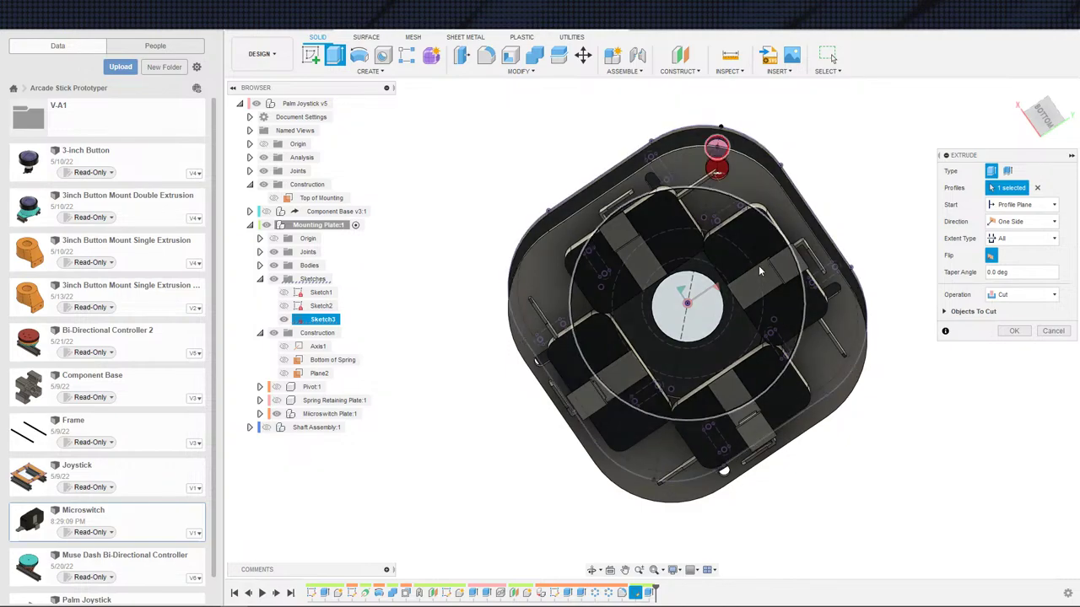
shift+middle_drag(759, 267, 752, 355)
shift+middle_drag(706, 414, 721, 359)
key(Return)
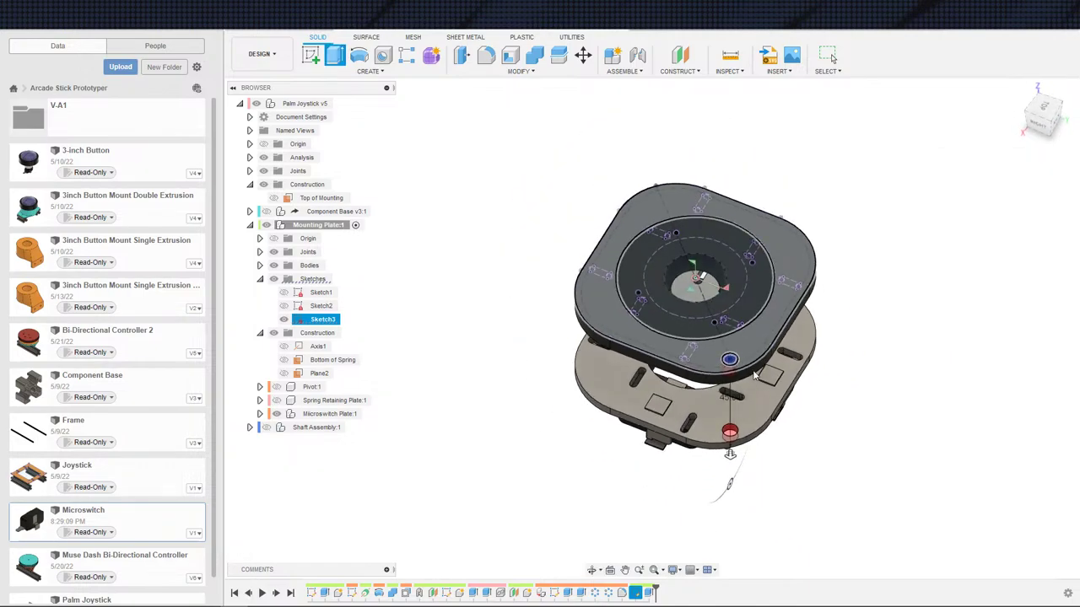
key(Escape)
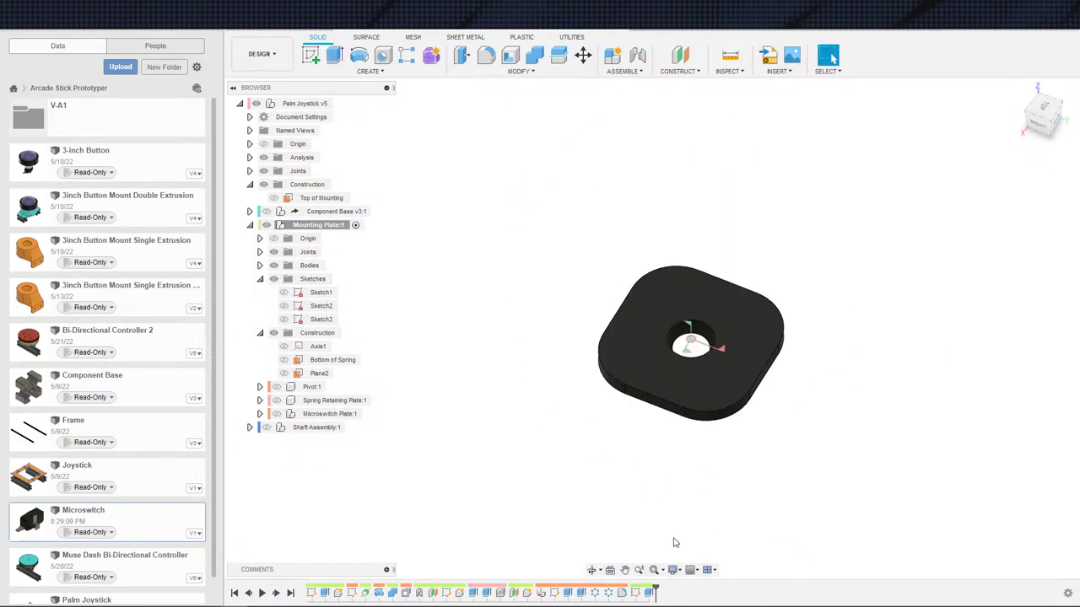
- Reopen Sketch3, set the dashed inner outline's offset from the plate edge to 5 mm, and finish the sketch
double_click(635, 593)
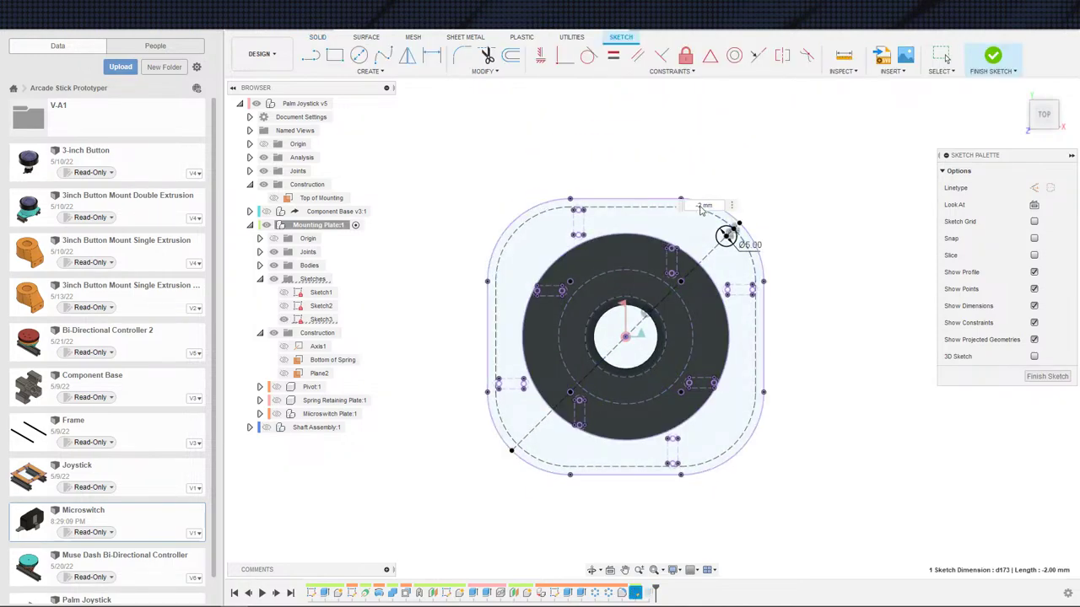
key(Return)
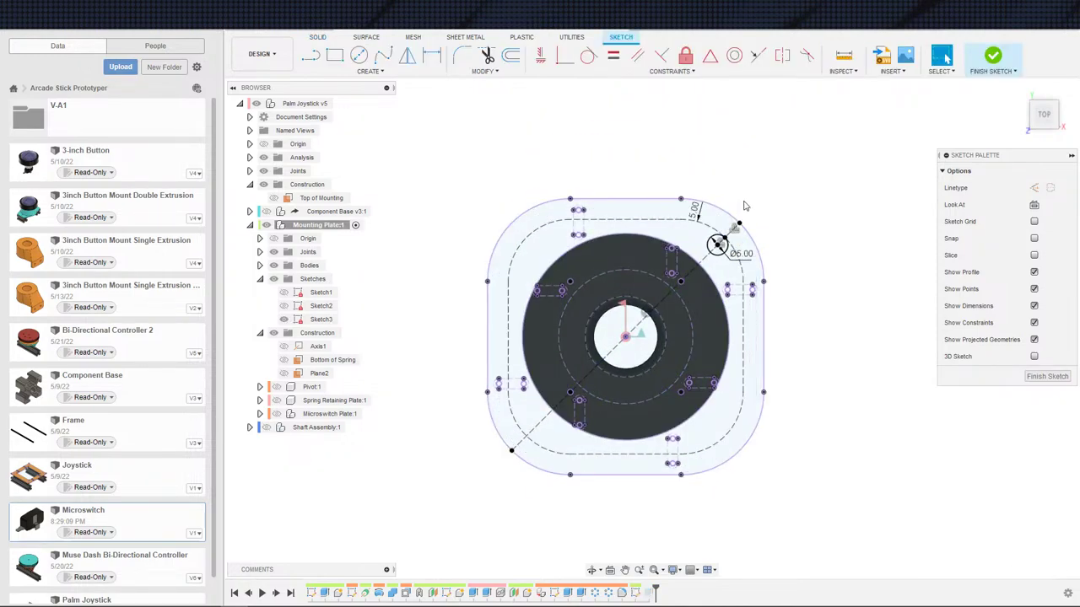
click(991, 61)
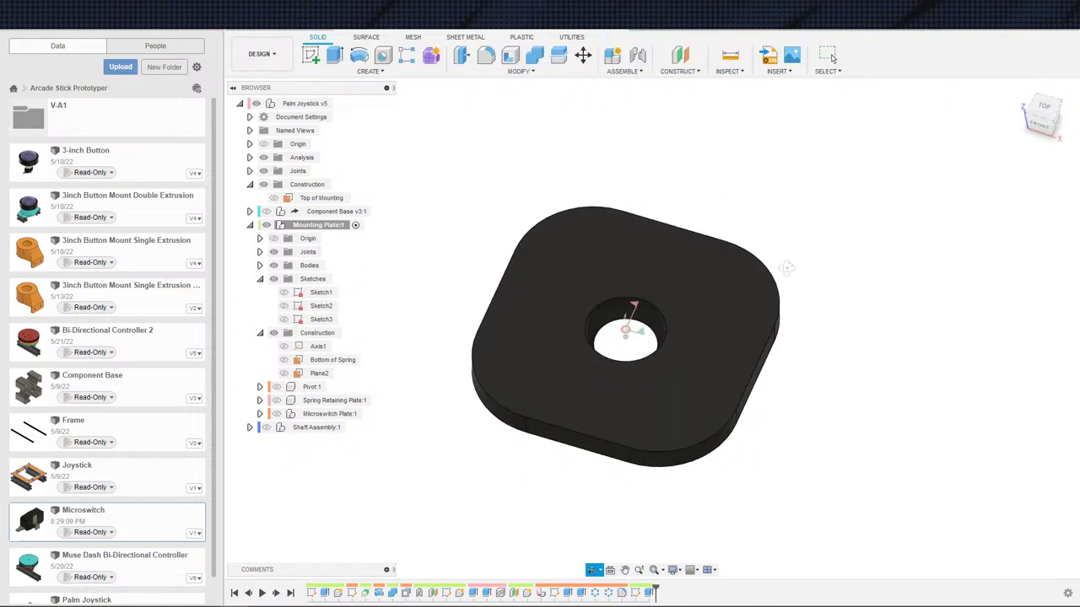
- Set up a downward extruded cut of Sketch3's 5 mm circle with extent All, and show the Microswitch Plate
key(e)
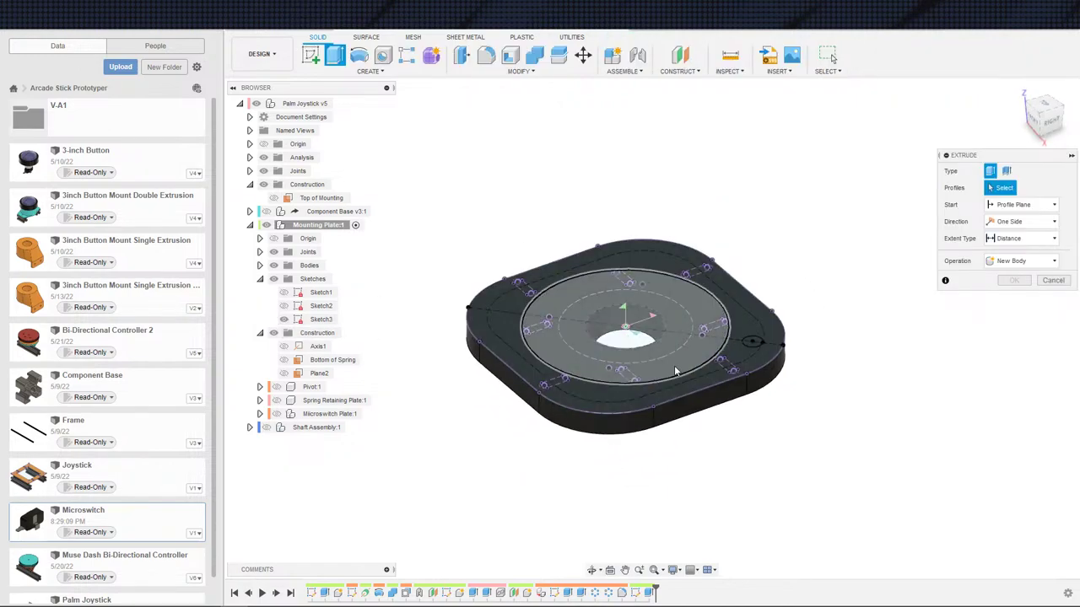
click(313, 318)
click(1016, 238)
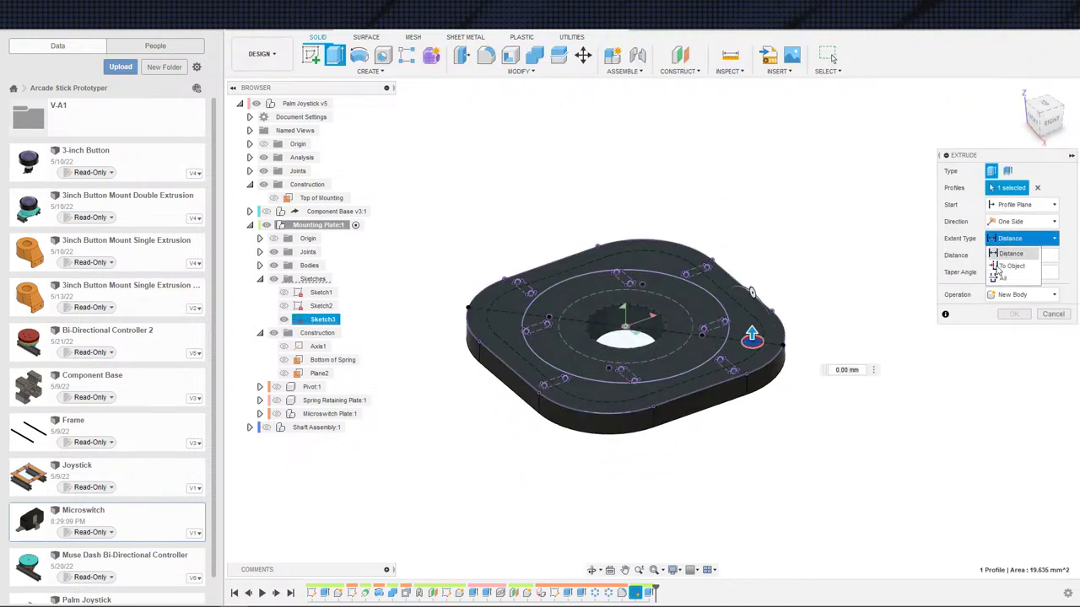
click(1006, 278)
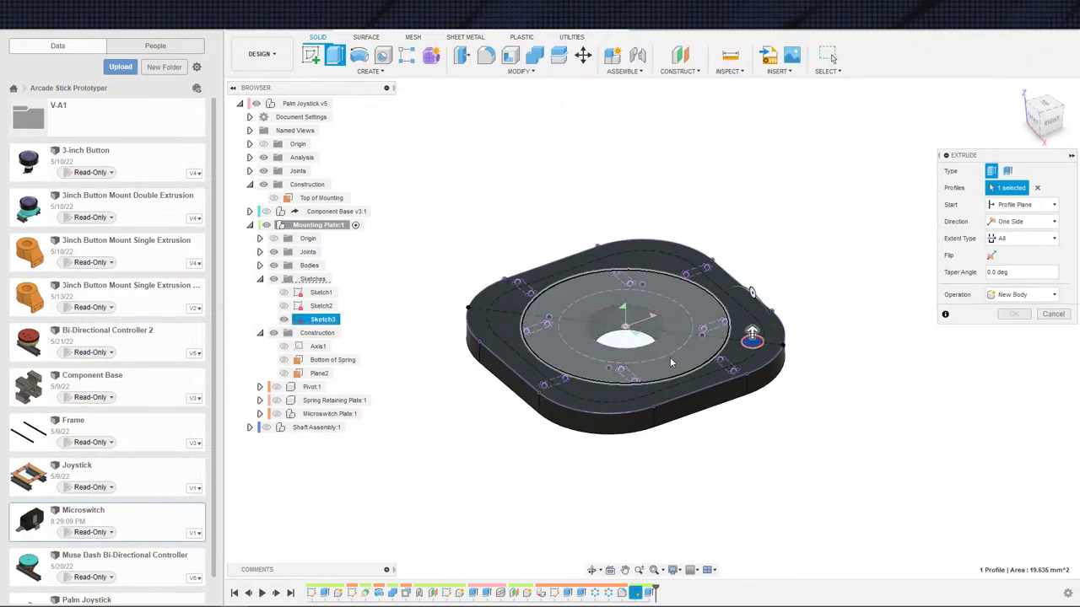
click(992, 256)
click(278, 414)
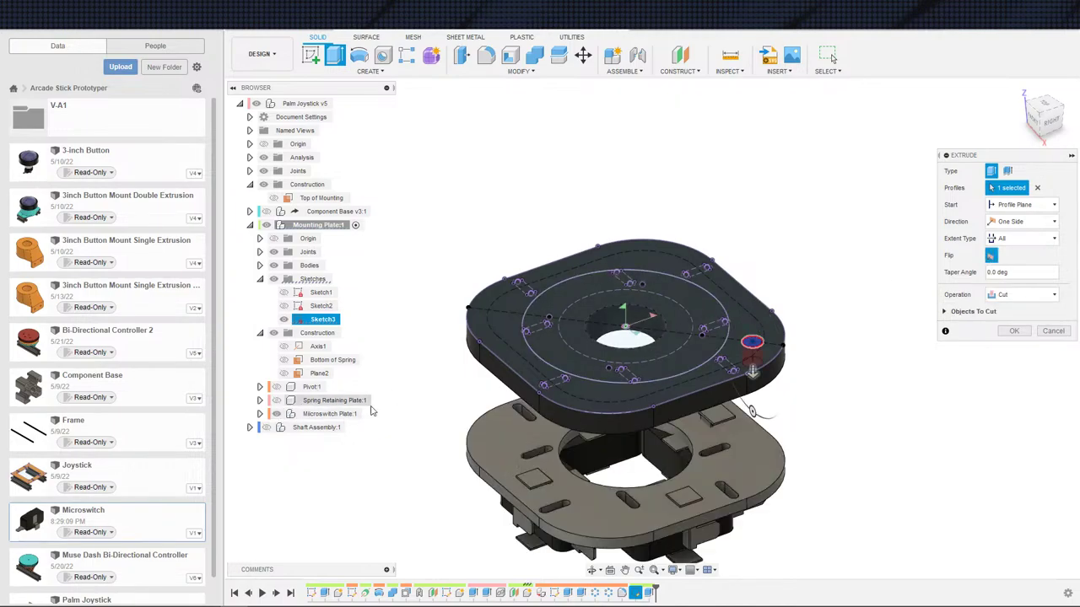
middle_drag(704, 553, 654, 460)
scroll(678, 453, down, 1)
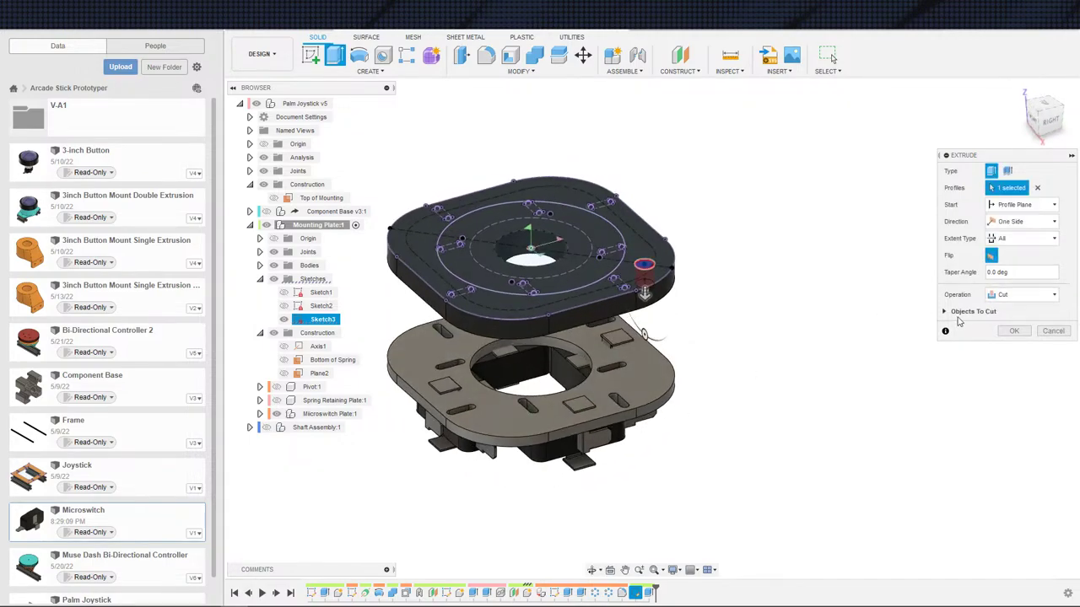
- Reapply the All extent to include the Microswitch Plate body in the objects to cut, and complete the hole through both plates
click(945, 312)
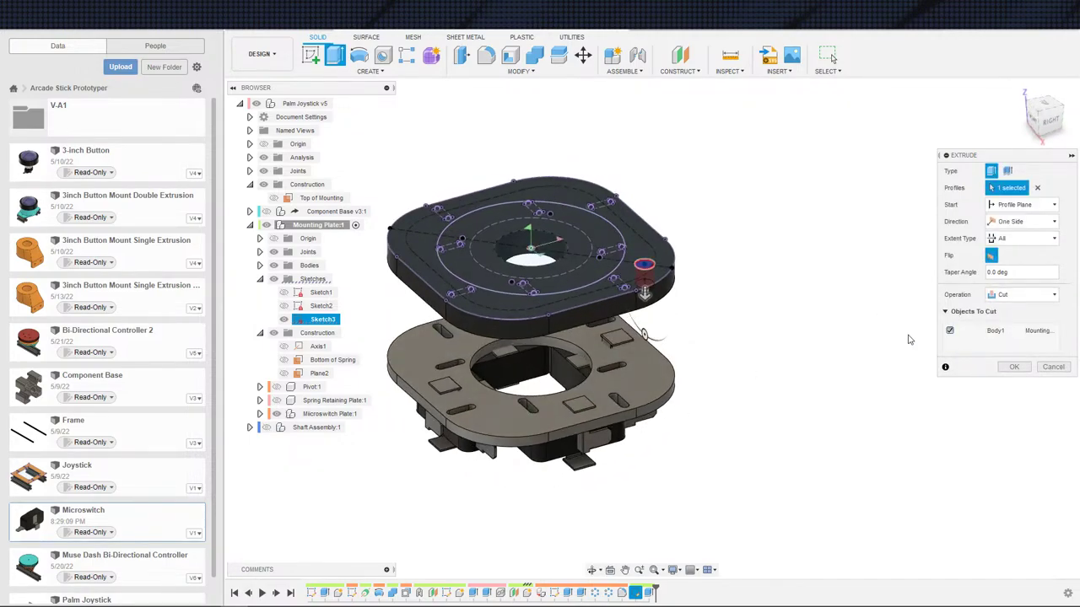
shift+middle_drag(792, 371, 773, 357)
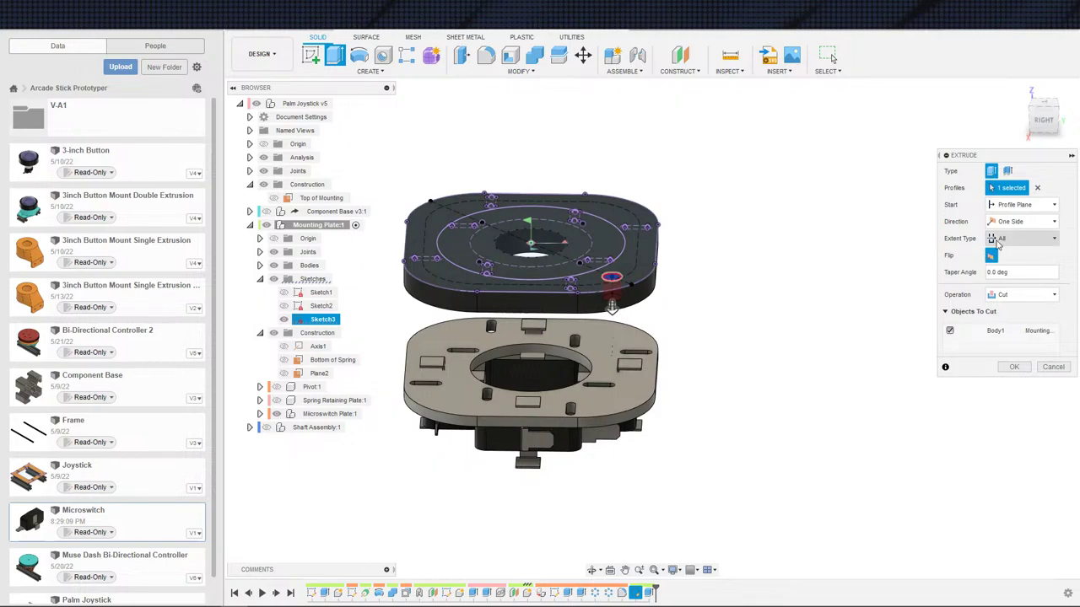
click(998, 240)
click(1008, 253)
click(1002, 242)
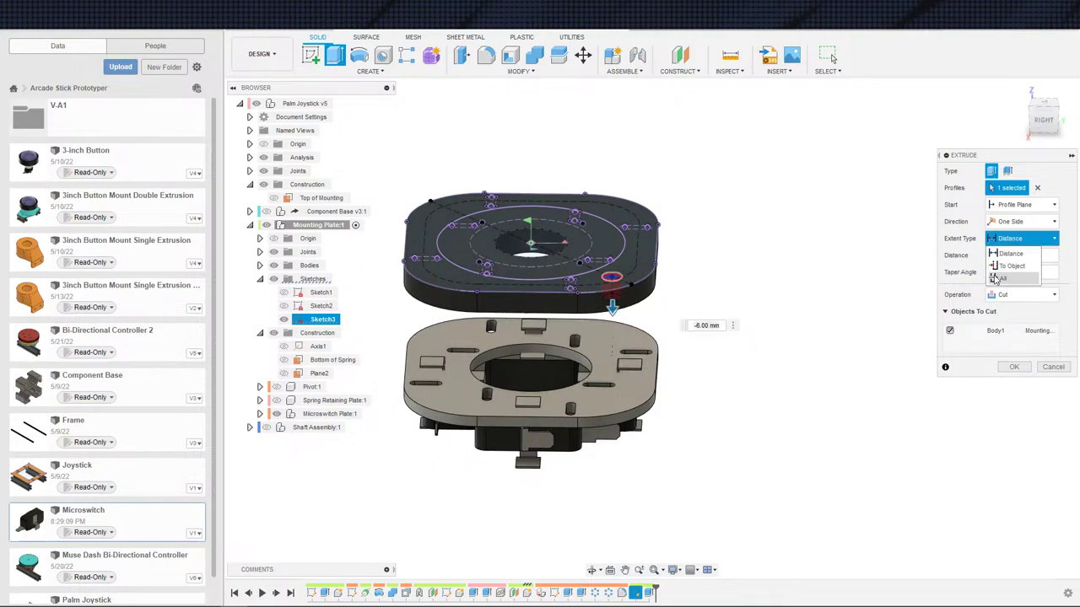
click(998, 280)
shift+middle_drag(811, 346, 771, 259)
scroll(707, 311, up, 3)
shift+middle_drag(692, 313, 632, 417)
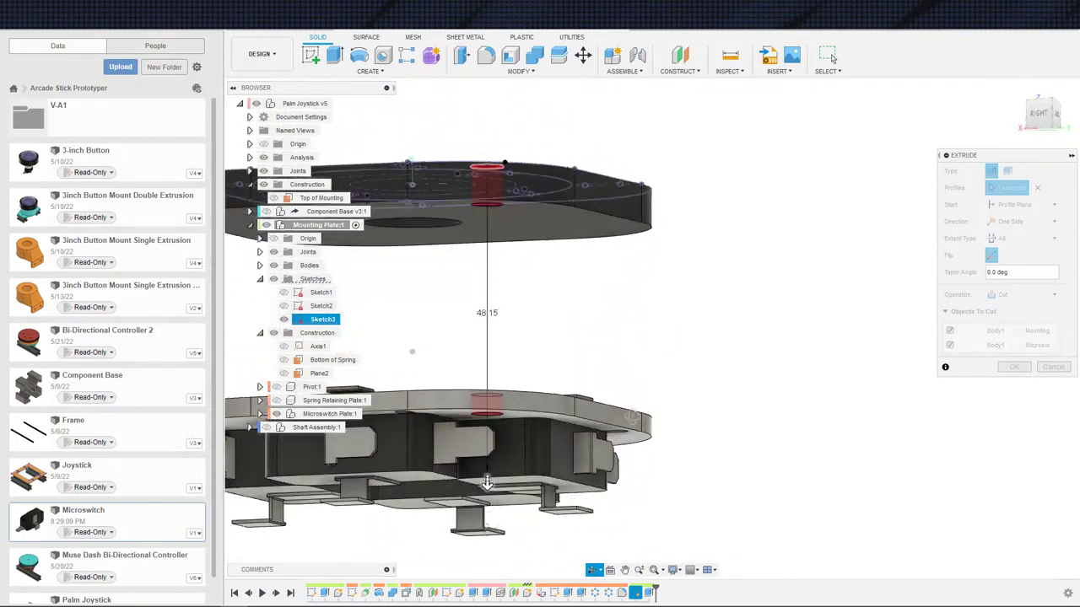
shift+middle_drag(488, 483, 598, 514)
shift+middle_drag(674, 454, 760, 357)
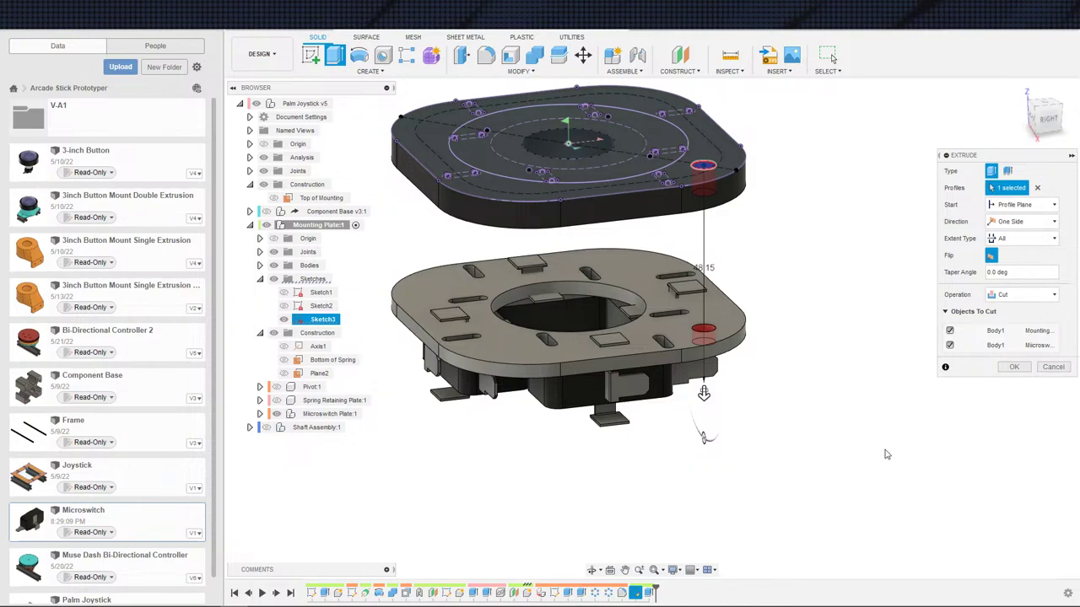
click(1016, 369)
scroll(738, 413, down, 2)
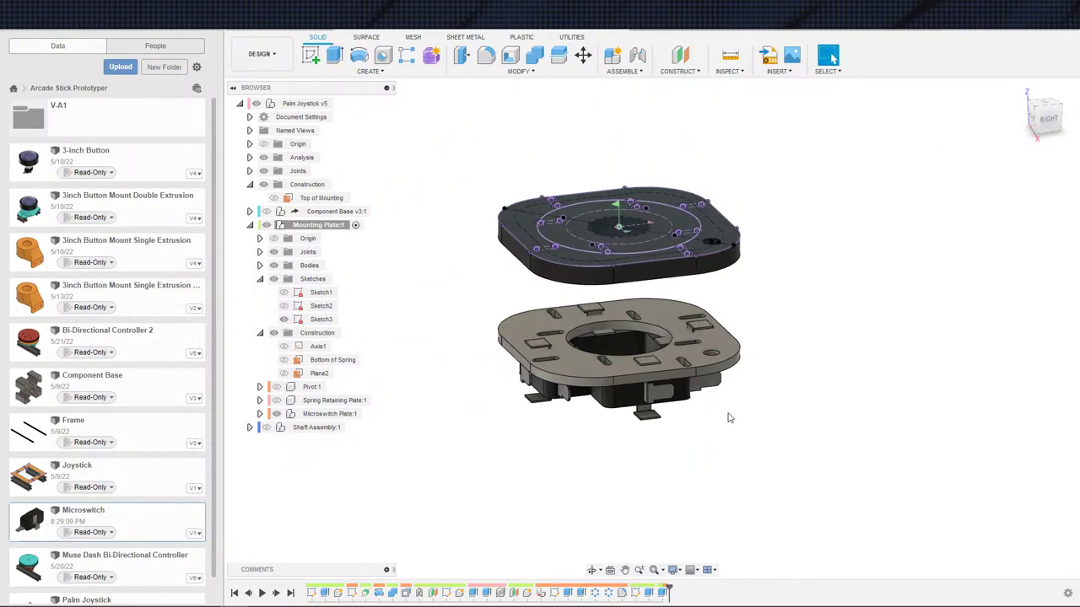
shift+middle_drag(730, 417, 526, 430)
scroll(736, 454, down, 1)
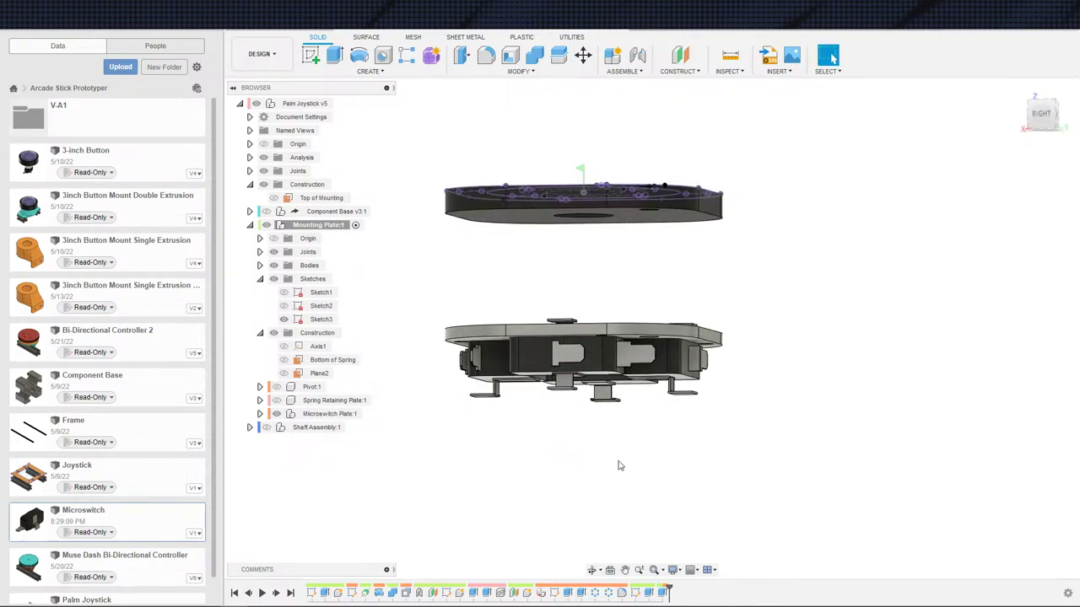
scroll(619, 466, down, 2)
shift+middle_drag(613, 456, 655, 483)
scroll(635, 373, down, 1)
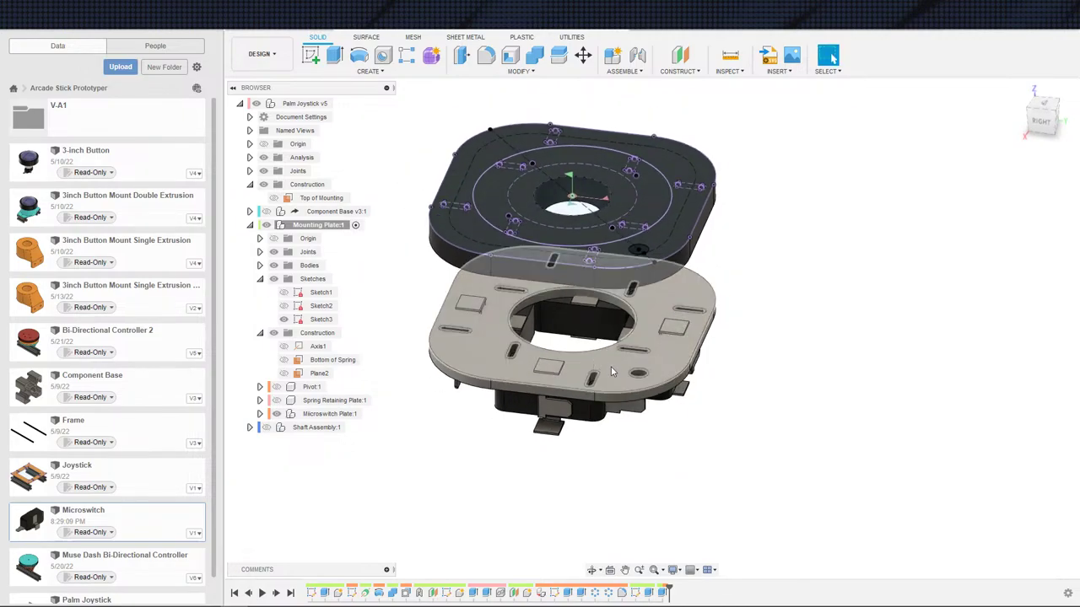
- Check the corner hole against the microswitch terminals, reopen Sketch3, set the dashed inner outline's edge offset to 7 mm, and finish the sketch
click(613, 372)
shift+middle_drag(720, 430, 624, 213)
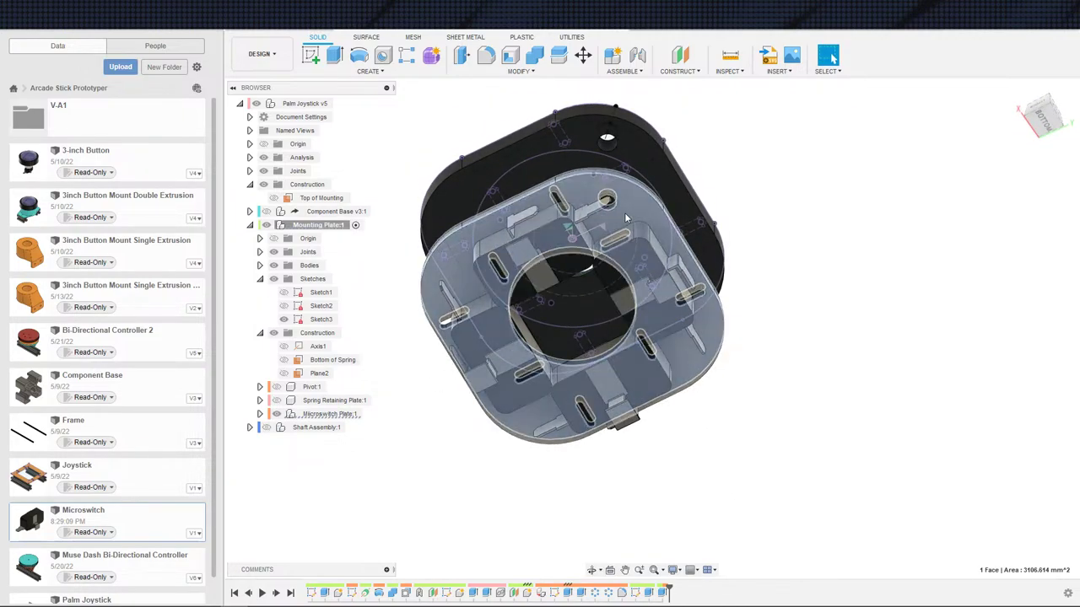
shift+middle_drag(602, 367, 646, 491)
scroll(643, 379, up, 1)
click(643, 340)
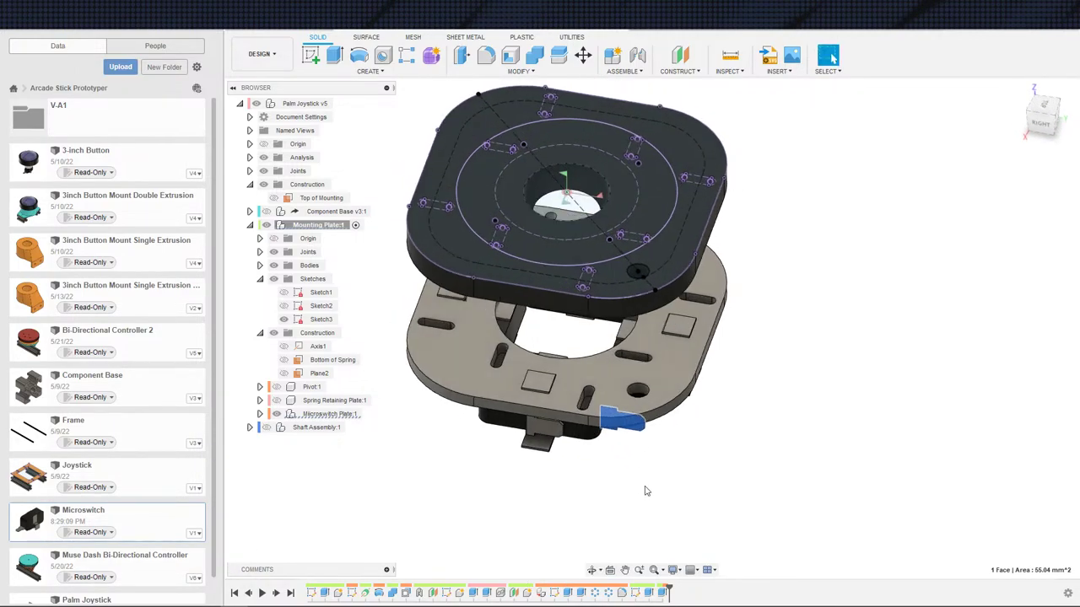
double_click(607, 594)
key(Escape)
double_click(634, 592)
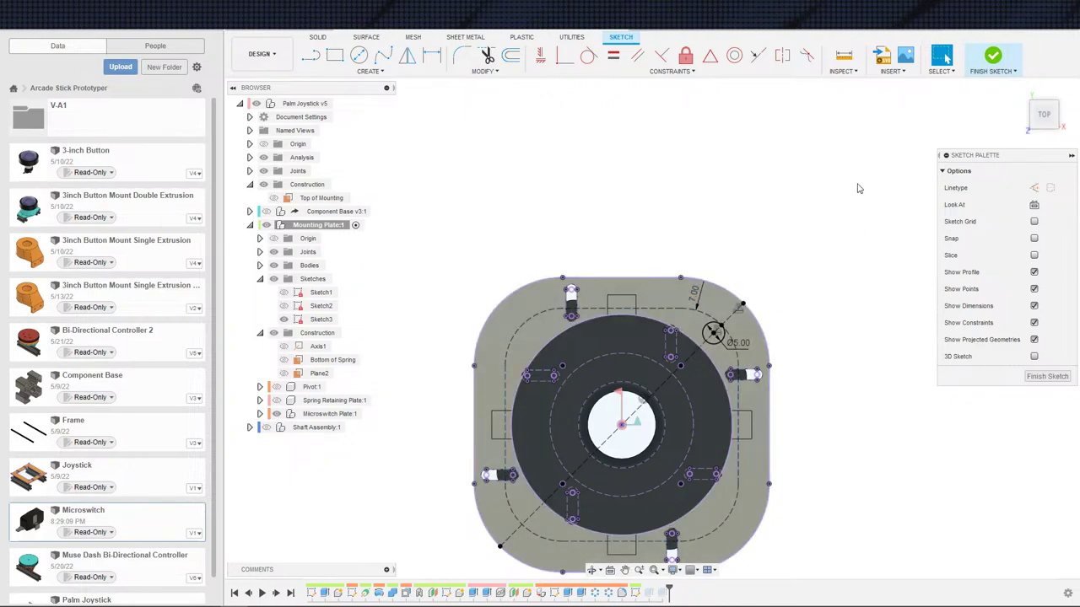
click(982, 70)
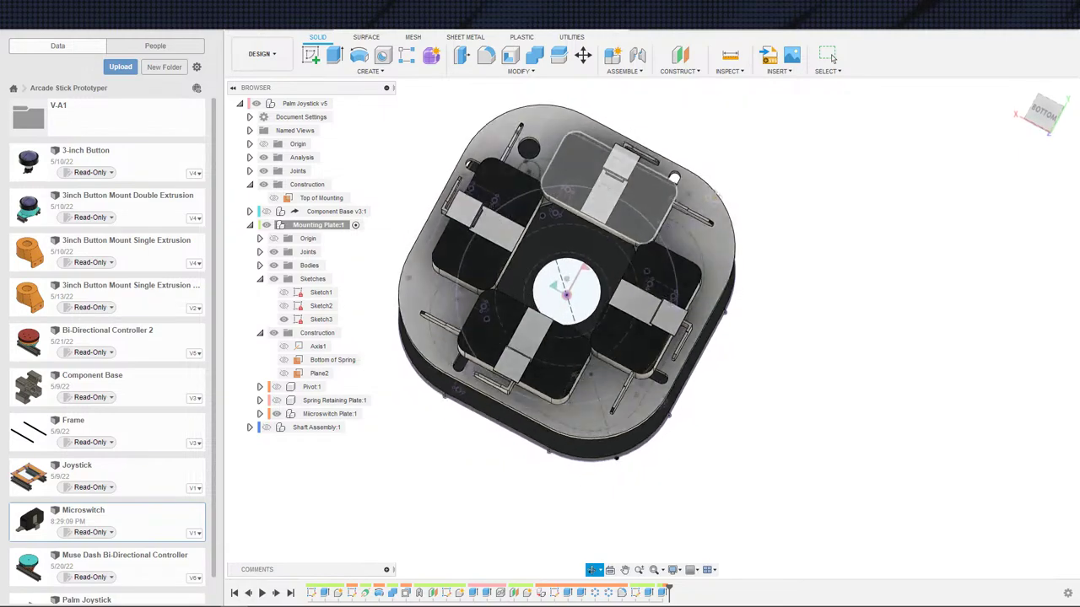
- Create a sketch on the microswitch plate's underside and draw a hexagon about 8.3 mm across flats, centred on the corner hole
middle_drag(682, 263, 720, 311)
mouse_move(649, 295)
shift+middle_down()
mouse_move(633, 223)
mouse_move(643, 301)
shift+middle_up()
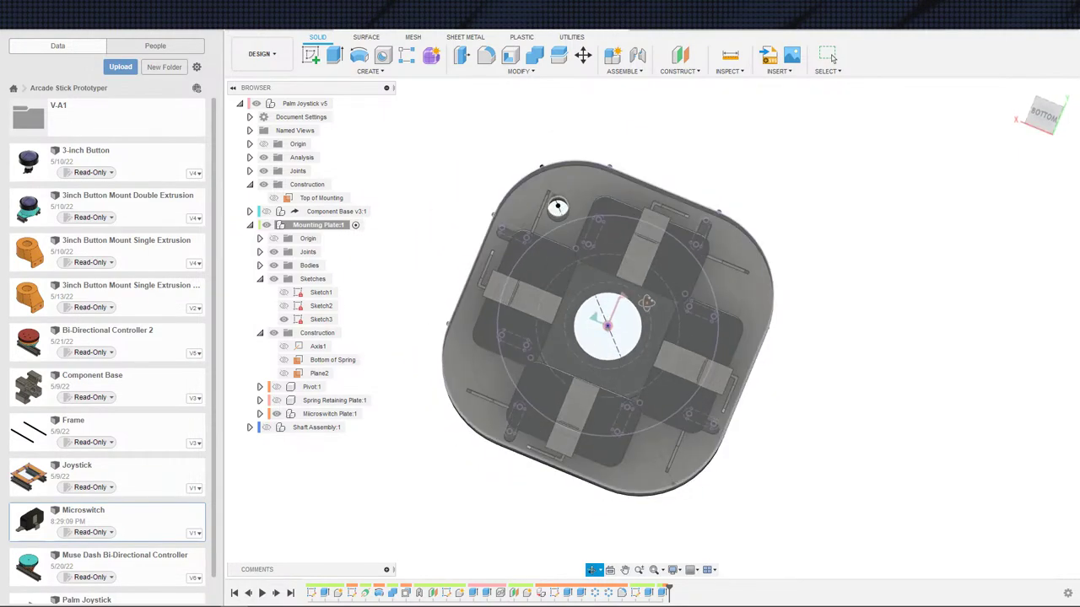
scroll(594, 308, down, 2)
key(s)
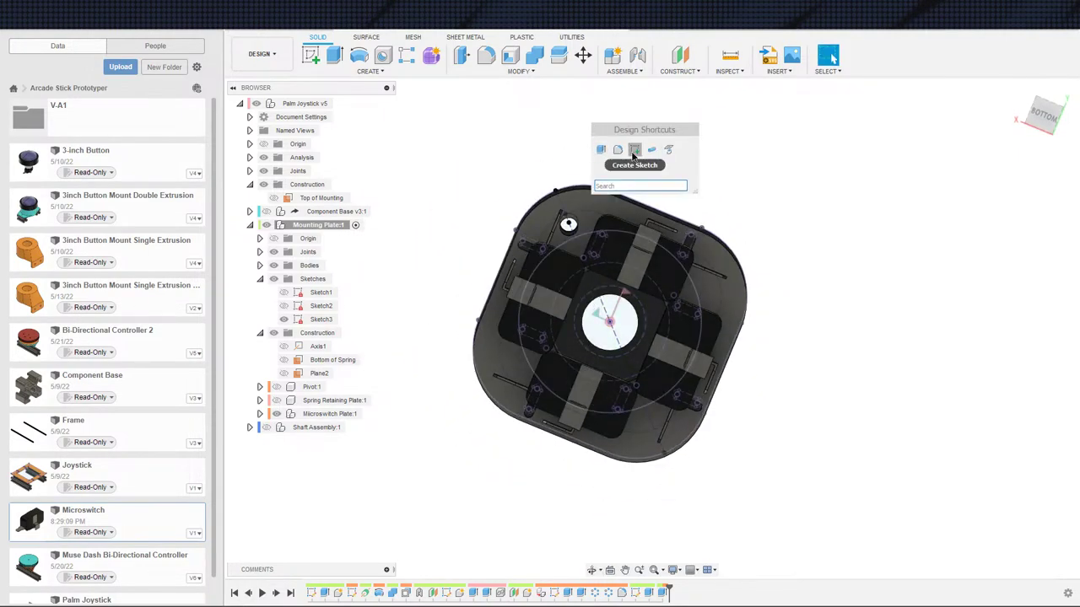
click(633, 155)
click(595, 311)
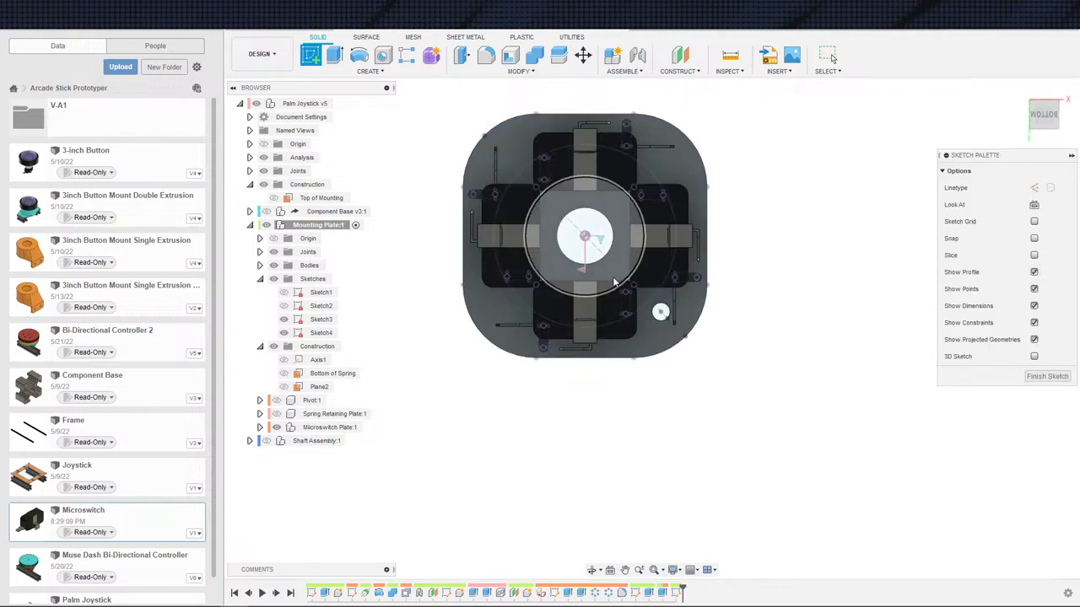
scroll(638, 294, up, 5)
key(s)
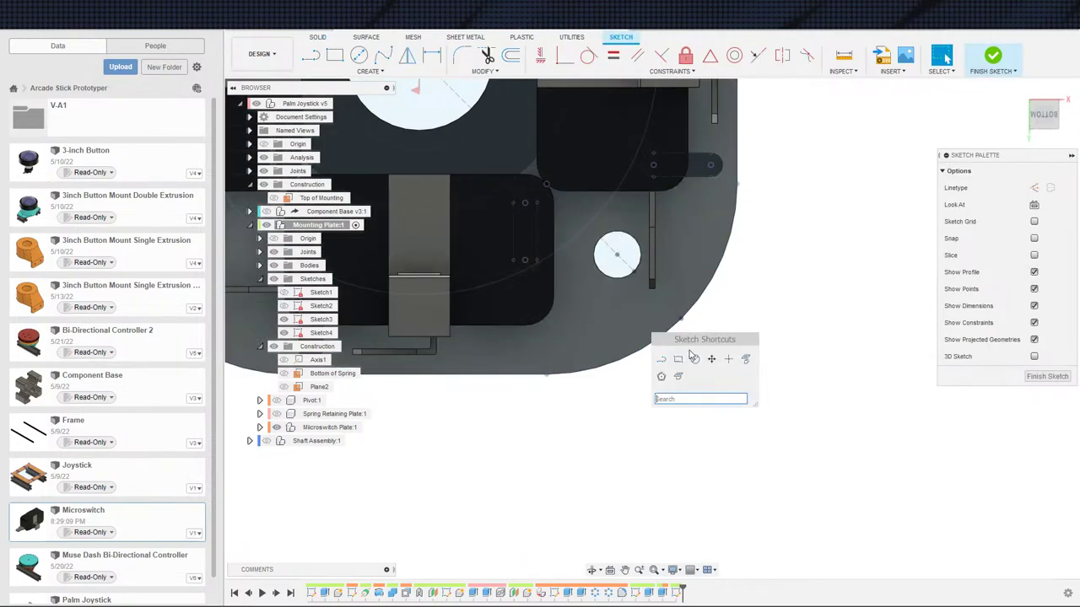
click(663, 376)
click(616, 254)
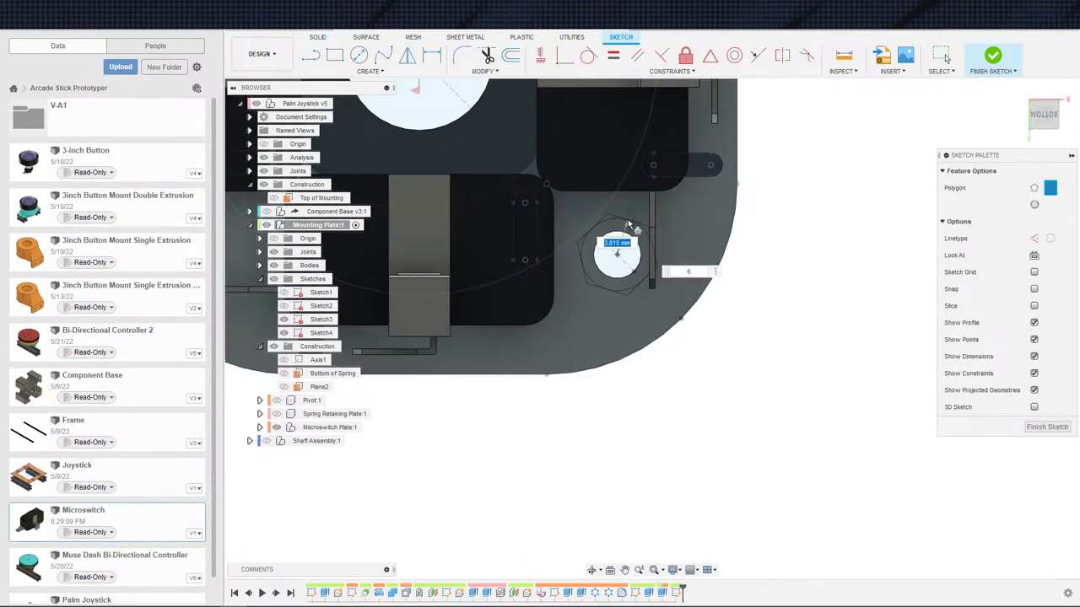
click(620, 219)
key(Escape)
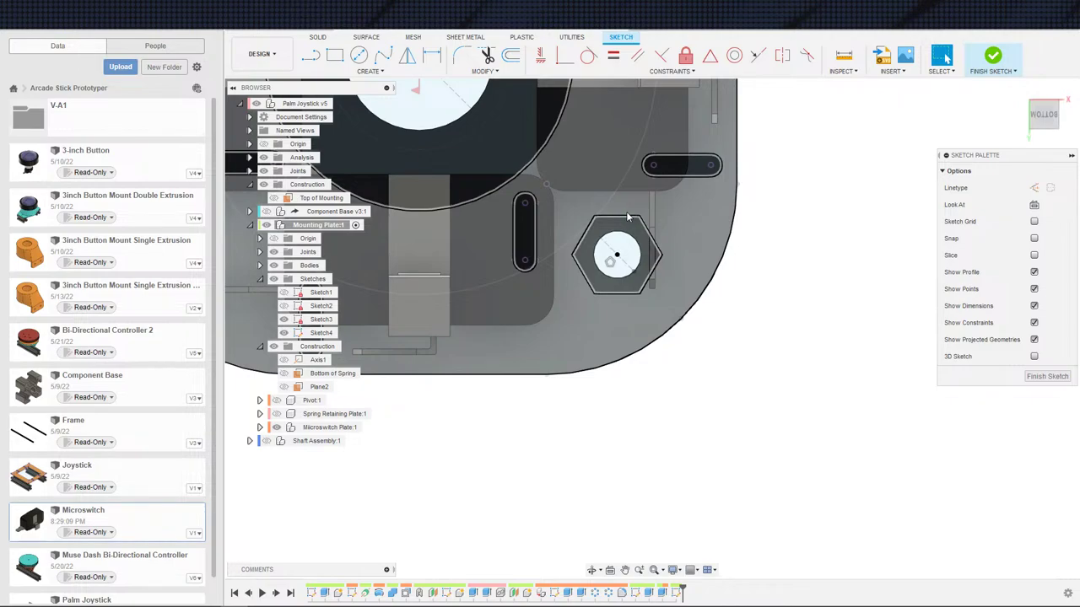
- Dimension the hexagon's width across its two opposite flats as 7.9 mm
click(628, 217)
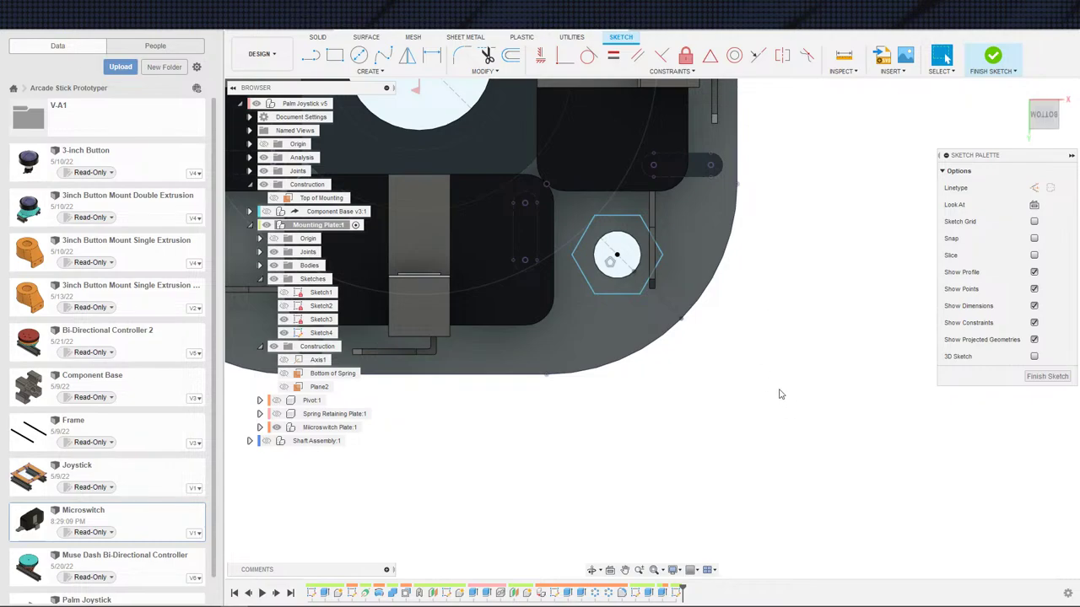
key(d)
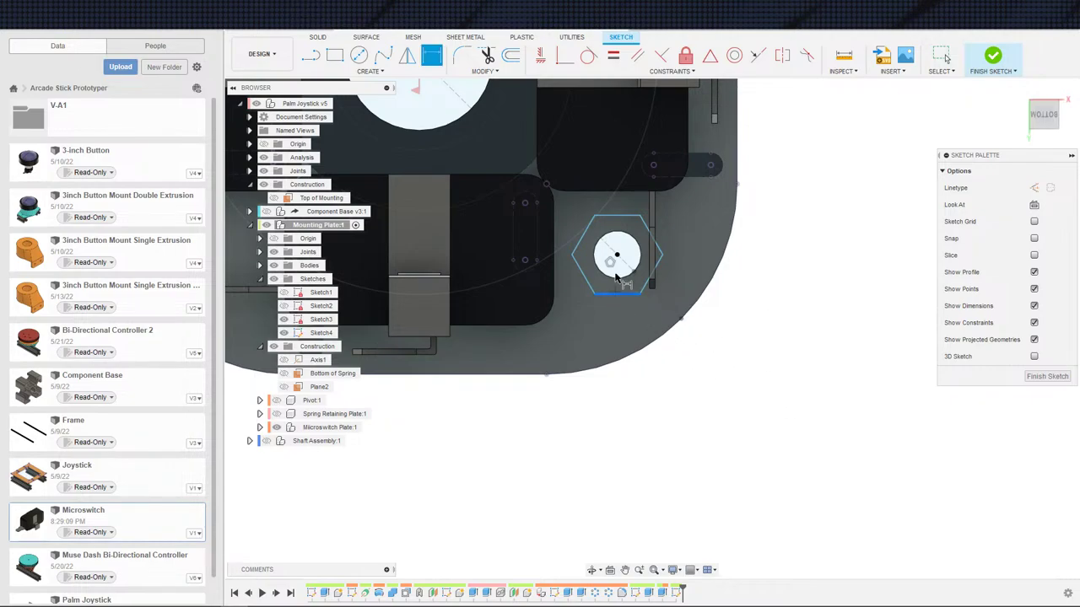
click(624, 217)
click(829, 248)
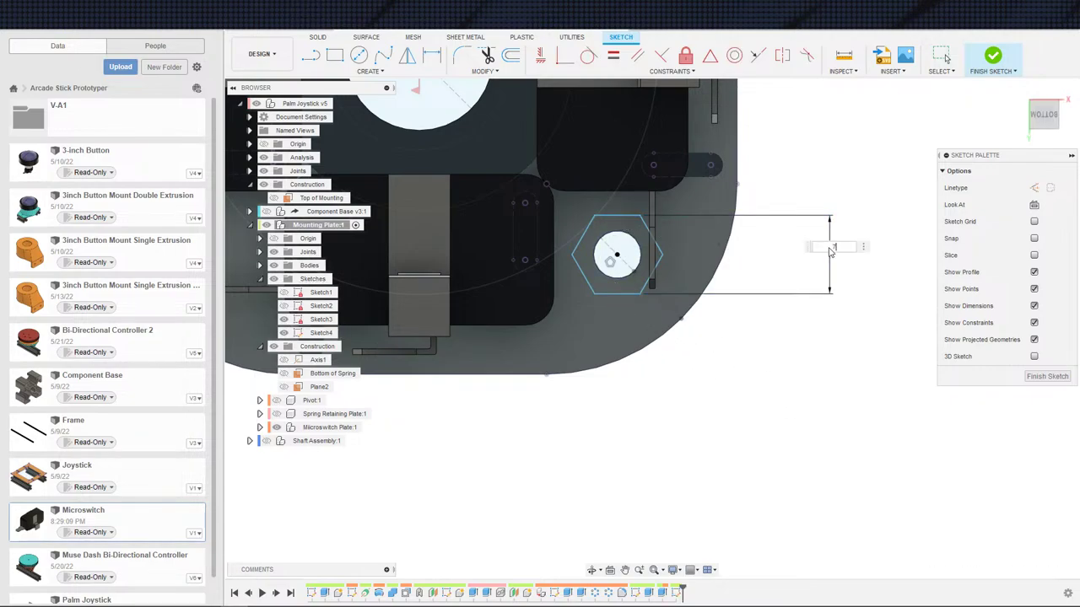
key(Return)
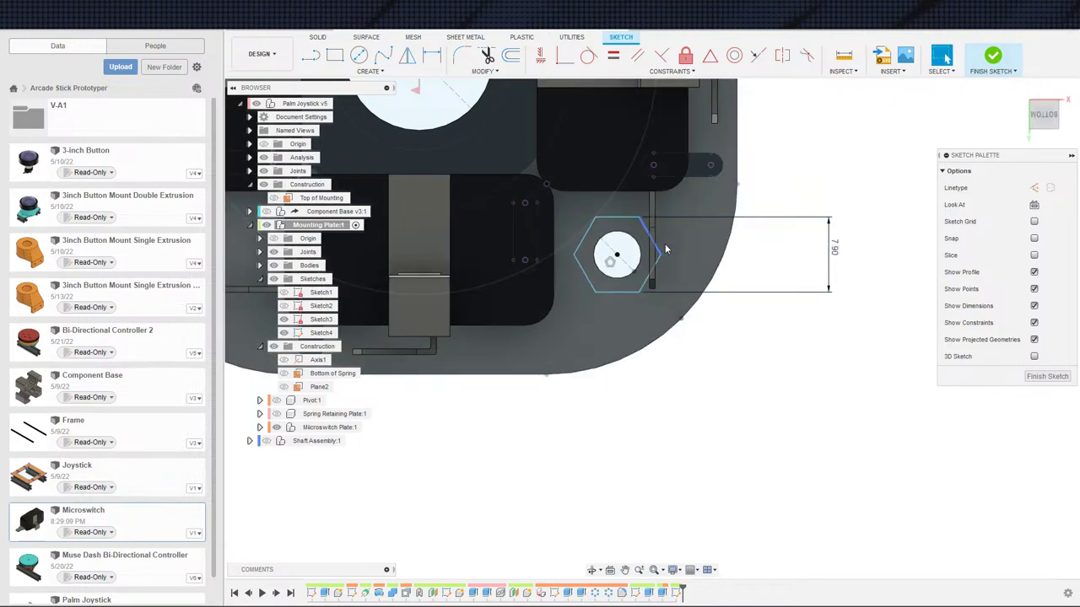
- Apply a Parallel constraint between the hexagon's side and the edge of the adjacent microswitch terminal
key(s)
click(638, 56)
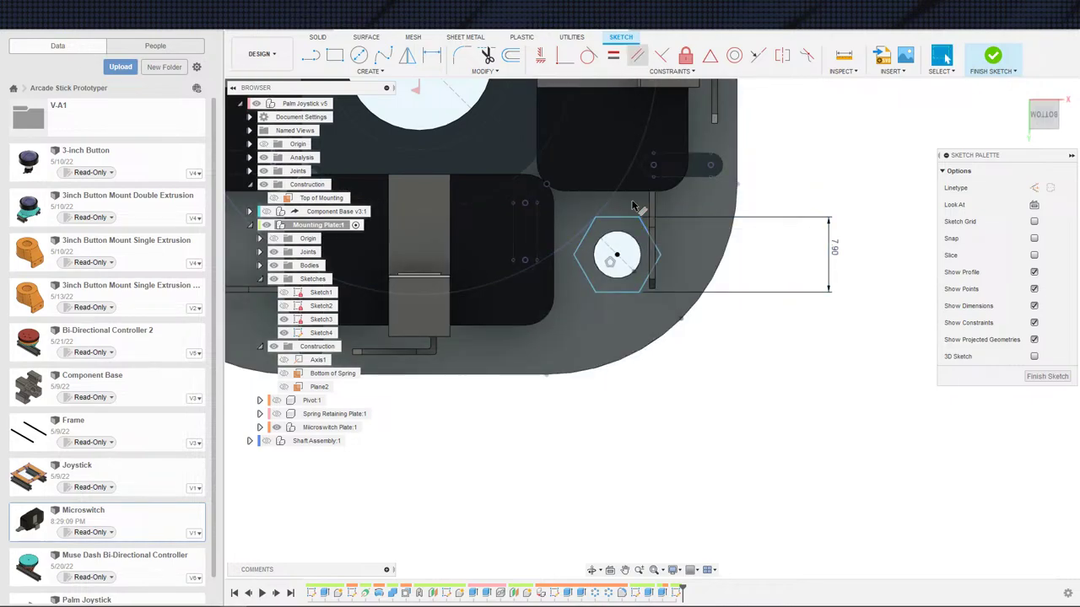
click(651, 242)
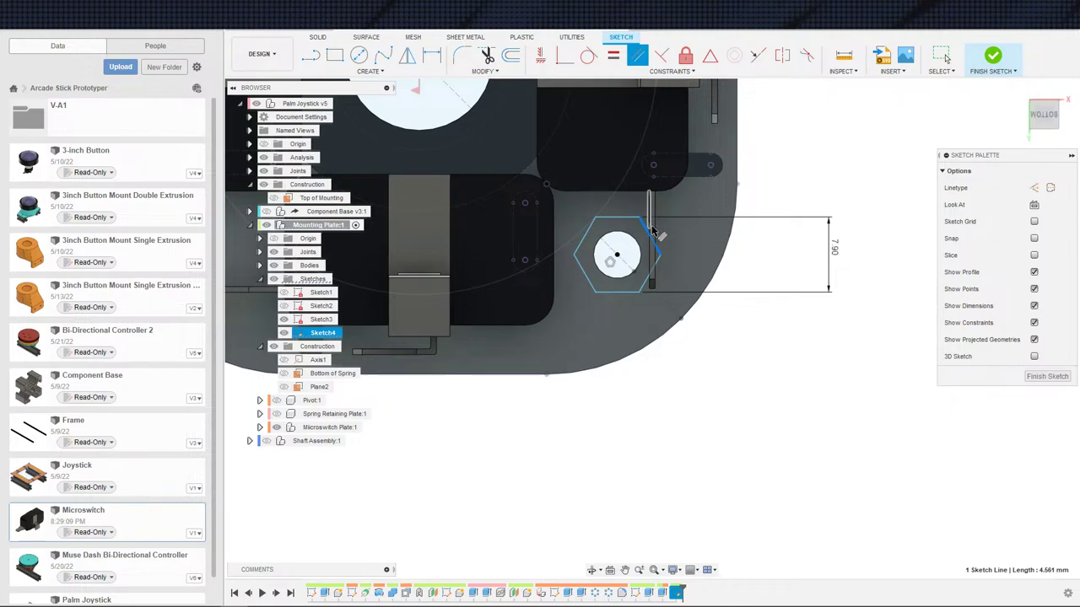
click(651, 232)
- Inspect the hexagon beside the terminal, and undo its parallel constraint, width dimension, outline and the underside sketch
scroll(693, 297, up, 3)
mouse_move(693, 297)
shift+middle_down()
mouse_move(695, 264)
mouse_move(791, 198)
mouse_move(729, 277)
mouse_move(691, 215)
shift+middle_up()
key(l)
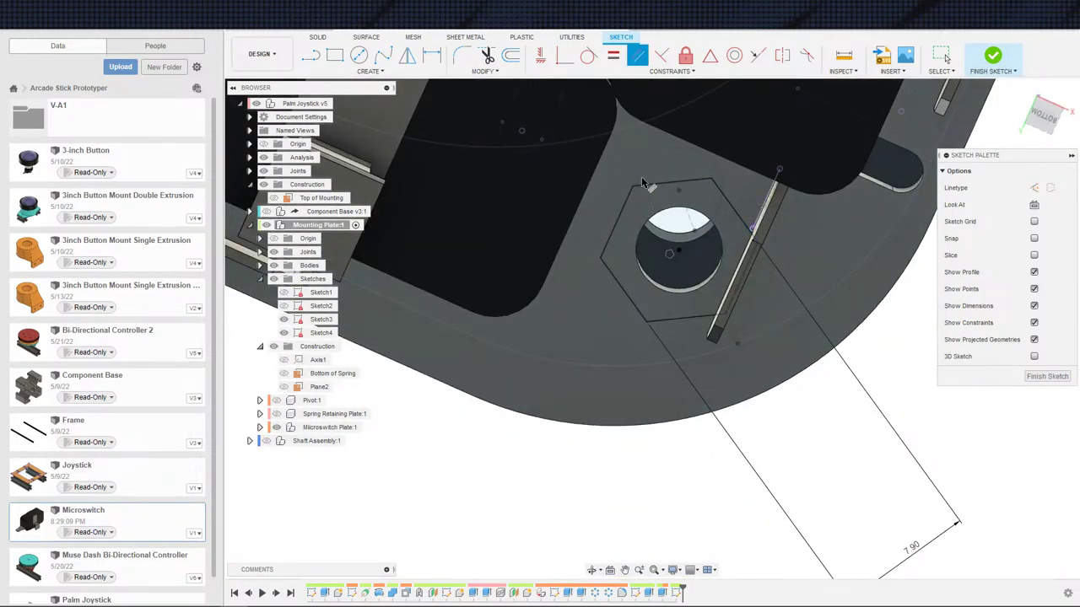
scroll(645, 185, down, 3)
key(Escape)
key(ctrl+z)
scroll(743, 315, down, 1)
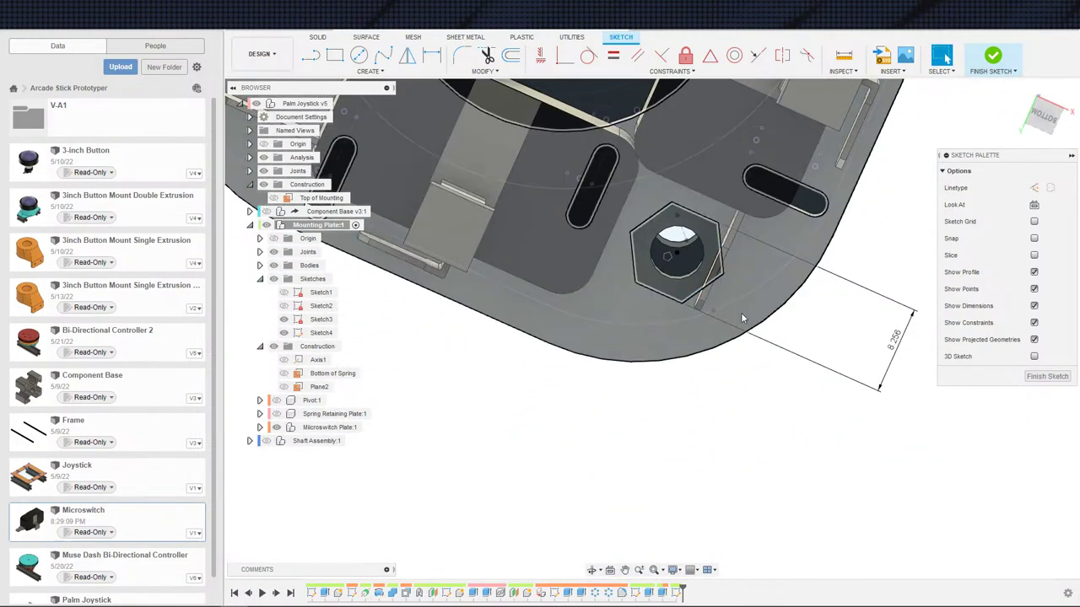
key(ctrl+z)
key(ctrl+z)
key(ctrl+z)
shift+middle_drag(779, 306, 771, 436)
scroll(772, 356, down, 2)
scroll(771, 422, down, 2)
key(ctrl+z)
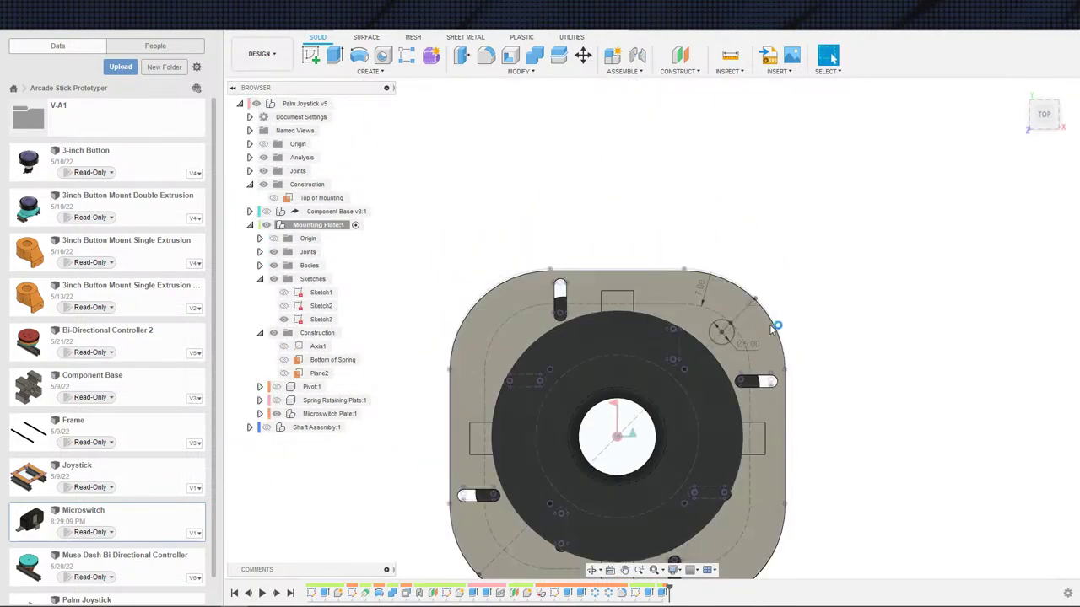
- Reopen Sketch3, set the dashed inner outline's offset from the plate edge to 9 mm, and finish the sketch
double_click(713, 295)
double_click(707, 290)
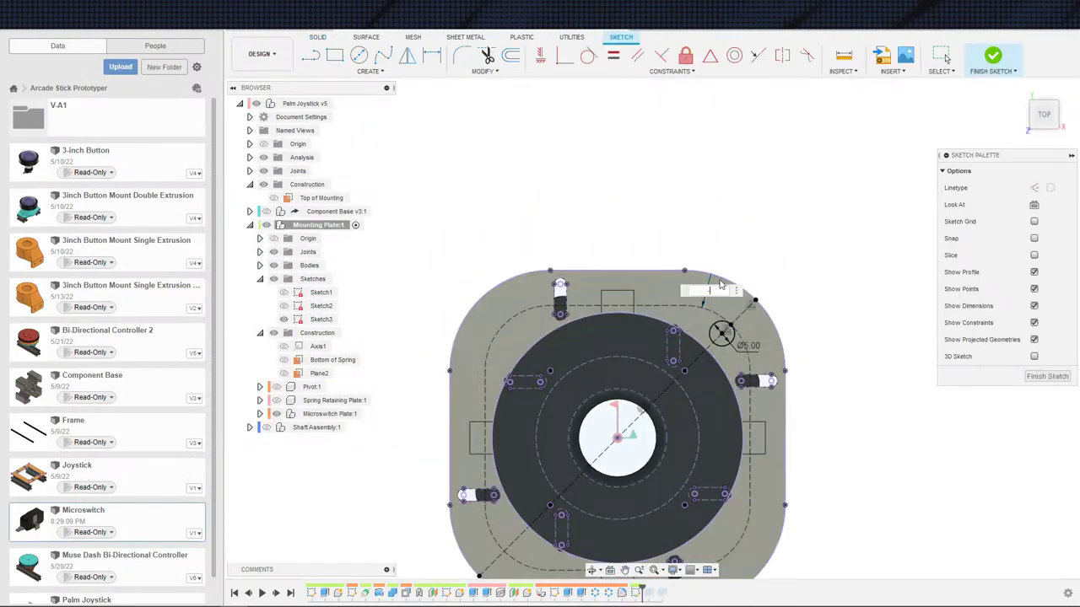
text(9)
key(Return)
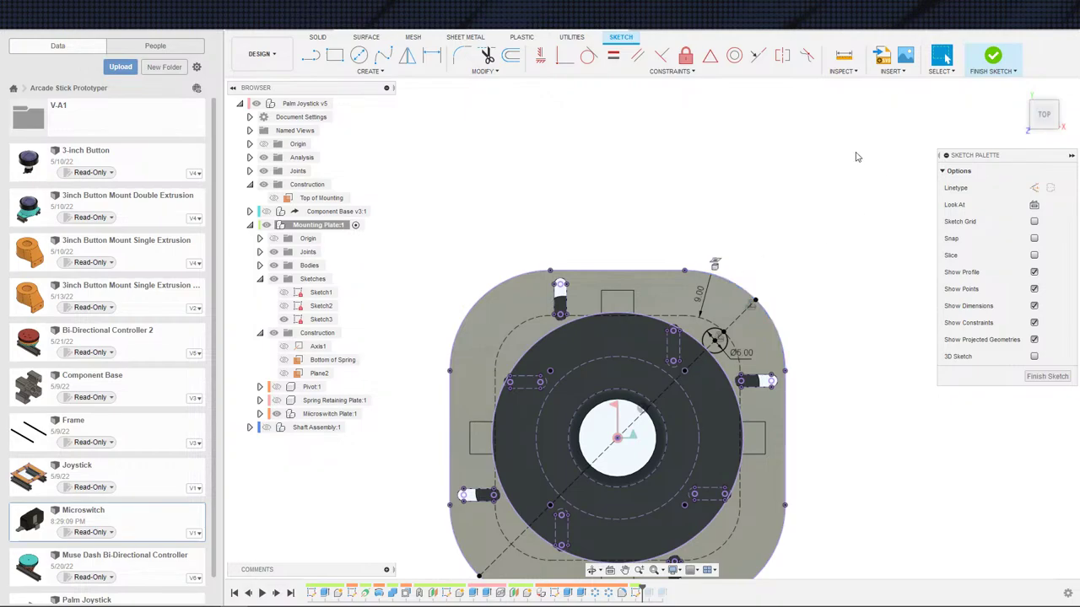
click(991, 52)
- Examine the corner hole's clearance from the microswitch terminals on the underside, and measure the terminal beside it
mouse_move(836, 397)
shift+middle_down()
mouse_move(820, 304)
mouse_move(830, 251)
mouse_move(897, 241)
mouse_move(832, 253)
shift+middle_up()
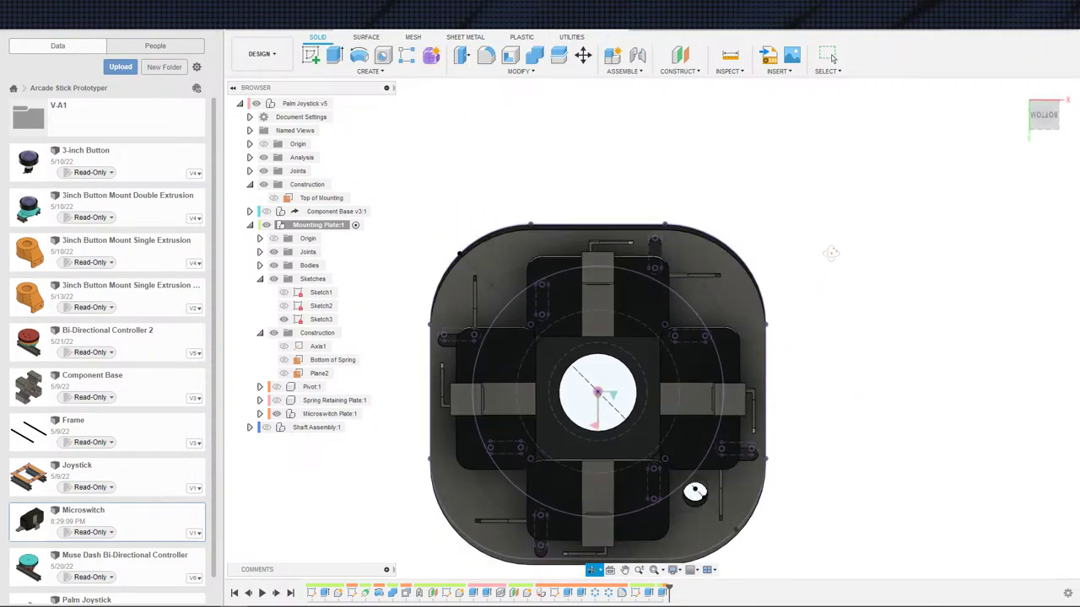
scroll(831, 274, down, 1)
shift+middle_drag(816, 302, 729, 487)
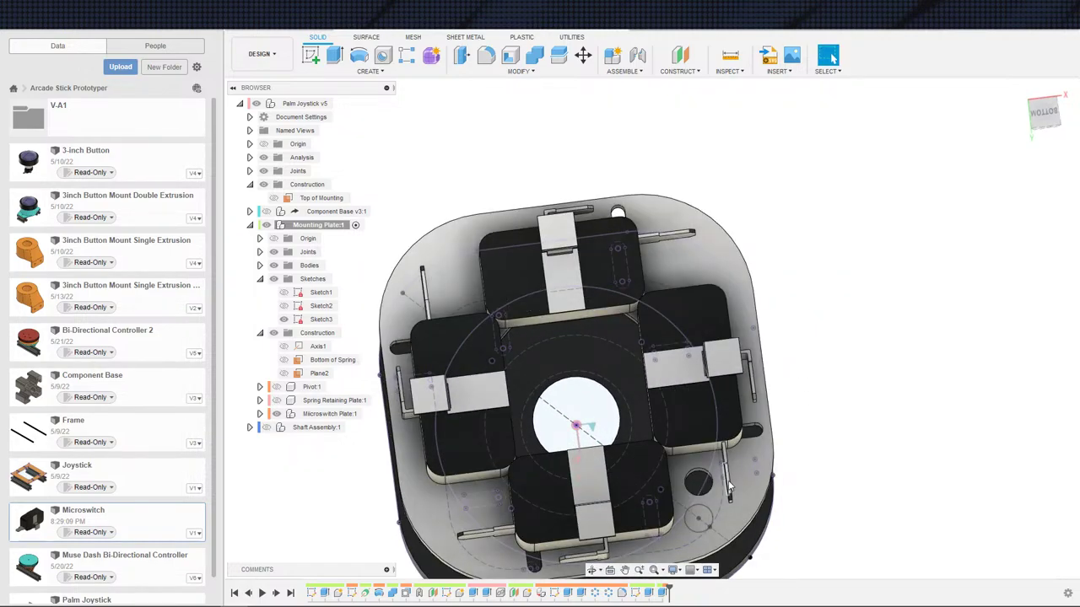
scroll(815, 284, up, 3)
middle_drag(790, 326, 730, 399)
click(721, 397)
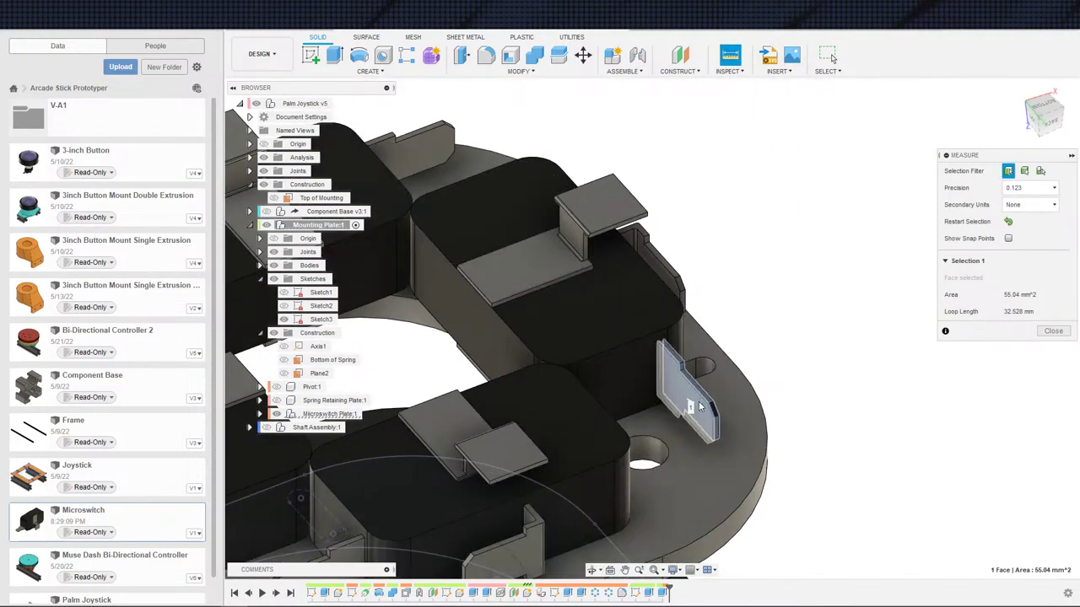
click(716, 405)
shift+middle_drag(831, 379, 877, 414)
scroll(821, 396, down, 4)
key(Escape)
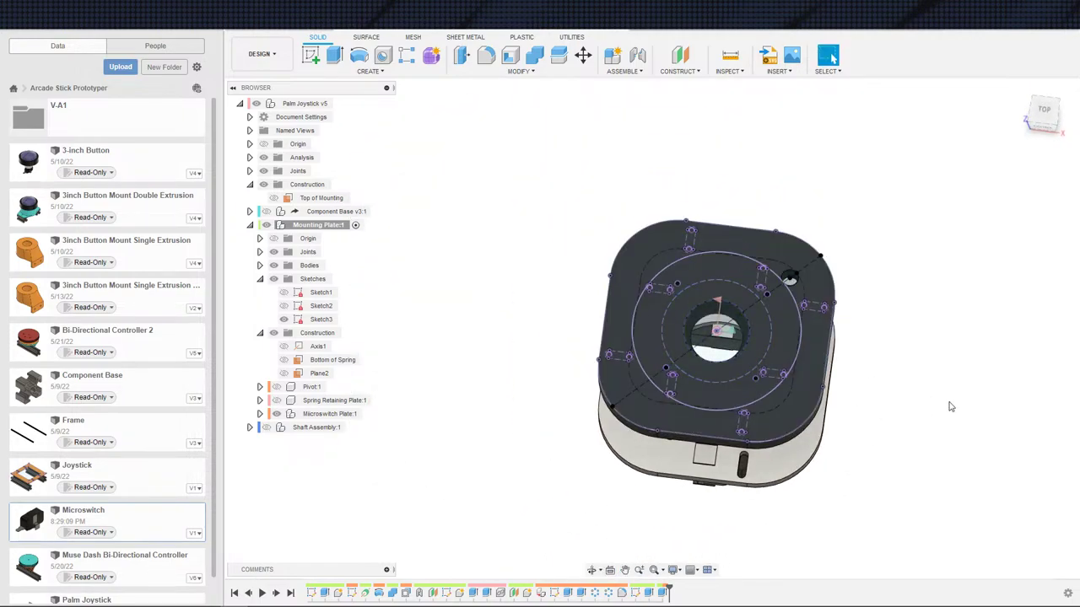
- Circular-pattern the corner hole cut through both plates around Sketch3's large centre circle, with full angular spacing and a quantity of 4
shift+middle_drag(947, 405, 846, 393)
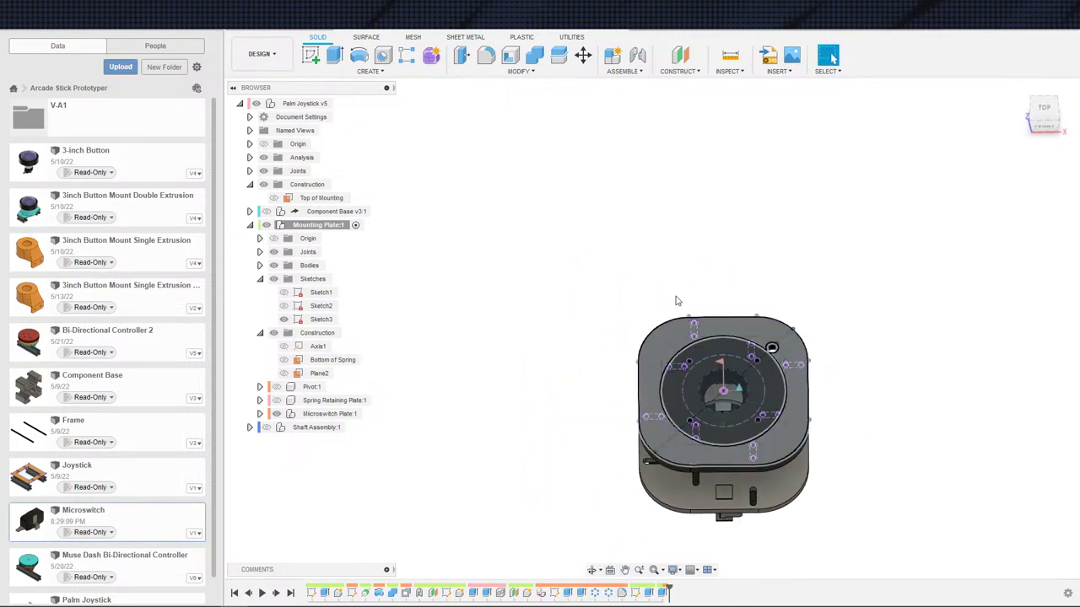
click(371, 73)
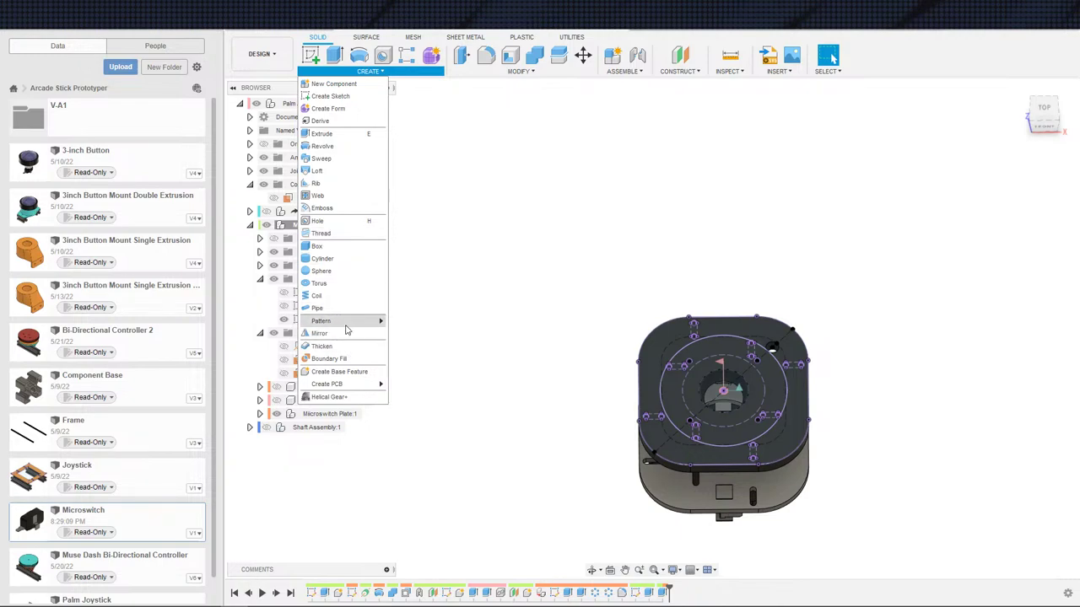
mouse_move(347, 323)
click(416, 334)
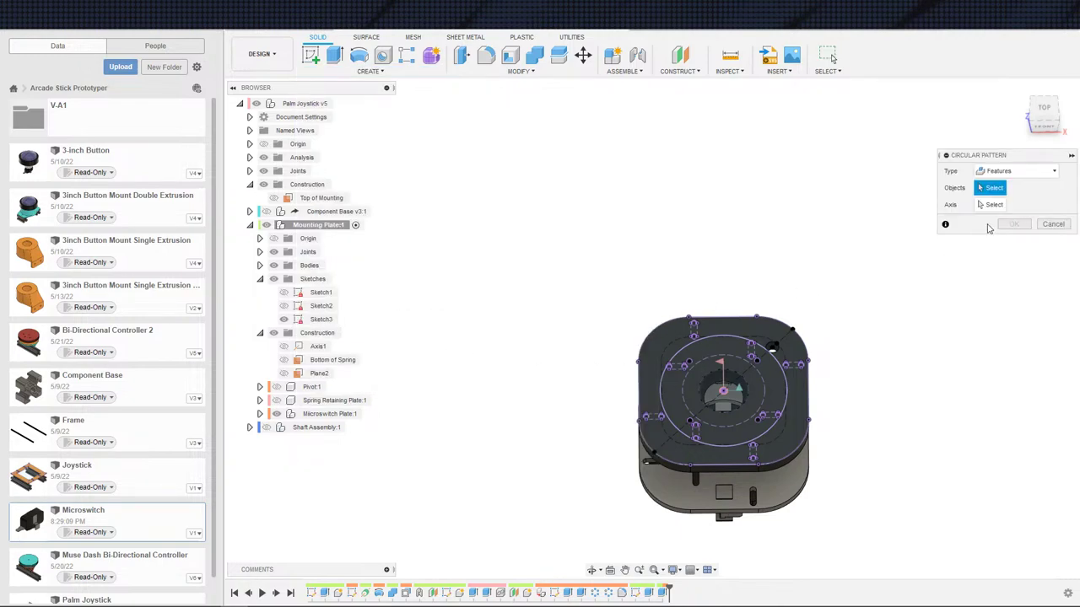
click(665, 595)
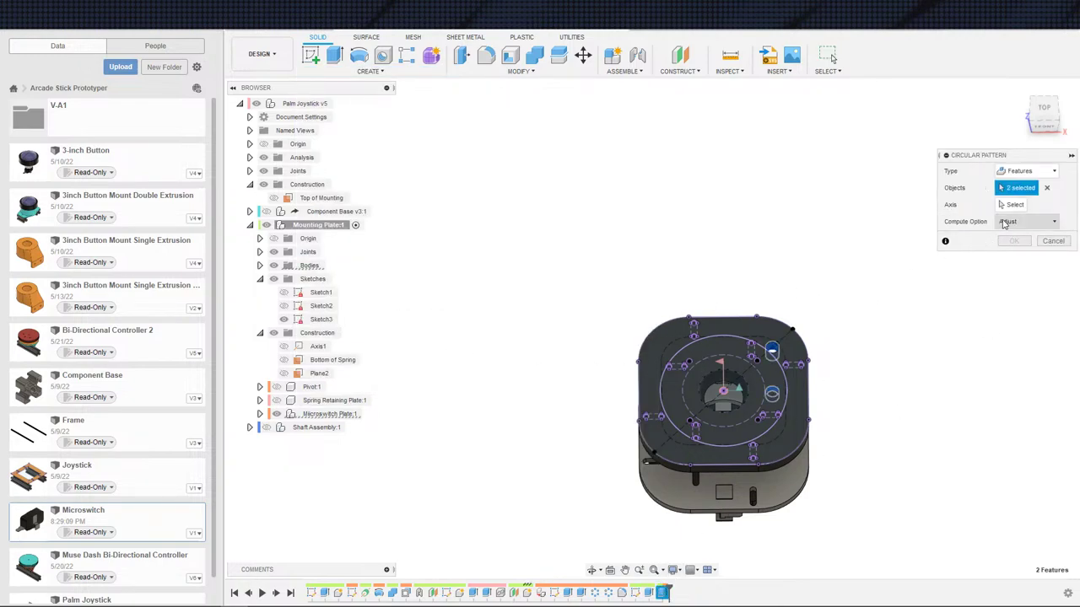
click(1008, 206)
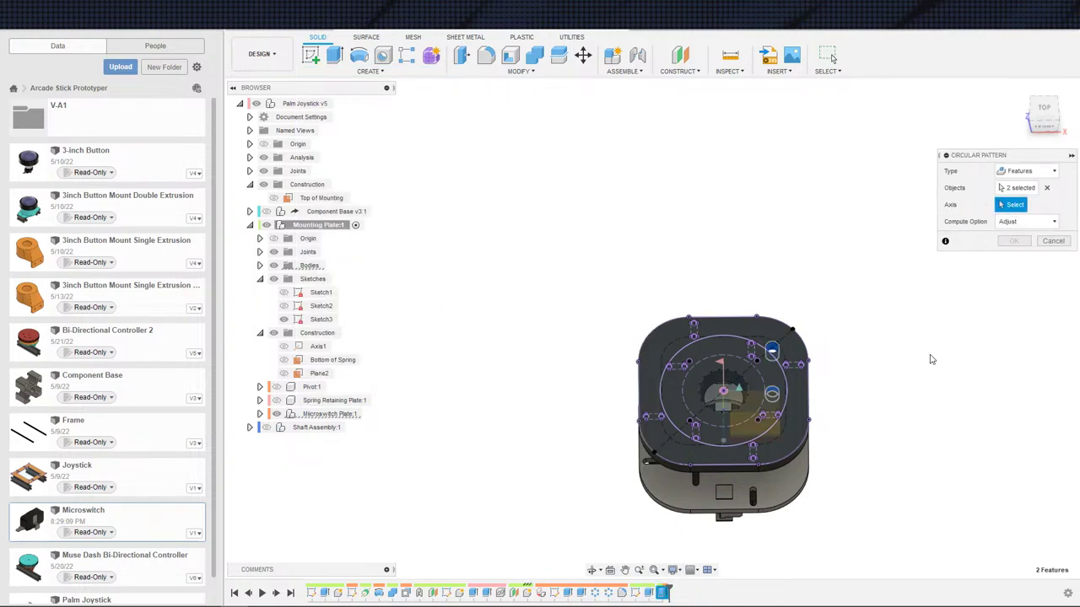
click(733, 444)
click(1048, 205)
click(776, 427)
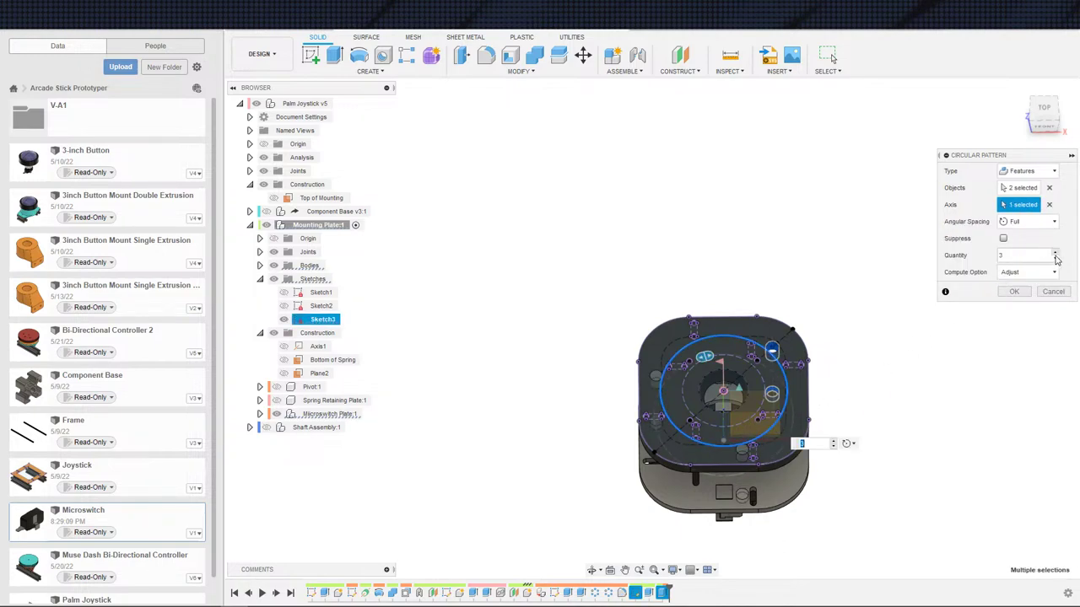
click(1054, 254)
click(1026, 294)
- Hide Sketch3 and examine the four corner holes through both plates from above and below
scroll(880, 400, down, 2)
middle_drag(880, 400, 874, 331)
scroll(857, 337, up, 3)
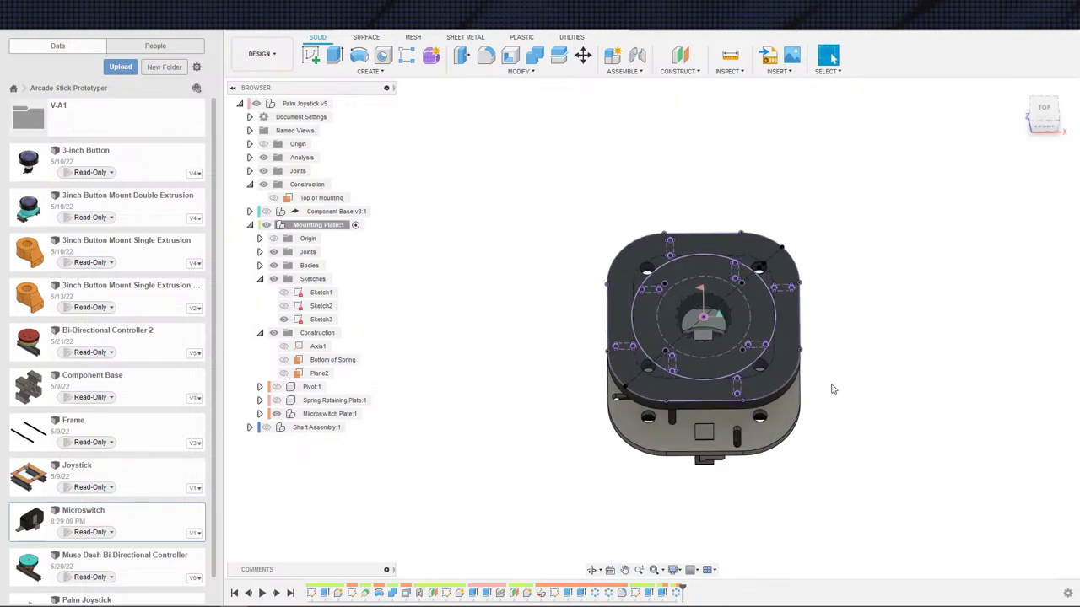
shift+middle_drag(730, 344, 661, 368)
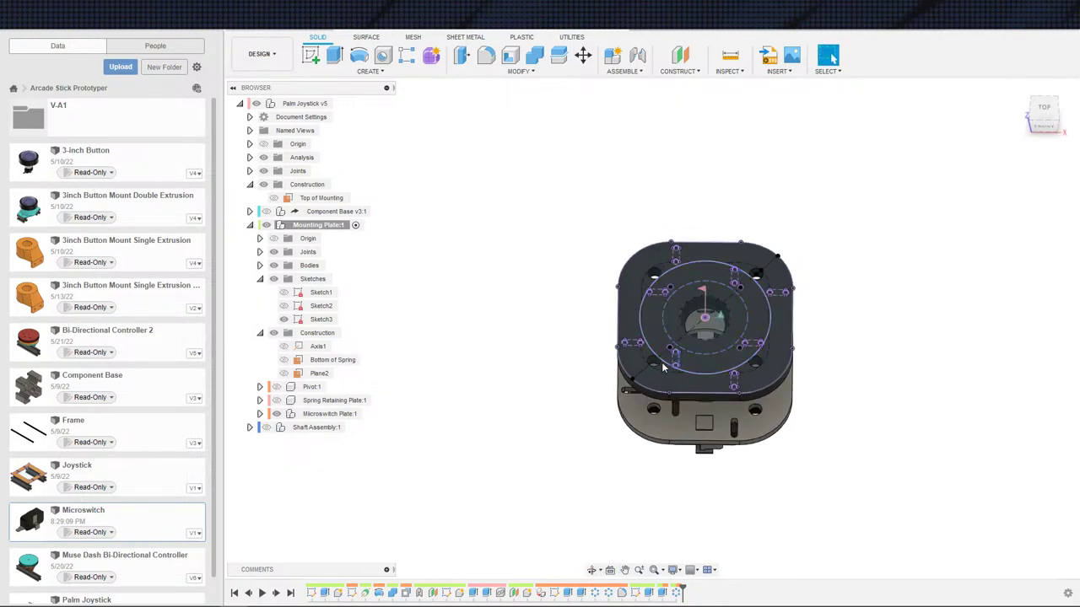
click(284, 320)
middle_drag(537, 372, 497, 366)
scroll(497, 366, down, 2)
shift+middle_drag(548, 437, 540, 414)
scroll(542, 415, up, 4)
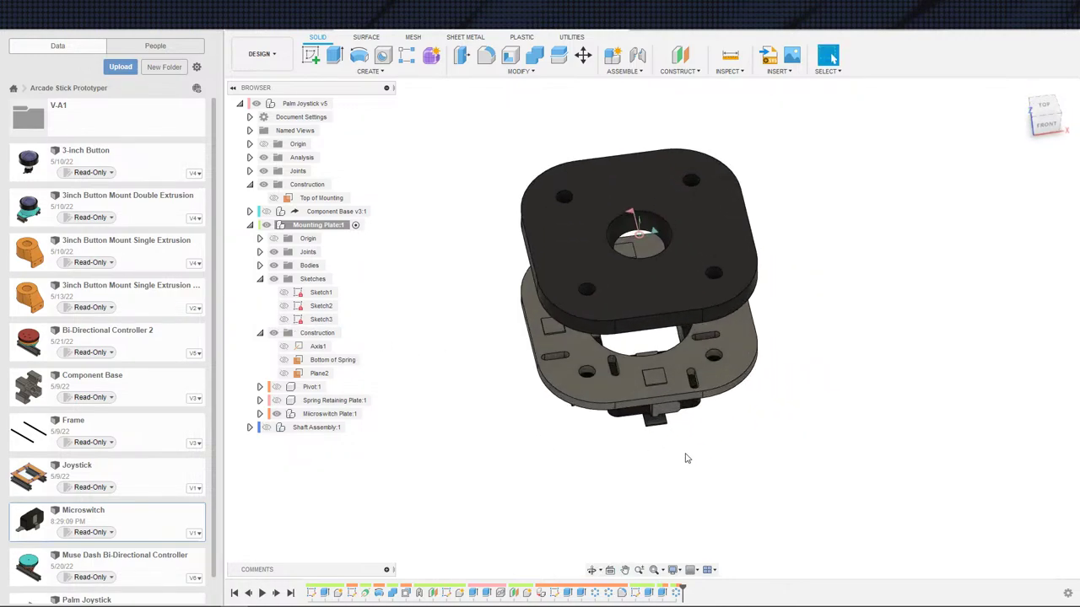
shift+middle_drag(728, 483, 707, 270)
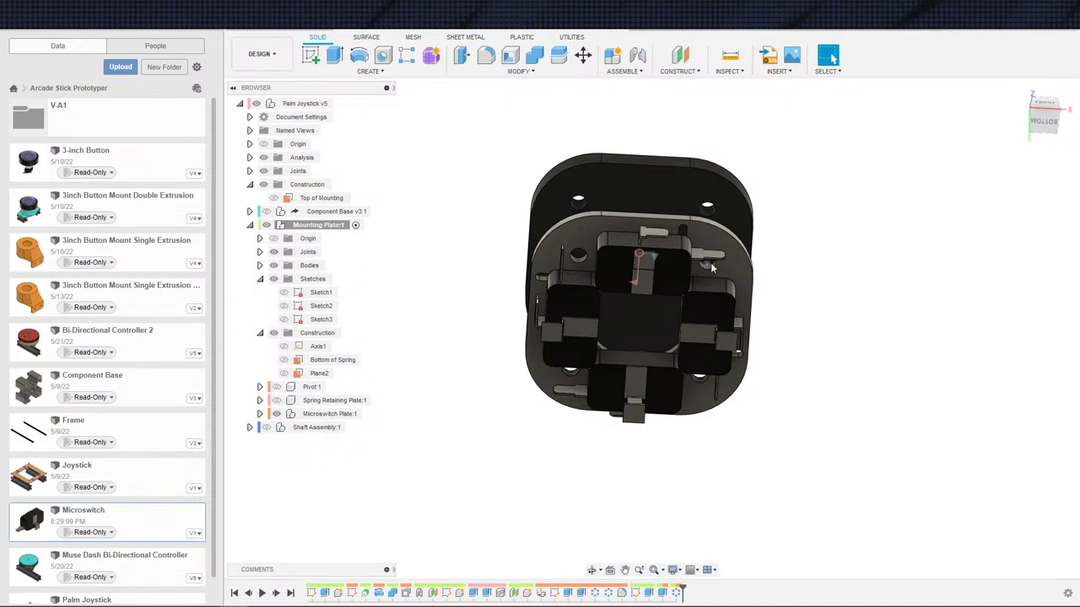
- Examine the mounting plate and microswitch plate from below, from the side and from above, including hole alignment and the gap between them
shift+middle_drag(731, 285, 707, 237)
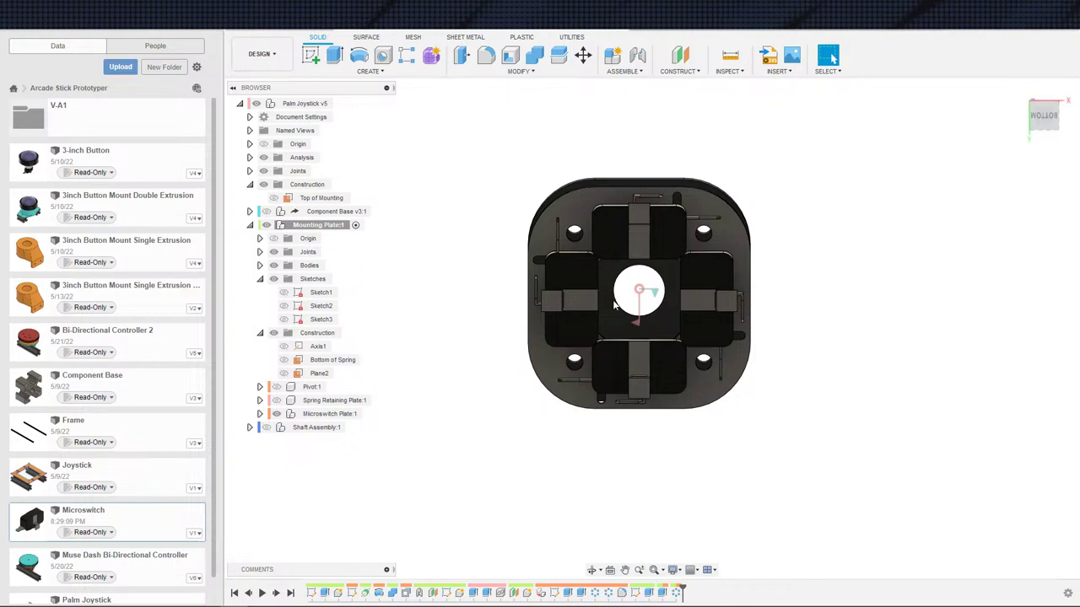
shift+middle_drag(614, 305, 613, 414)
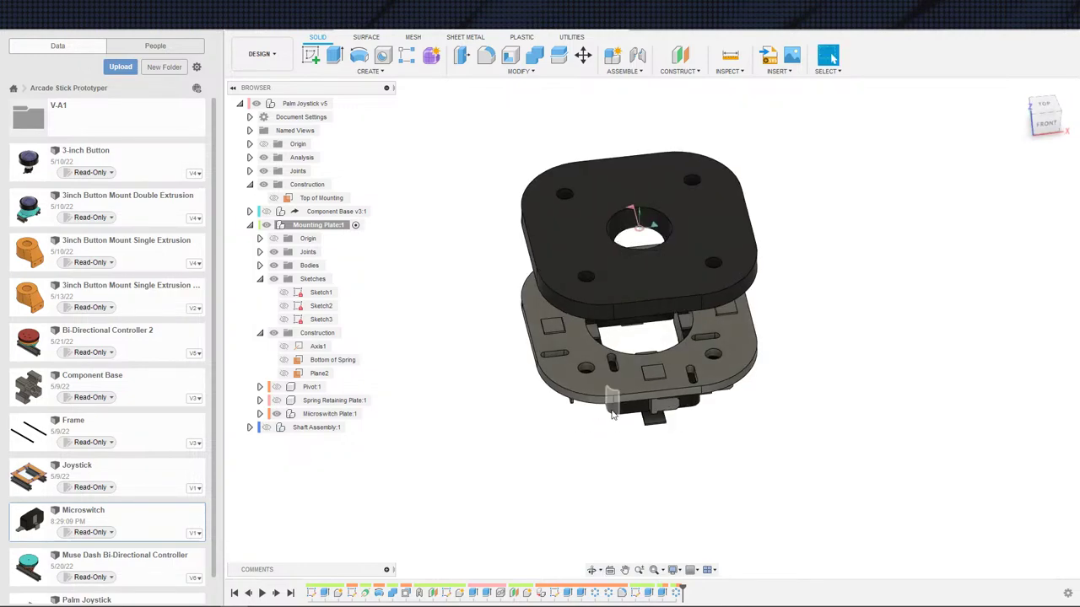
scroll(613, 414, down, 2)
scroll(573, 328, down, 2)
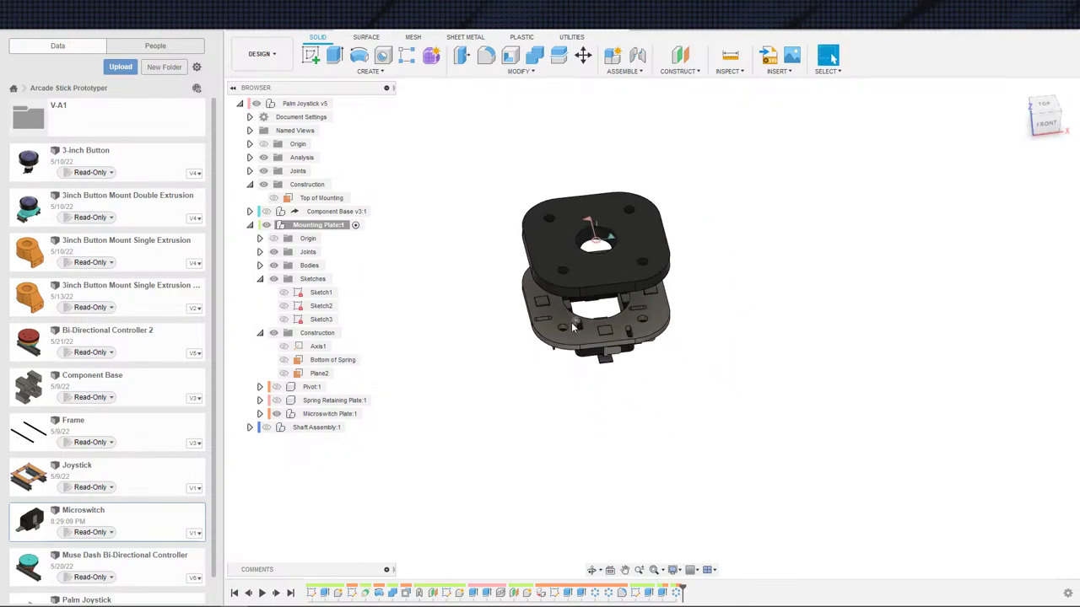
shift+middle_drag(548, 462, 610, 402)
scroll(461, 398, down, 2)
middle_drag(518, 391, 458, 418)
scroll(429, 397, up, 2)
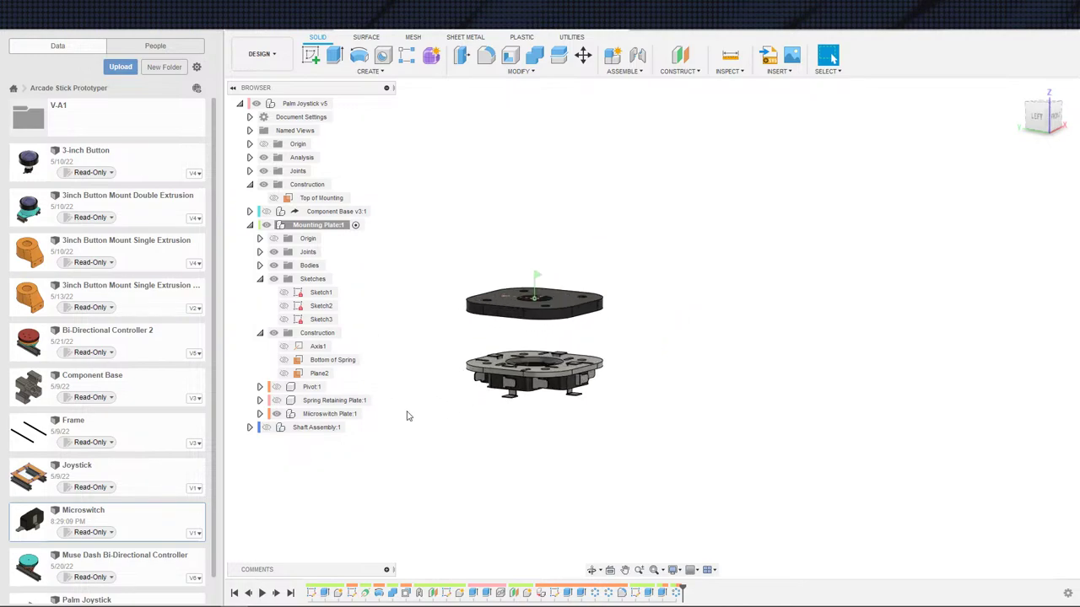
scroll(441, 369, up, 3)
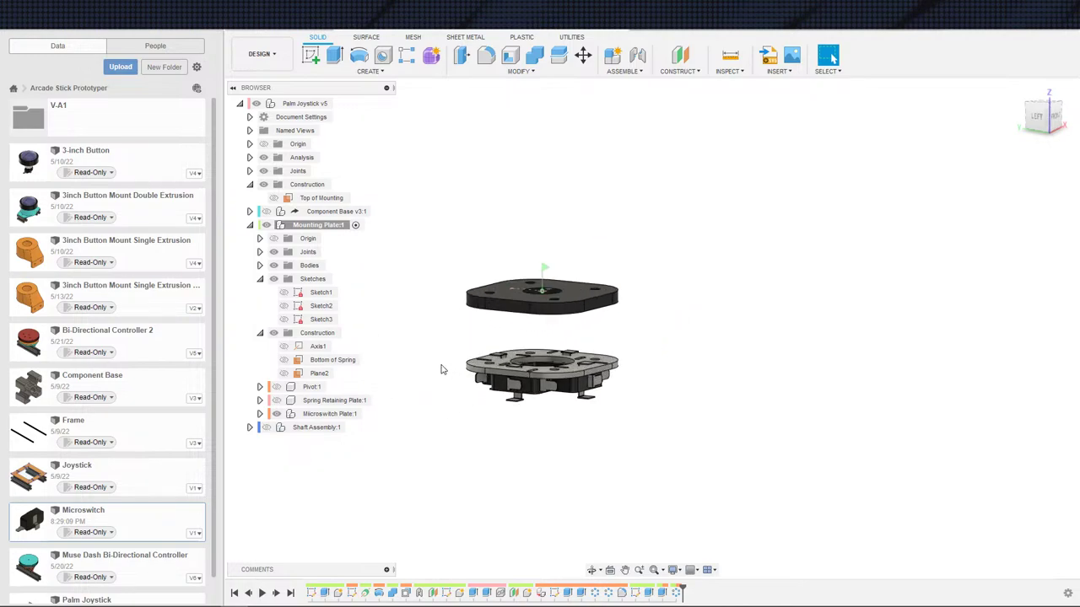
shift+middle_drag(441, 369, 528, 398)
scroll(528, 398, up, 2)
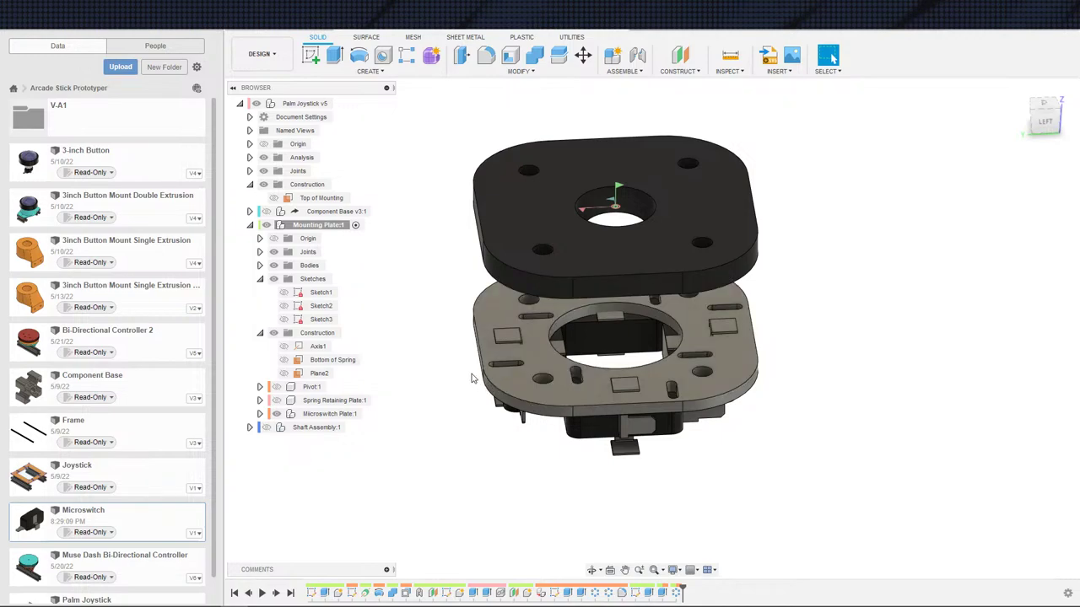
scroll(520, 453, down, 2)
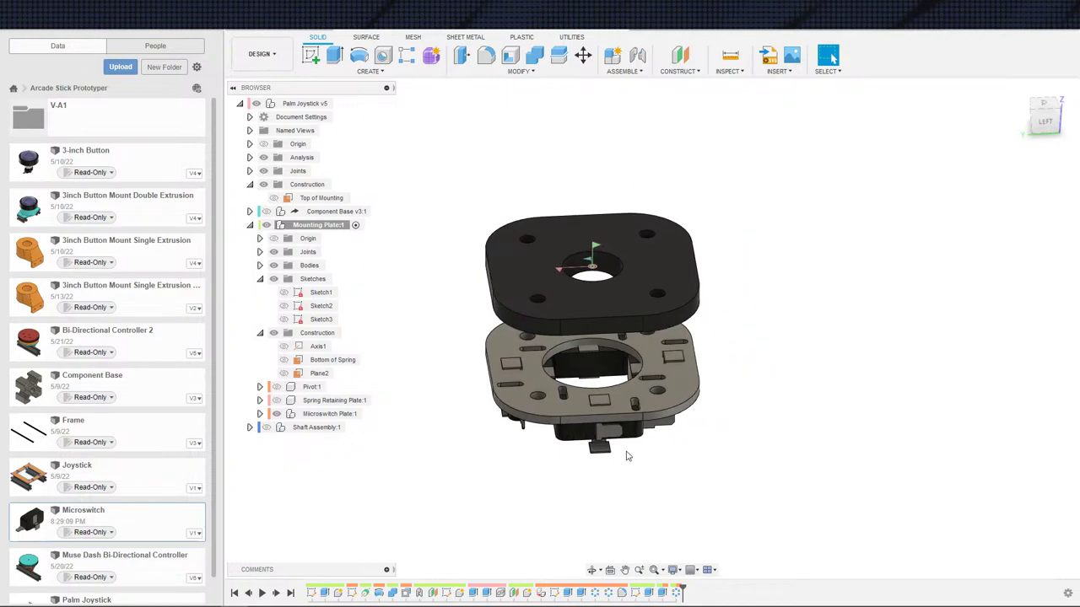
- Apply the Plastic - Matte (Orange) appearance to the microswitch plate body and close the appearance settings
key(a)
click(882, 334)
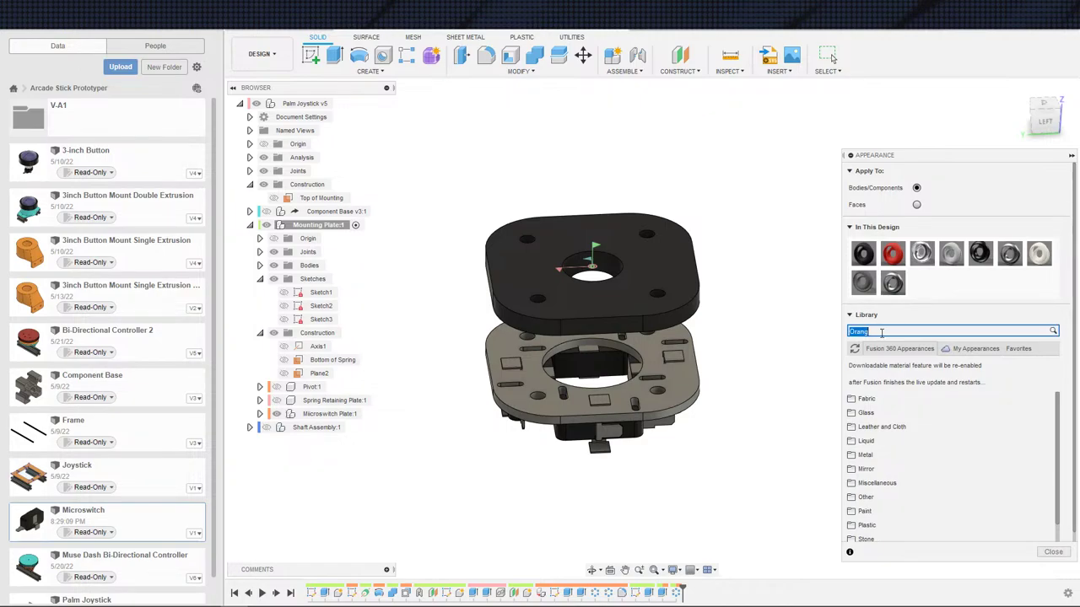
drag(865, 416, 727, 394)
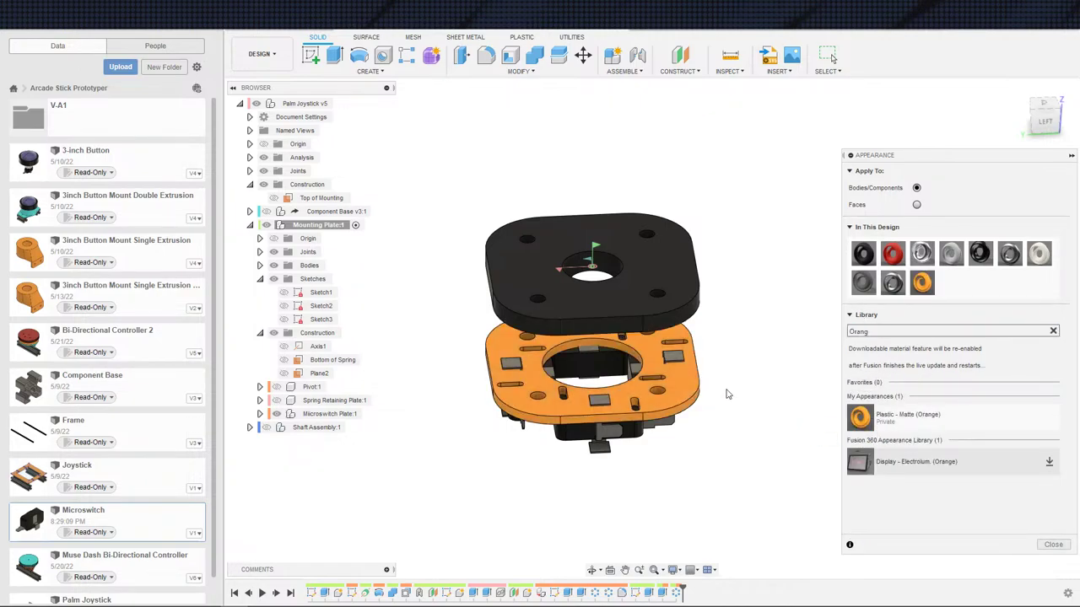
scroll(738, 377, down, 3)
middle_drag(510, 438, 411, 405)
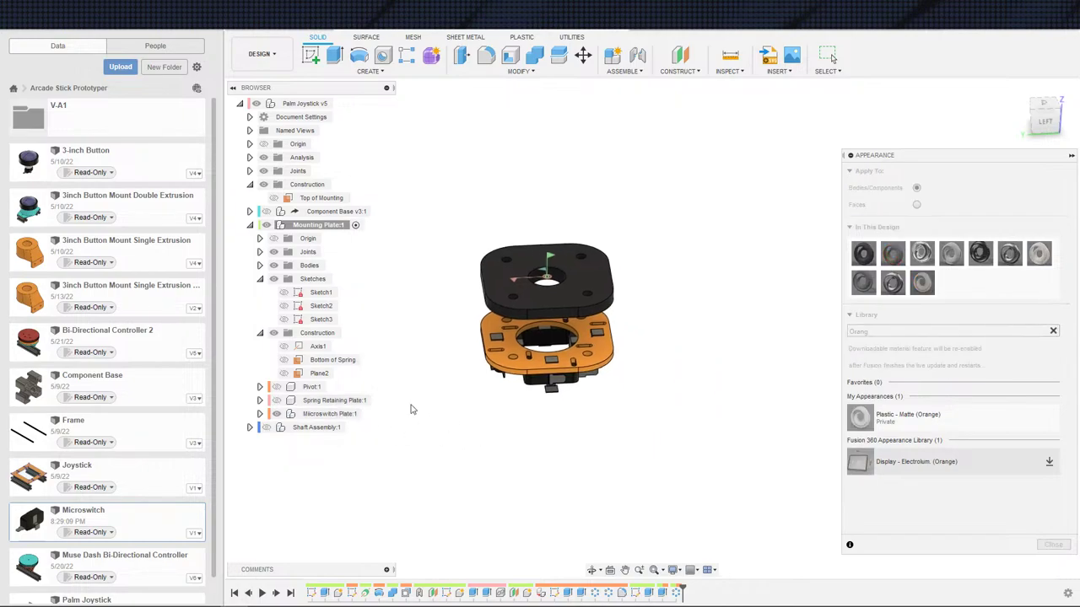
scroll(575, 421, up, 3)
shift+middle_drag(569, 352, 568, 248)
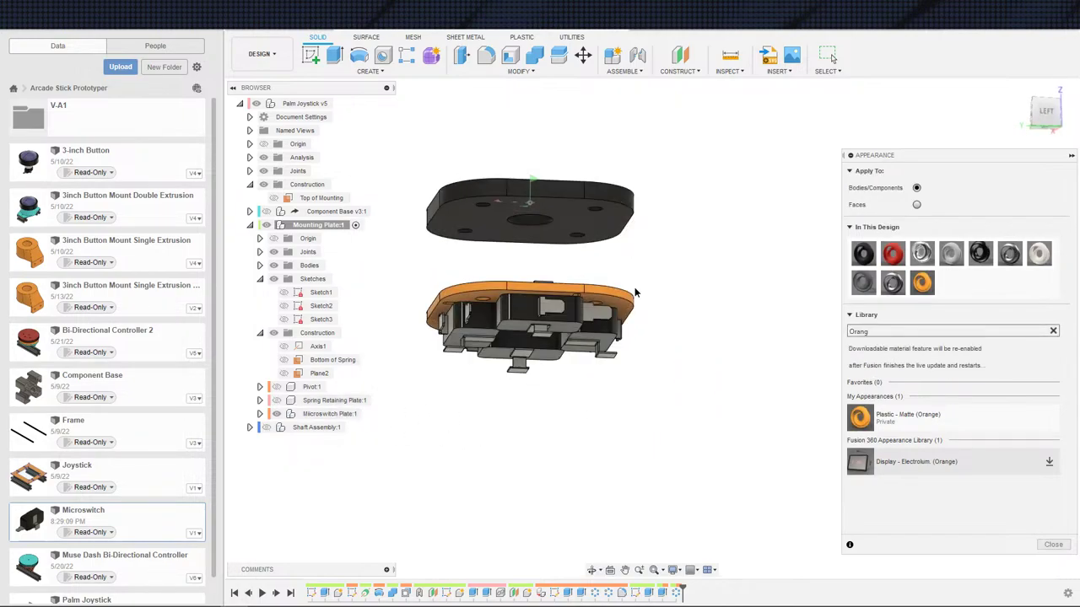
shift+middle_drag(635, 293, 436, 408)
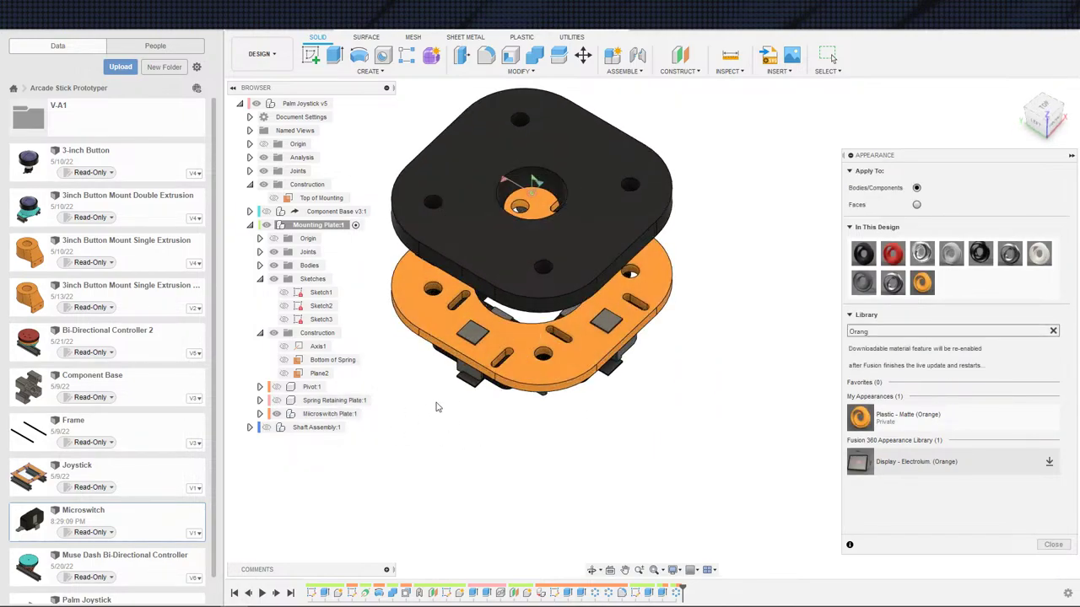
scroll(393, 422, down, 2)
shift+middle_drag(394, 447, 398, 414)
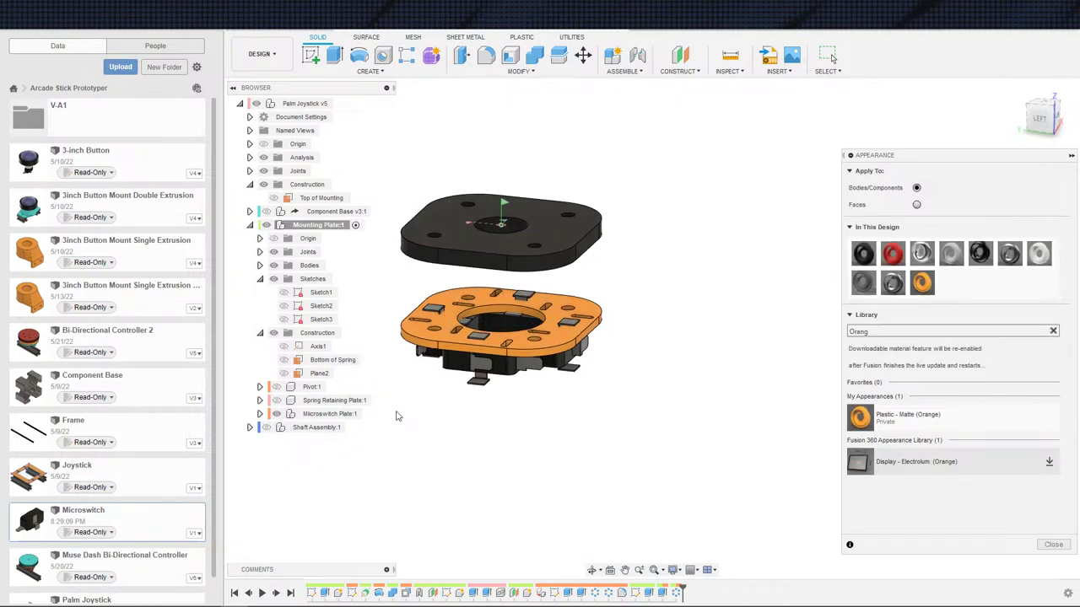
key(Escape)
middle_drag(466, 448, 561, 453)
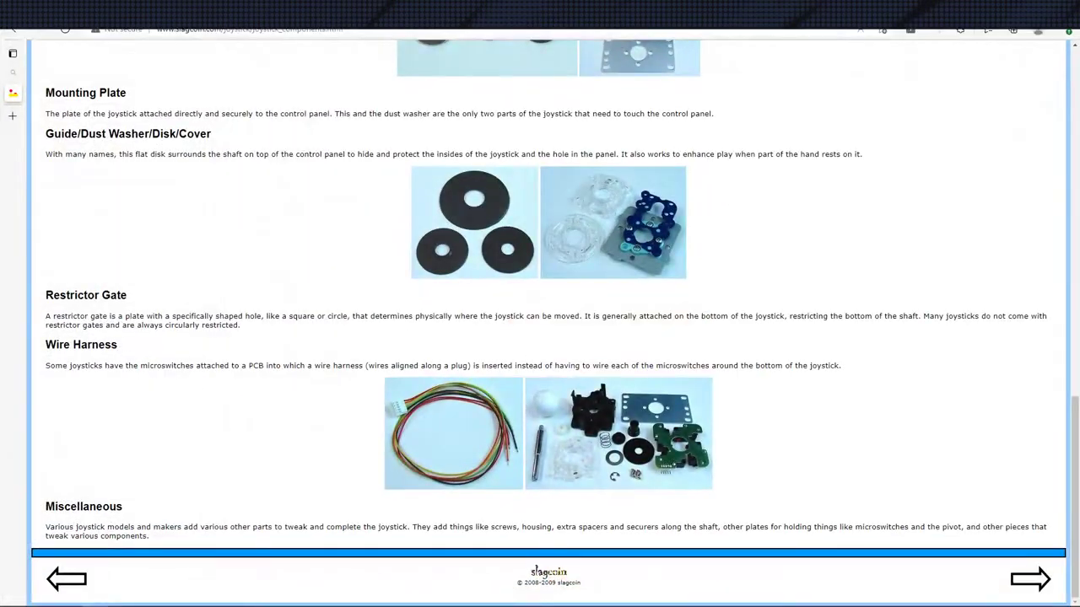
- Switch to the browser and review the Joystick Components page, from the labelled cross-section to the mounting plate, restrictor gate and wire harness sections
scroll(675, 415, up, 15)
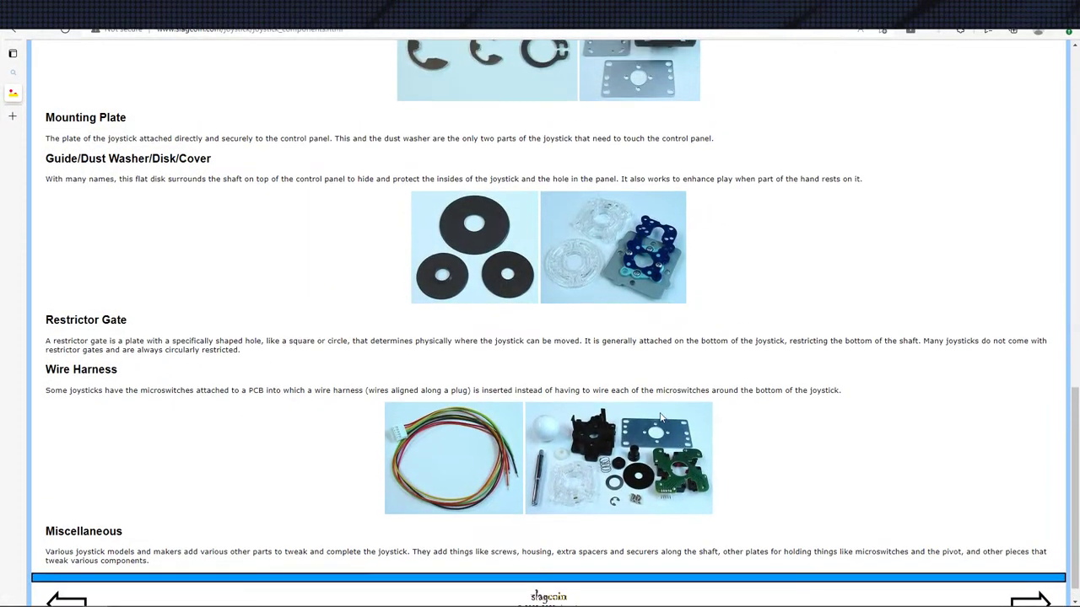
scroll(650, 365, up, 2)
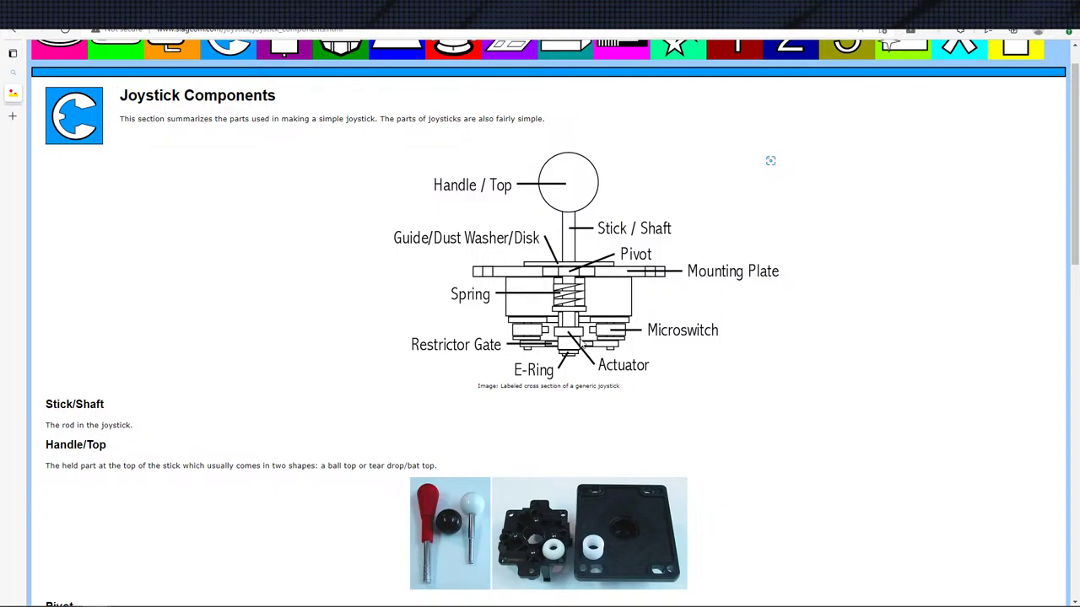
scroll(580, 341, down, 5)
scroll(553, 287, up, 2)
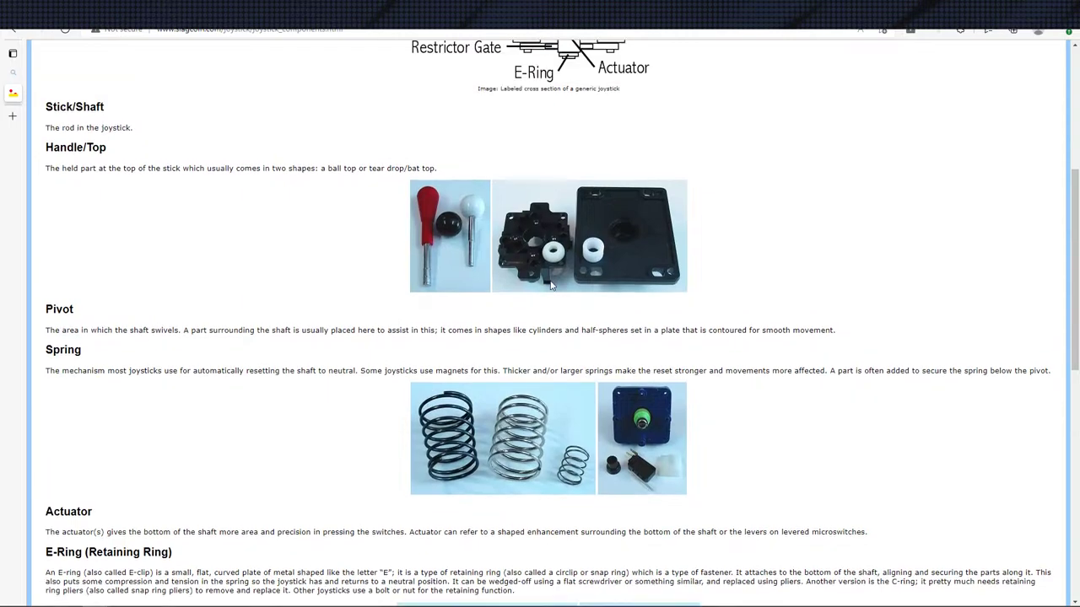
scroll(531, 291, up, 1)
scroll(532, 315, down, 5)
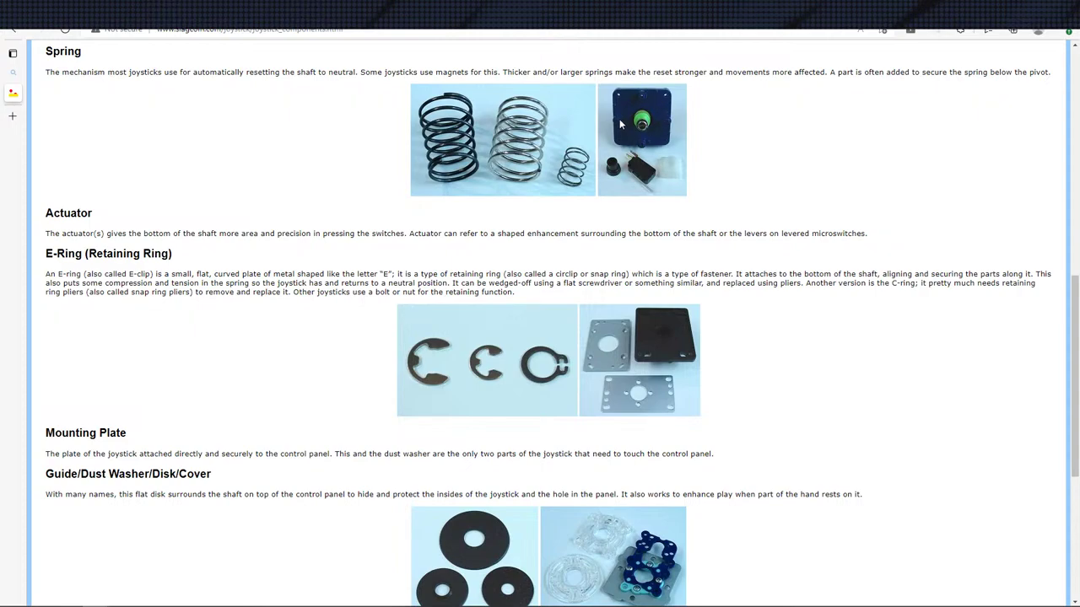
scroll(629, 143, down, 5)
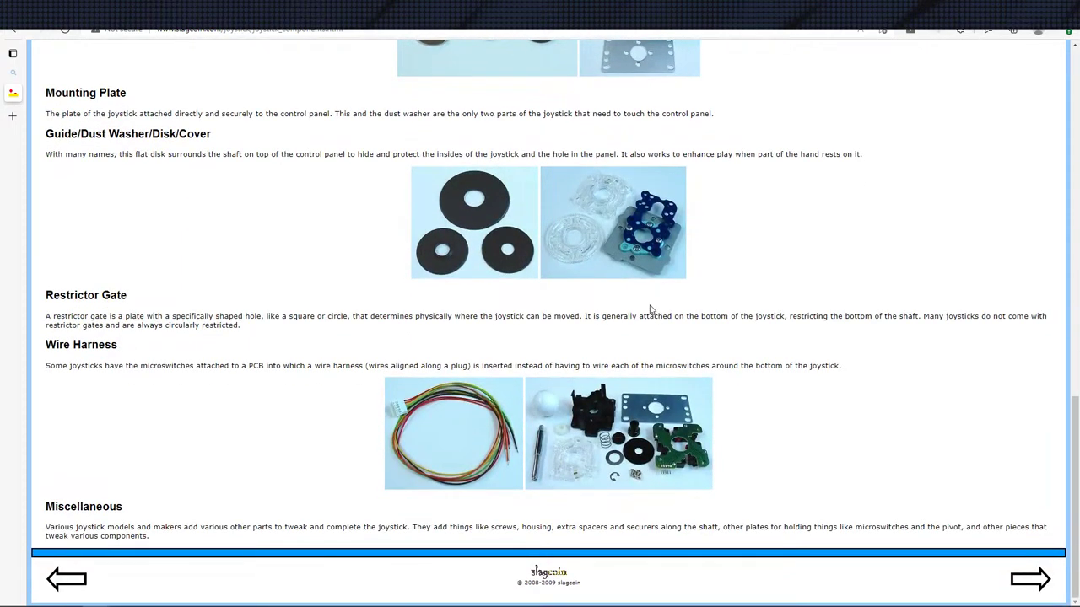
- Open the photo of the disassembled joystick parts in a new tab and enlarge it to examine the individual components
right_click(603, 412)
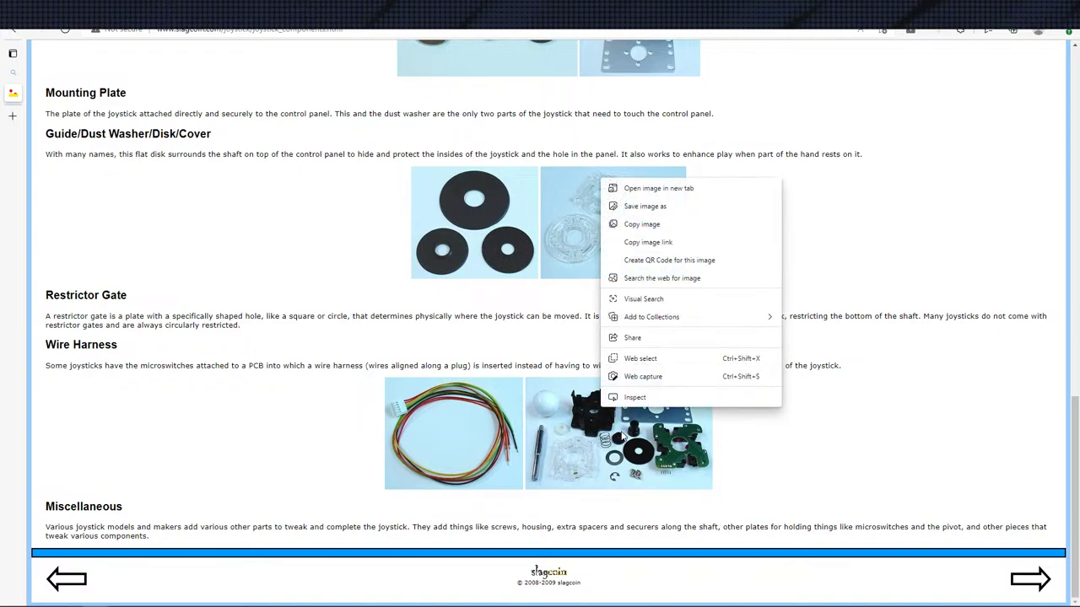
click(646, 196)
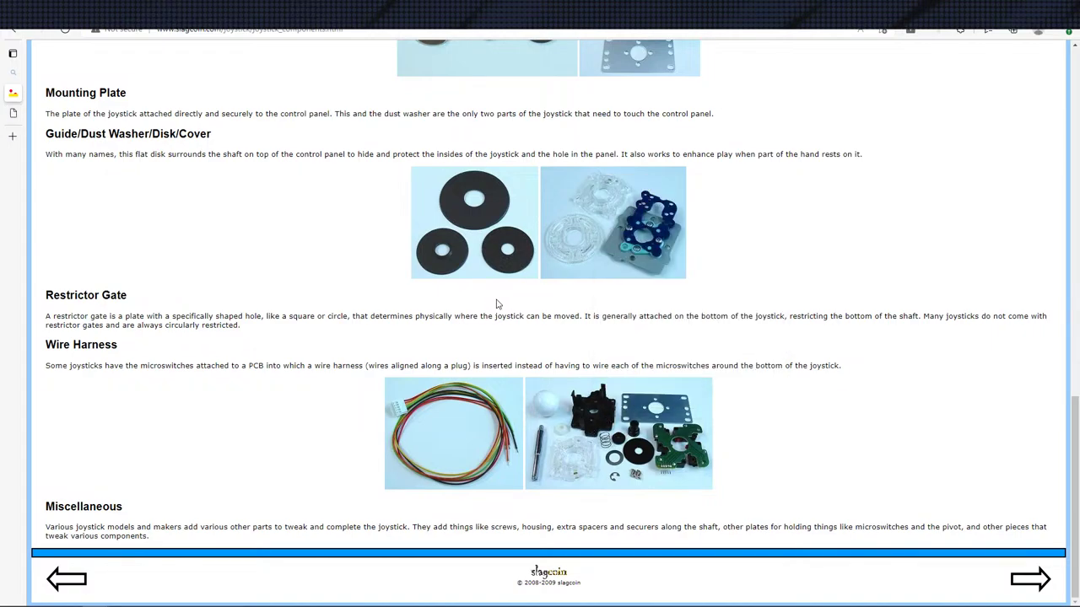
key(ctrl+Tab)
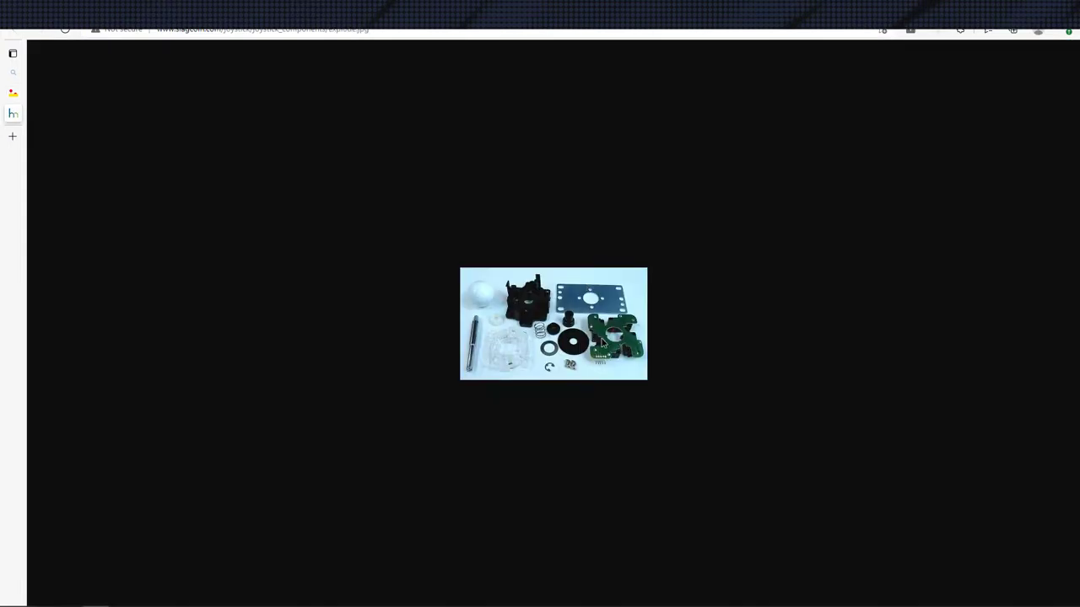
ctrl+scroll(523, 310, up, 9)
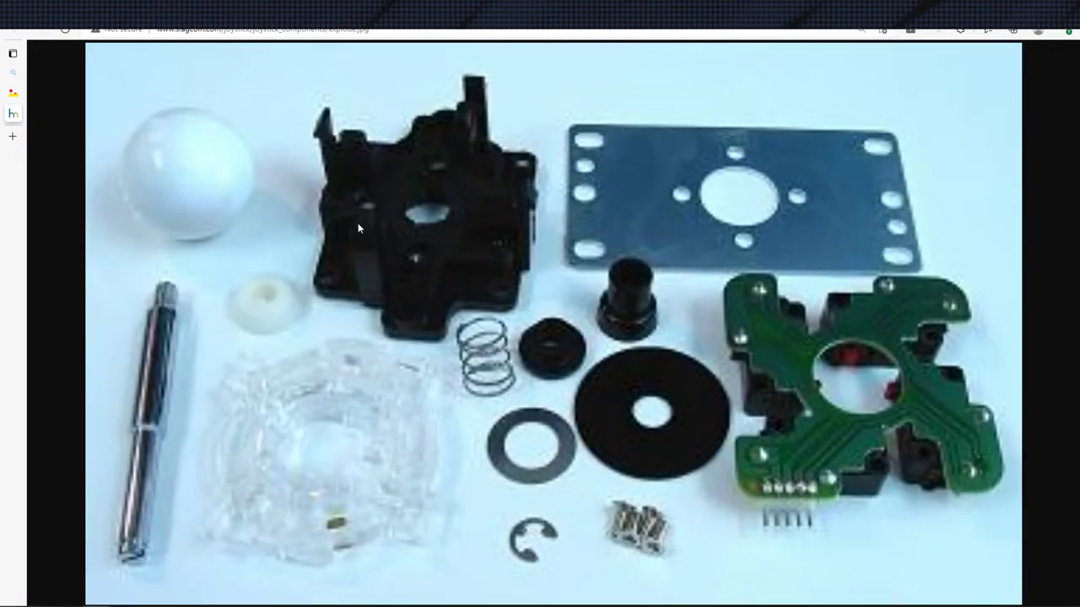
ctrl+scroll(370, 211, down, 4)
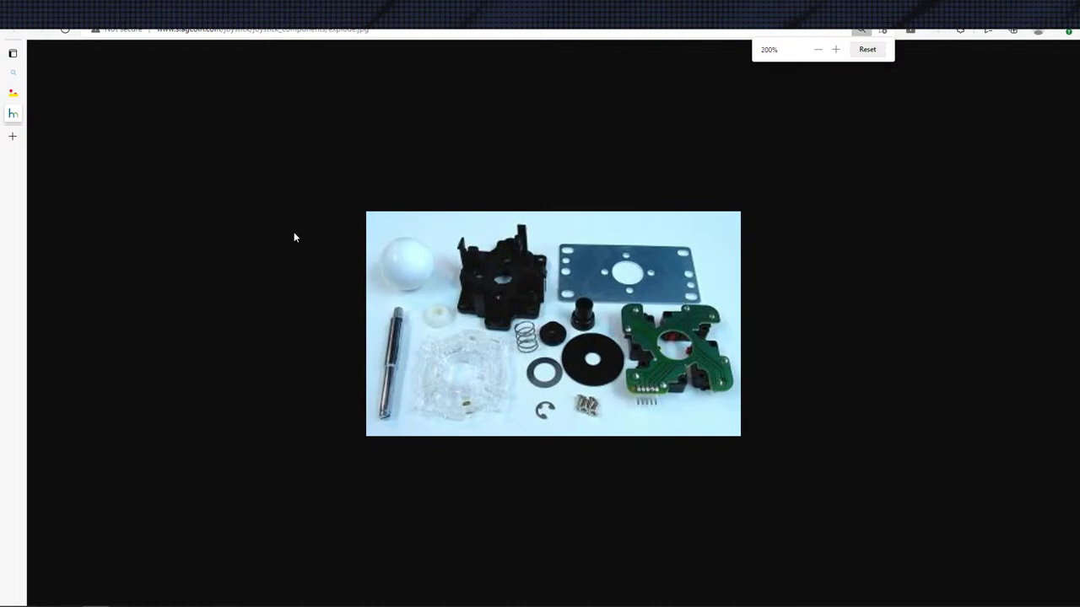
key(alt+Left)
- Search the web for "joystick breakdown" in a new tab and show the image results
key(ctrl+t)
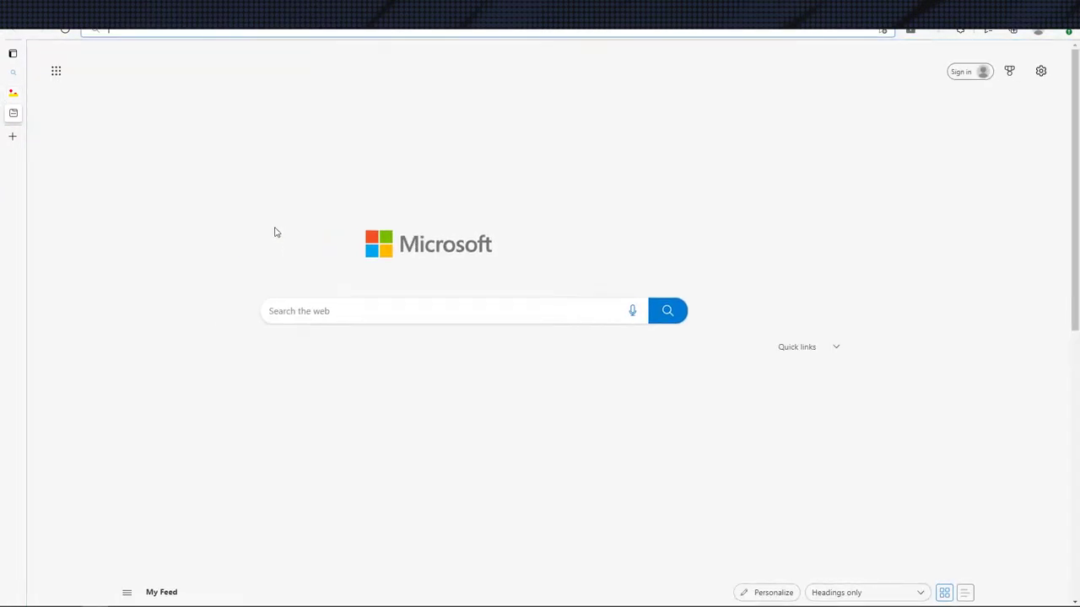
text(joystick breakd)
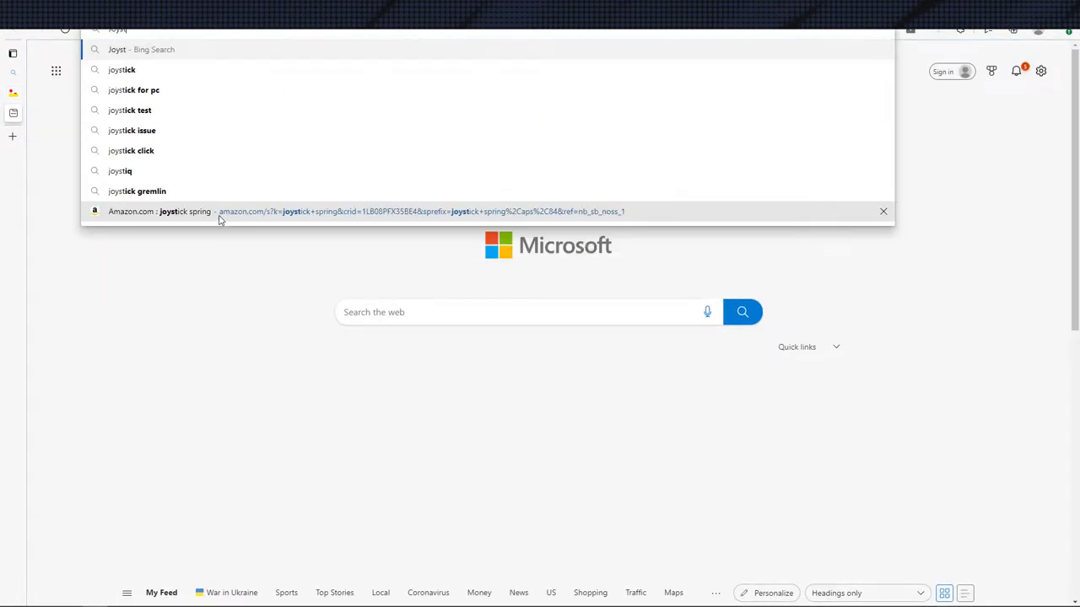
text(own)
key(Return)
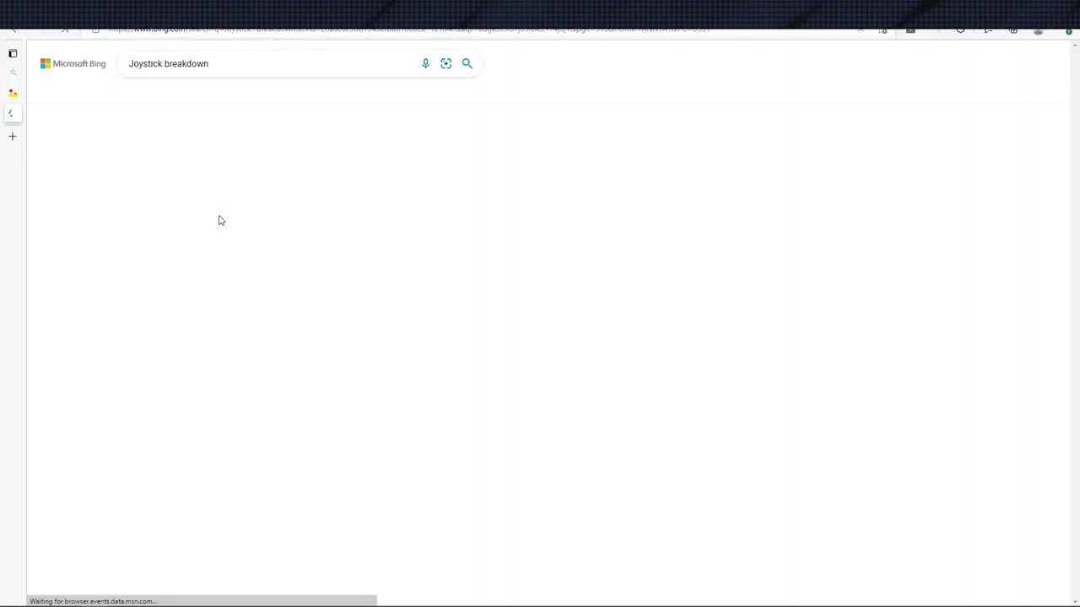
click(220, 93)
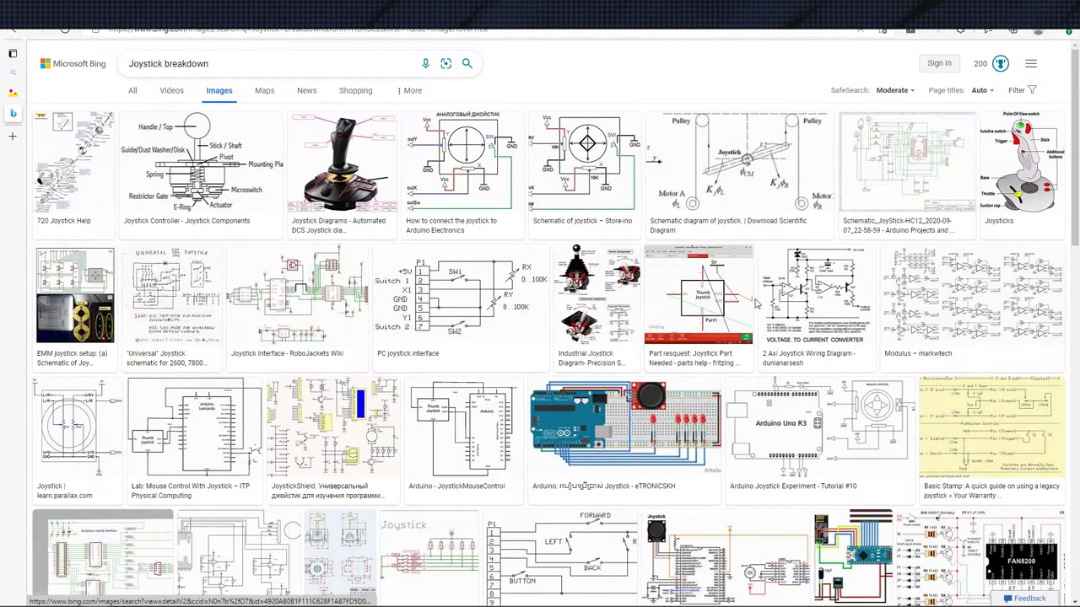
- Look through the image results for a breakdown showing how a joystick's mounting plate and housing fit together
scroll(582, 329, down, 1)
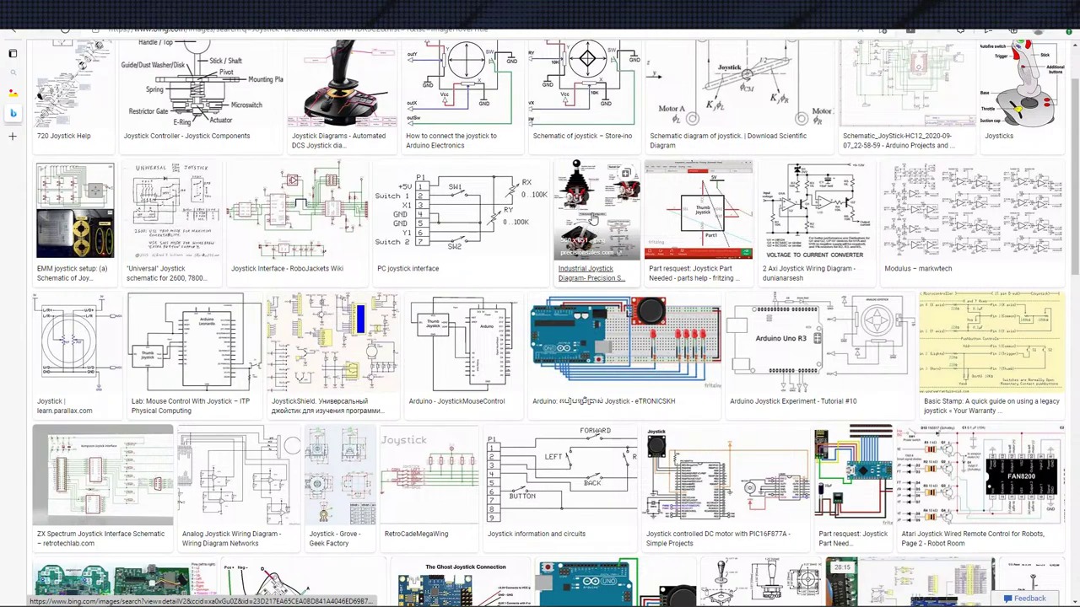
scroll(600, 287, down, 4)
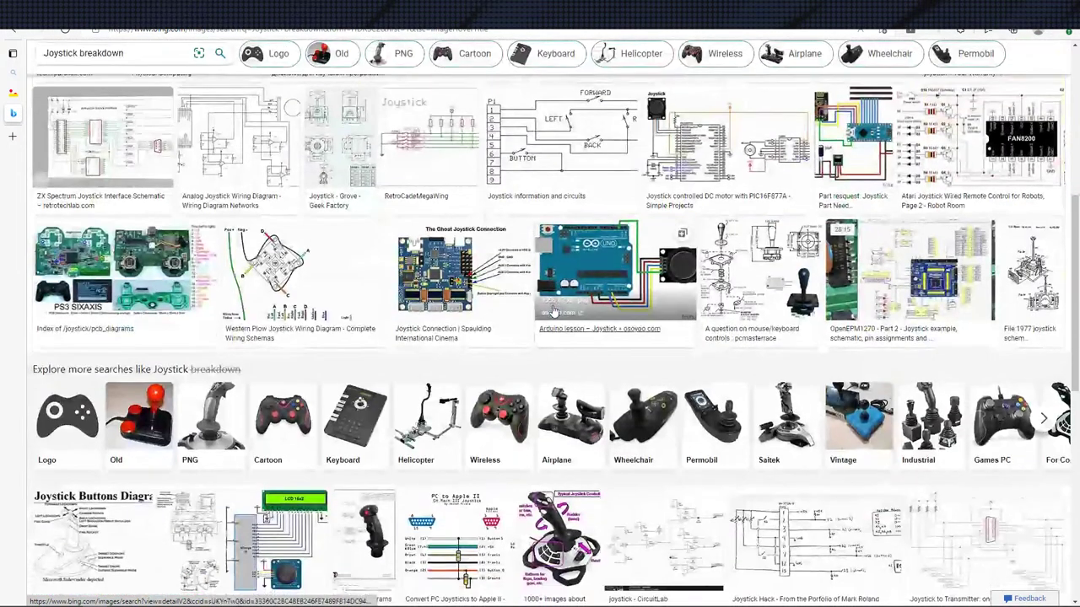
scroll(553, 312, down, 1)
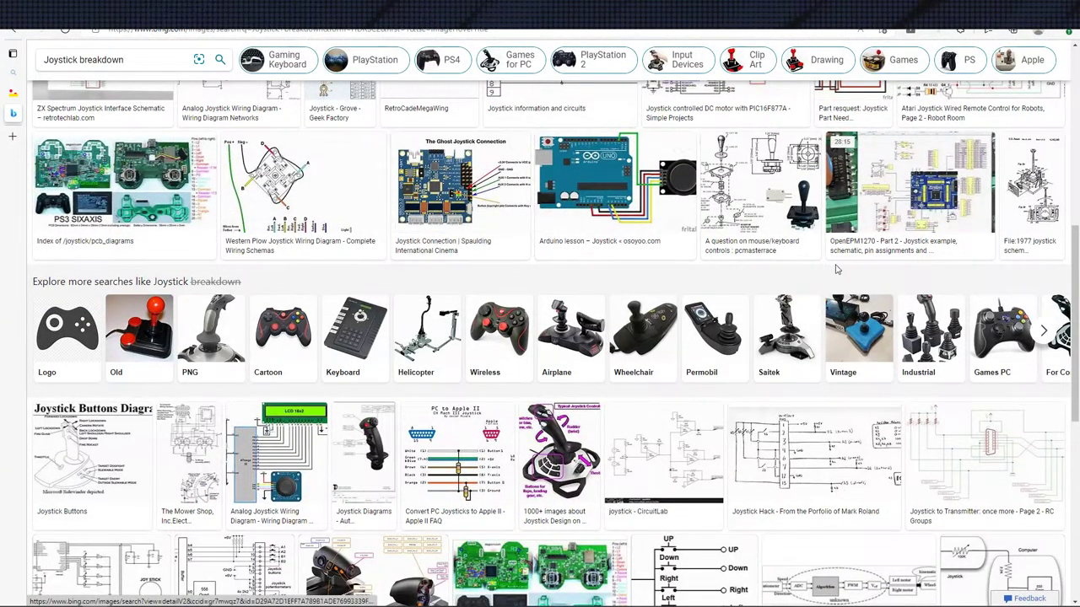
scroll(948, 283, down, 2)
scroll(818, 288, down, 1)
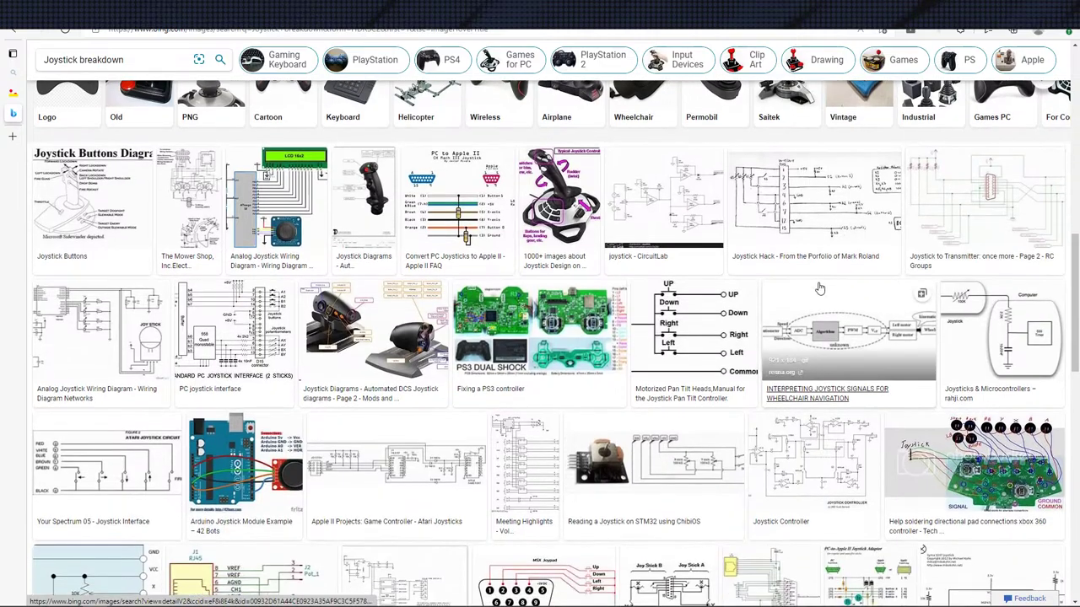
scroll(807, 300, up, 2)
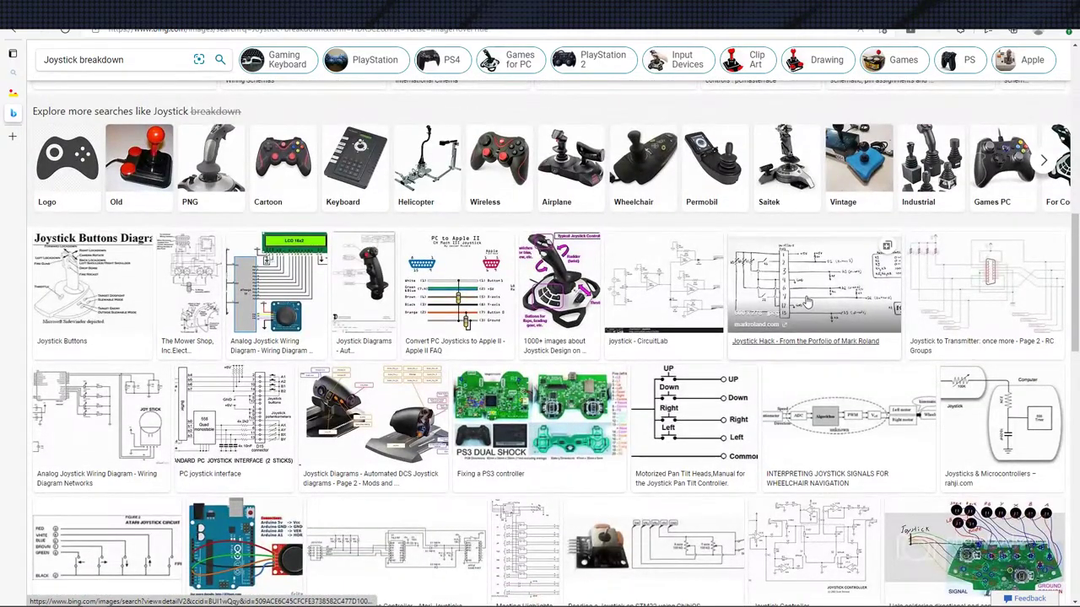
scroll(806, 302, down, 10)
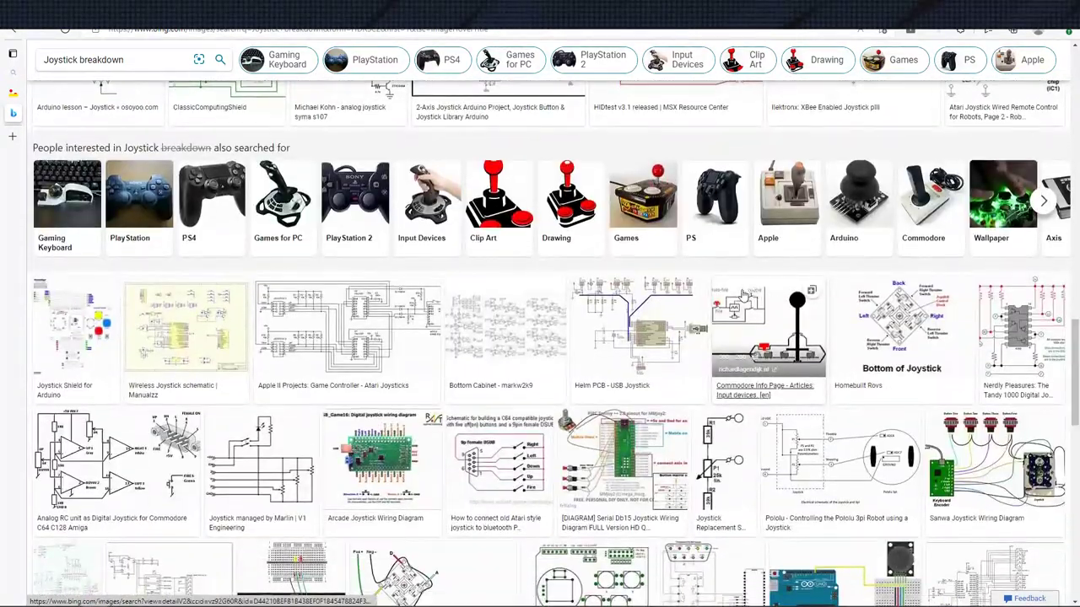
scroll(744, 294, down, 5)
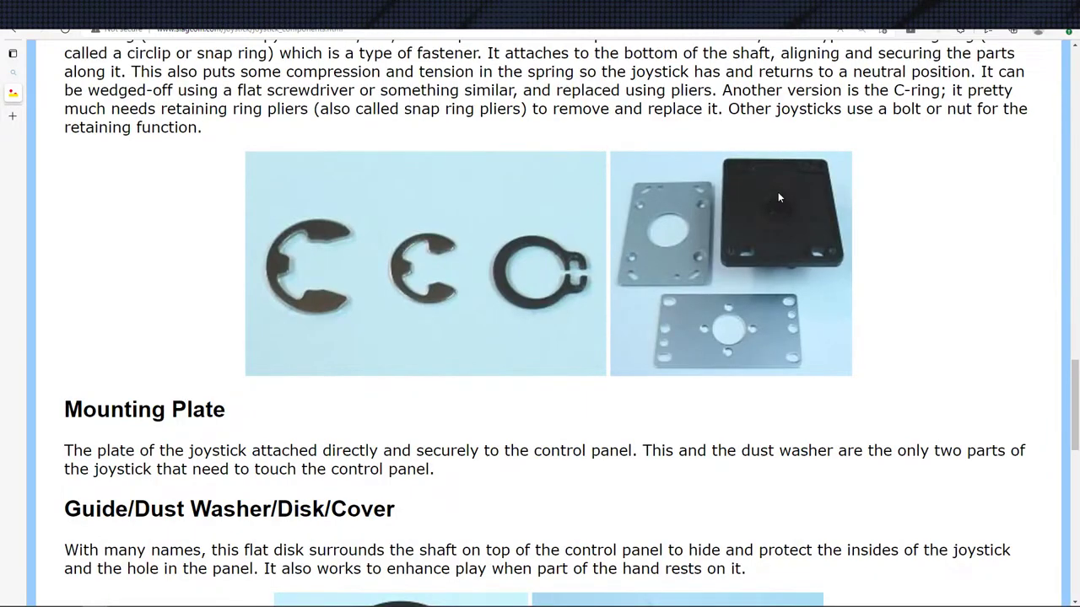
- Return to the Palm Joystick model and examine the mounting plate and microswitch plate from above and below
scroll(779, 197, up, 4)
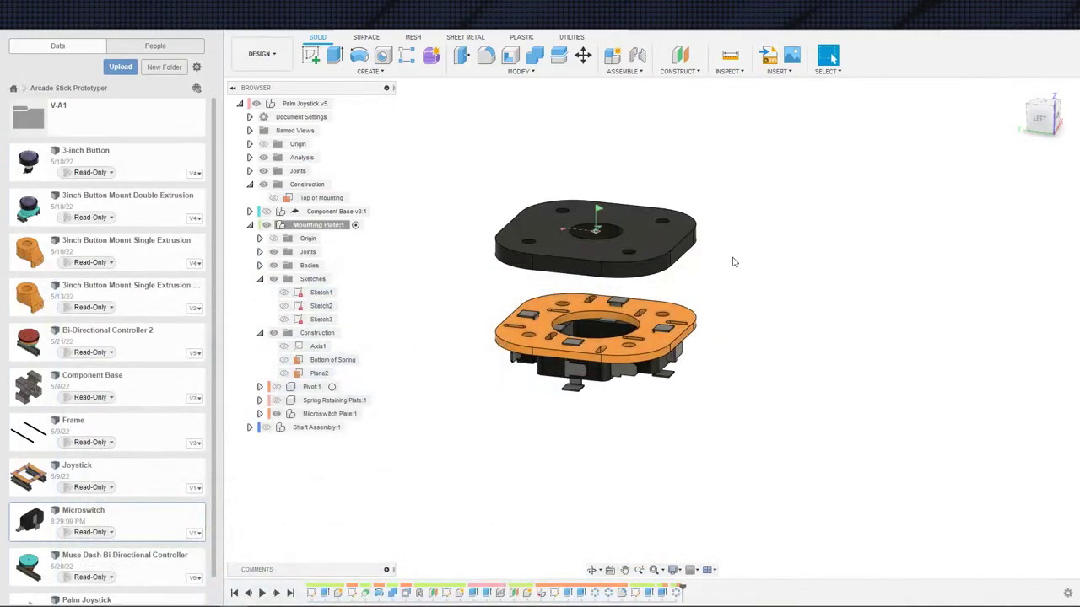
mouse_move(733, 260)
shift+middle_down()
mouse_move(584, 235)
mouse_move(559, 255)
mouse_move(547, 214)
mouse_move(487, 245)
mouse_move(470, 211)
shift+middle_up()
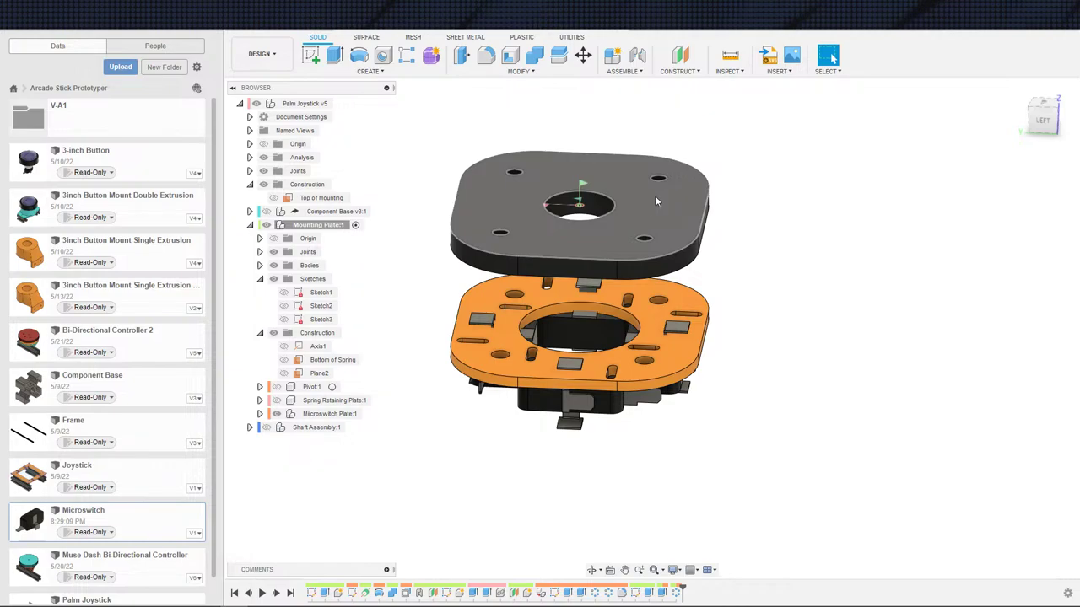
scroll(655, 198, up, 2)
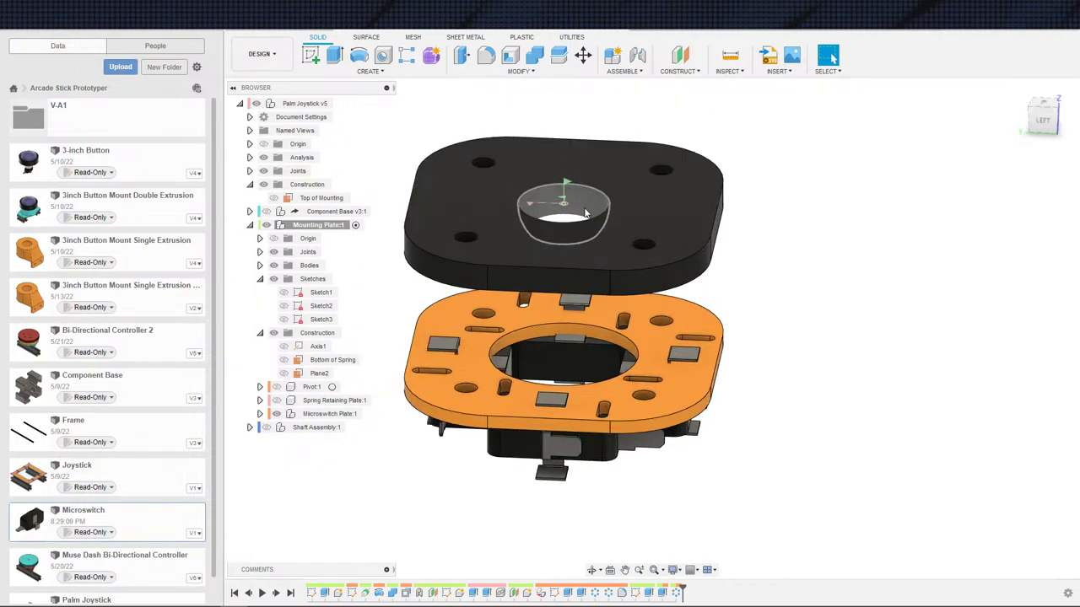
shift+middle_drag(583, 204, 663, 221)
shift+middle_drag(614, 256, 606, 468)
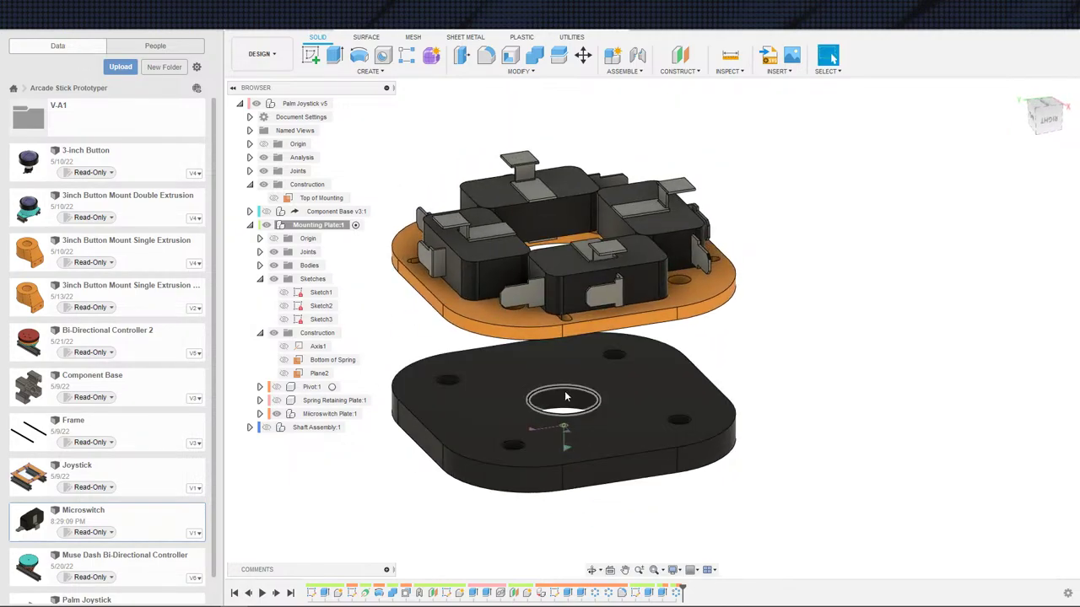
shift+middle_drag(564, 390, 565, 429)
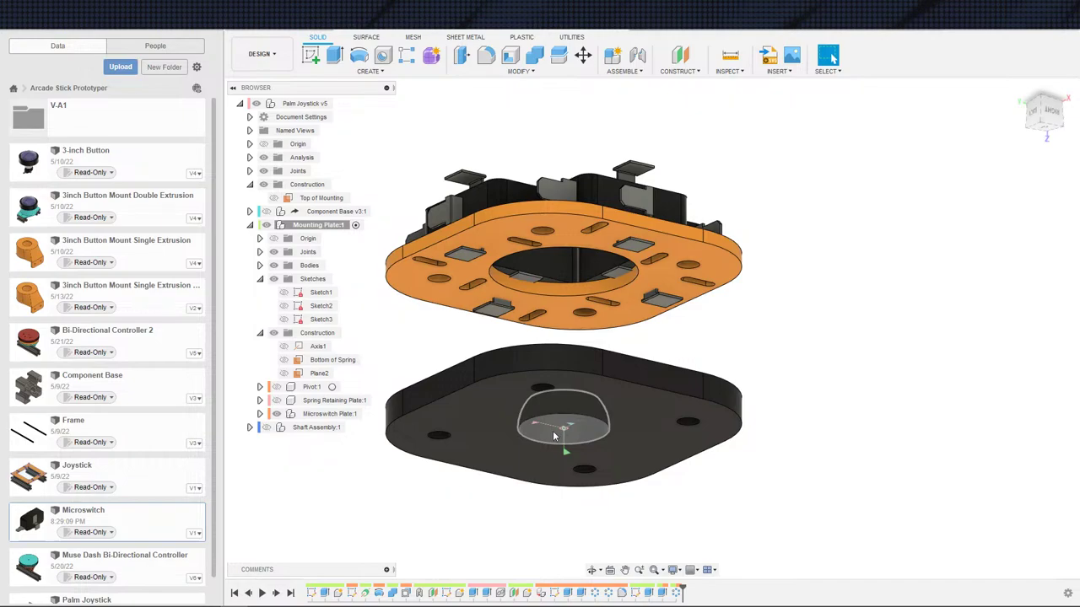
shift+middle_drag(541, 425, 696, 413)
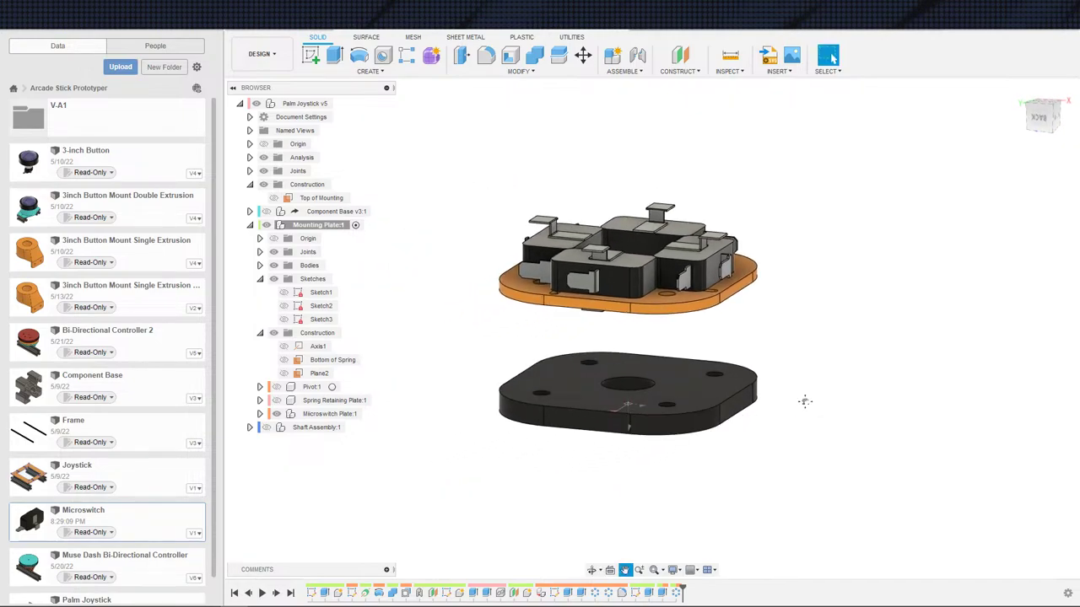
middle_drag(804, 402, 720, 420)
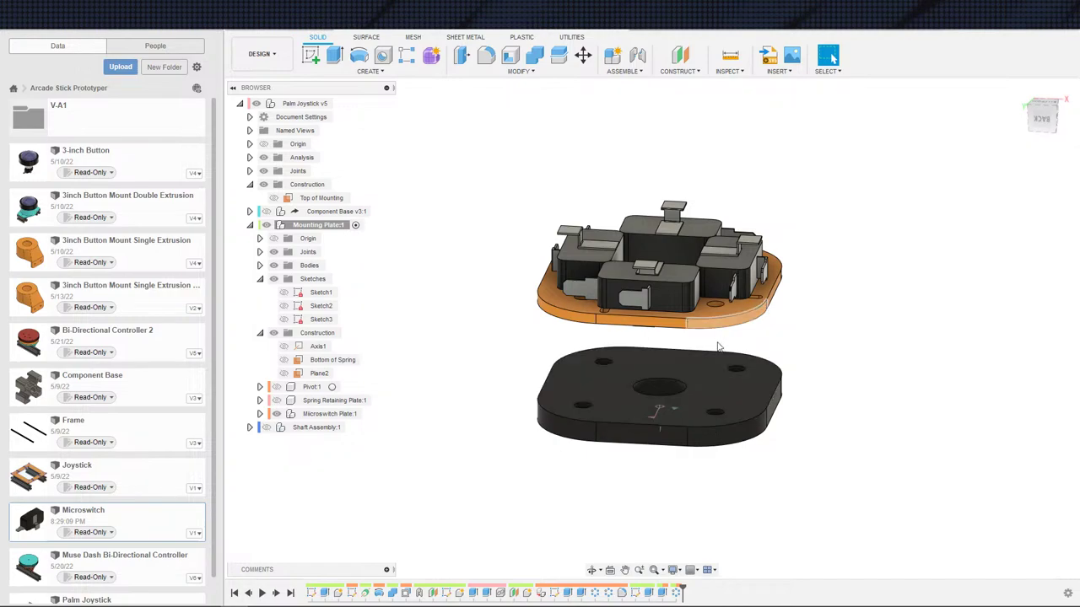
shift+middle_drag(719, 346, 767, 420)
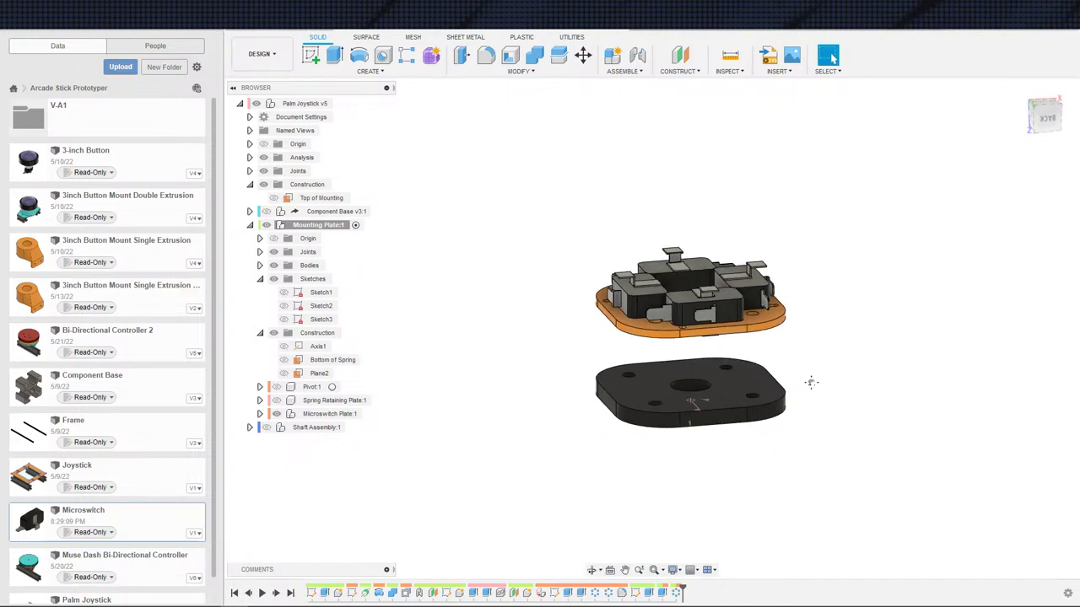
shift+middle_drag(812, 381, 409, 282)
- Create a new internal component named Spacers inside the Mounting Plate component
right_click(332, 227)
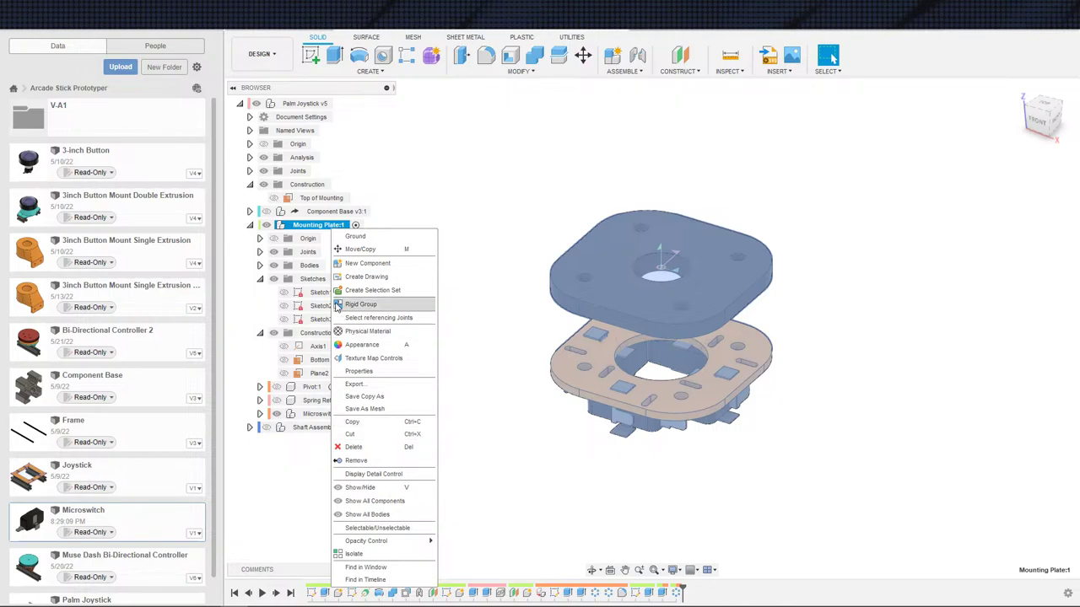
click(364, 263)
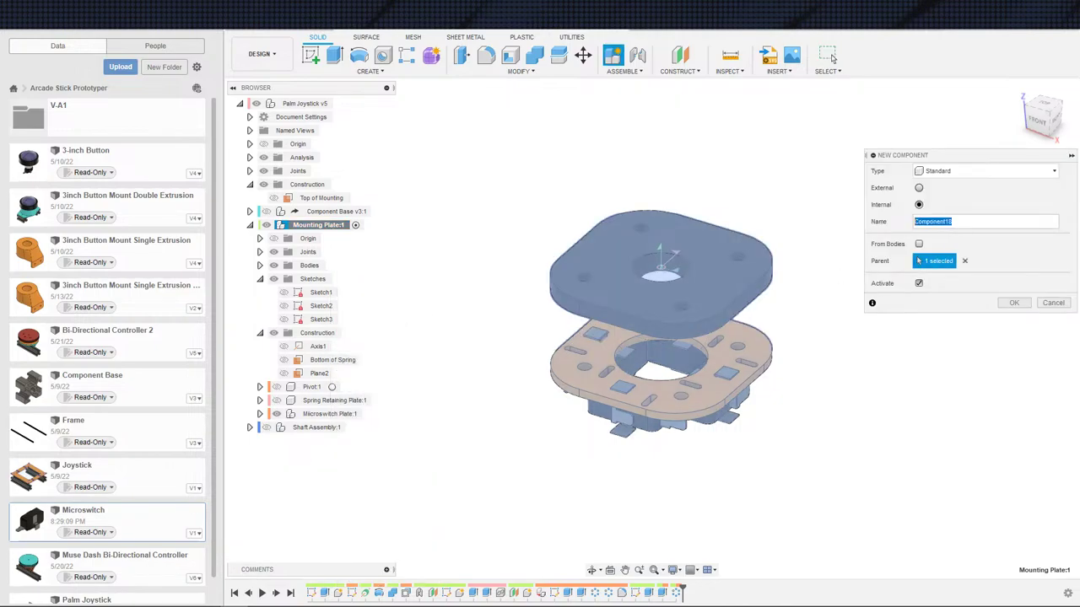
text(Spacers)
key(Return)
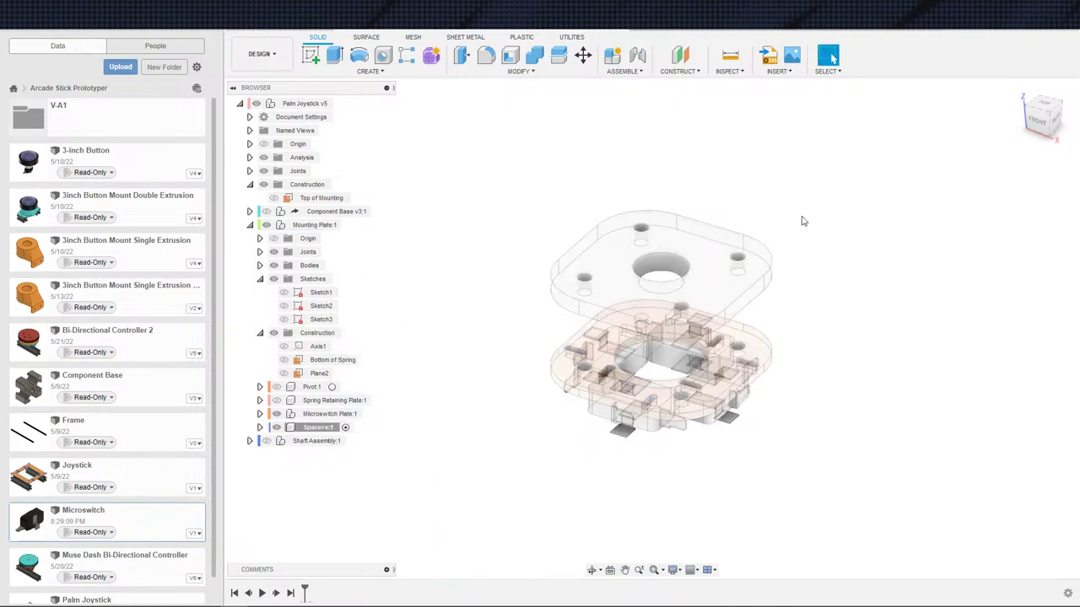
- Start a sketch on the underside of the mounting plate and project that face's outline and holes into it
middle_drag(495, 377, 477, 398)
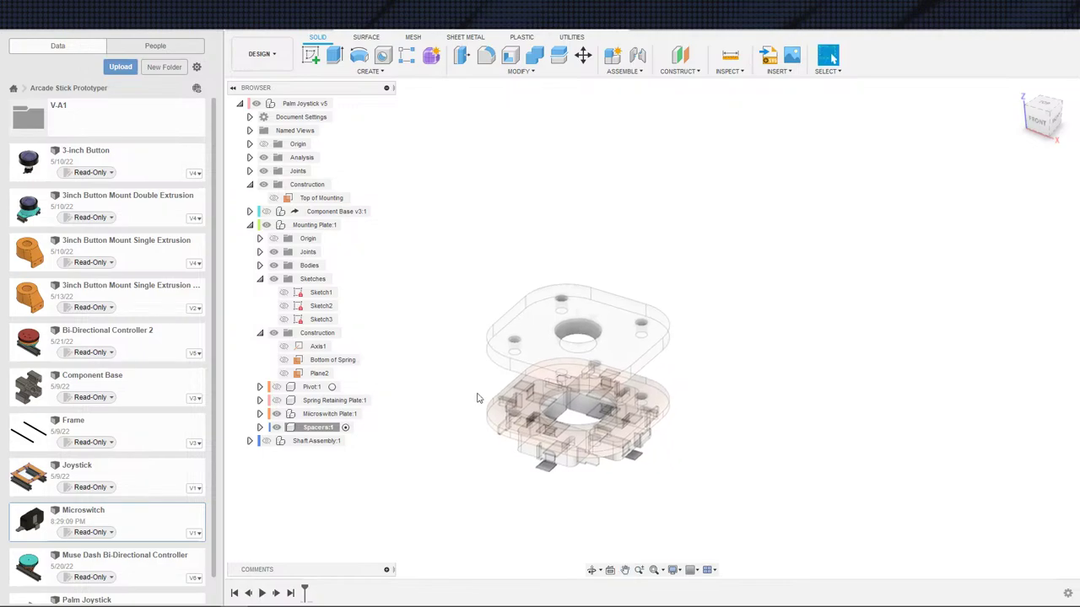
scroll(429, 434, up, 2)
key(s)
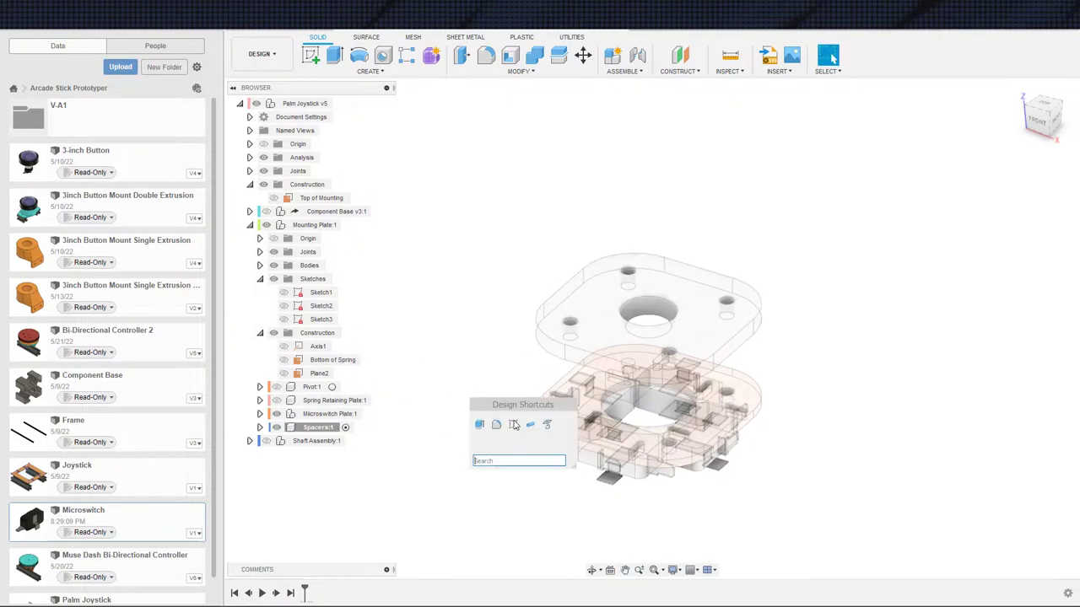
click(547, 425)
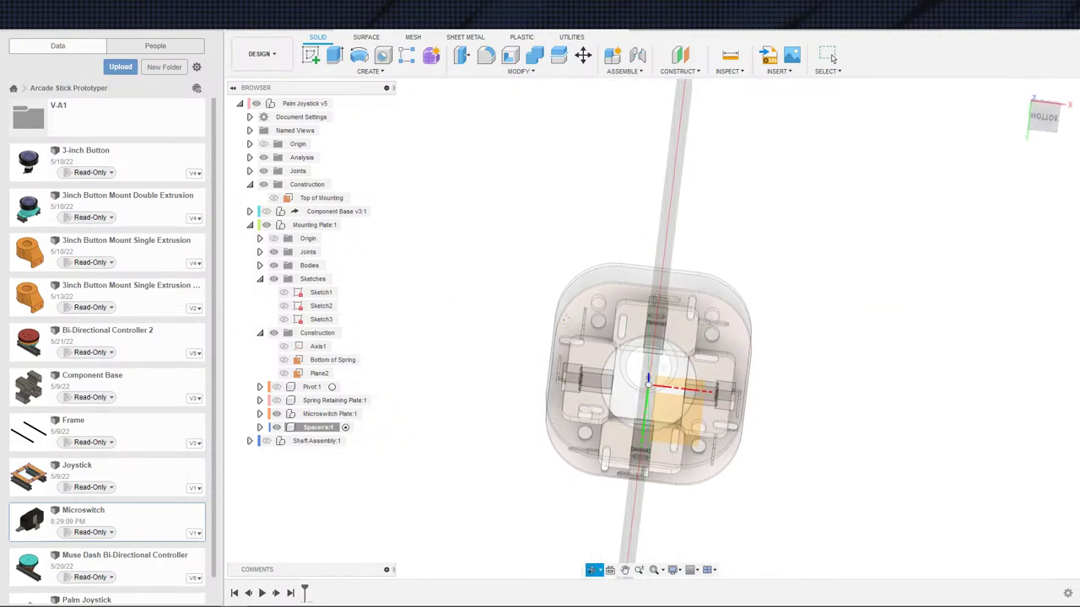
shift+middle_drag(629, 388, 663, 307)
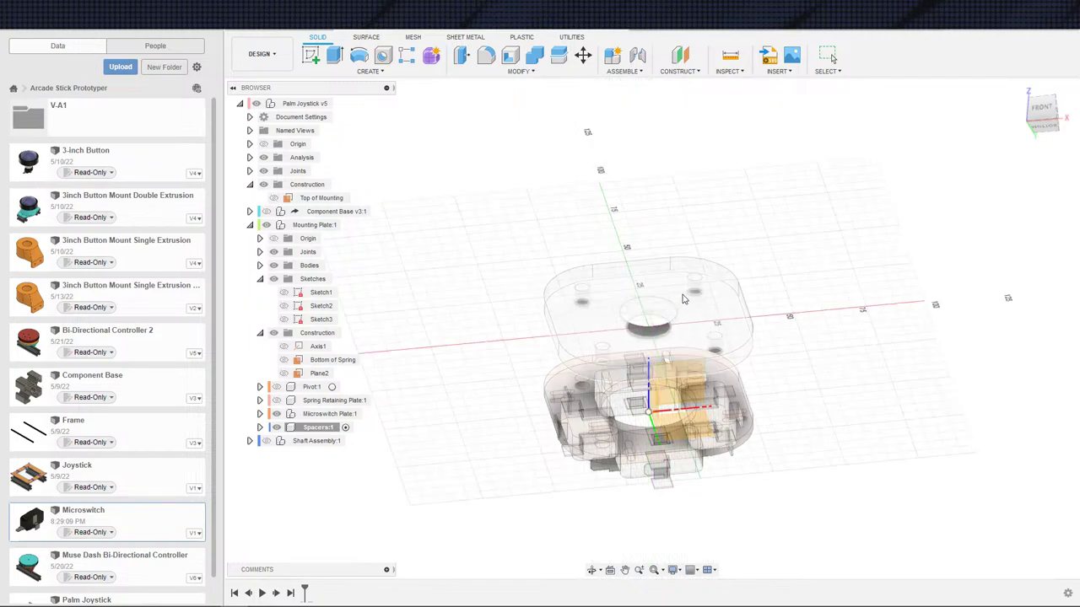
click(684, 296)
key(s)
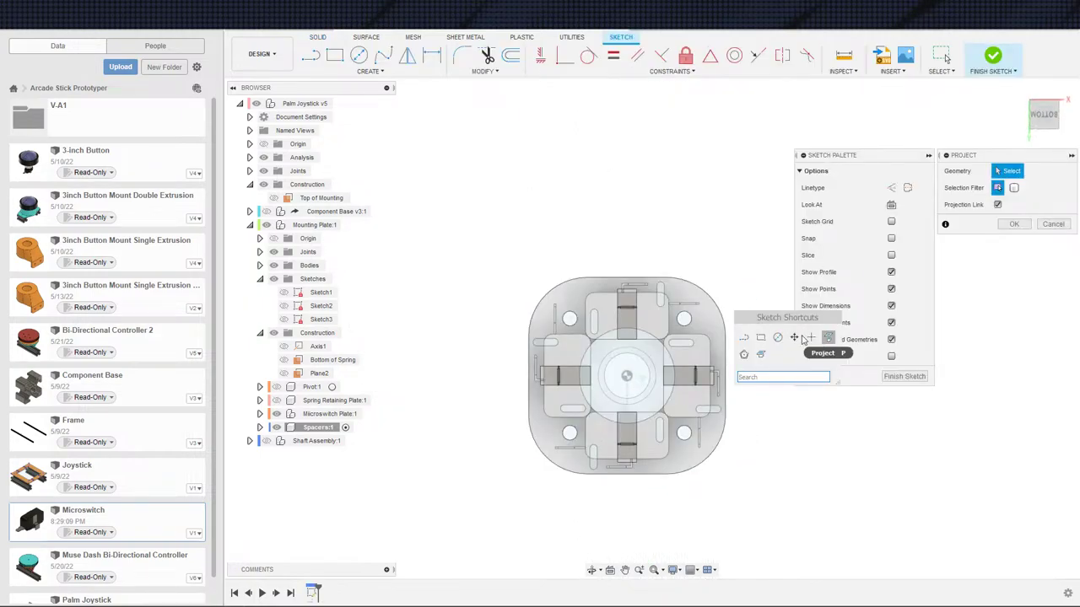
click(710, 317)
shift+middle_drag(700, 274, 671, 328)
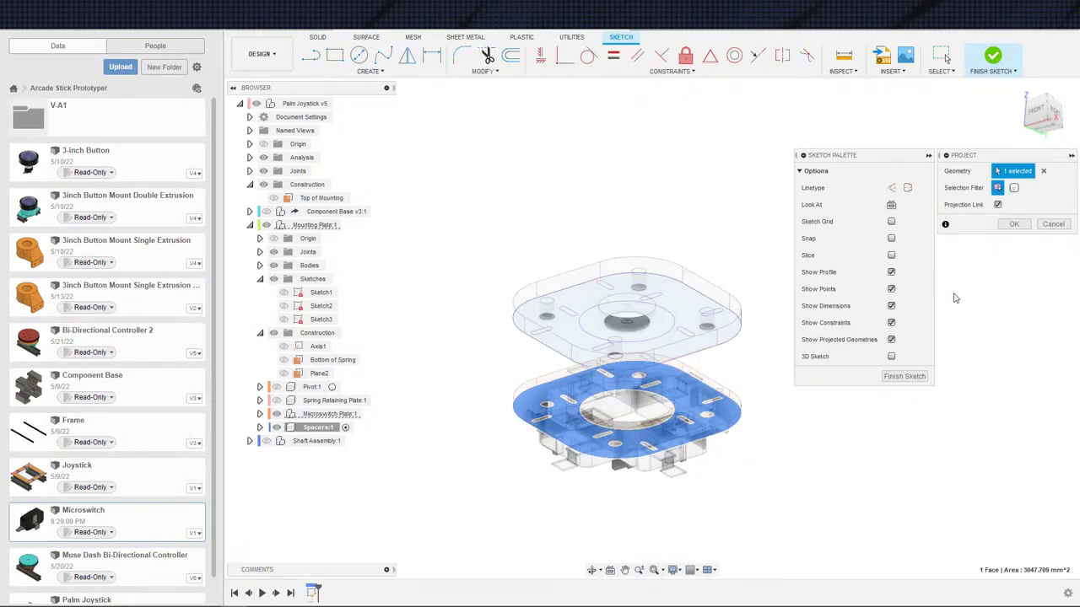
click(1044, 170)
click(628, 308)
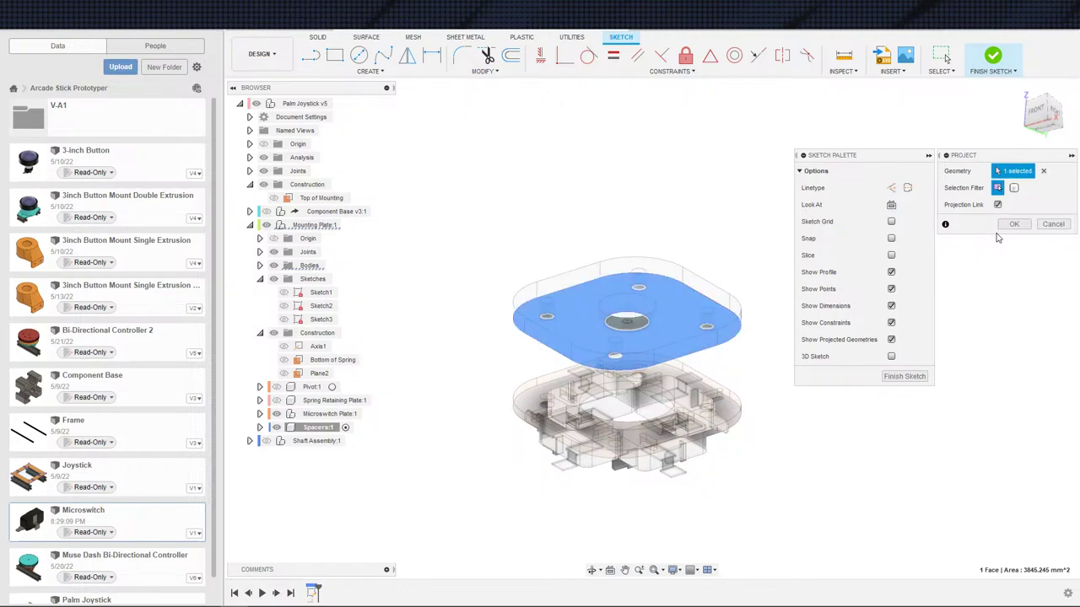
click(1014, 223)
shift+middle_drag(755, 298, 768, 293)
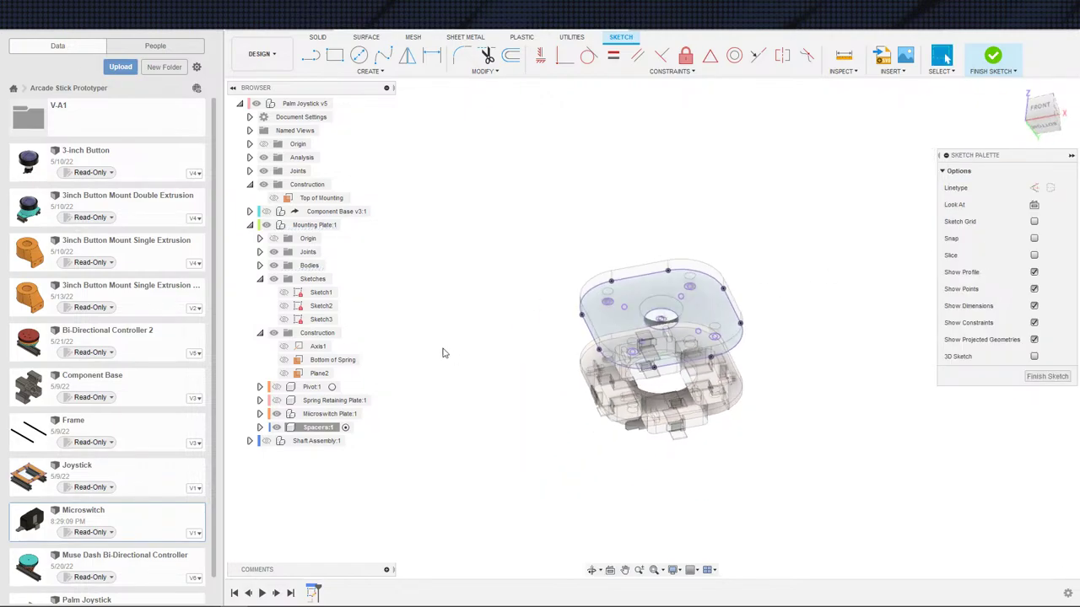
- Hide the Microswitch Plate component and the mounting plate's bodies so only the projected sketch is shown
click(276, 414)
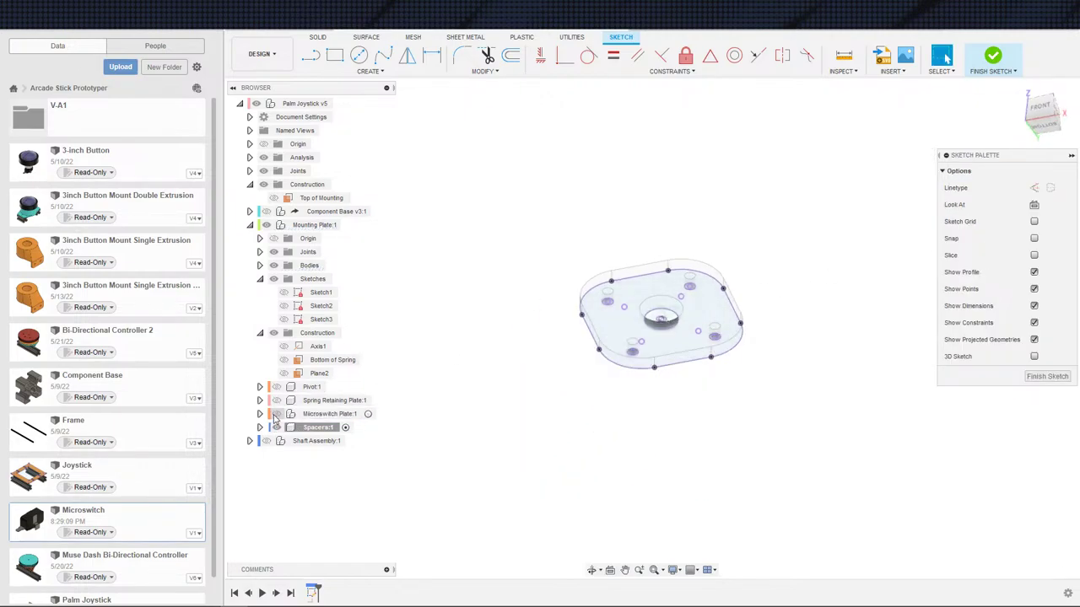
shift+middle_drag(455, 378, 462, 355)
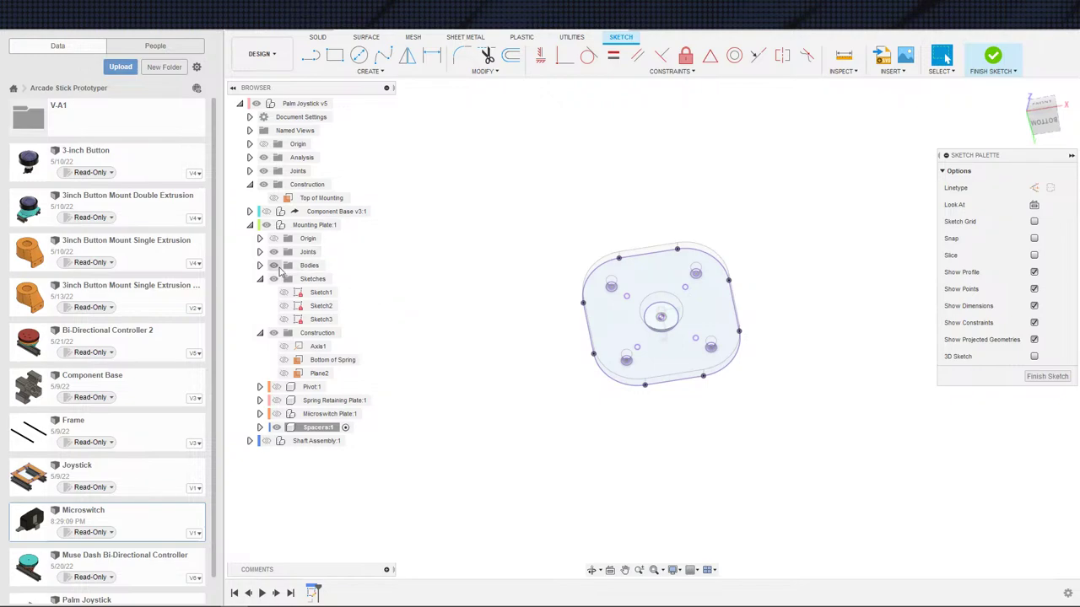
click(274, 265)
shift+middle_drag(529, 338, 546, 313)
scroll(557, 307, up, 3)
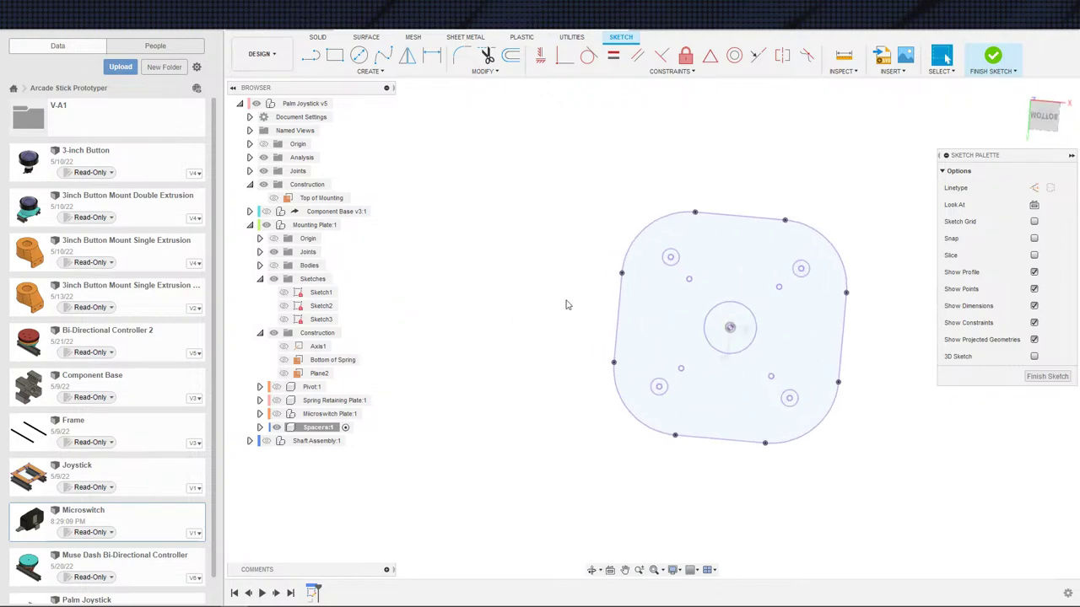
middle_drag(643, 292, 550, 283)
- Convert all the projected geometry in the spacer sketch to construction lines
mouse_move(454, 175)
mouse_down()
mouse_move(729, 347)
mouse_move(753, 432)
mouse_up()
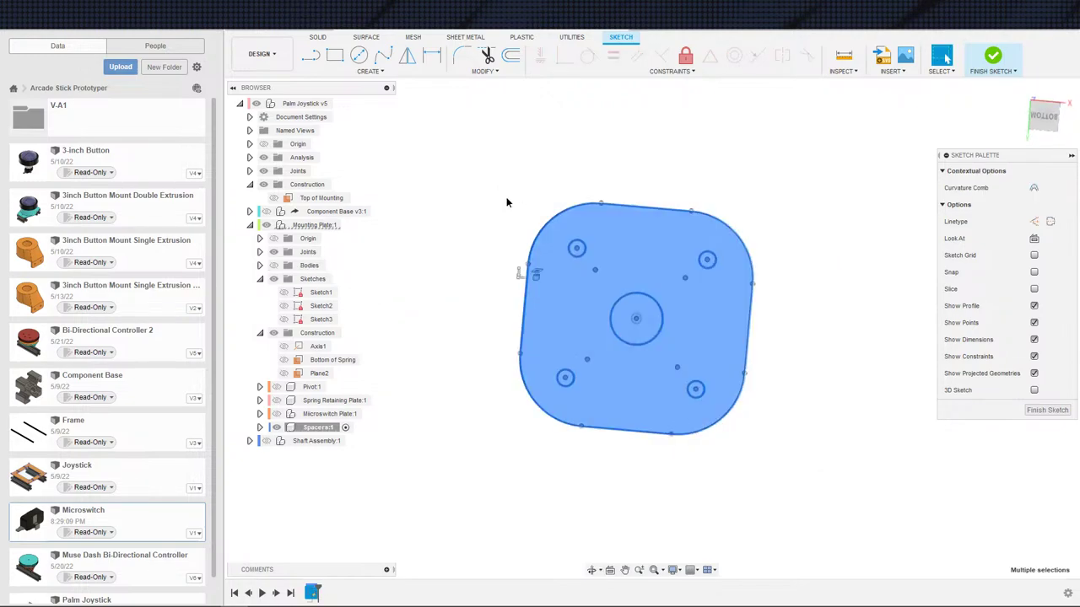
drag(497, 172, 835, 523)
key(x)
scroll(687, 338, up, 1)
middle_drag(688, 337, 569, 287)
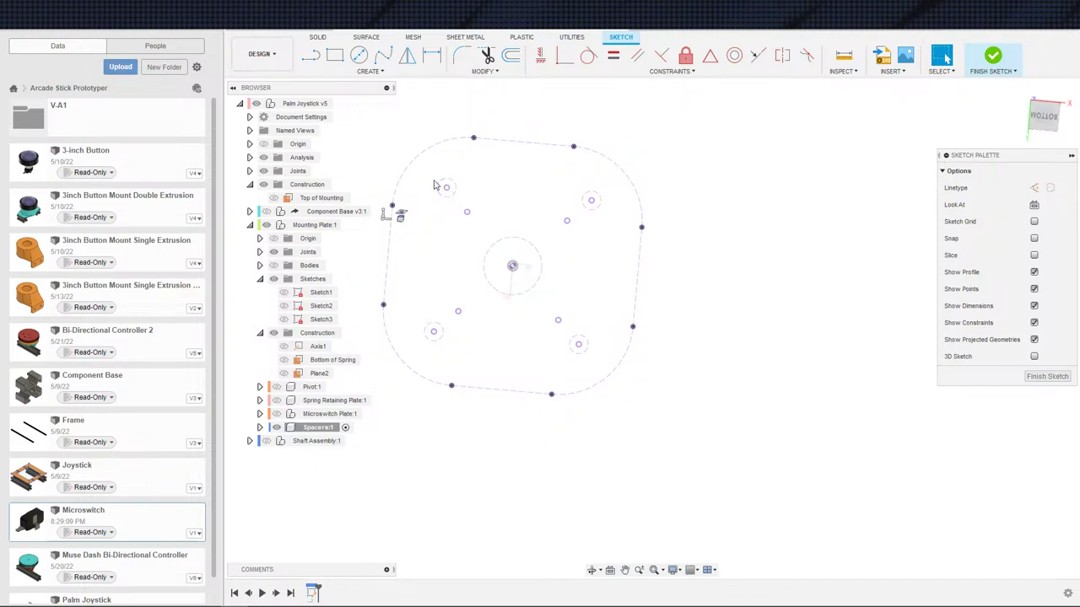
- Change the four projected corner screw-hole circles back to normal sketch lines
drag(461, 202, 462, 203)
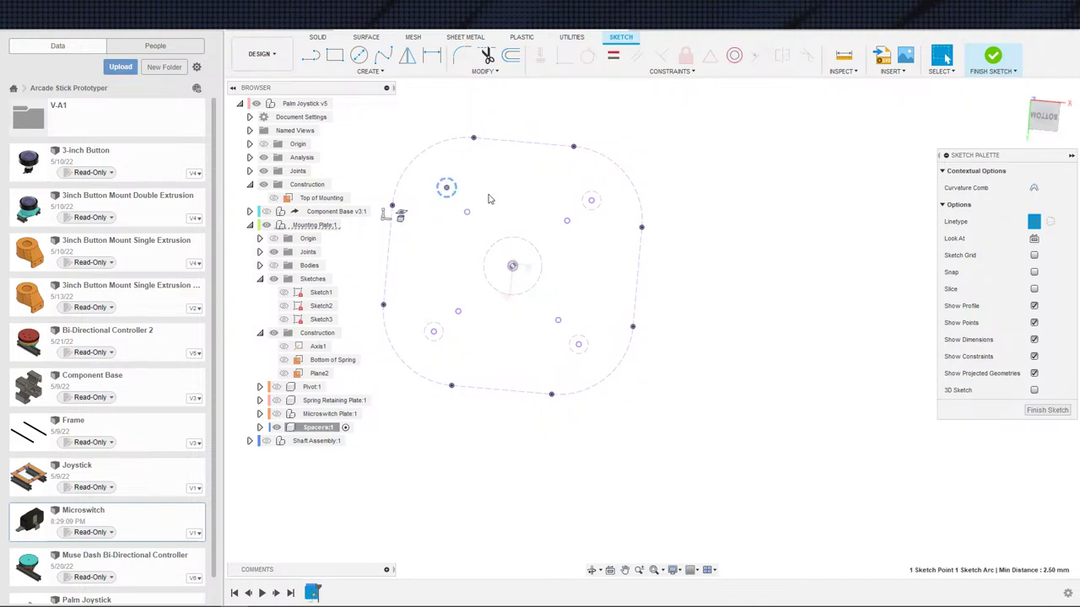
ctrl+click(592, 197)
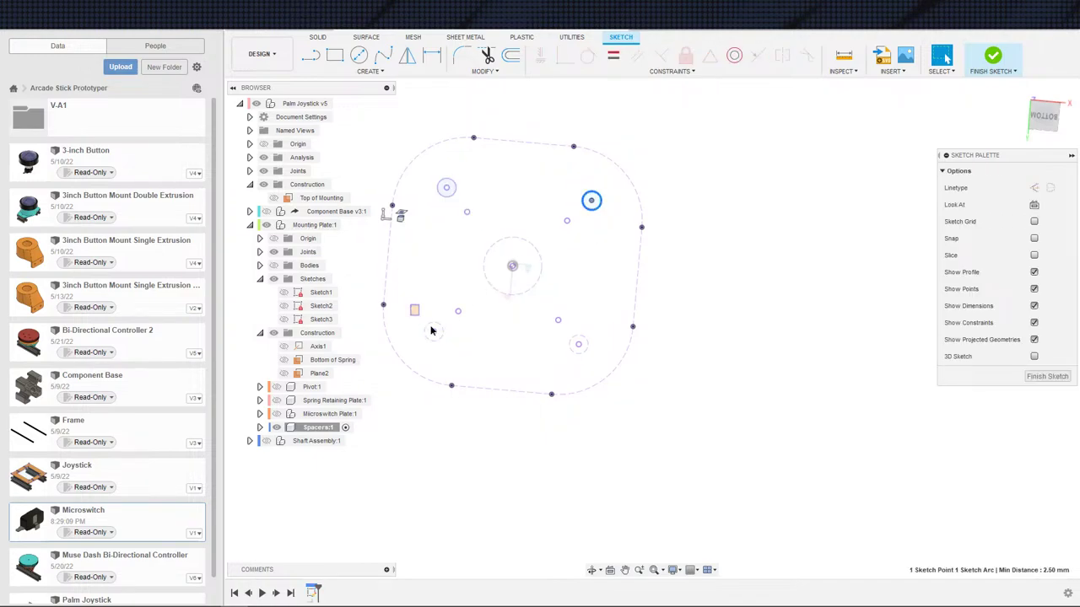
drag(431, 331, 447, 347)
drag(546, 325, 602, 371)
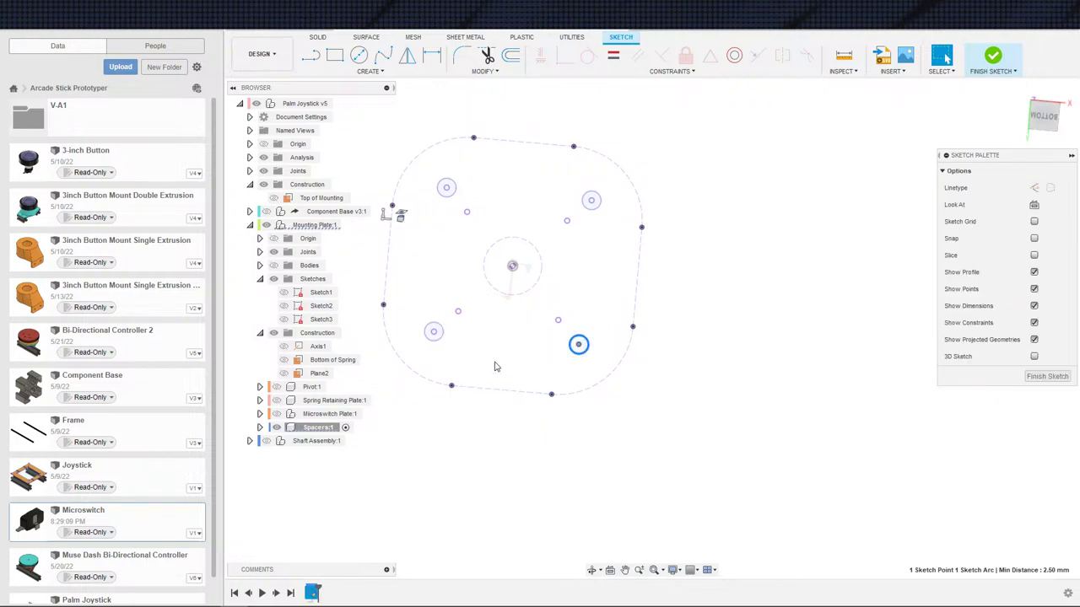
- Sketch a larger concentric circle around each of the four screw holes, the first about 15.7 mm in diameter
middle_drag(504, 442, 587, 460)
key(c)
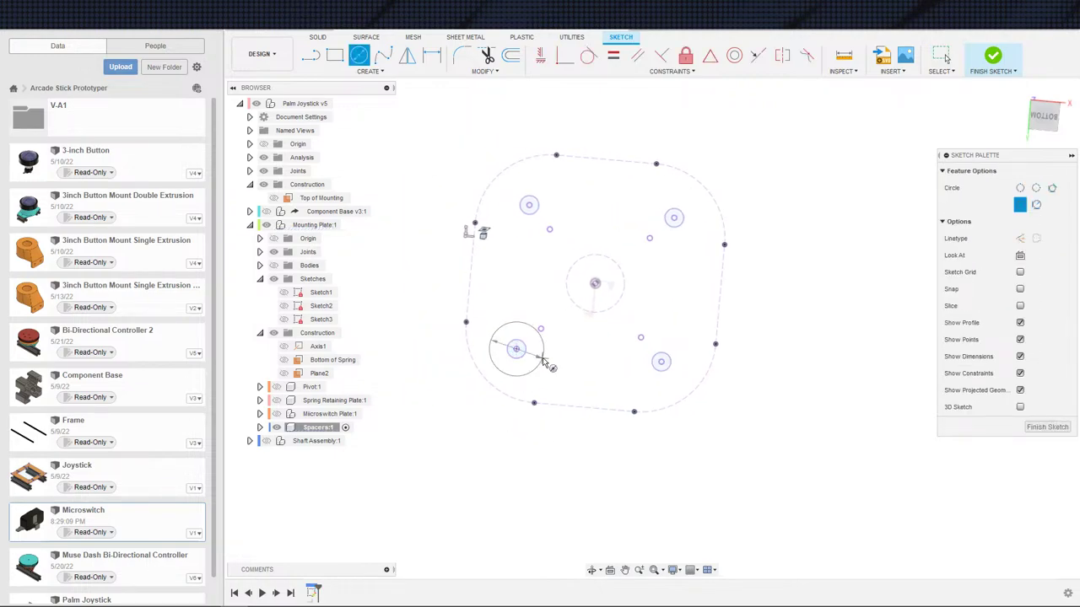
click(543, 361)
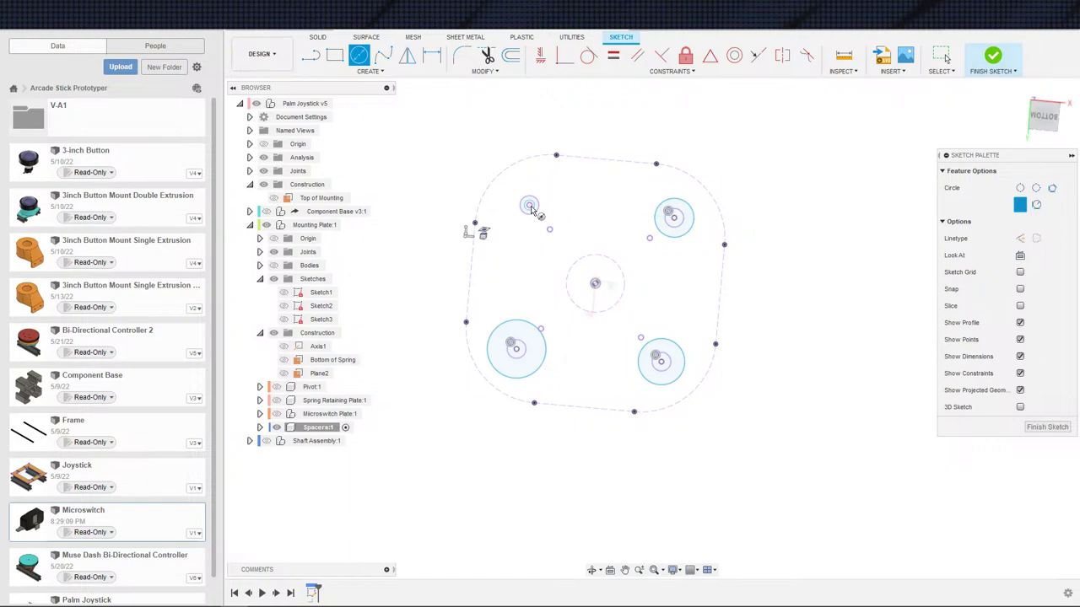
click(550, 217)
middle_drag(561, 251, 592, 251)
key(Escape)
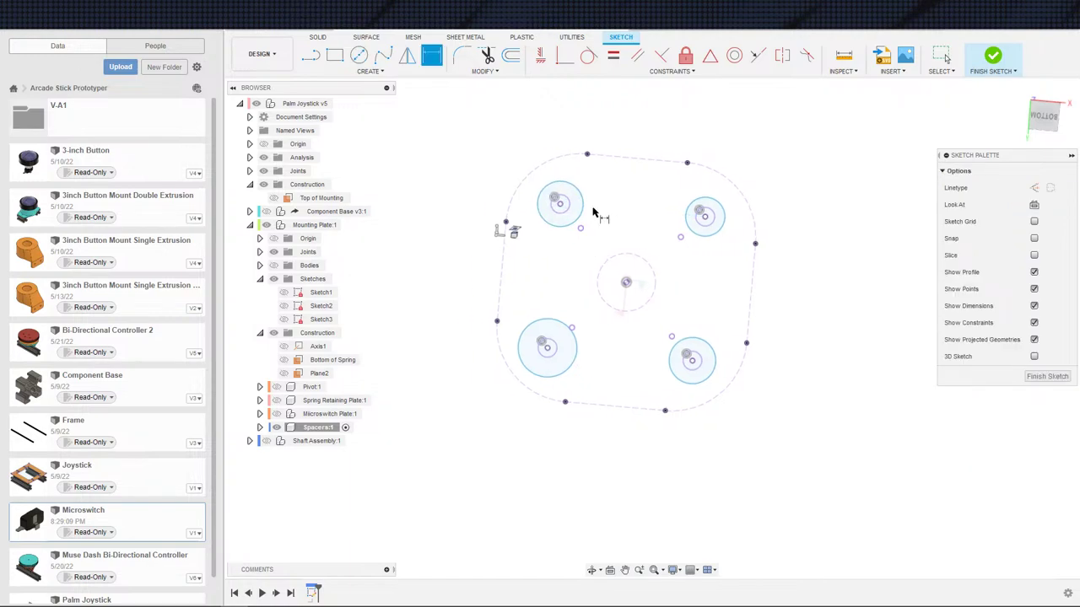
- Dimension the radial gap between one screw hole's edge and its surrounding circle to 3 mm
click(579, 204)
click(614, 192)
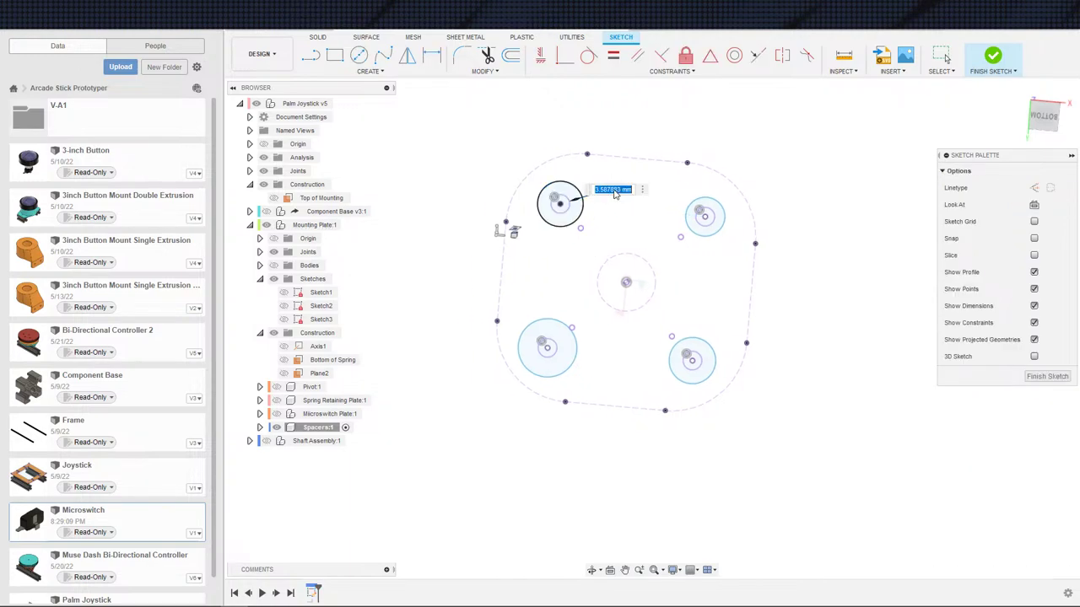
text(3)
key(Return)
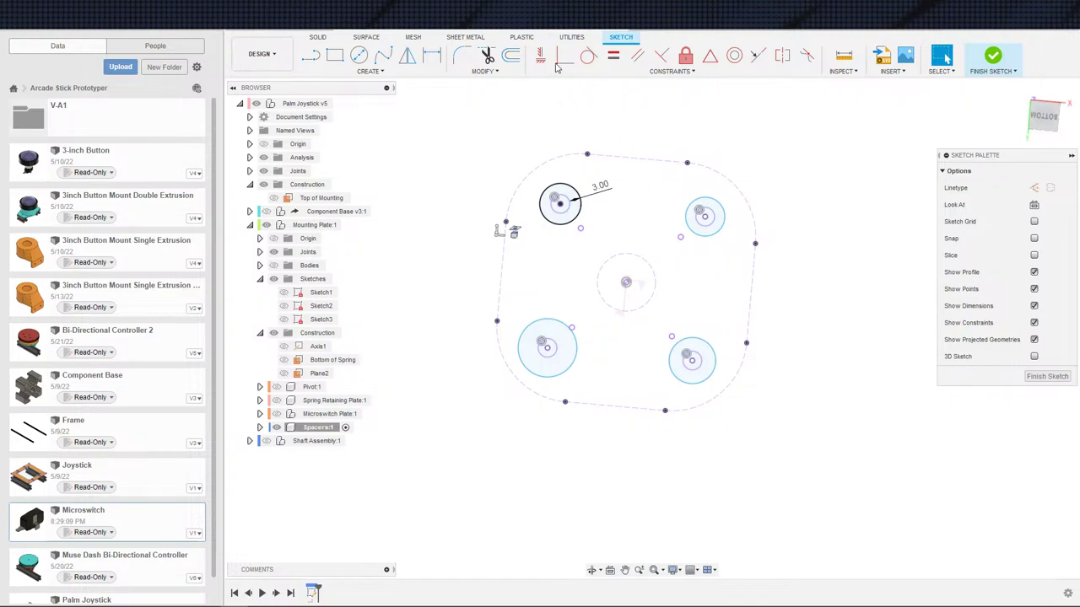
- Apply Equal constraints so the other three outer circles match the size of the dimensioned one
click(613, 54)
click(577, 216)
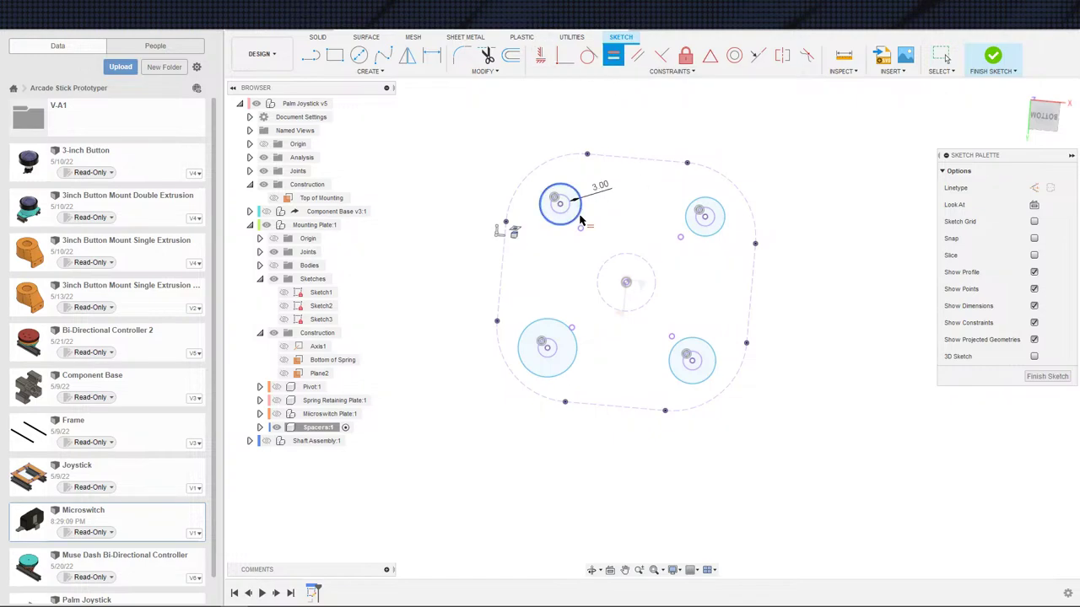
click(689, 216)
click(570, 338)
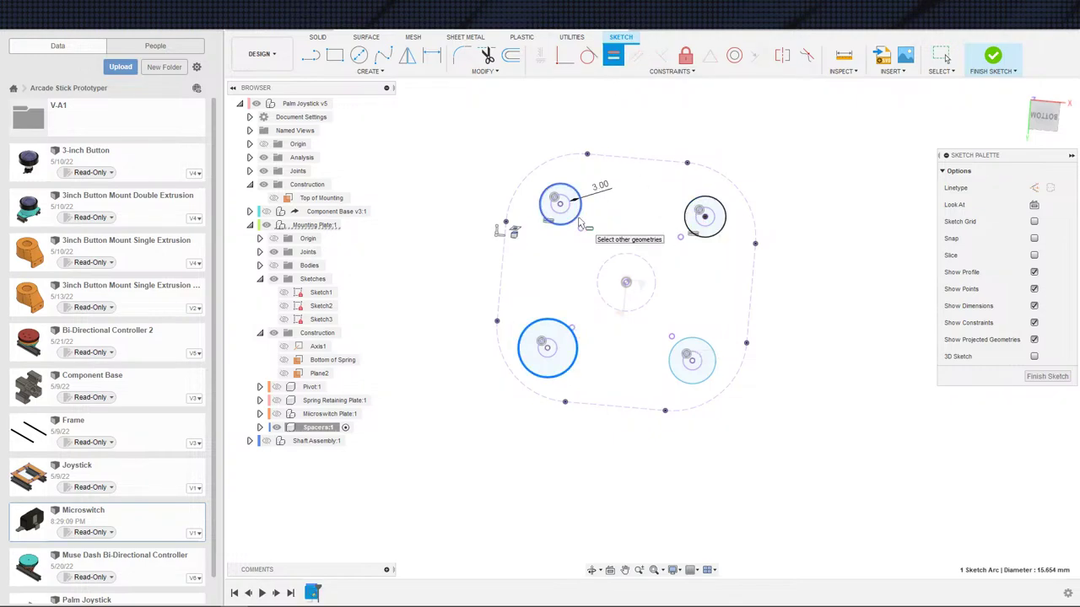
click(577, 217)
click(581, 223)
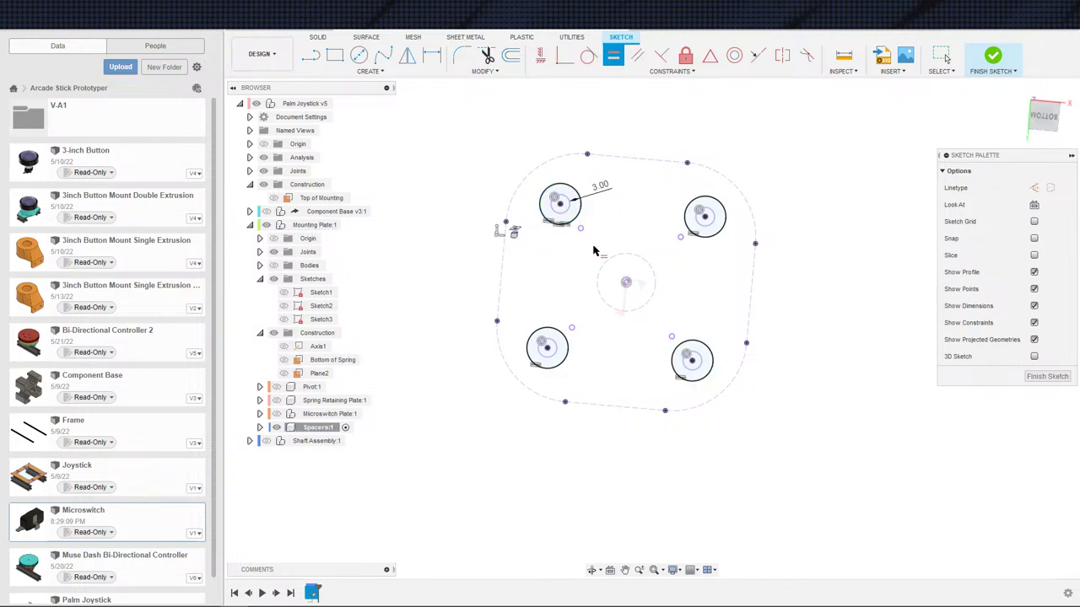
- Start an Extrude using the four ring profiles between the corner screw holes and their surrounding circles
scroll(571, 275, up, 2)
key(d)
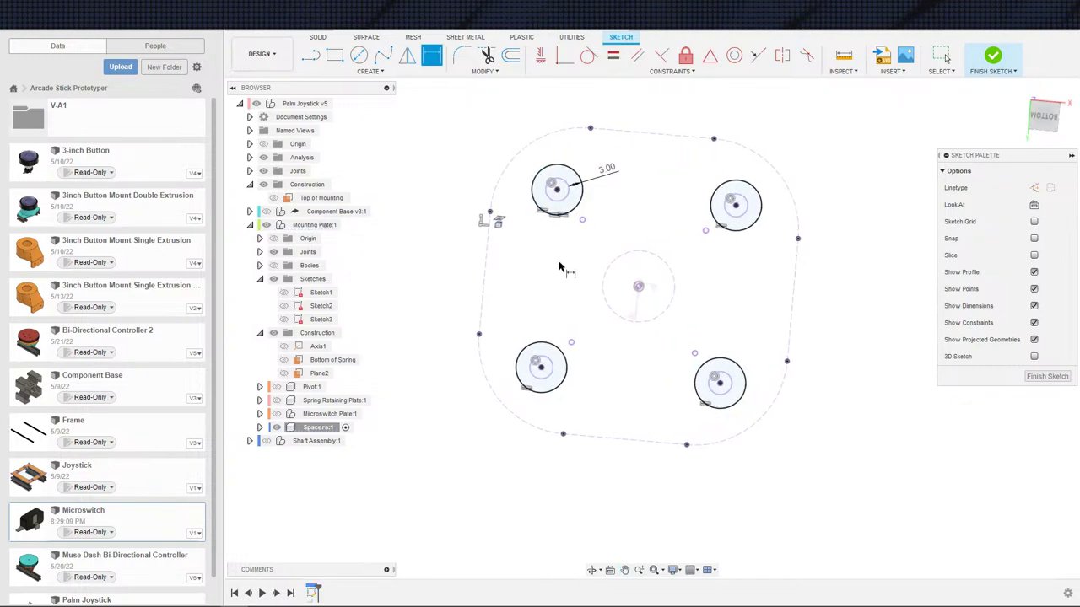
scroll(561, 341, down, 1)
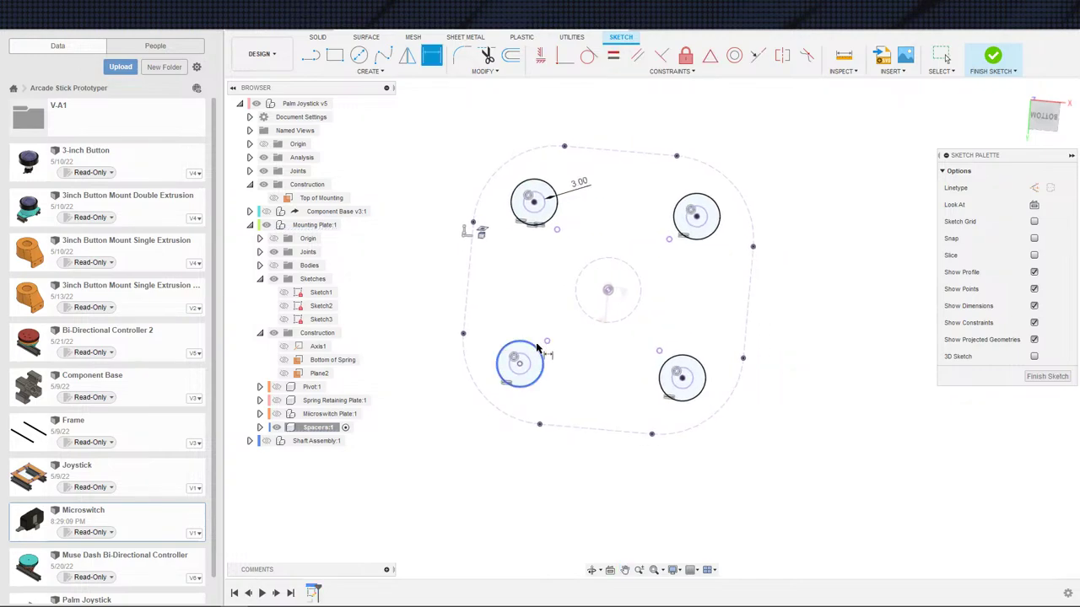
key(e)
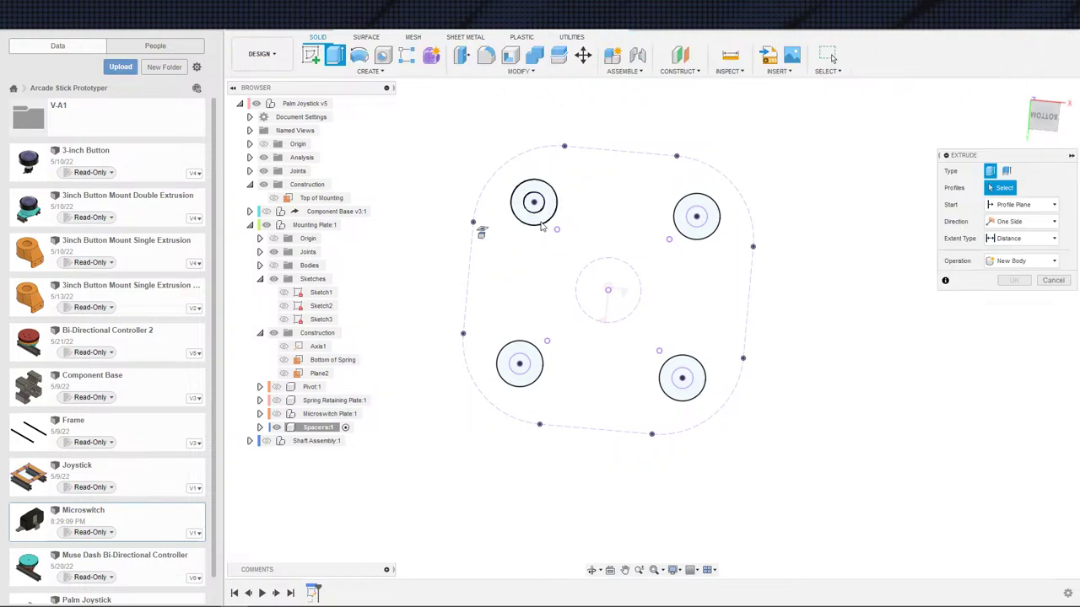
click(520, 211)
click(685, 221)
click(532, 377)
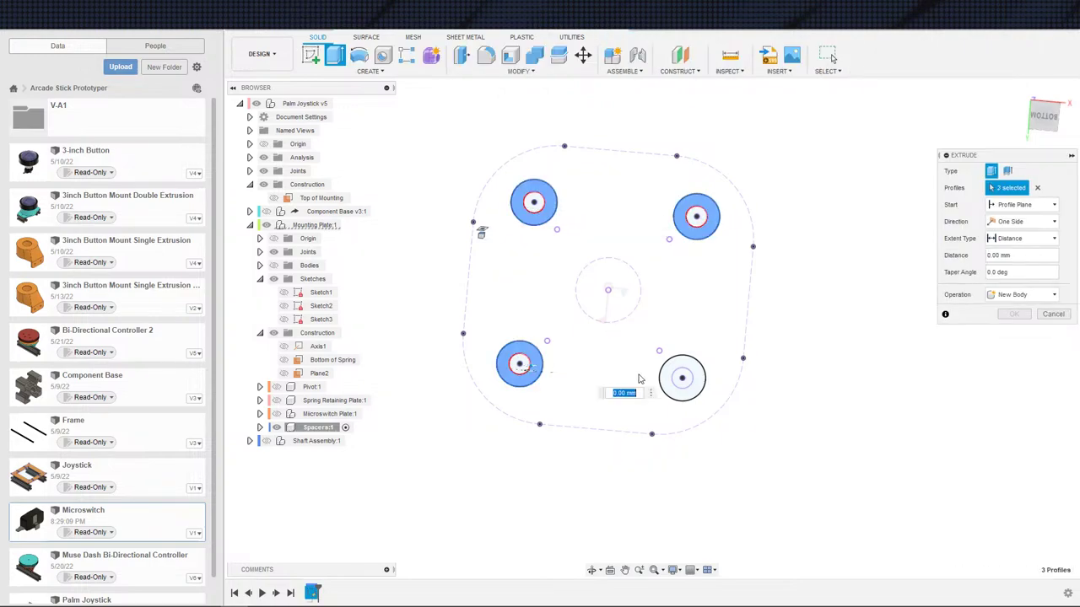
click(674, 383)
shift+middle_drag(568, 361, 595, 434)
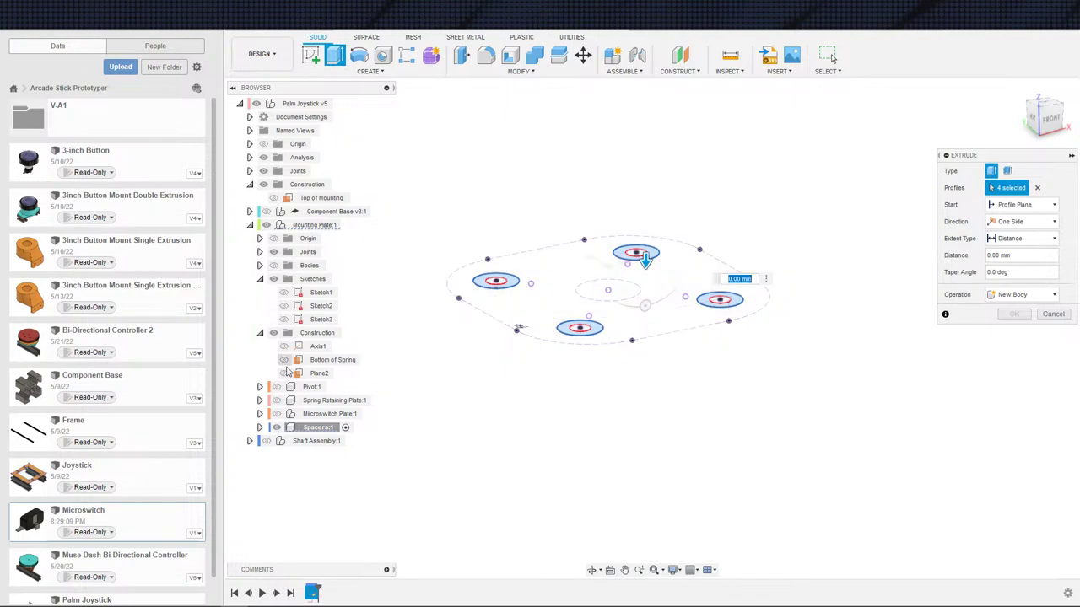
- Show the microswitch plate and extrude the four rings one-sided to its upper face as new bodies
click(277, 415)
middle_drag(653, 465, 620, 379)
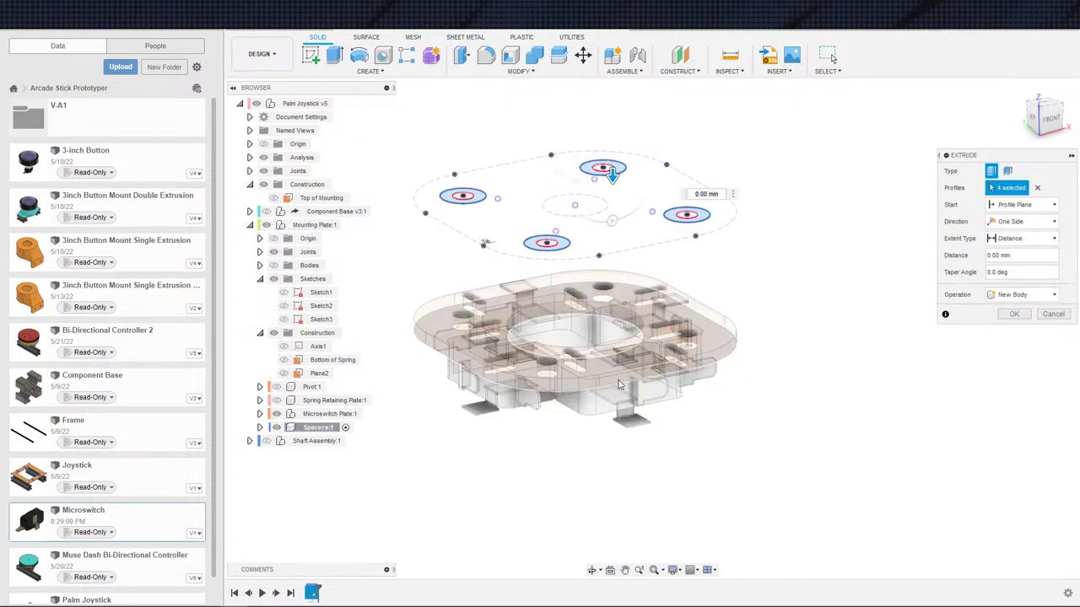
click(1015, 240)
click(1011, 265)
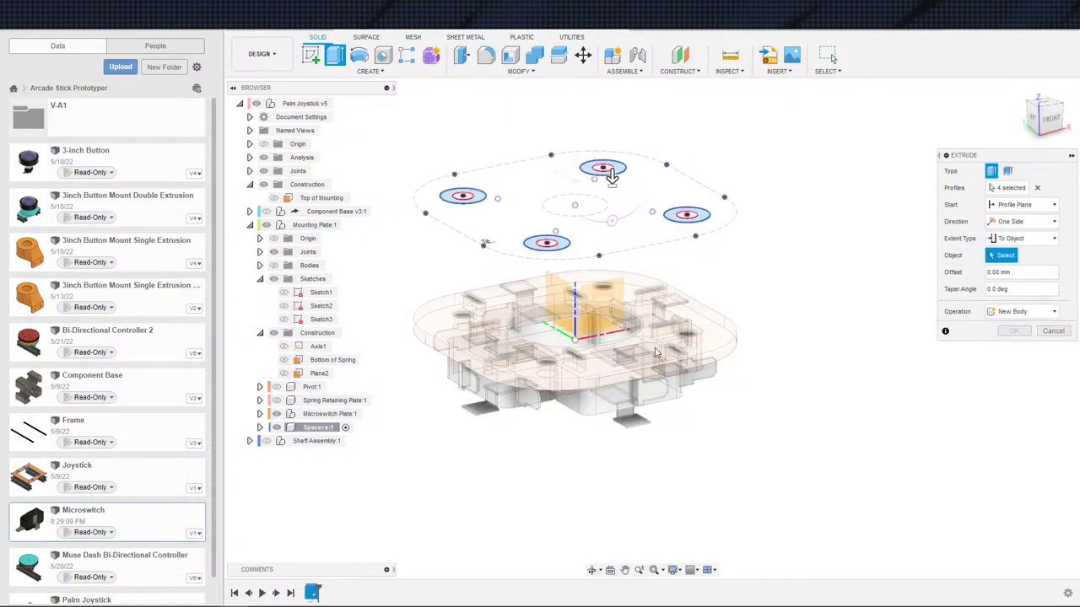
click(683, 355)
middle_drag(717, 354, 778, 363)
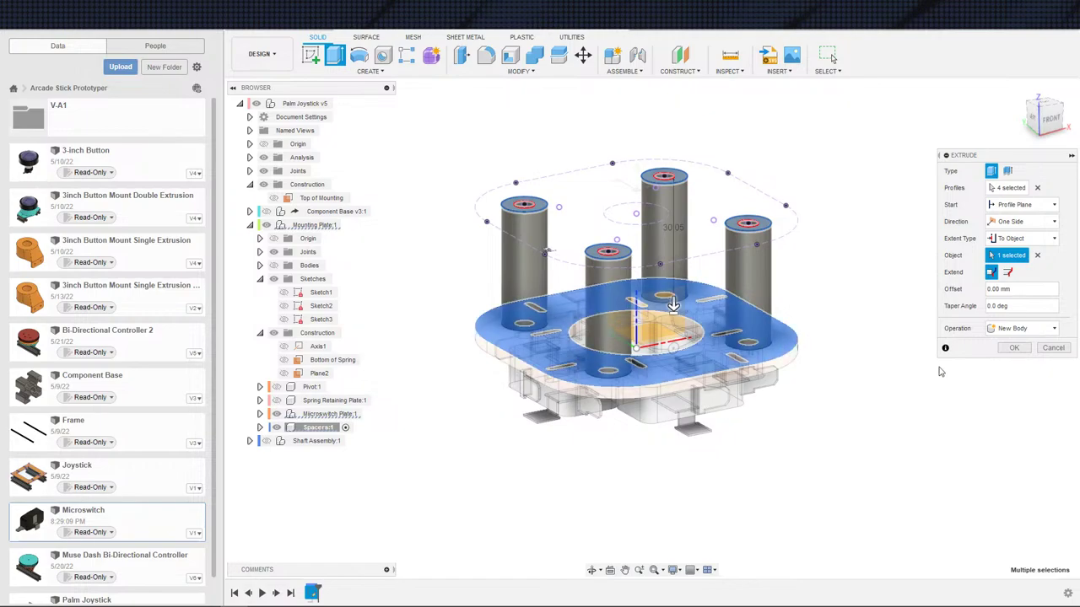
click(1013, 346)
middle_drag(832, 426, 894, 426)
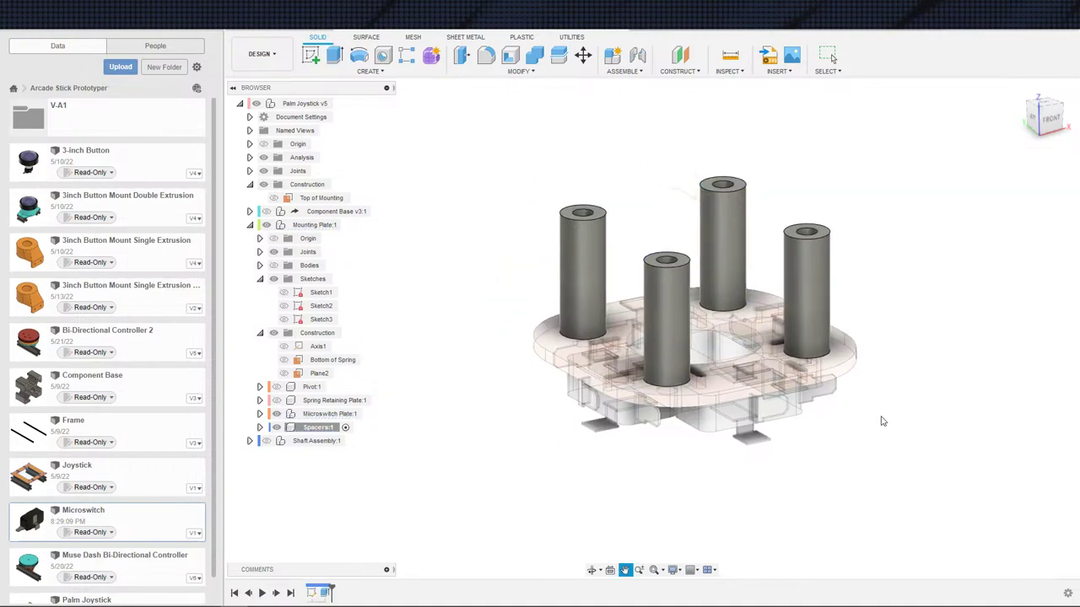
- Search the appearance library for Green and apply a green appearance to the Spacers component
key(a)
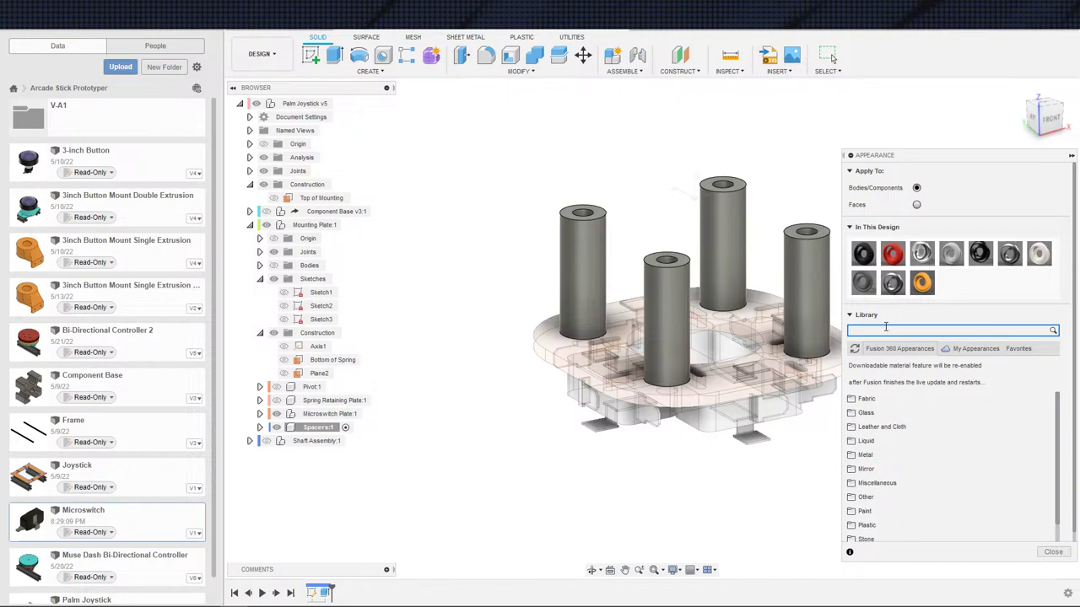
key(Return)
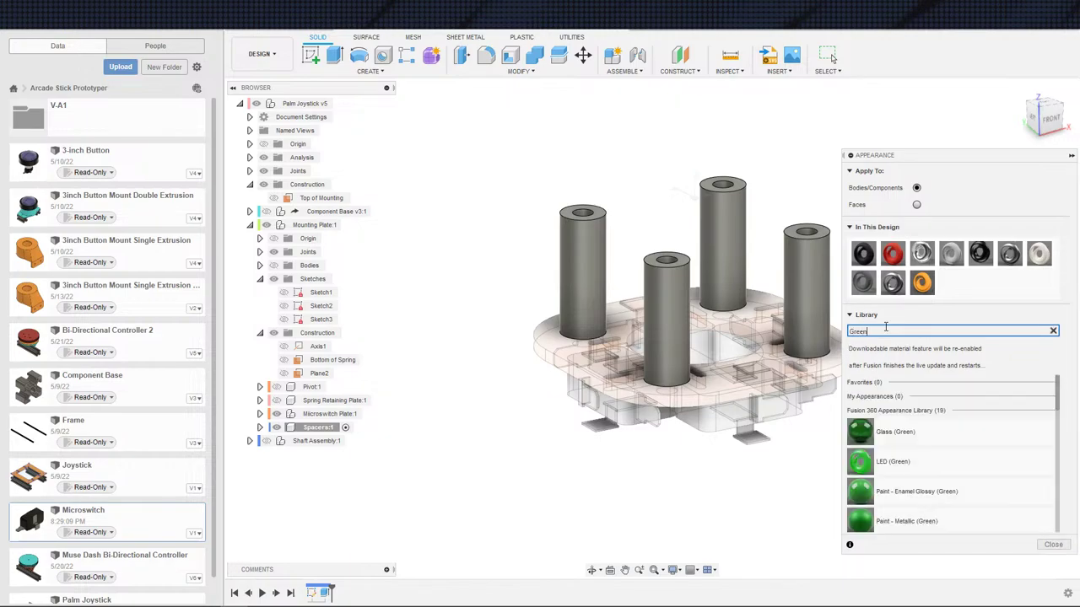
scroll(917, 448, down, 3)
drag(917, 449, 310, 429)
scroll(454, 428, down, 3)
key(Escape)
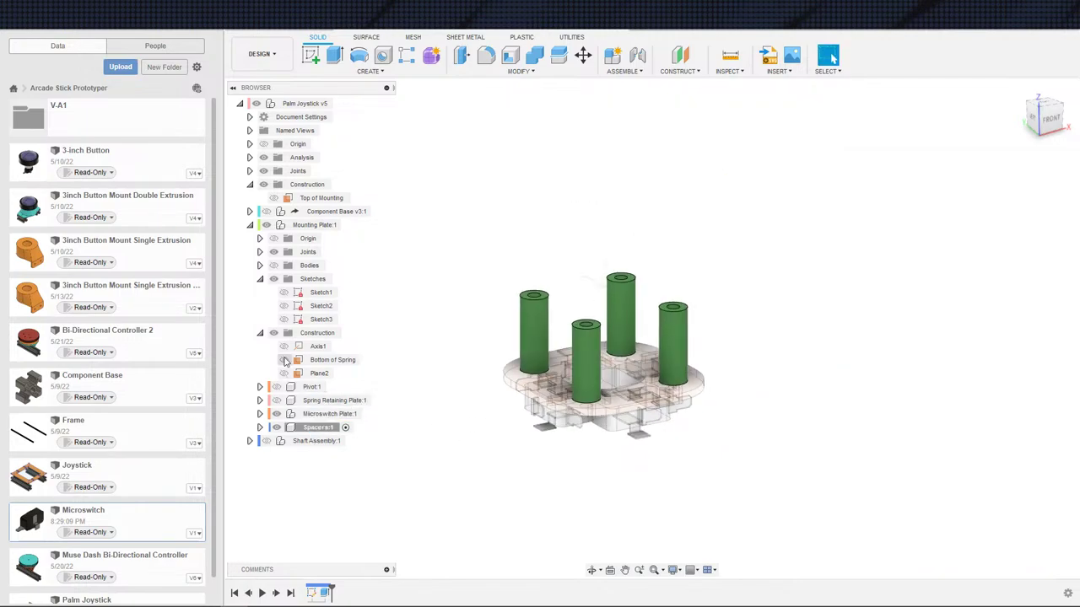
- Unhide the spring retaining plate, pivot, mounting plate bodies and shaft assembly, with the top-level Palm Joystick assembly activated
click(276, 400)
click(276, 386)
scroll(371, 377, down, 2)
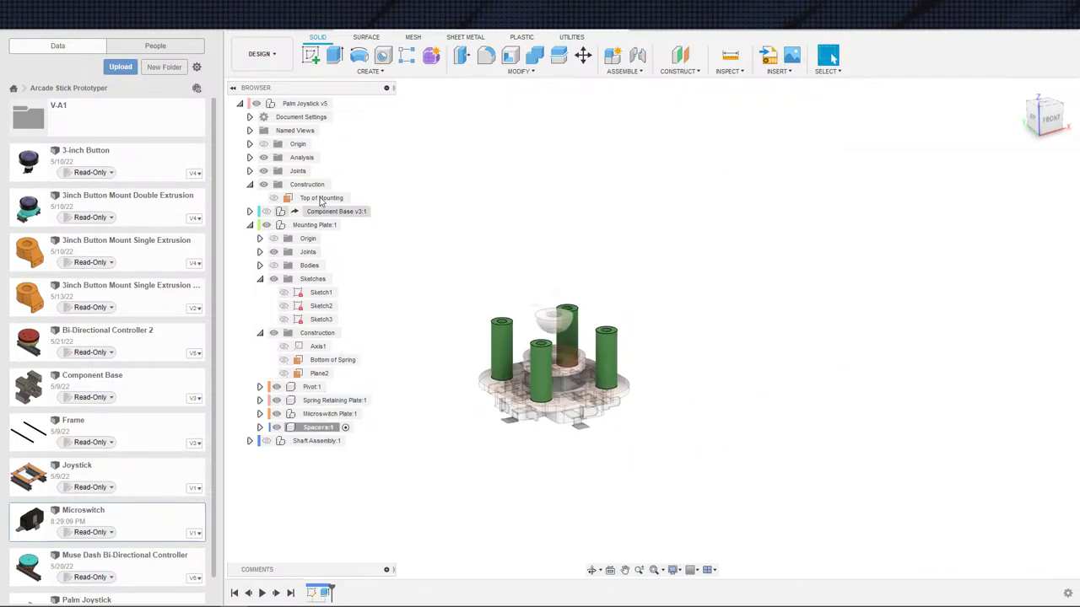
double_click(319, 104)
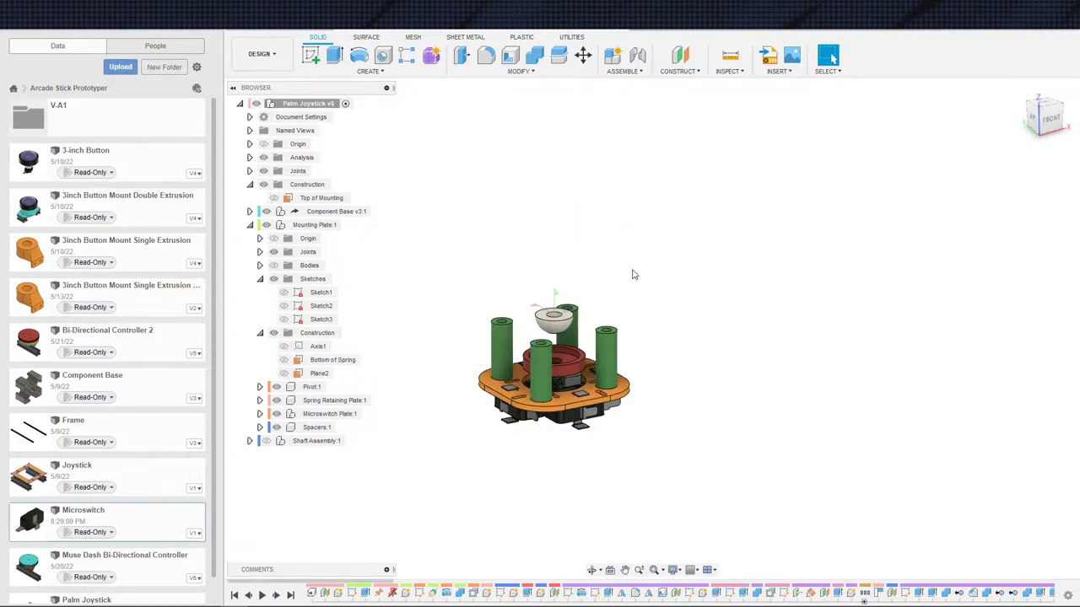
click(273, 264)
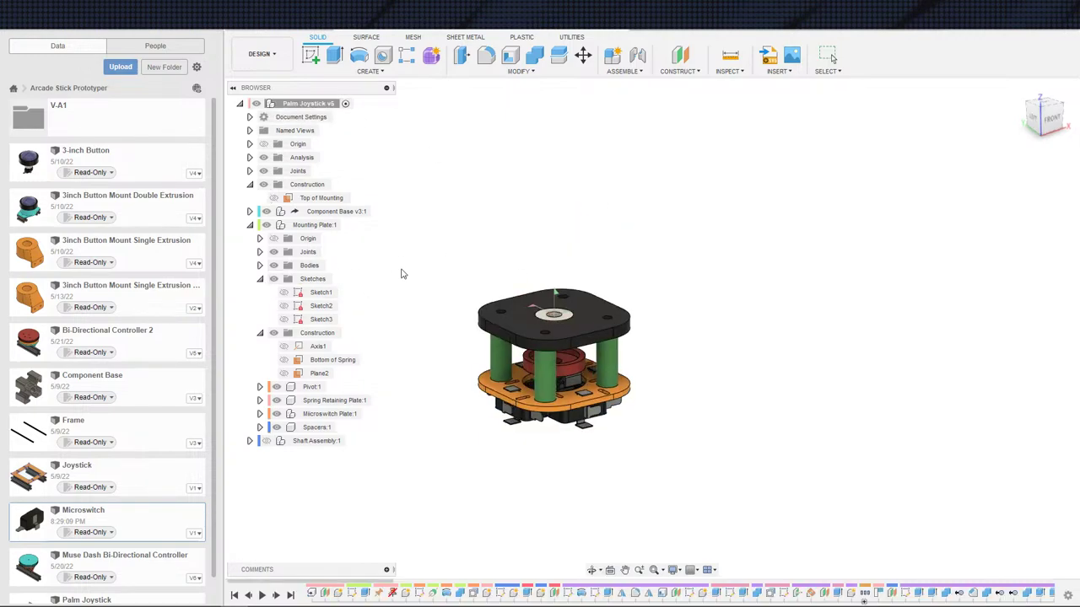
click(267, 442)
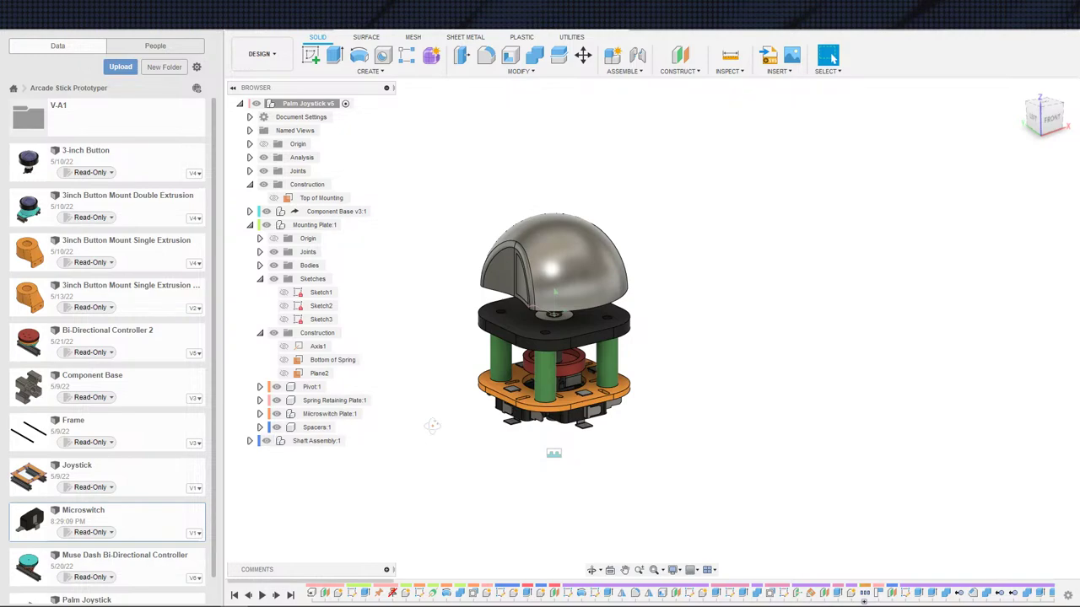
mouse_move(431, 426)
shift+middle_down()
mouse_move(448, 372)
mouse_move(441, 403)
shift+middle_up()
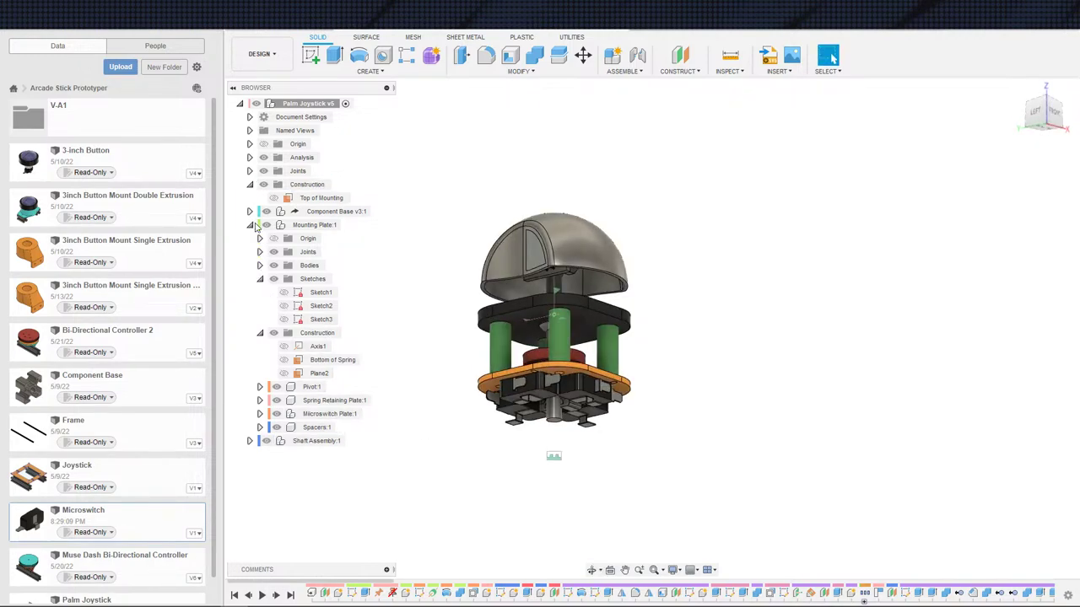
shift+middle_drag(413, 403, 623, 430)
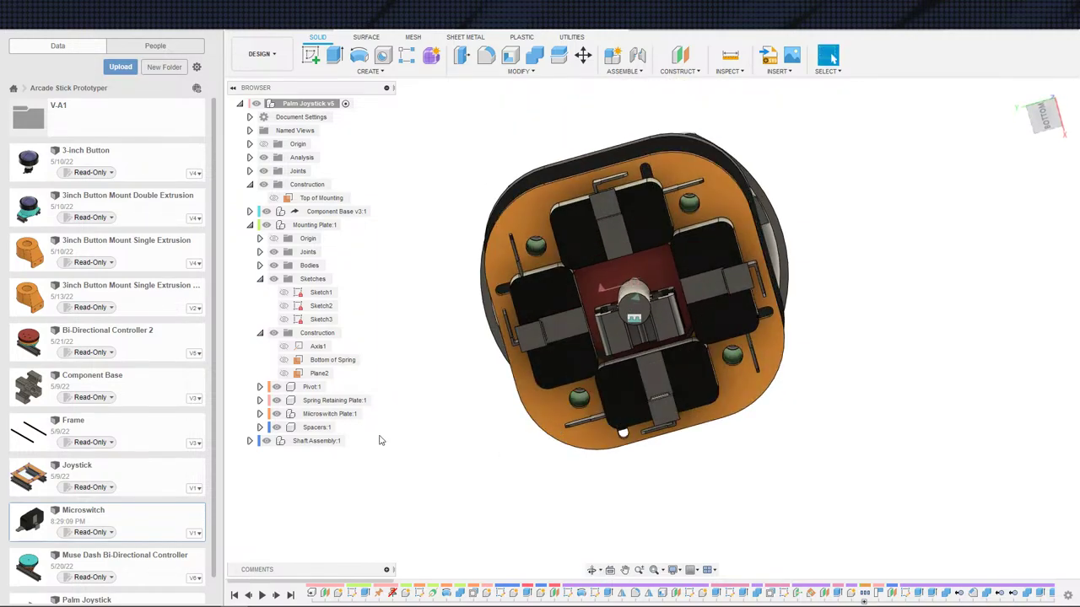
shift+middle_drag(496, 425, 497, 472)
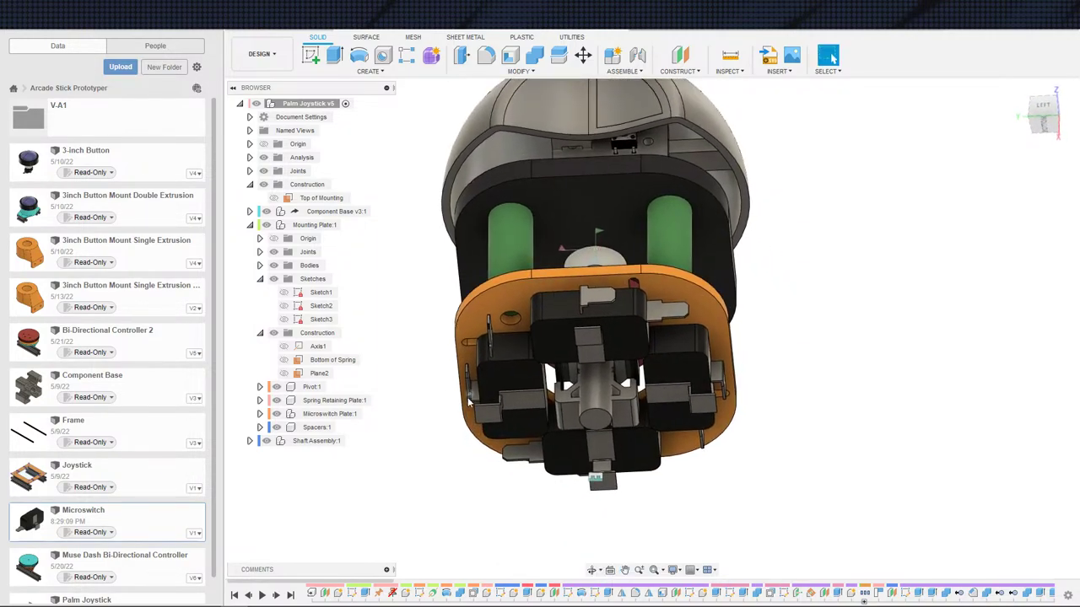
click(680, 54)
shift+middle_drag(665, 100, 728, 92)
click(682, 197)
middle_drag(725, 192, 681, 388)
scroll(682, 388, down, 1)
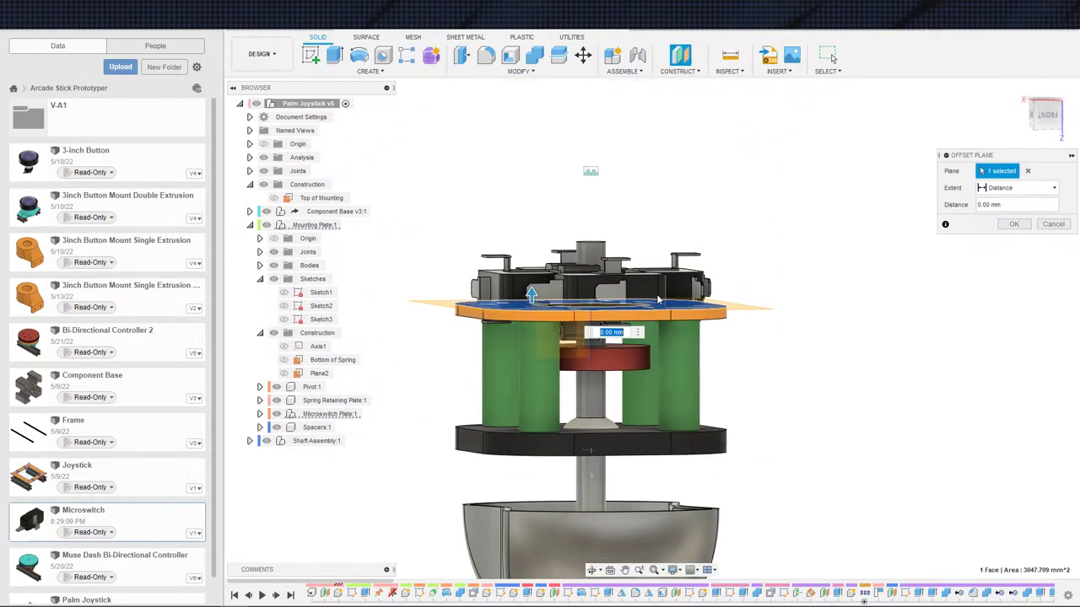
key(Escape)
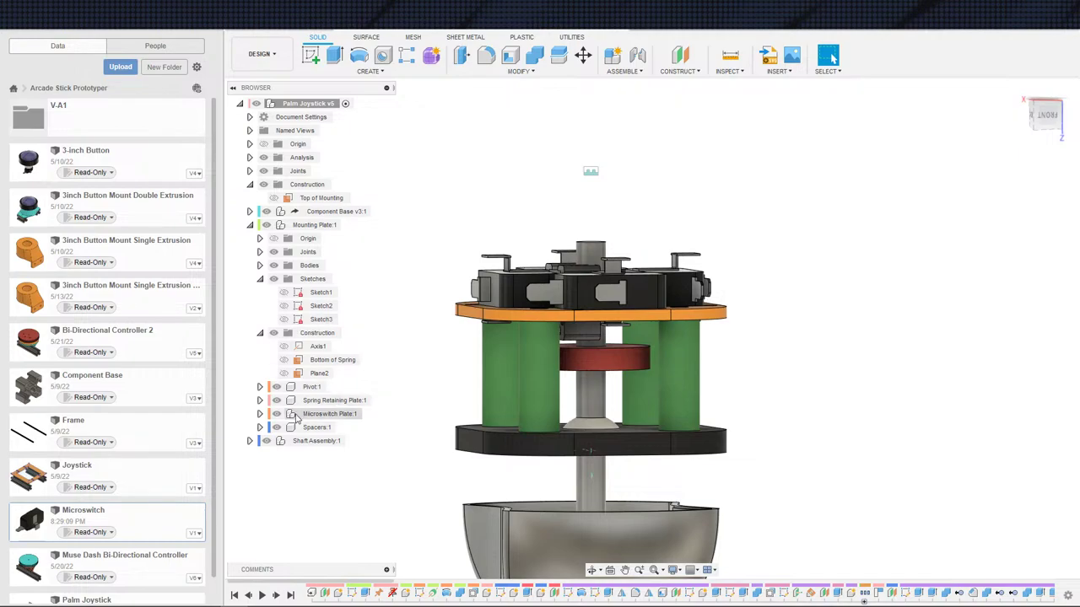
- Collapse the mounting plate's Sketches and Construction folders and activate the Shaft Assembly component
click(260, 280)
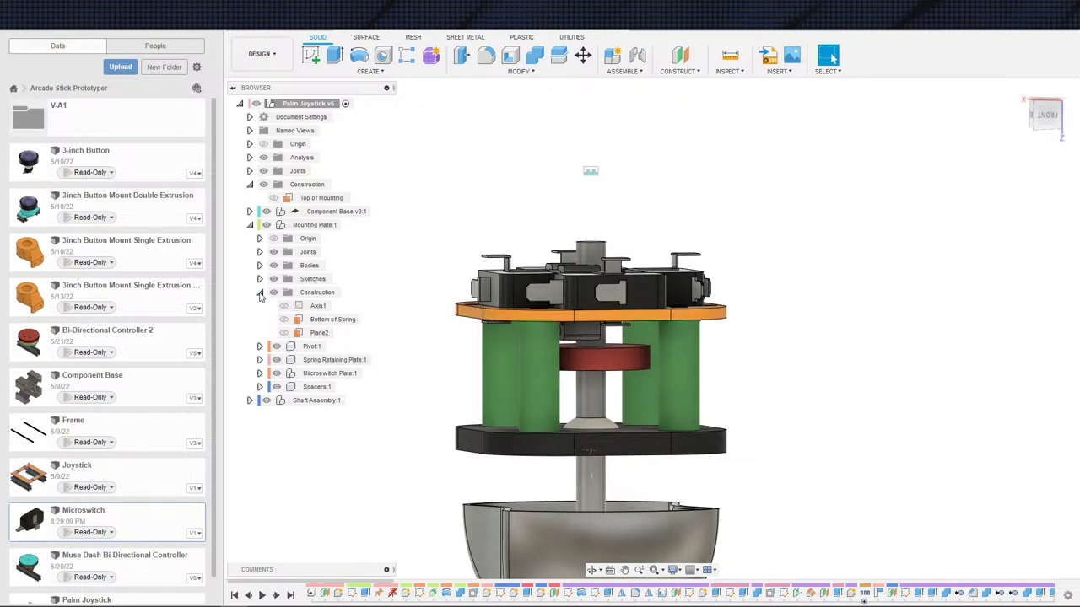
click(260, 293)
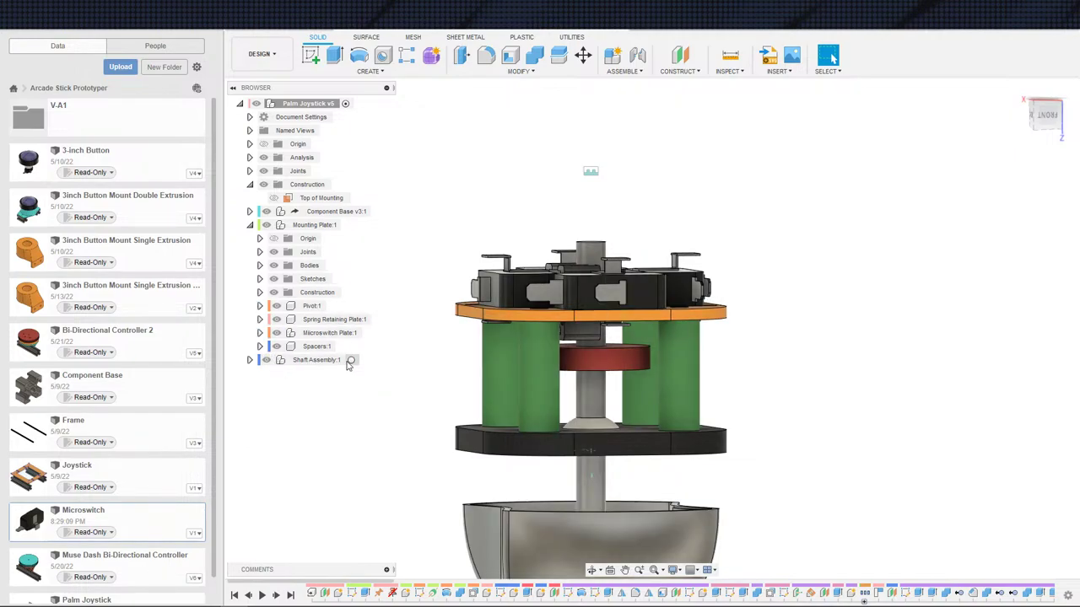
click(351, 362)
click(370, 388)
shift+middle_drag(369, 390, 340, 456)
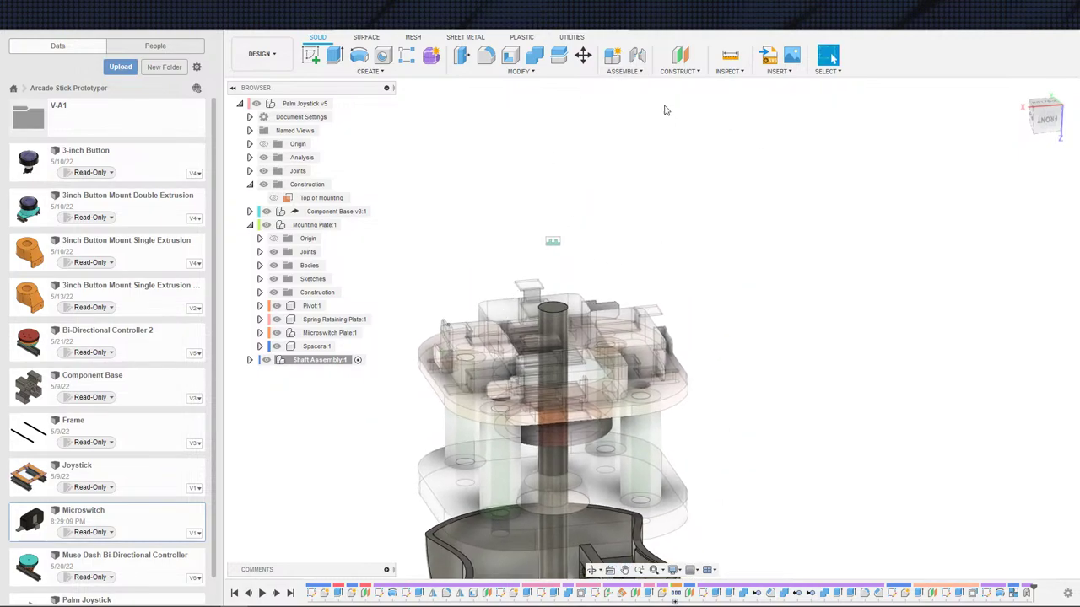
- Measure the underside face of the microswitch plate
click(729, 57)
shift+middle_drag(615, 327, 582, 383)
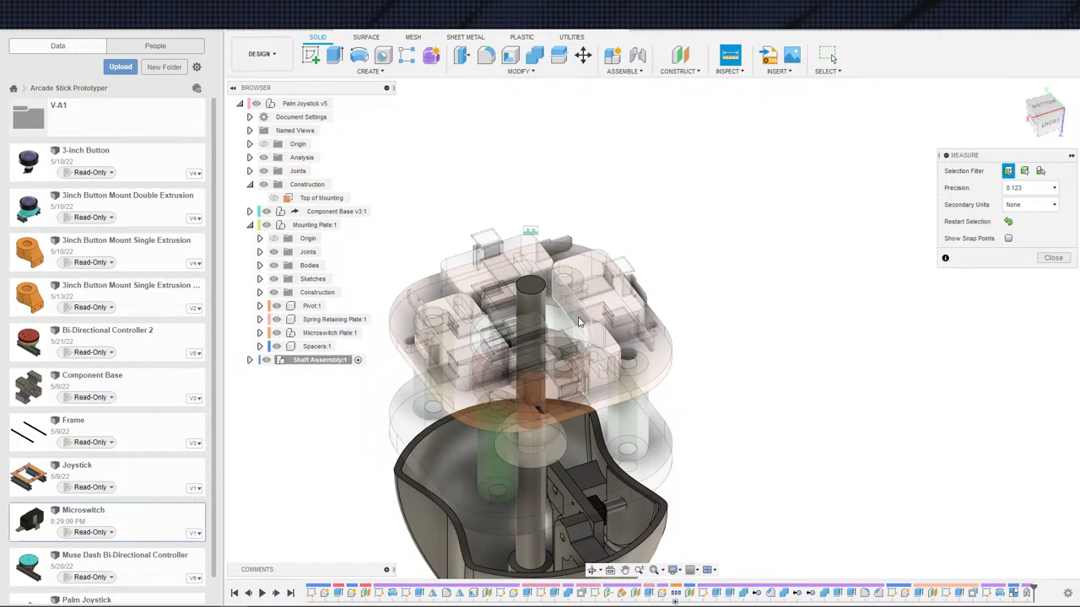
click(628, 391)
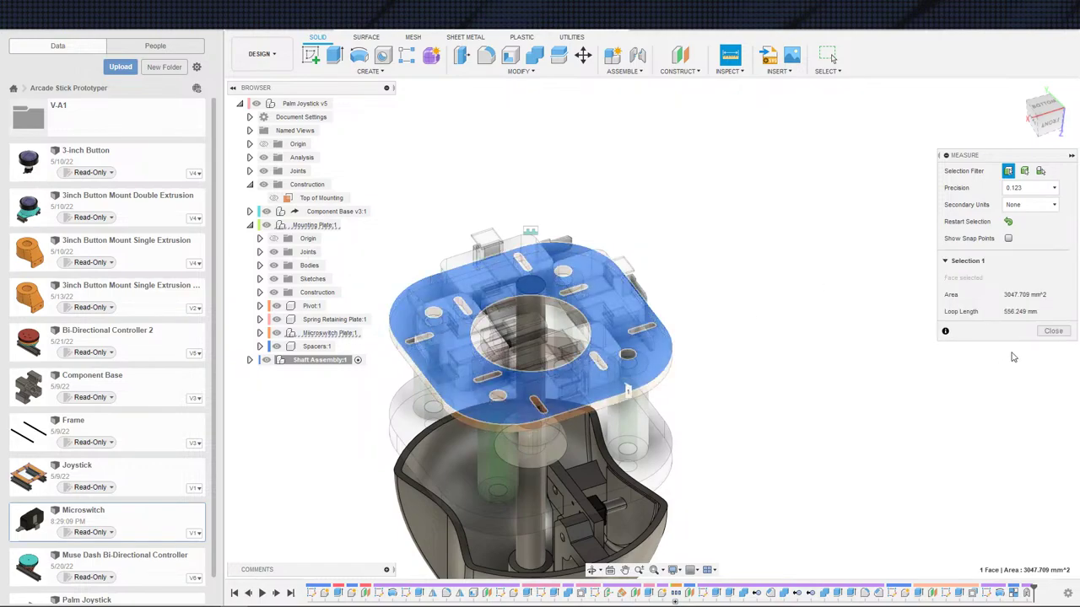
middle_drag(761, 340, 843, 320)
scroll(843, 321, down, 1)
key(Escape)
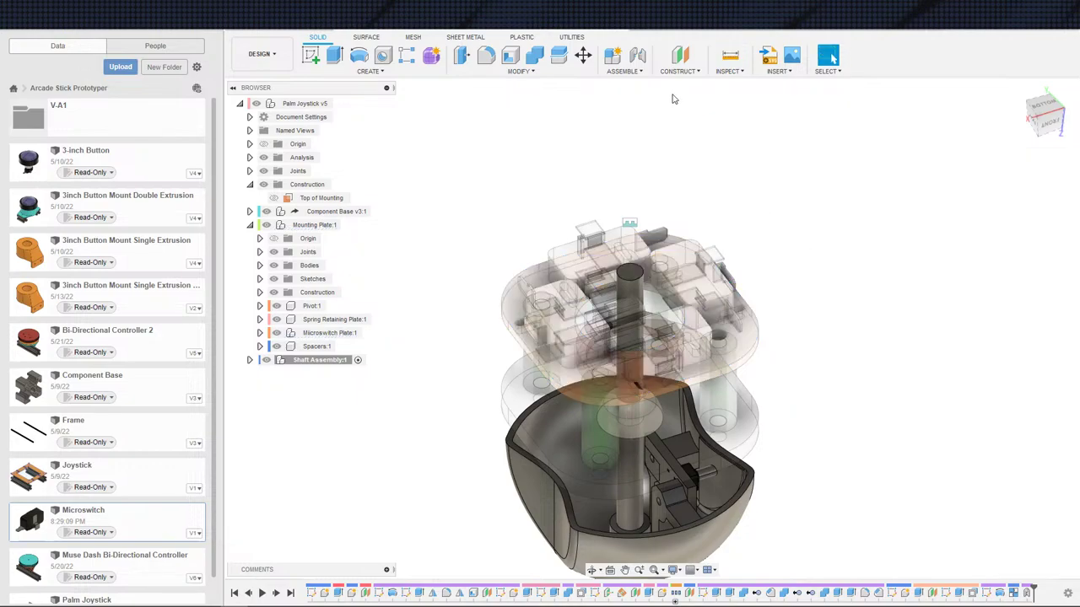
- Try placing a 0 mm offset plane on the microswitch plate's underside within the Shaft Assembly, and expand that component's contents
click(680, 57)
click(710, 371)
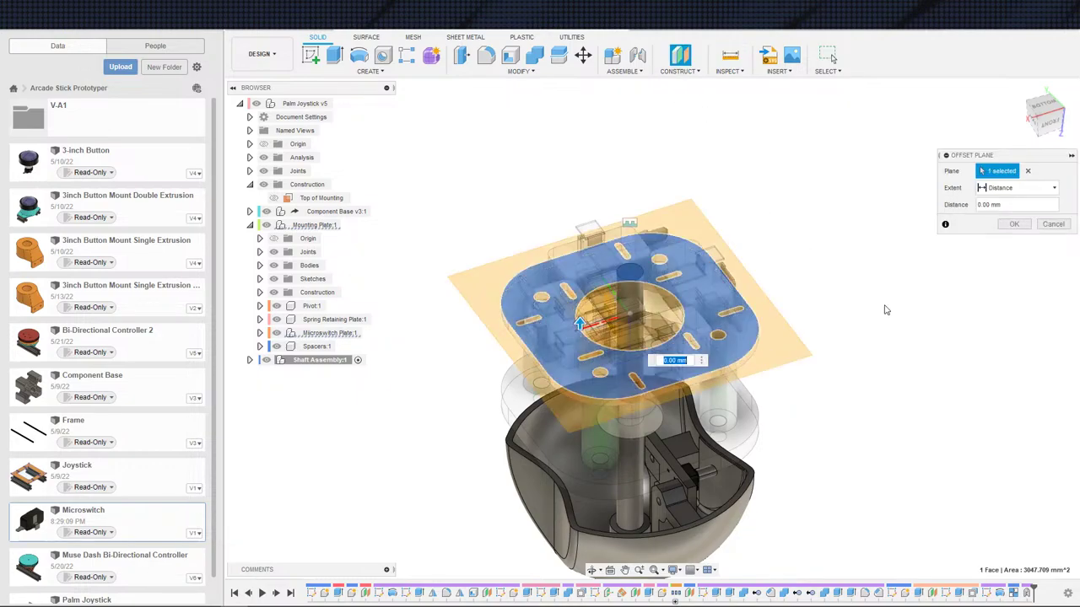
click(1013, 228)
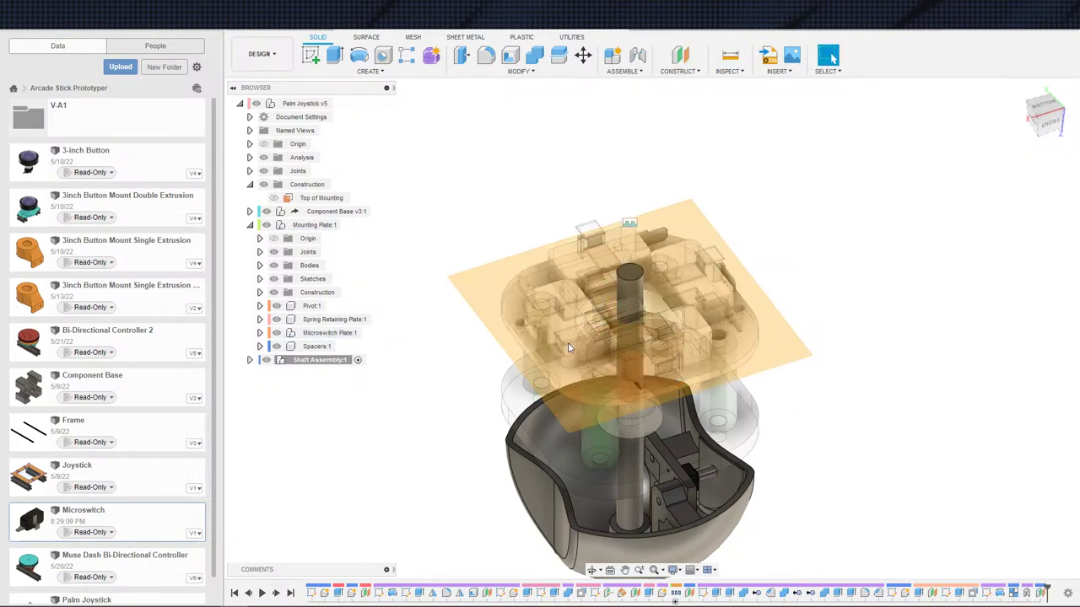
click(250, 359)
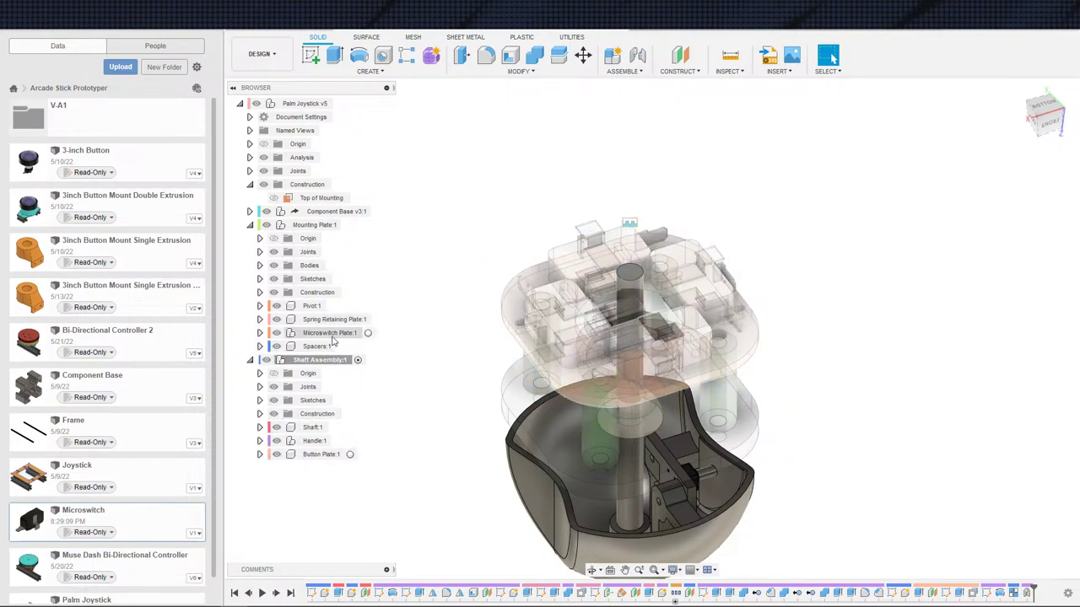
- Activate the Microswitch Plate component and create a construction plane offset 0 mm from the plate's underside
click(377, 332)
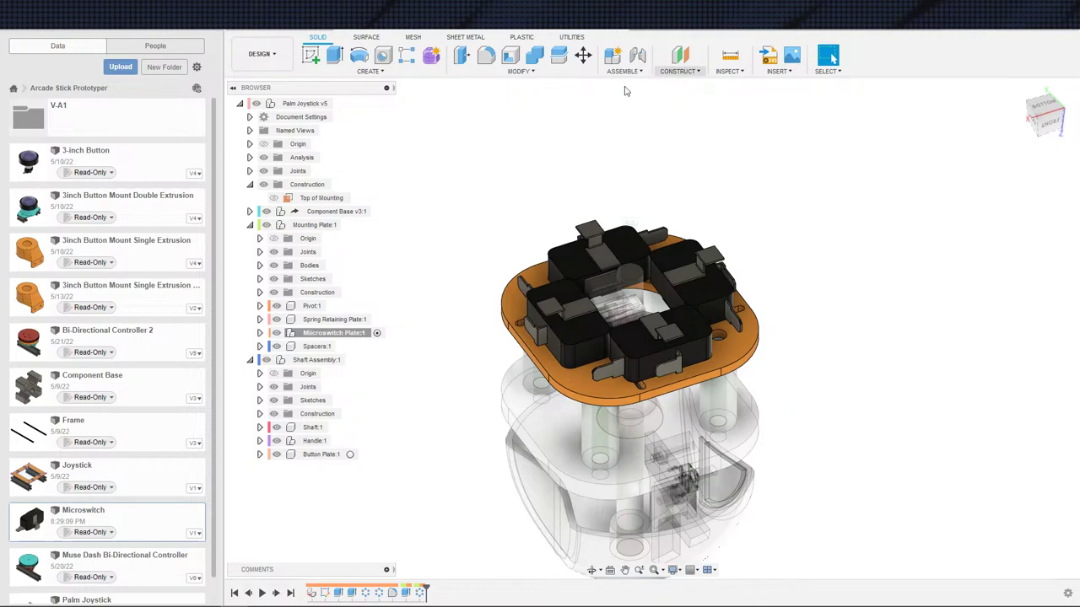
click(680, 56)
click(746, 332)
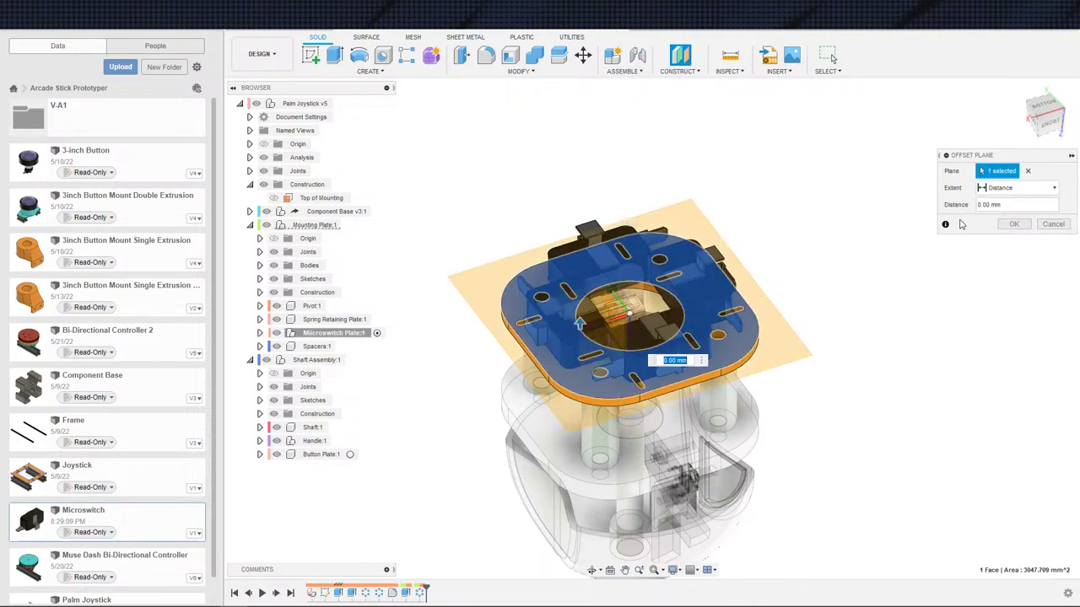
click(1015, 226)
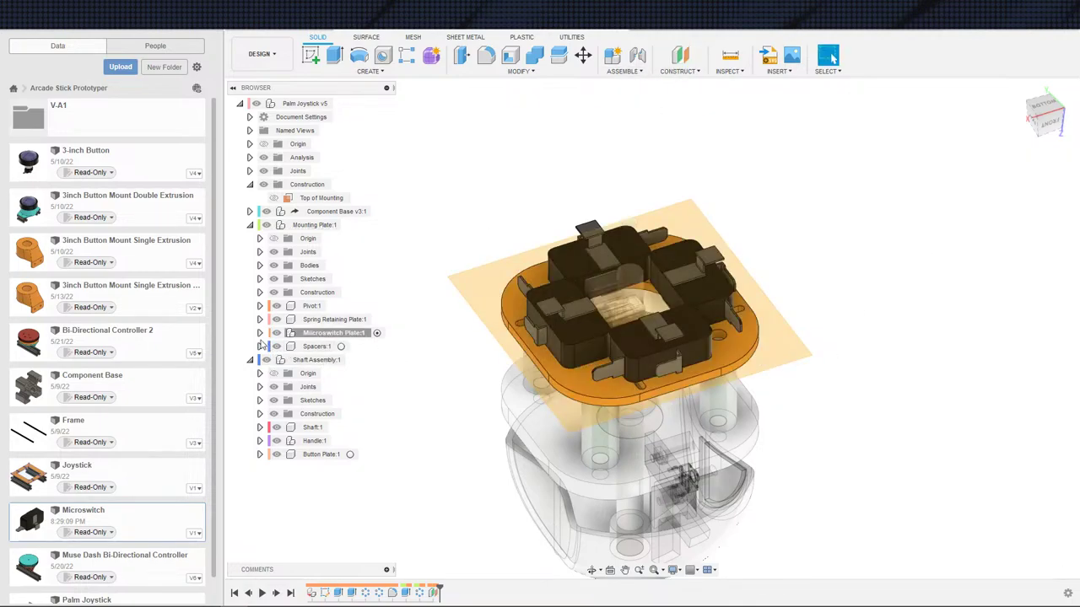
- Rename the microswitch plate's new construction plane as "Bottom of Microswitch Plate"
click(259, 332)
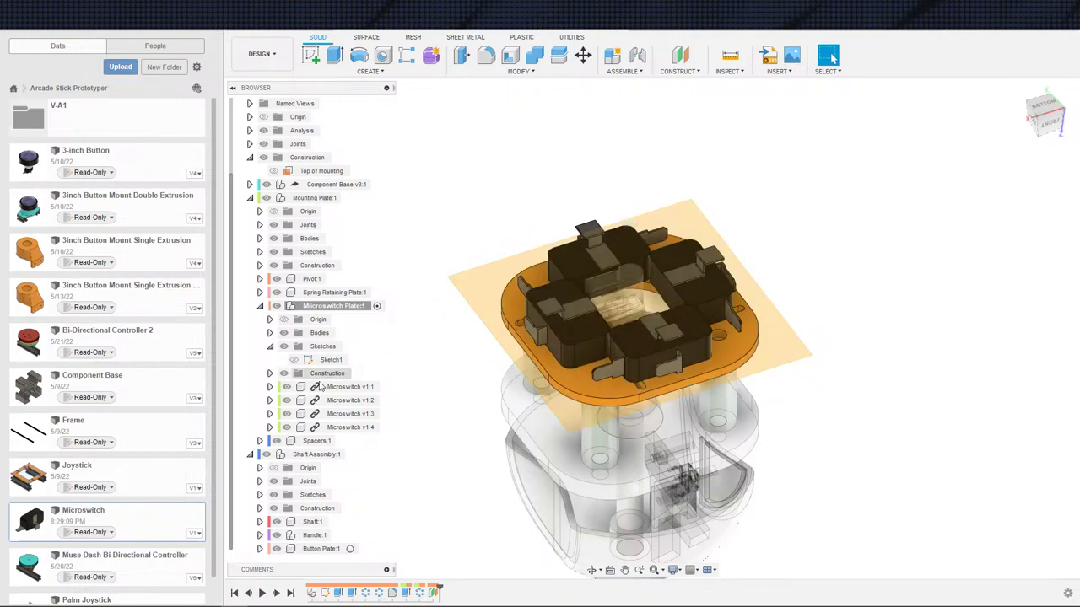
click(270, 373)
double_click(326, 387)
text(Bottom of Microswitch Plate)
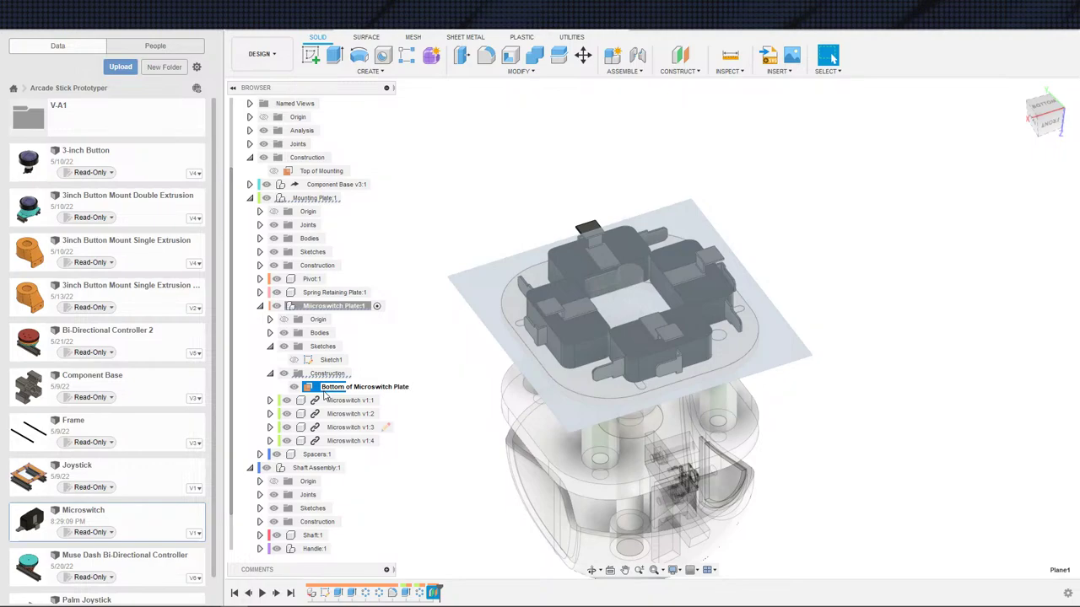
- Confirm the construction plane's name and create an internal standard component named "Actuator" inside the Shaft Assembly
key(Return)
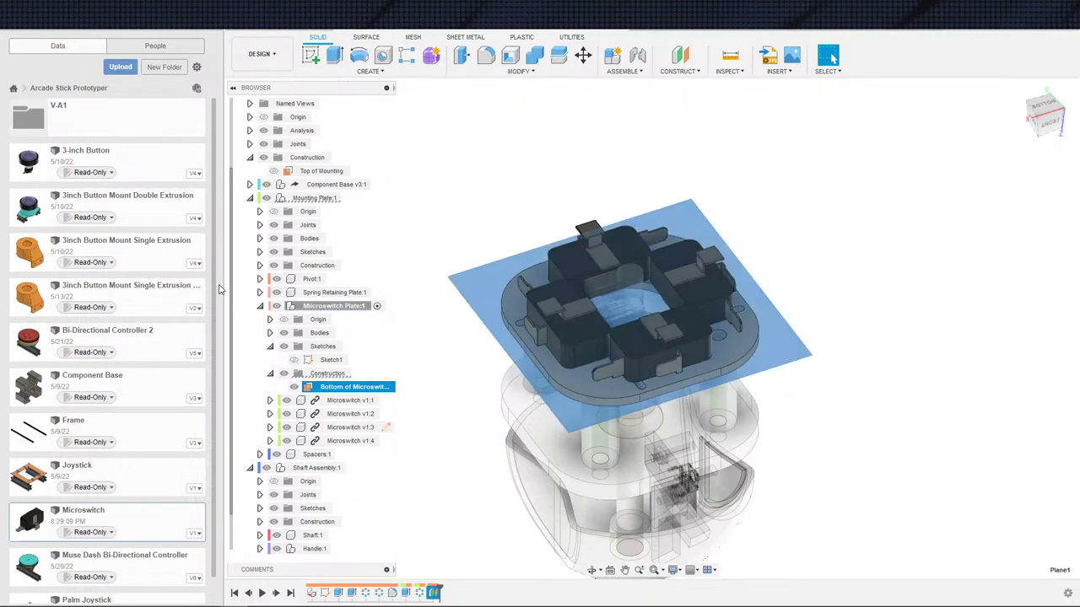
scroll(434, 366, down, 3)
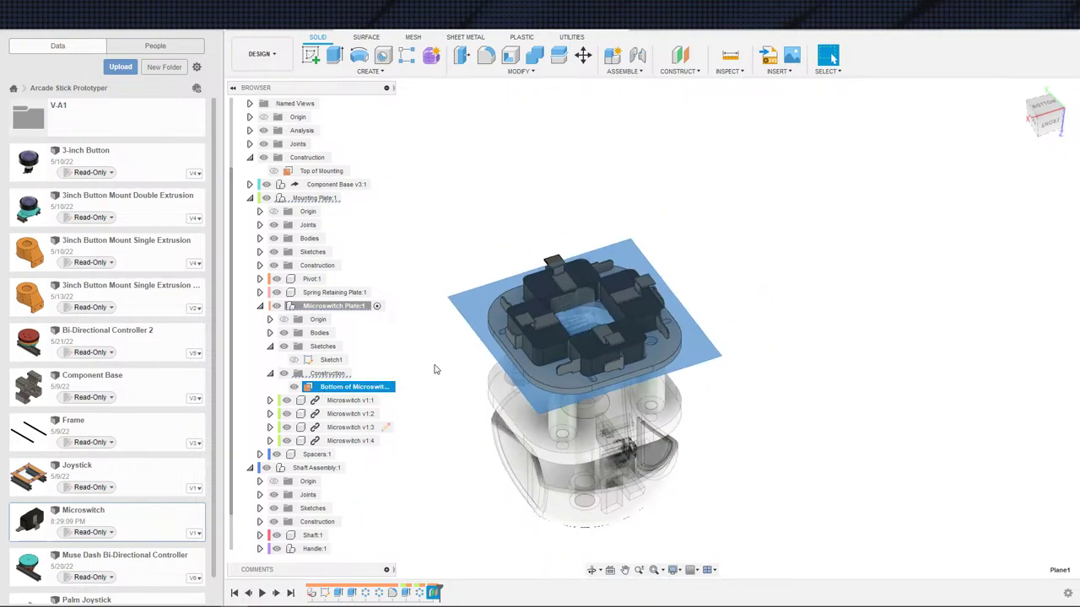
click(342, 469)
right_click(337, 472)
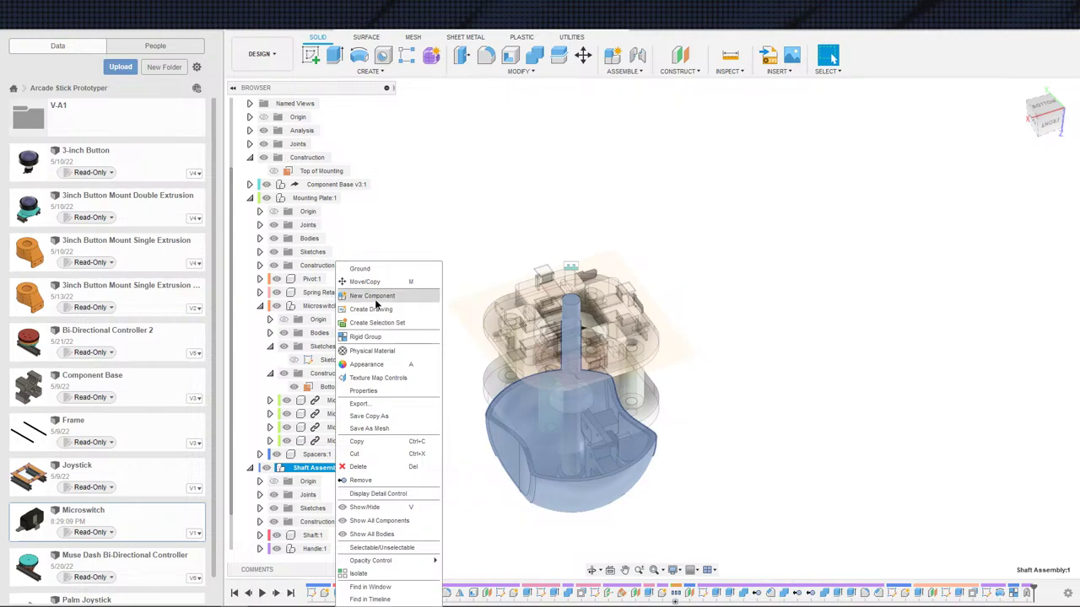
click(375, 297)
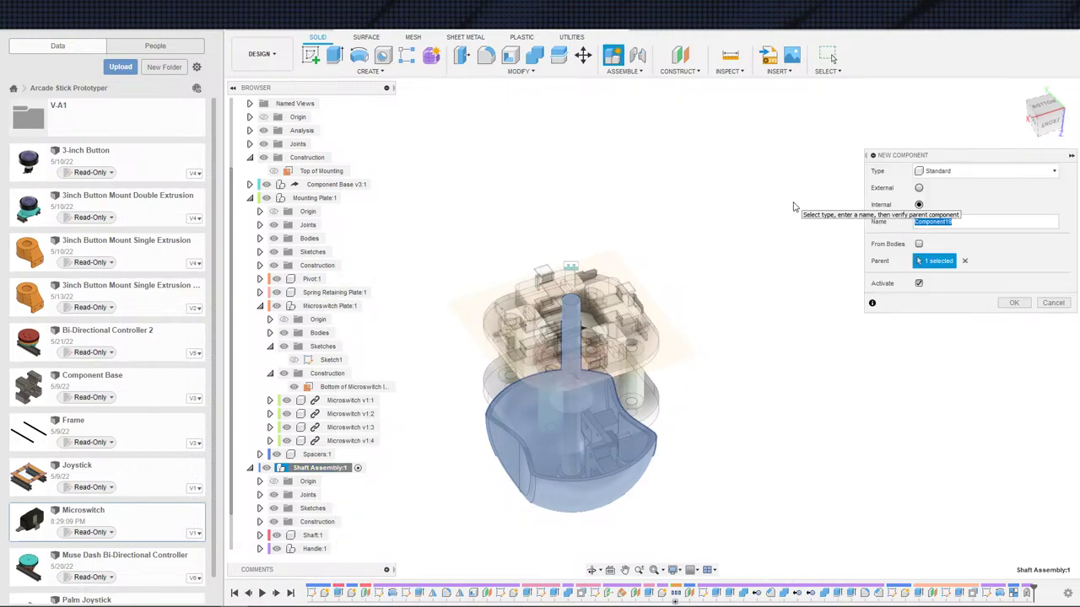
text(Actuator)
key(Return)
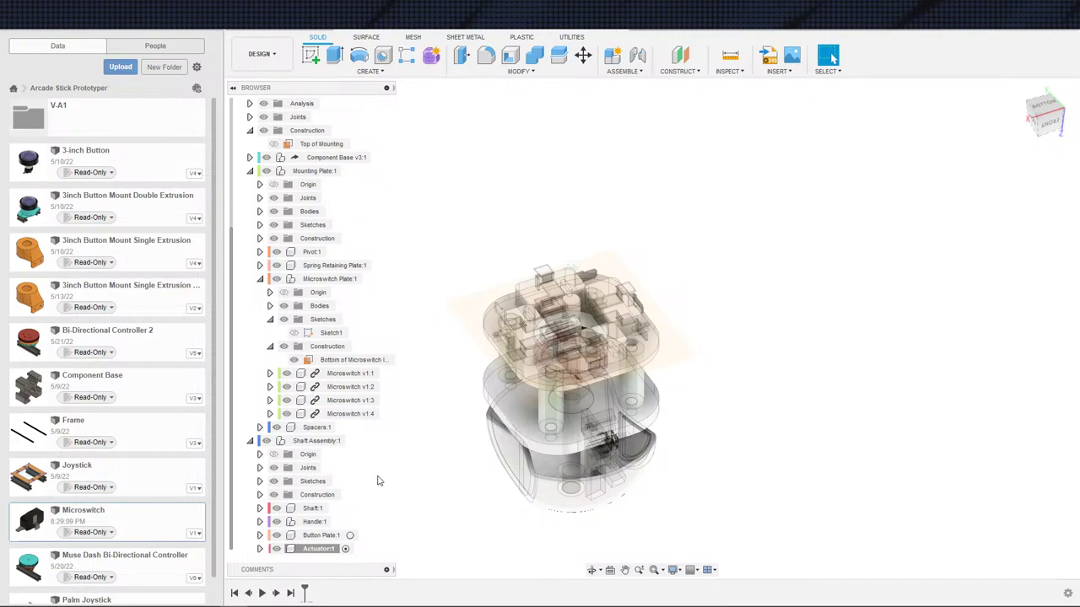
- Start an Actuator sketch on the Bottom of Microswitch Plate plane, project the shaft's cylindrical face into it, and look straight at the sketch
key(s)
click(448, 495)
click(338, 364)
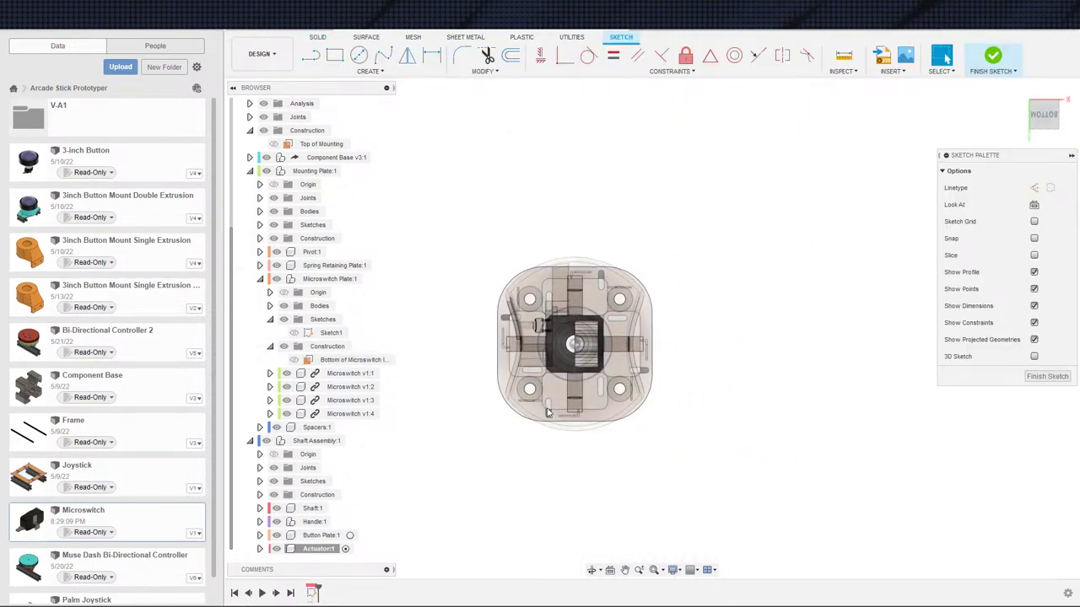
key(s)
click(575, 446)
shift+middle_drag(590, 439, 637, 352)
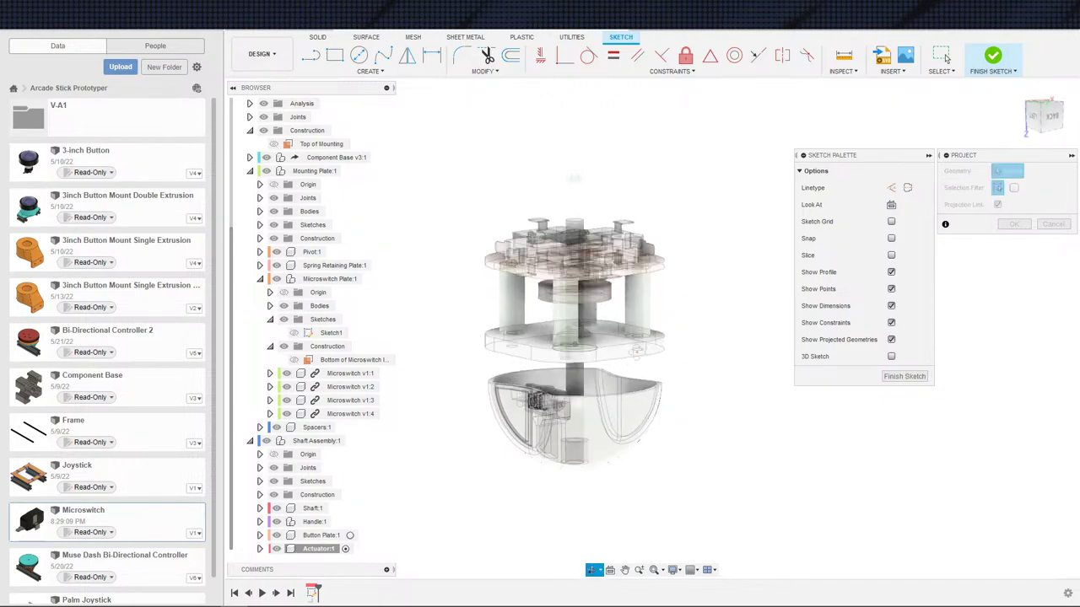
click(579, 323)
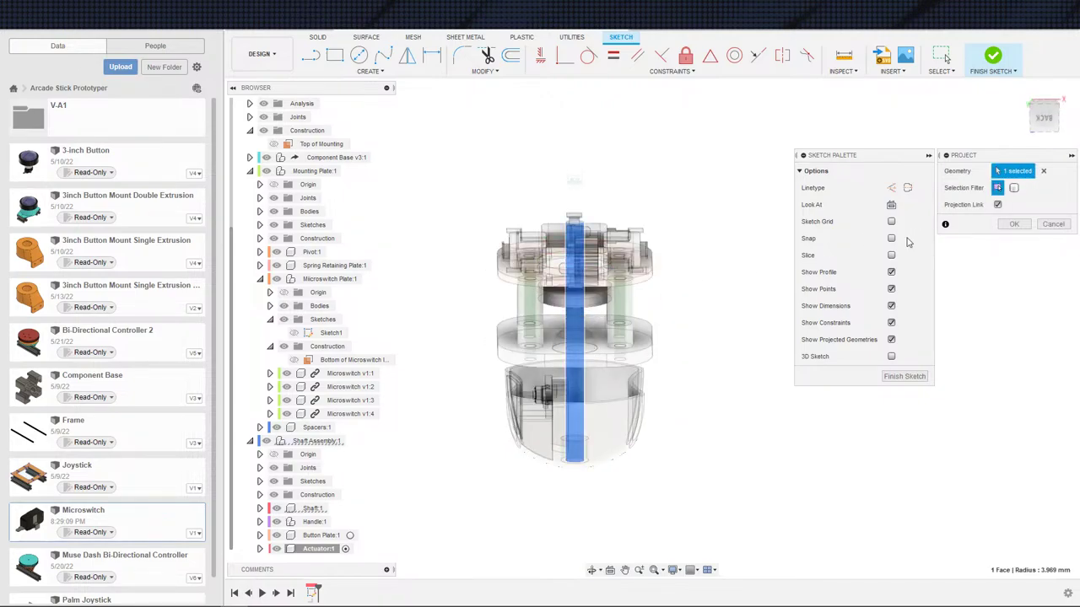
click(1014, 224)
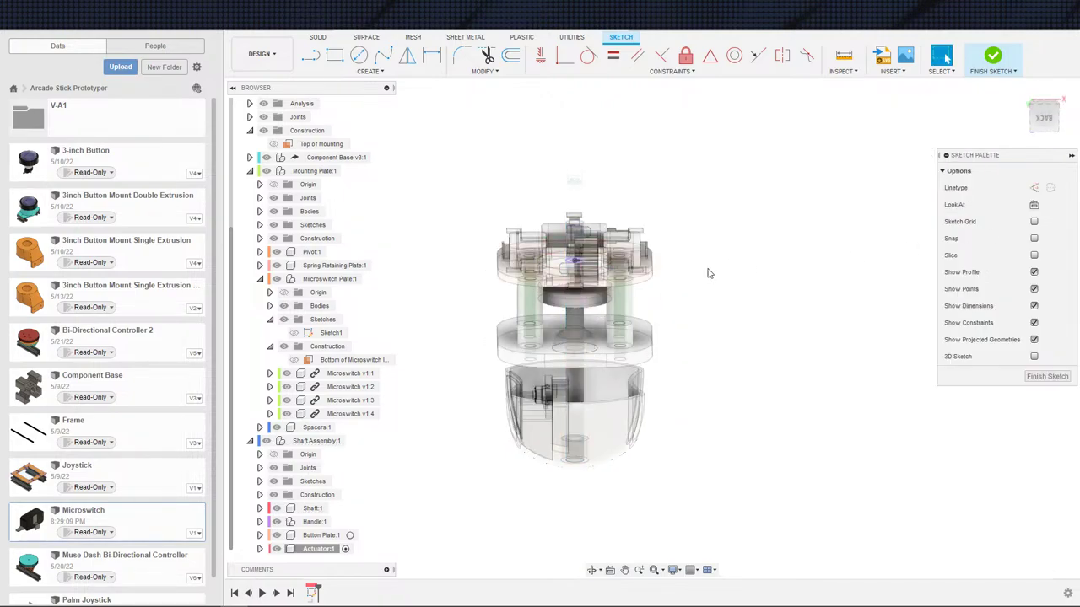
click(1034, 206)
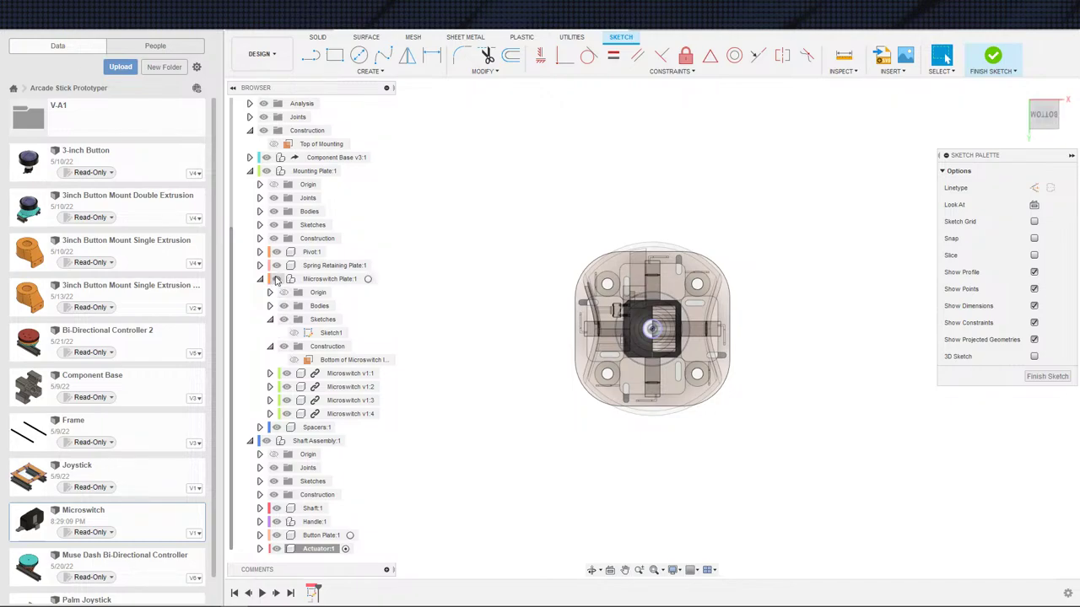
- Collapse the Mounting Plate contents and hide the Component Base, Mounting Plate, Shaft, Handle and Button Plate
click(260, 279)
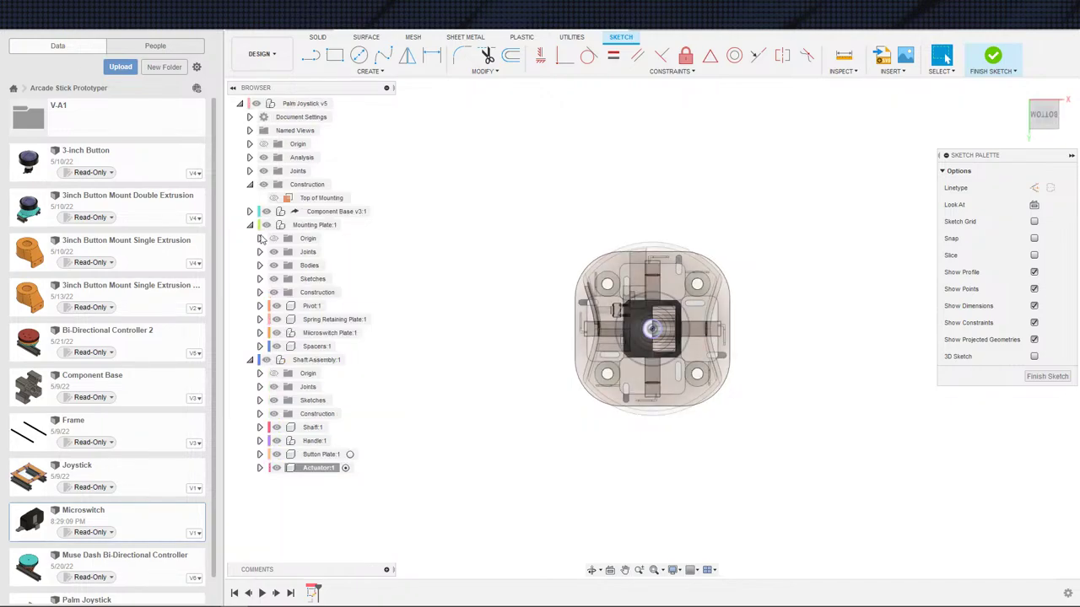
click(250, 225)
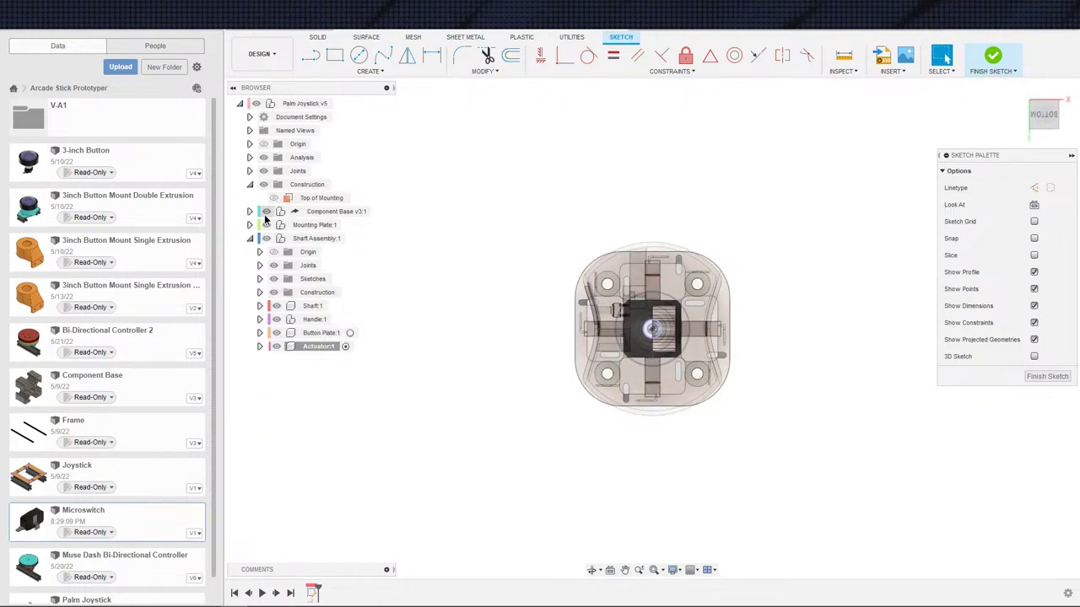
click(267, 225)
click(277, 306)
click(277, 320)
click(277, 334)
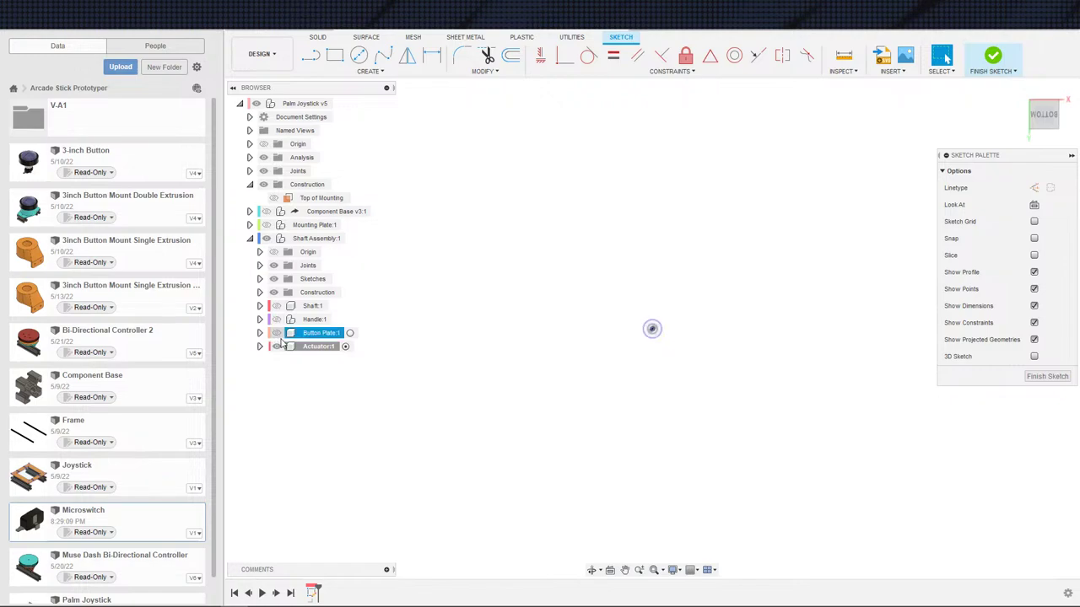
- Draw a larger circle concentric with the projected shaft circle and dimension the gap between the two circles as 2 mm
middle_drag(575, 374, 476, 417)
key(c)
click(553, 372)
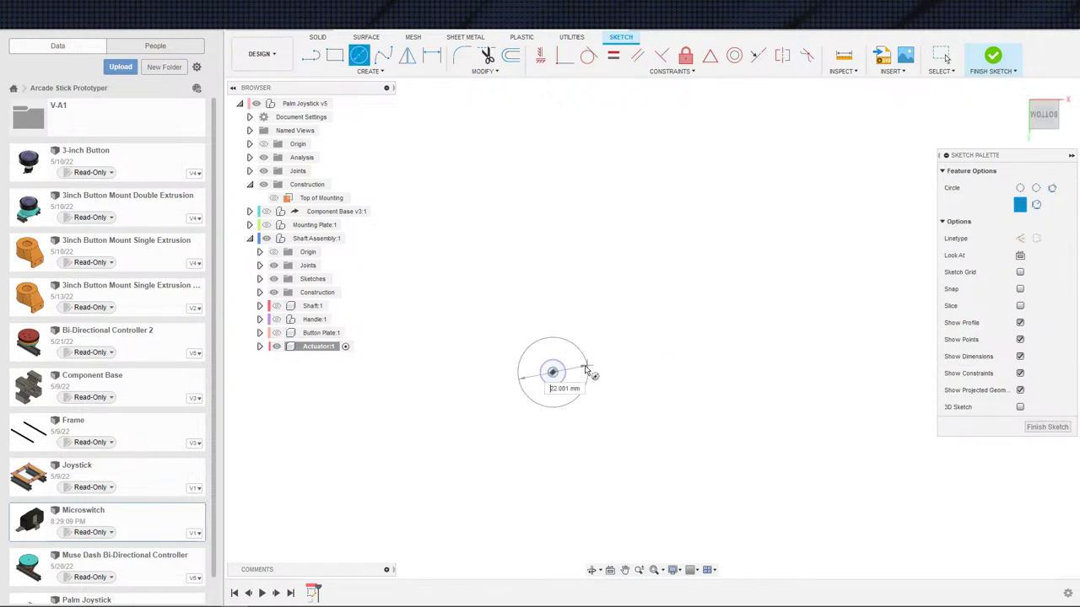
click(585, 367)
scroll(562, 373, up, 2)
key(d)
click(597, 361)
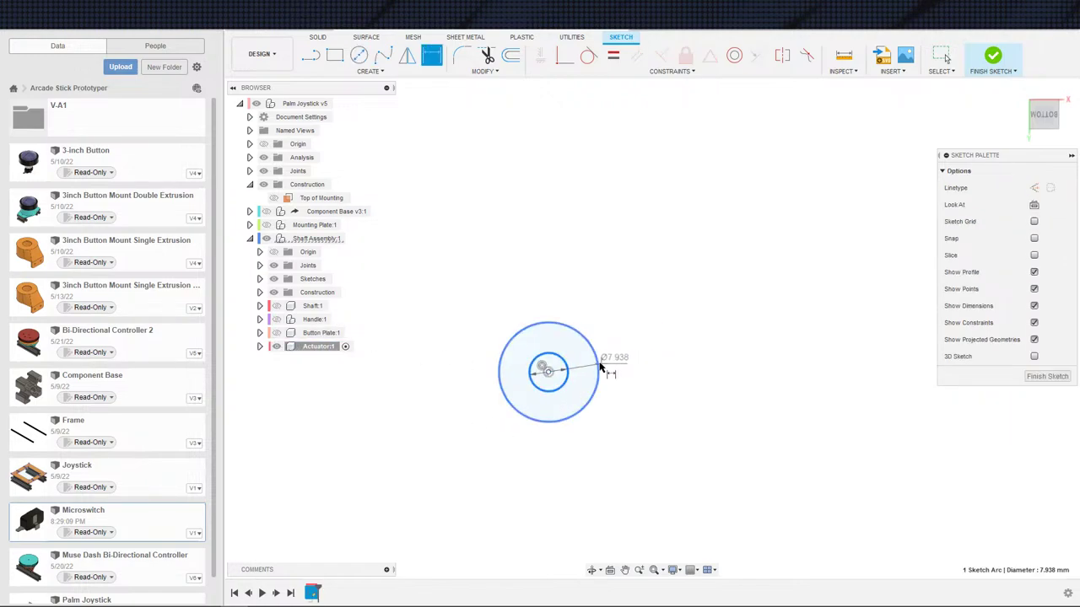
click(634, 355)
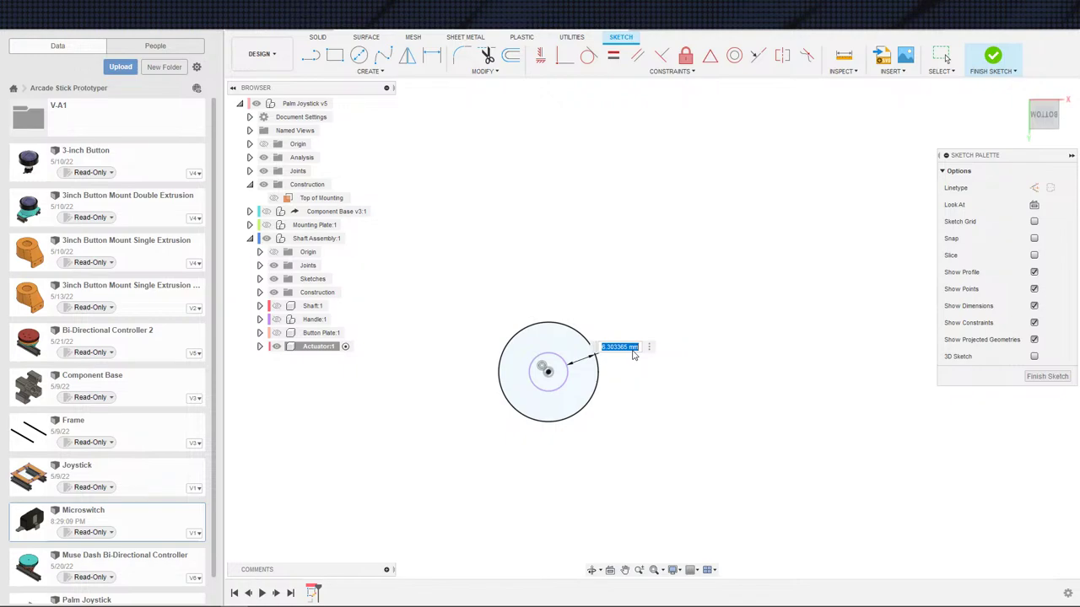
text(2)
key(Return)
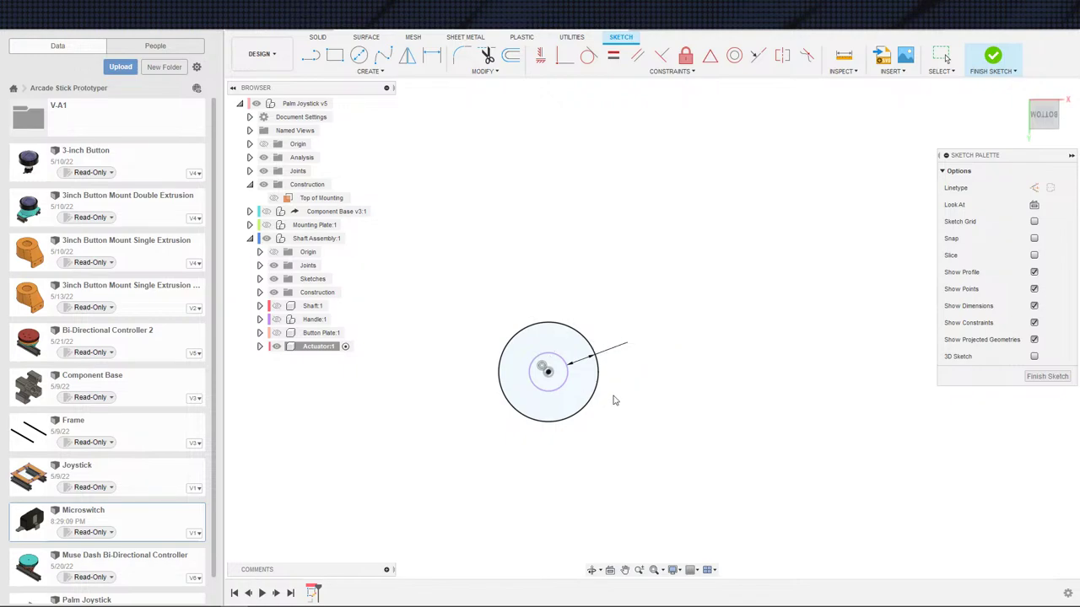
key(d)
scroll(582, 392, up, 4)
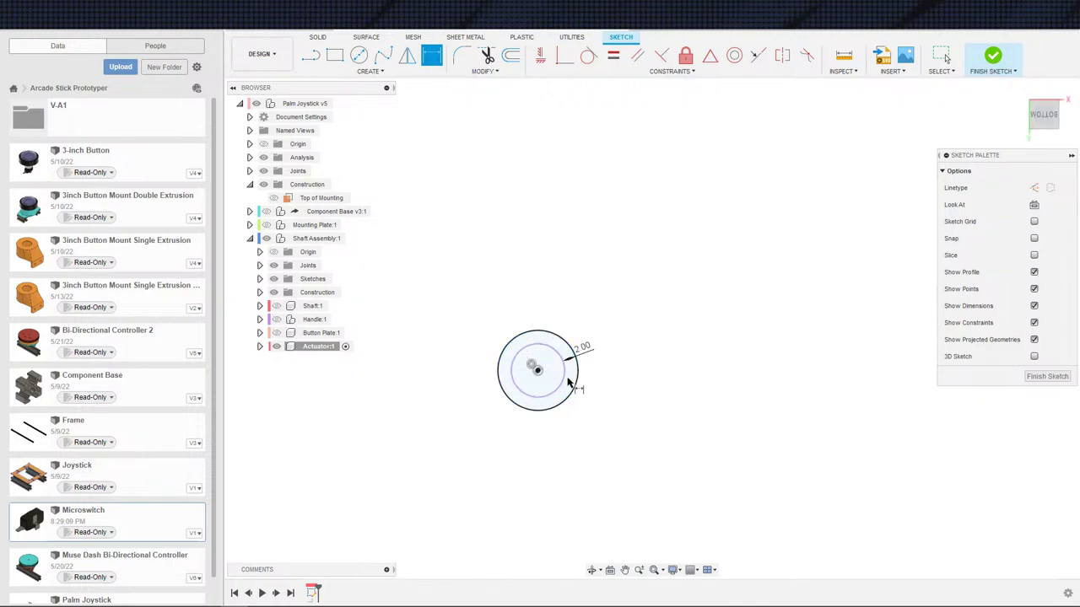
key(e)
click(581, 388)
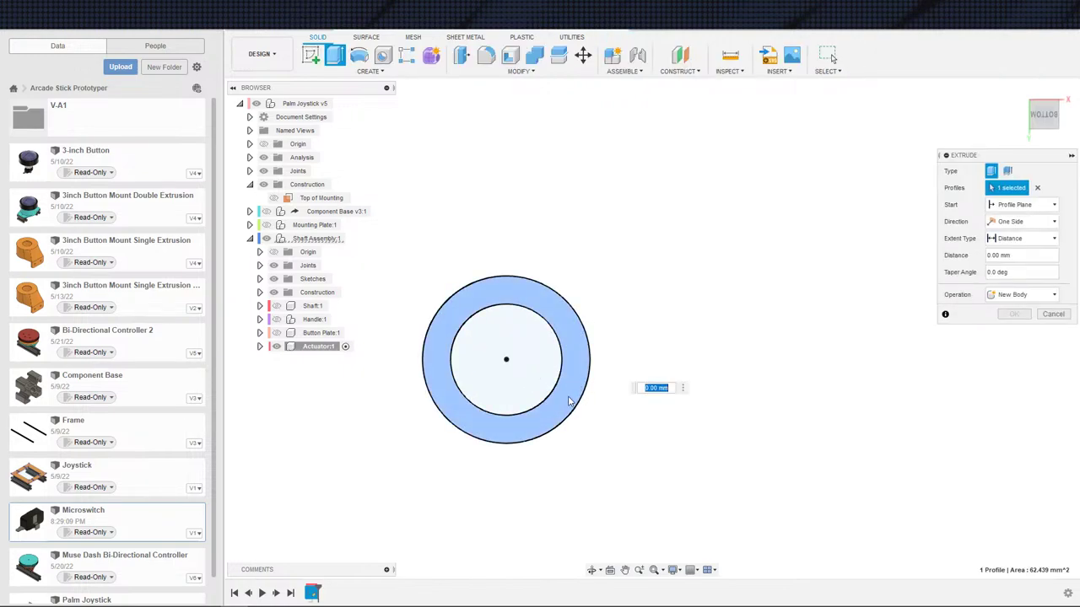
scroll(572, 410, down, 2)
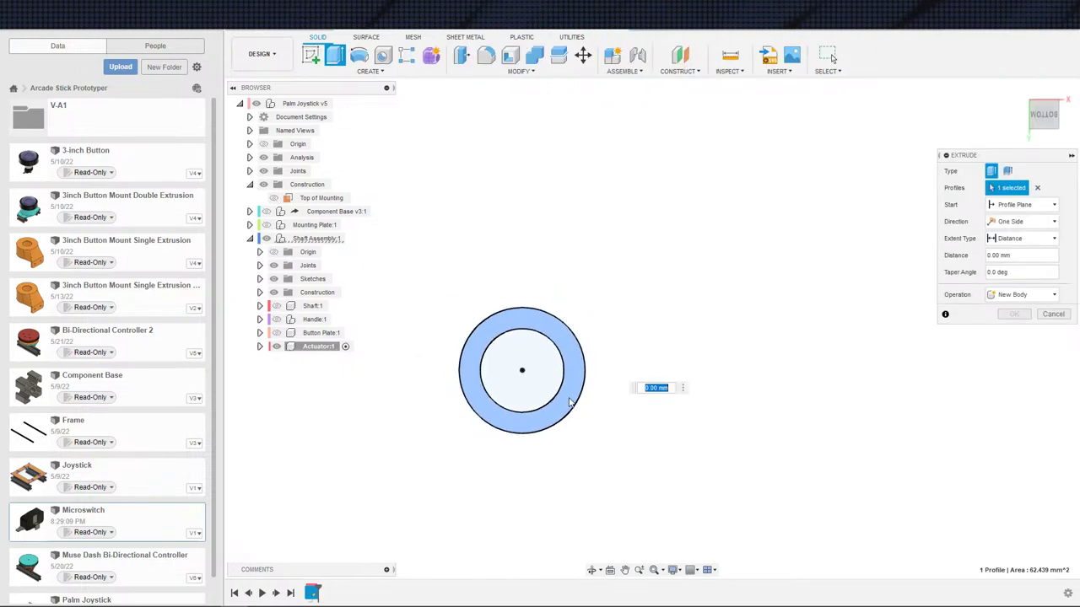
key(Escape)
- Try a 4 mm gap between the projected shaft circle and the outer circle
double_click(594, 344)
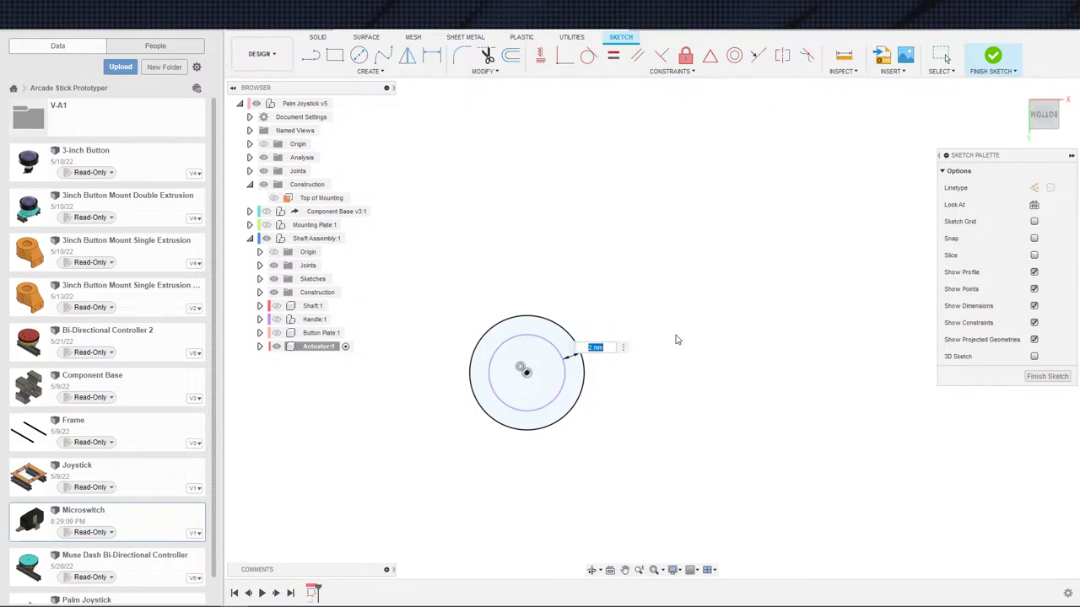
text(4)
key(Return)
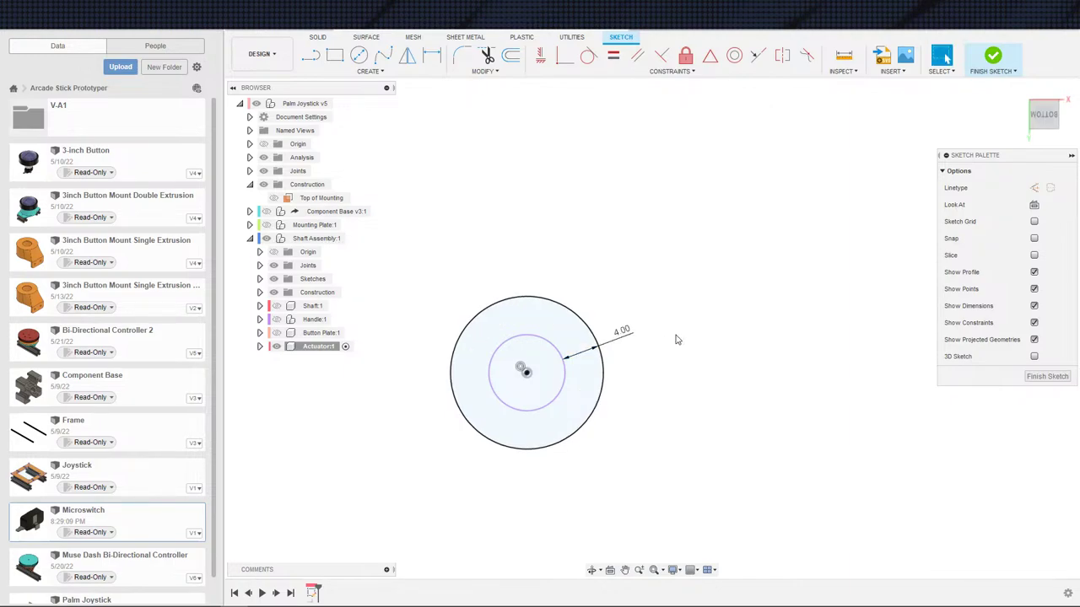
scroll(634, 393, down, 3)
scroll(622, 406, up, 2)
- Extrude the ring profile around the projected shaft circle 5 mm as a new body in the Actuator component
mouse_move(616, 417)
shift+middle_down()
mouse_move(629, 436)
mouse_move(641, 424)
mouse_move(643, 483)
mouse_move(651, 459)
shift+middle_up()
key(e)
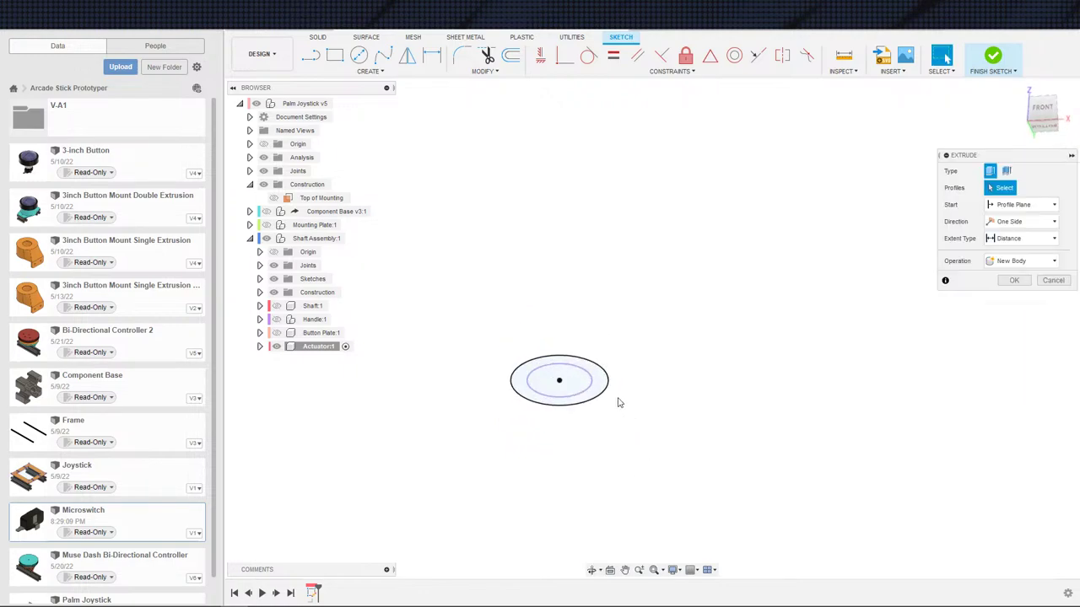
click(260, 346)
click(270, 372)
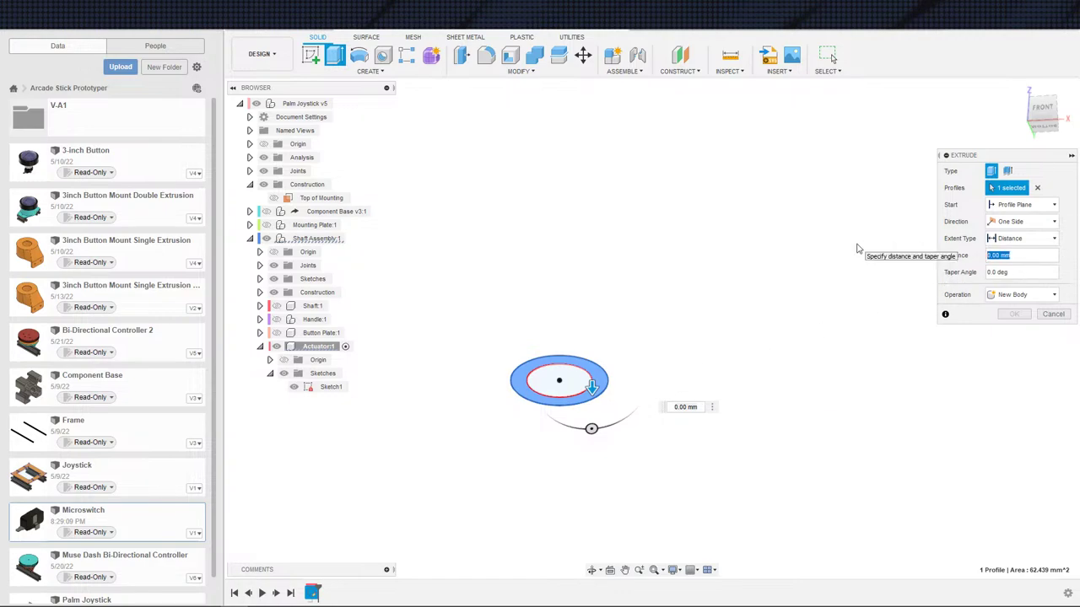
text(5)
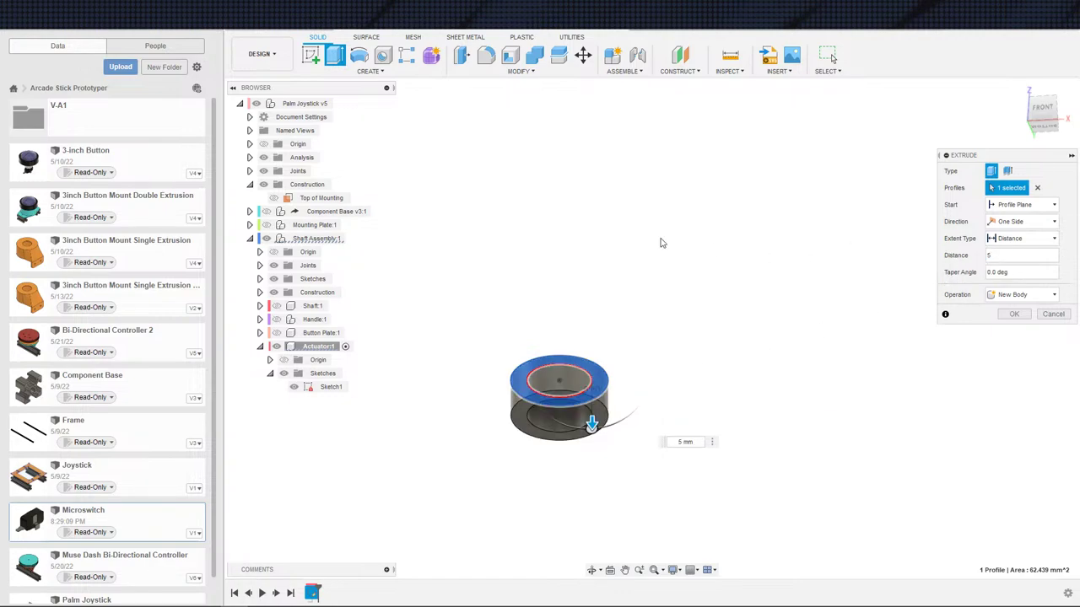
key(Return)
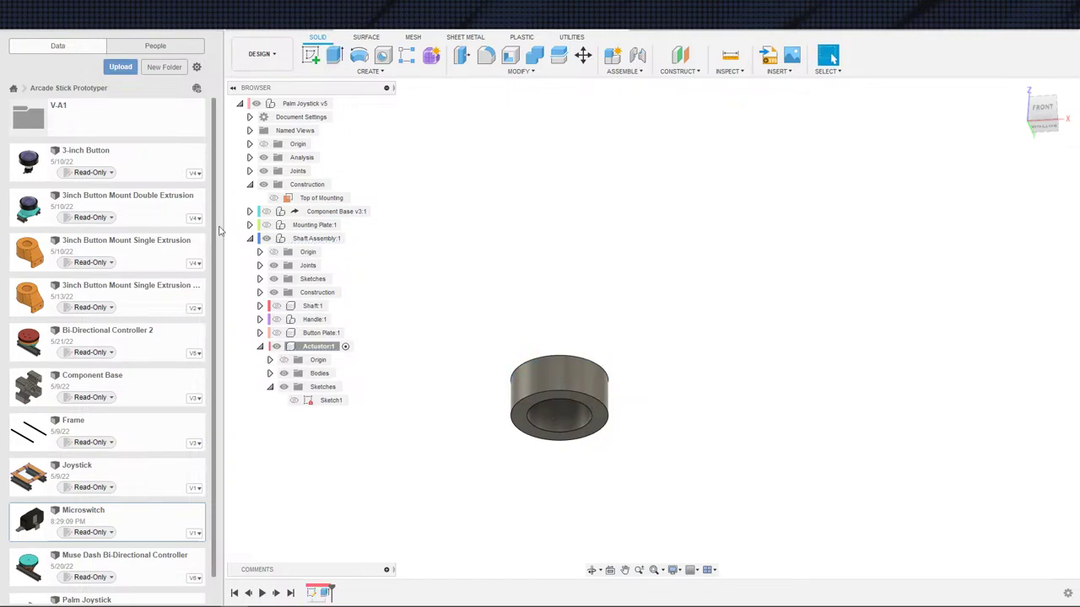
- Show the Mounting Plate component again and expand its contents around the new actuator ring
click(250, 224)
click(266, 225)
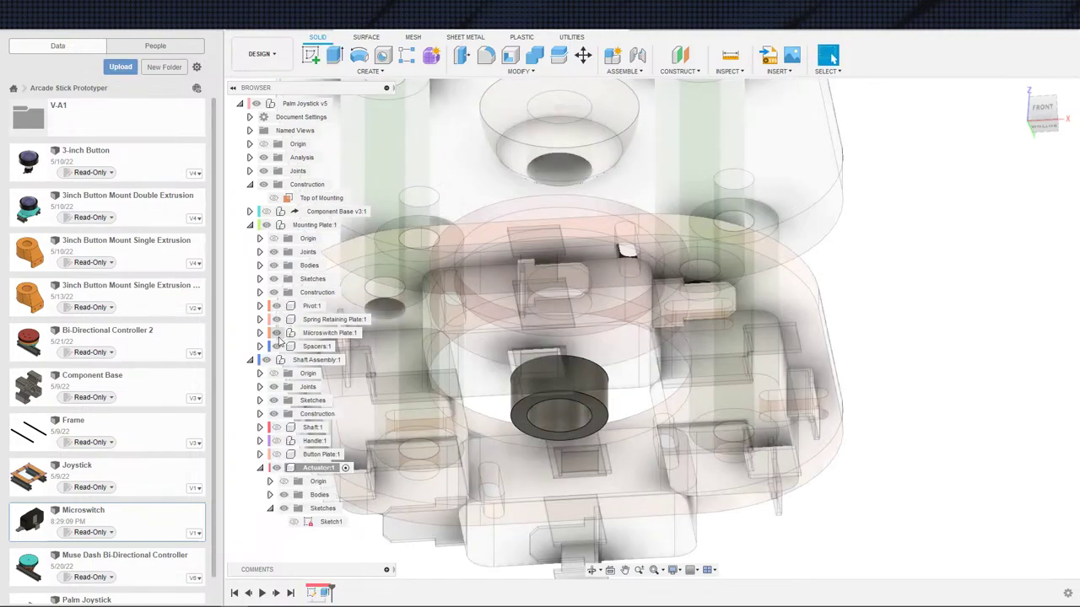
shift+middle_drag(515, 408, 726, 312)
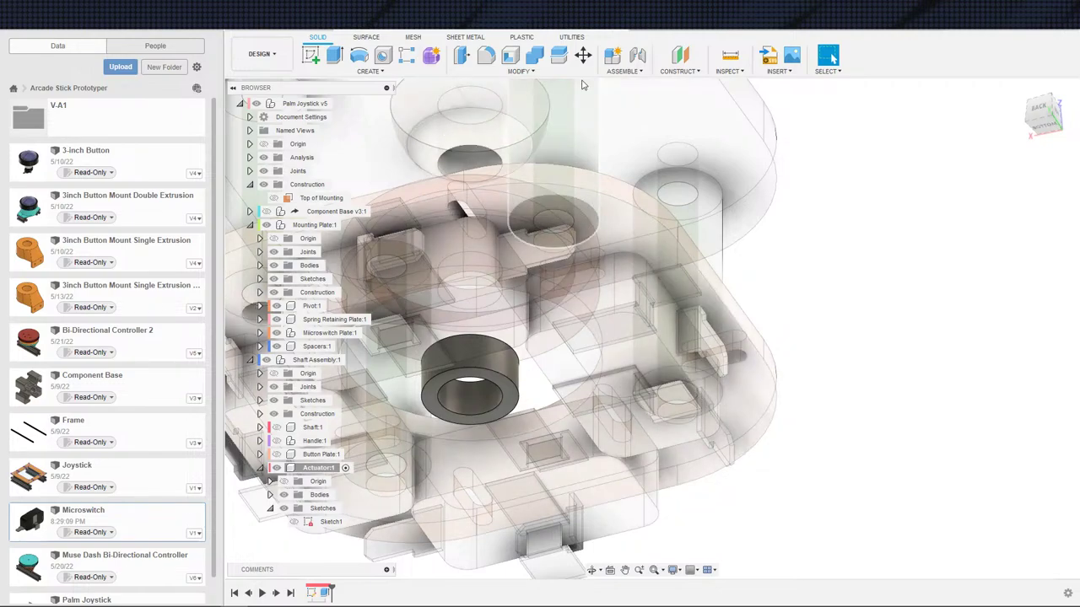
- Measure the length of a microswitch housing's vertical edge beside the actuator ring
click(730, 56)
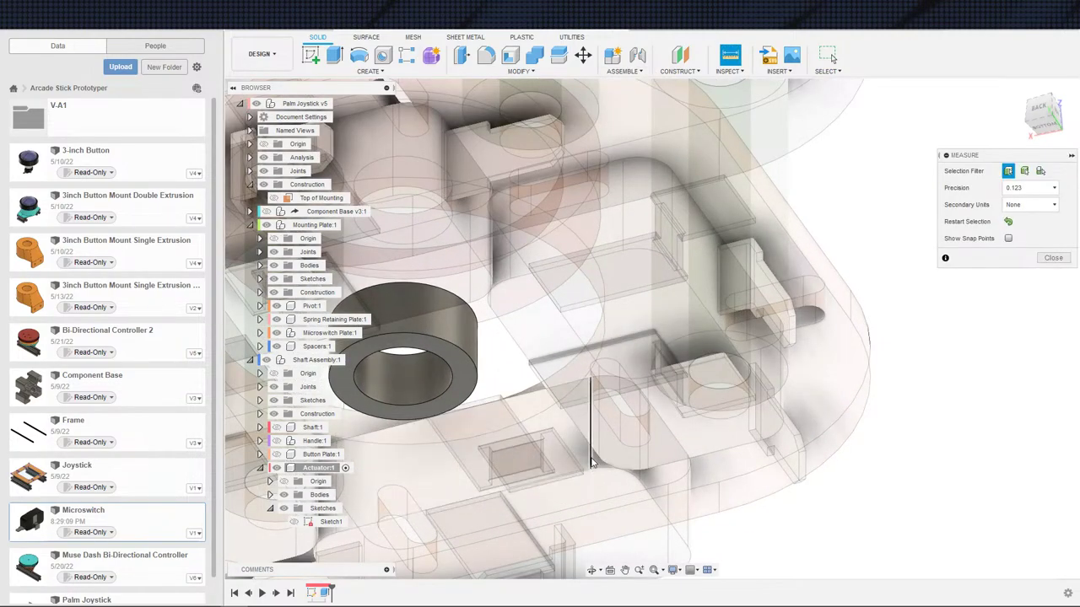
click(614, 459)
scroll(716, 456, down, 1)
middle_drag(846, 426, 896, 407)
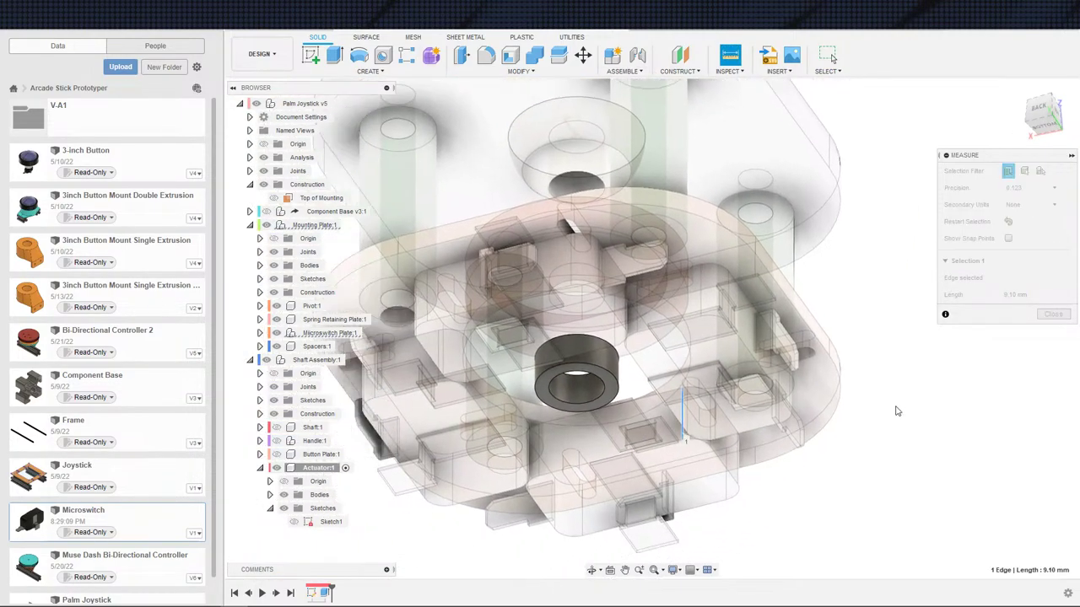
key(Escape)
- Shorten the actuator ring's extrusion and check its height against the microswitches from the side
double_click(326, 593)
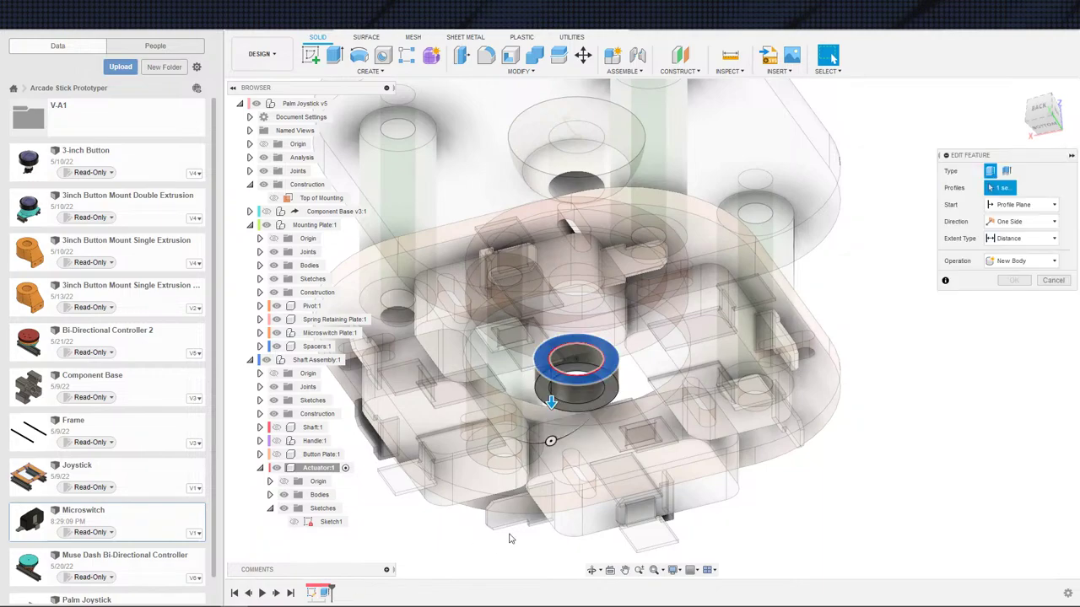
key(Return)
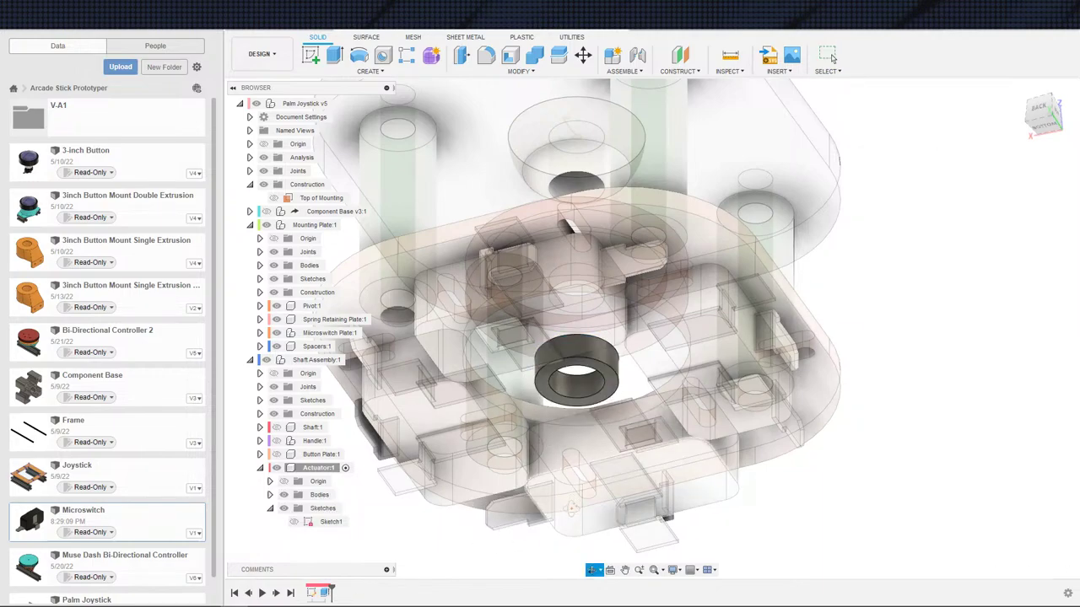
shift+middle_drag(574, 460, 615, 400)
scroll(586, 492, up, 2)
shift+middle_drag(614, 447, 575, 415)
shift+middle_drag(575, 415, 567, 466)
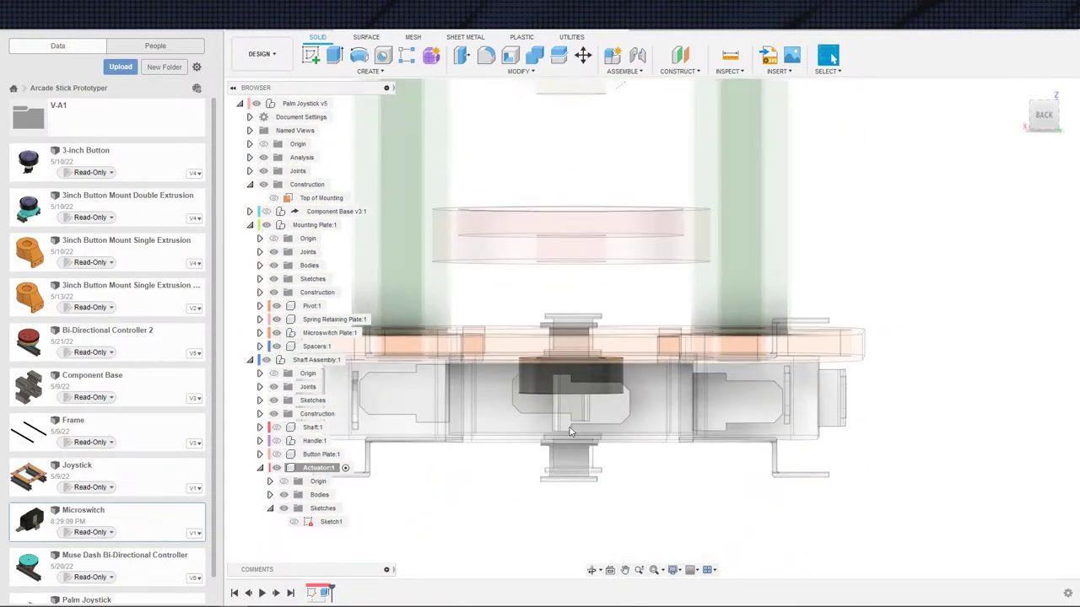